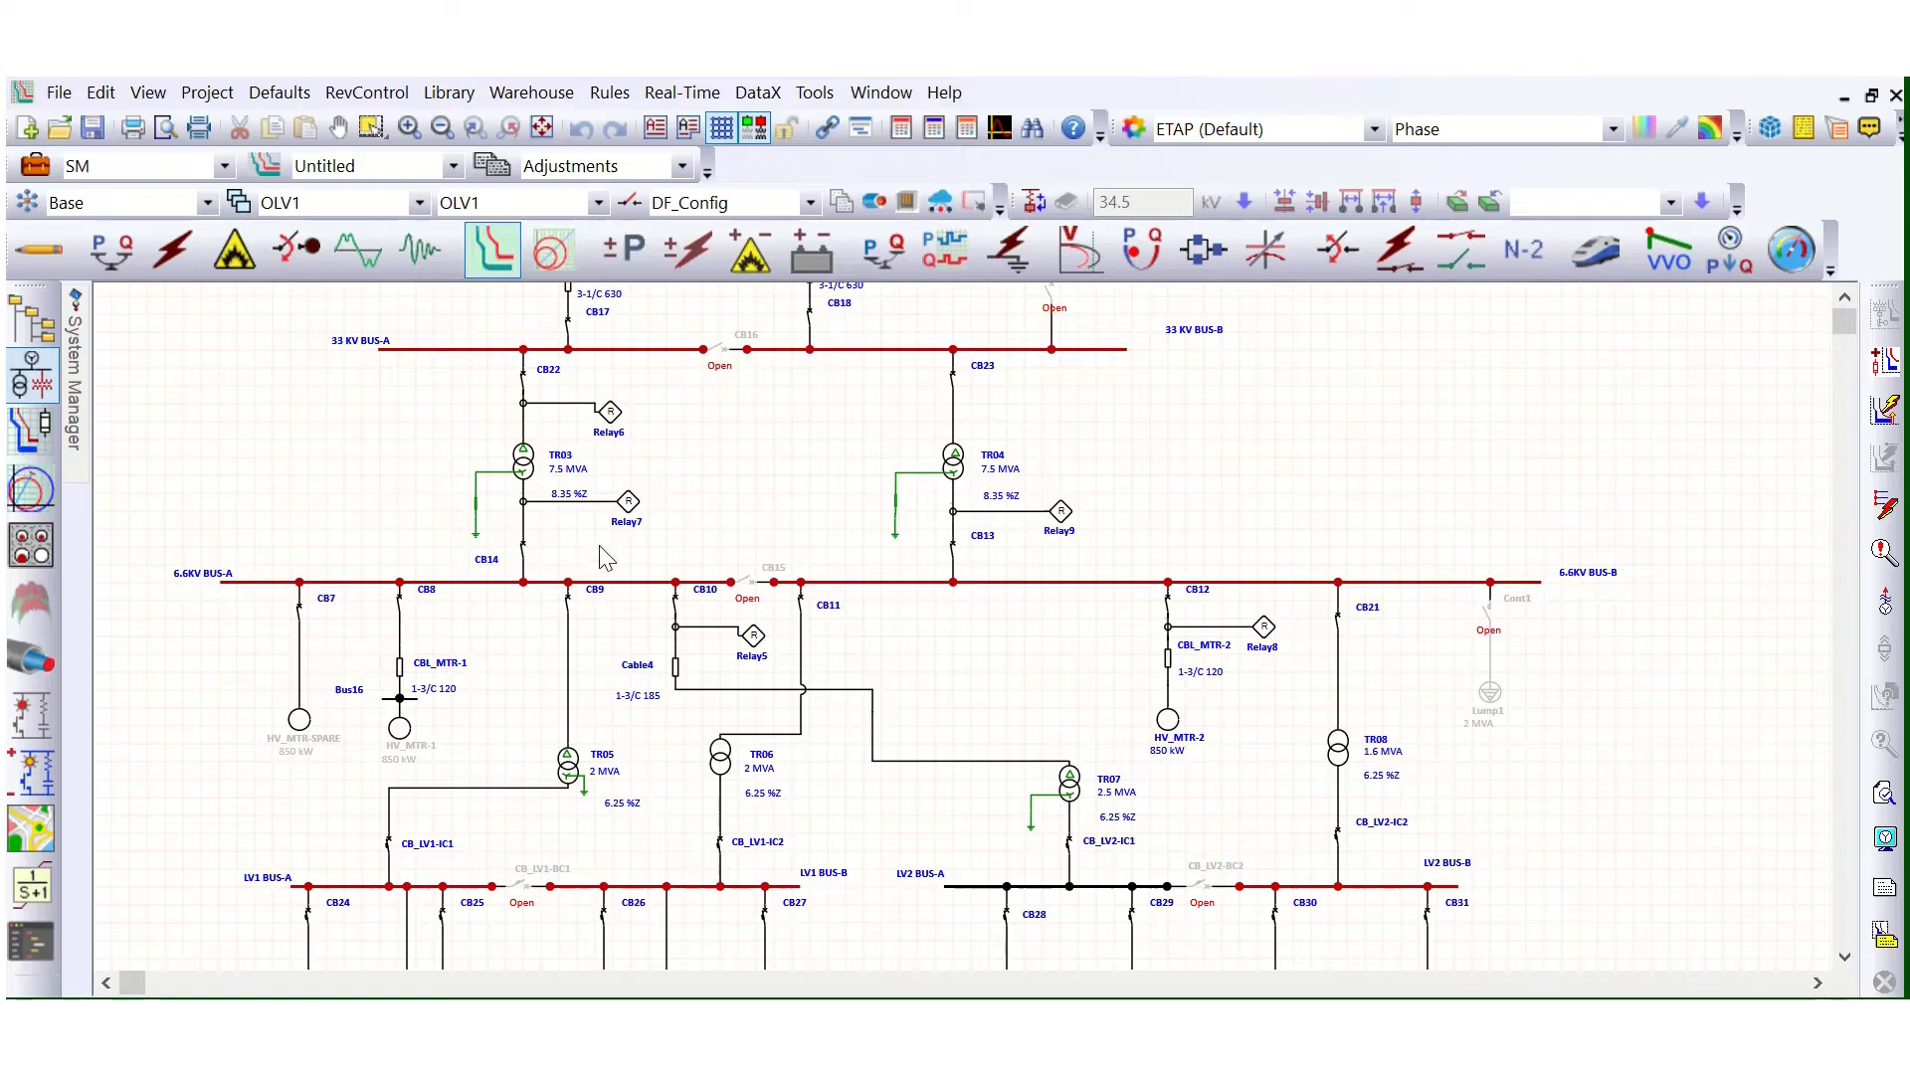
Step: Box-select the TR03 branch from Relay6 down to the bus, then add Cable4 and Relay5
drag(477, 382, 668, 563)
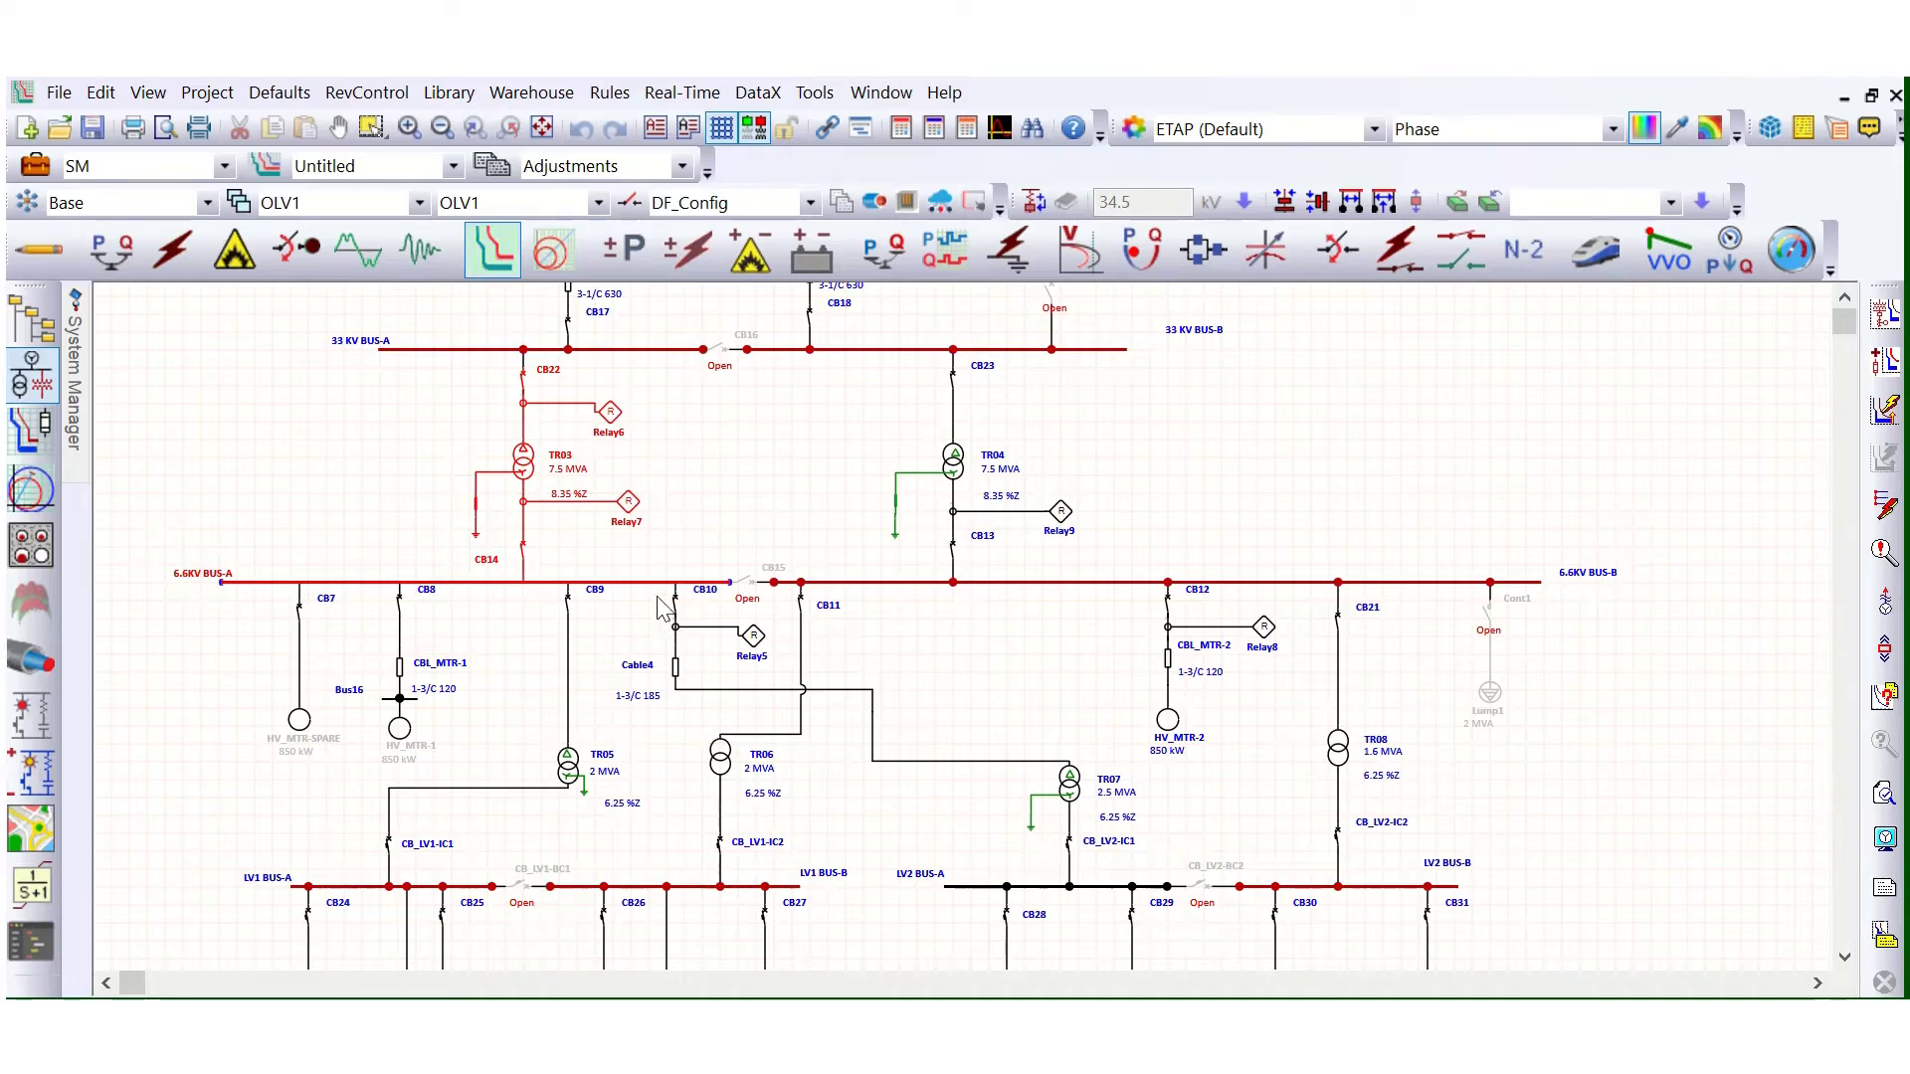
shift+click(712, 688)
shift+click(736, 639)
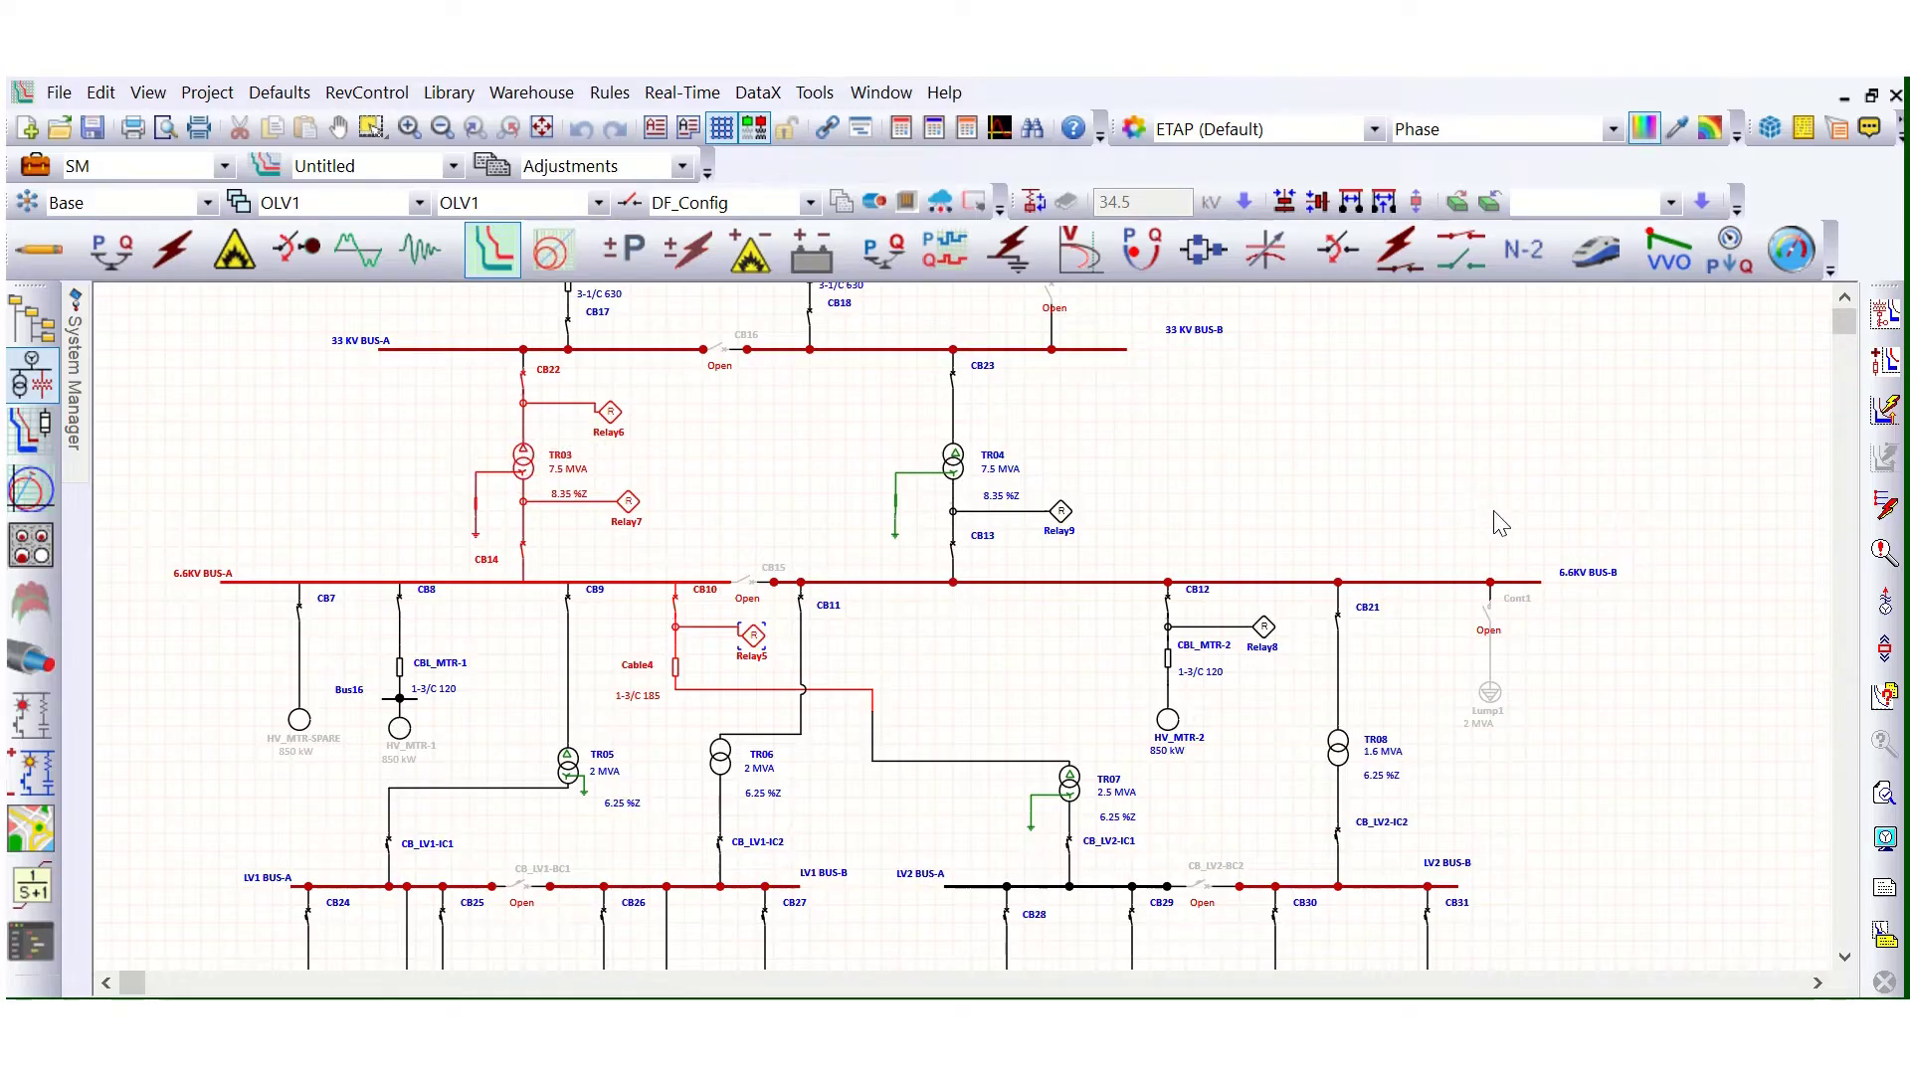
Step: Create the Star17 TCC plot and show its one-line diagram placed right of the curves
click(1881, 320)
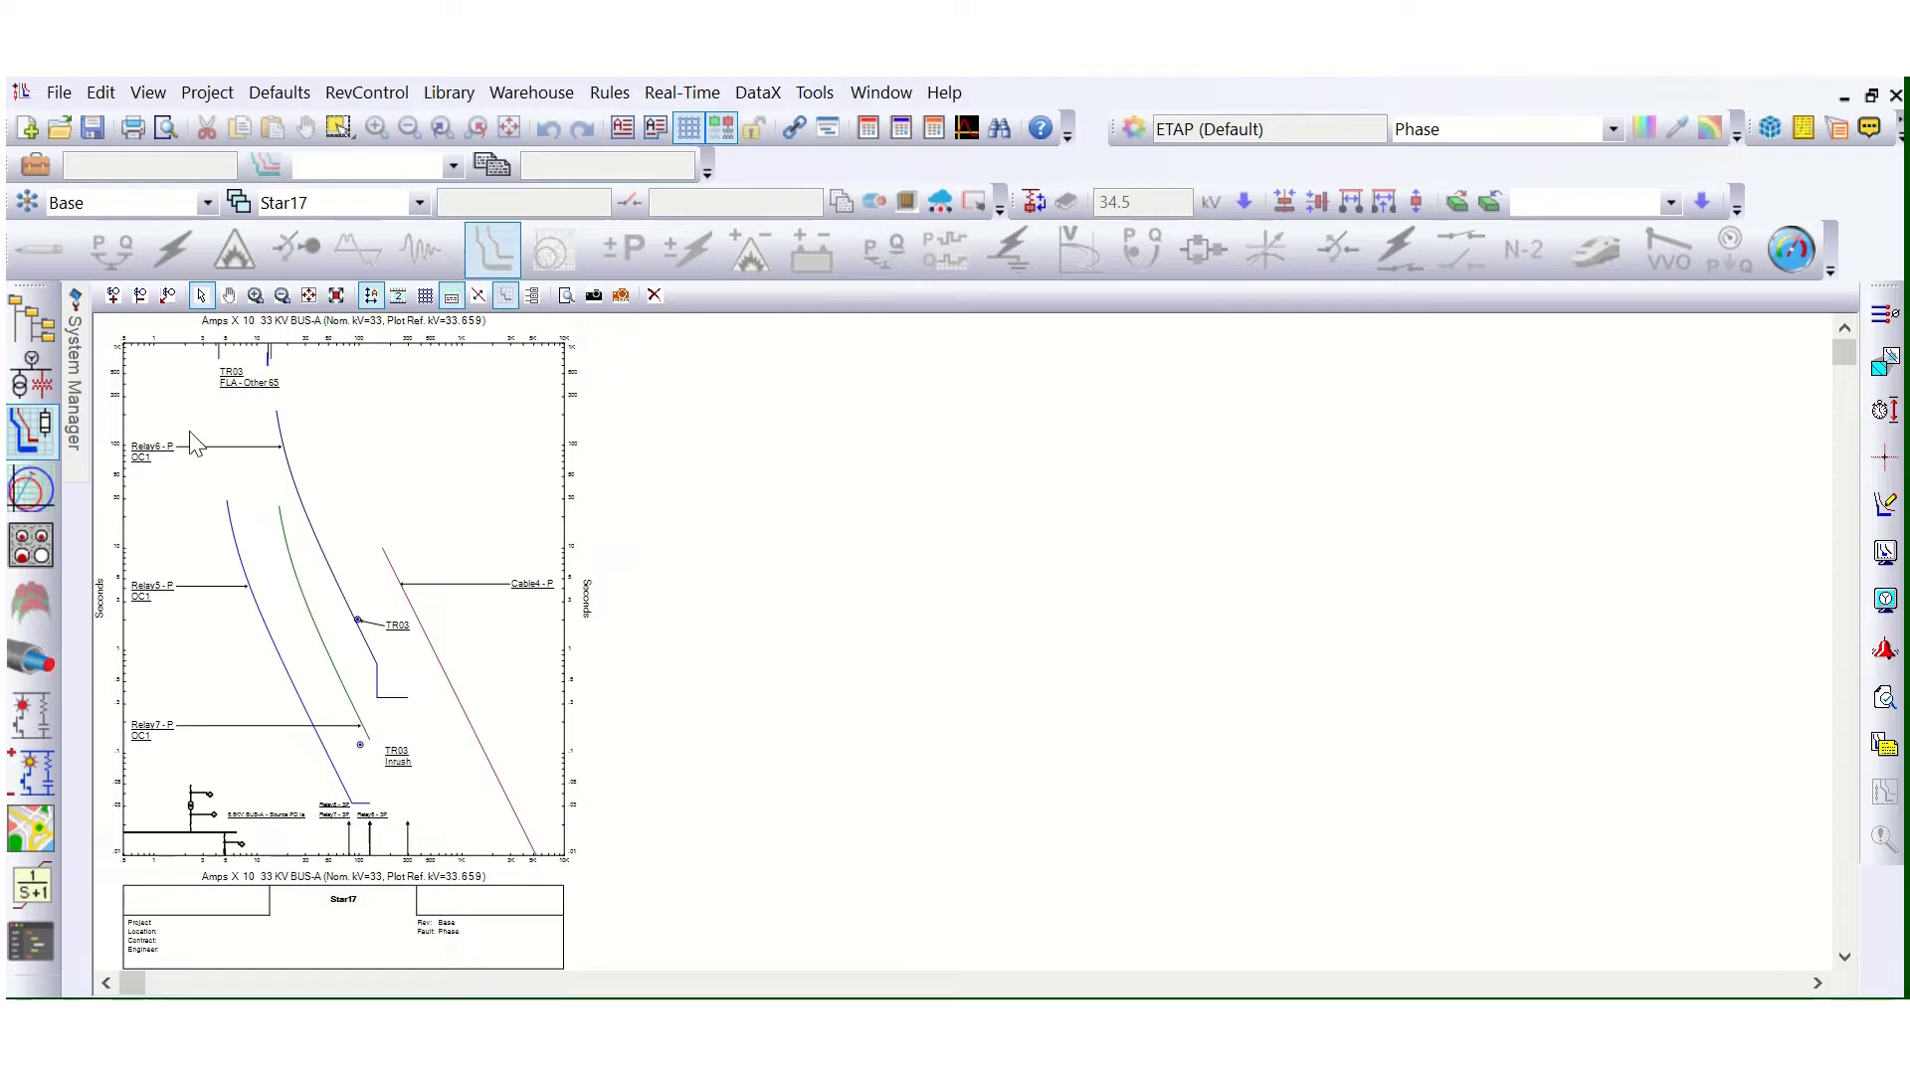
click(114, 298)
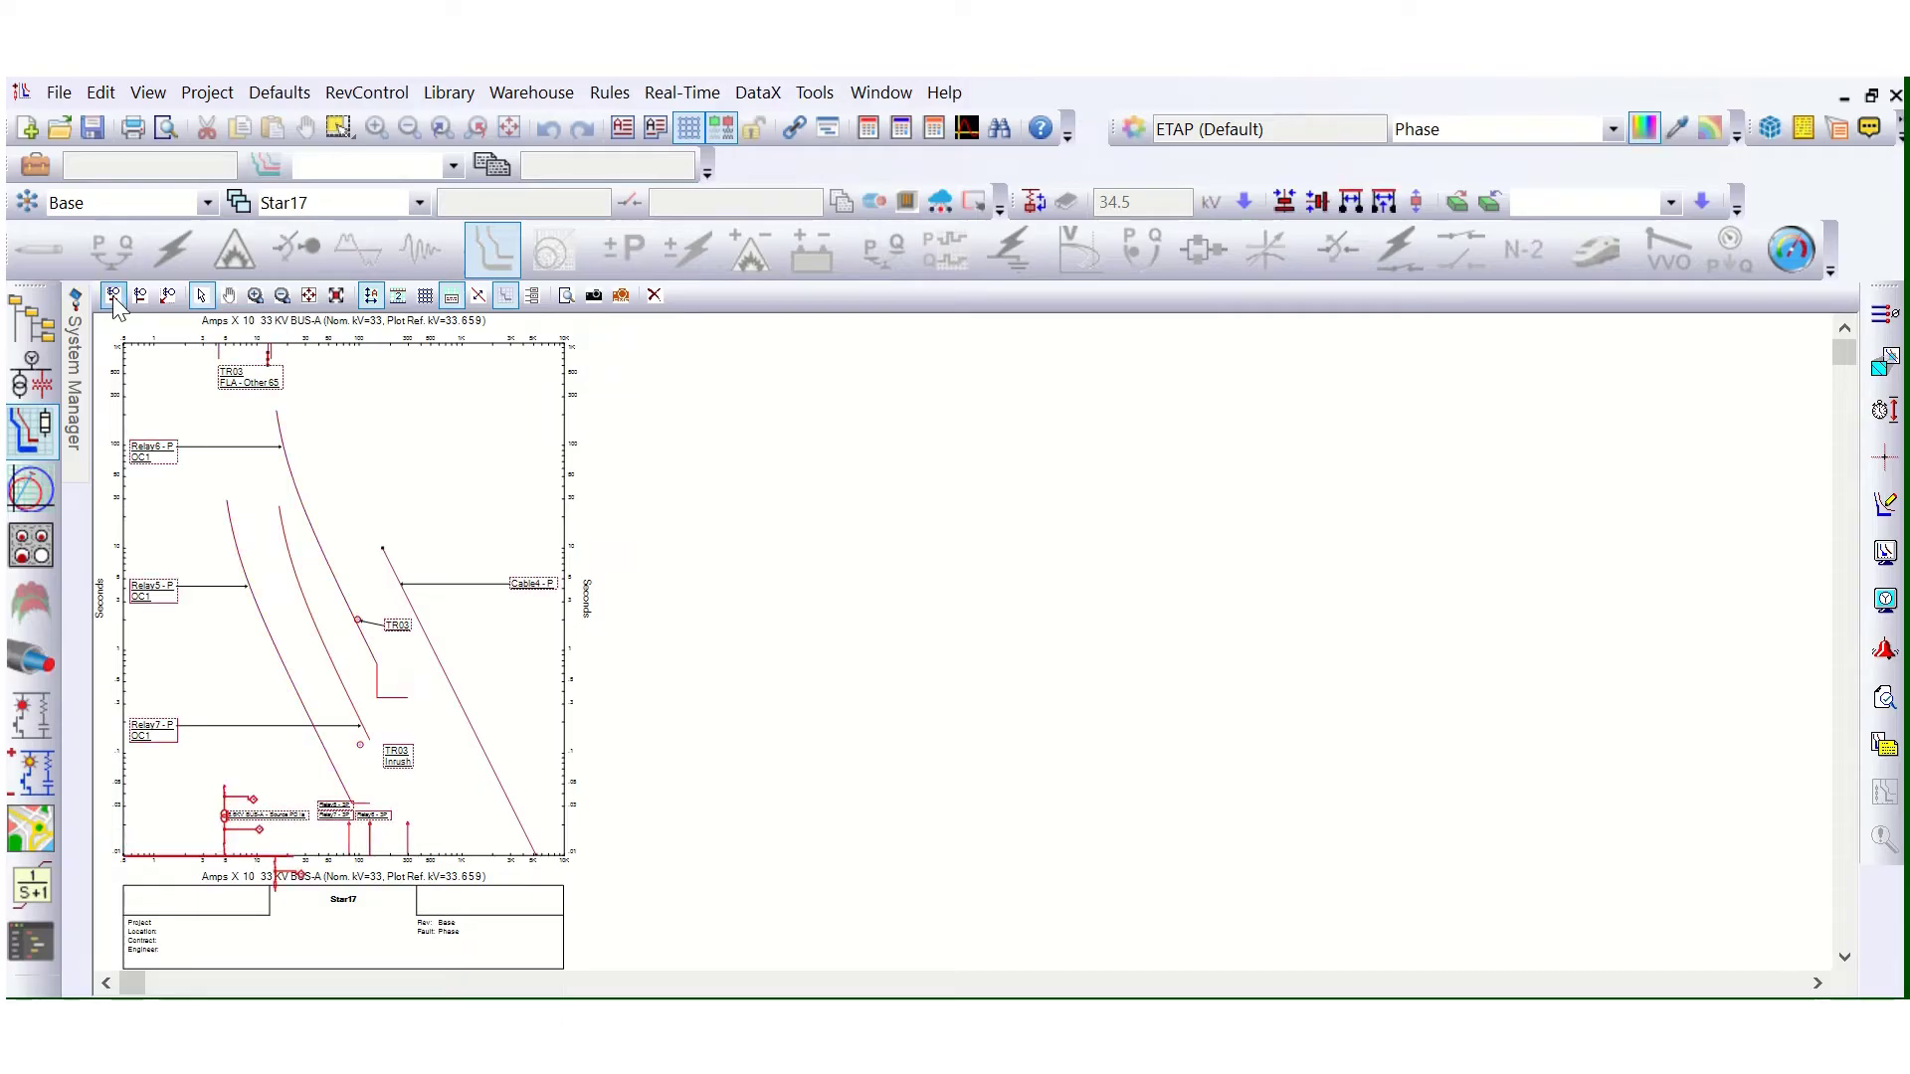
click(114, 298)
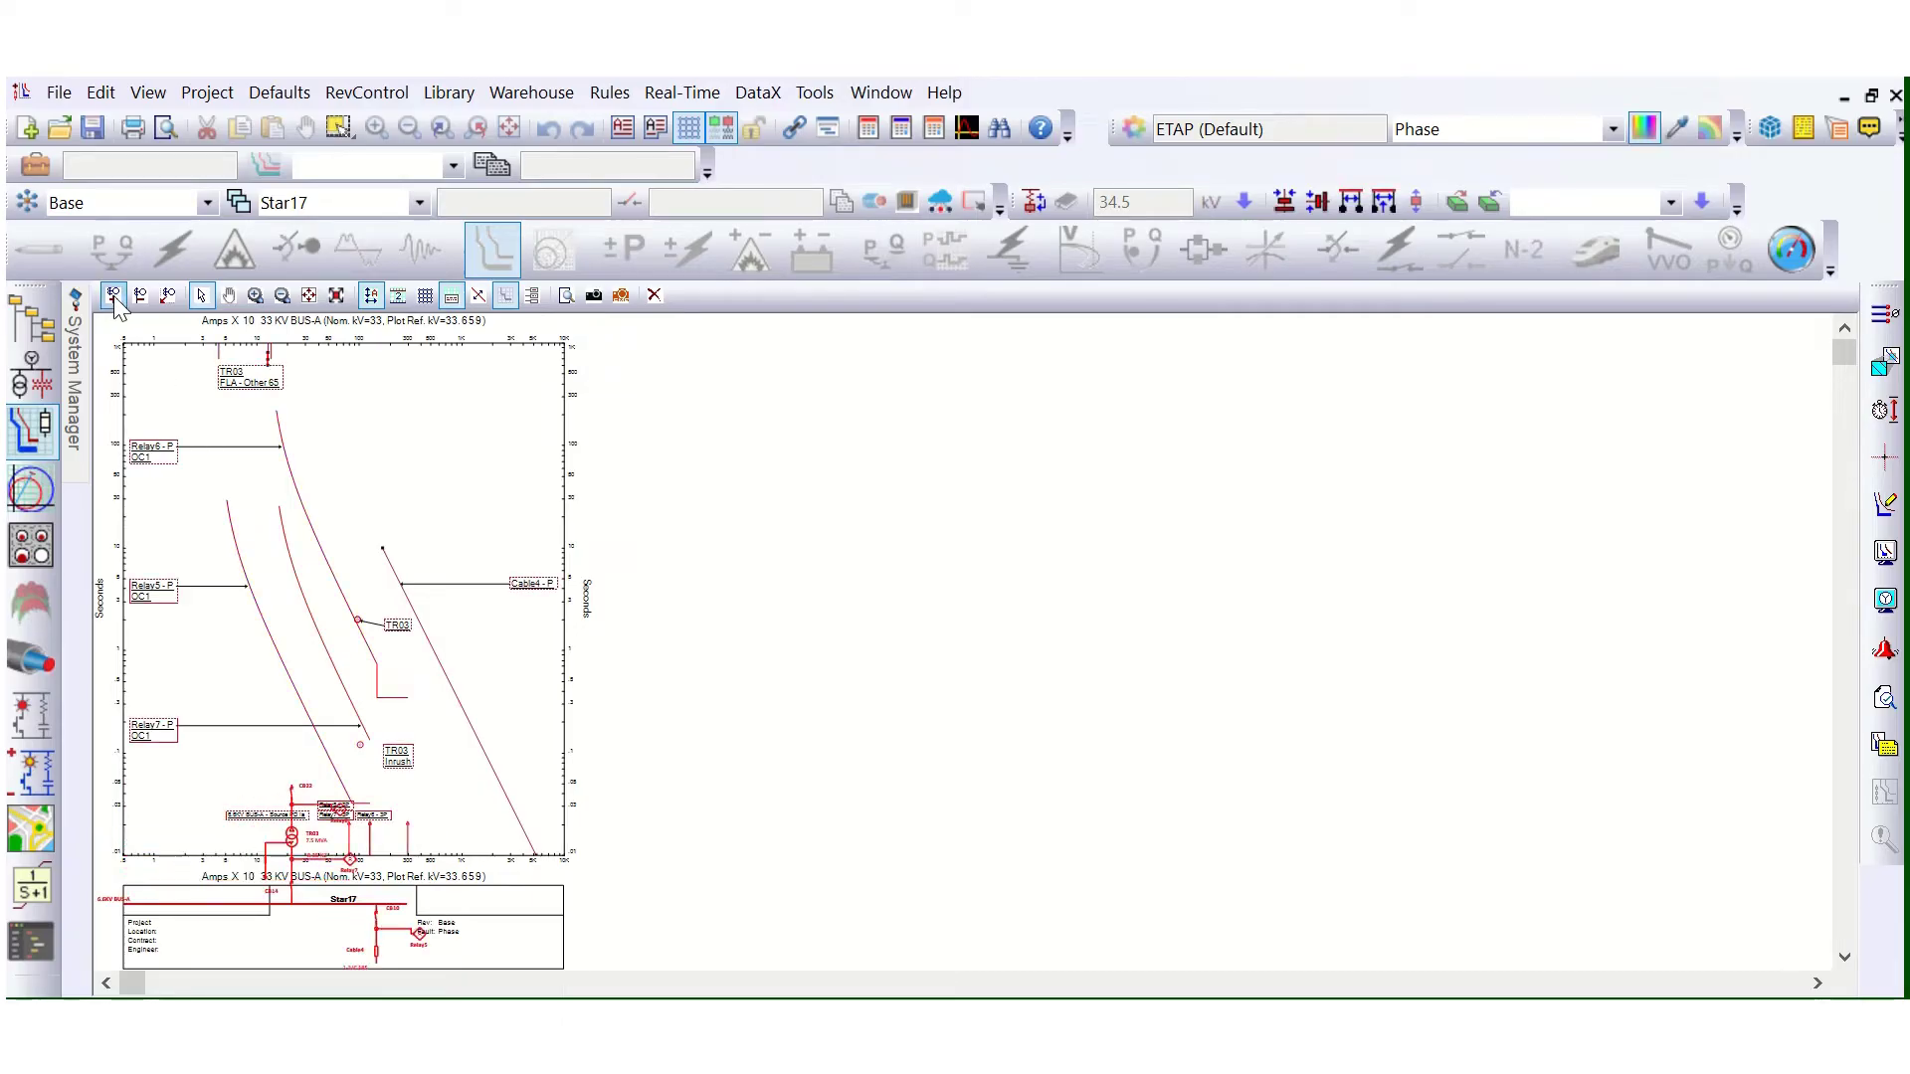
click(115, 299)
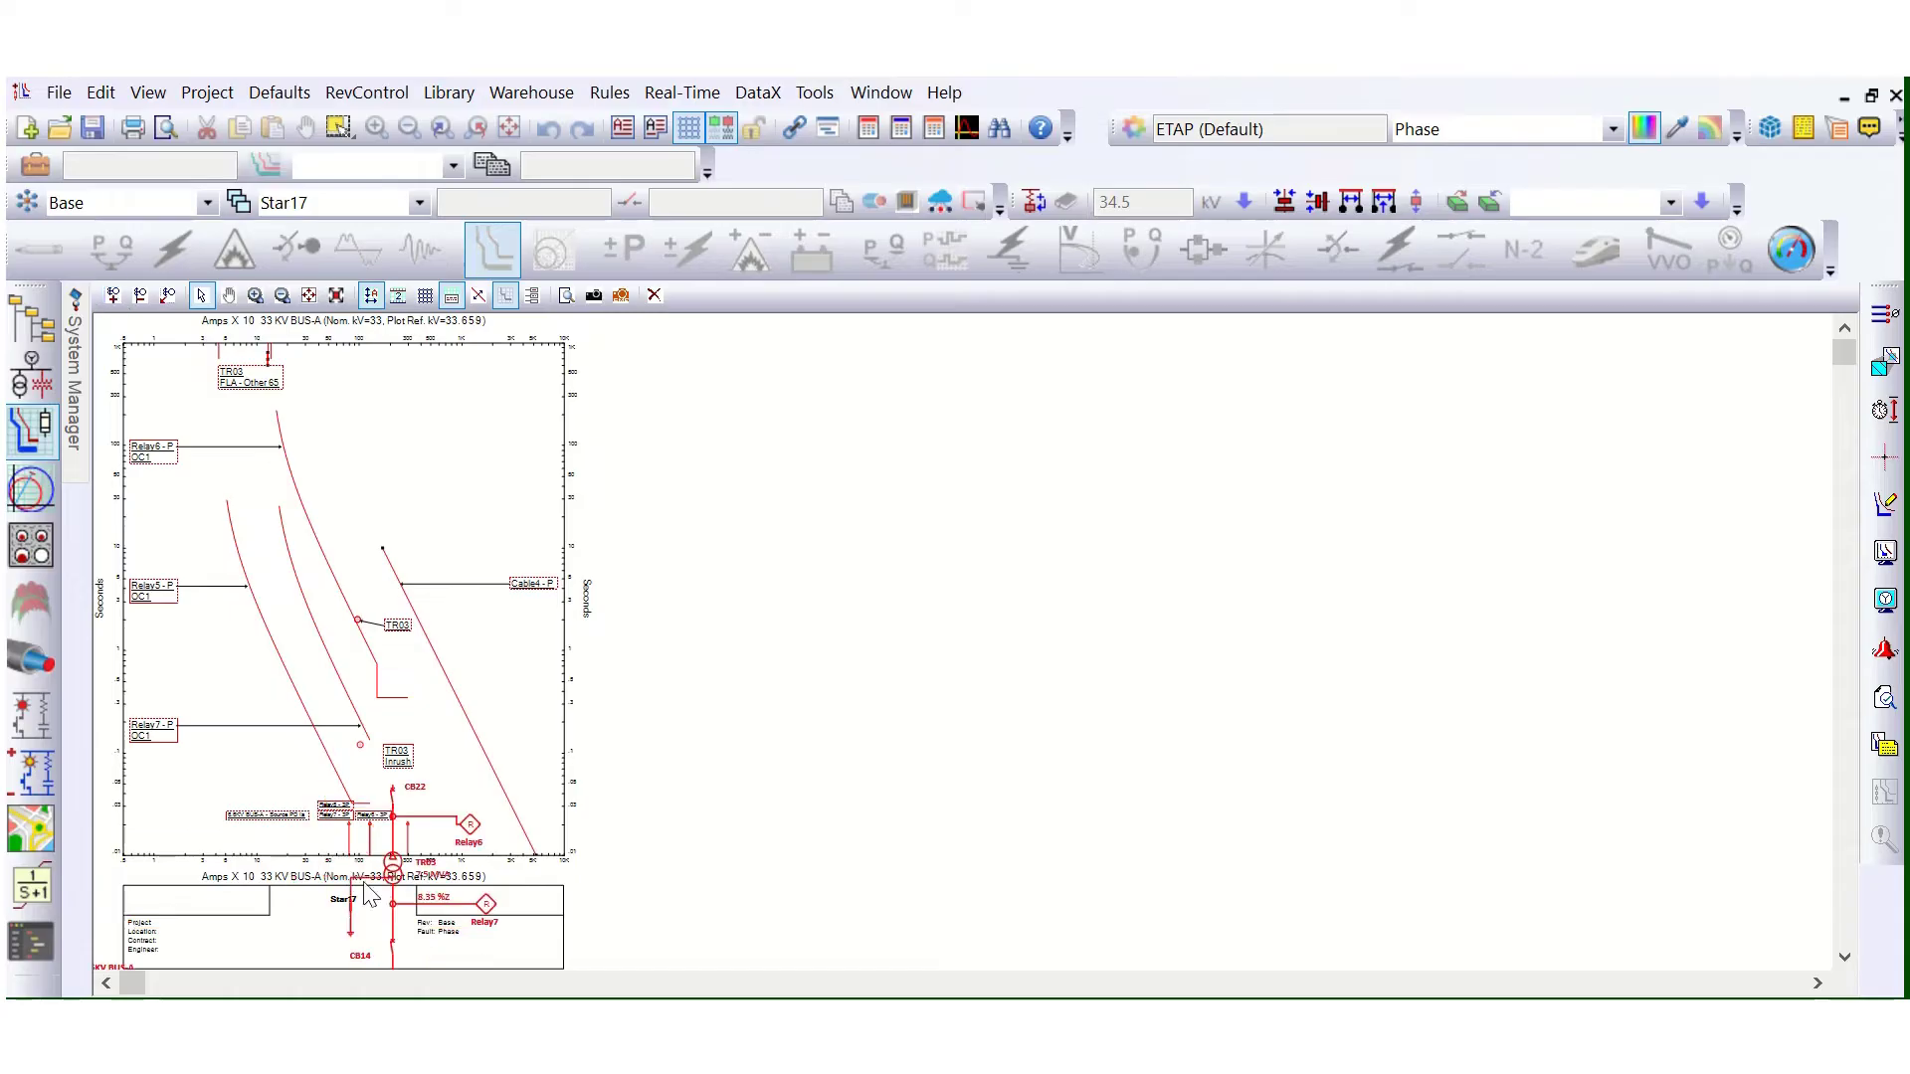
drag(405, 905, 923, 488)
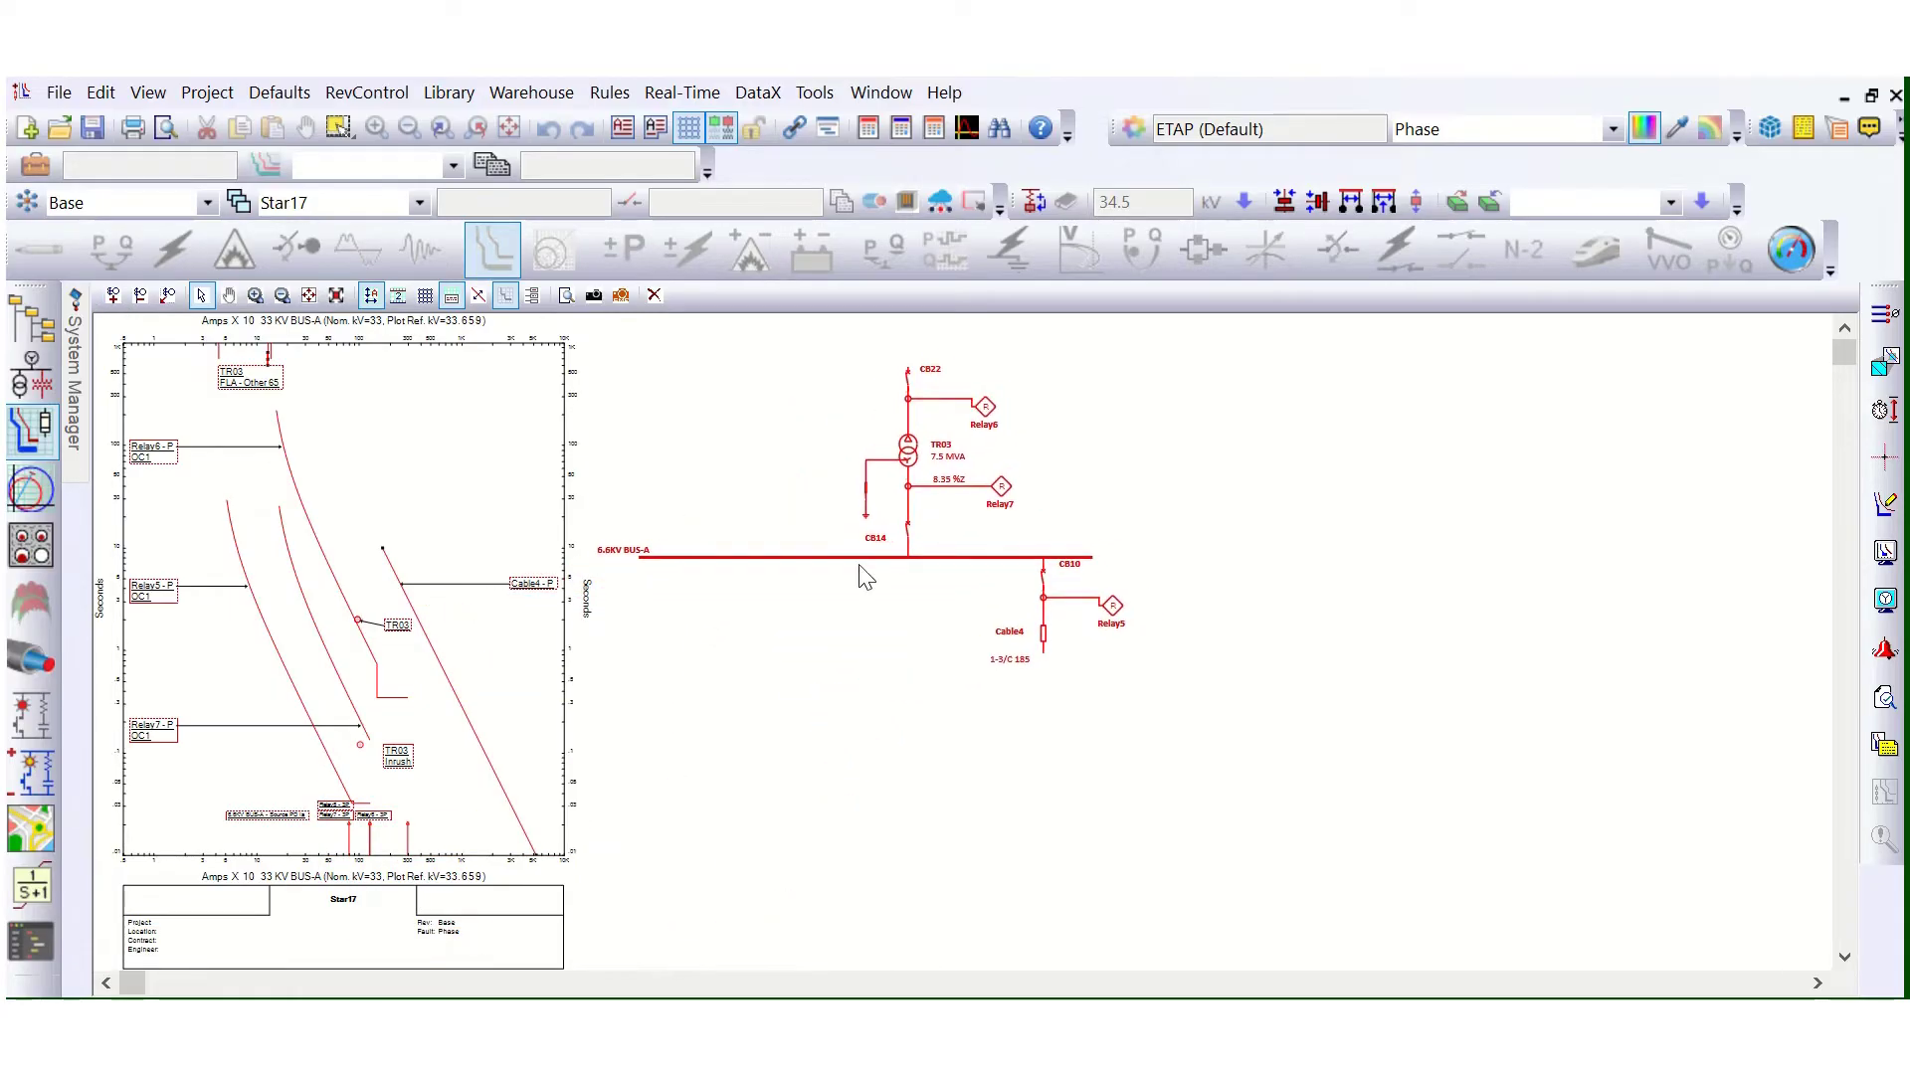
click(725, 672)
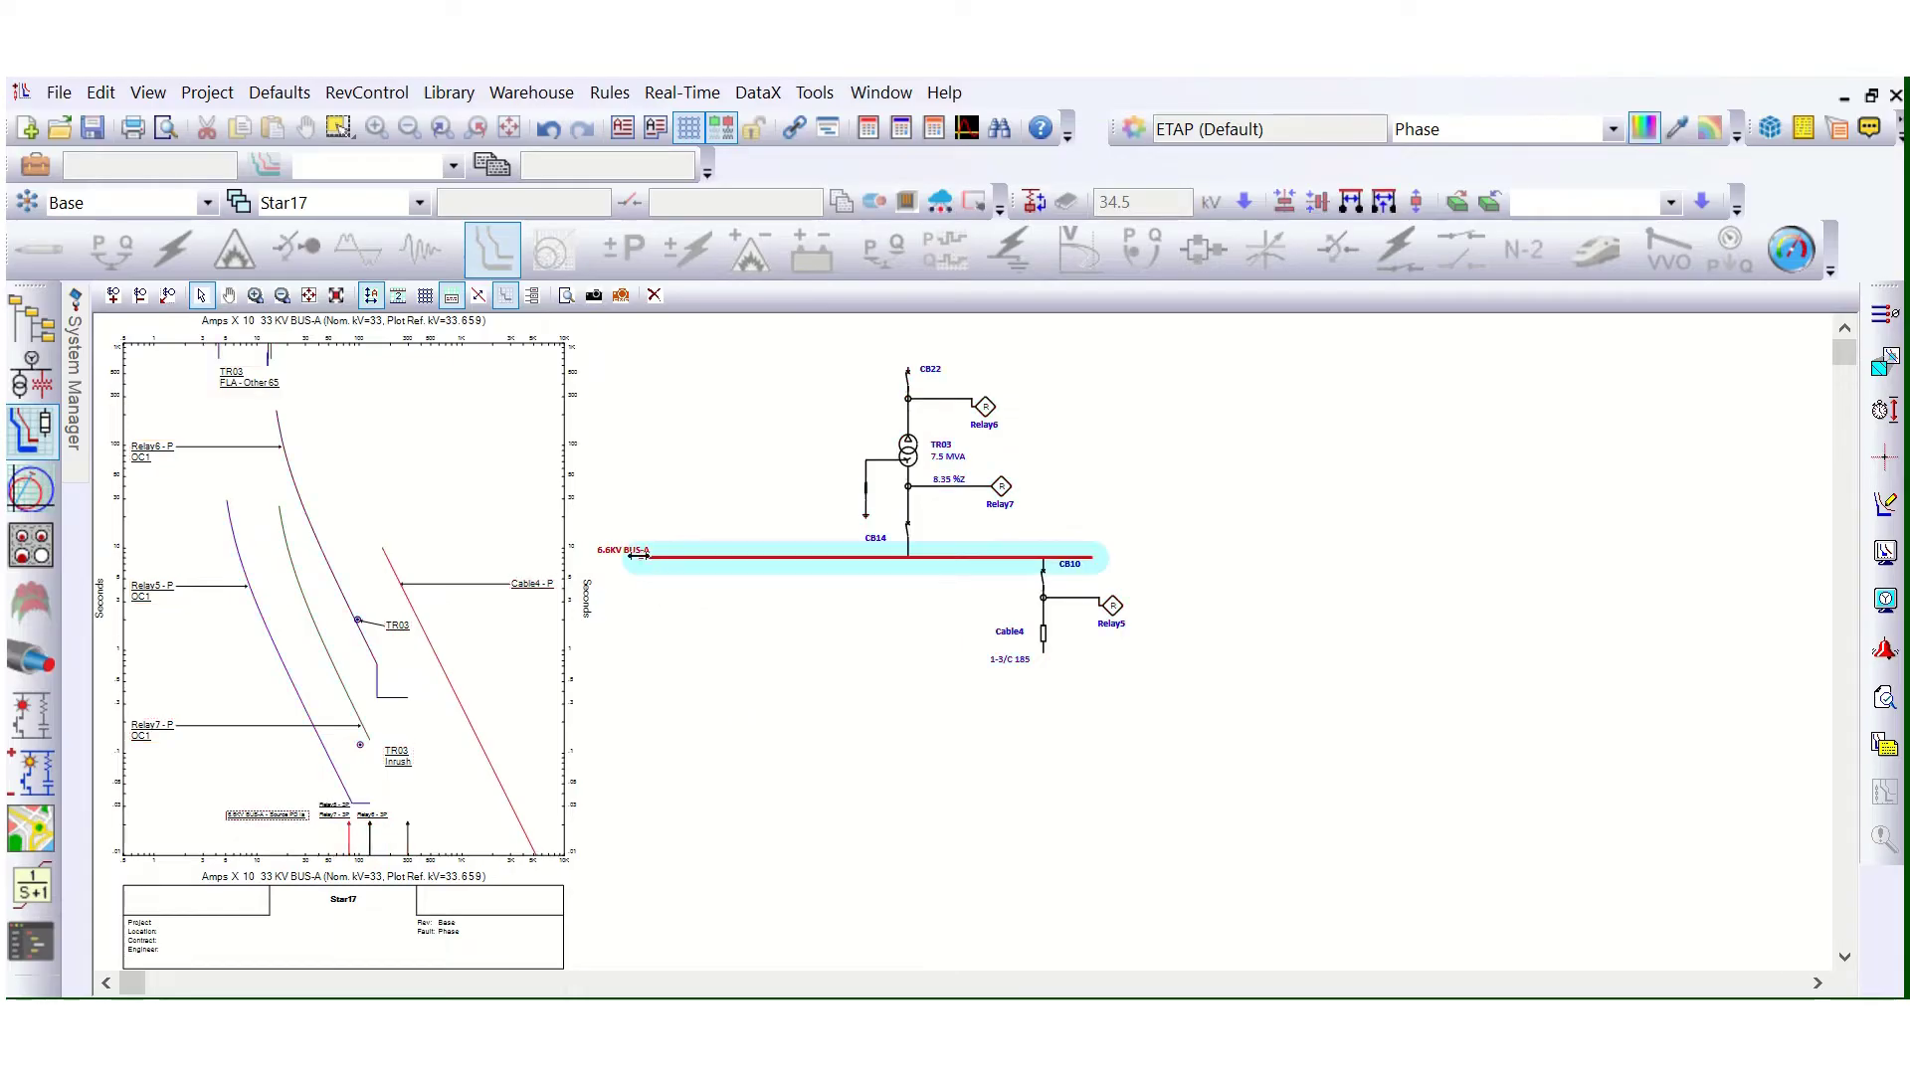
Step: Shorten the 6.6KV bus and reposition the one-line diagram left and down
drag(641, 559, 838, 561)
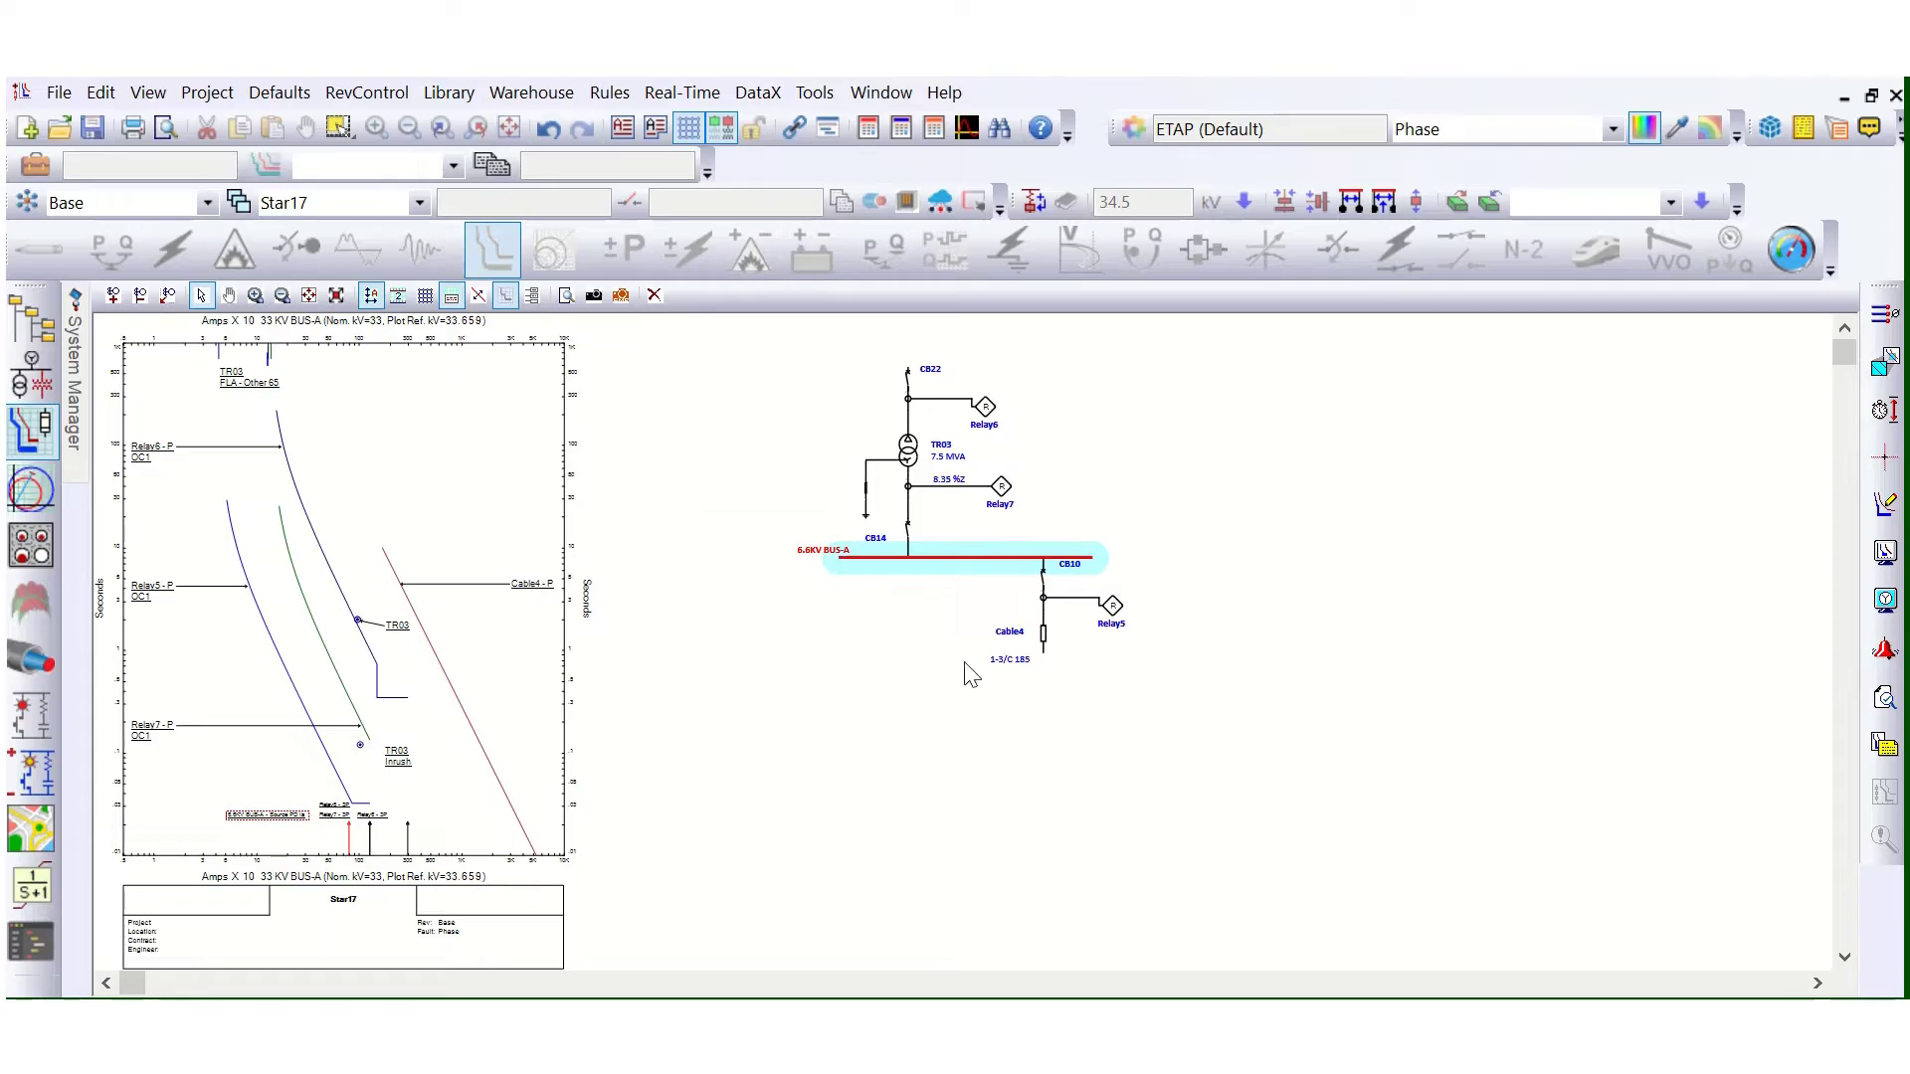
drag(826, 358, 892, 495)
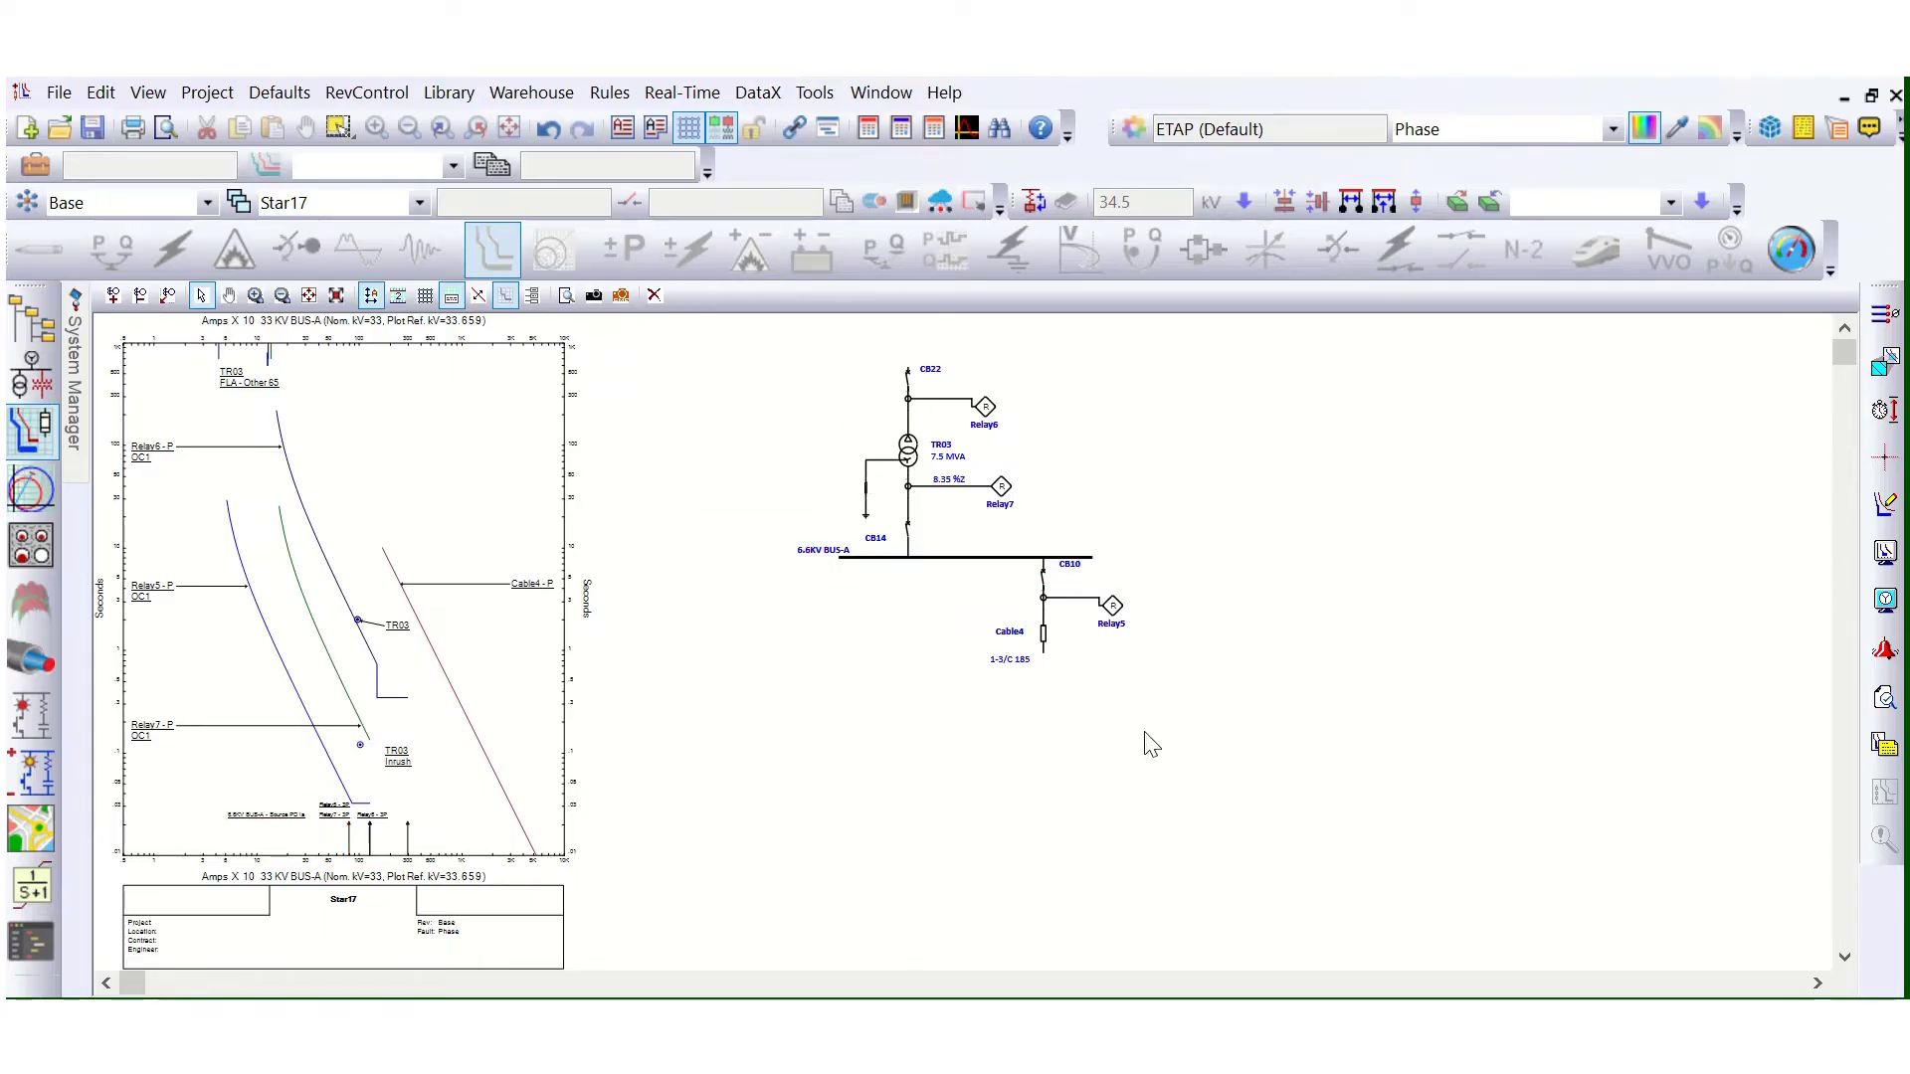
key(ctrl+a)
drag(1111, 604, 964, 640)
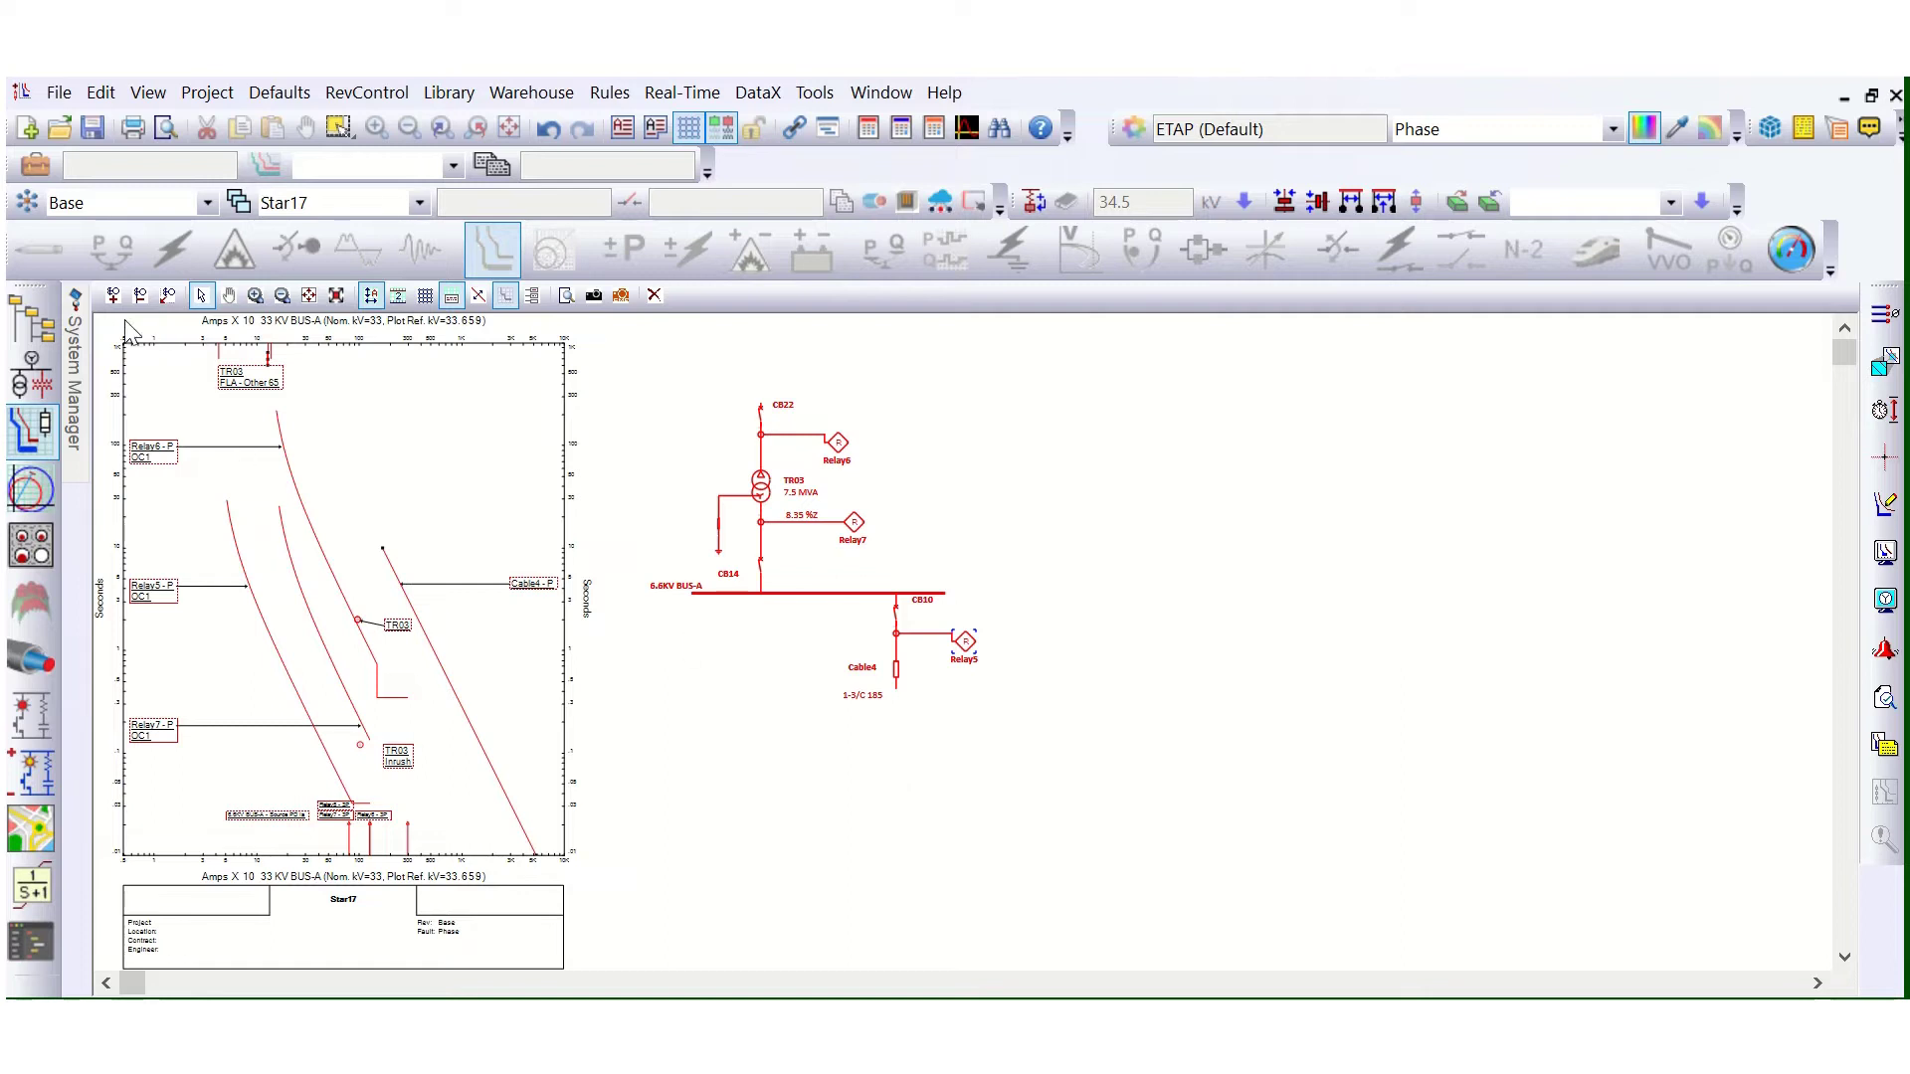
scroll(122, 307, up, 2)
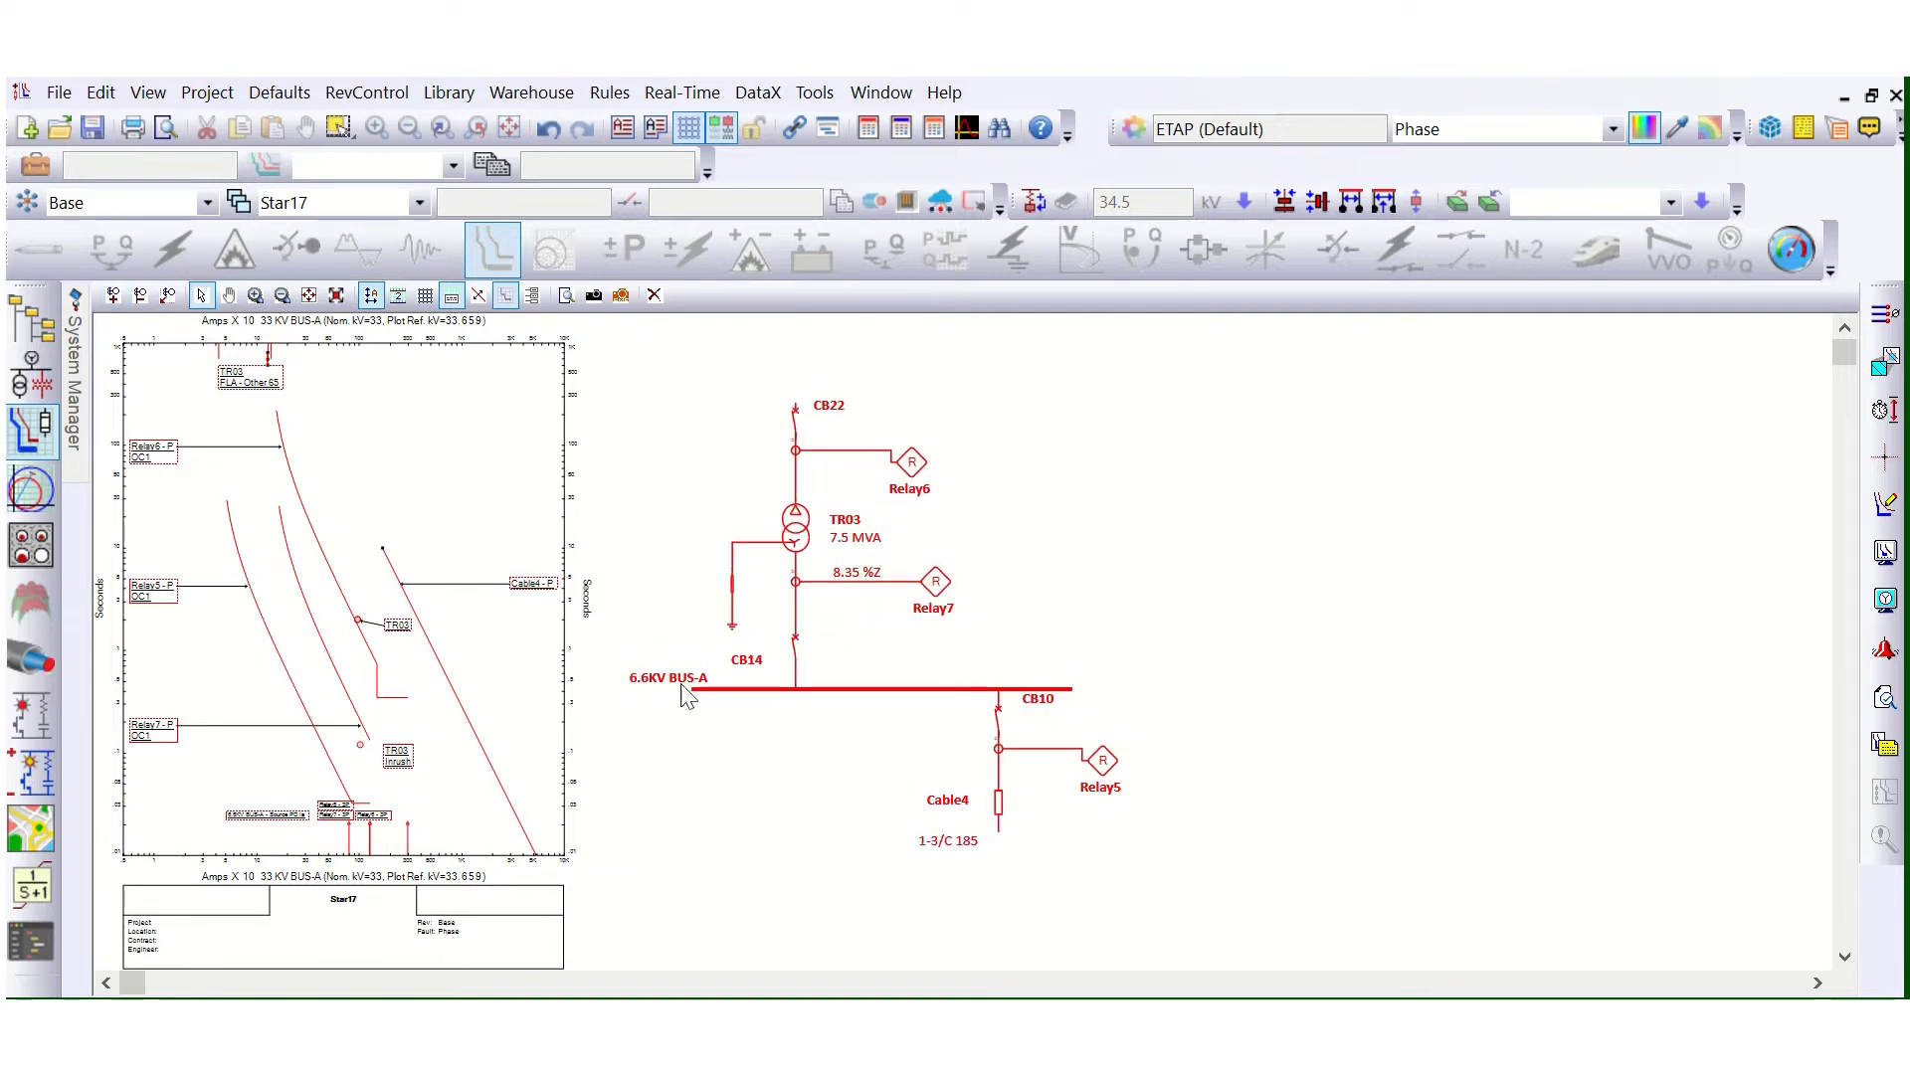
click(1099, 545)
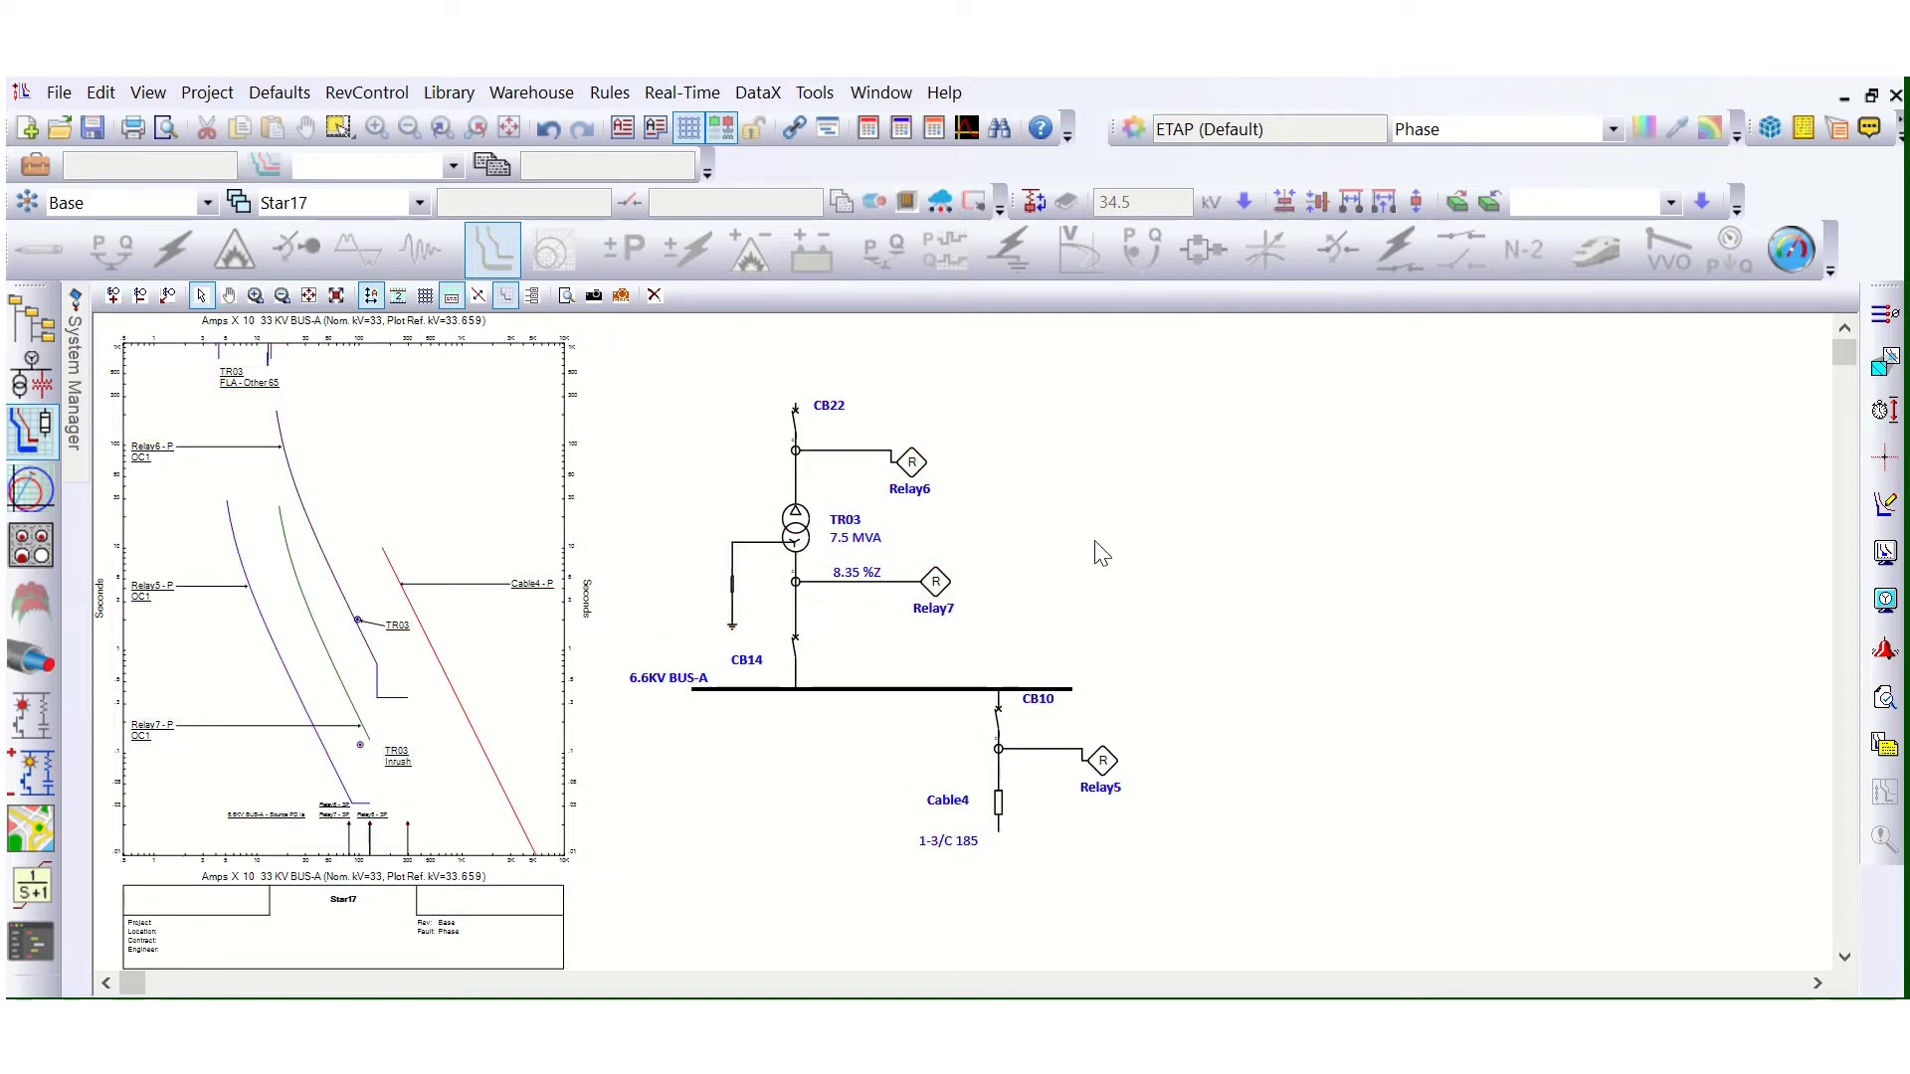
Step: Highlight the Relay7, Relay6 and Relay5 curves by selecting each relay on the diagram
click(941, 593)
click(915, 466)
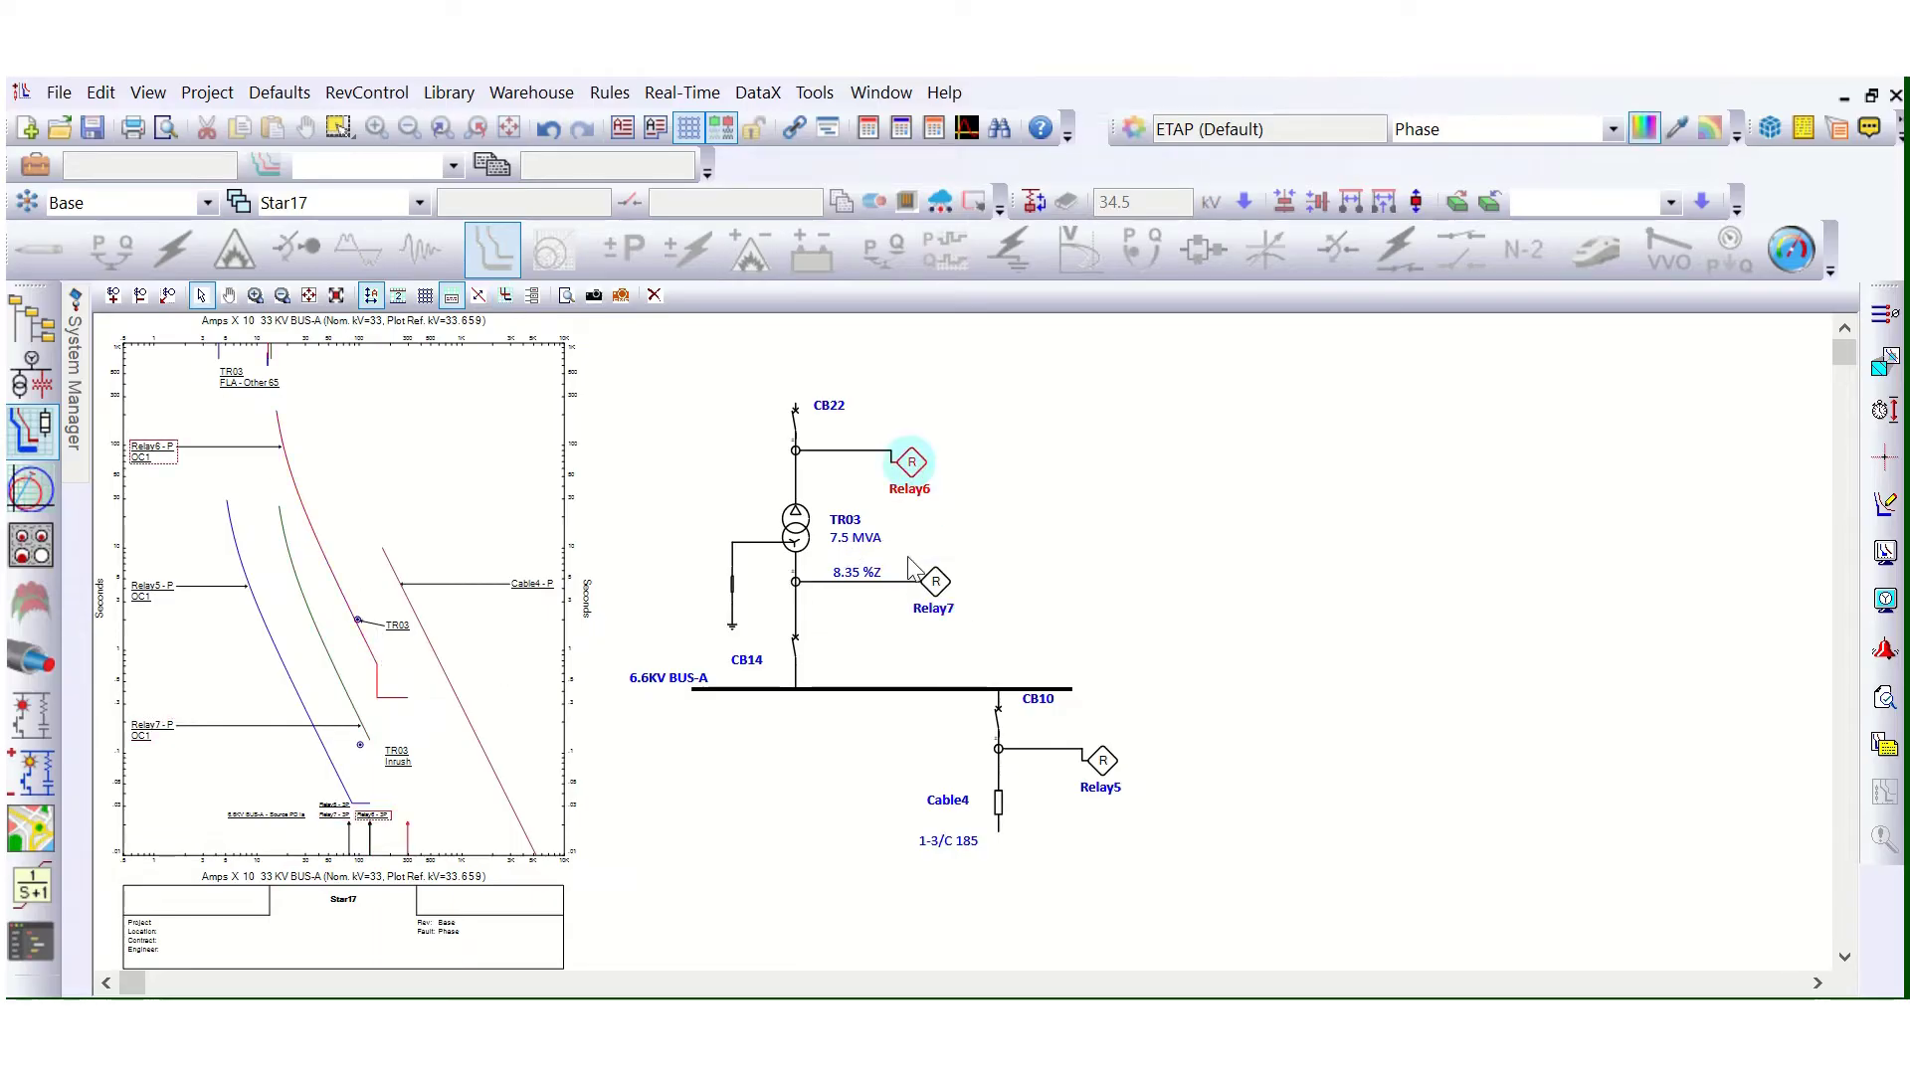
click(936, 589)
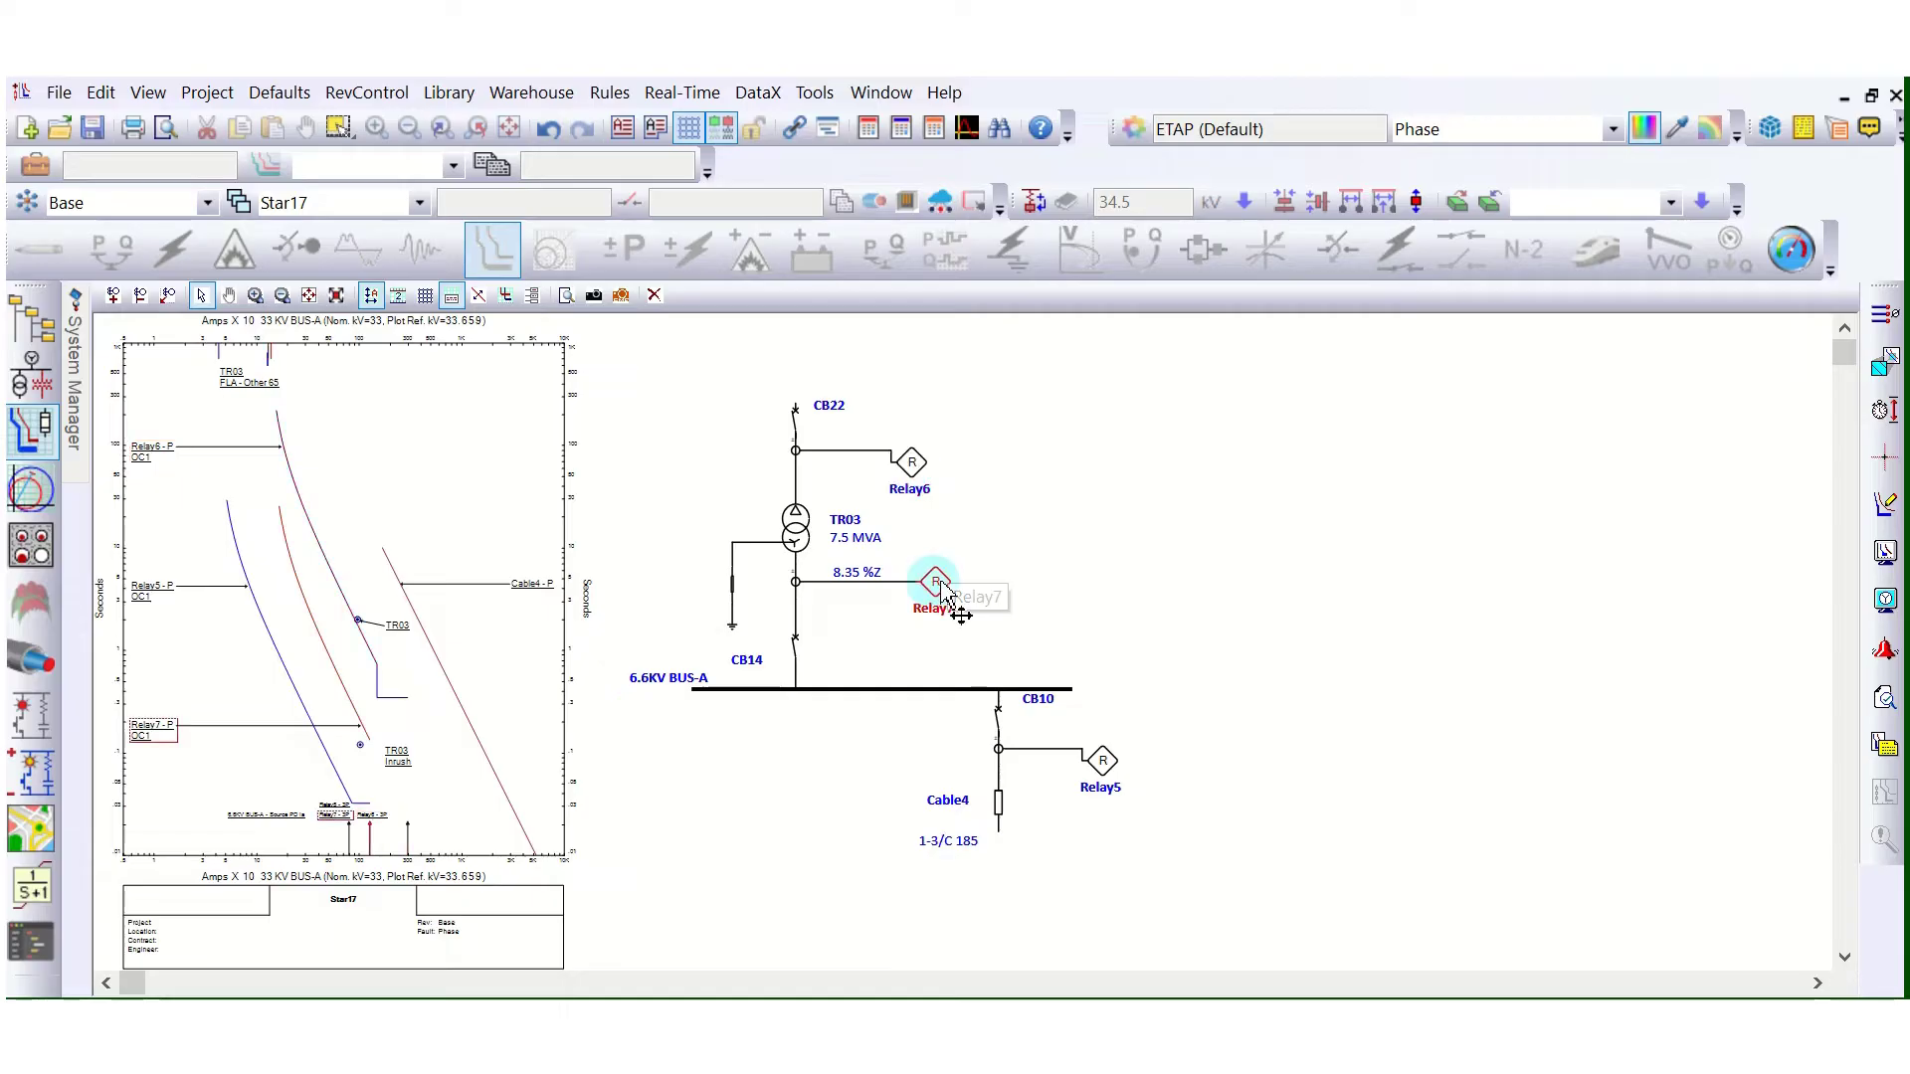
click(1102, 762)
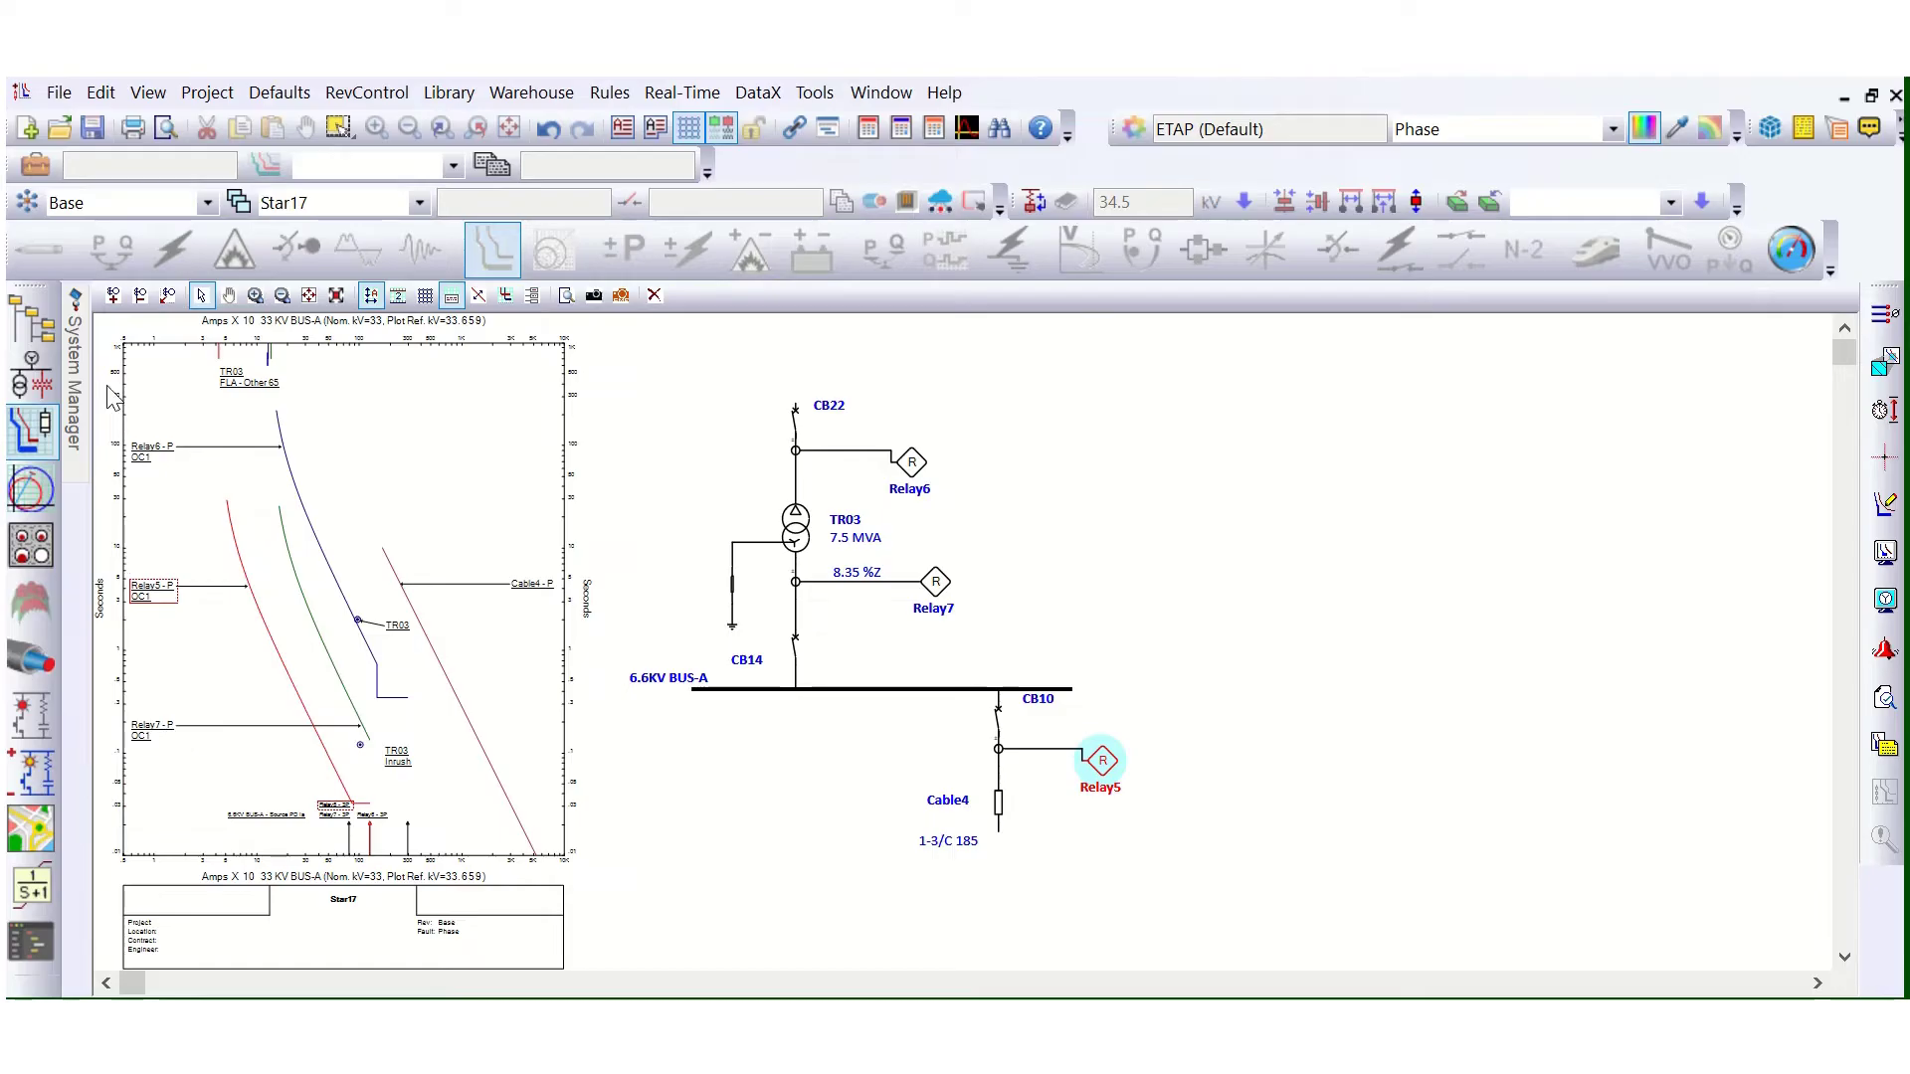
Step: Move the Relay6 label higher, show its relay settings and remove its border
scroll(112, 398, up, 1)
click(159, 485)
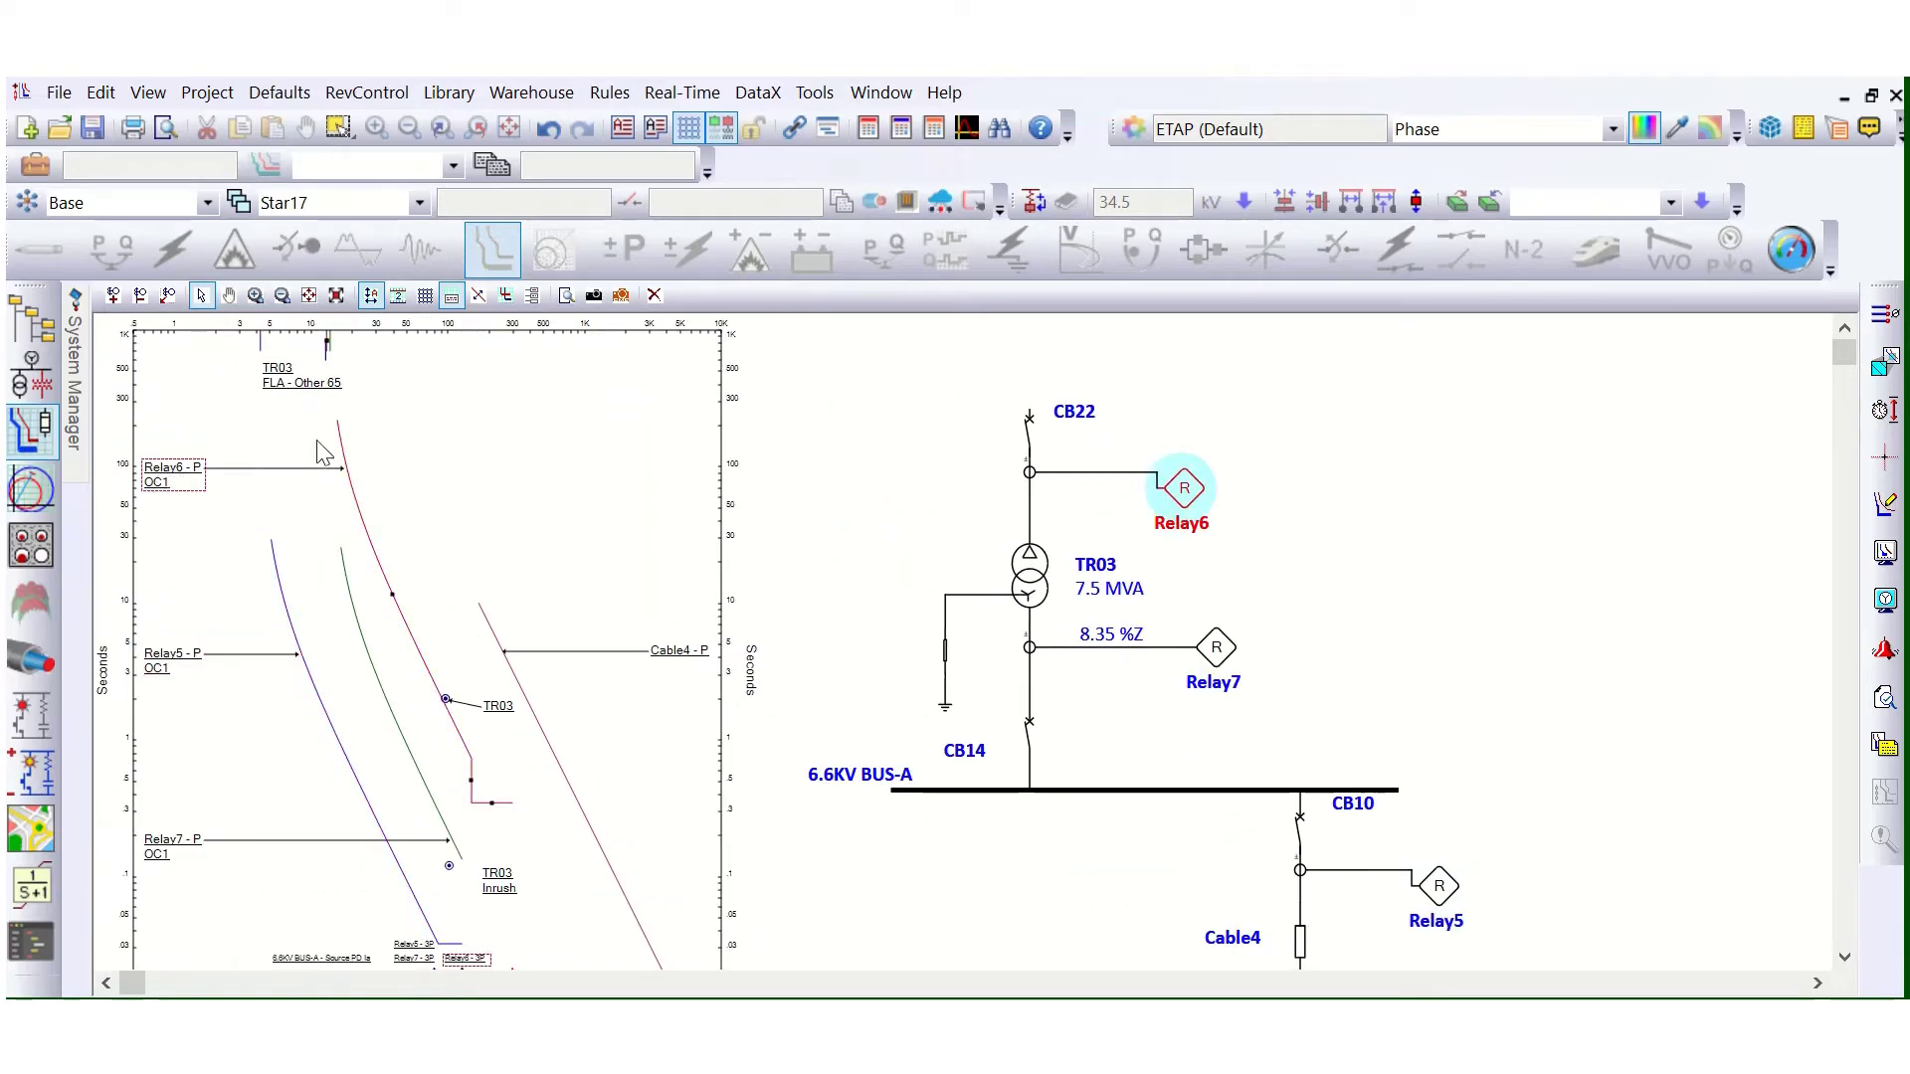
click(398, 450)
click(425, 295)
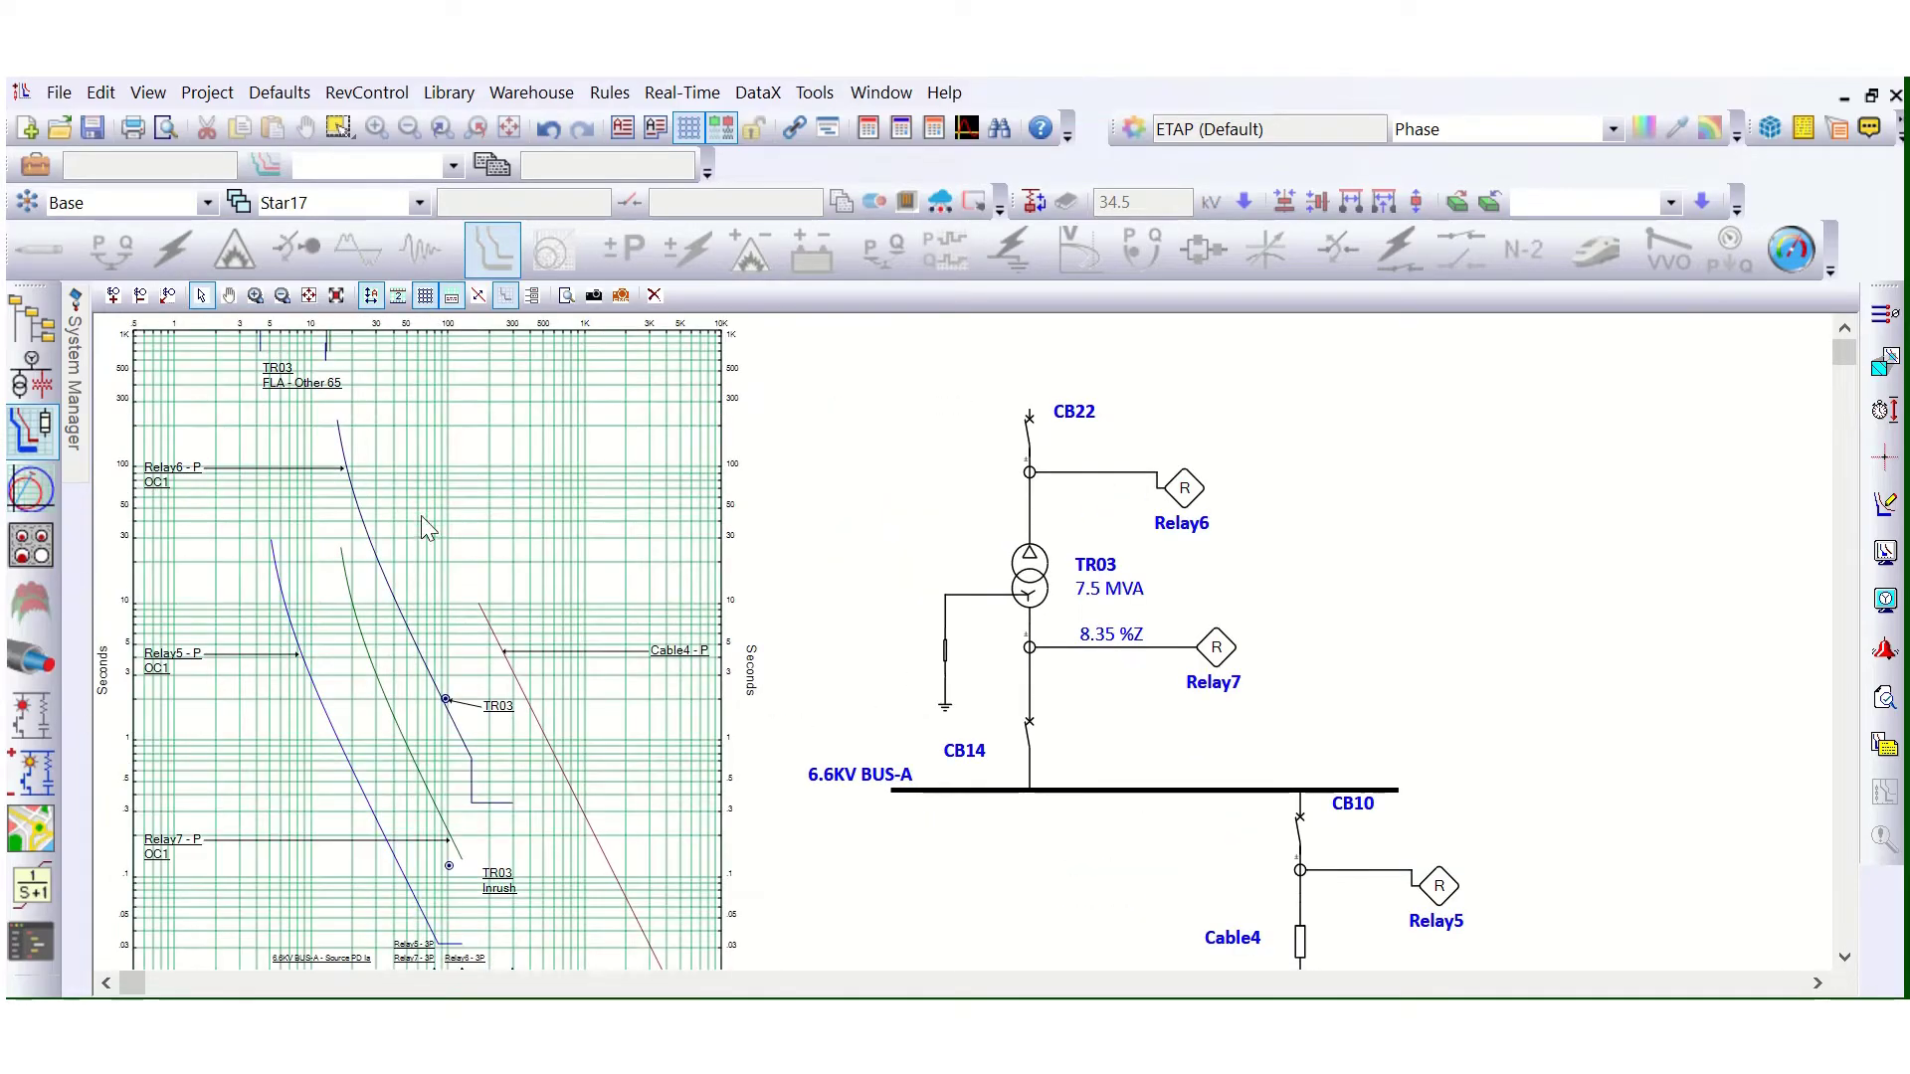
click(164, 485)
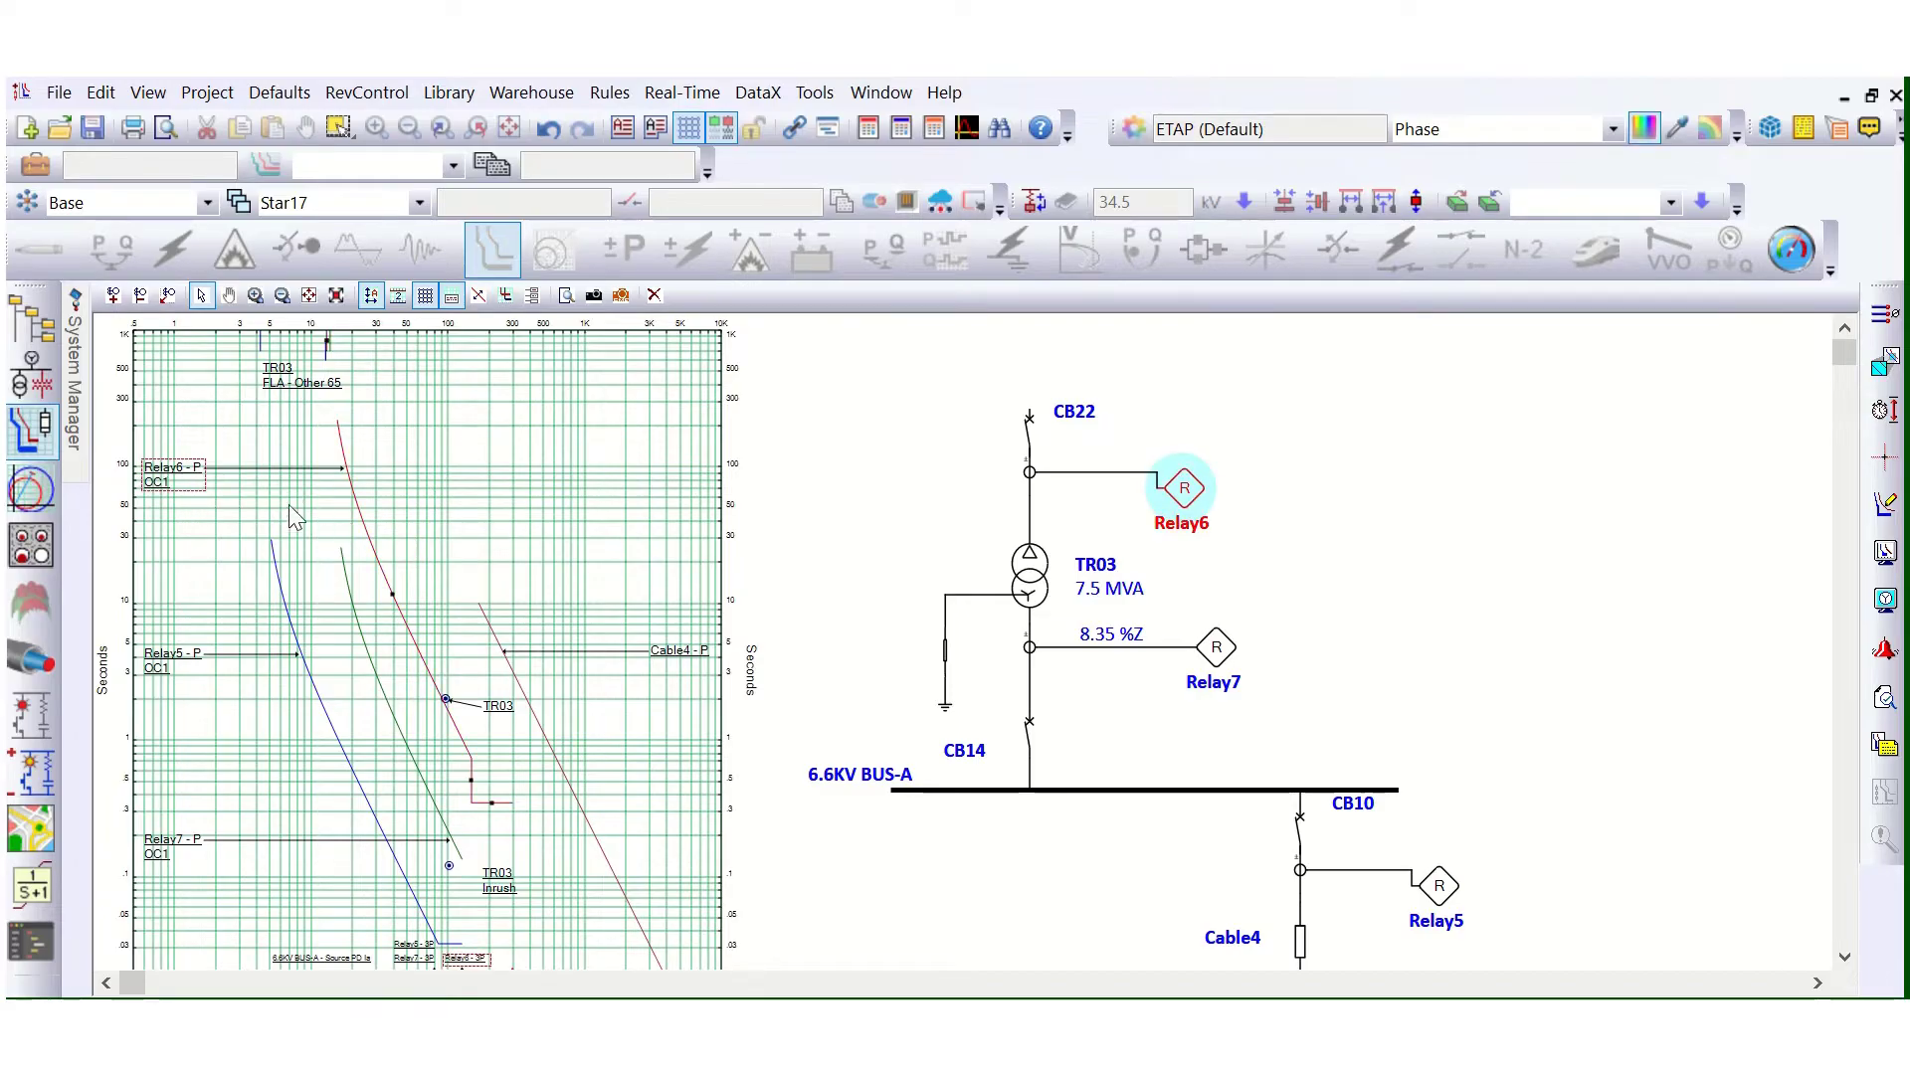
click(426, 296)
drag(184, 481, 528, 412)
right_click(538, 420)
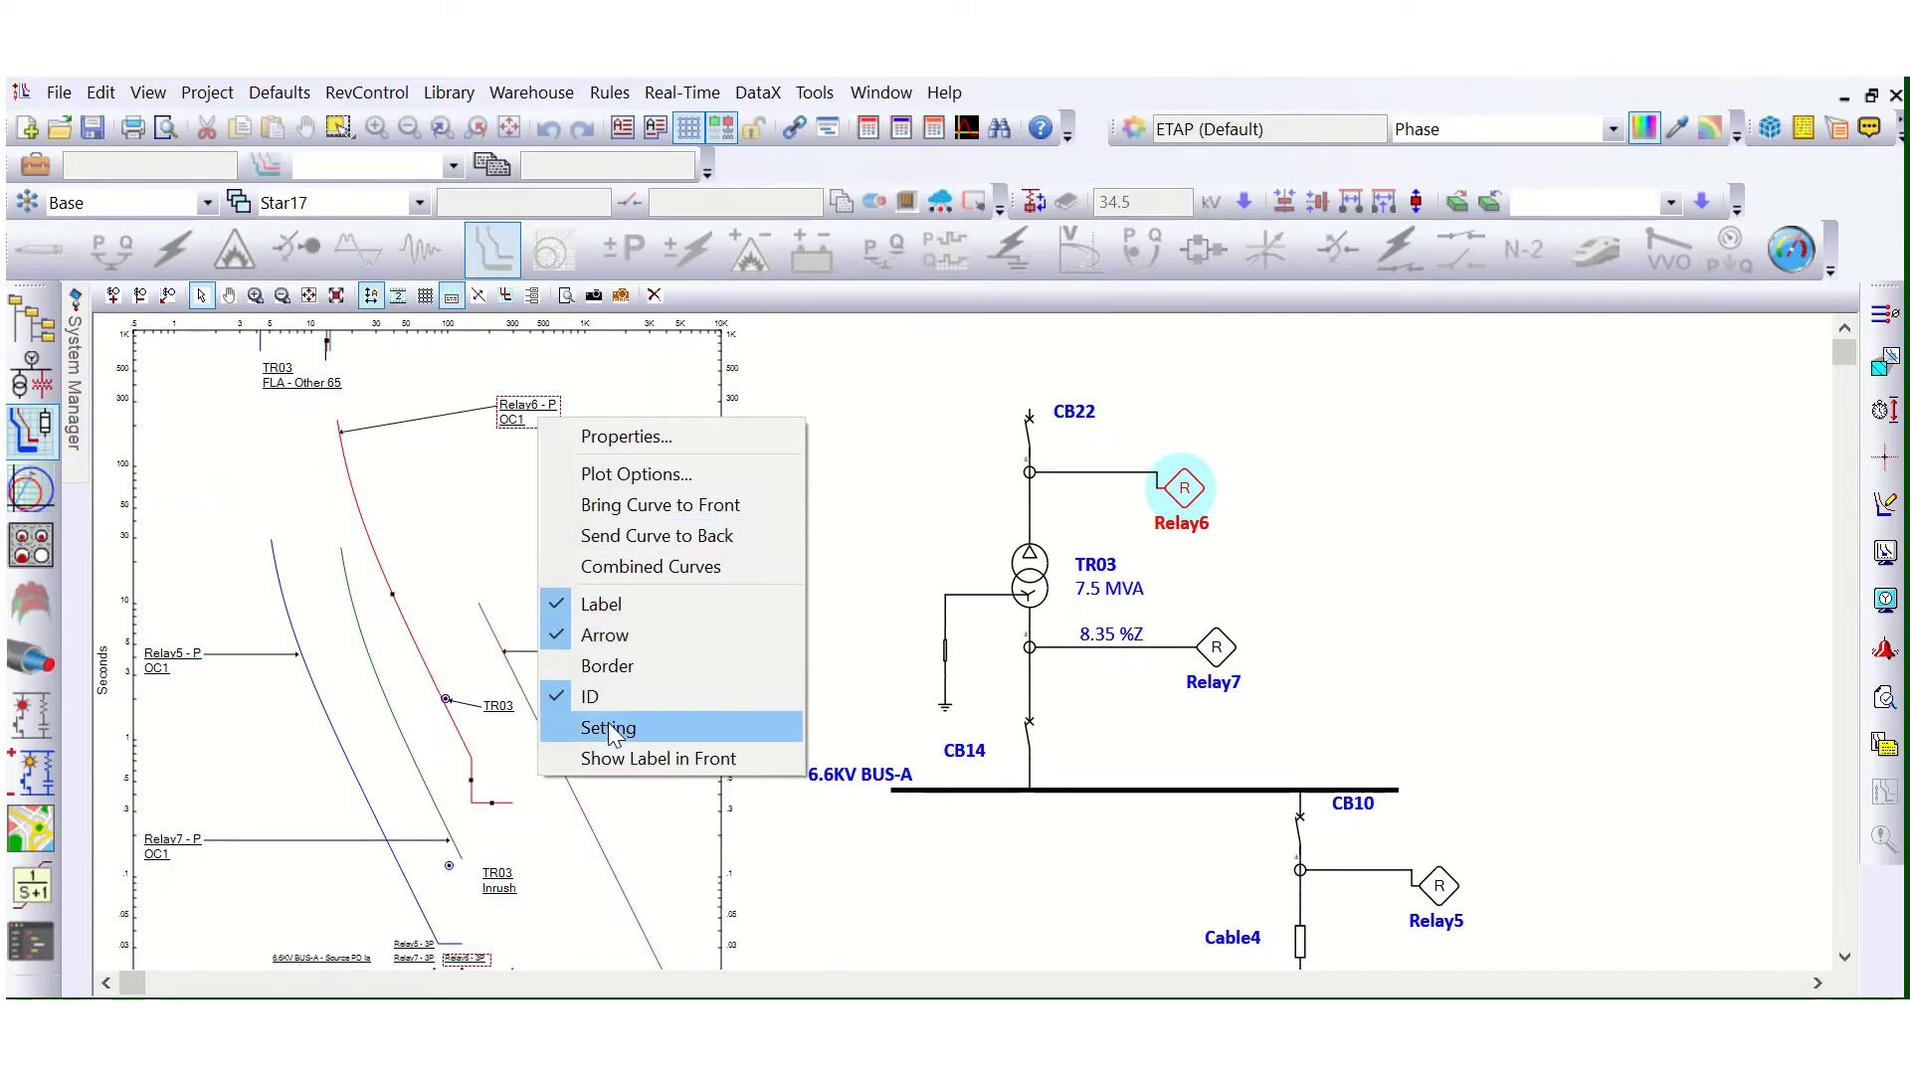
click(607, 727)
right_click(537, 430)
click(610, 668)
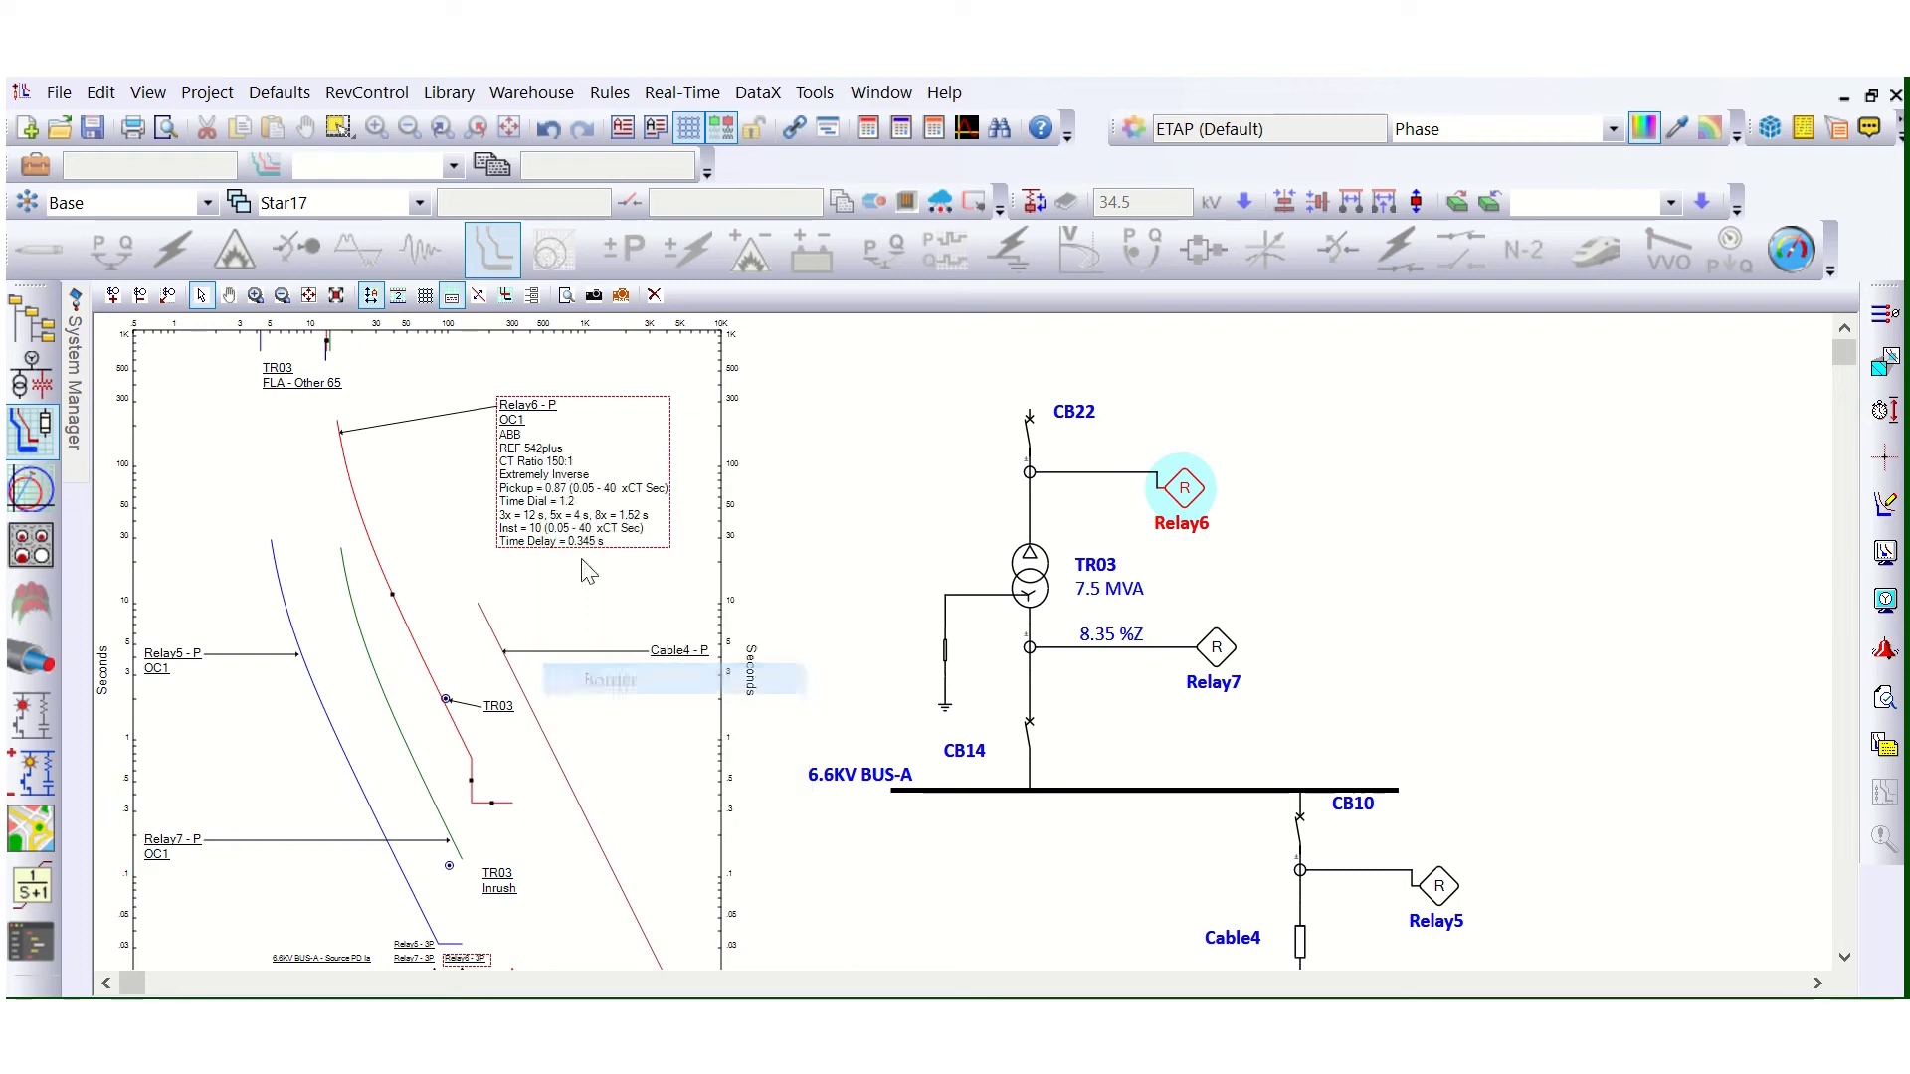
click(442, 633)
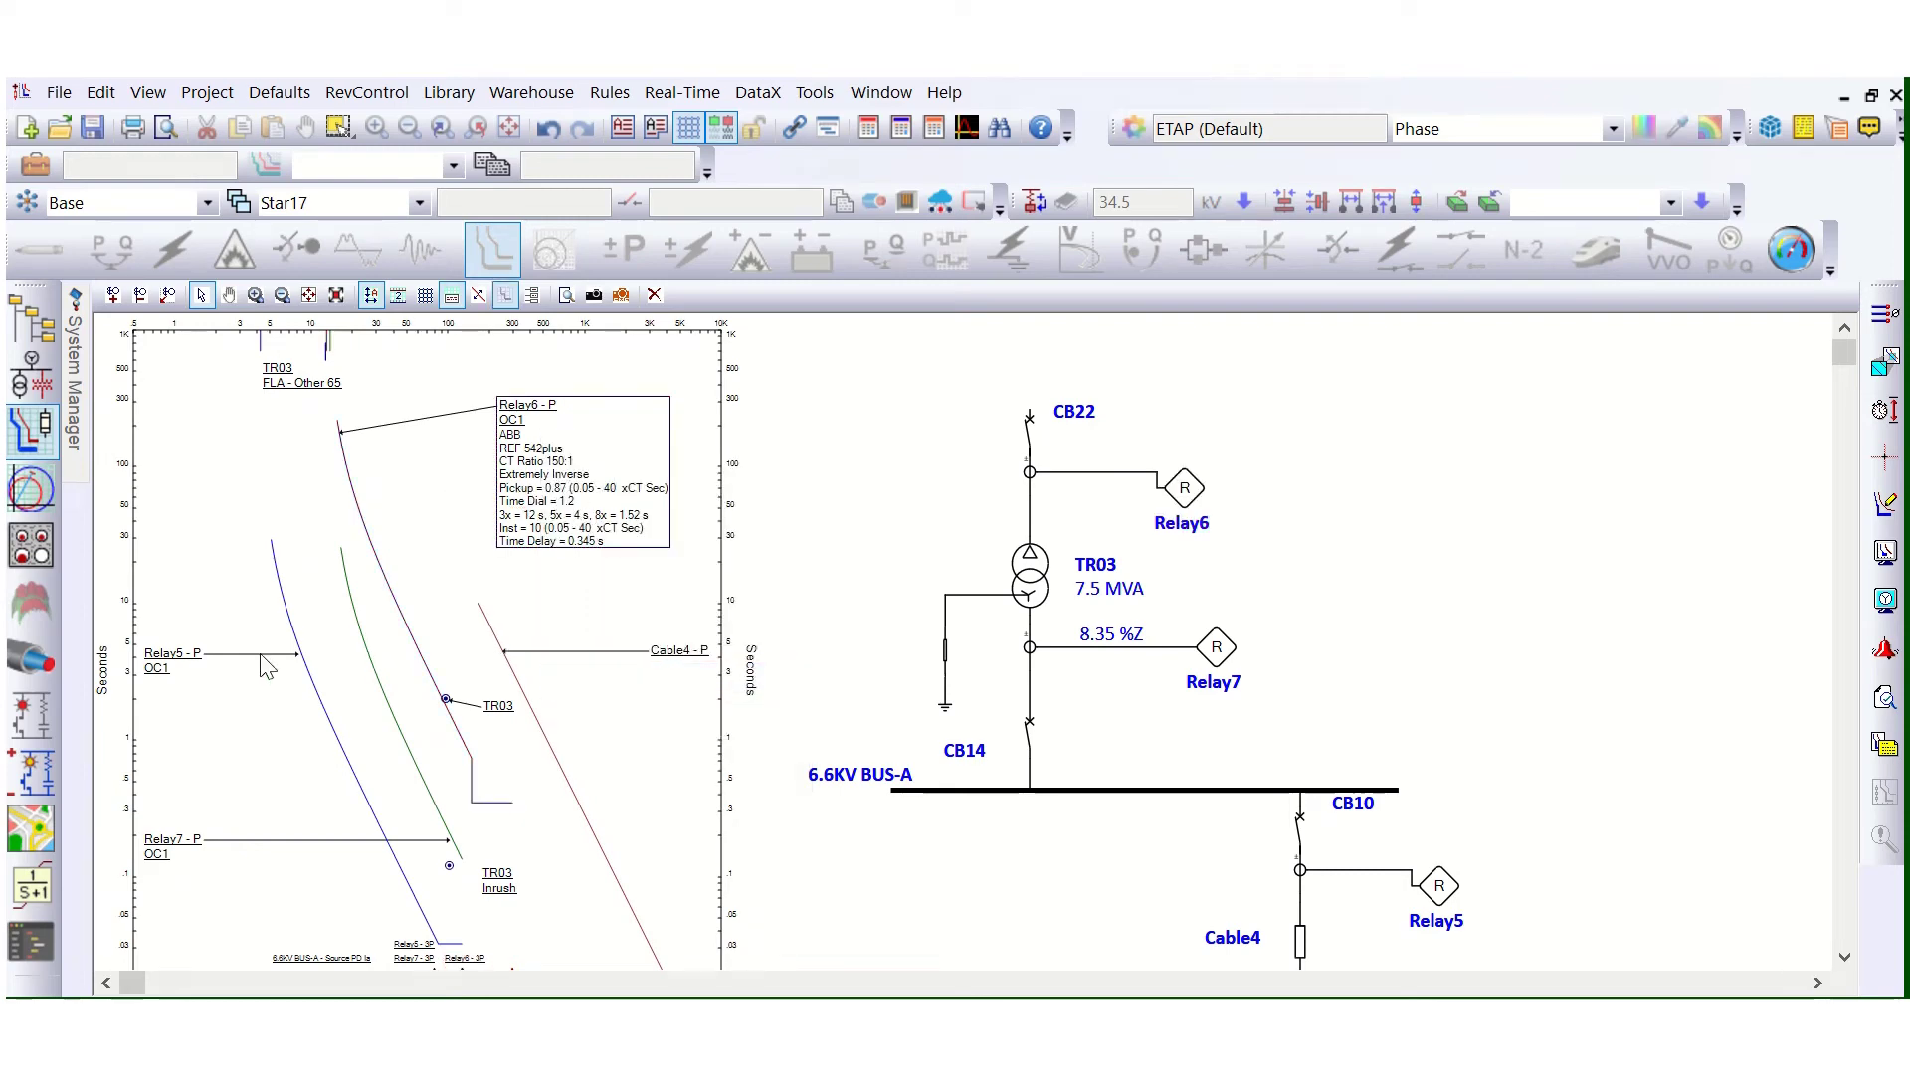
Step: Show relay settings in the Relay5 label, remove its border, and move it near the plot top
right_click(162, 665)
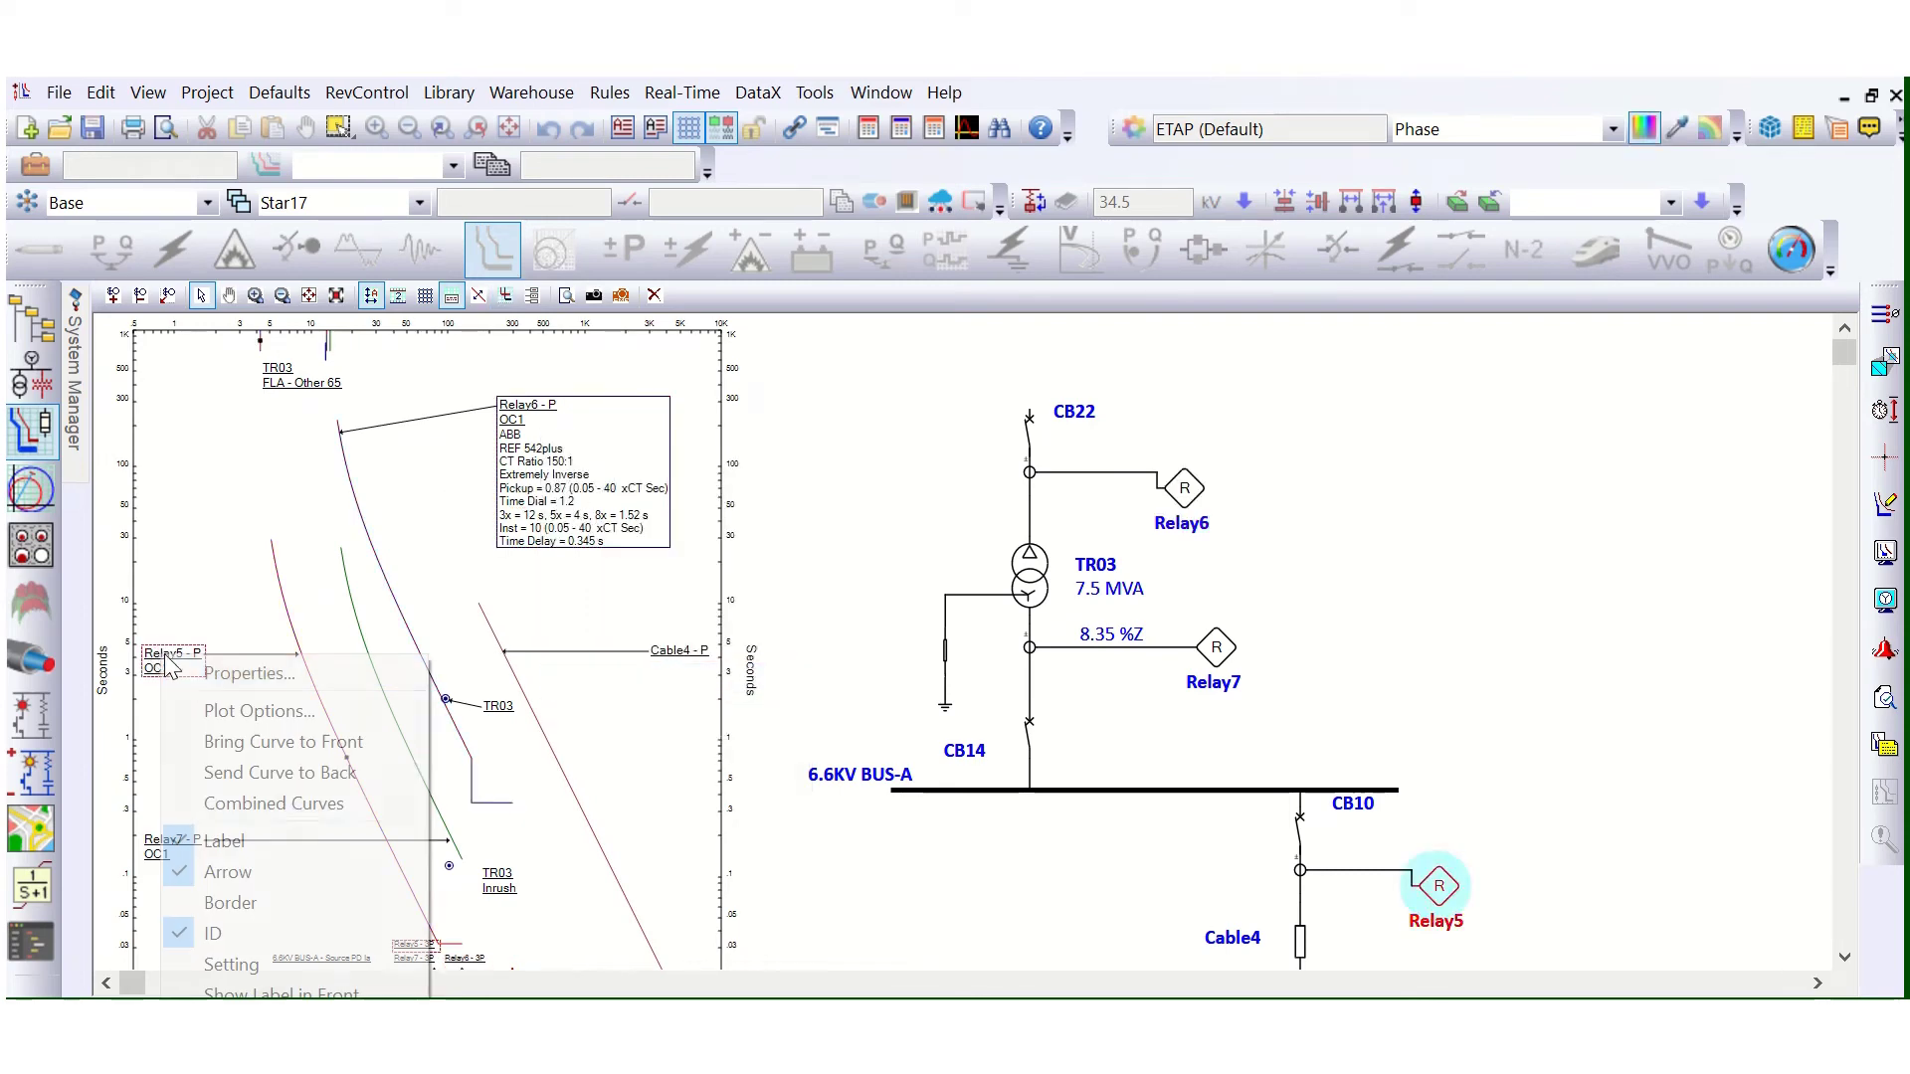
click(244, 961)
right_click(178, 716)
click(268, 589)
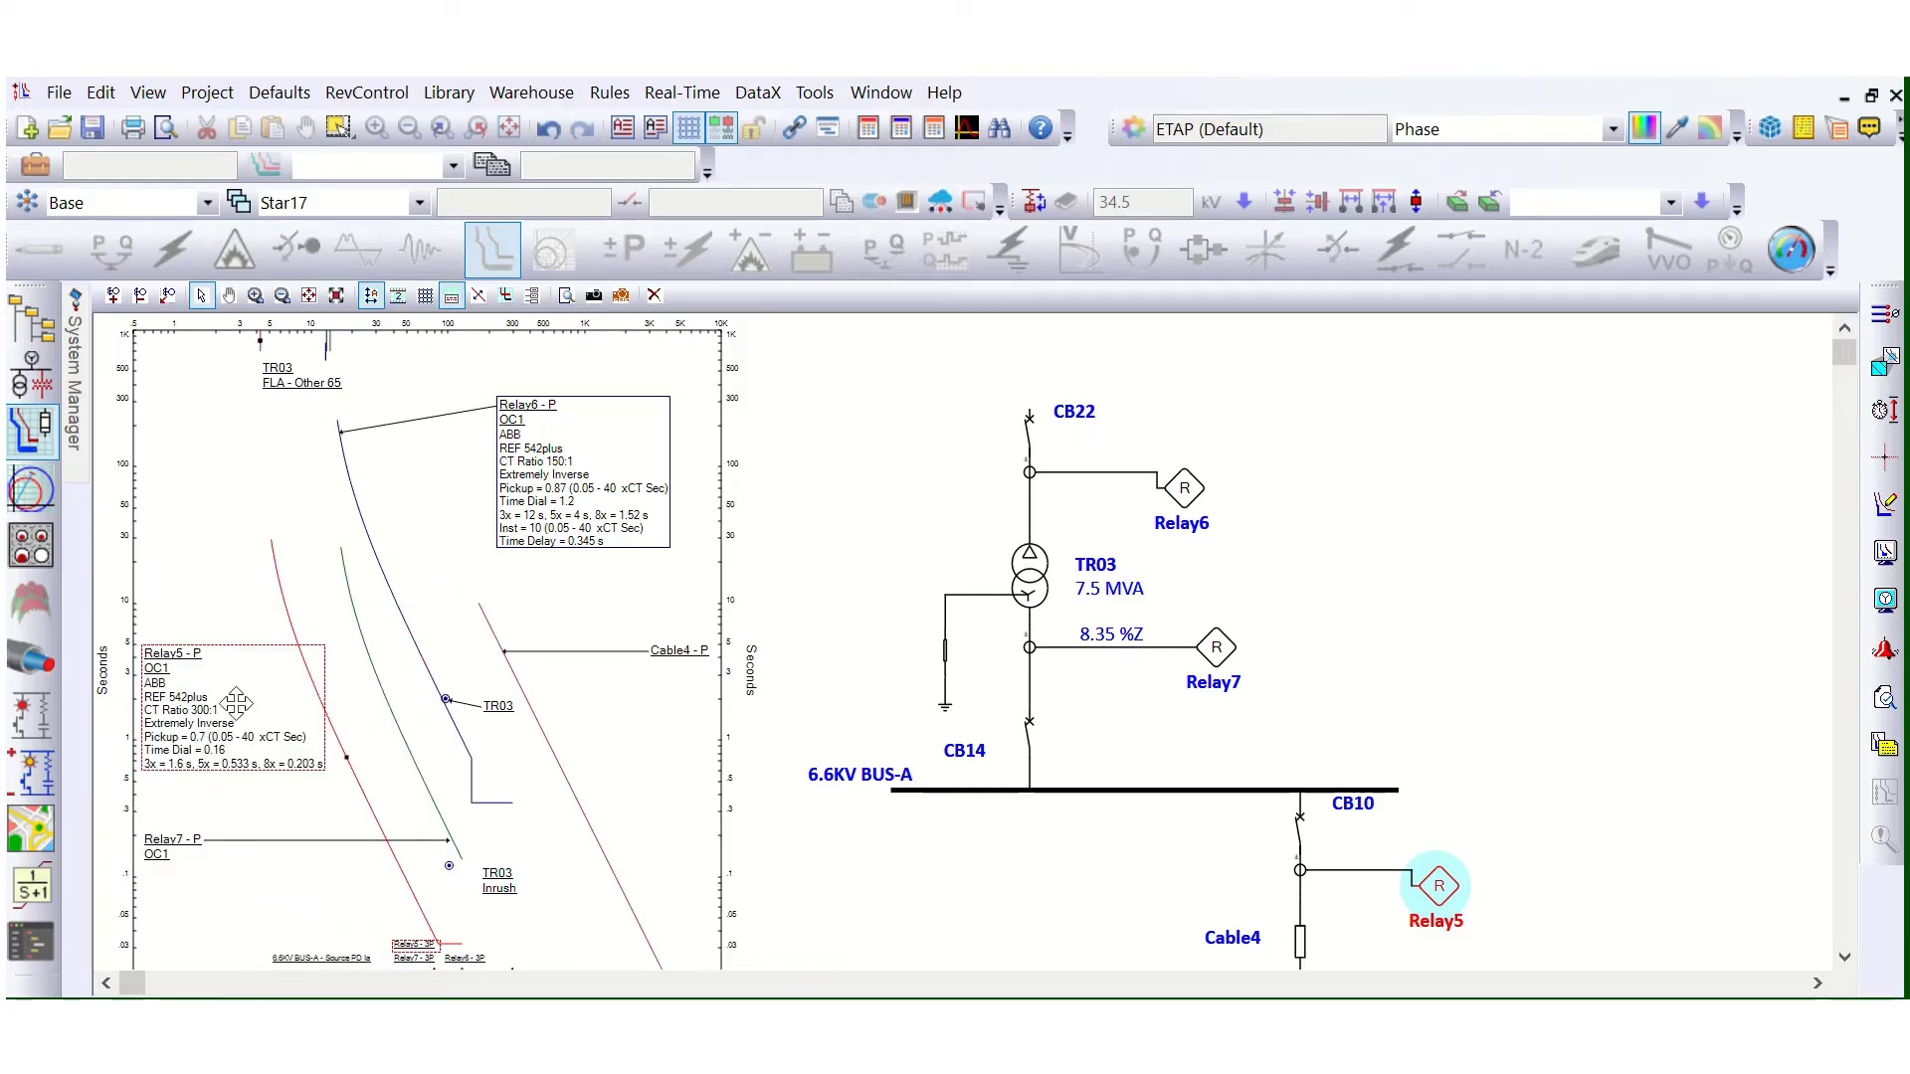
drag(217, 681, 208, 440)
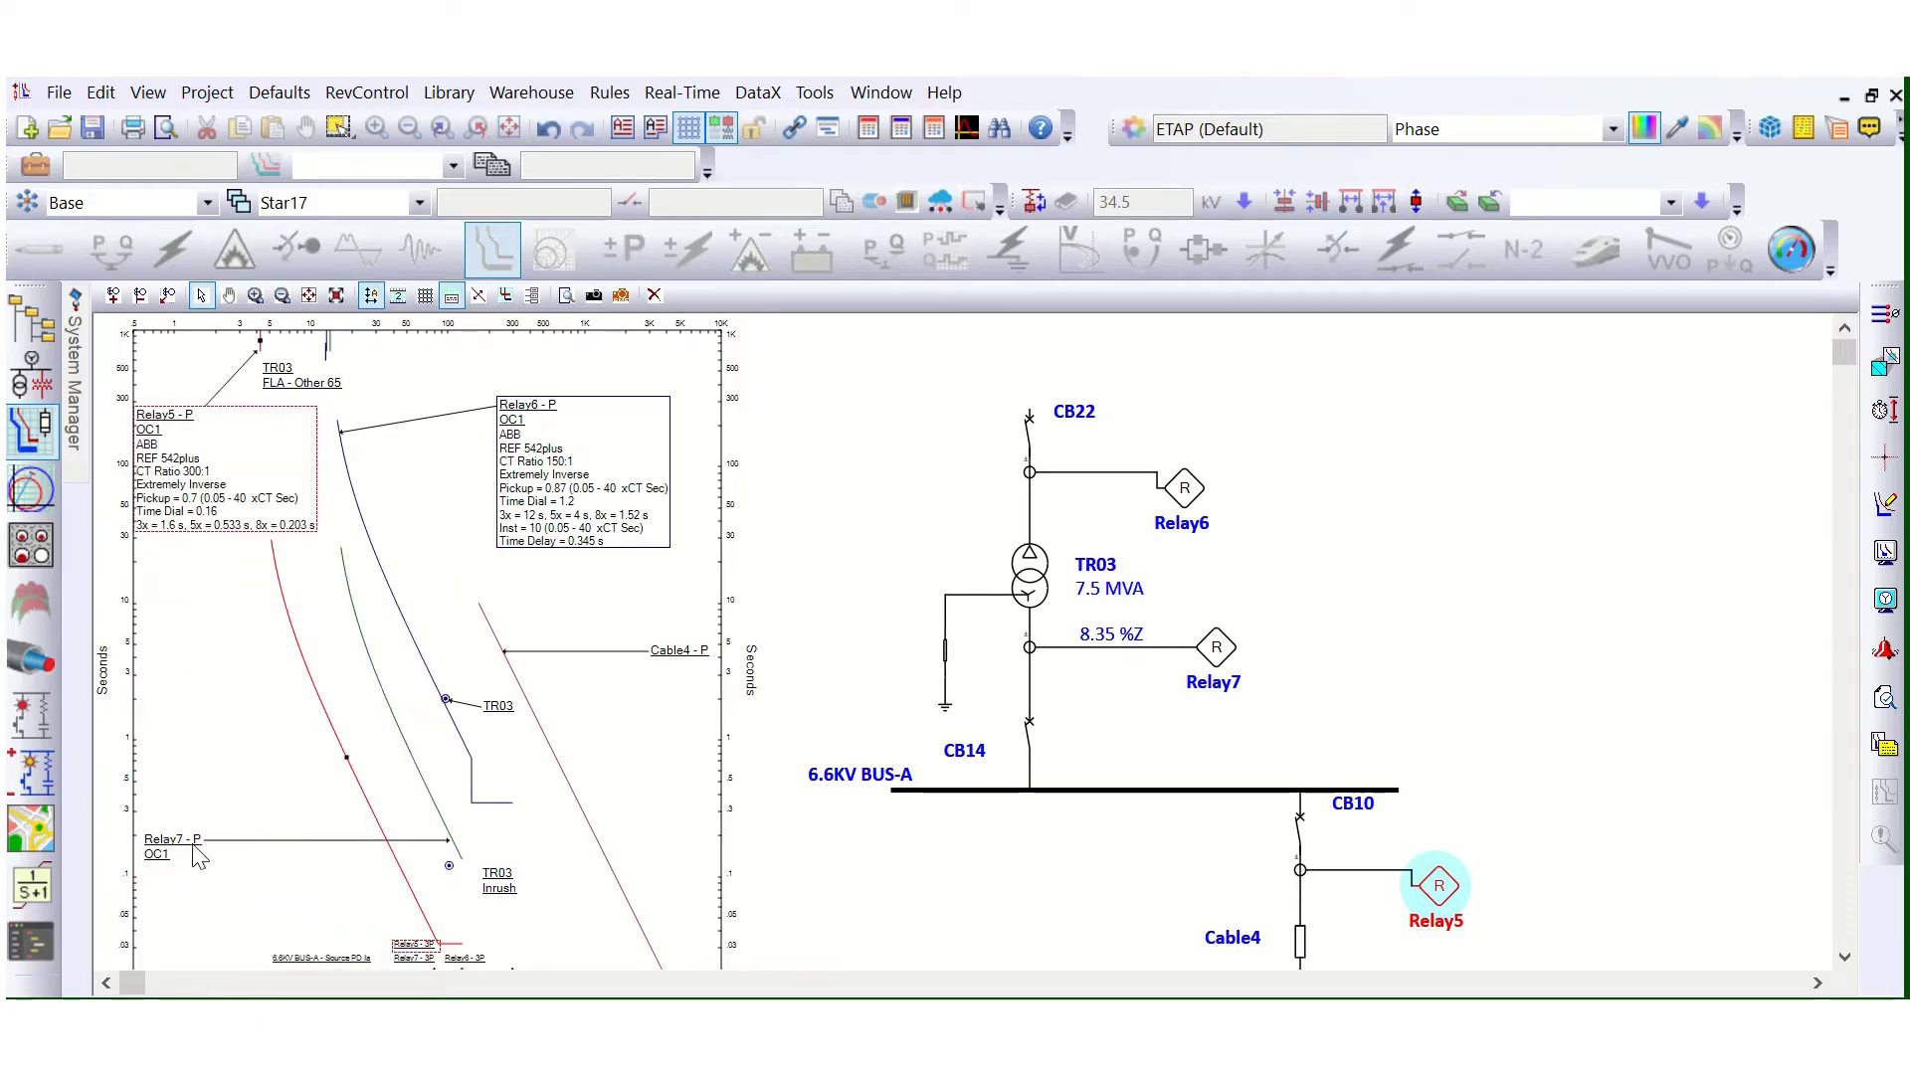
Step: Show relay settings in the Relay7 label, remove its border, and raise it
click(164, 846)
right_click(164, 845)
click(224, 910)
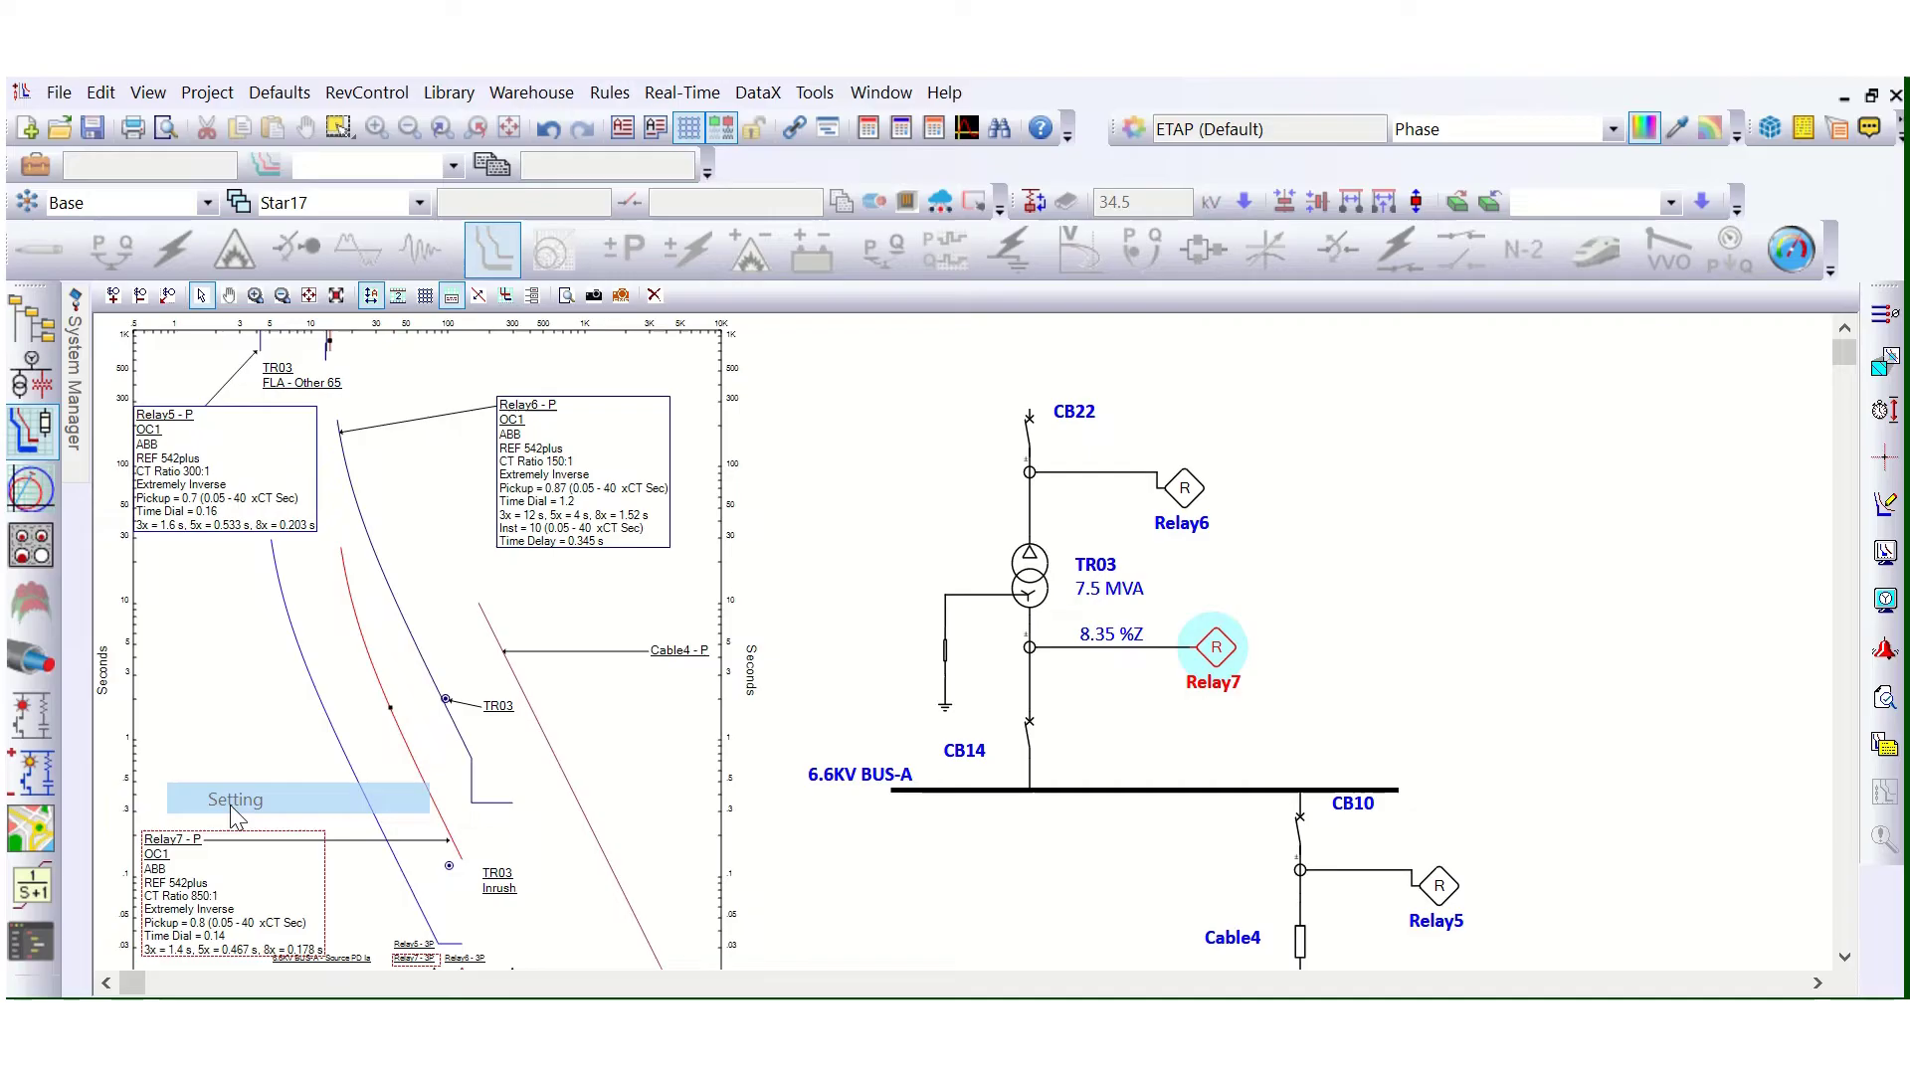
right_click(187, 853)
click(246, 744)
scroll(239, 741, down, 5)
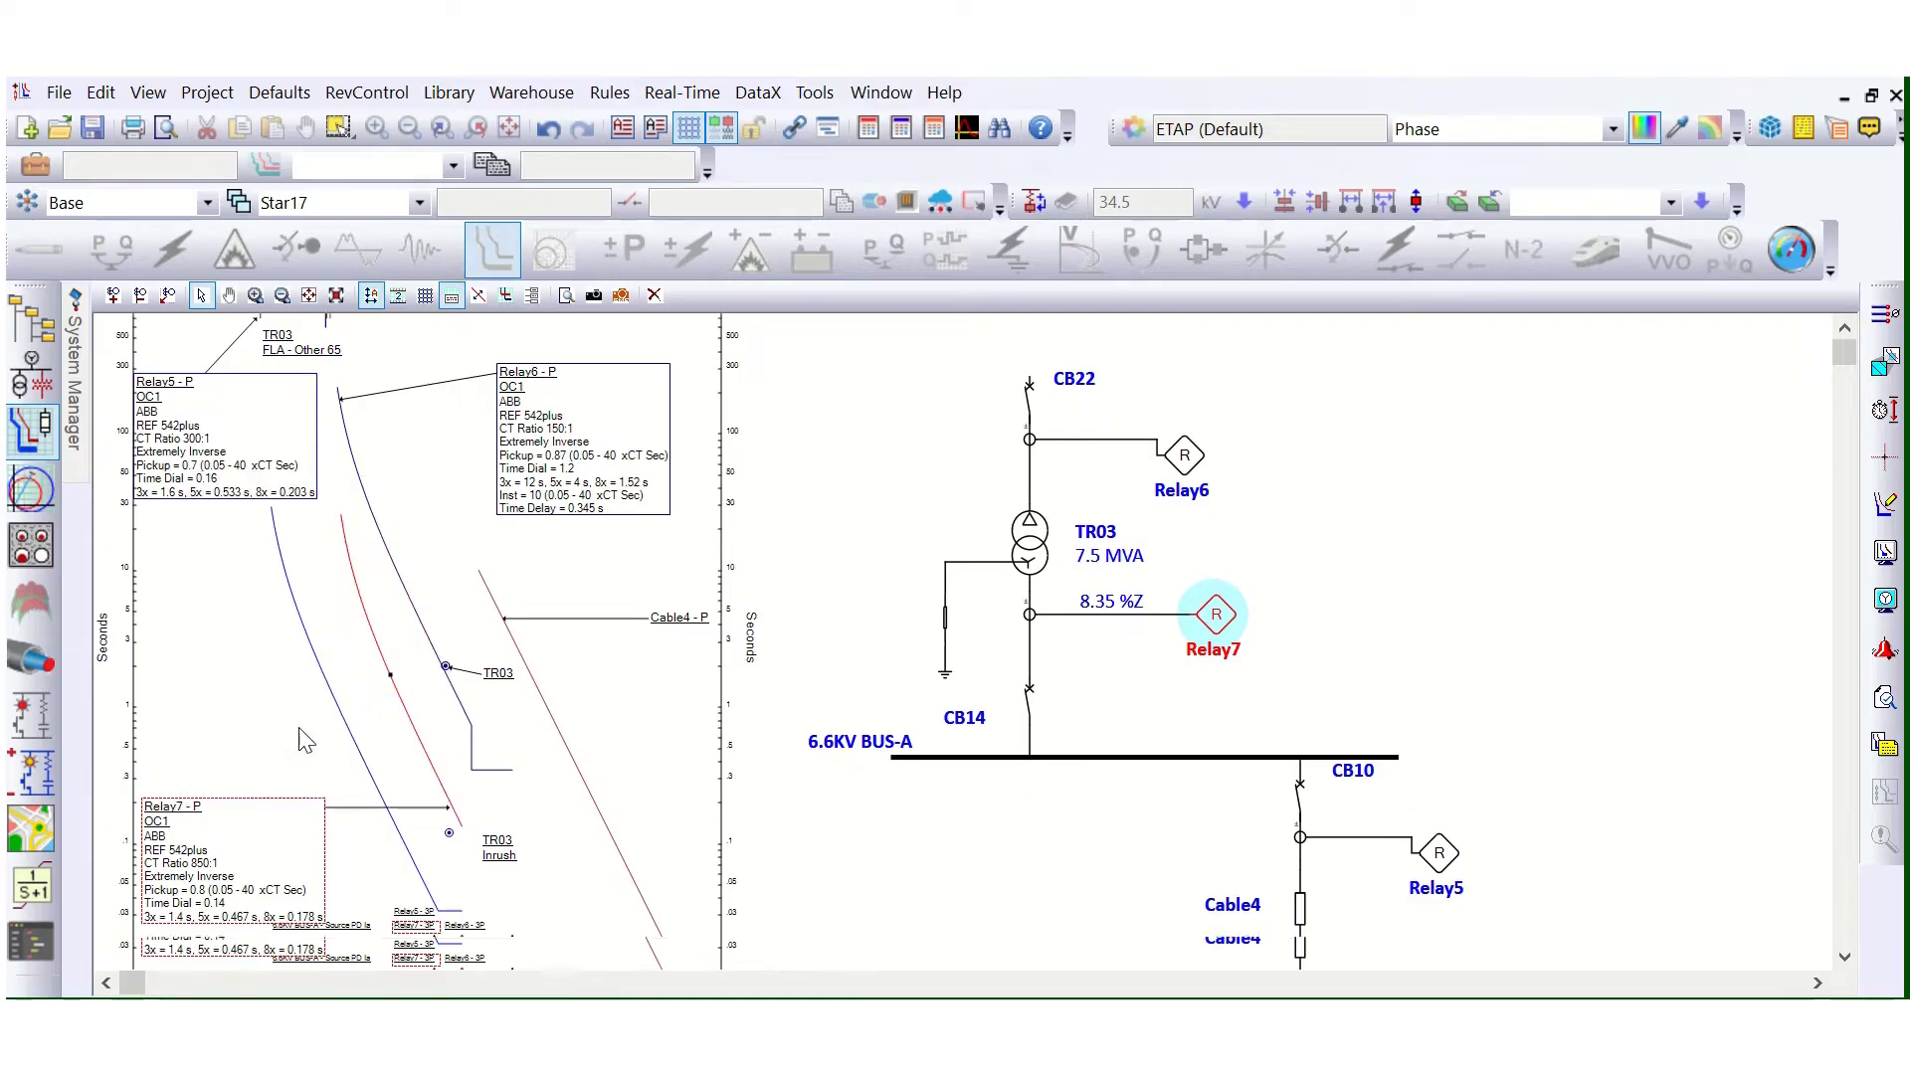
drag(217, 703, 212, 647)
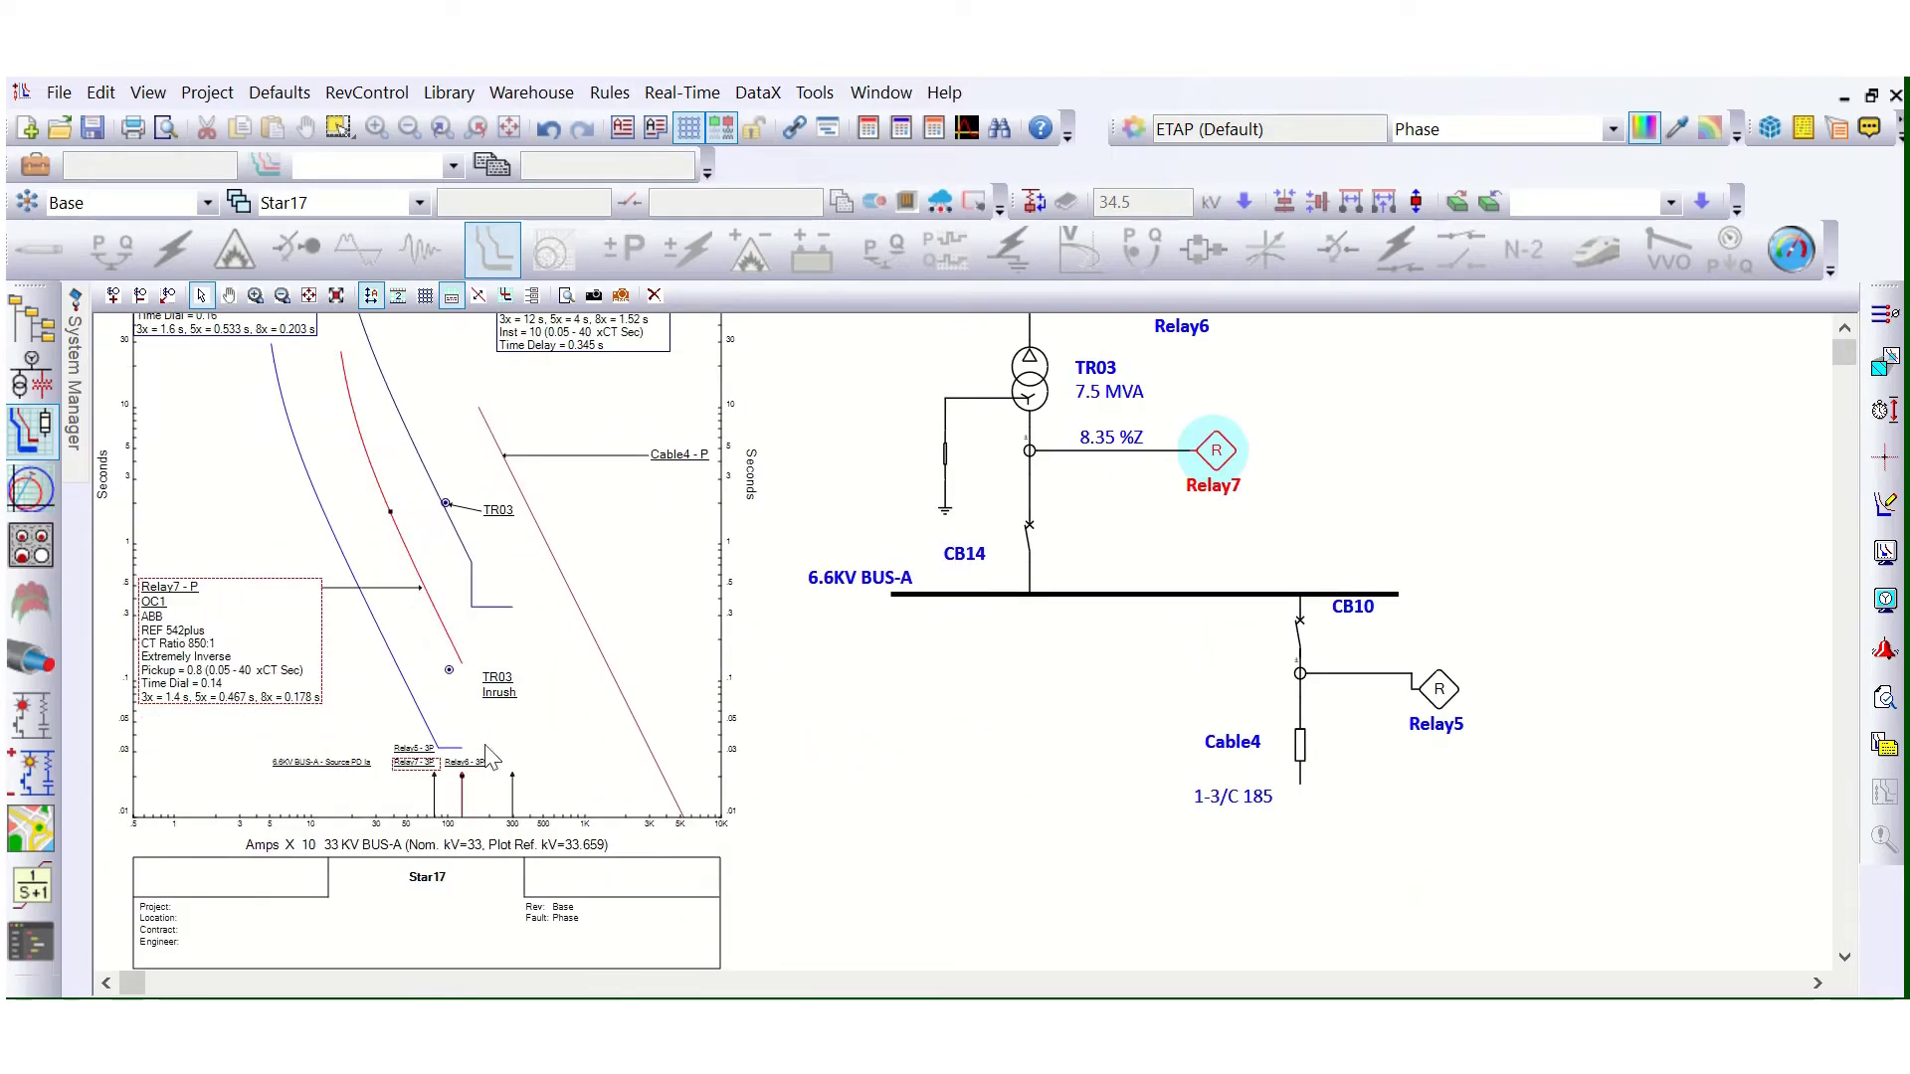
click(564, 741)
Step: Move the Relay6 - 3P label further right and show its clipping setting value
scroll(555, 753, down, 5)
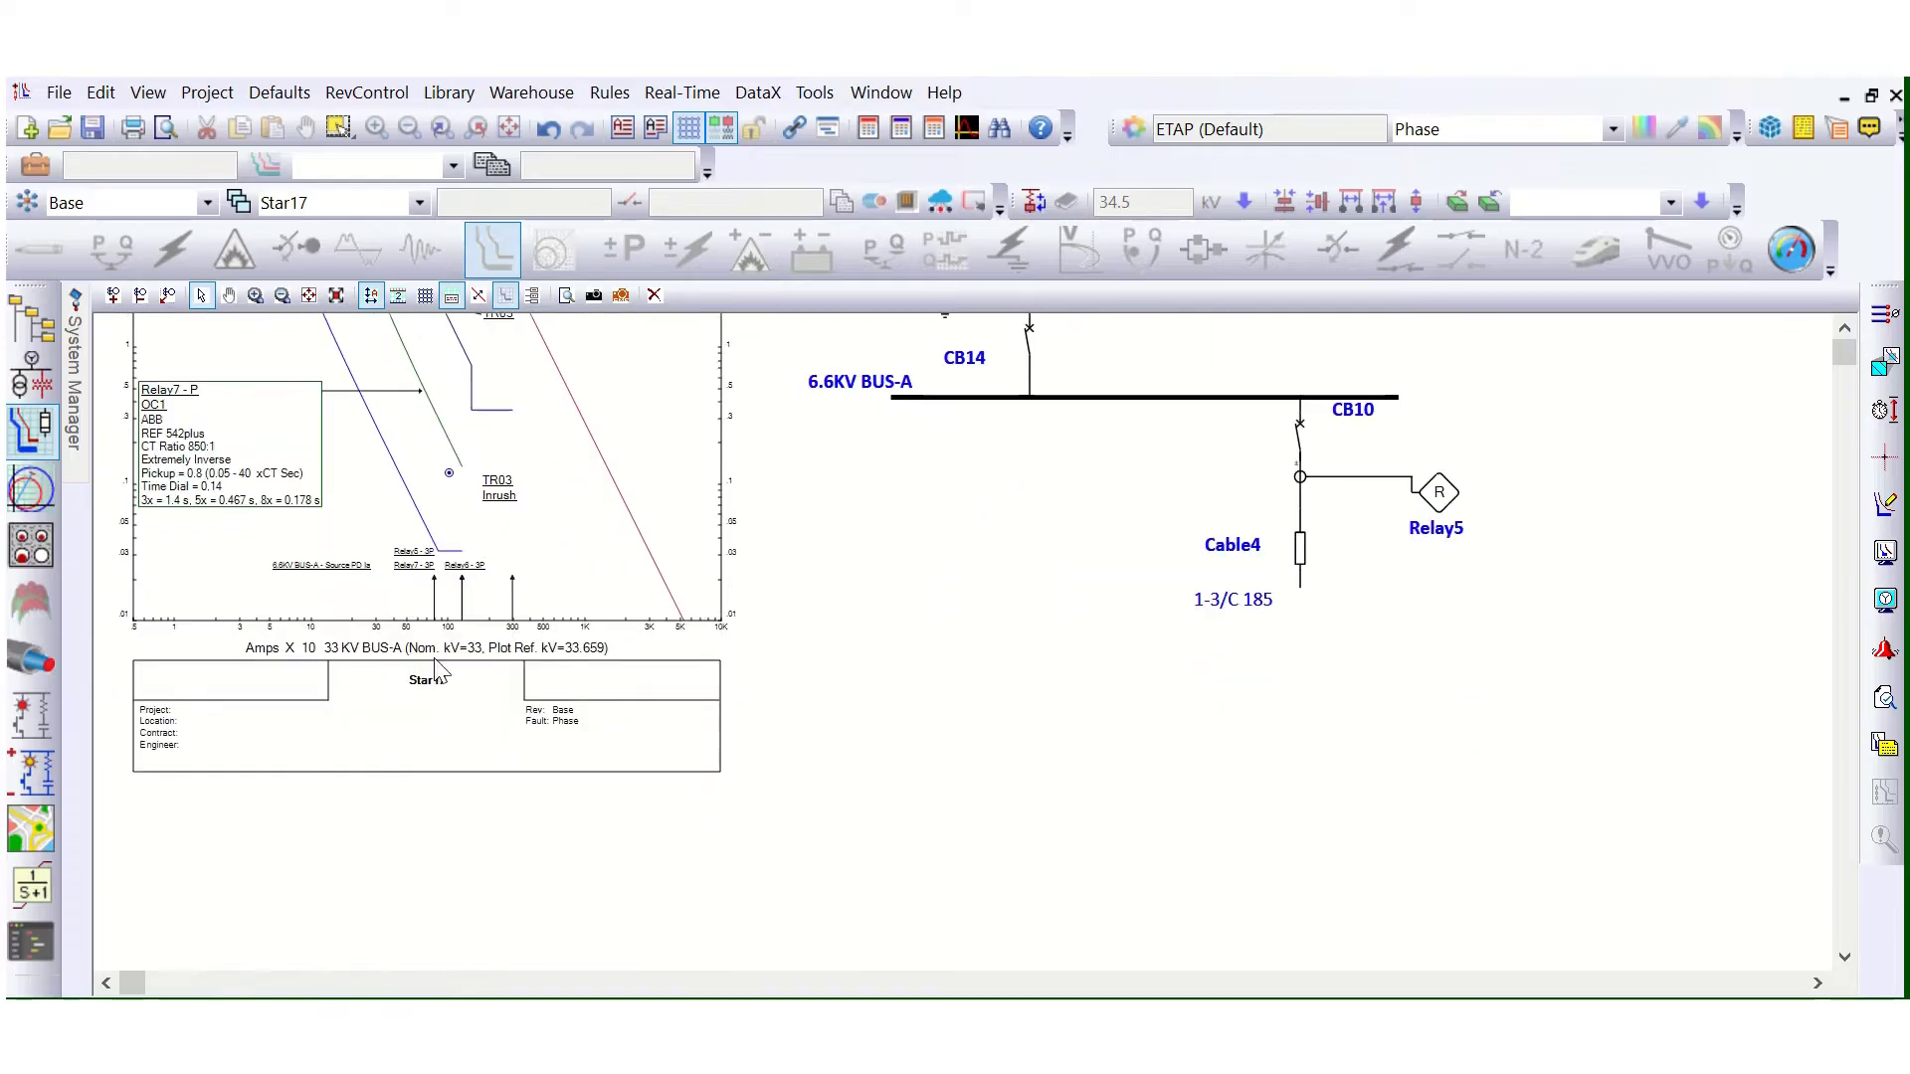
scroll(368, 597, up, 2)
scroll(373, 554, up, 5)
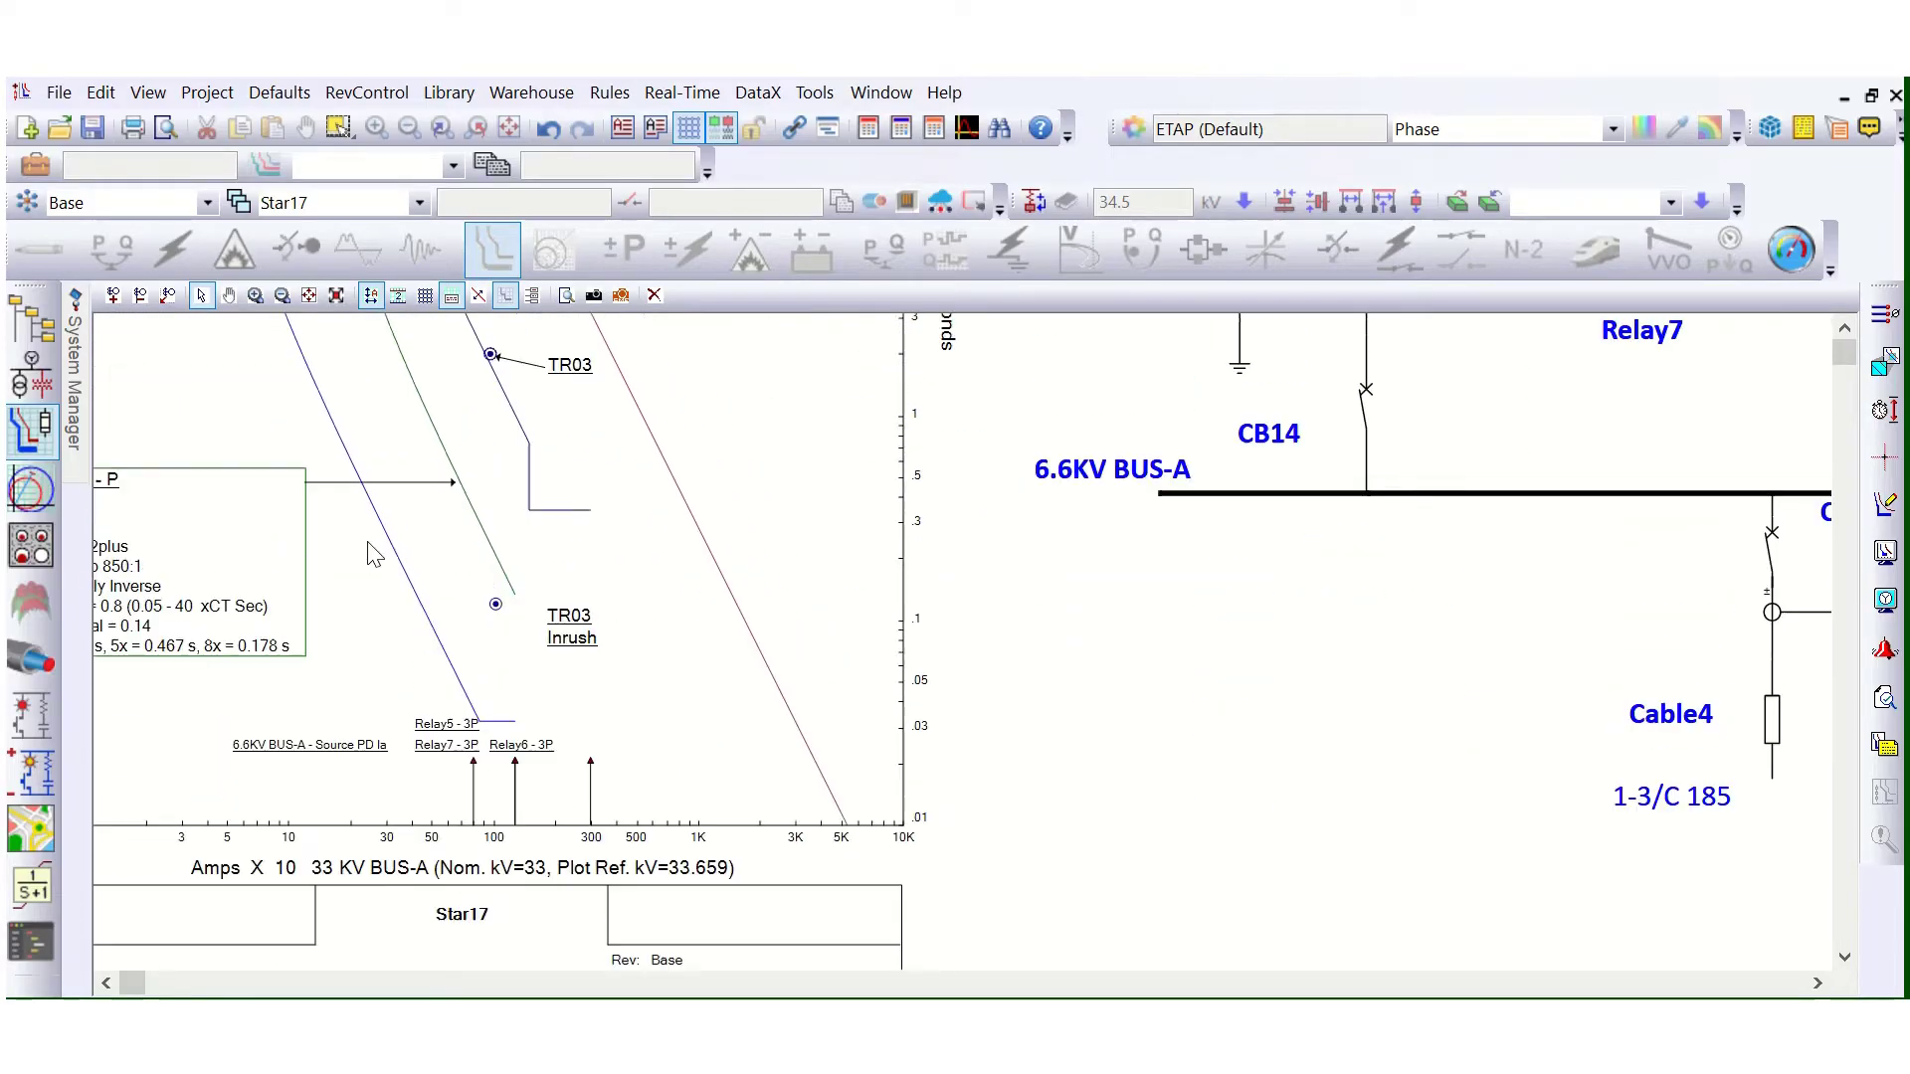
scroll(732, 765, down, 2)
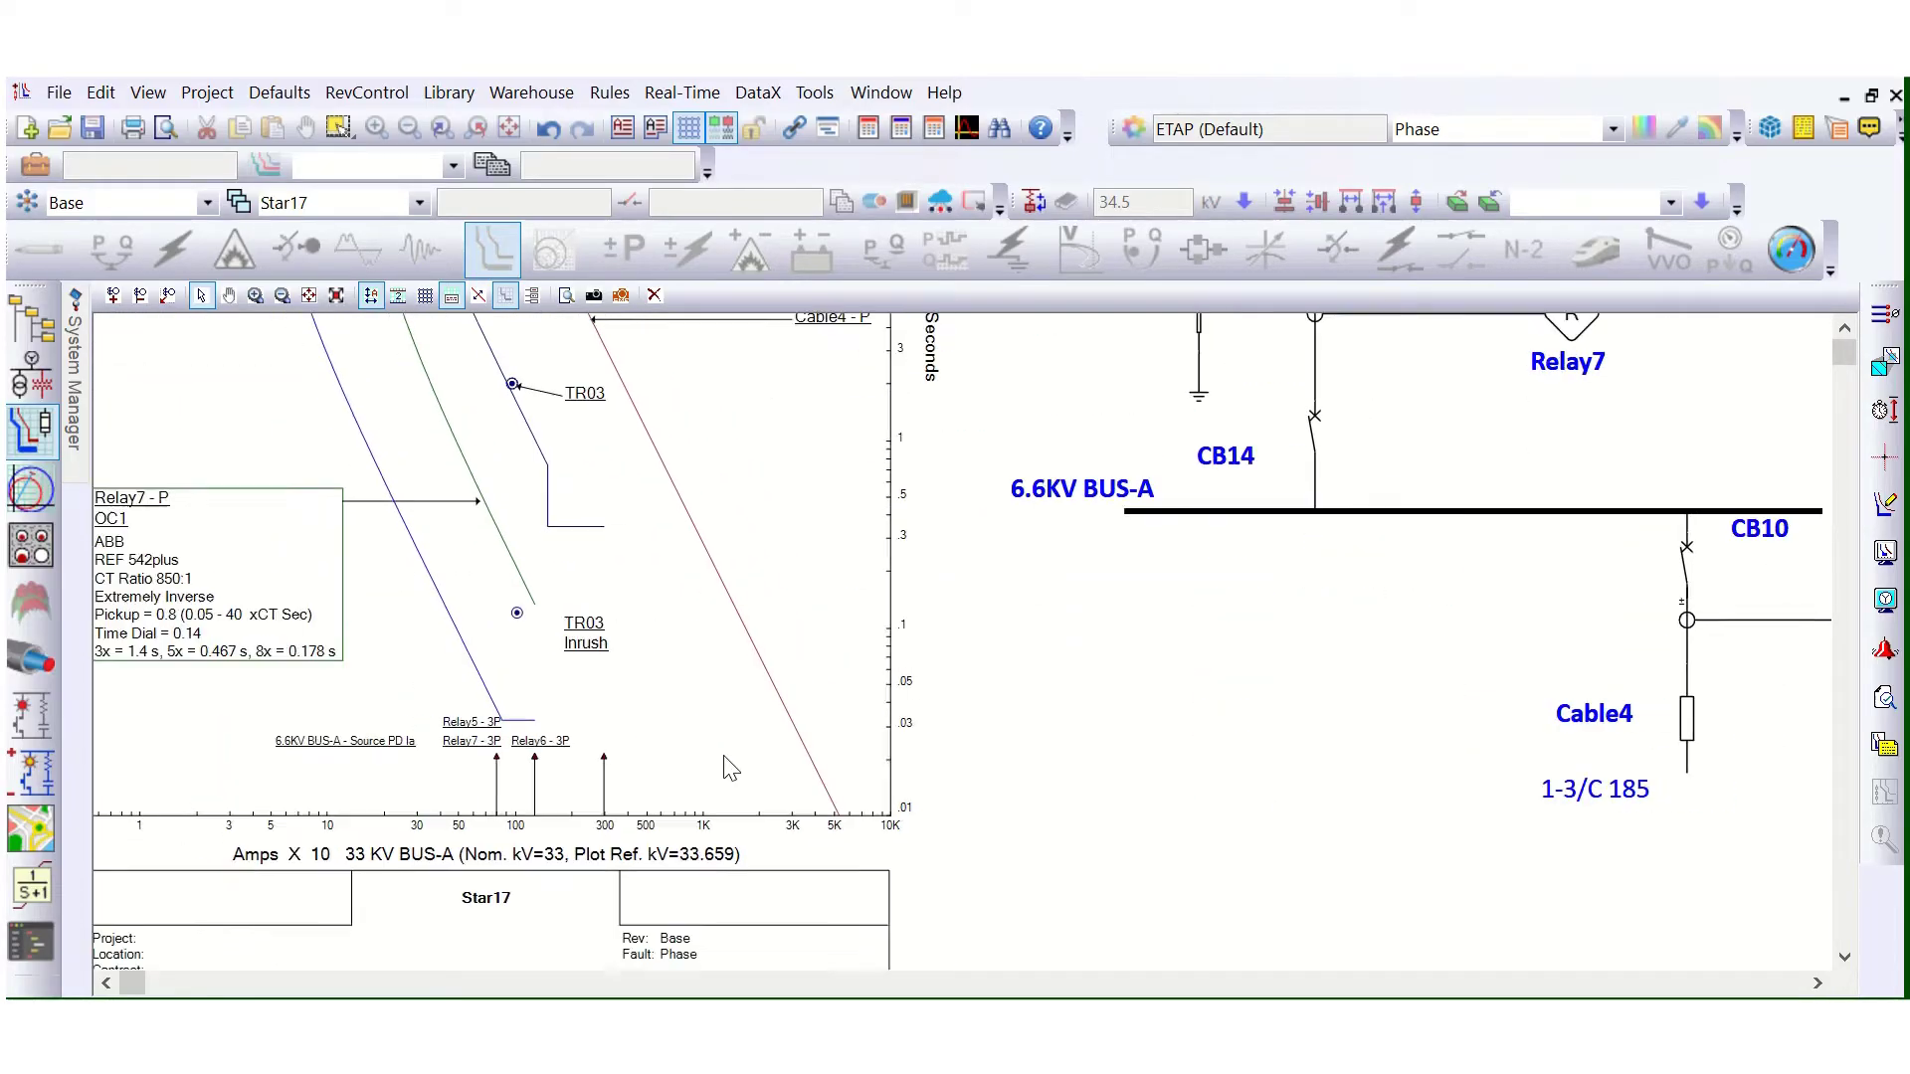
click(601, 548)
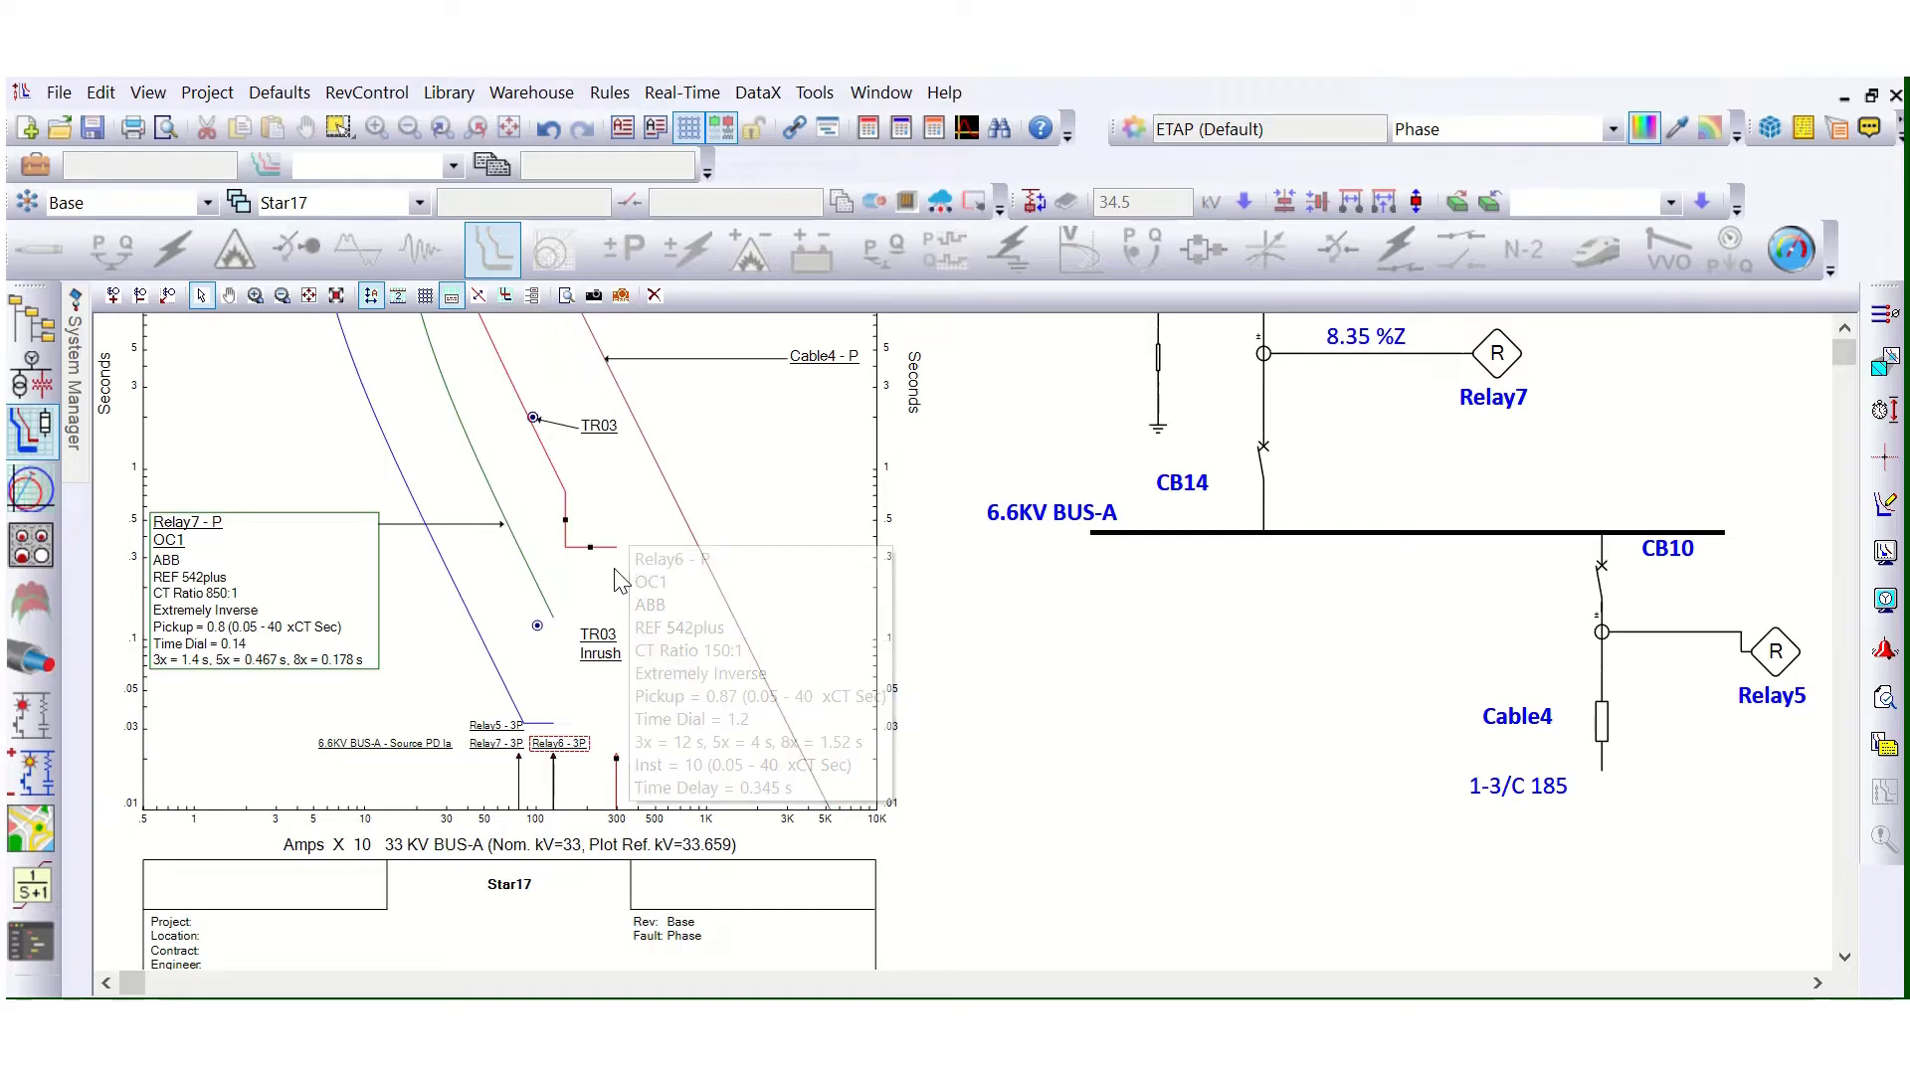
scroll(503, 672, up, 1)
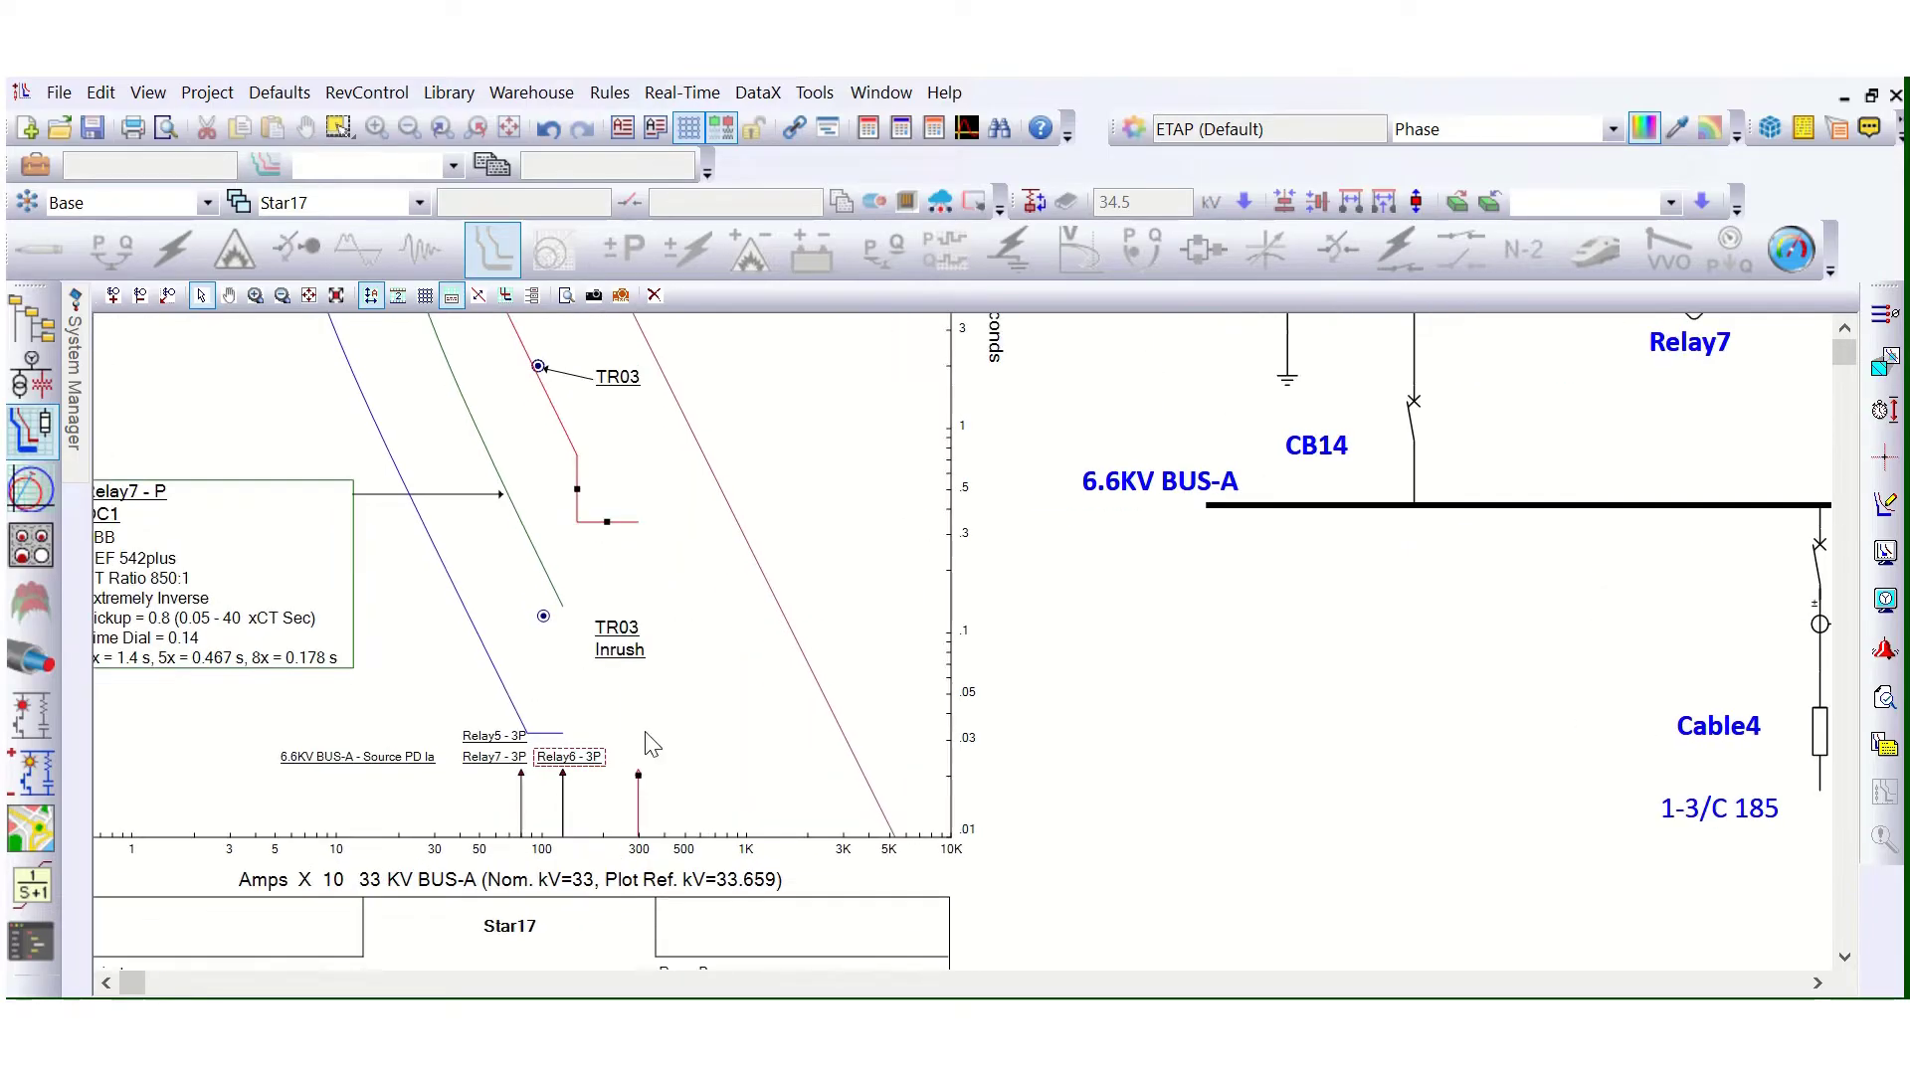
drag(581, 758, 746, 762)
right_click(746, 762)
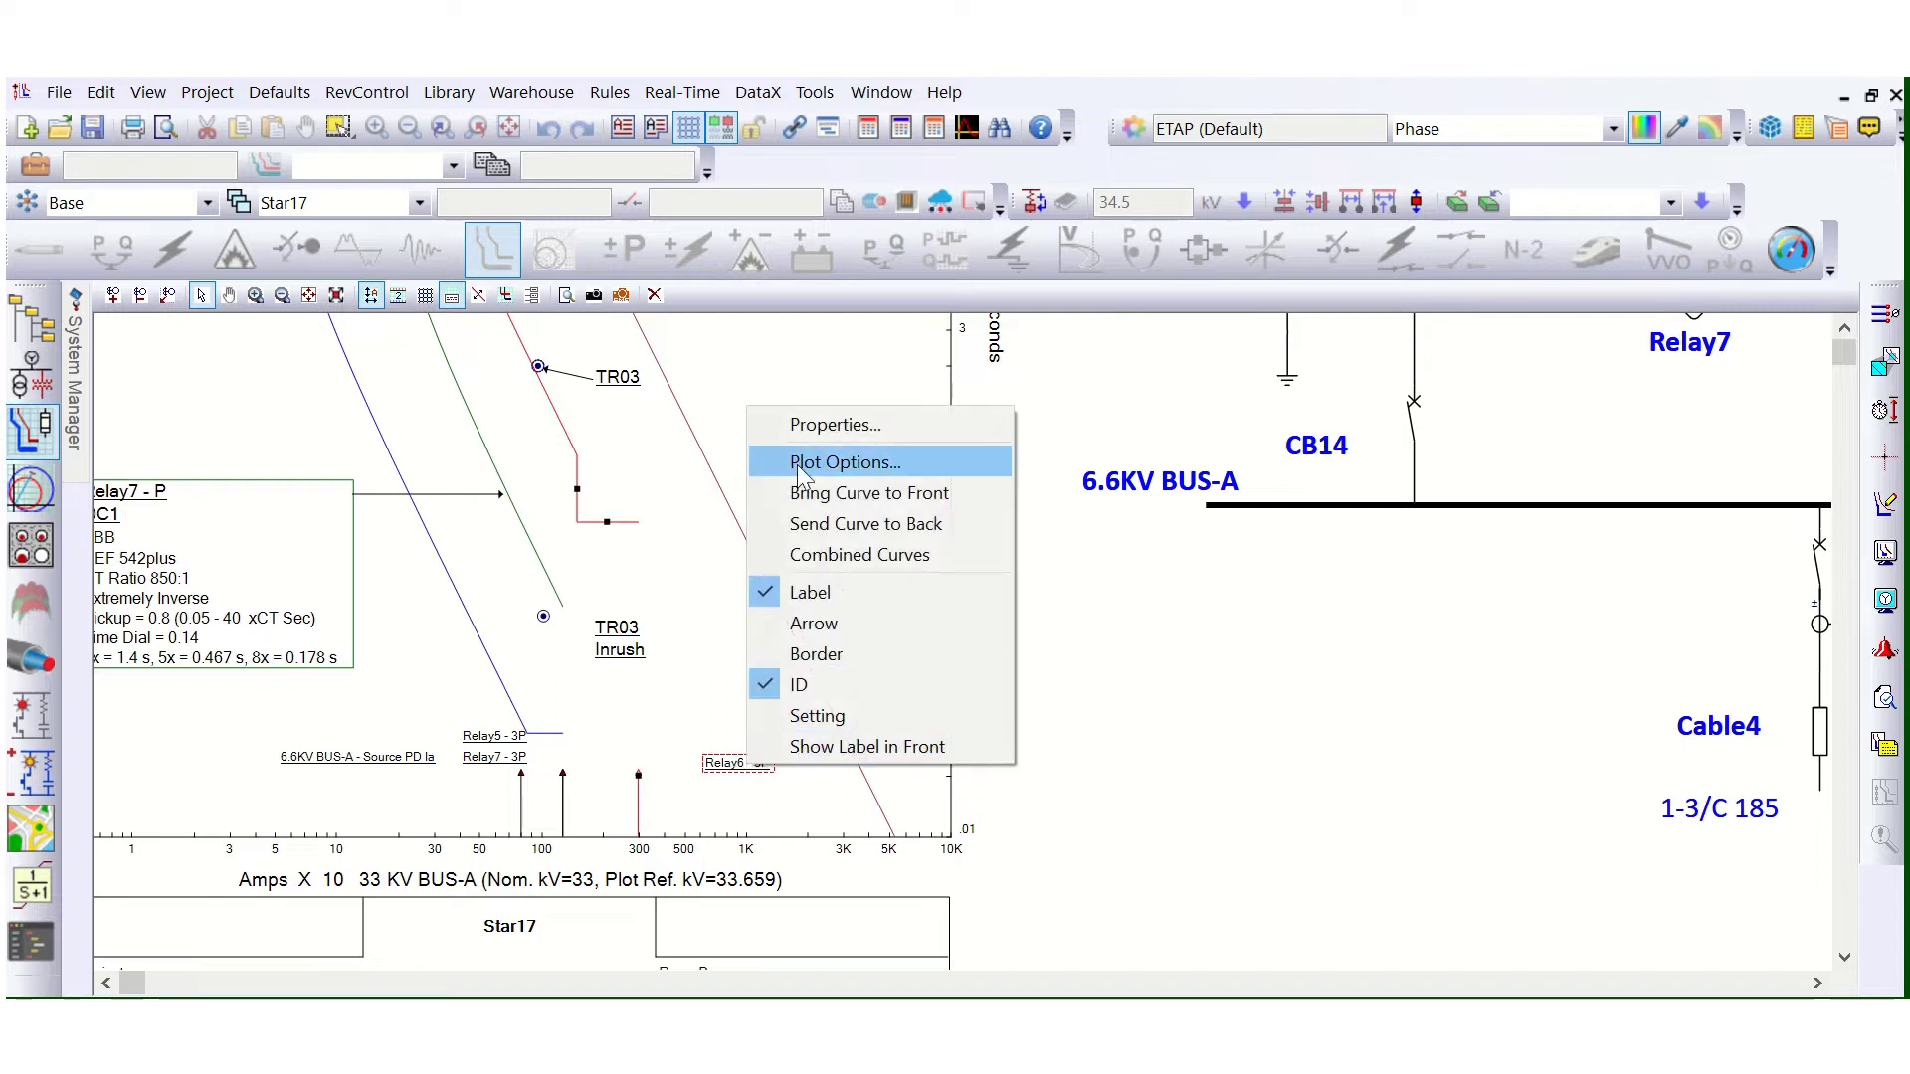
click(820, 717)
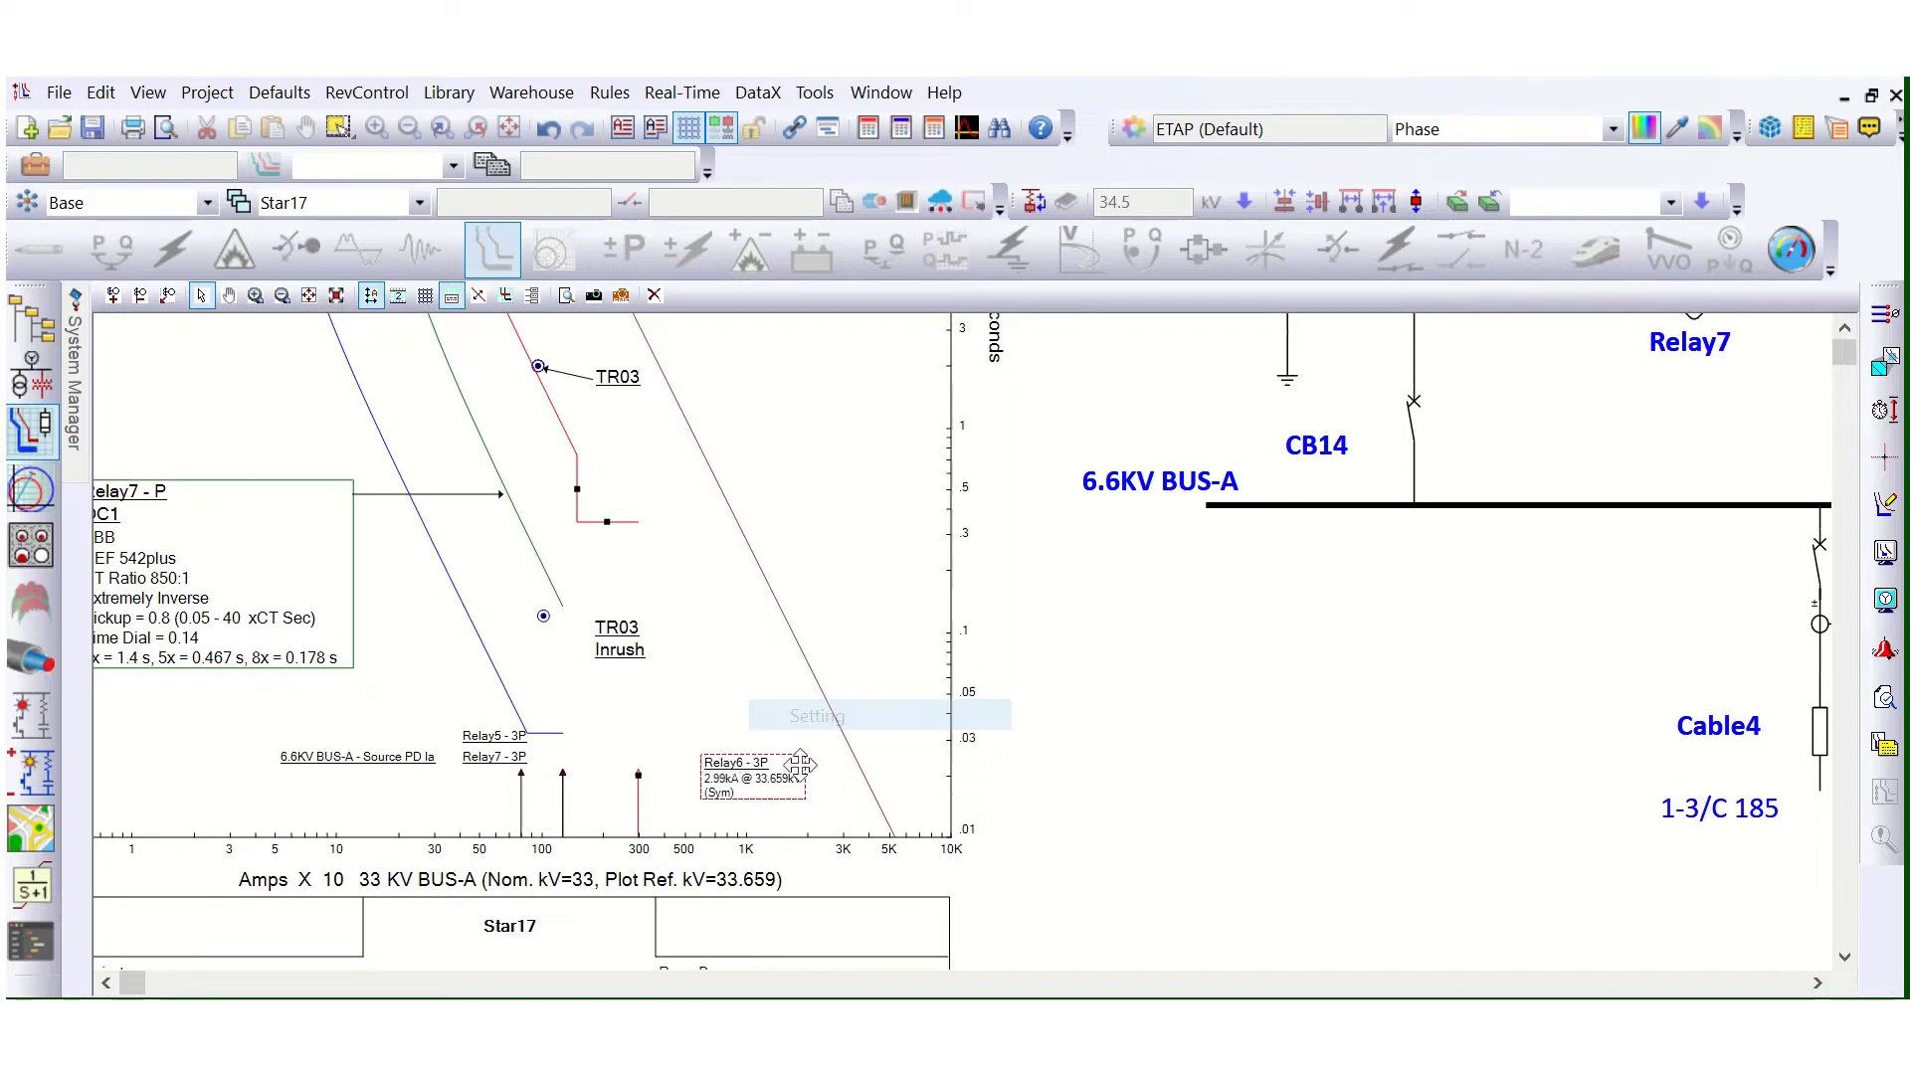
Step: Nudge the Relay6 - 3P label up and give it a border and leader arrow
drag(742, 766, 737, 734)
right_click(737, 734)
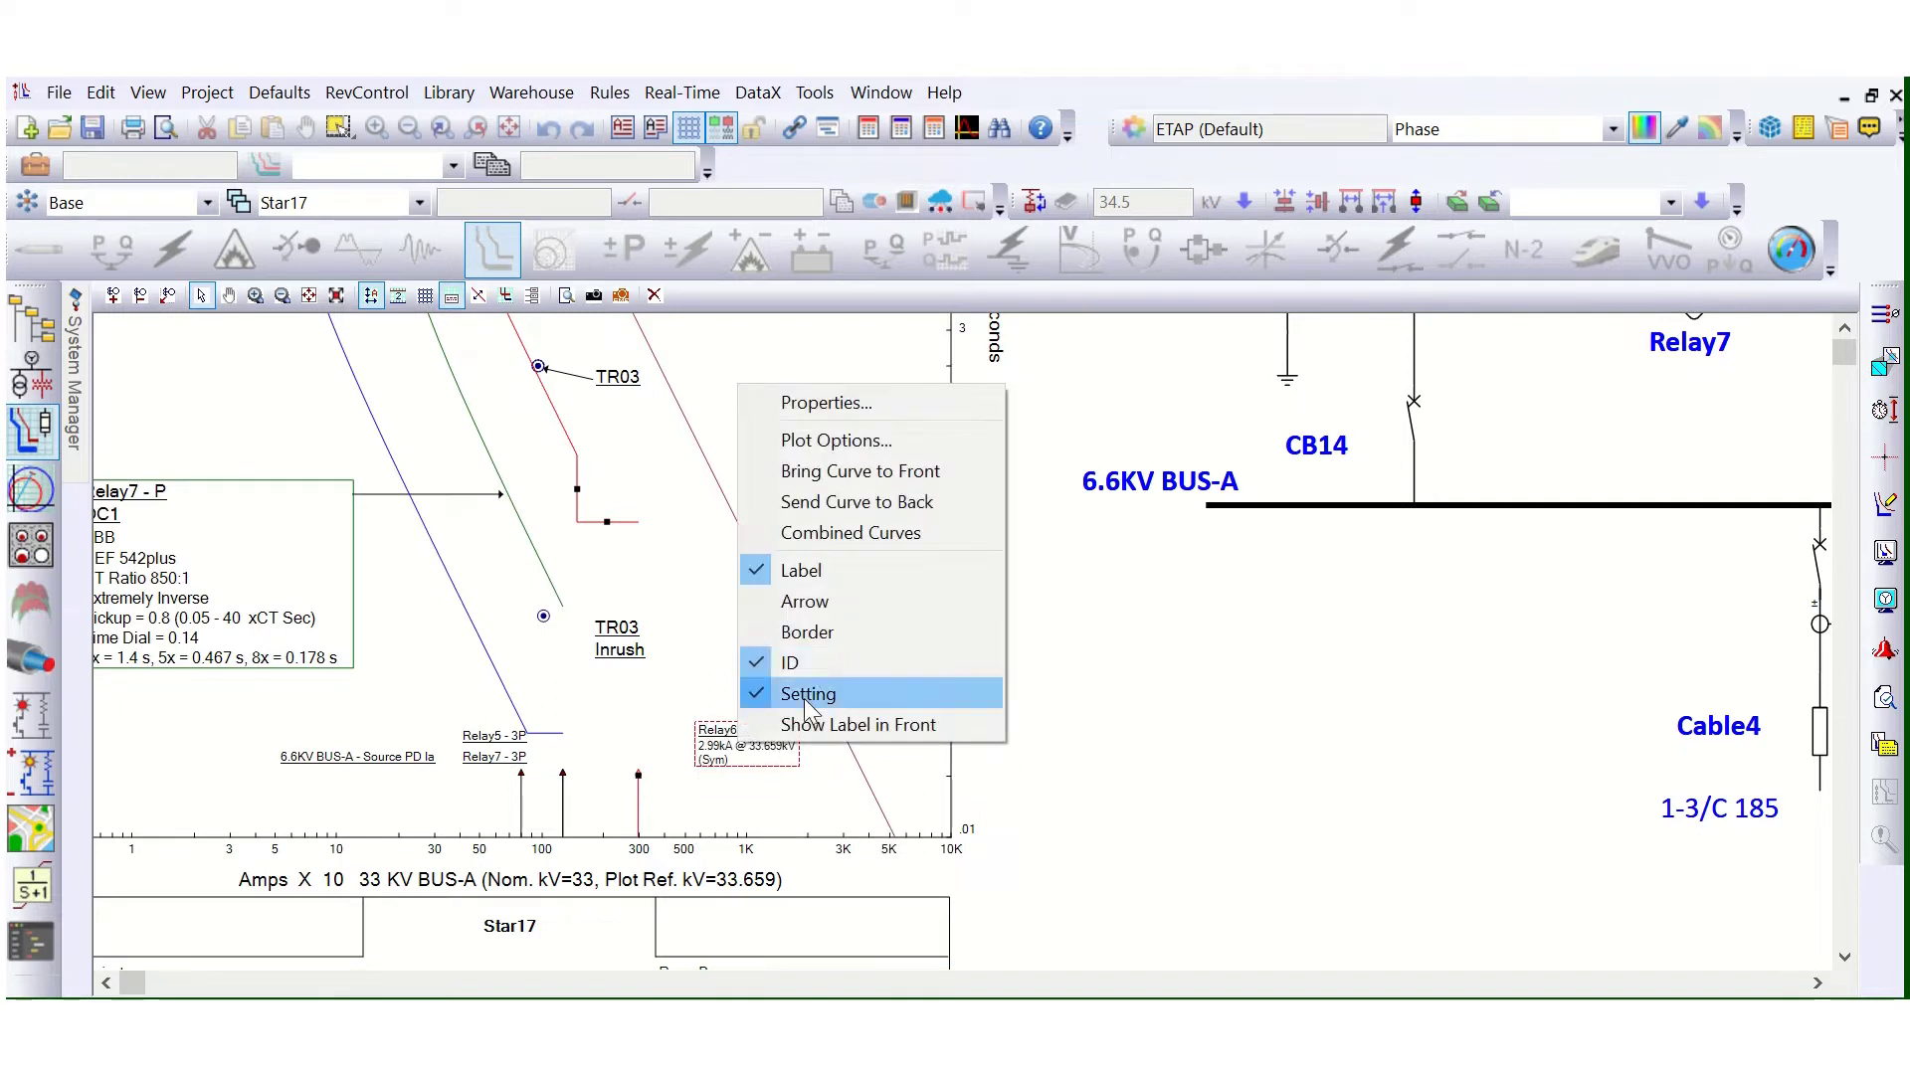
click(805, 631)
right_click(741, 732)
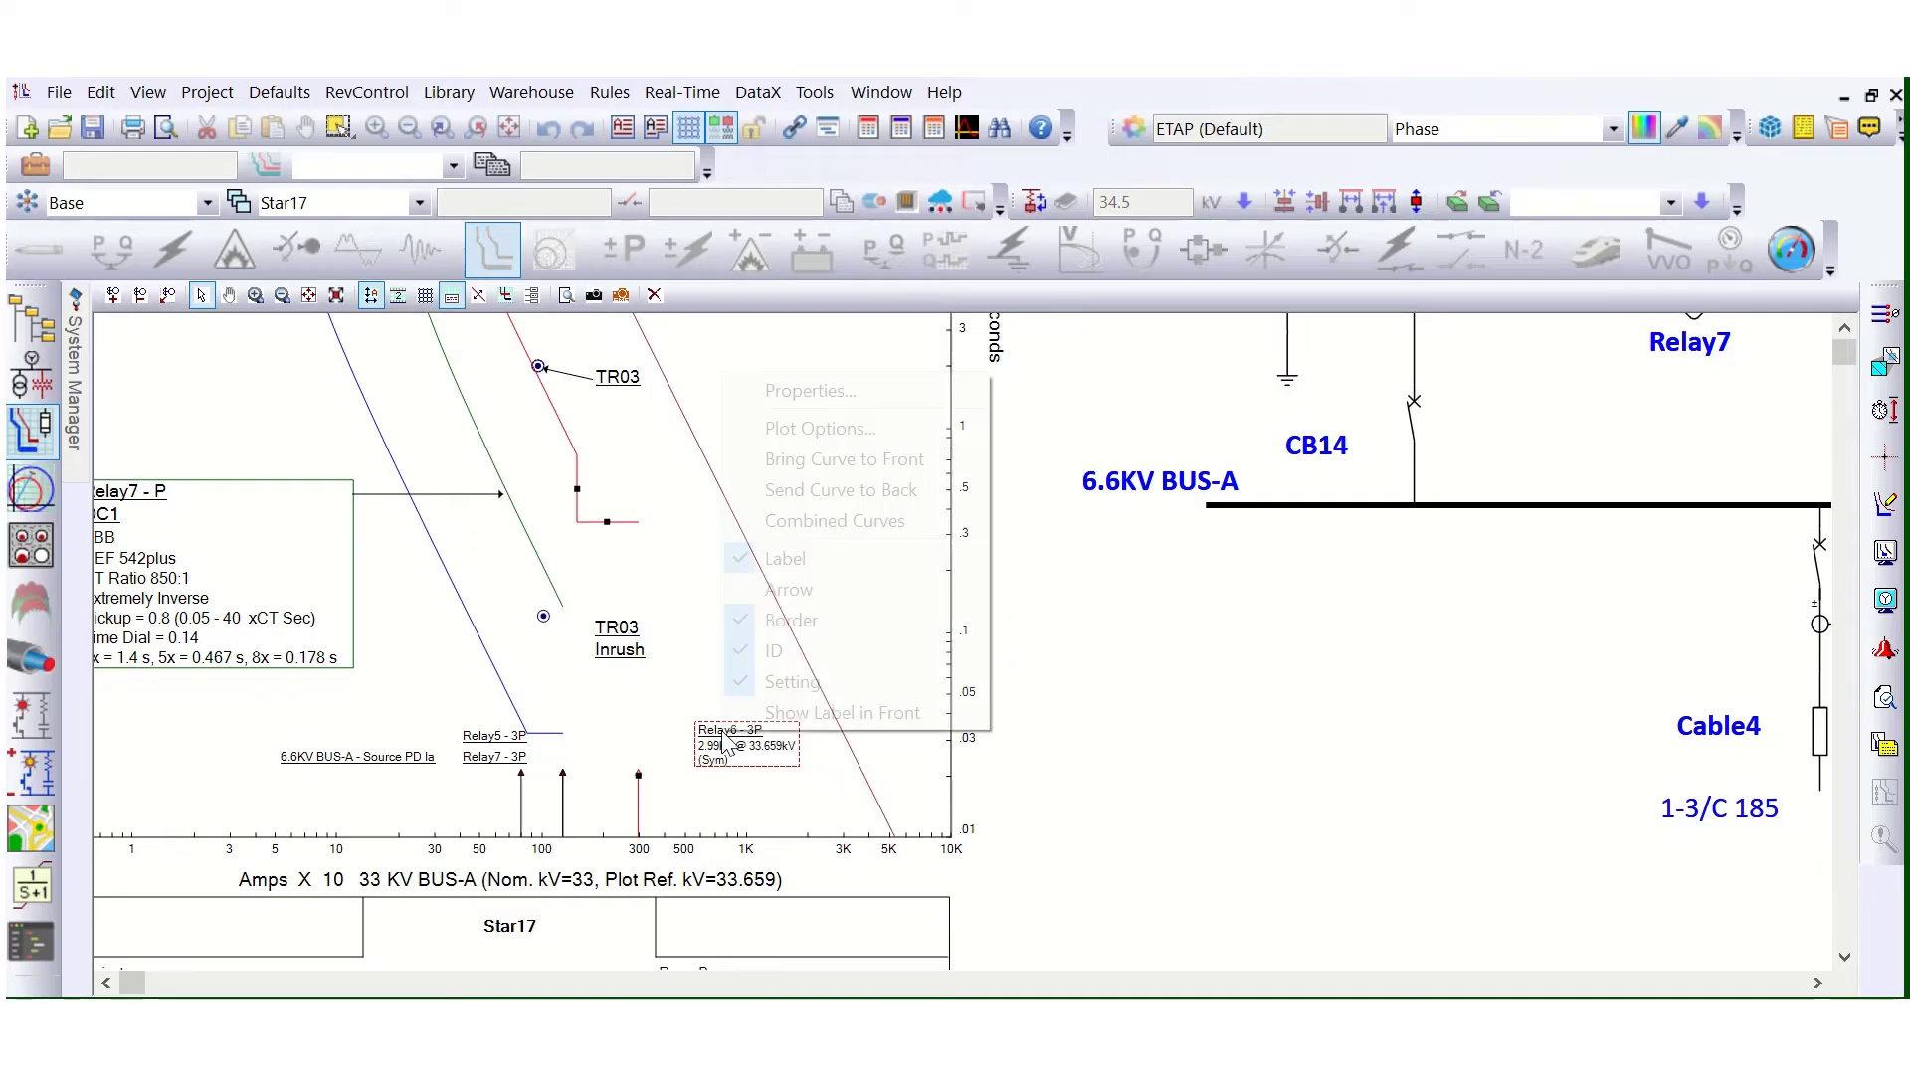
click(784, 593)
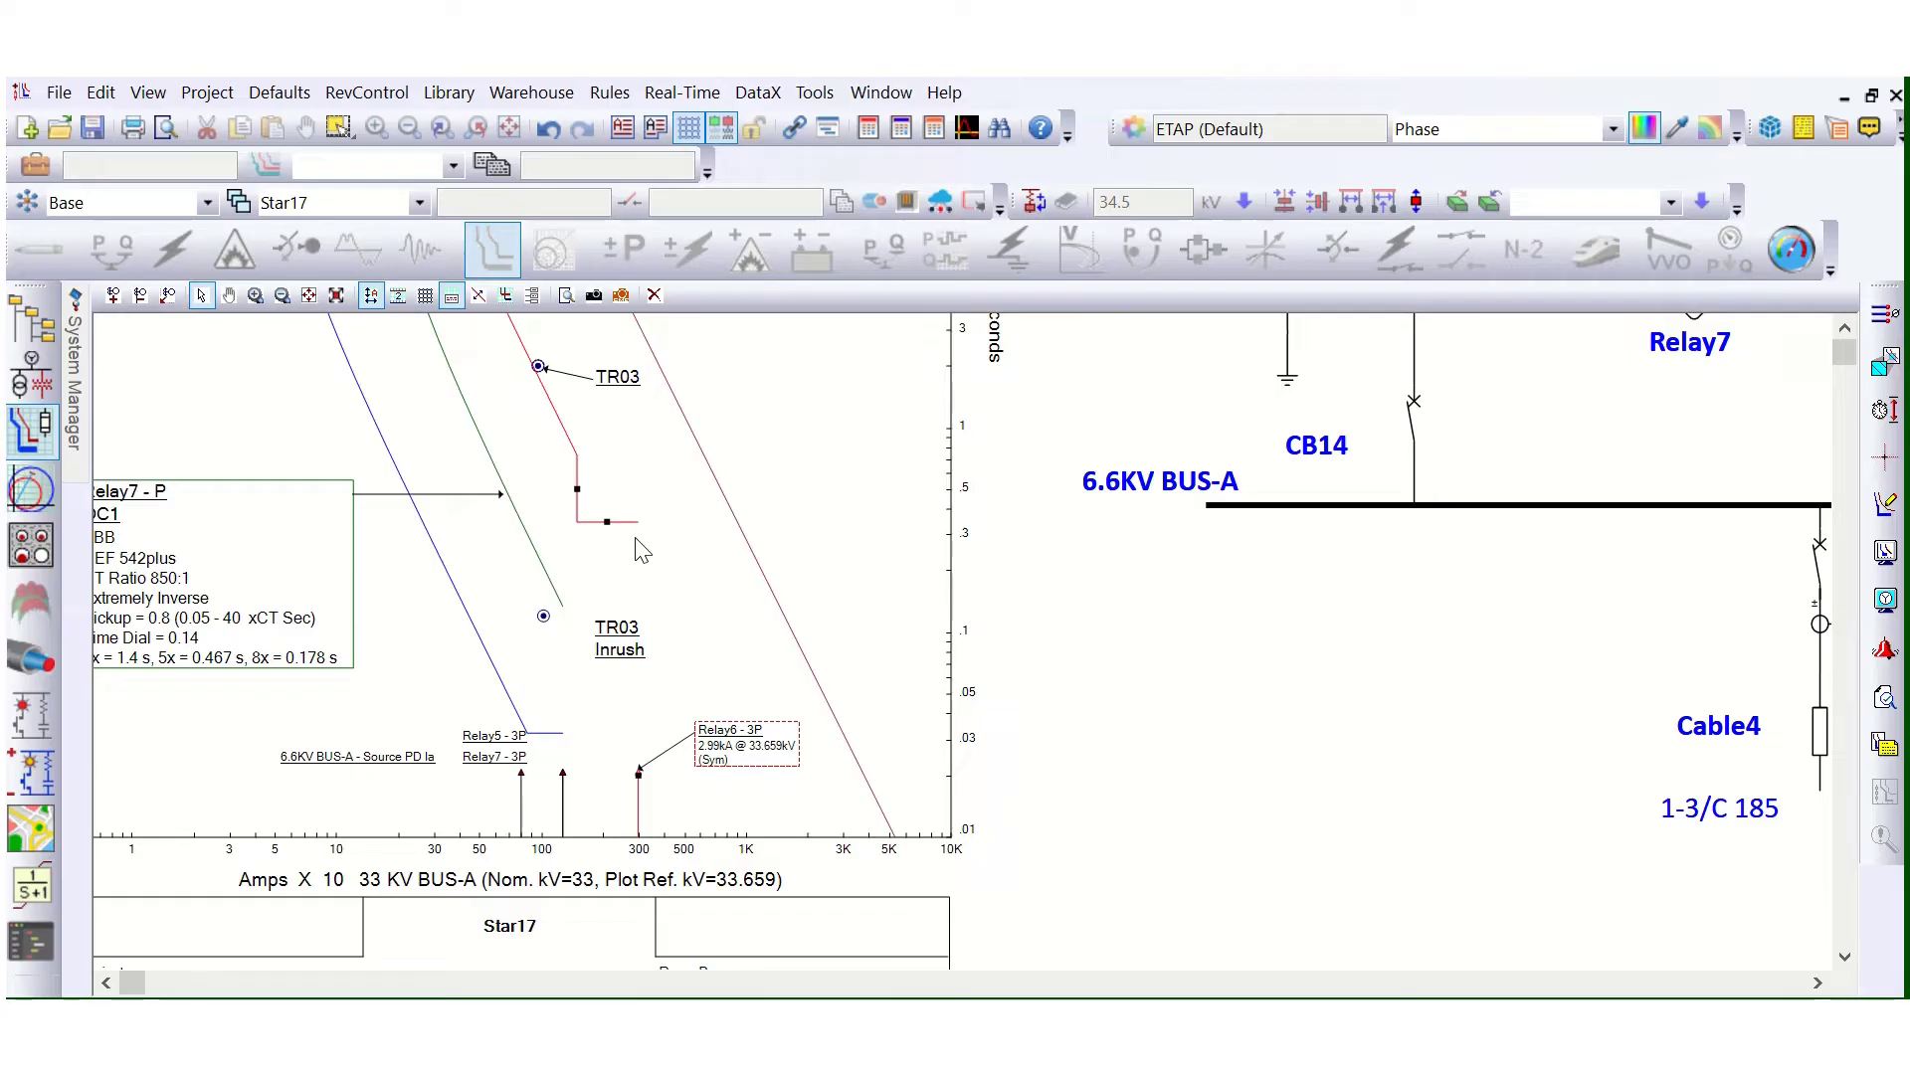
scroll(644, 562, up, 5)
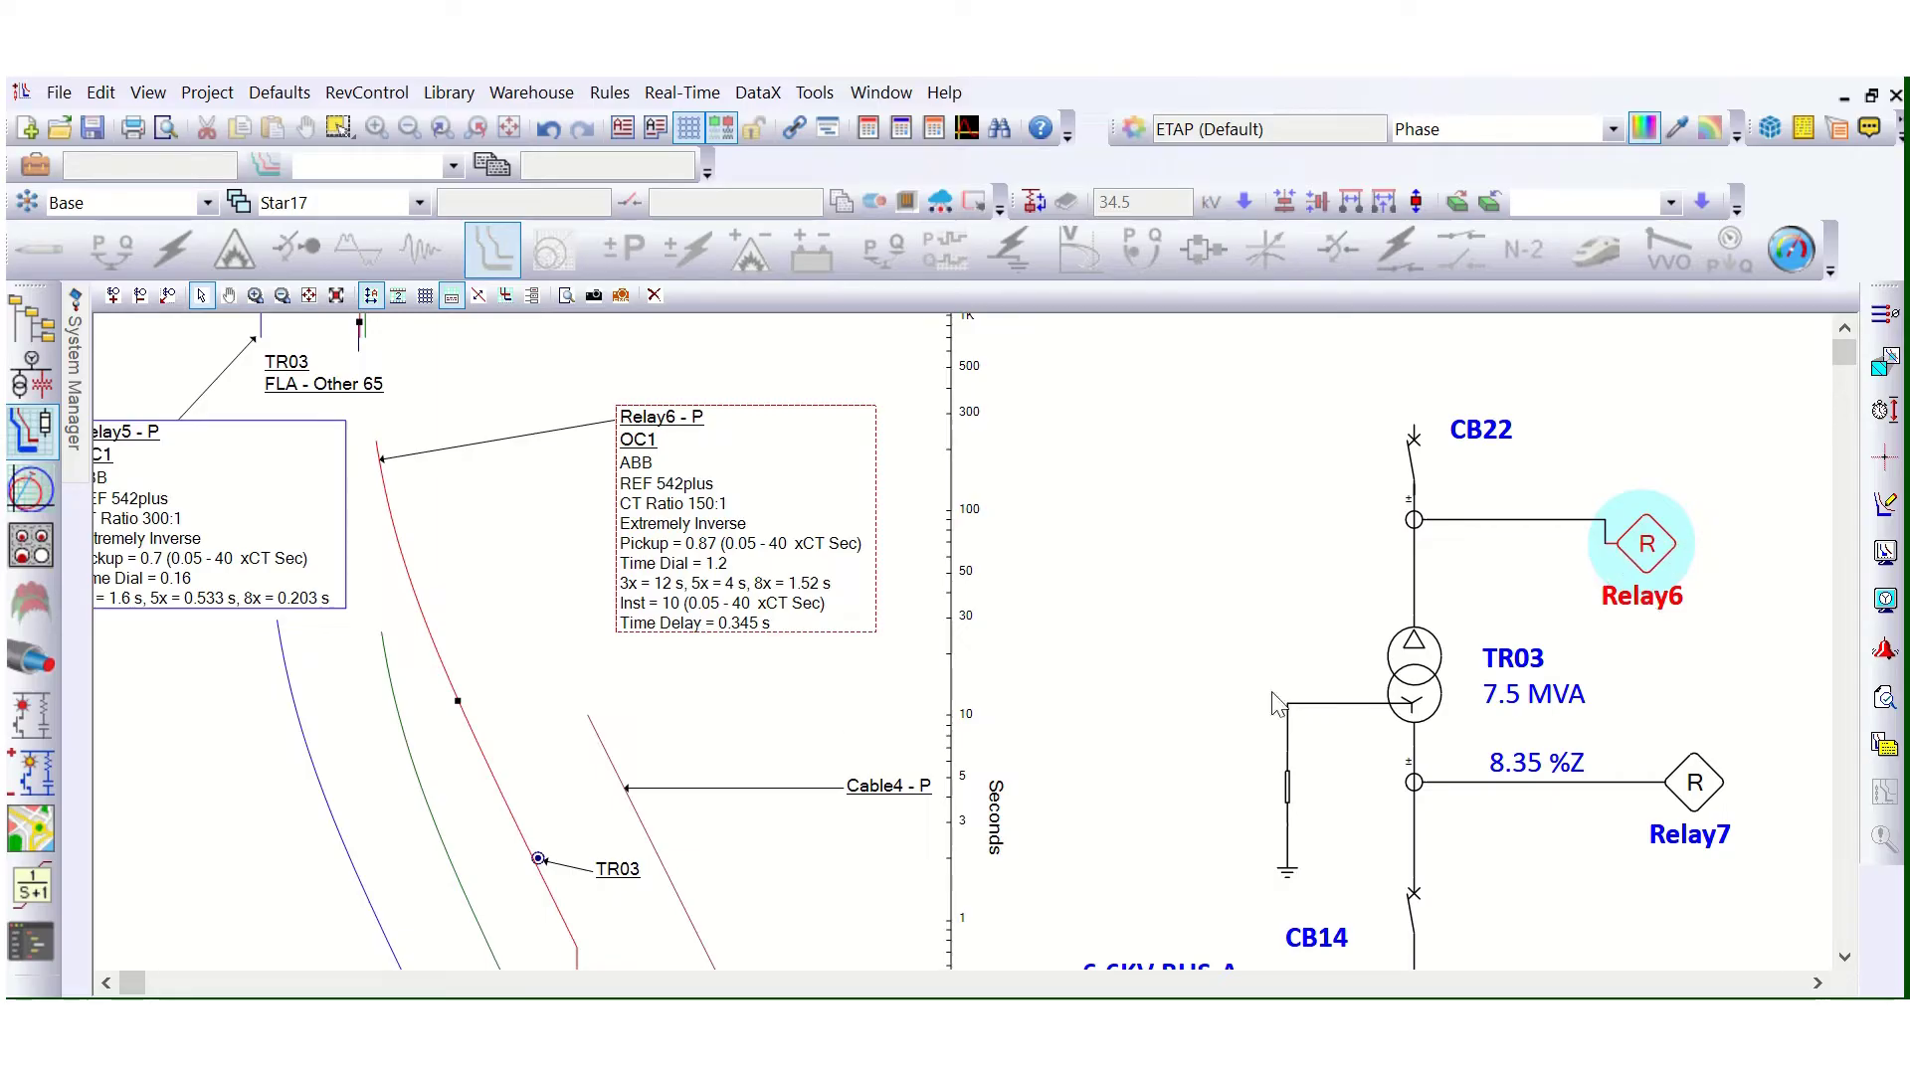
scroll(851, 704, down, 3)
scroll(782, 689, down, 3)
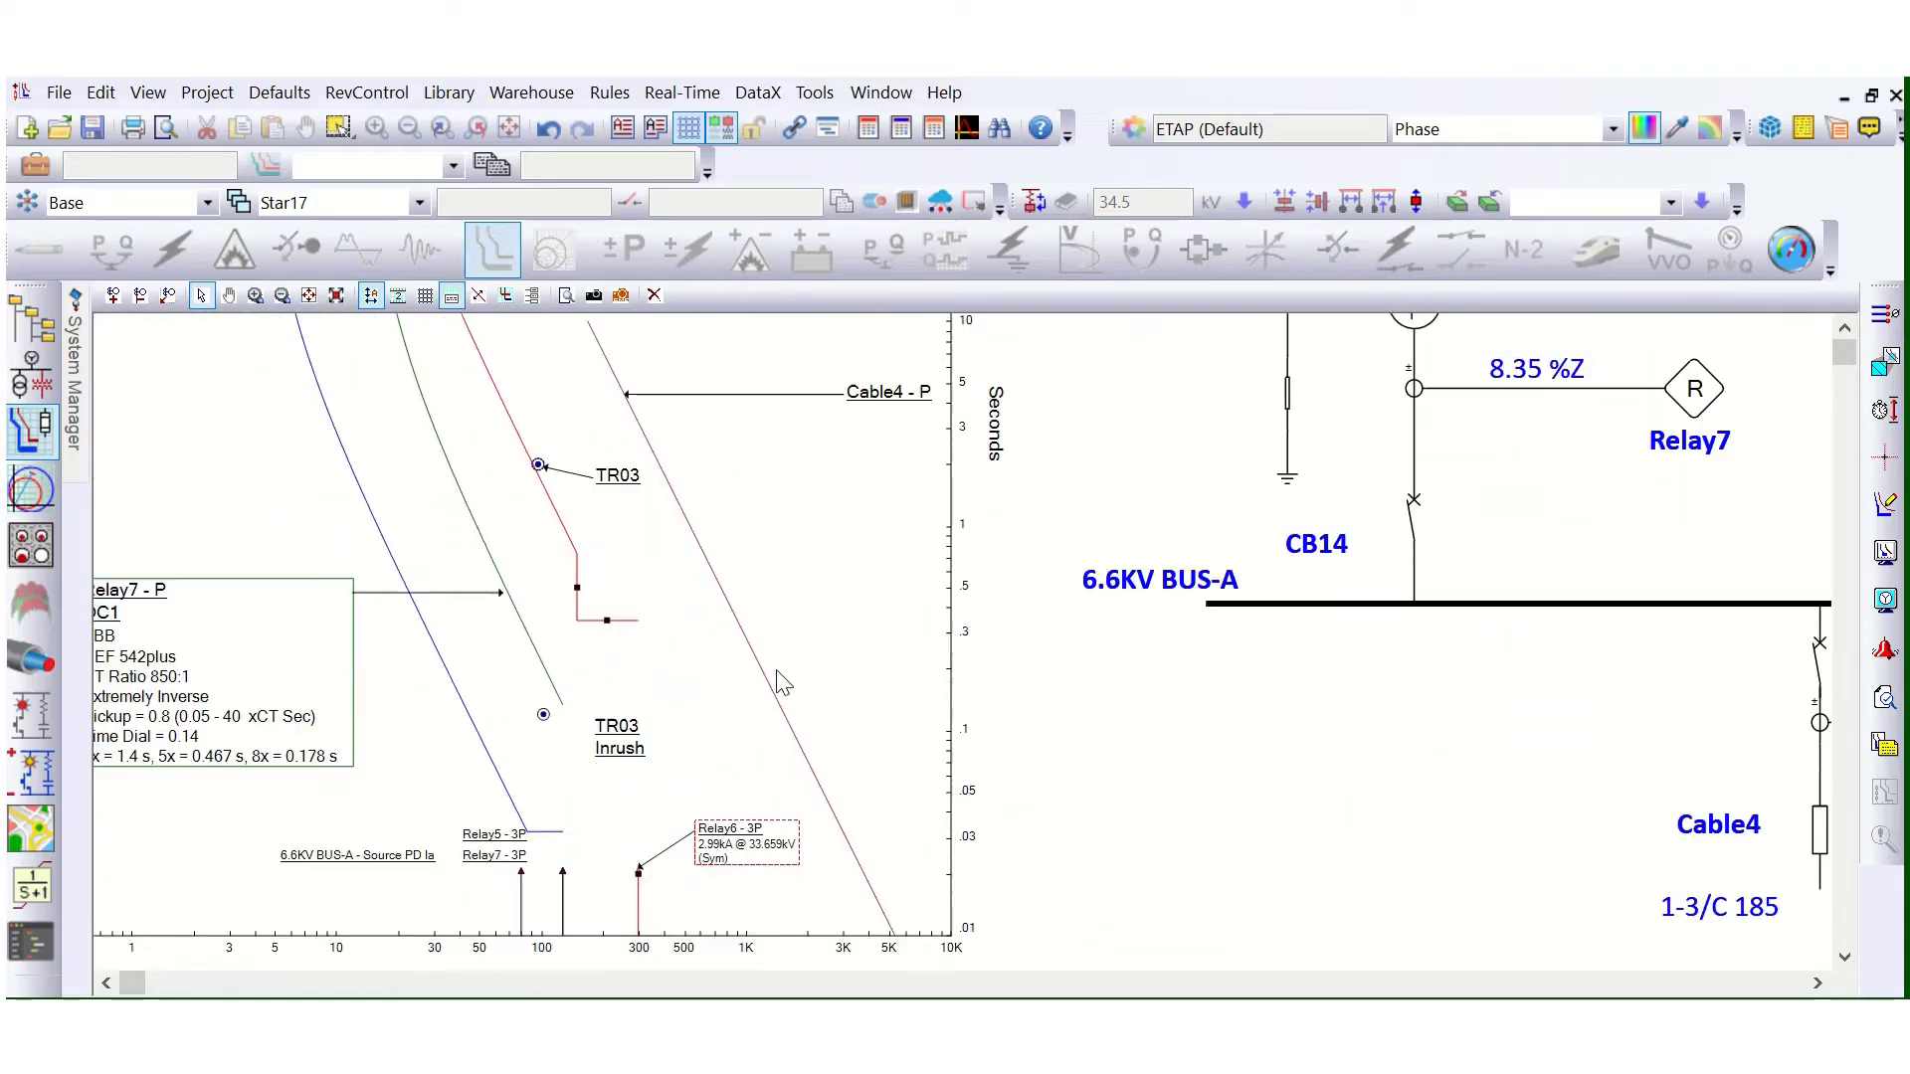
ctrl+scroll(663, 835, up, 1)
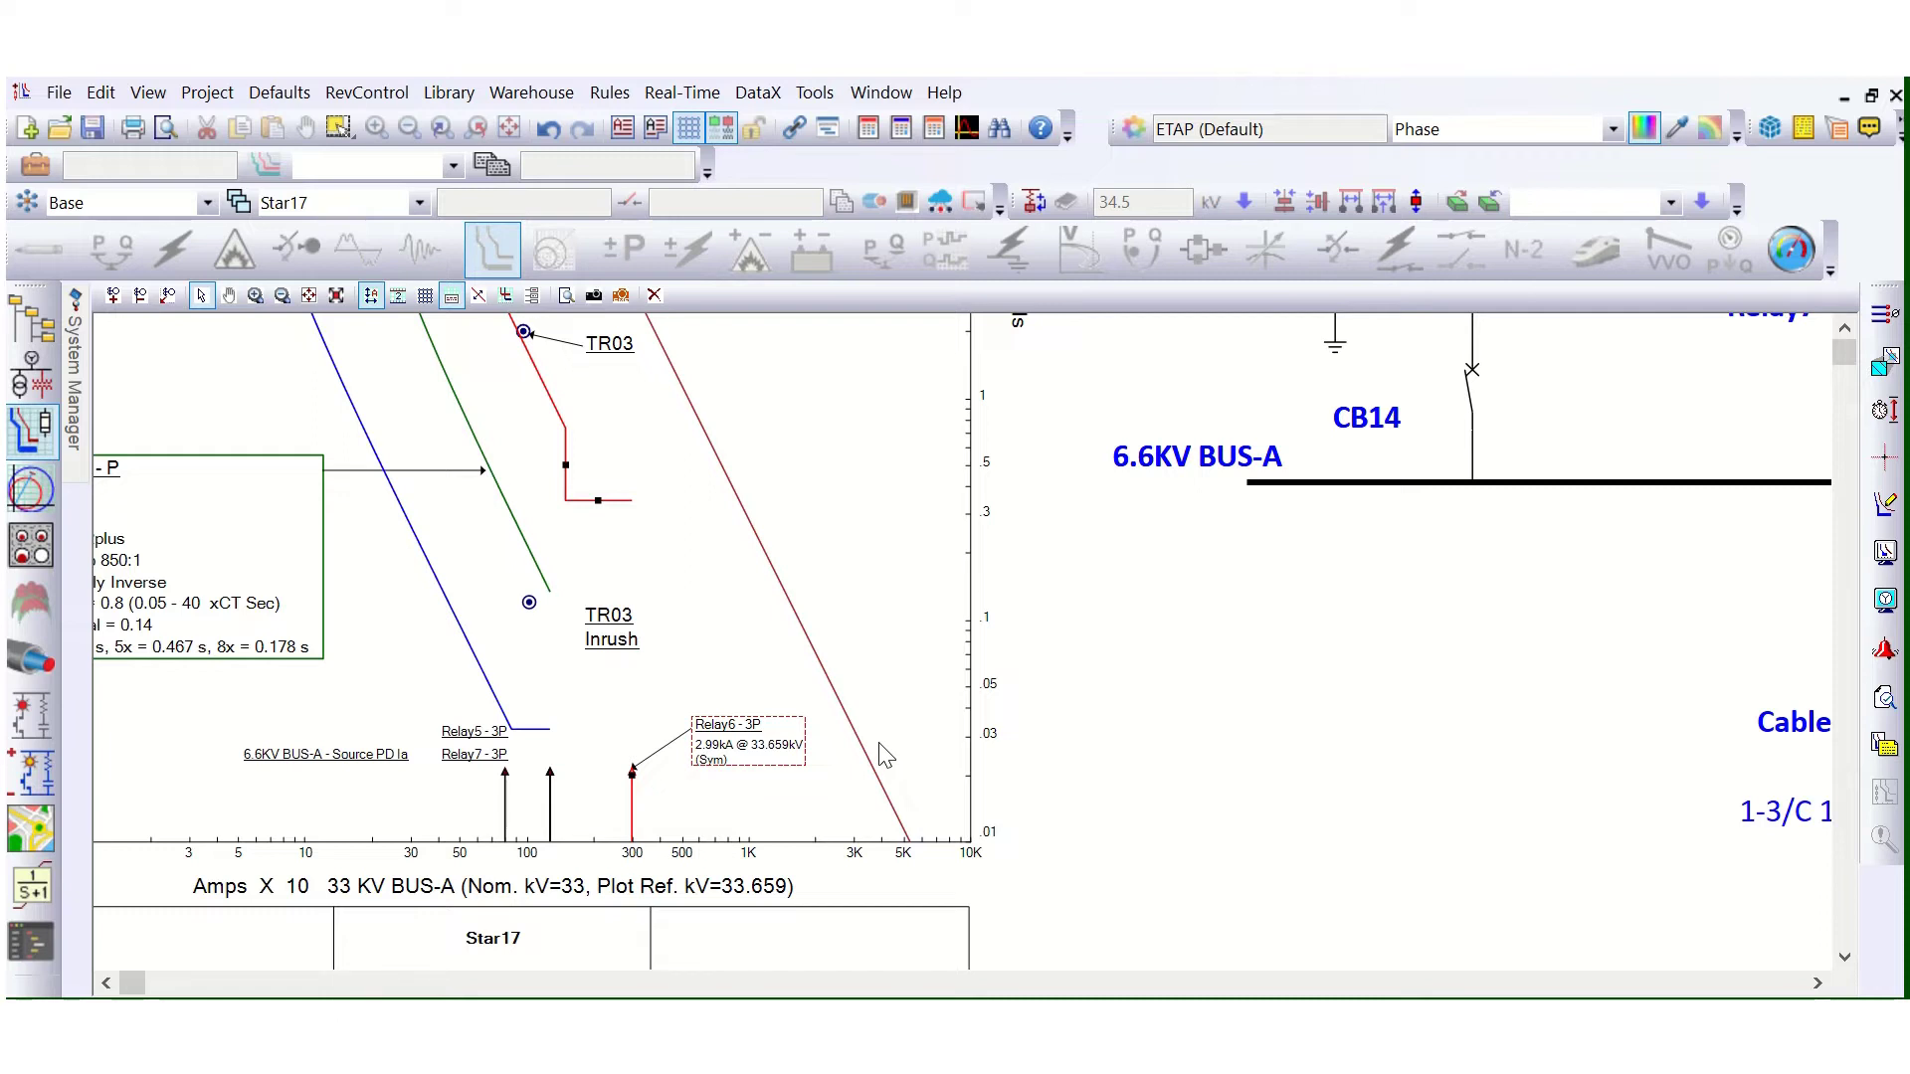
scroll(1162, 861, down, 2)
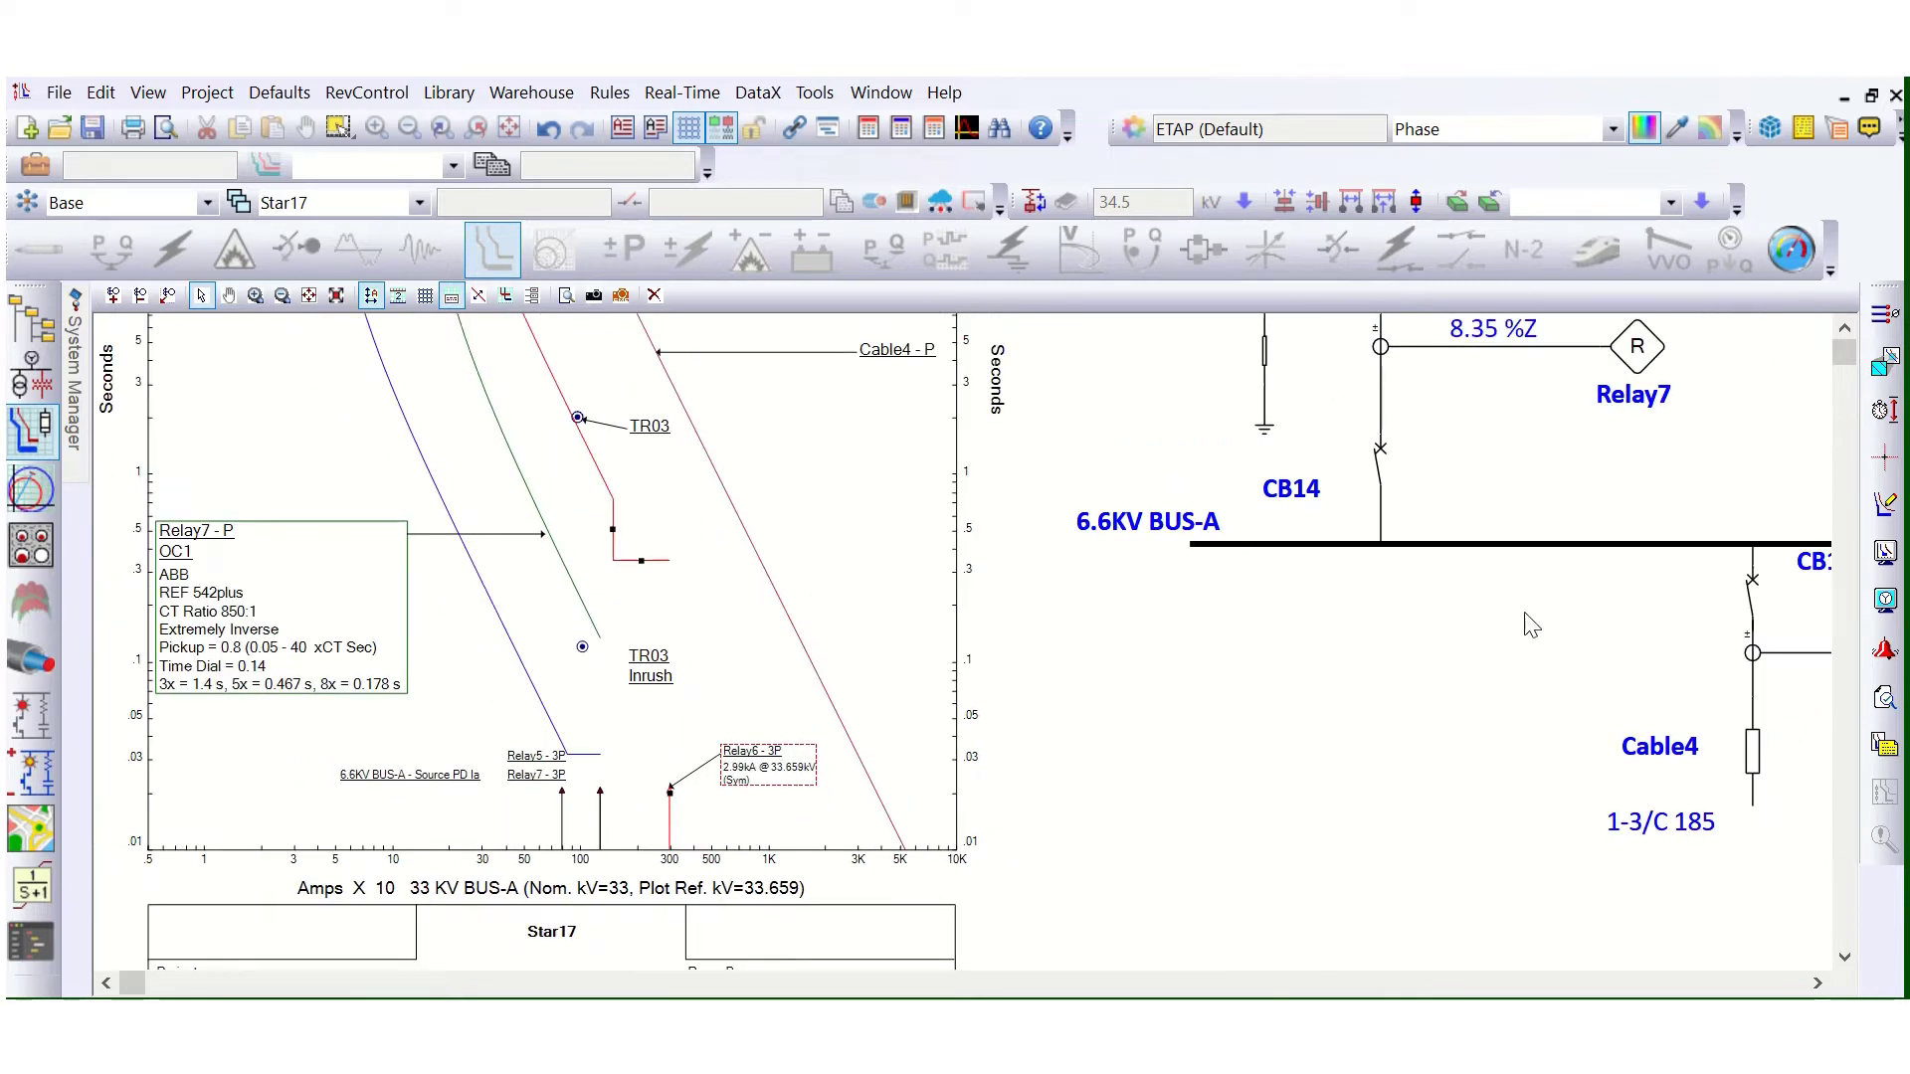
Step: On the relay's TCC kA page, enable the Phase 3-Phase and Line-Ground minimum currents and apply
double_click(768, 761)
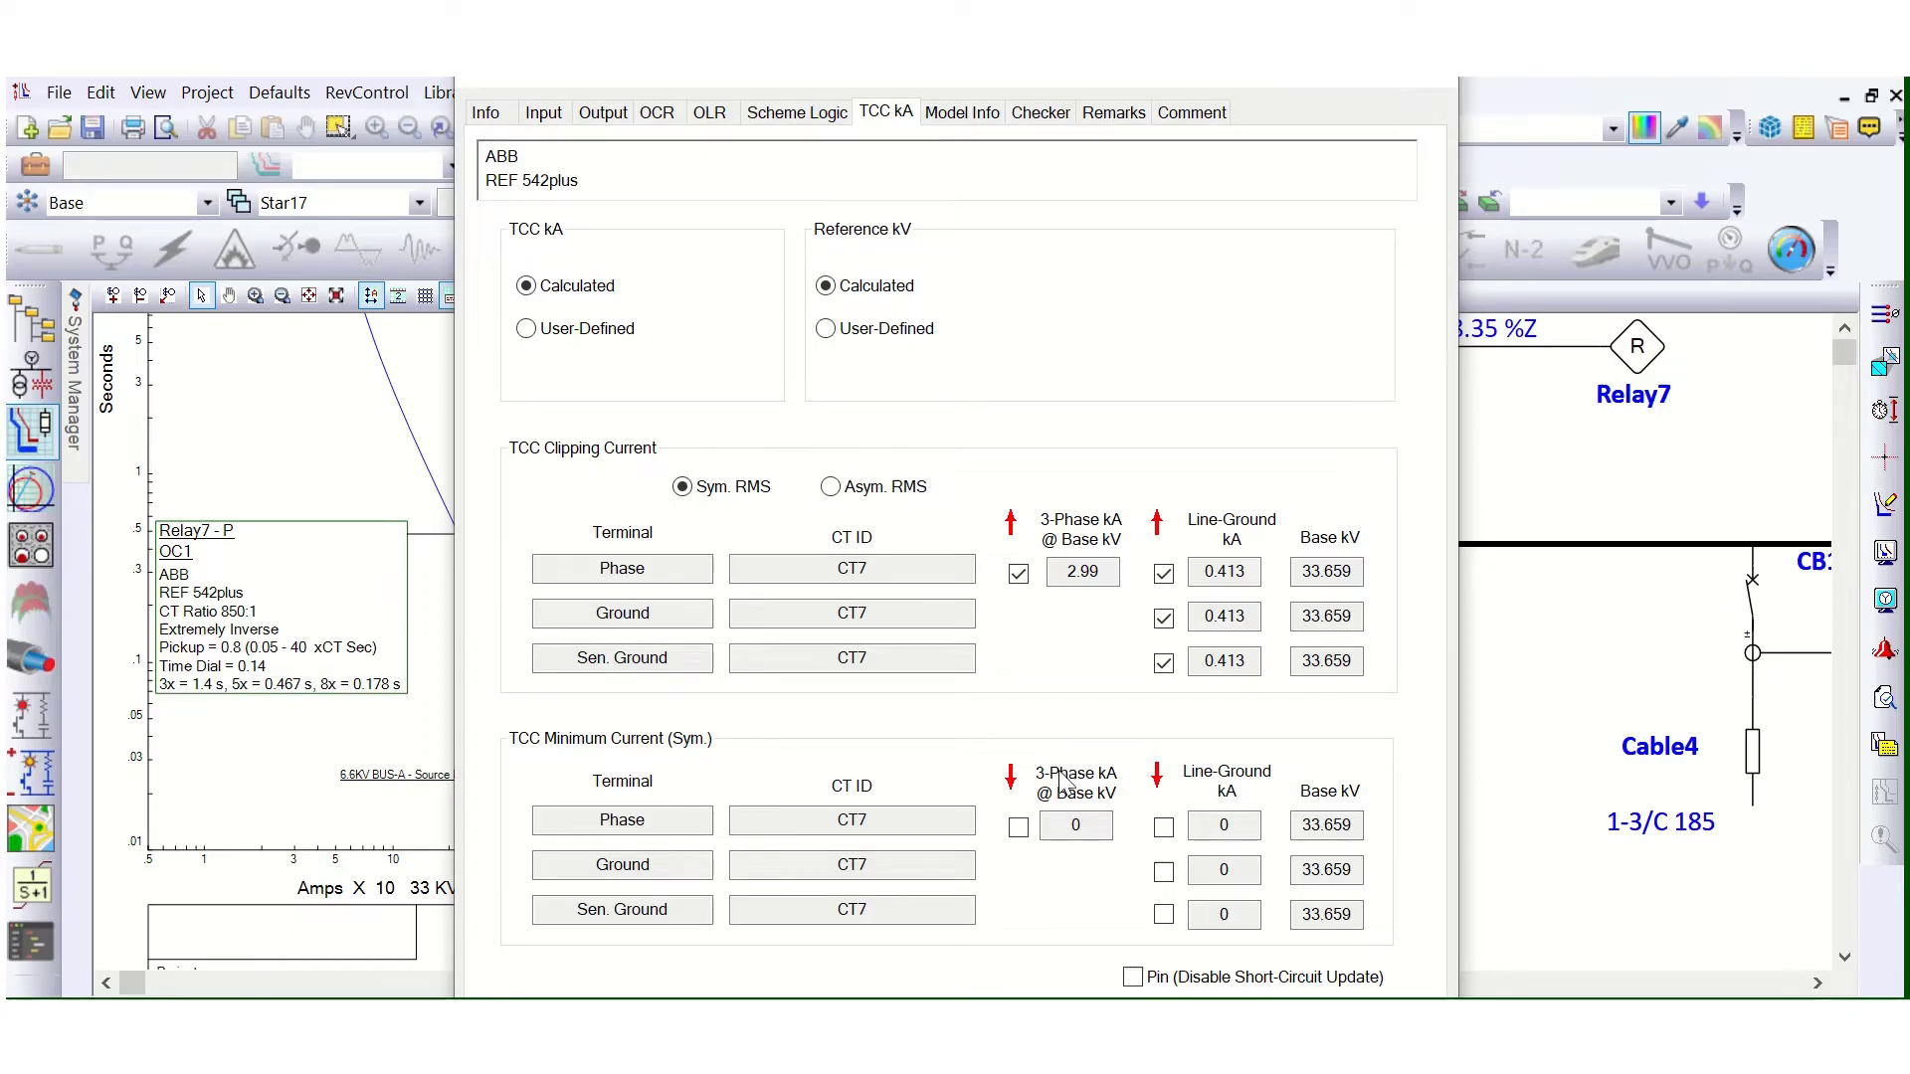
click(1018, 827)
click(1163, 827)
double_click(1052, 825)
key(Tab)
key(shift+Tab)
double_click(1219, 825)
double_click(1052, 825)
key(Return)
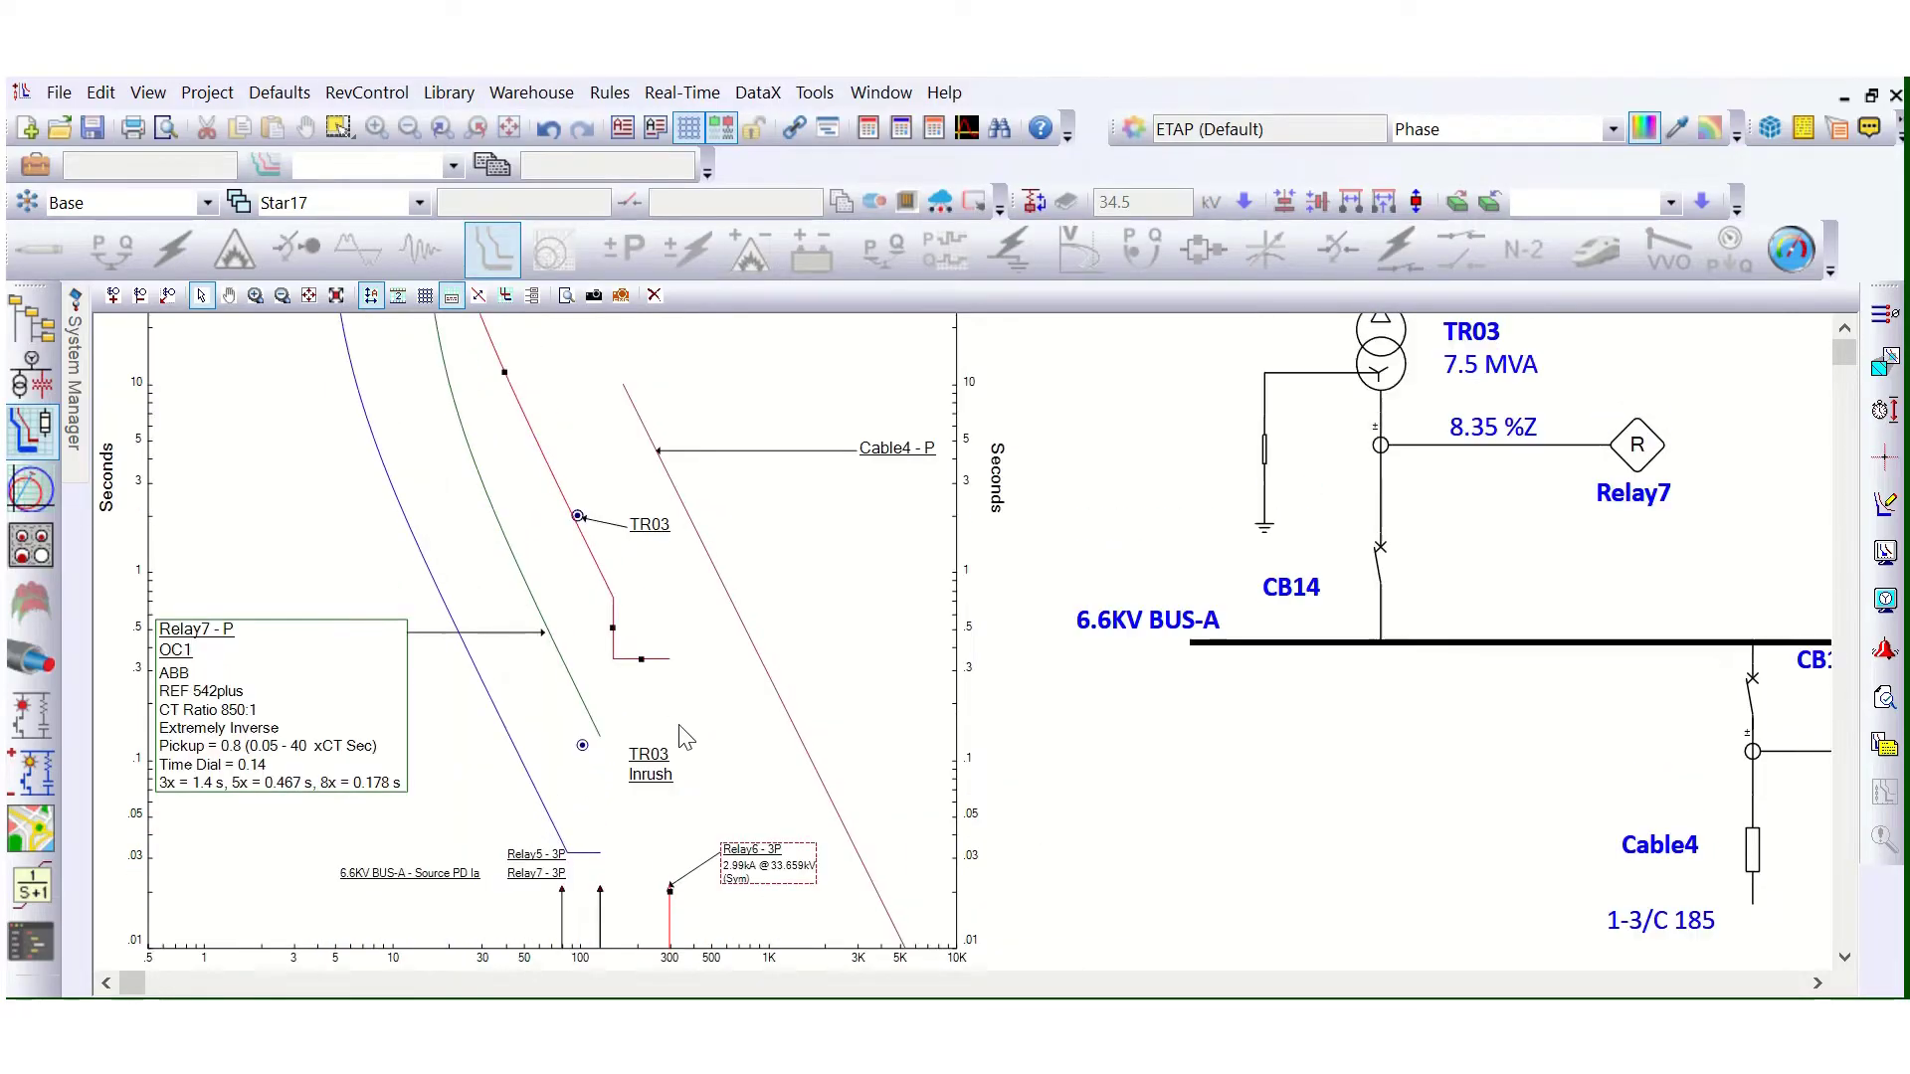
scroll(766, 772, up, 5)
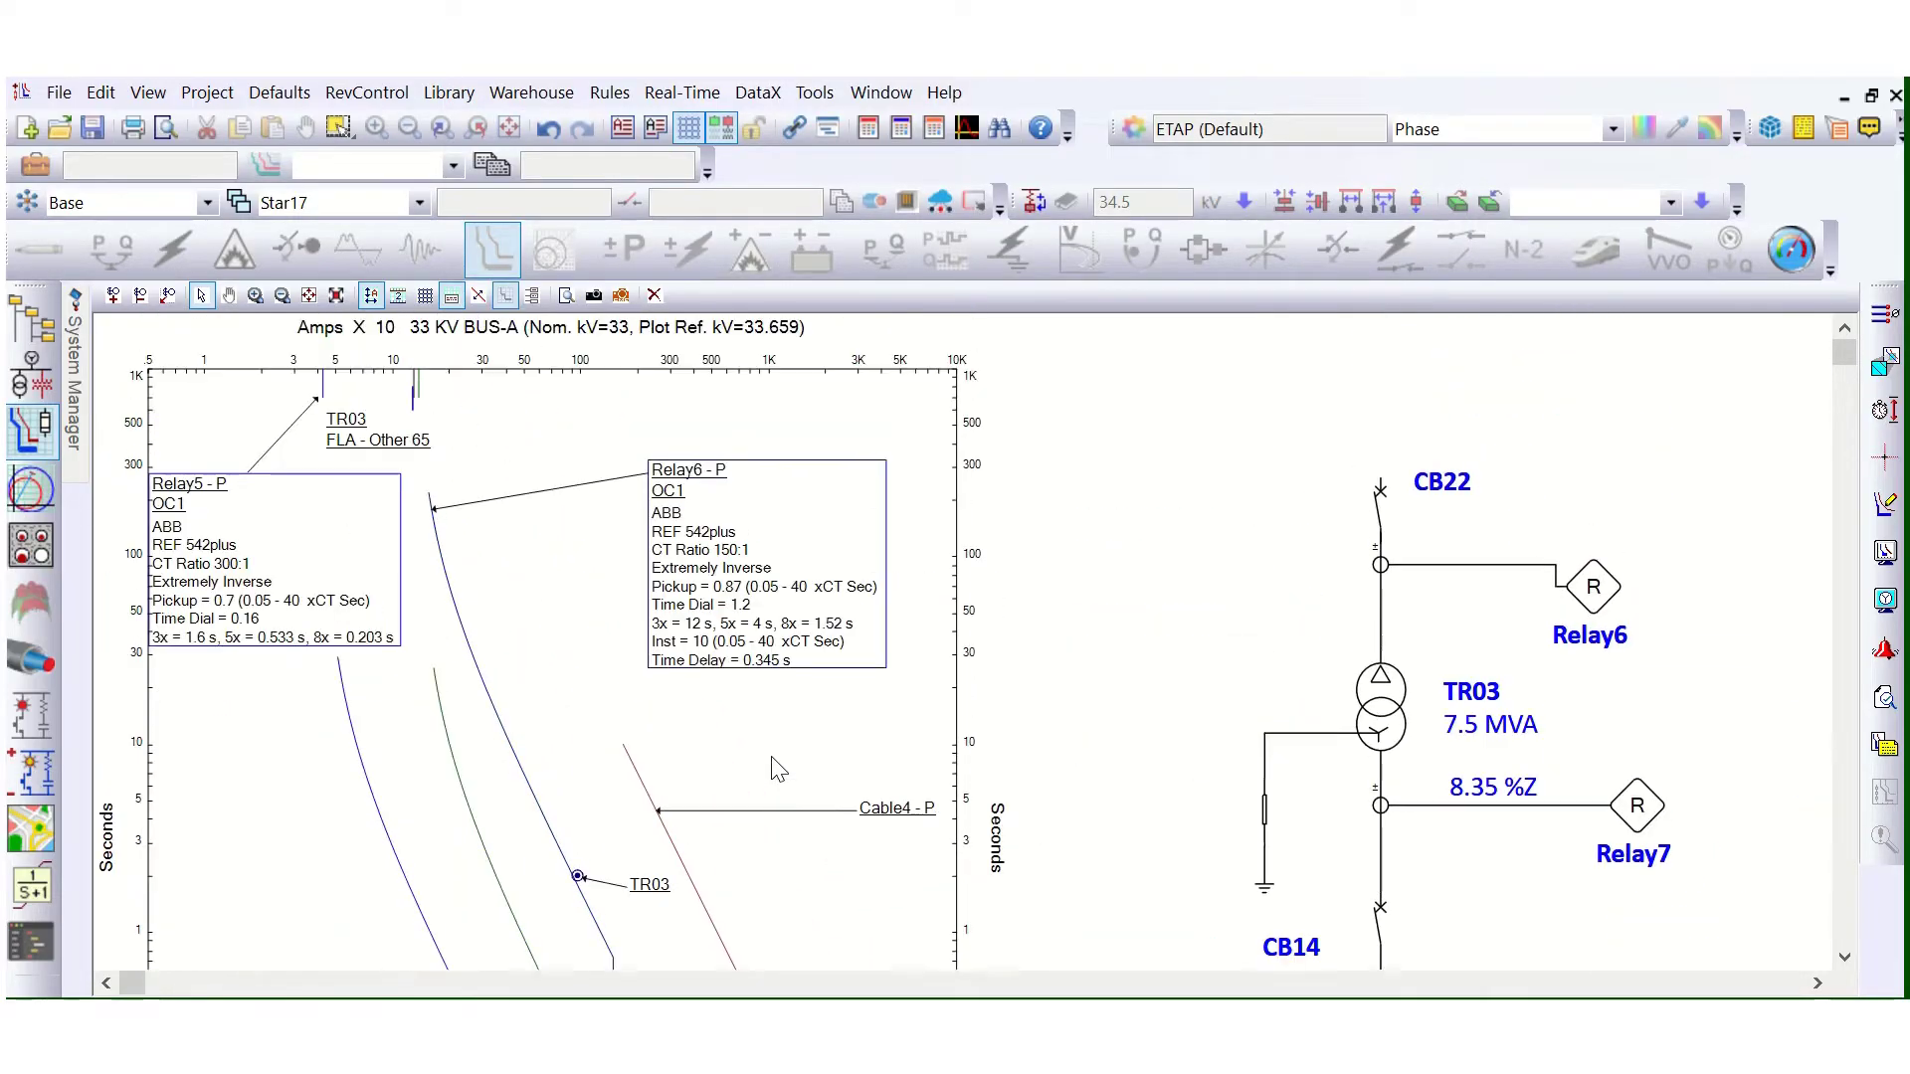
scroll(777, 721, down, 3)
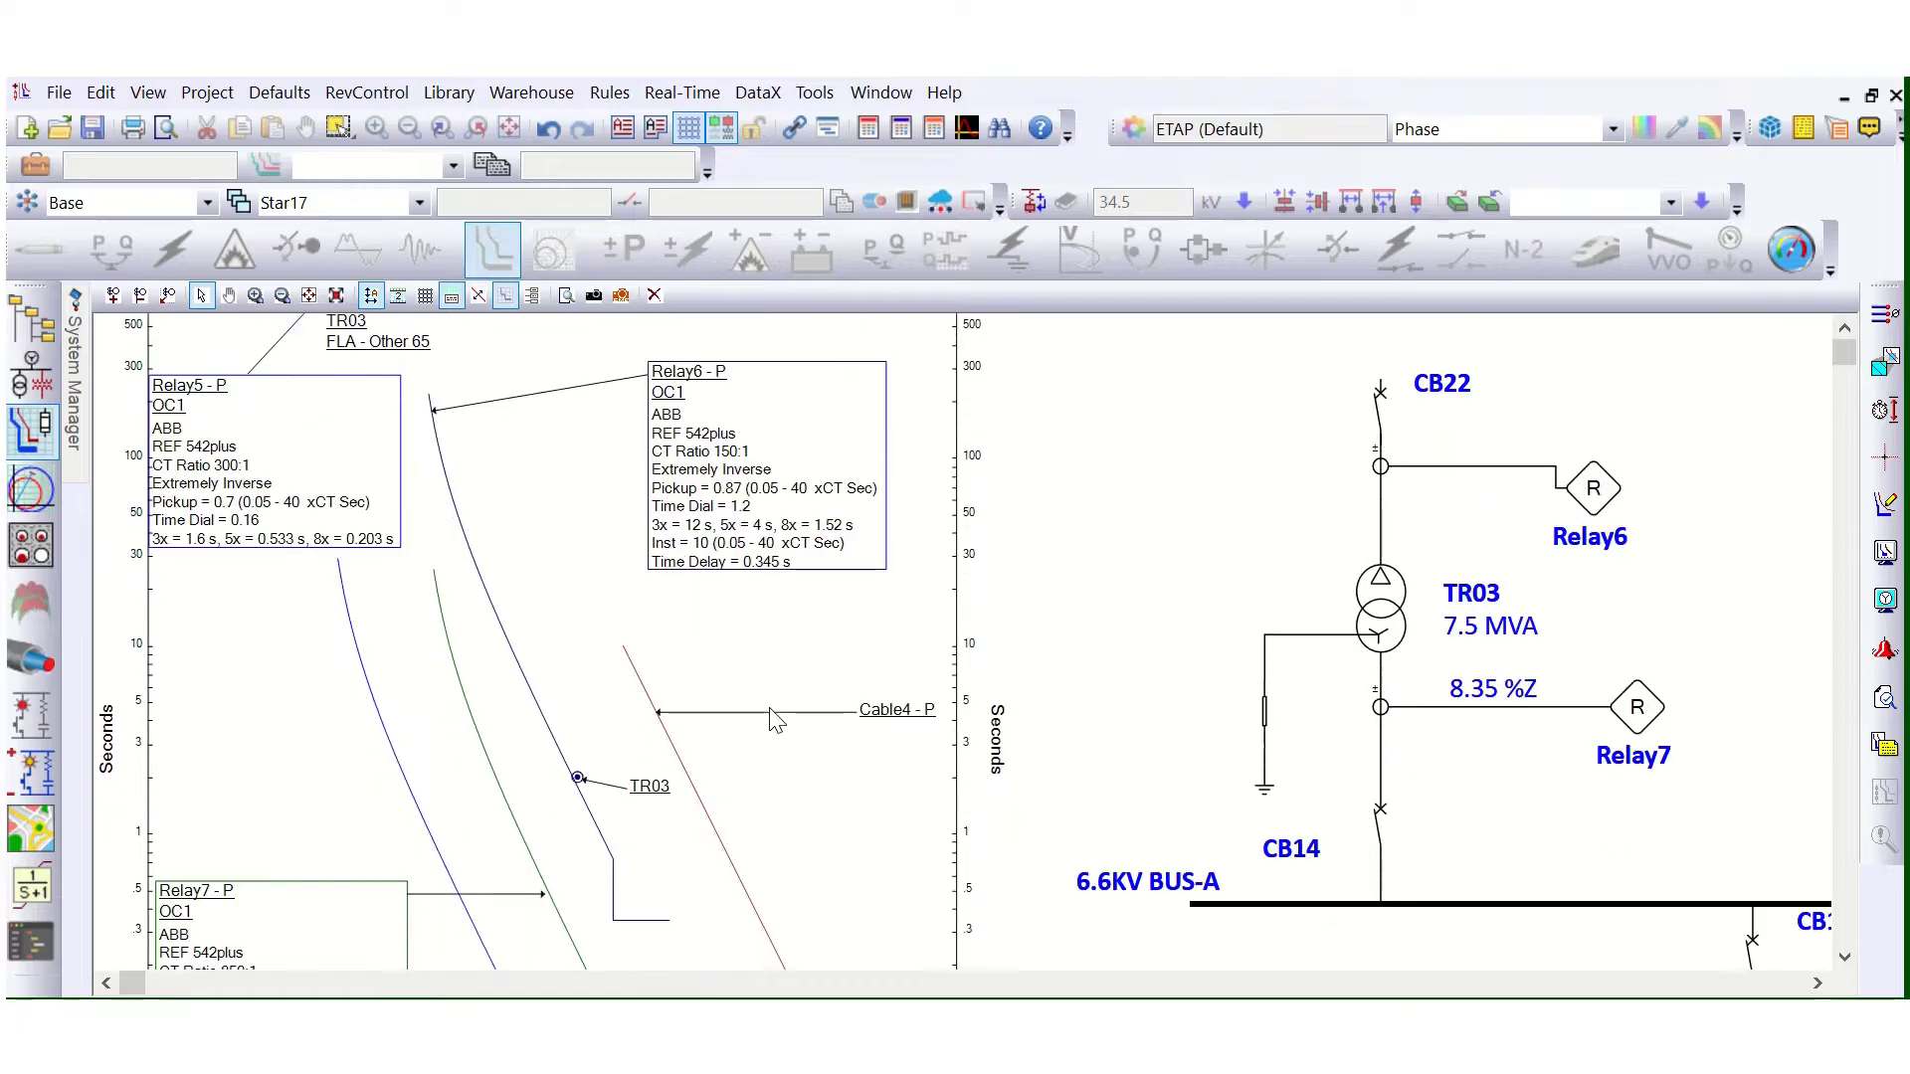
scroll(696, 846, down, 3)
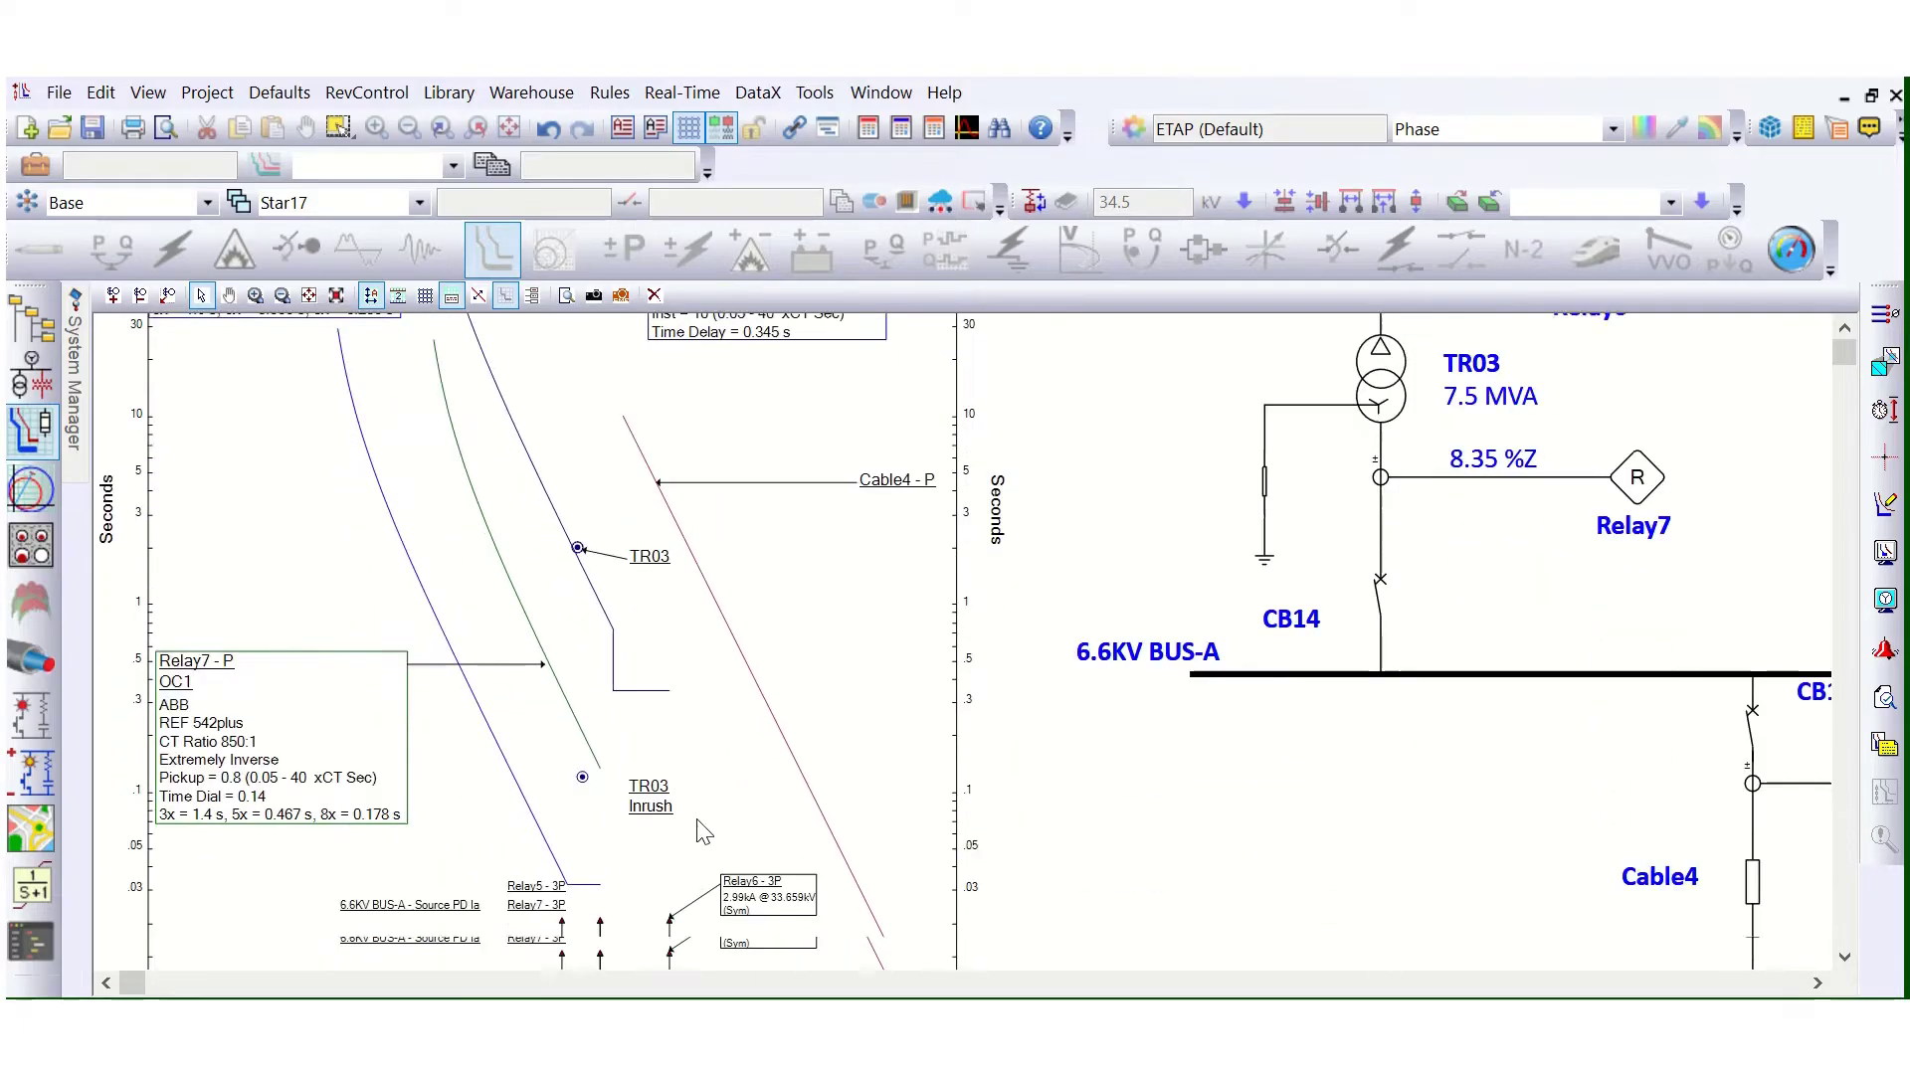
scroll(698, 746, up, 6)
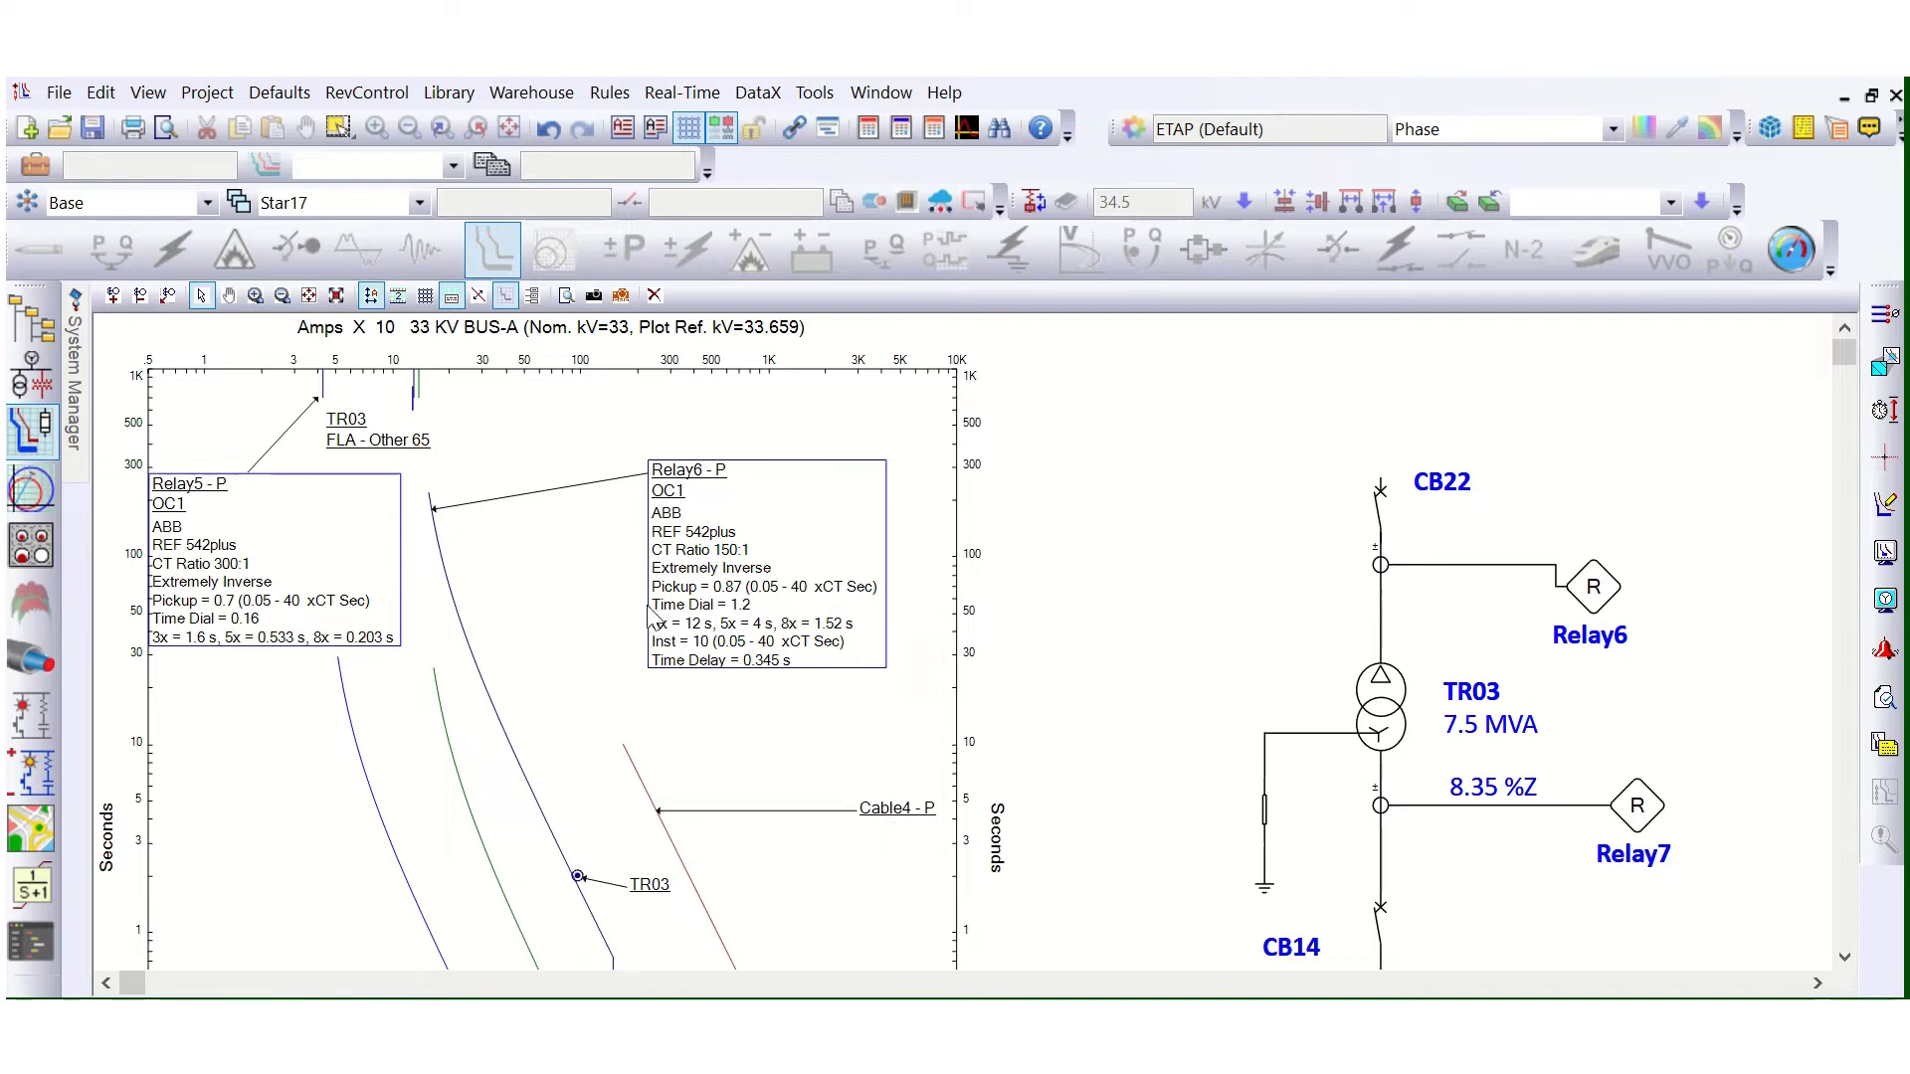
scroll(597, 651, down, 6)
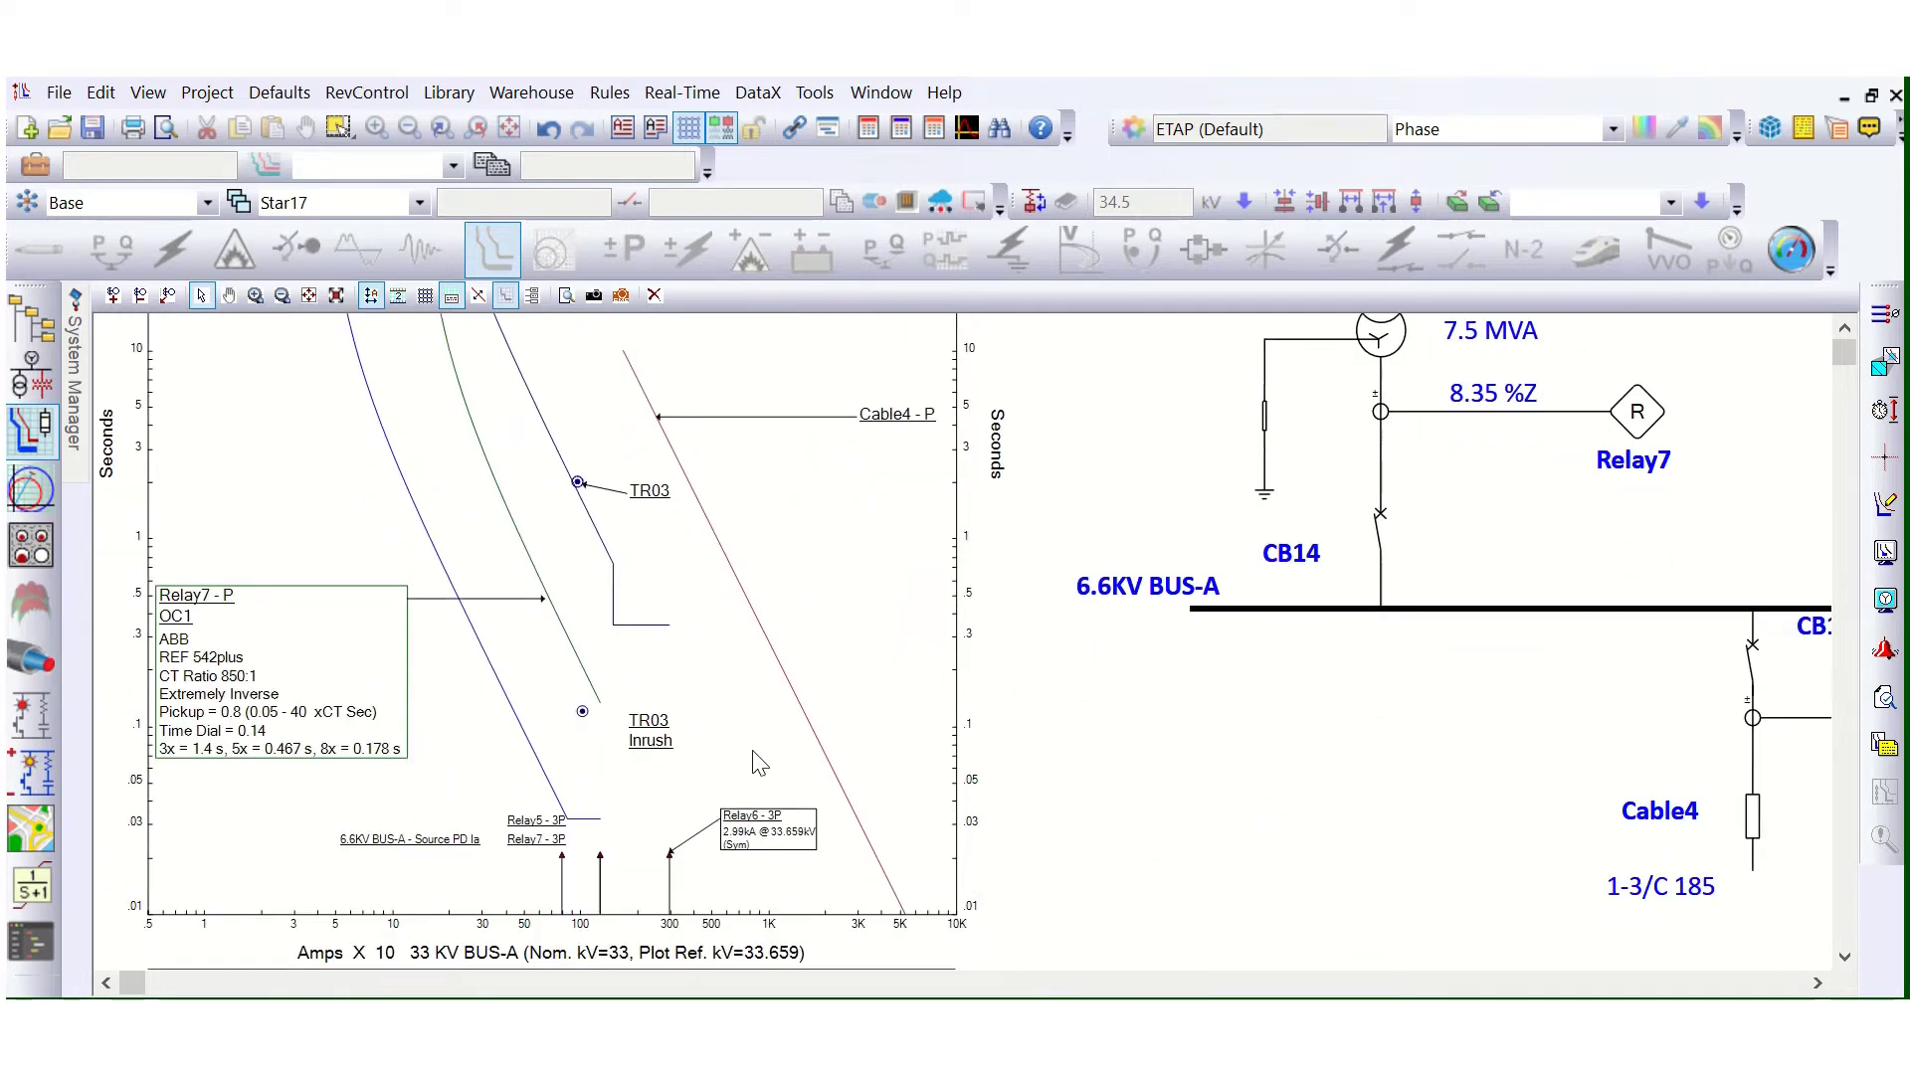
double_click(766, 822)
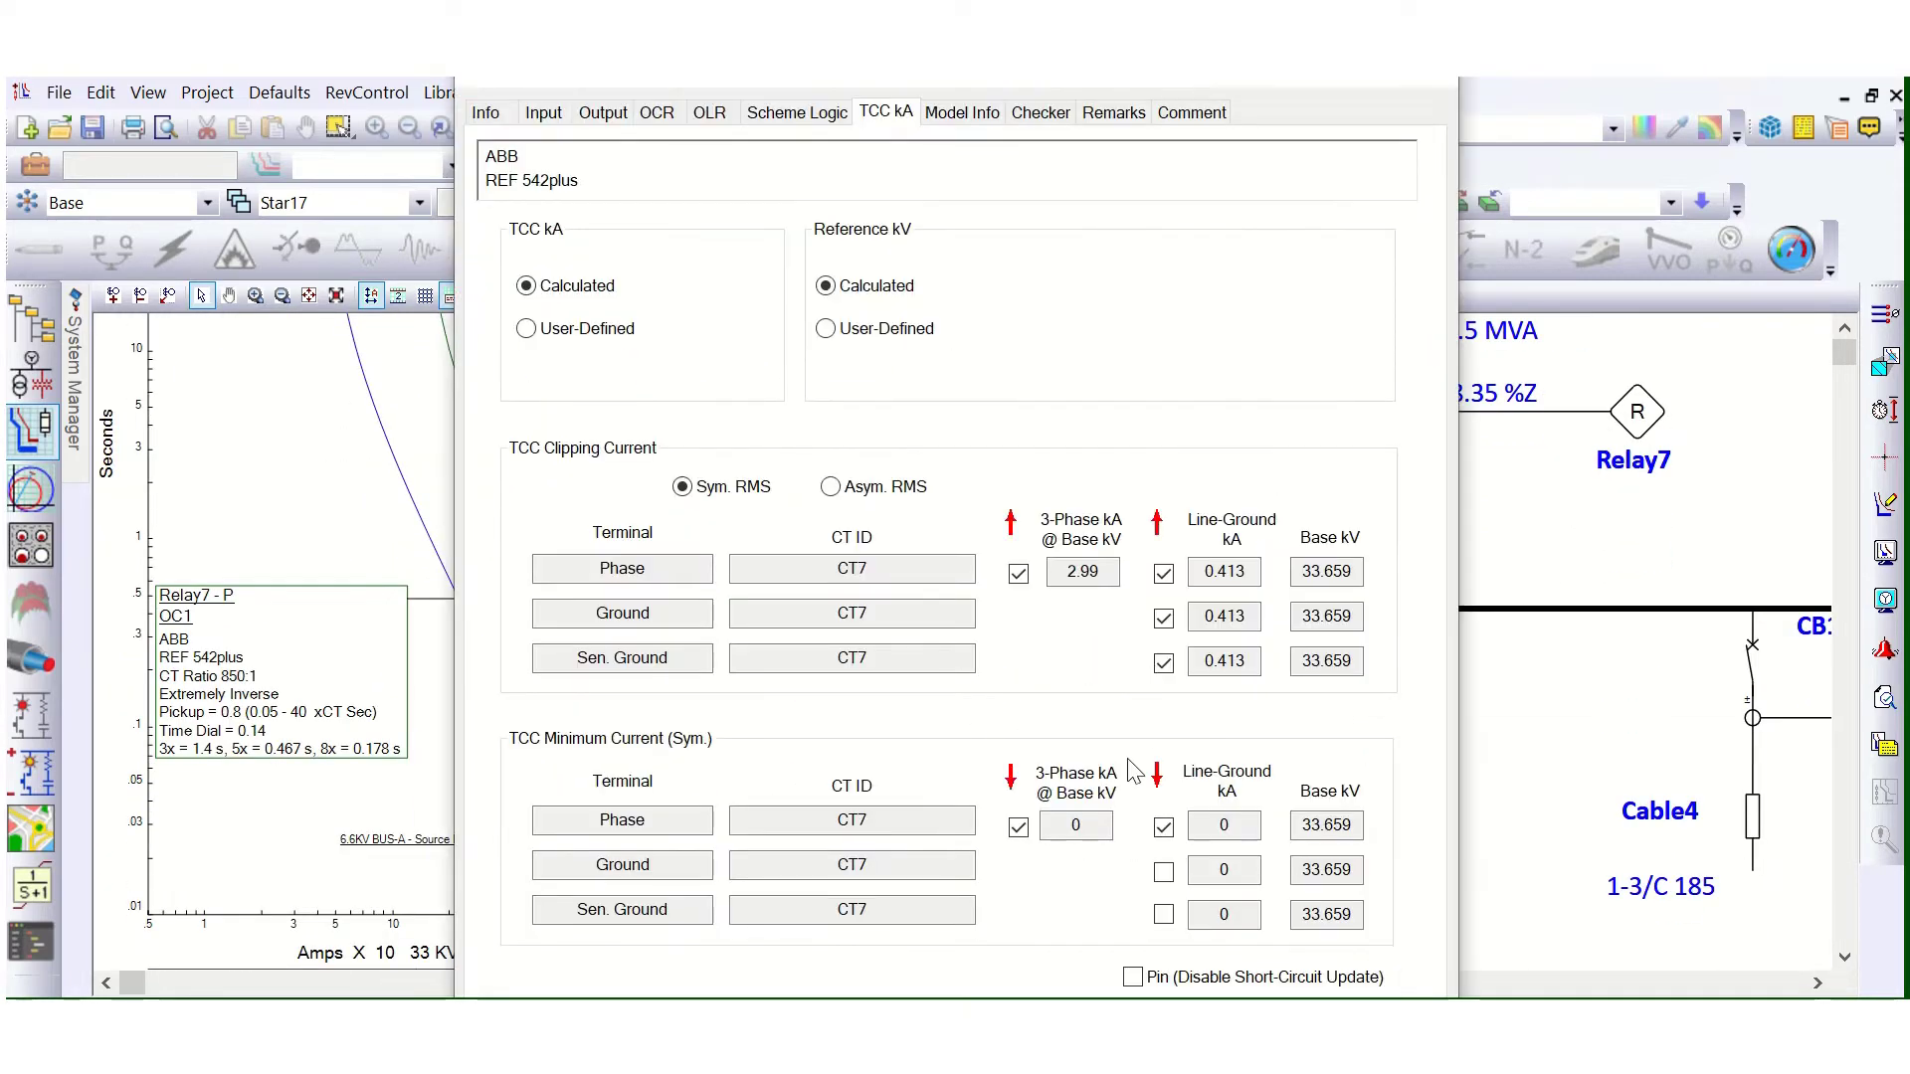
double_click(1079, 826)
double_click(1223, 826)
double_click(1092, 825)
key(Return)
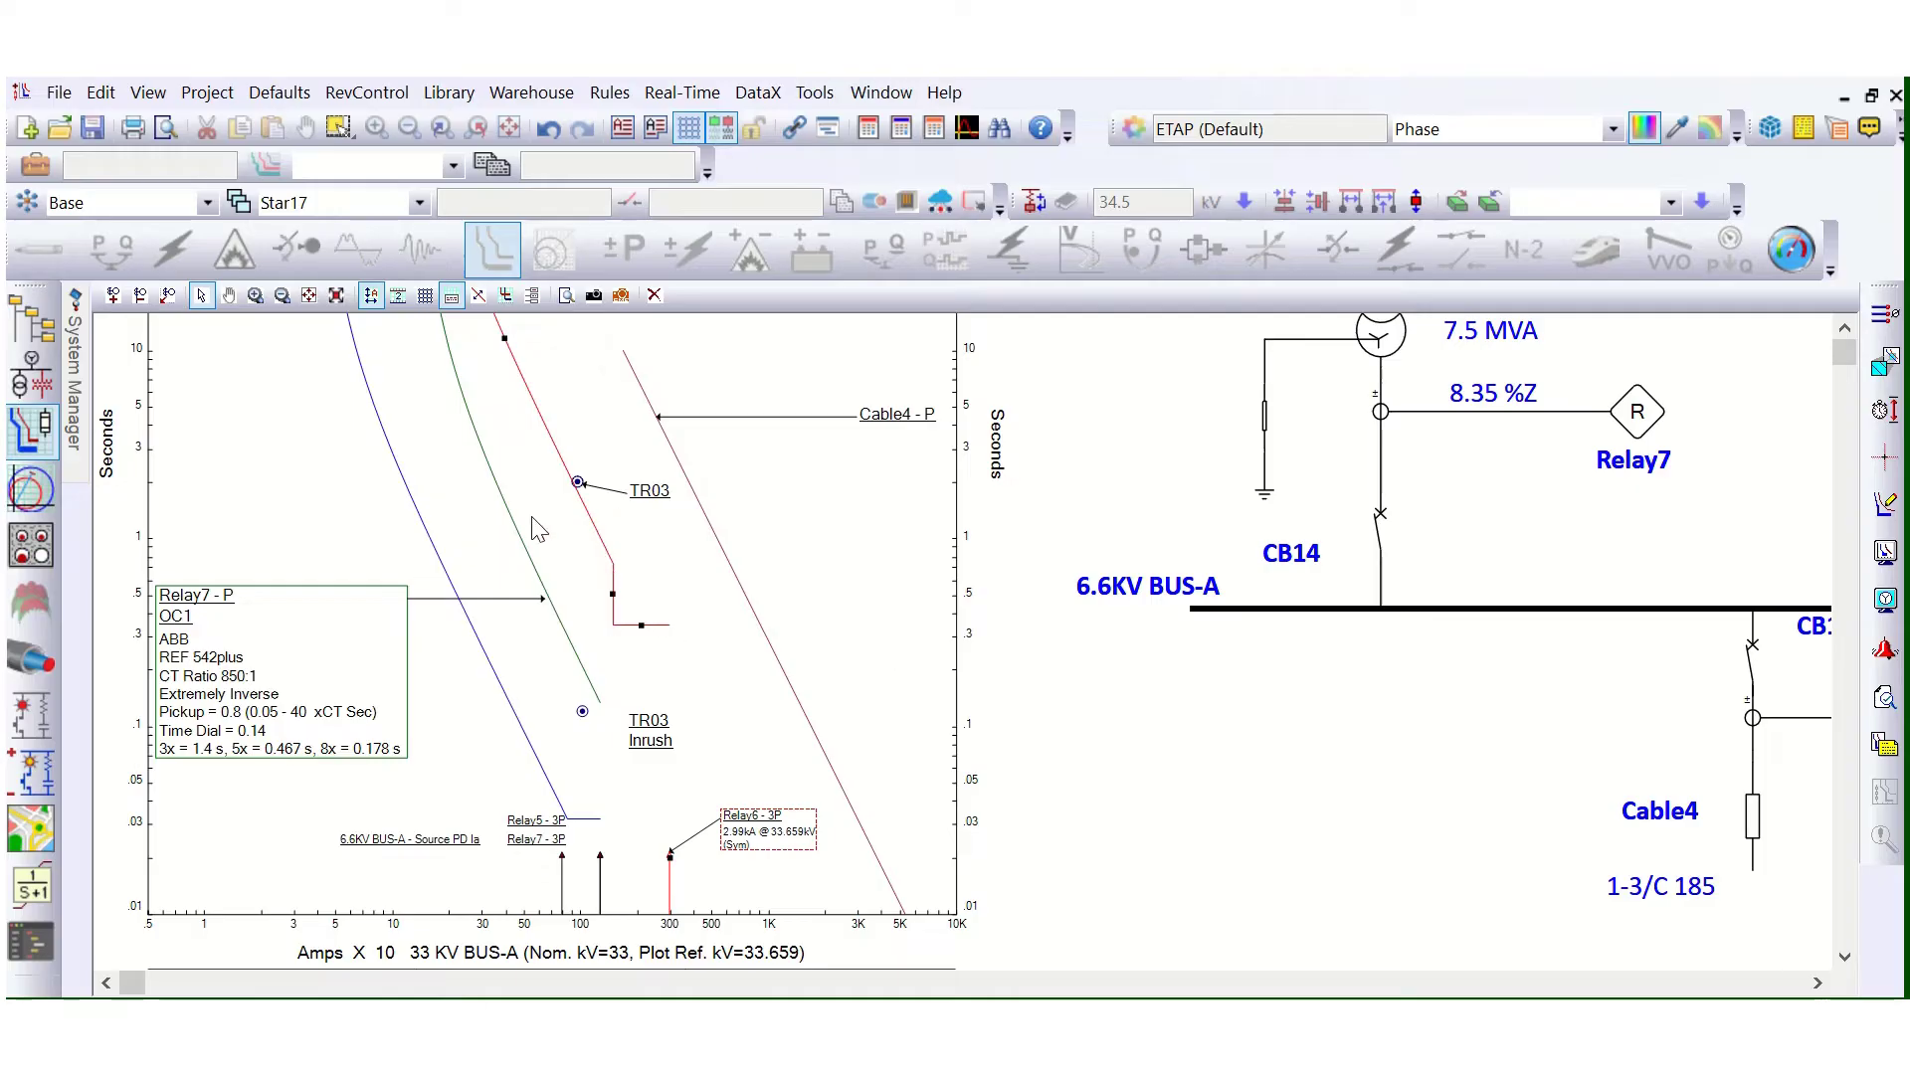
Step: Return to the one-line diagram and clear the device selection
click(32, 376)
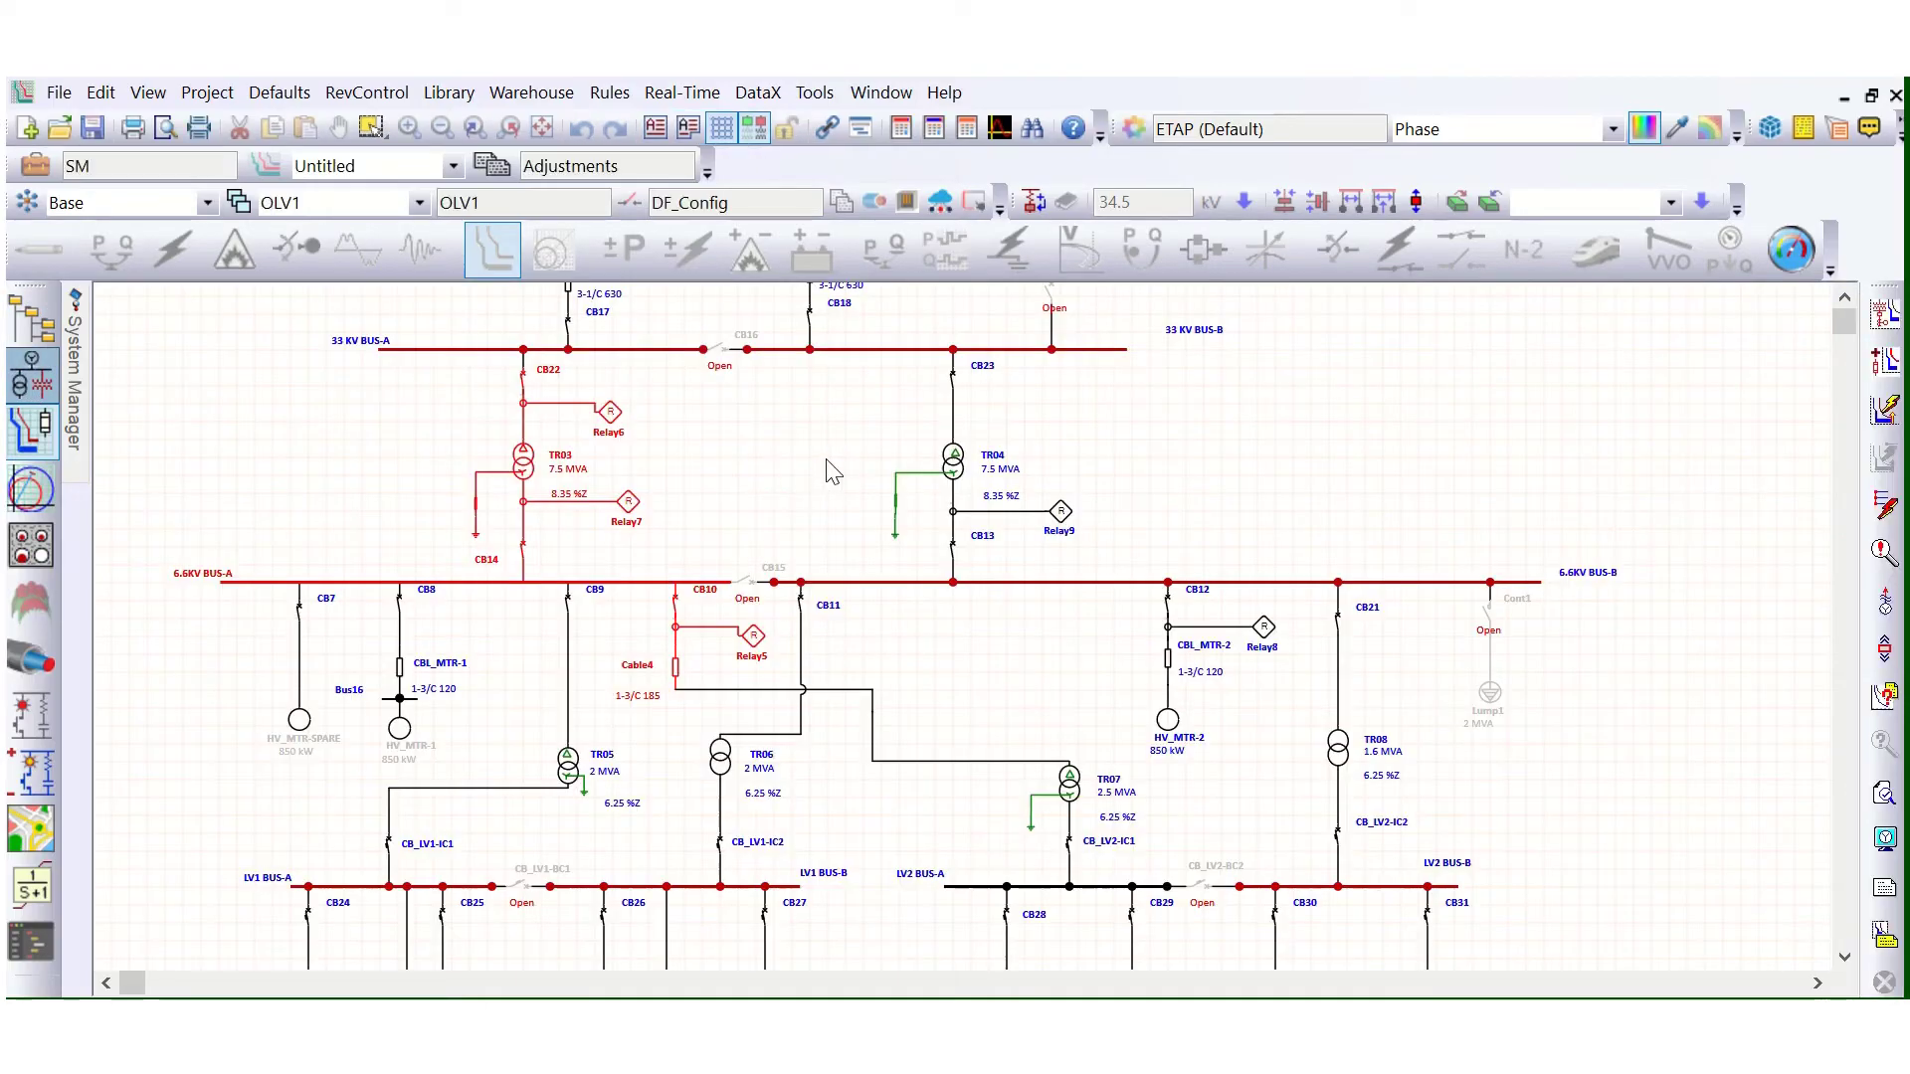
click(766, 496)
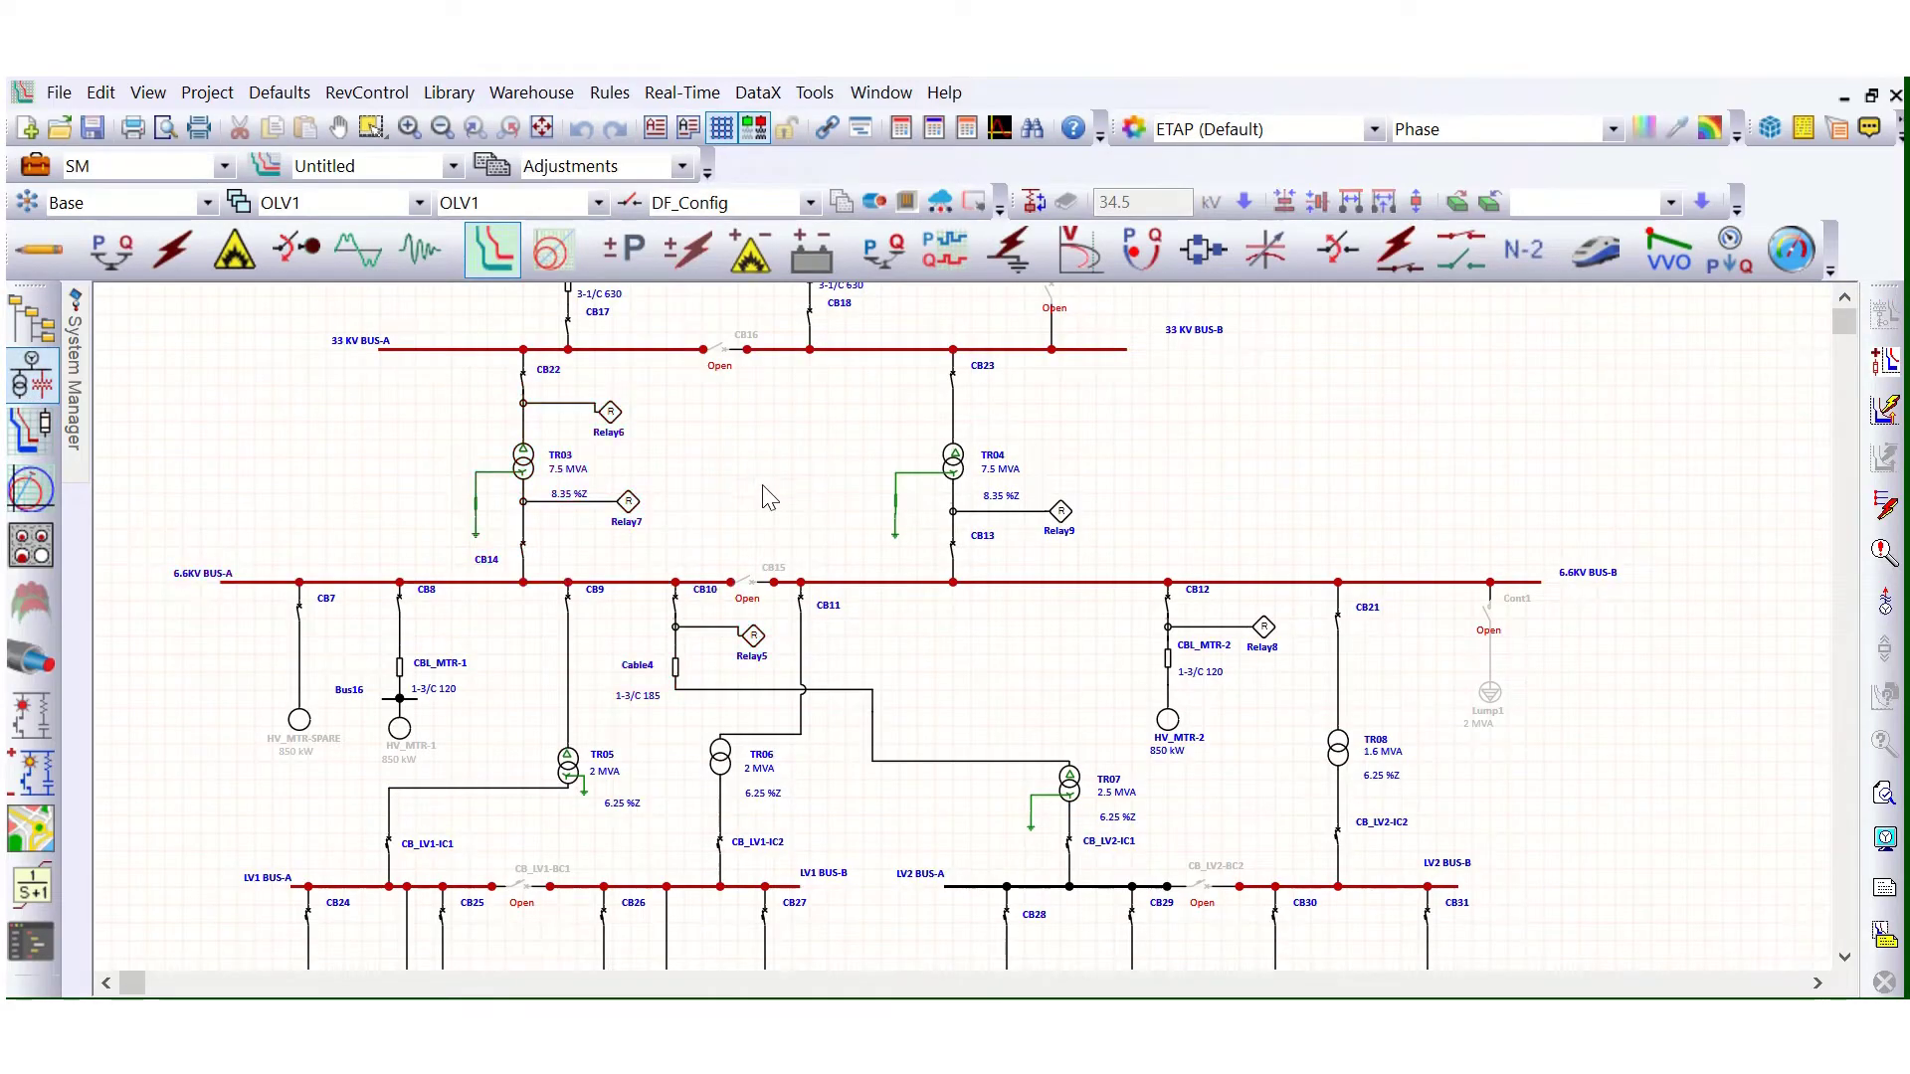
click(758, 641)
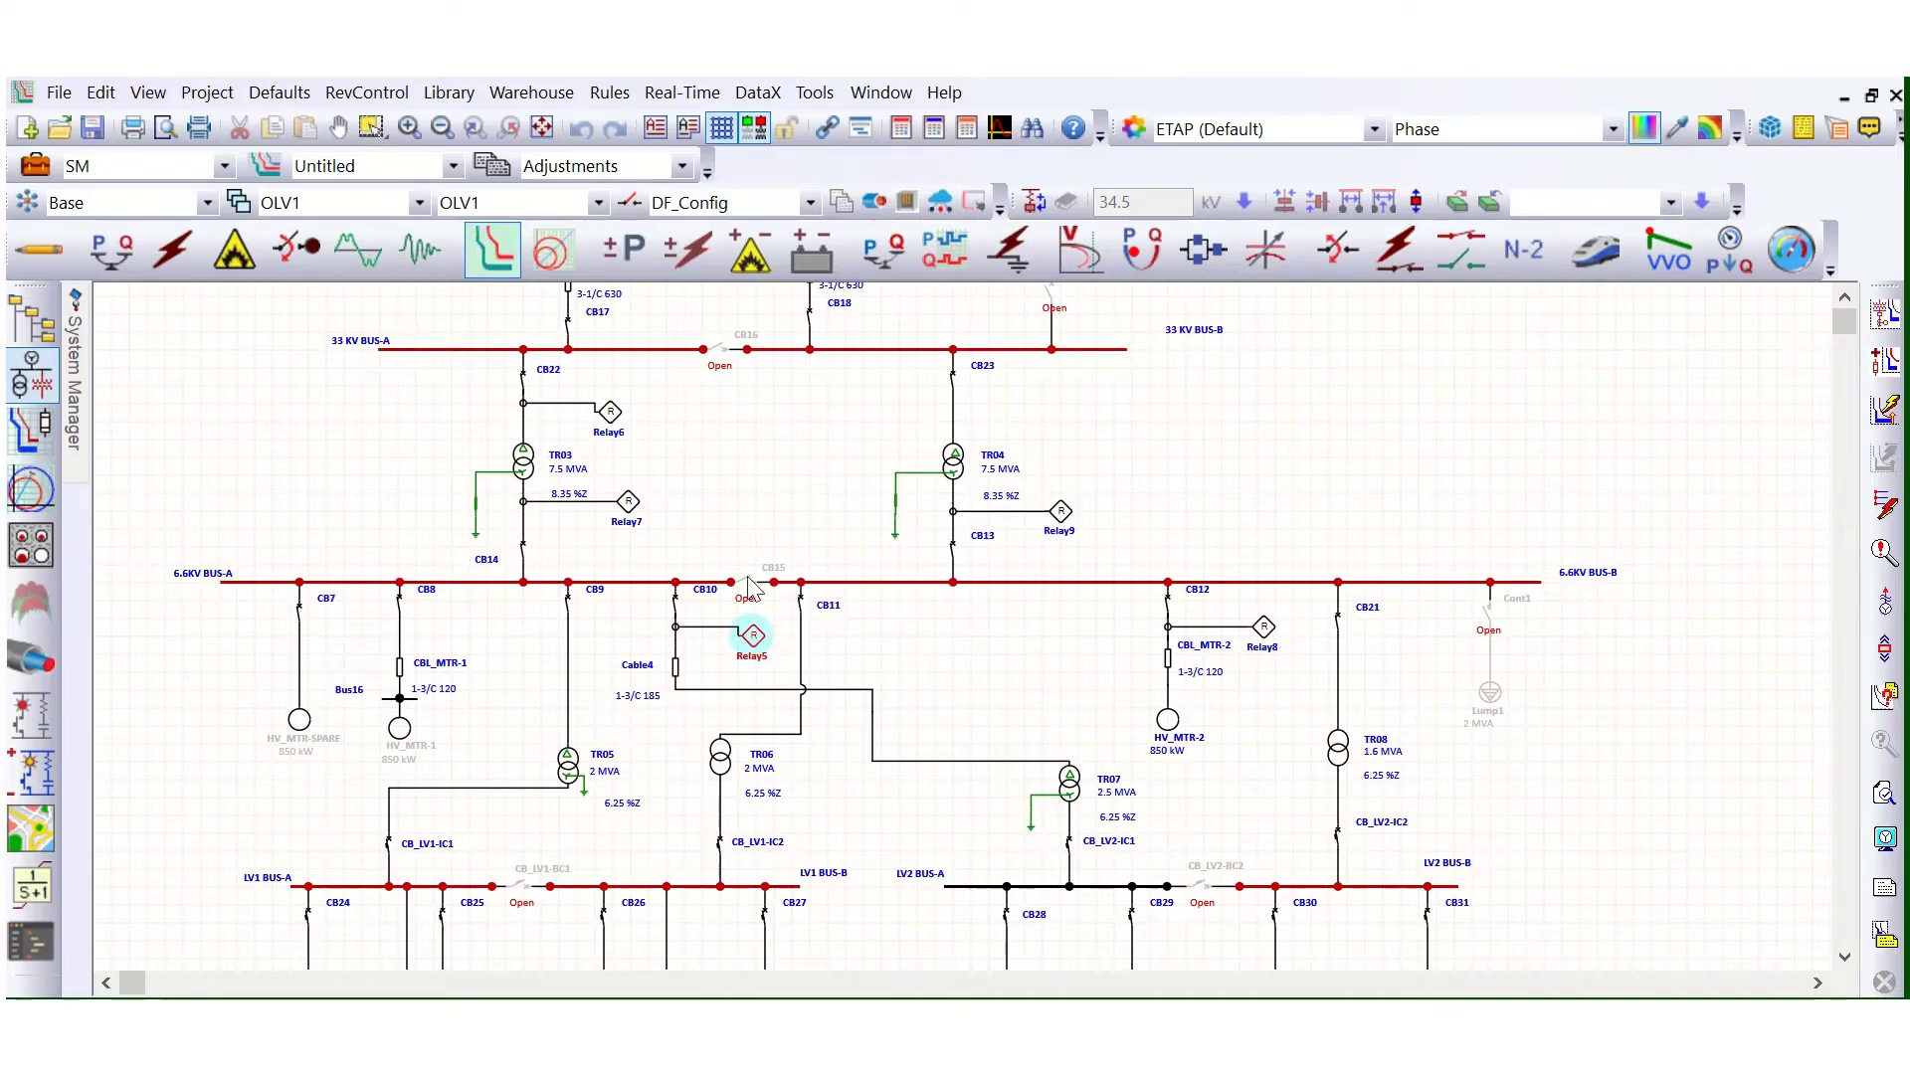
click(753, 478)
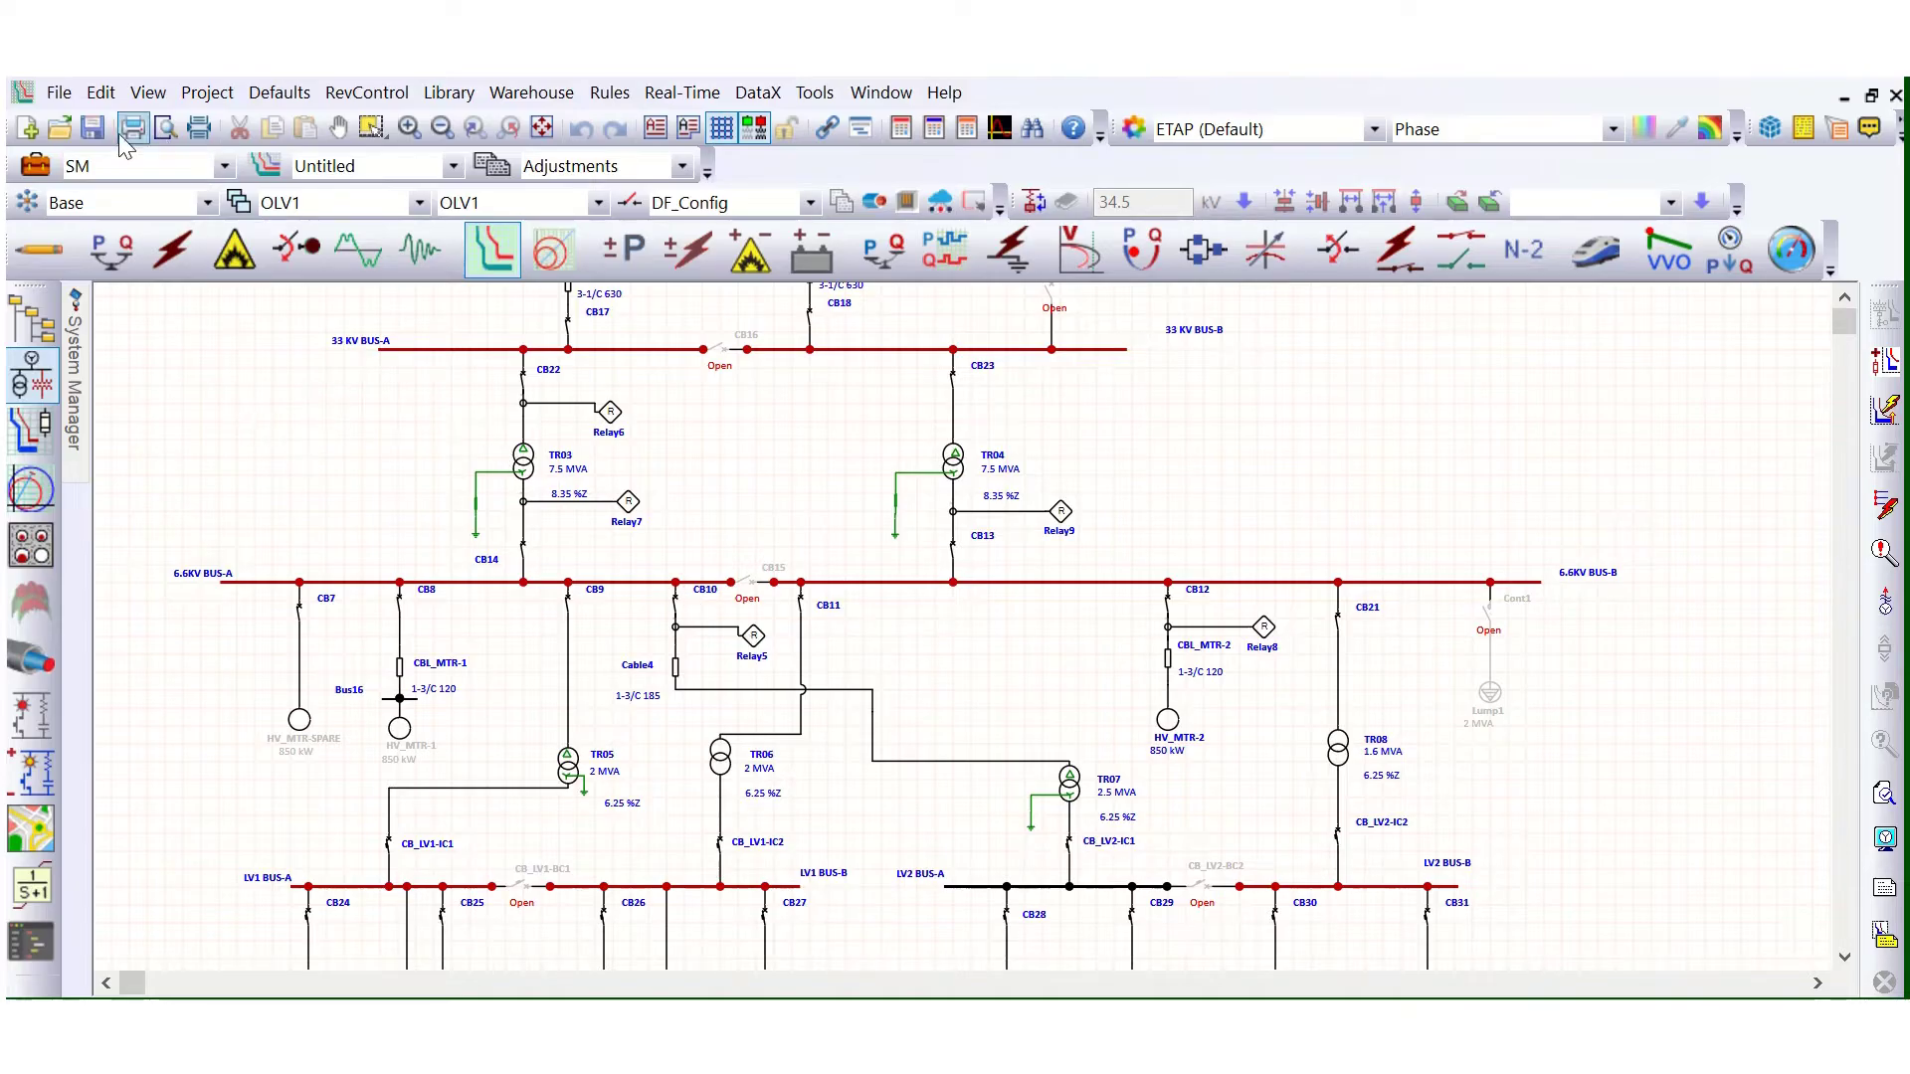
Step: In the SM study case's Standard tab, choose Min. short-circuit current and apply
click(35, 165)
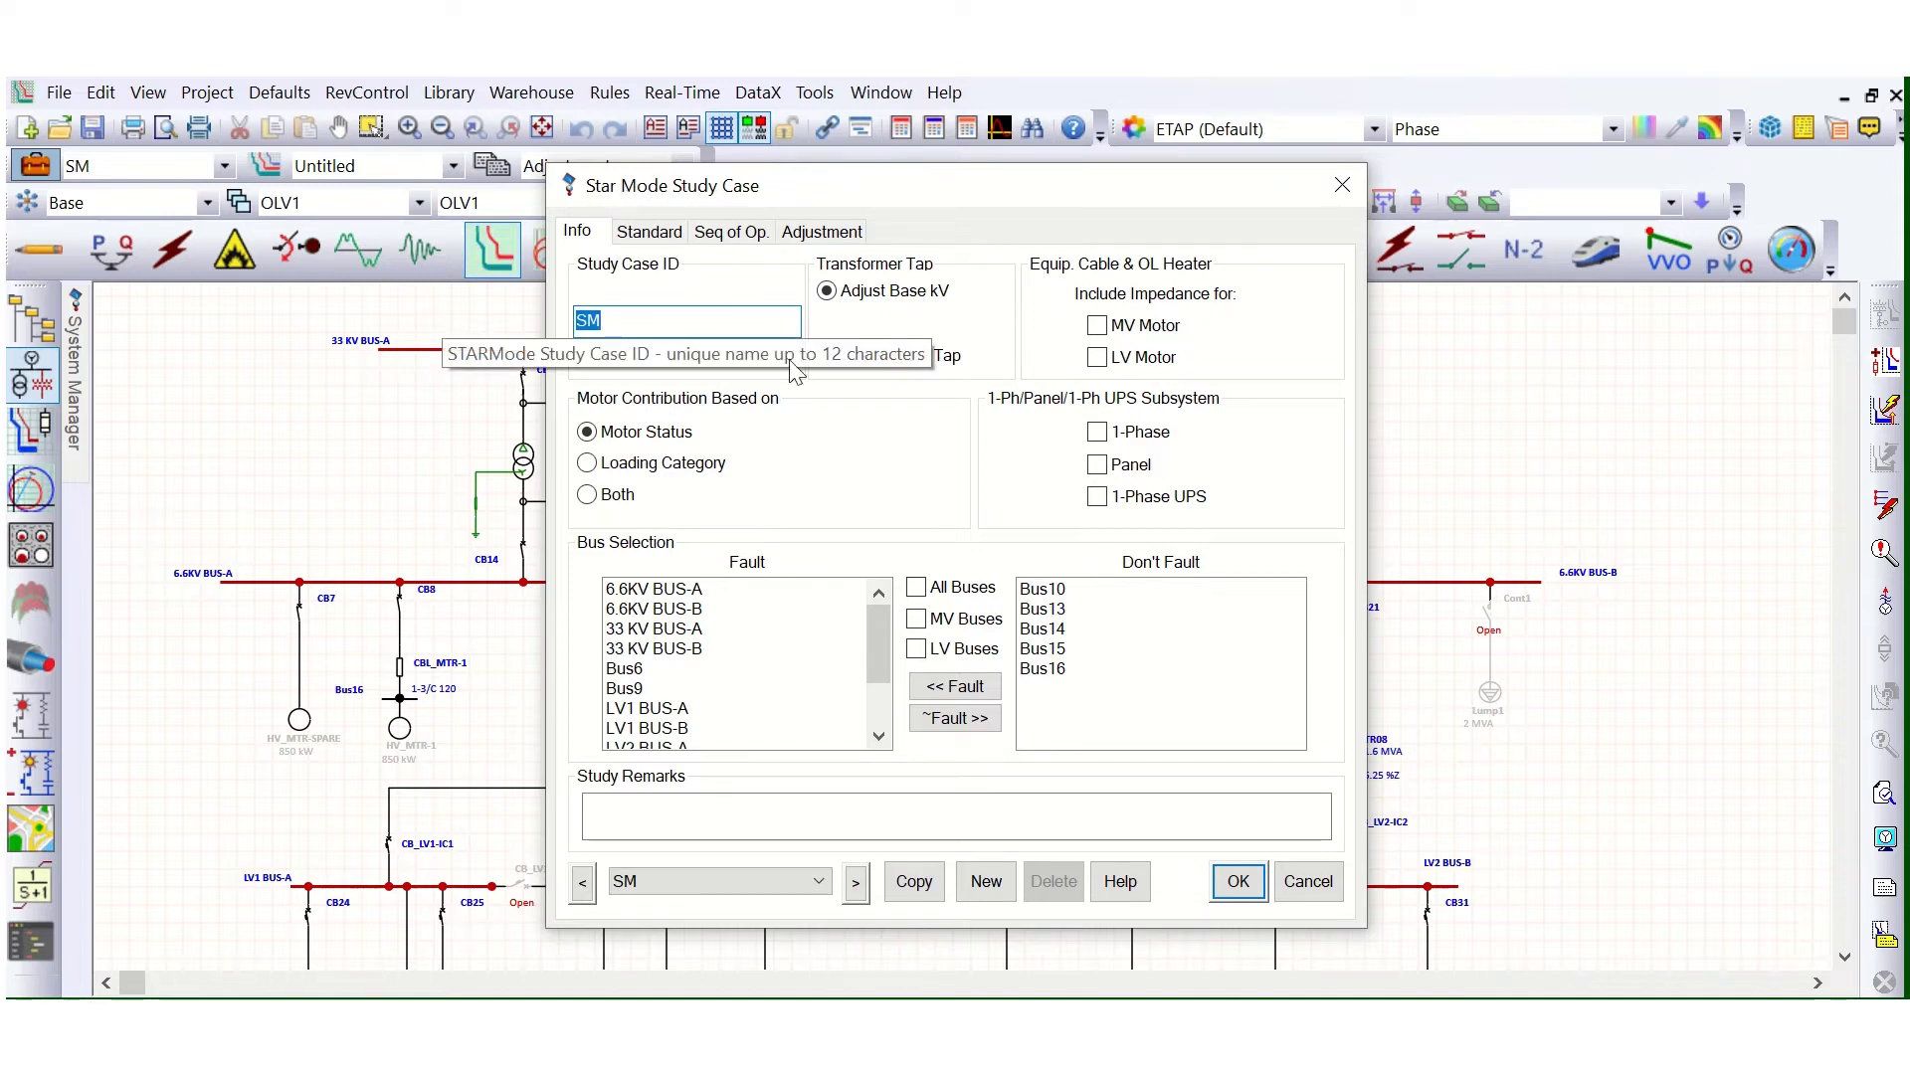
click(663, 242)
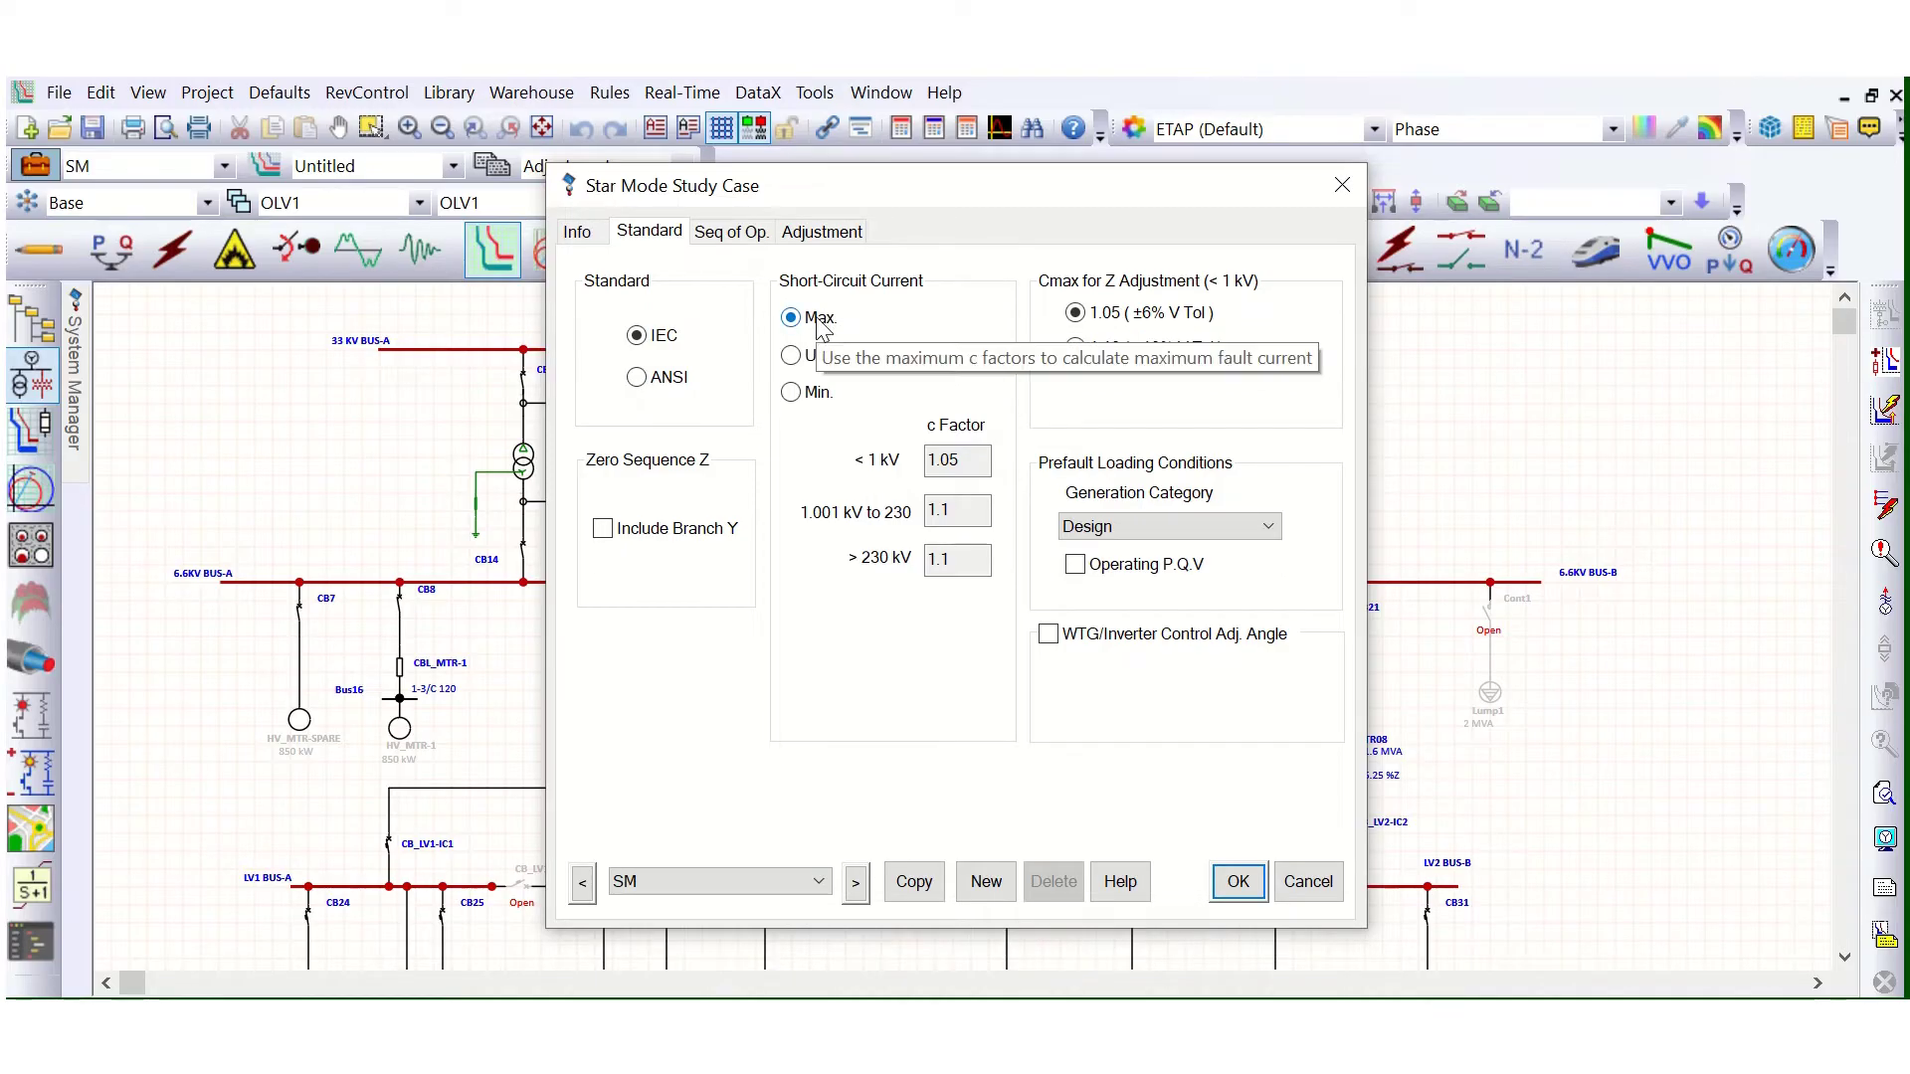
click(799, 394)
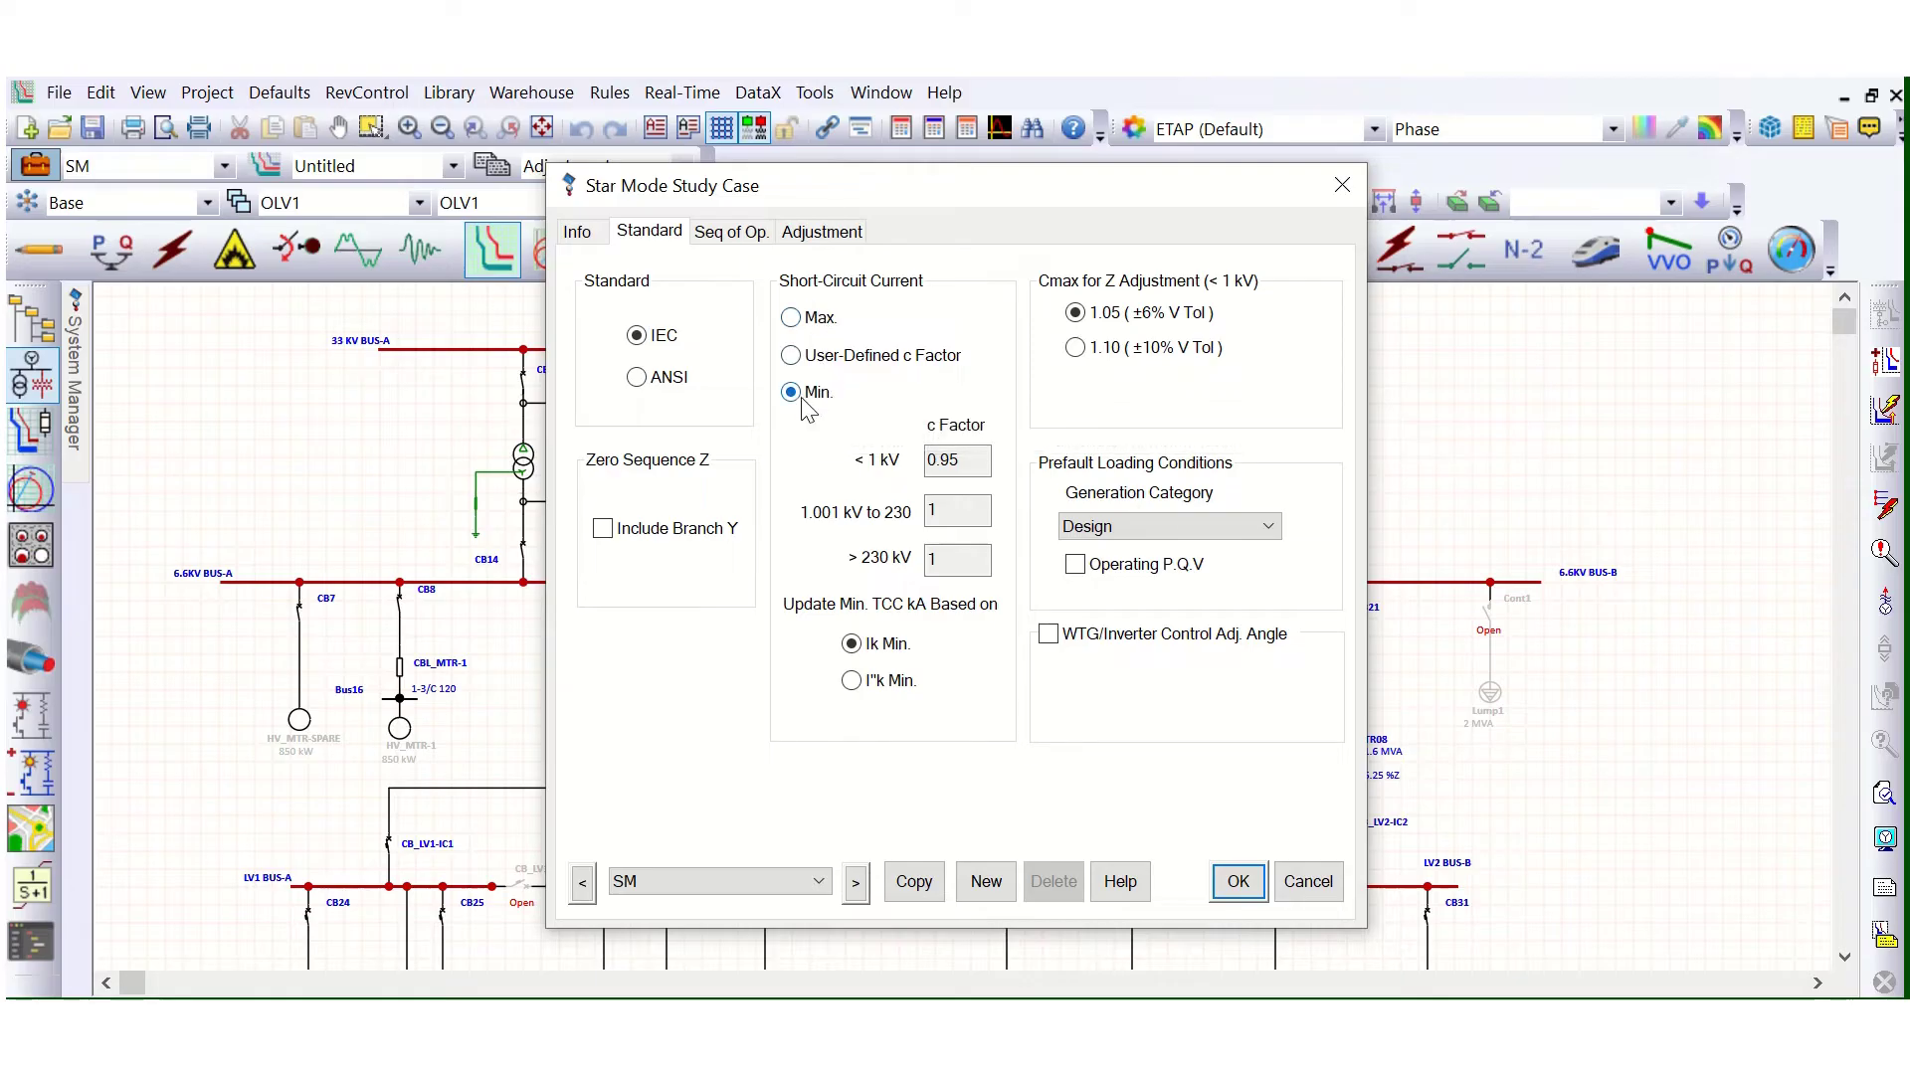
click(1237, 881)
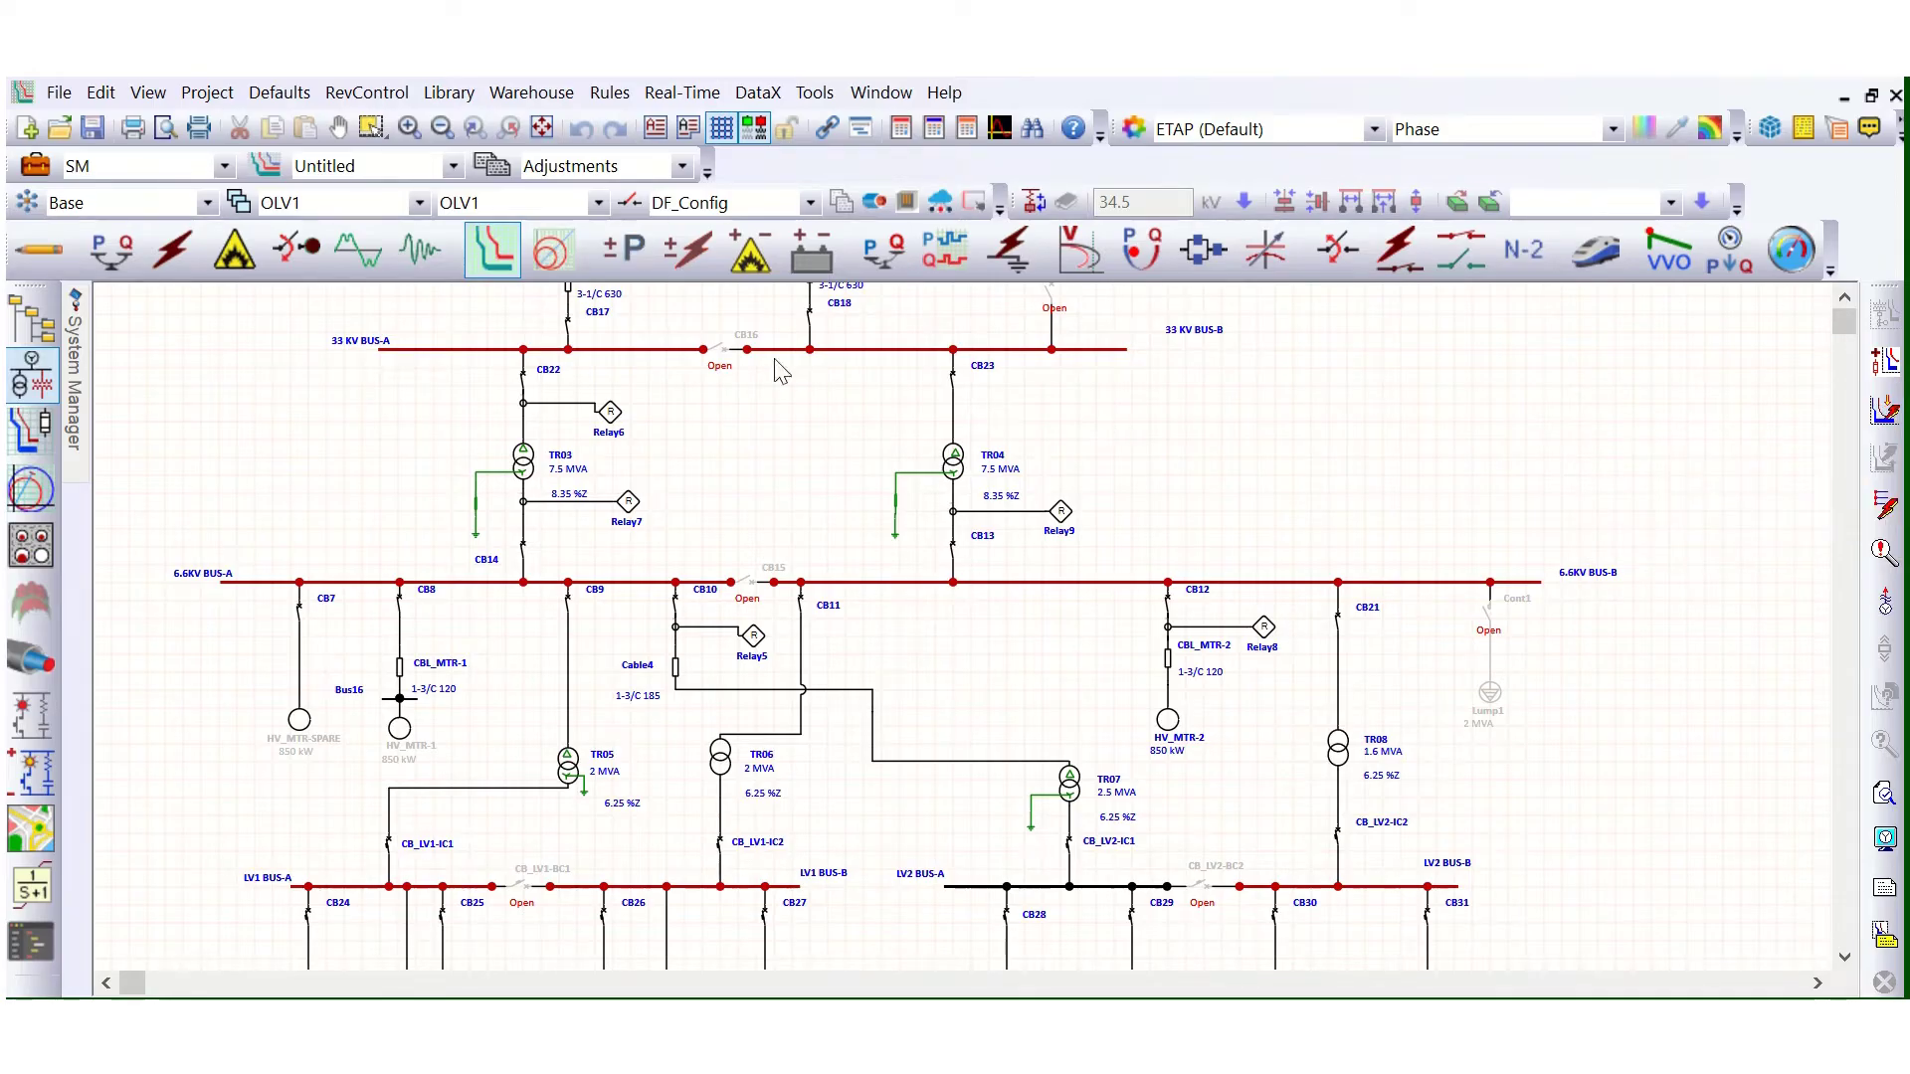
click(35, 165)
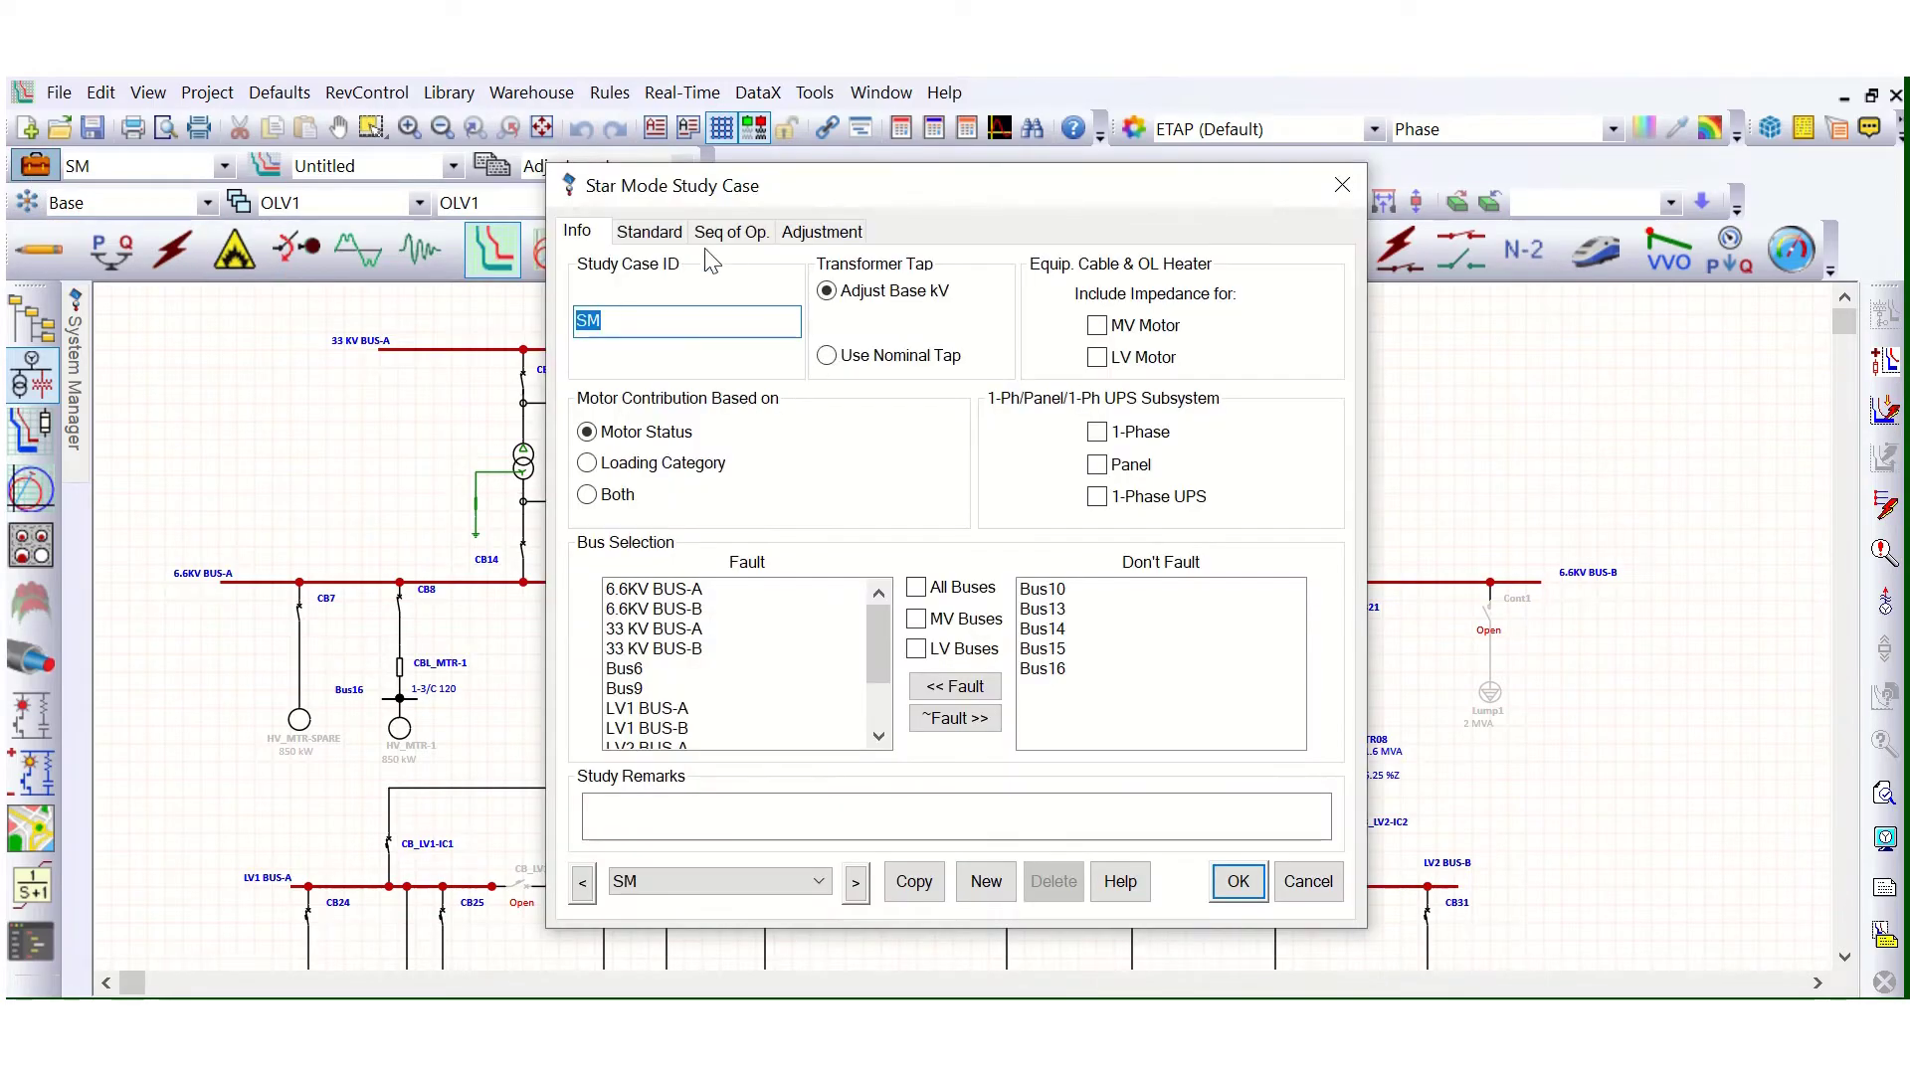
click(661, 237)
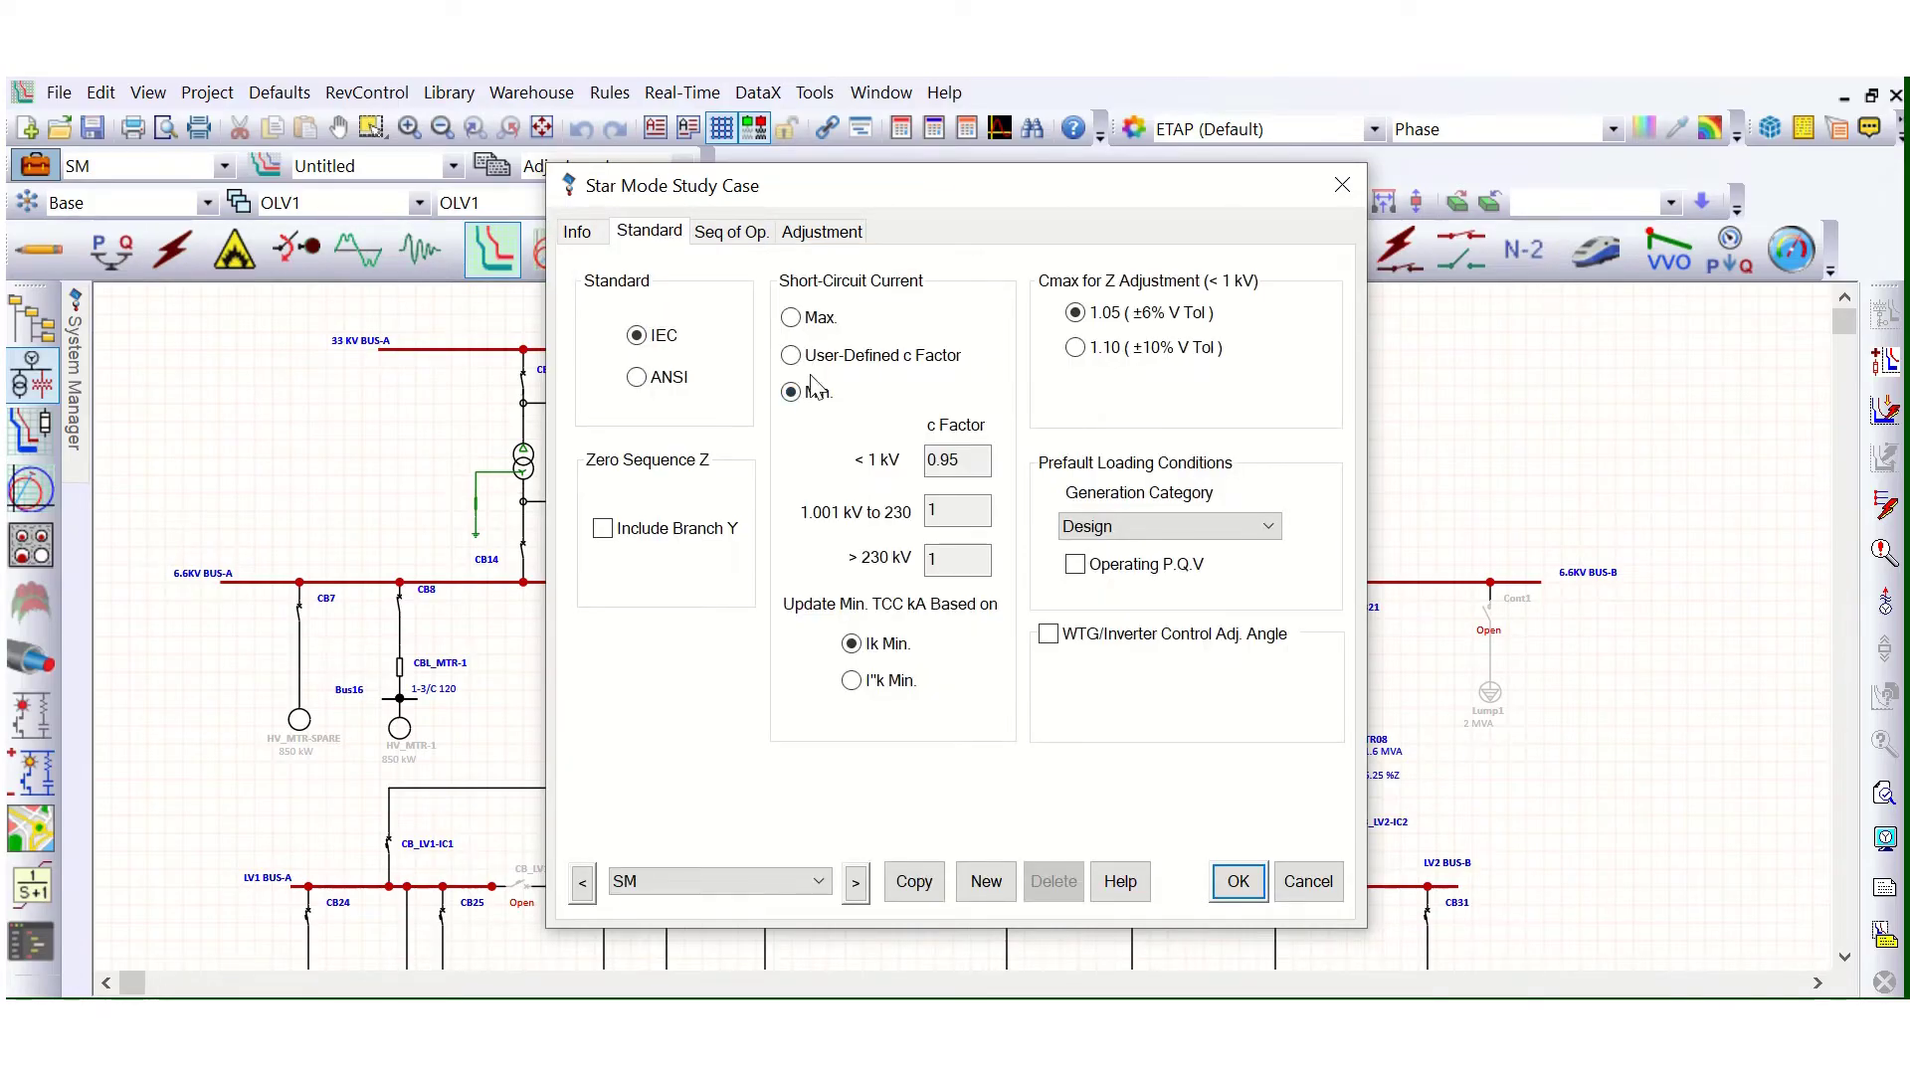
click(1237, 882)
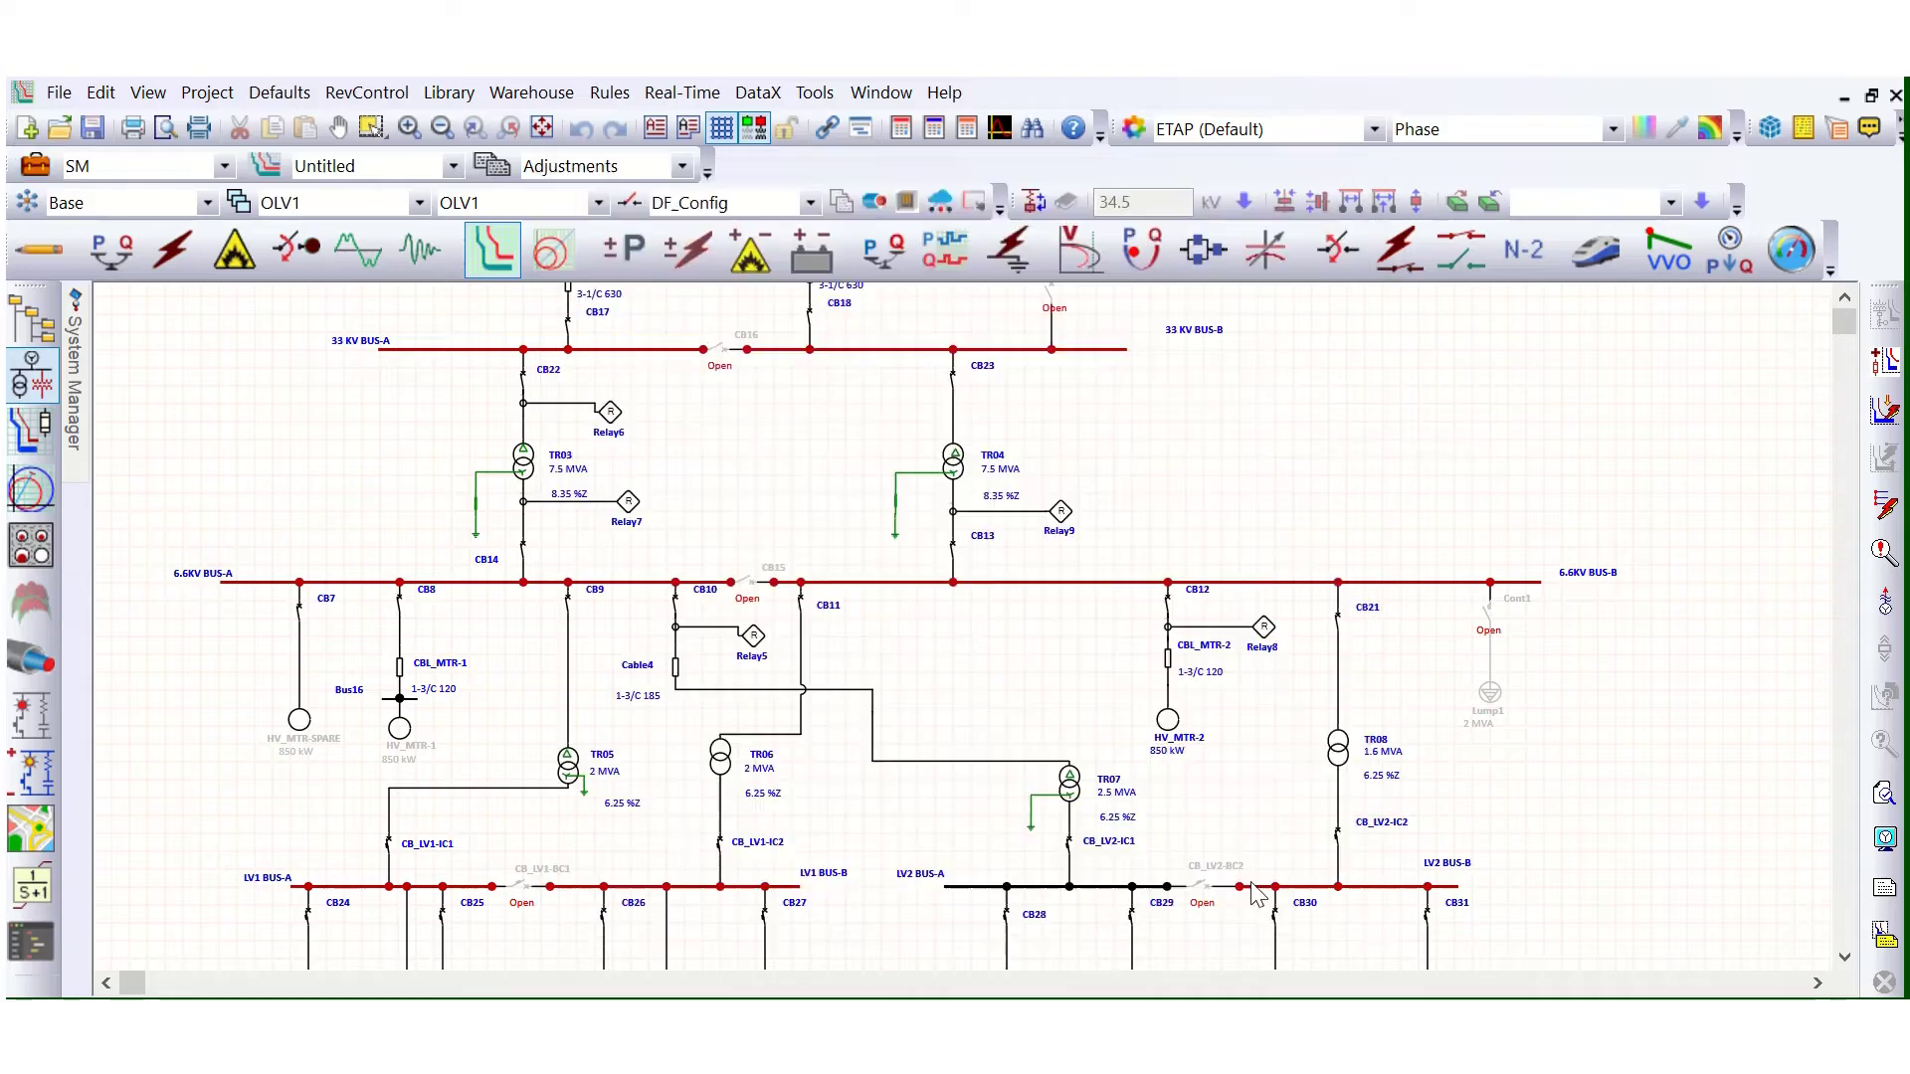
click(1882, 416)
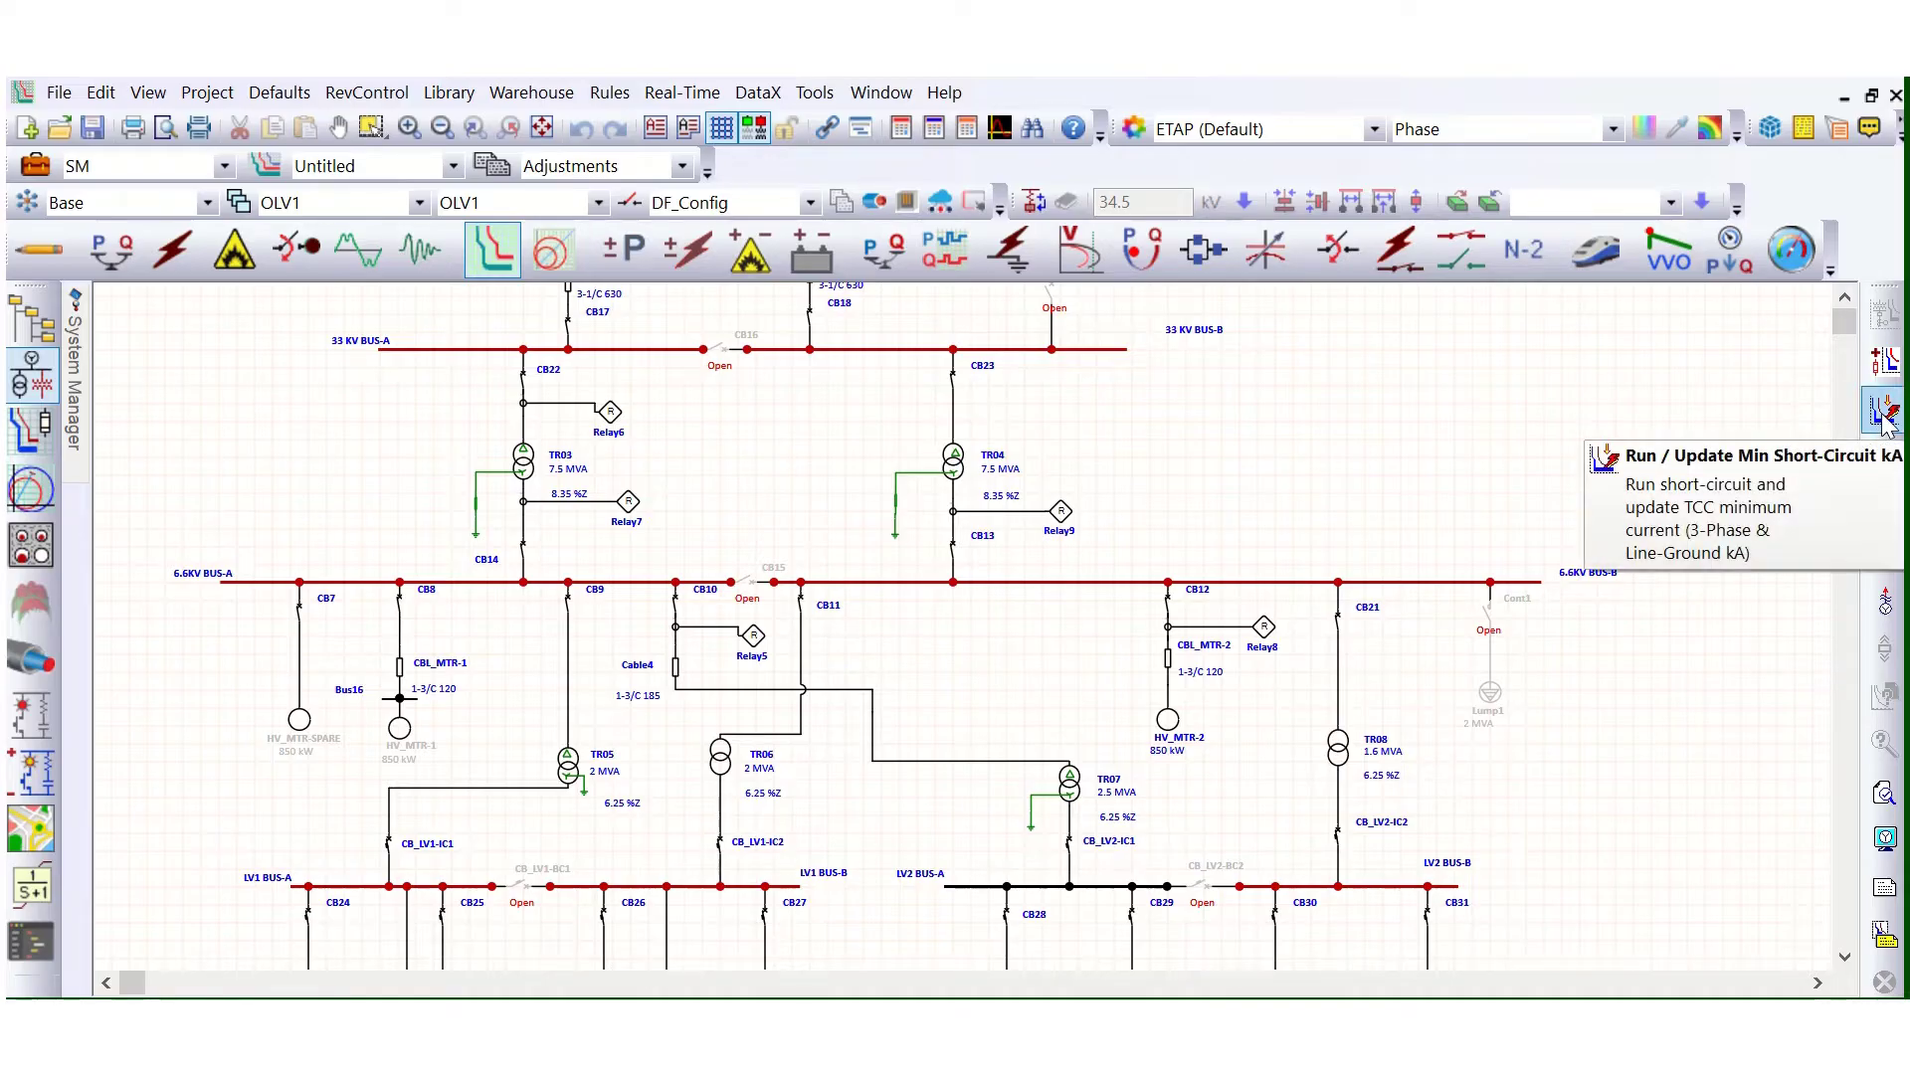
click(34, 166)
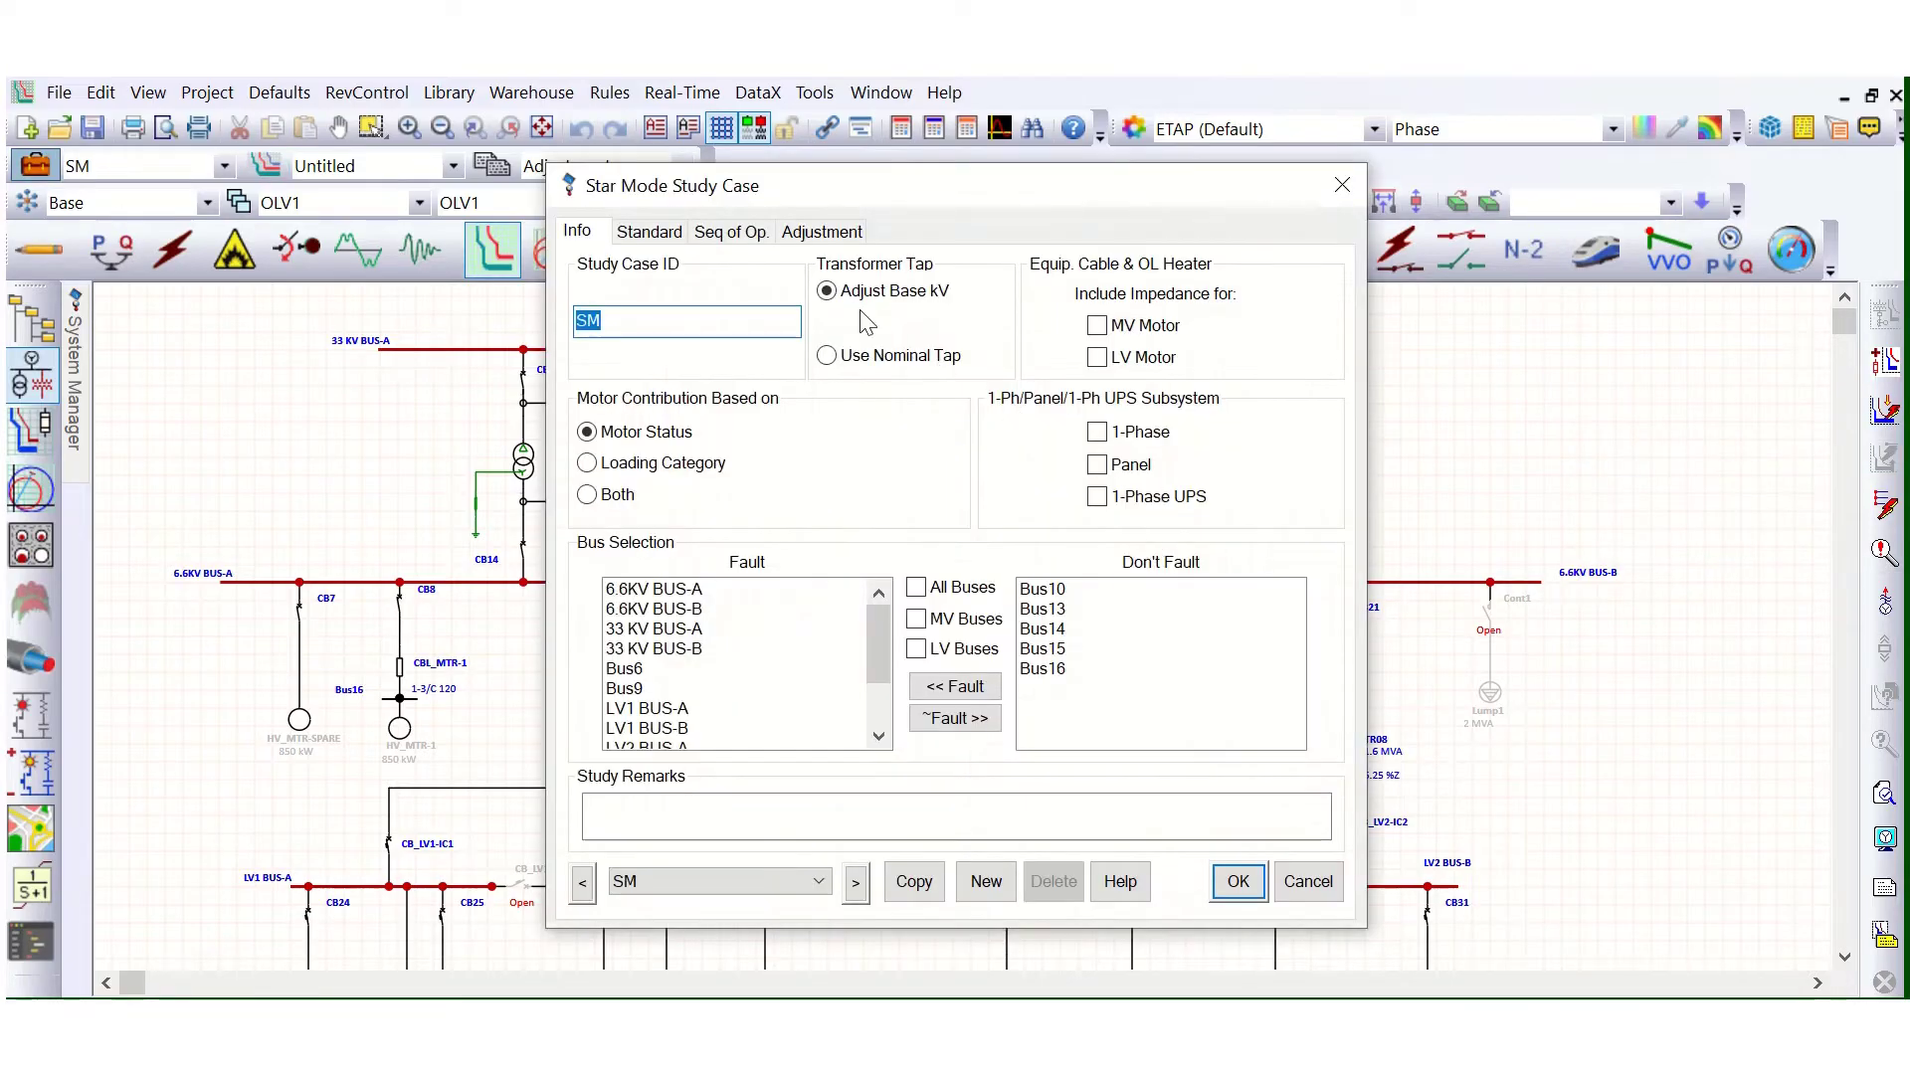
click(661, 229)
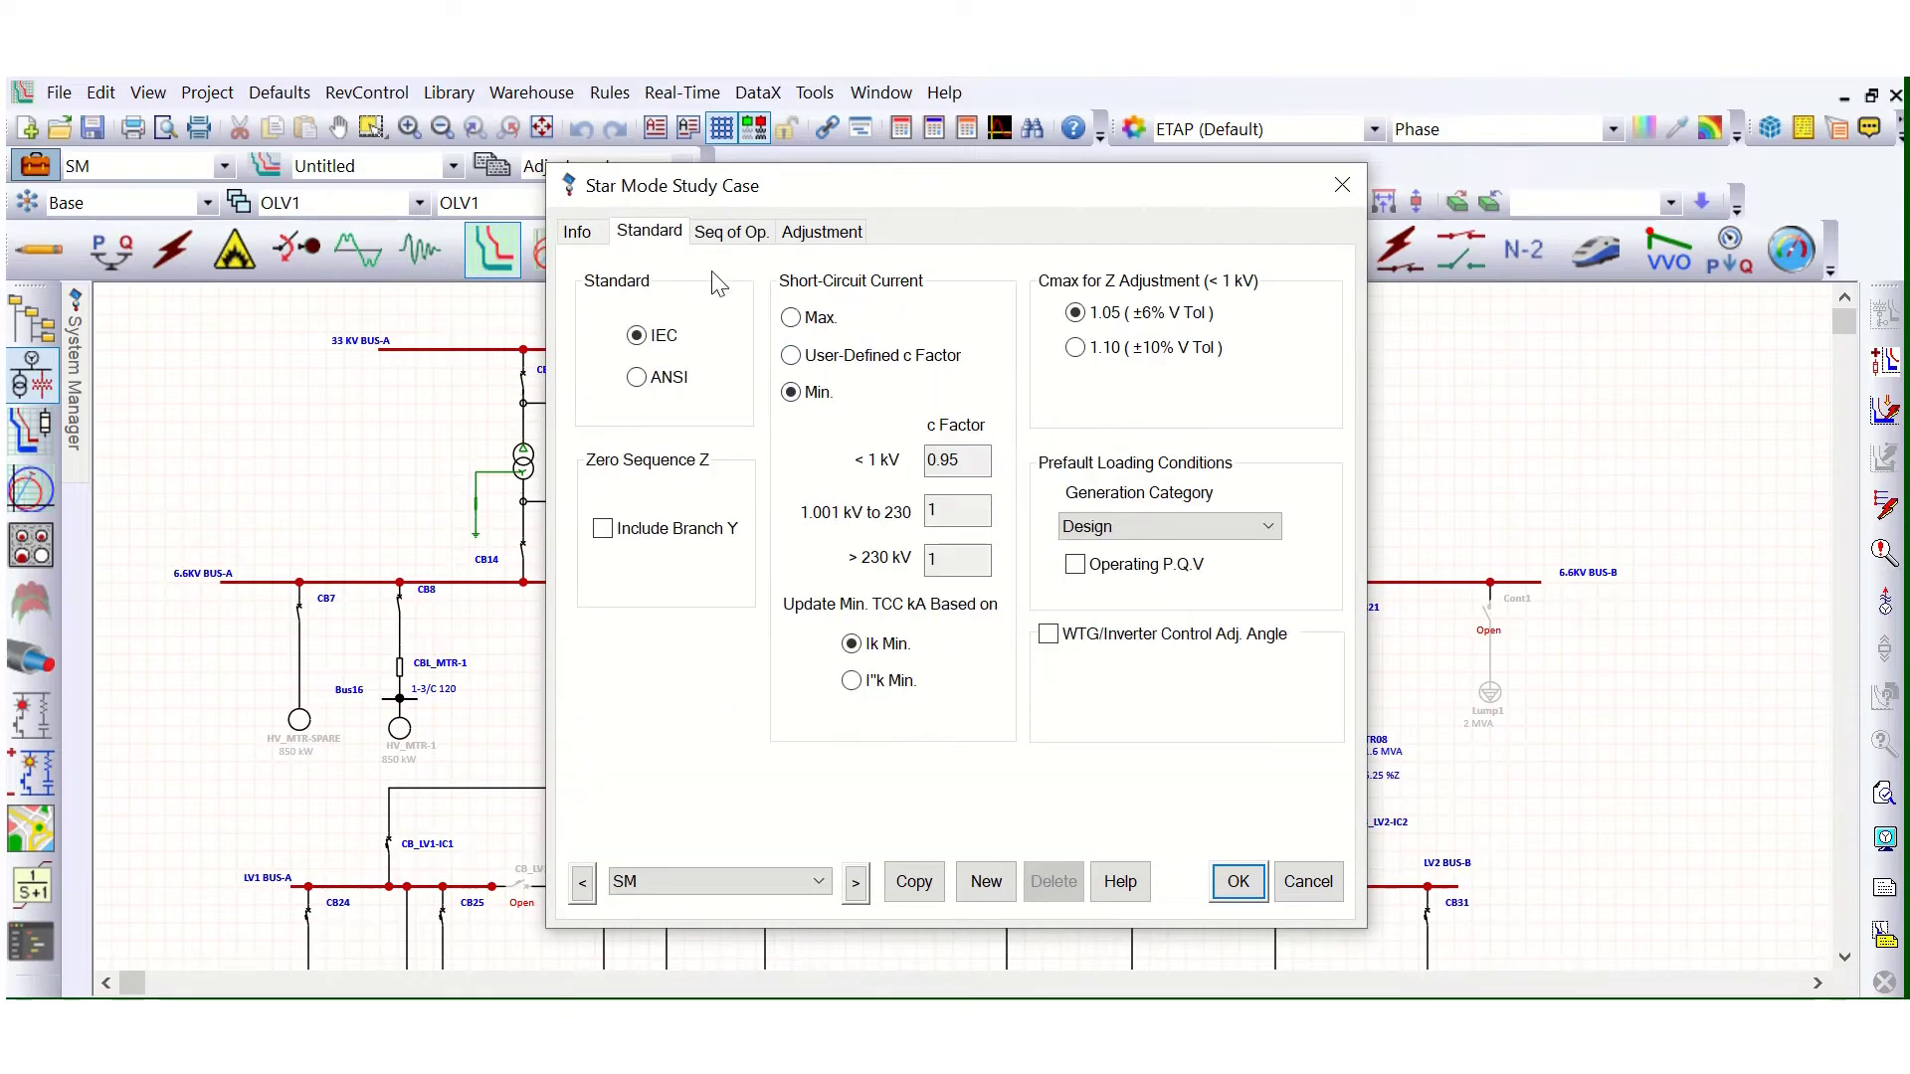
click(791, 319)
click(1237, 881)
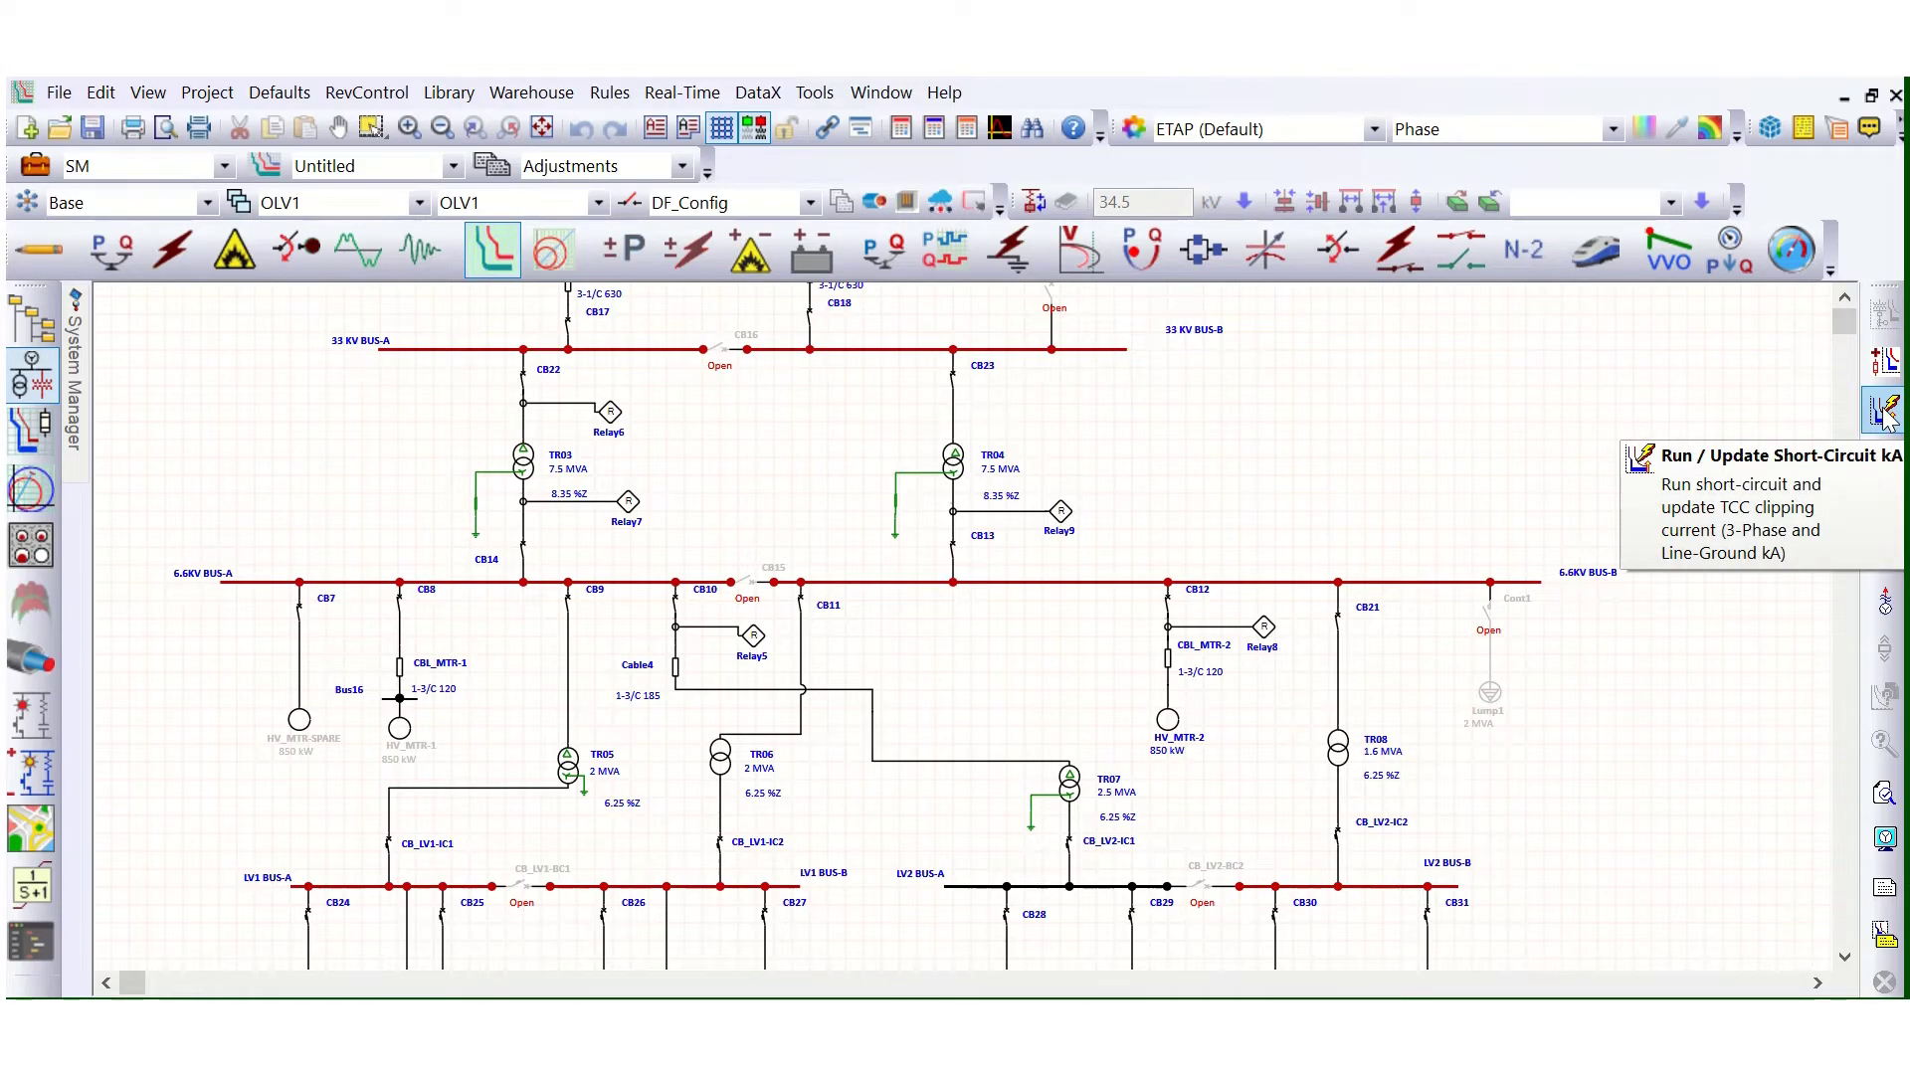
click(40, 169)
click(651, 233)
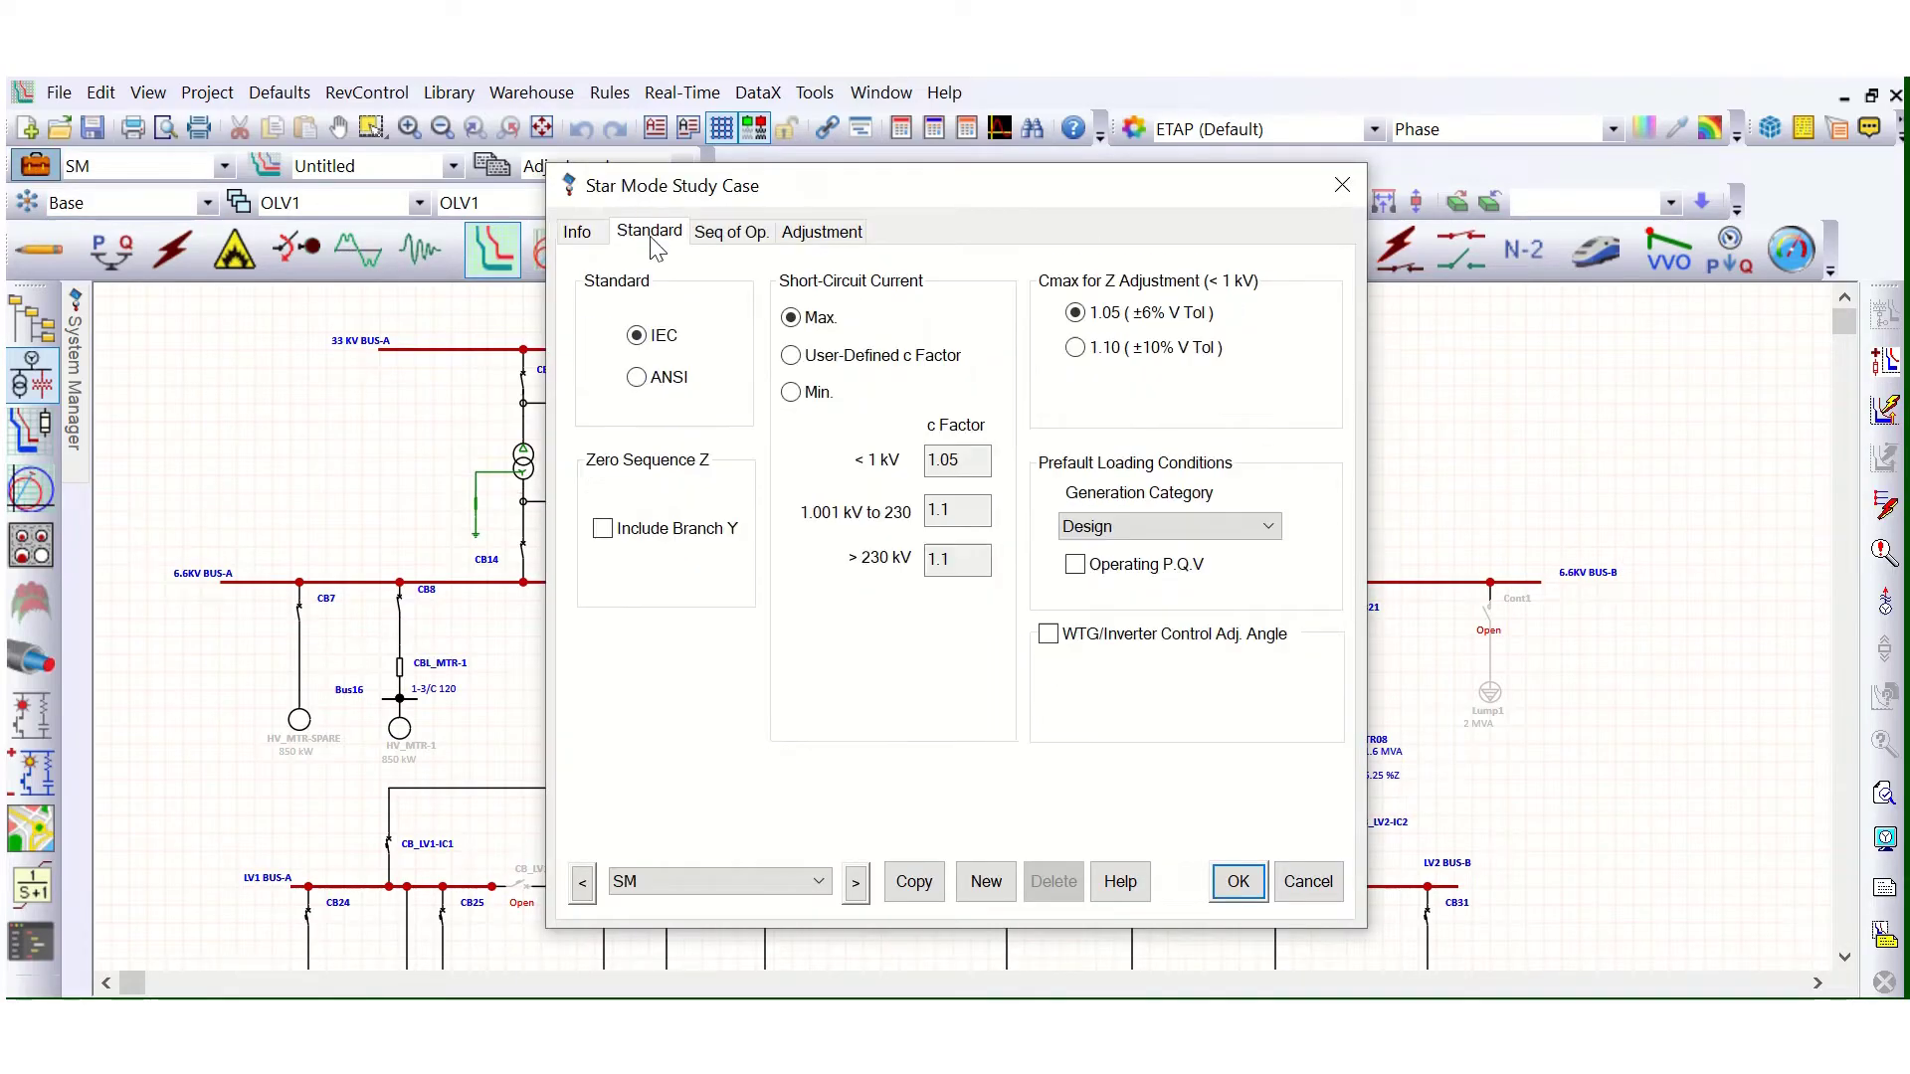
click(802, 394)
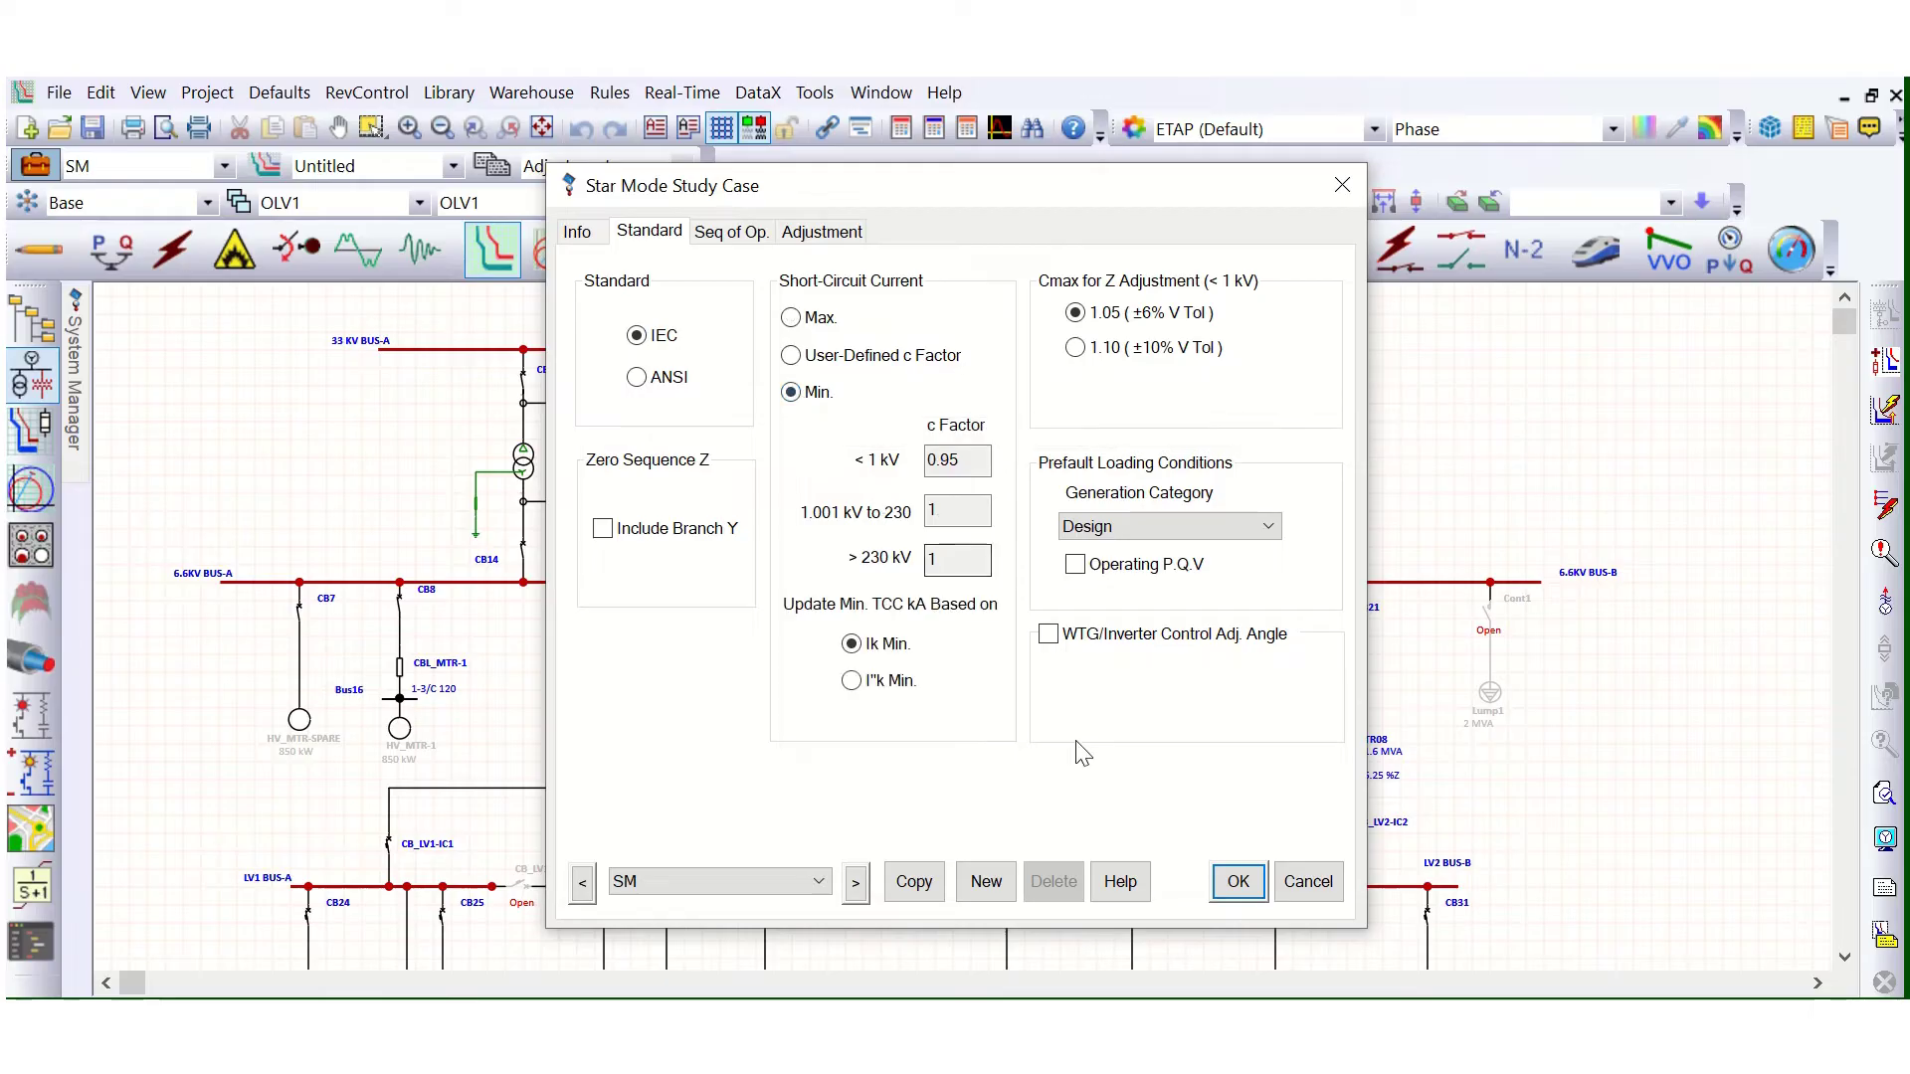
click(1238, 883)
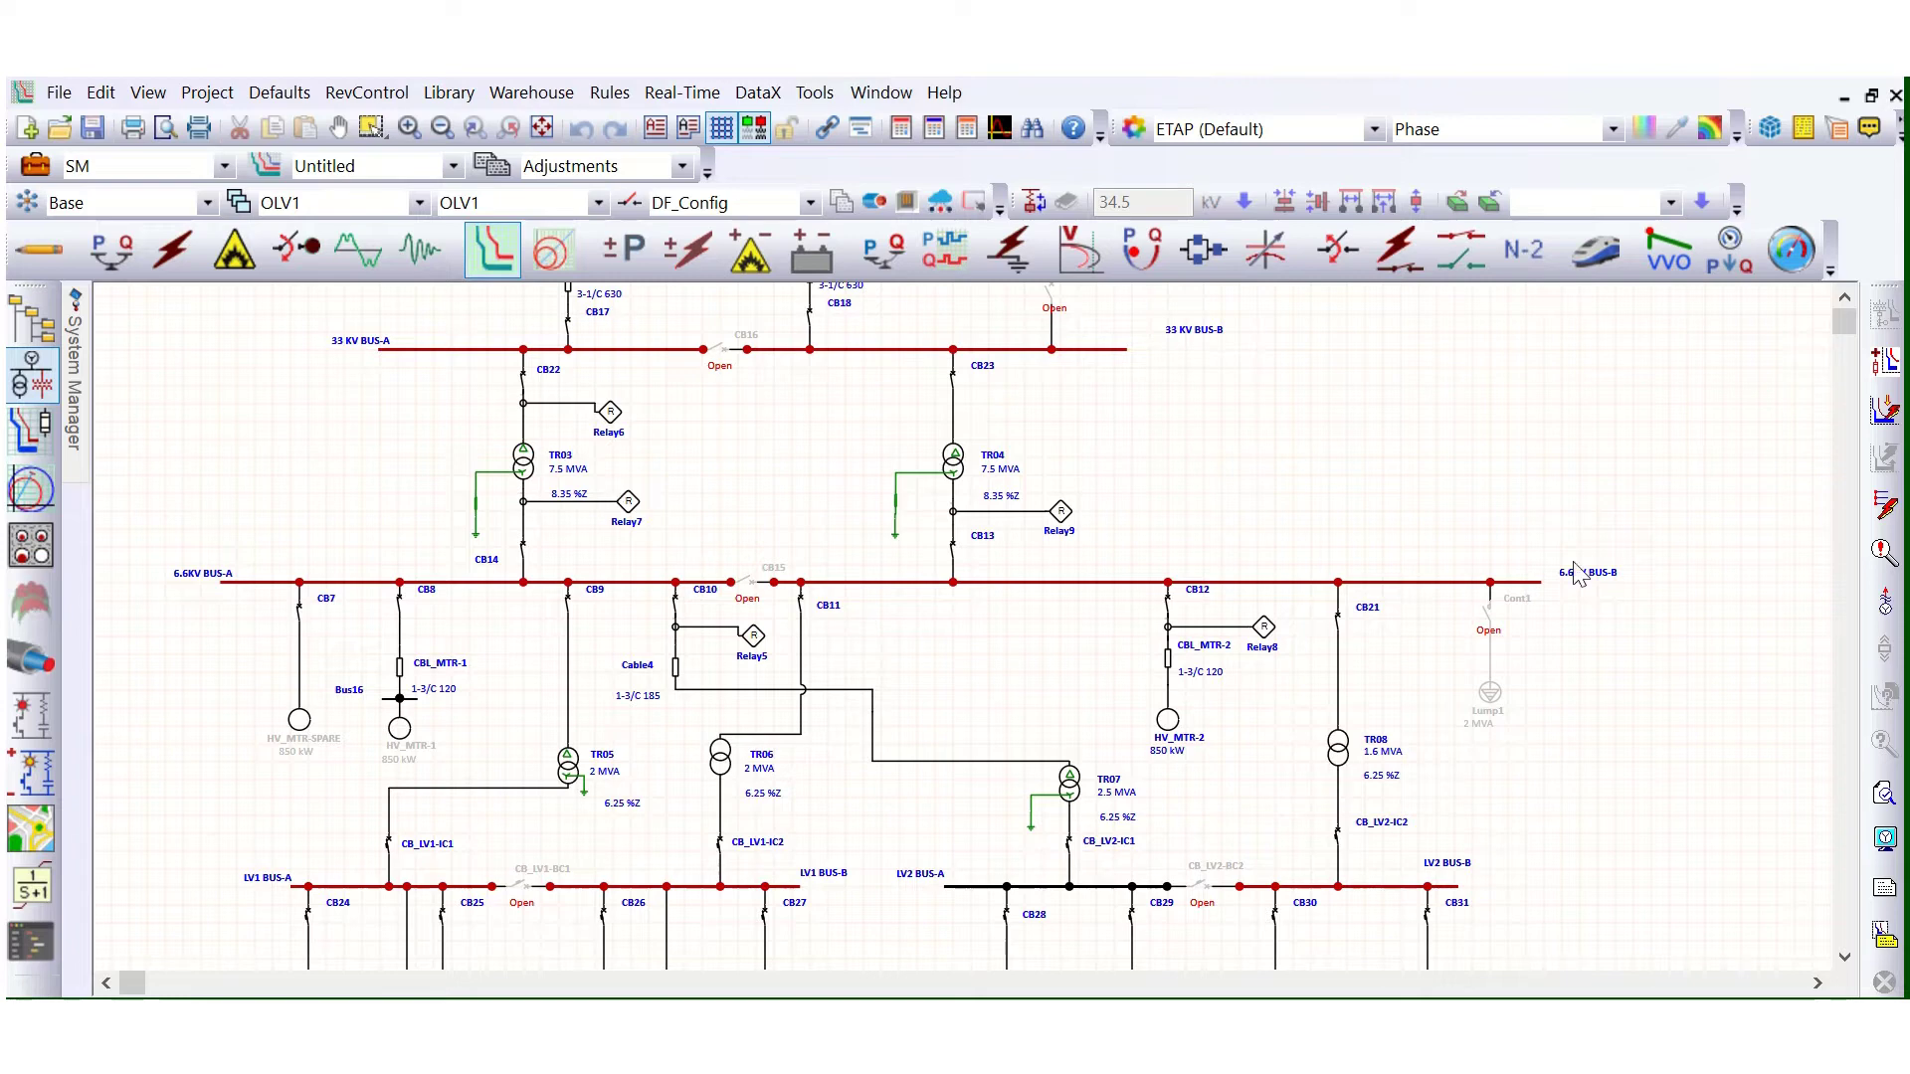
Step: Run Update Min Short-Circuit kA, then open the Star17 TCC view
click(1883, 417)
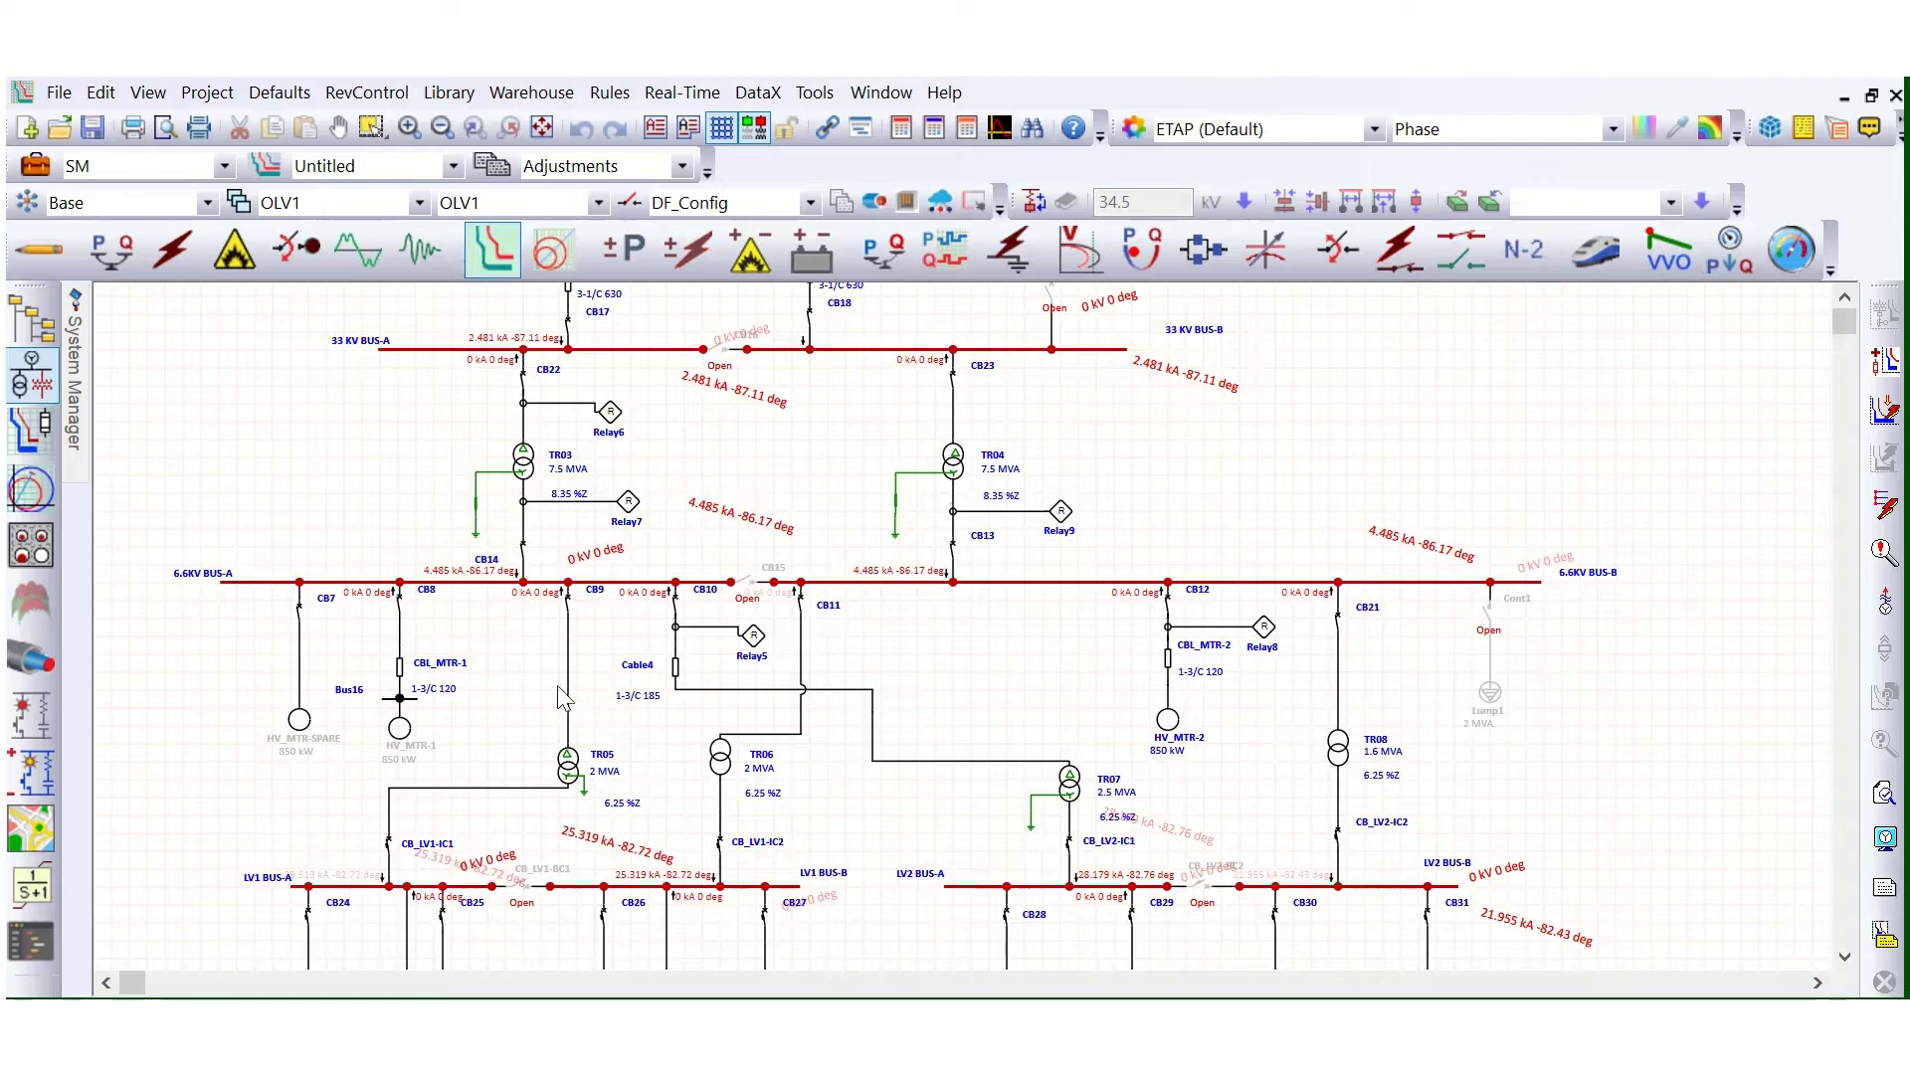
click(52, 447)
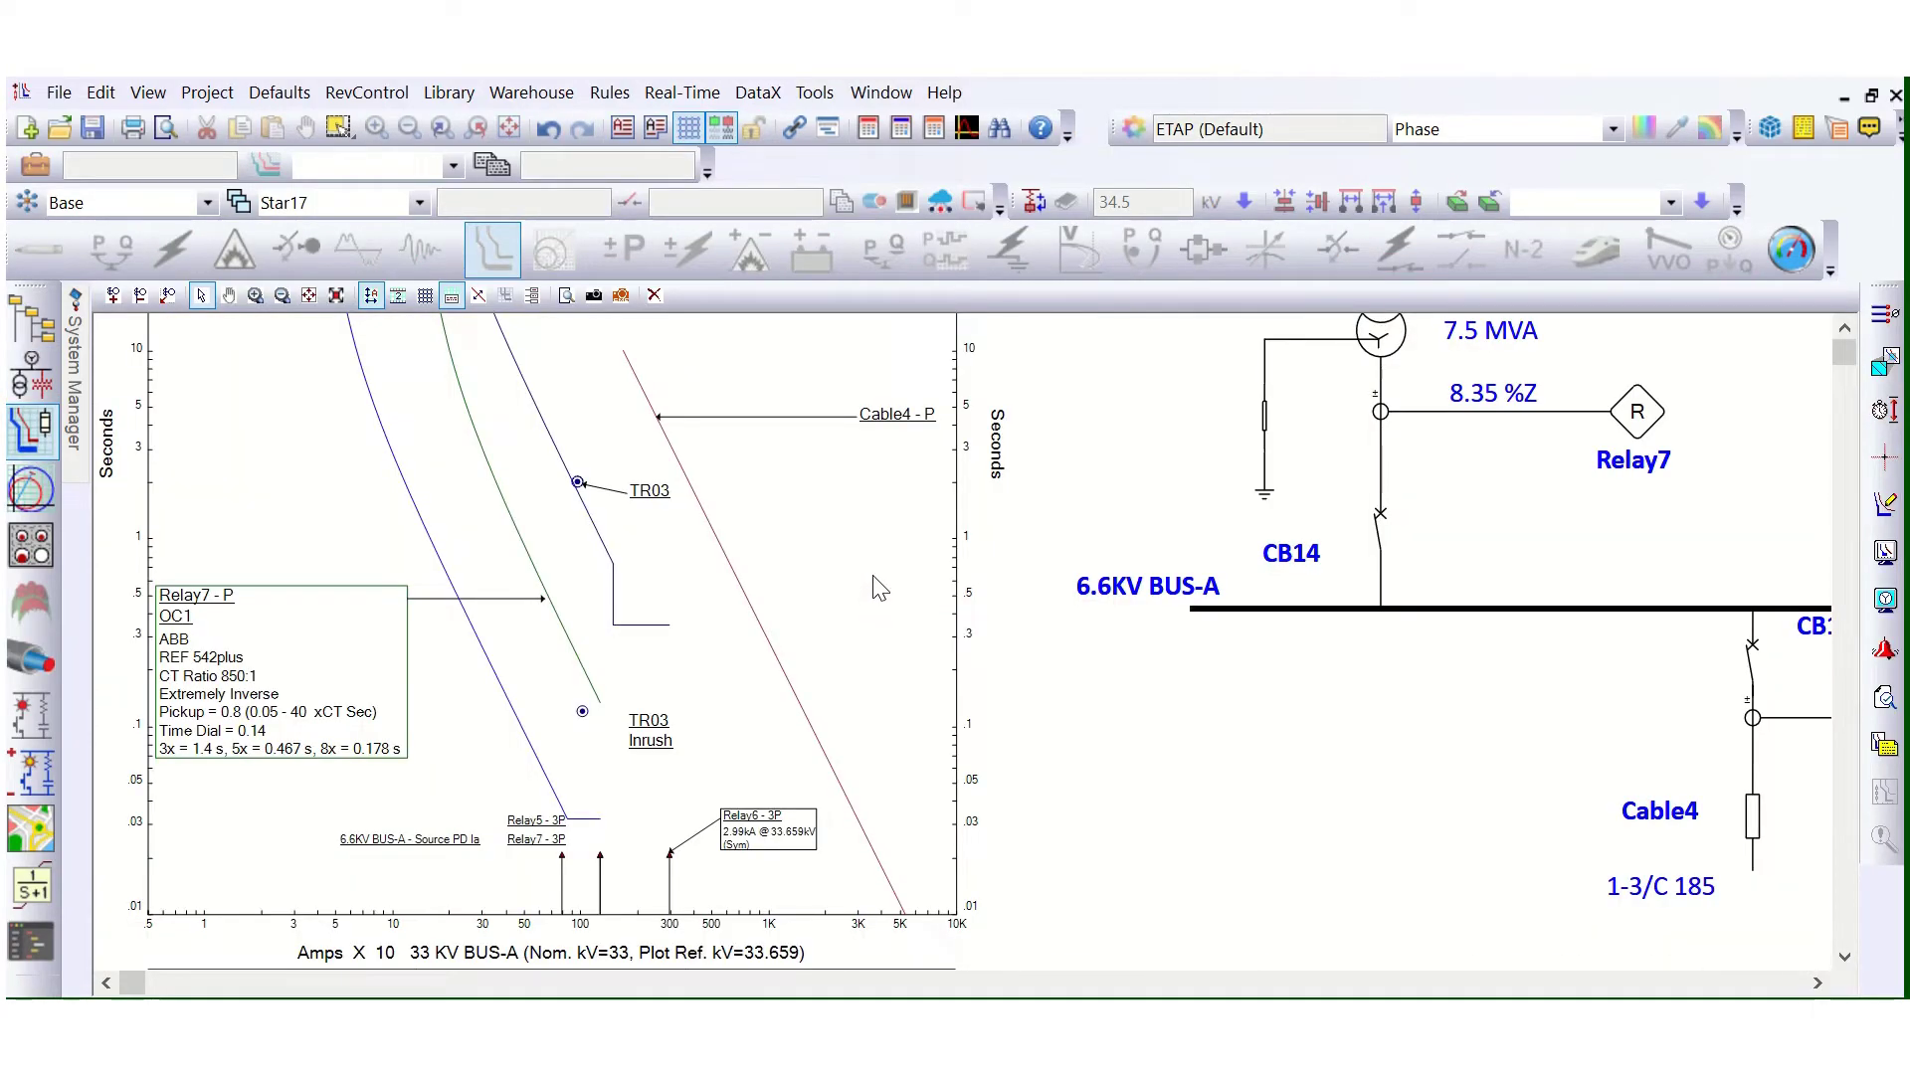
Step: Open Relay6's TCC kA page from its 3P label, review the 2.48 kA minimum, and close
scroll(878, 587, down, 3)
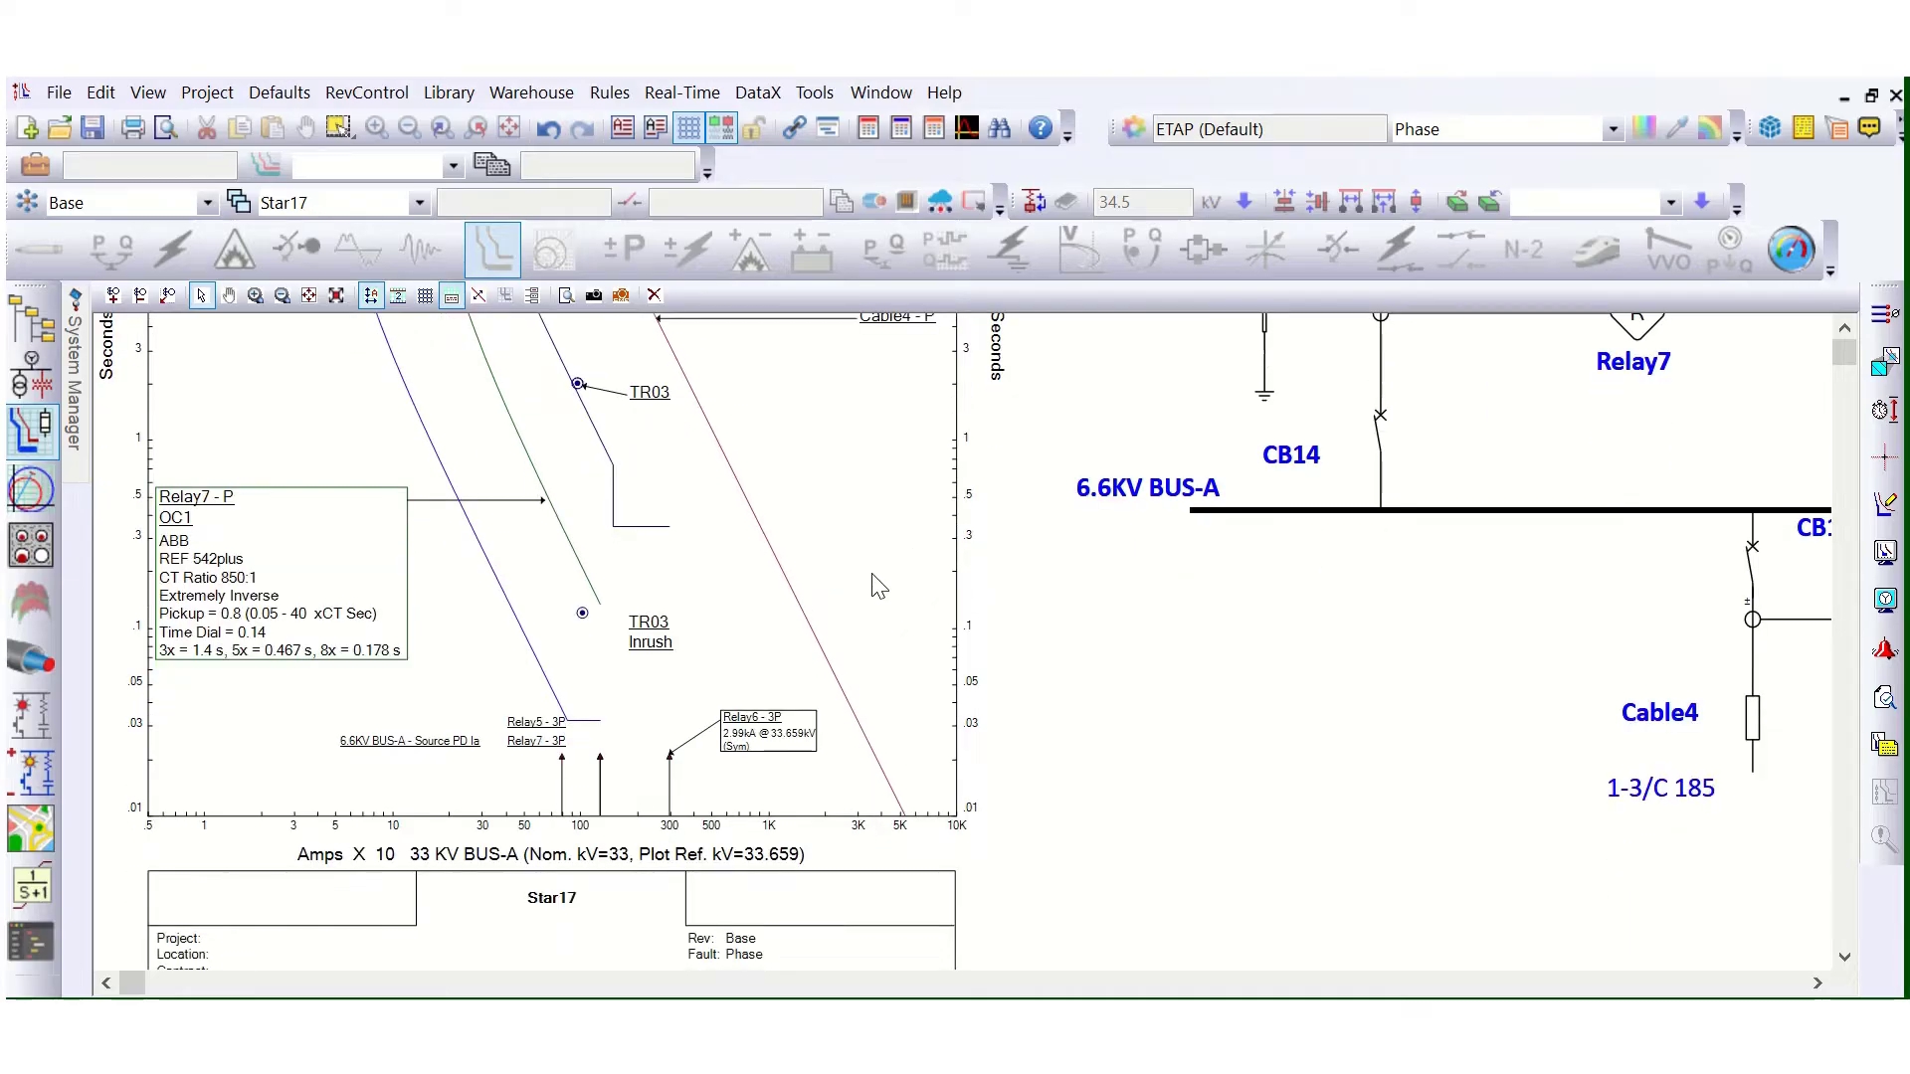
click(753, 729)
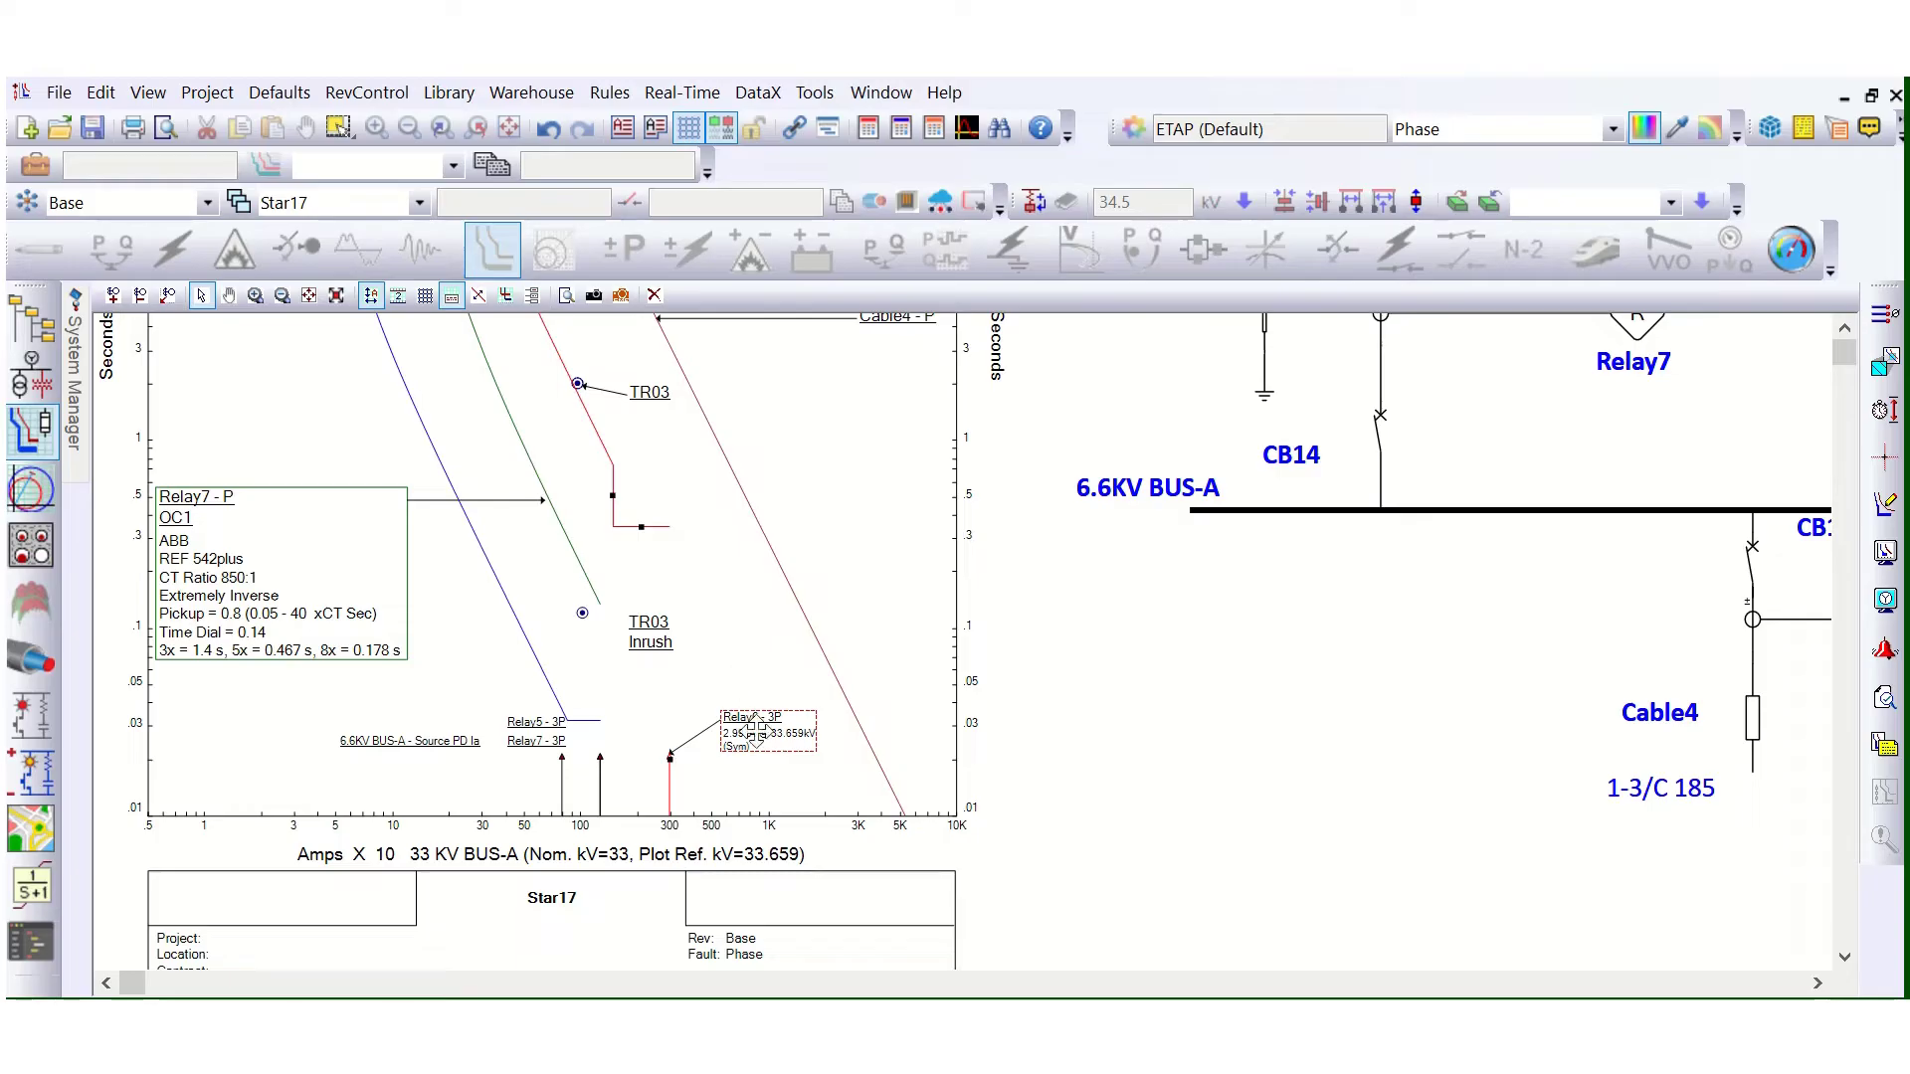
double_click(756, 731)
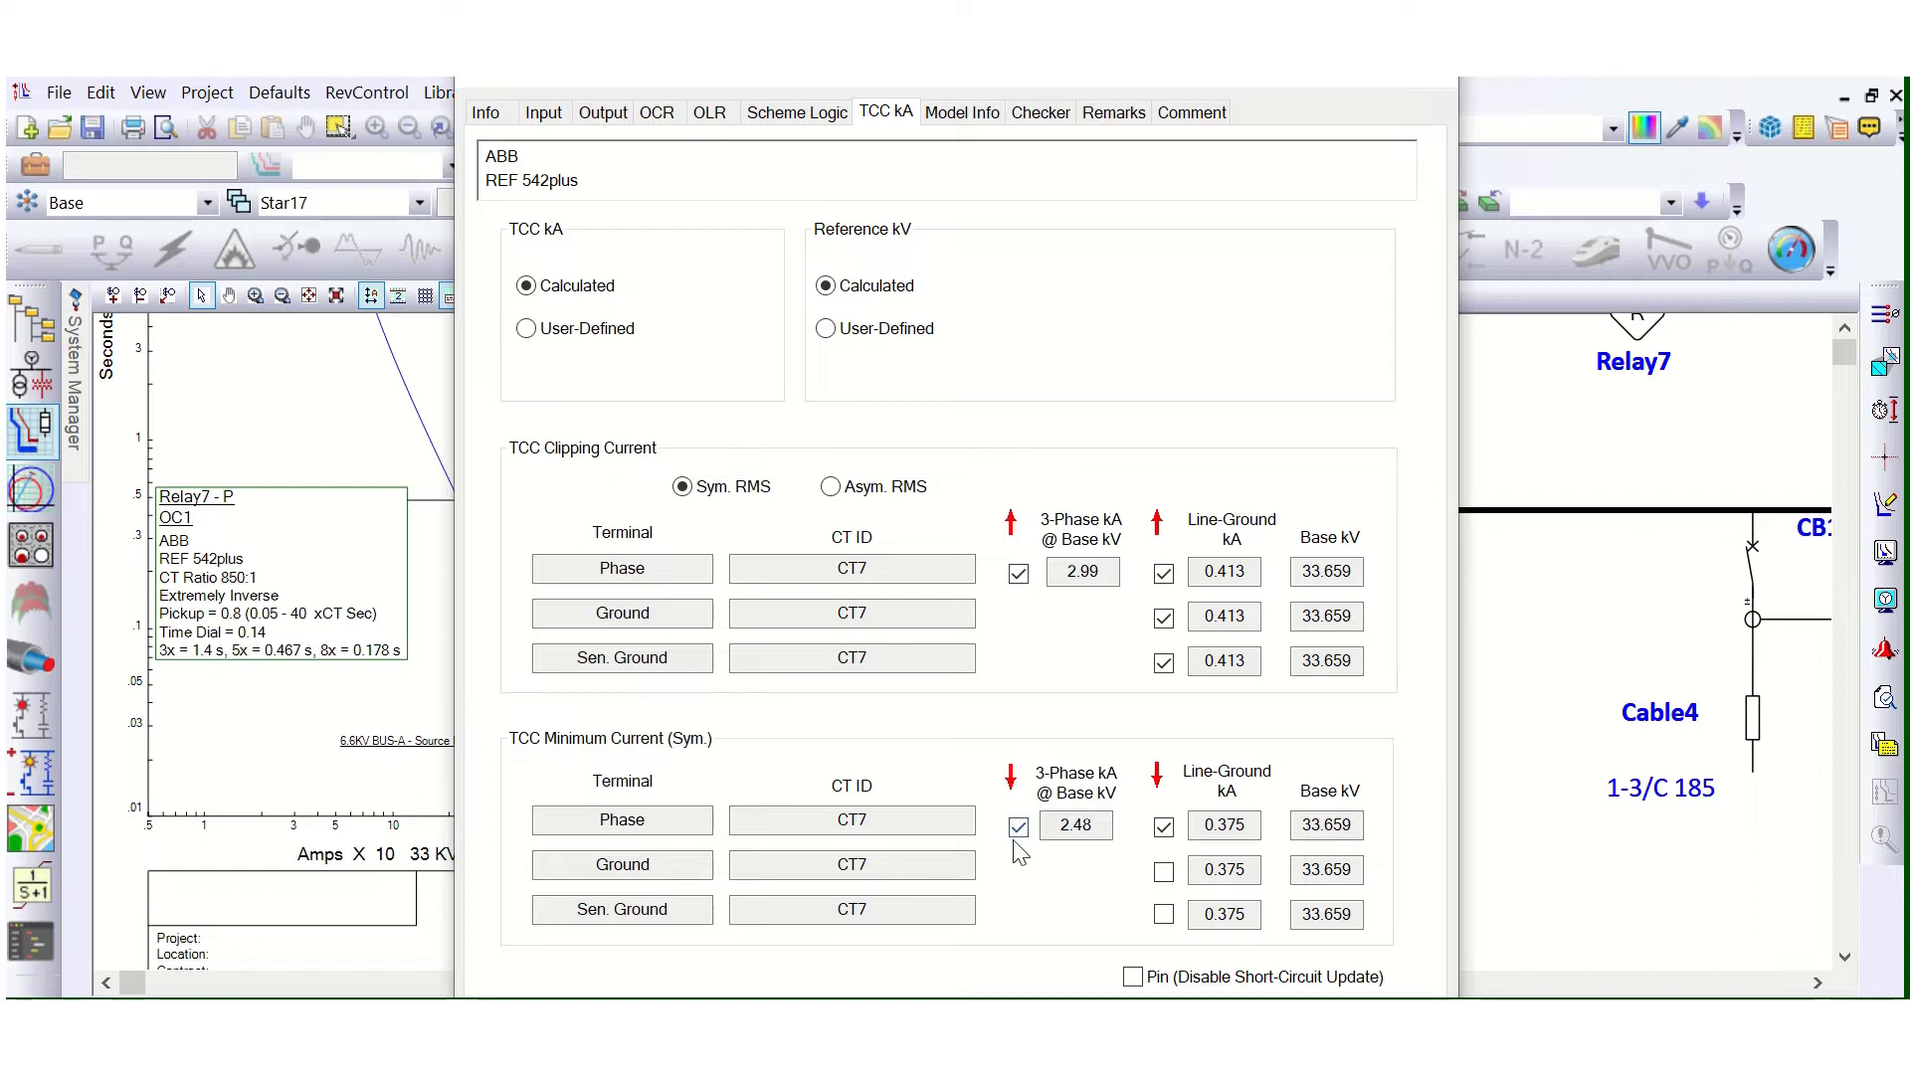
drag(1098, 826, 1050, 829)
click(1107, 828)
drag(1109, 826, 1057, 828)
click(1104, 826)
drag(1098, 826, 1048, 827)
drag(1105, 825, 1044, 826)
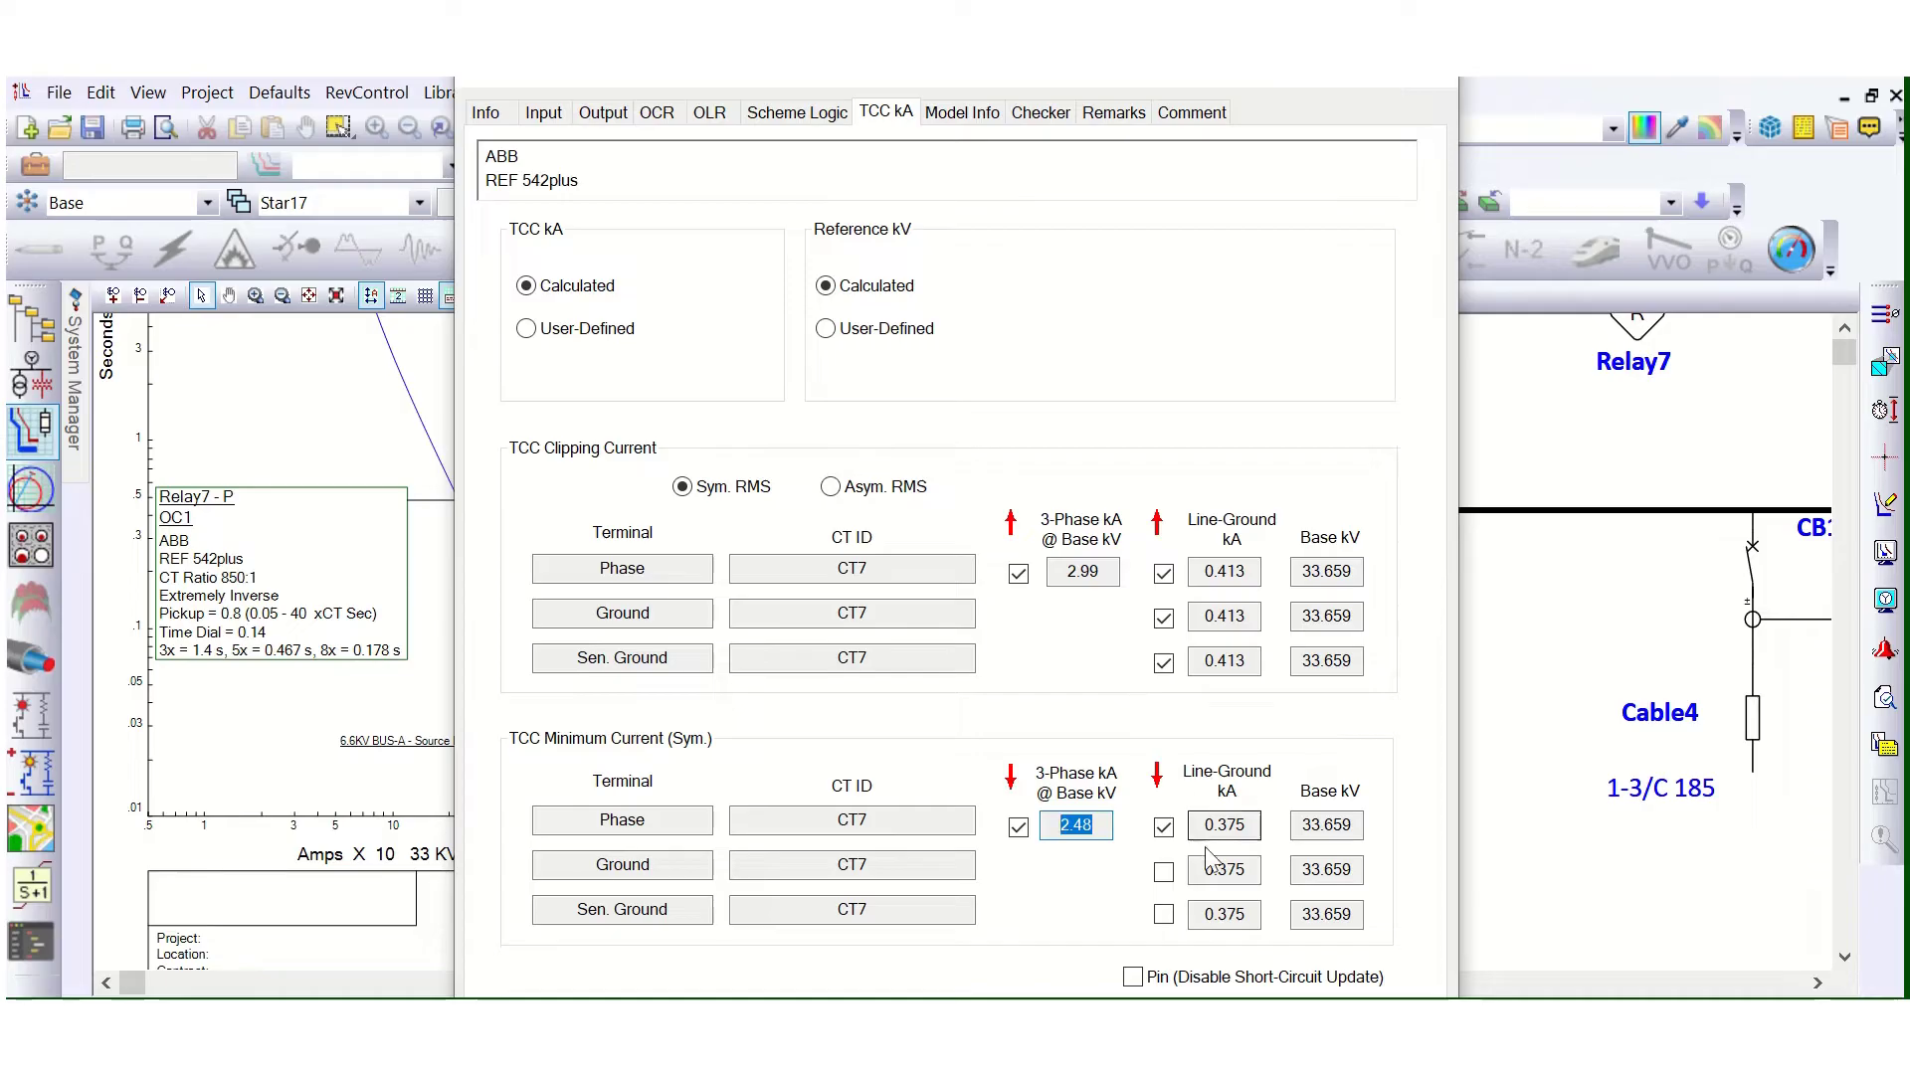
key(Return)
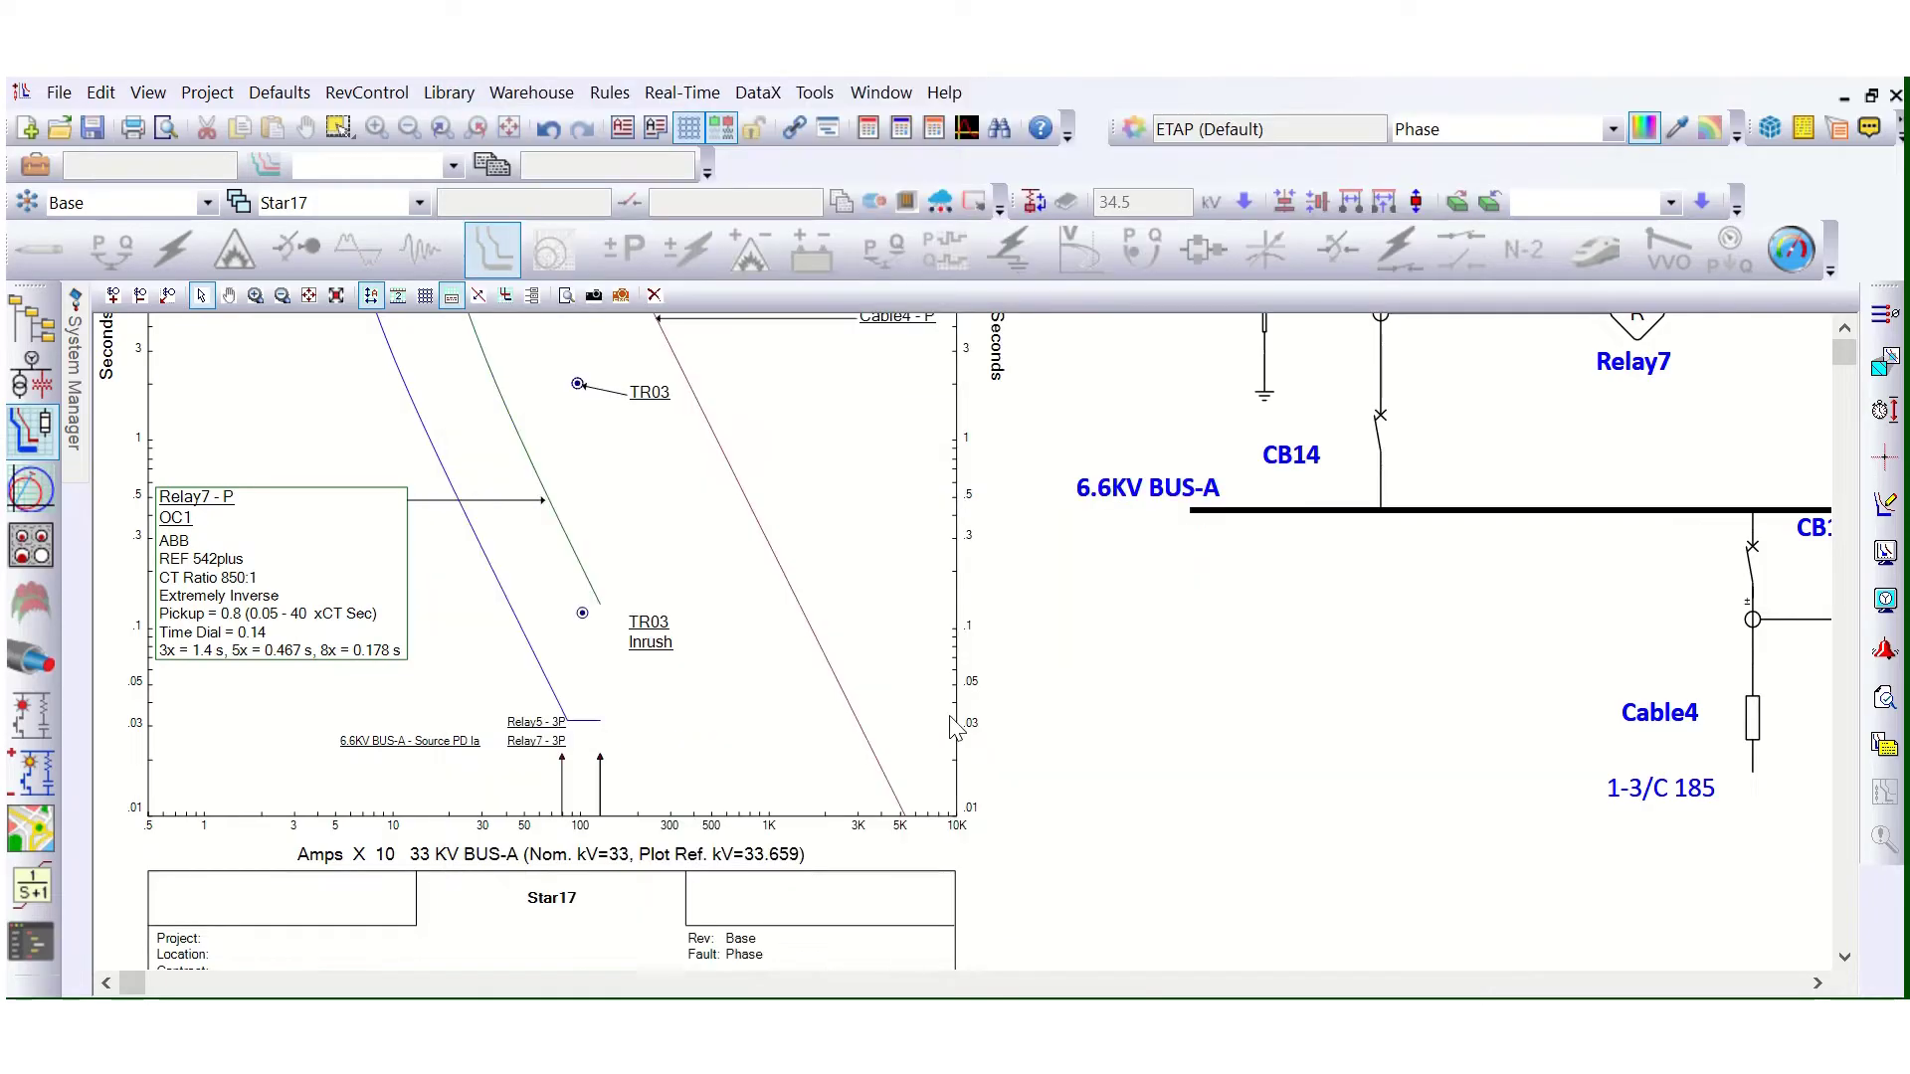
scroll(776, 711, up, 5)
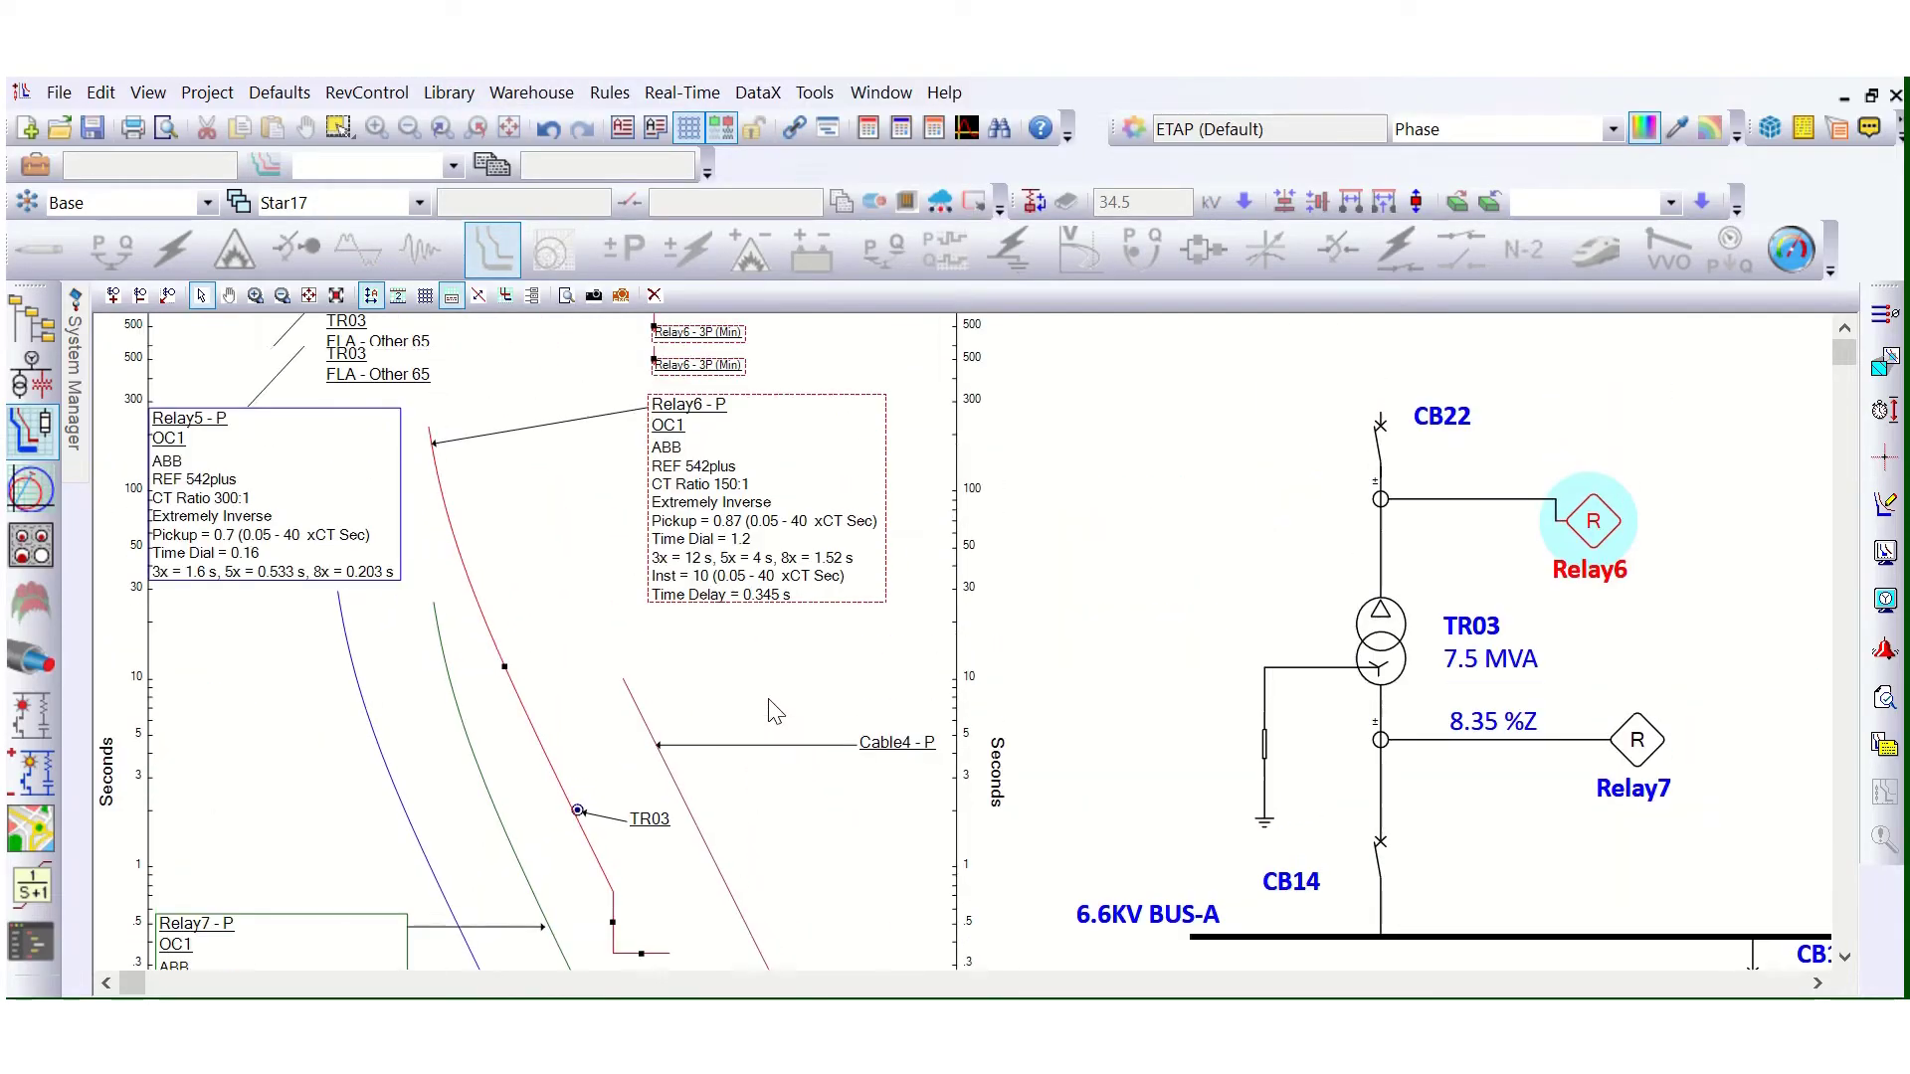
scroll(776, 712, up, 2)
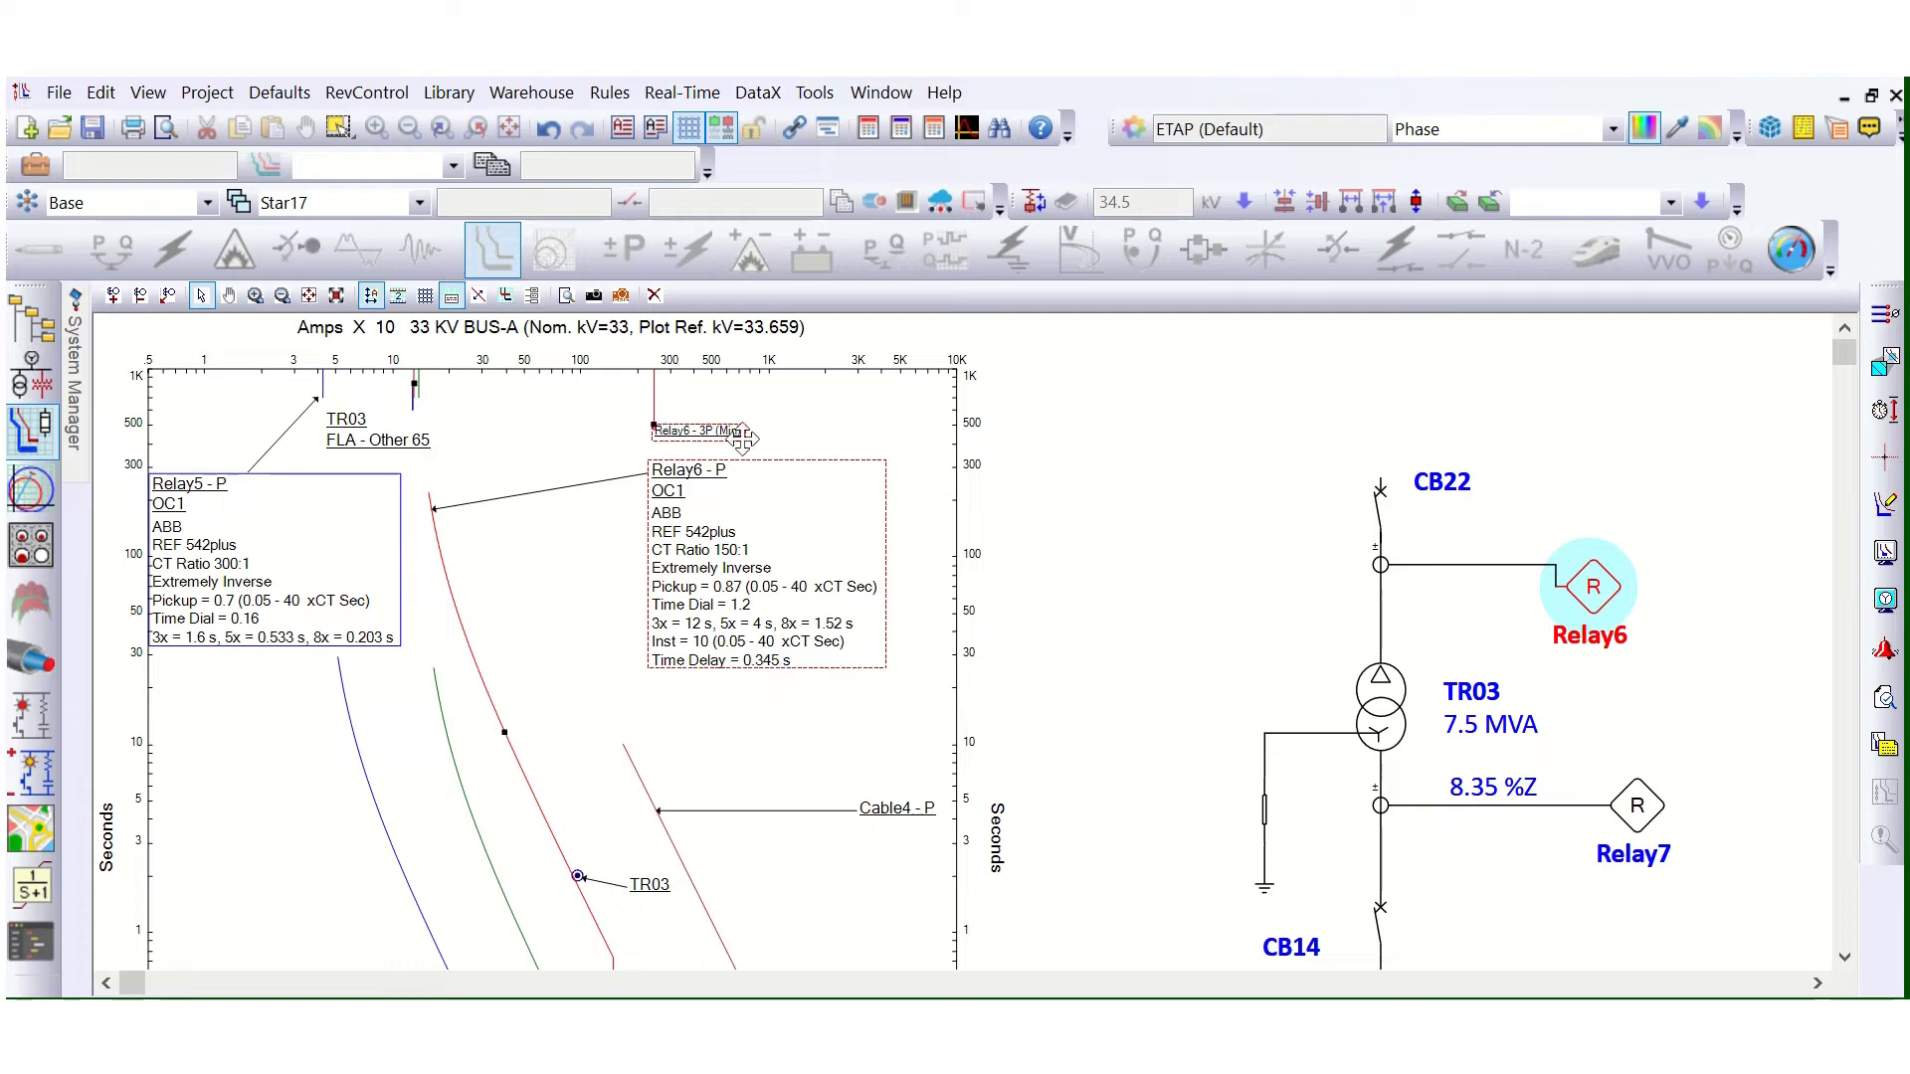
Step: Move the Relay6 - 3P (Min) label beside the curve and enable its setting, arrow and border
drag(741, 438, 777, 404)
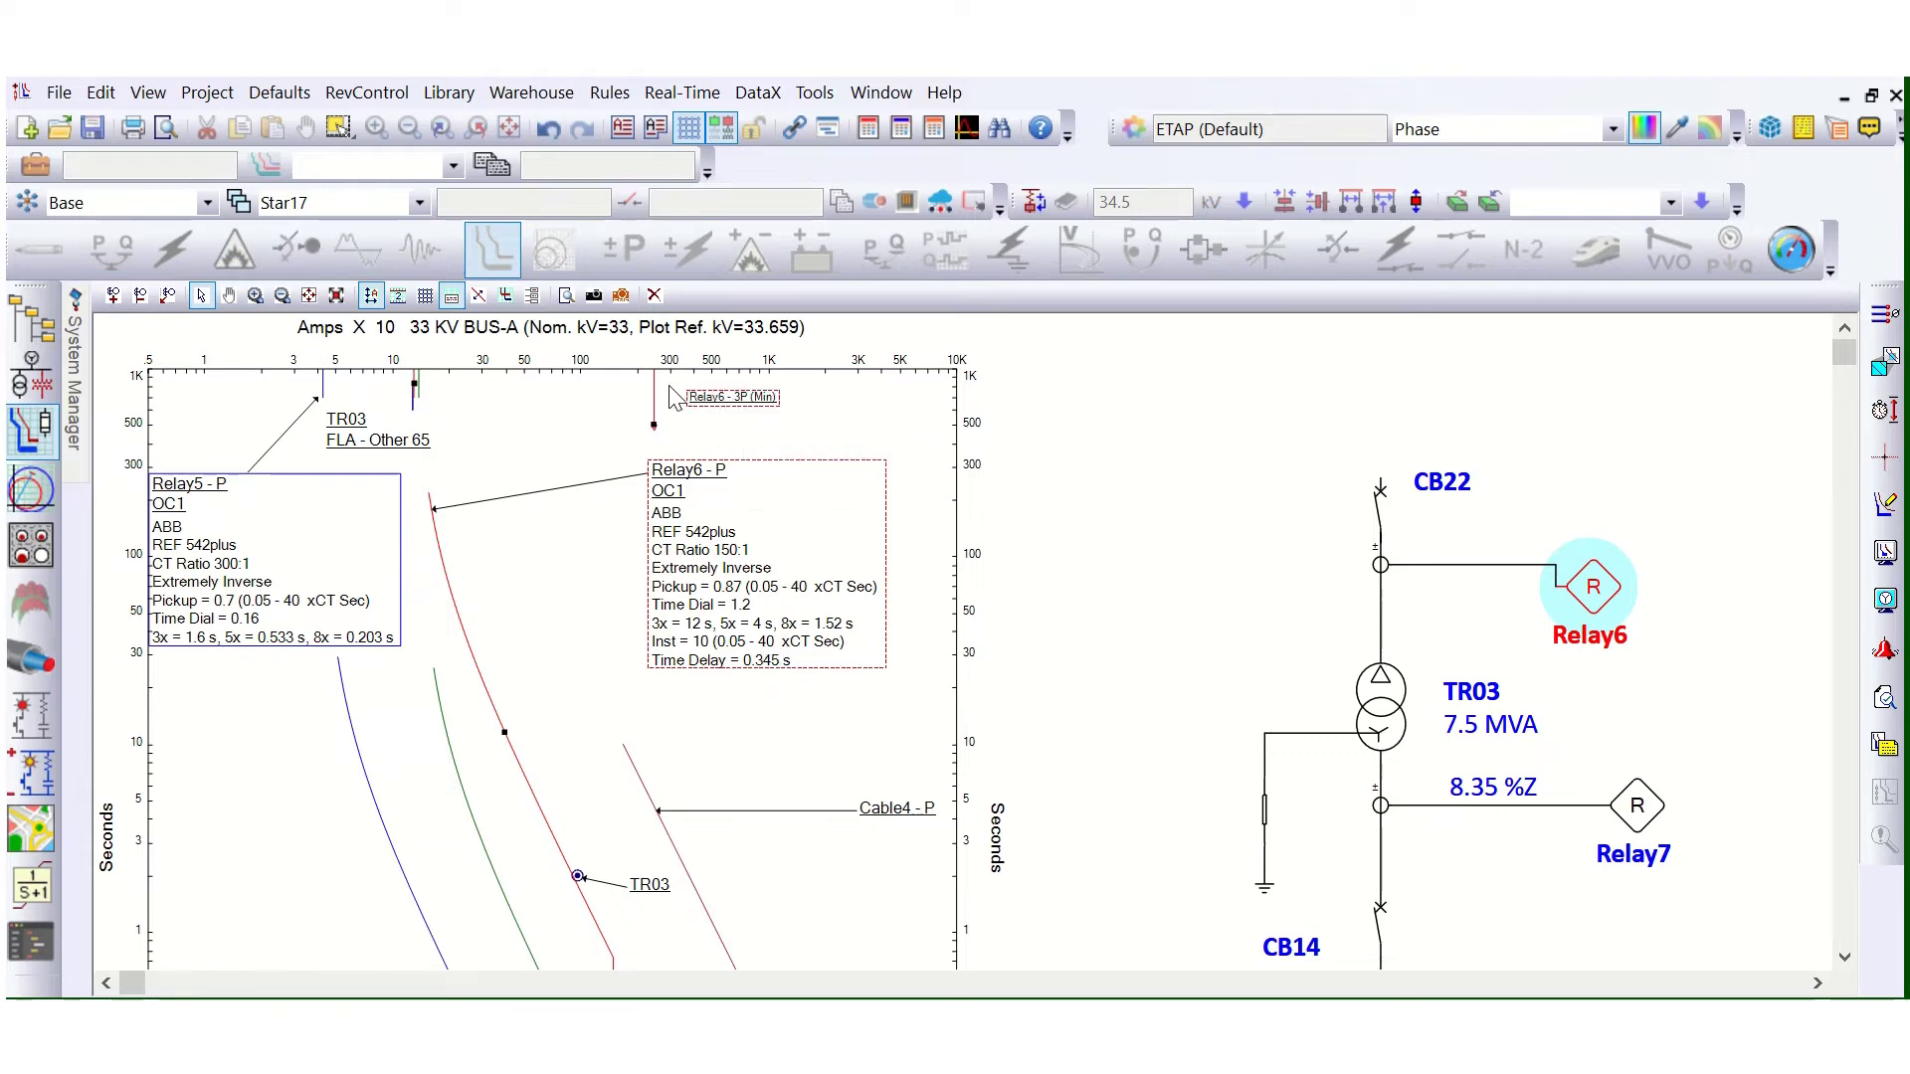
scroll(672, 397, up, 2)
right_click(764, 399)
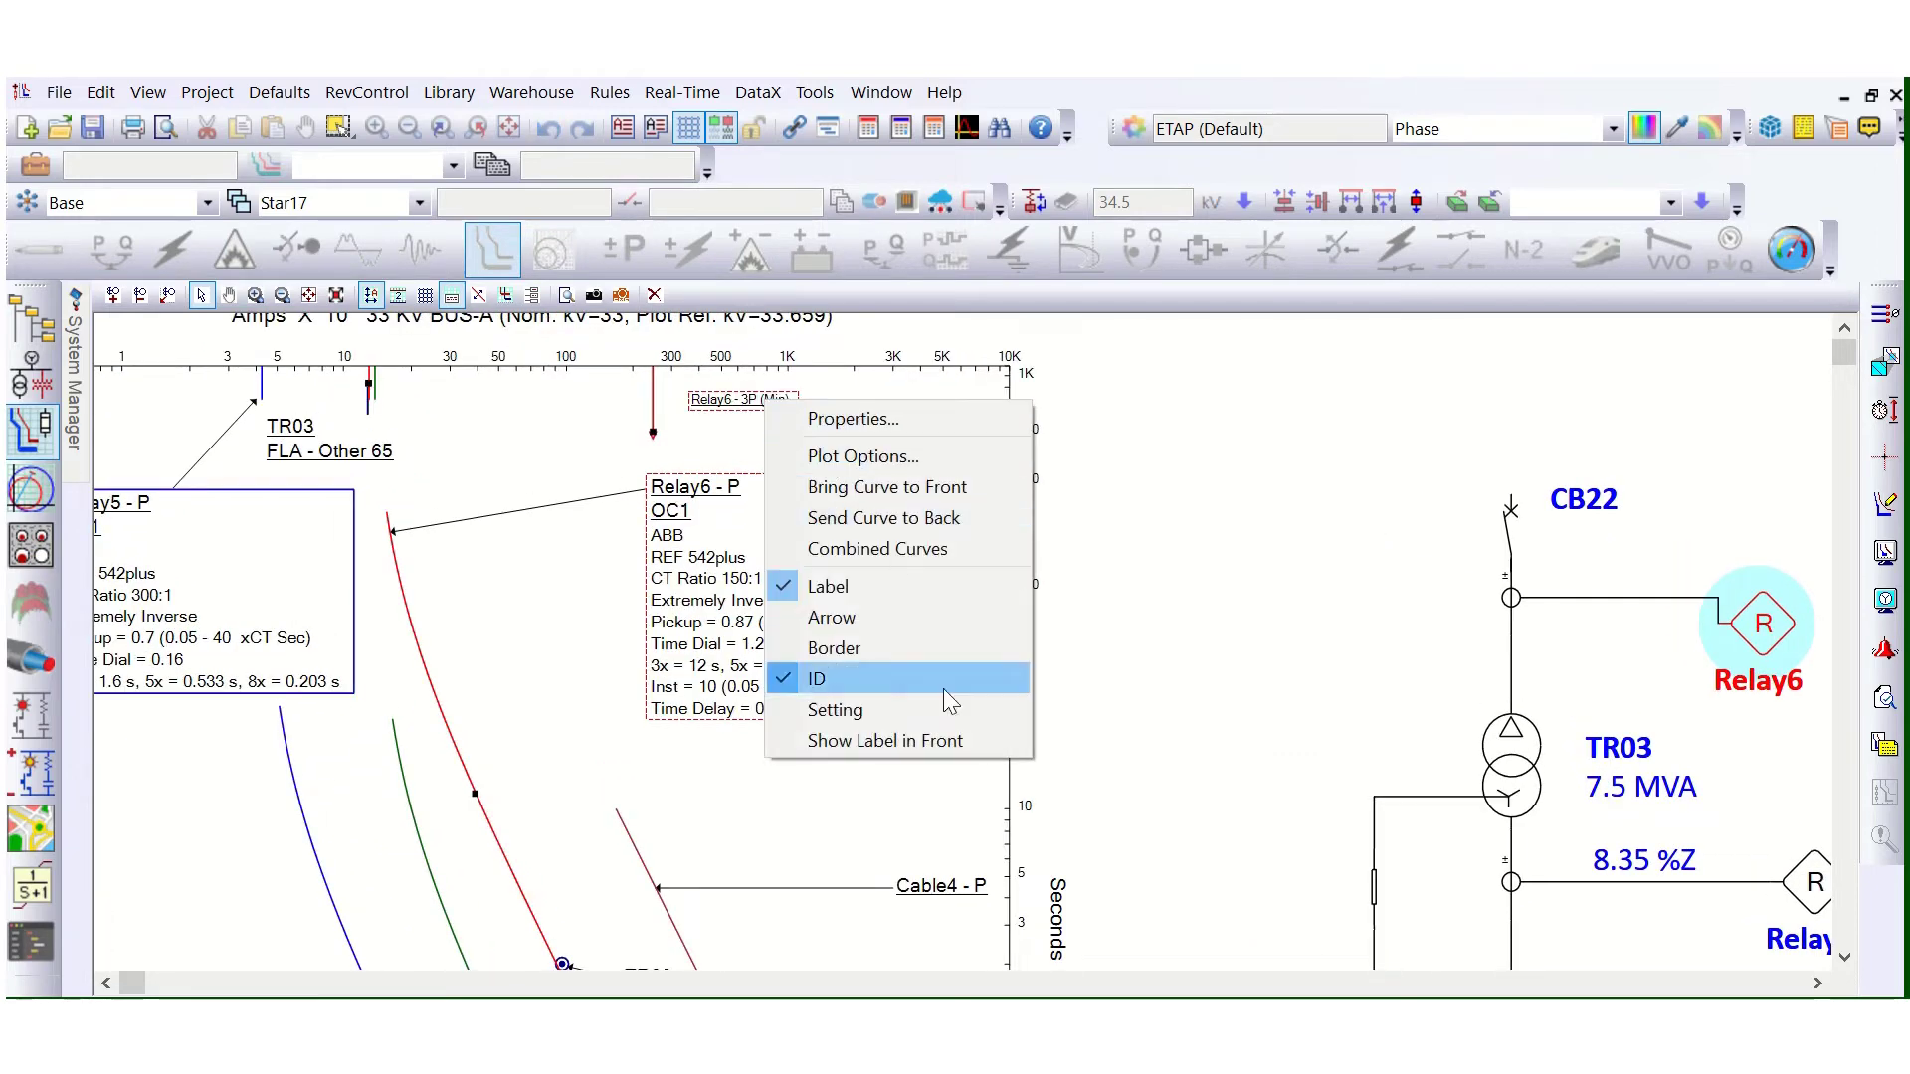
click(897, 712)
right_click(763, 418)
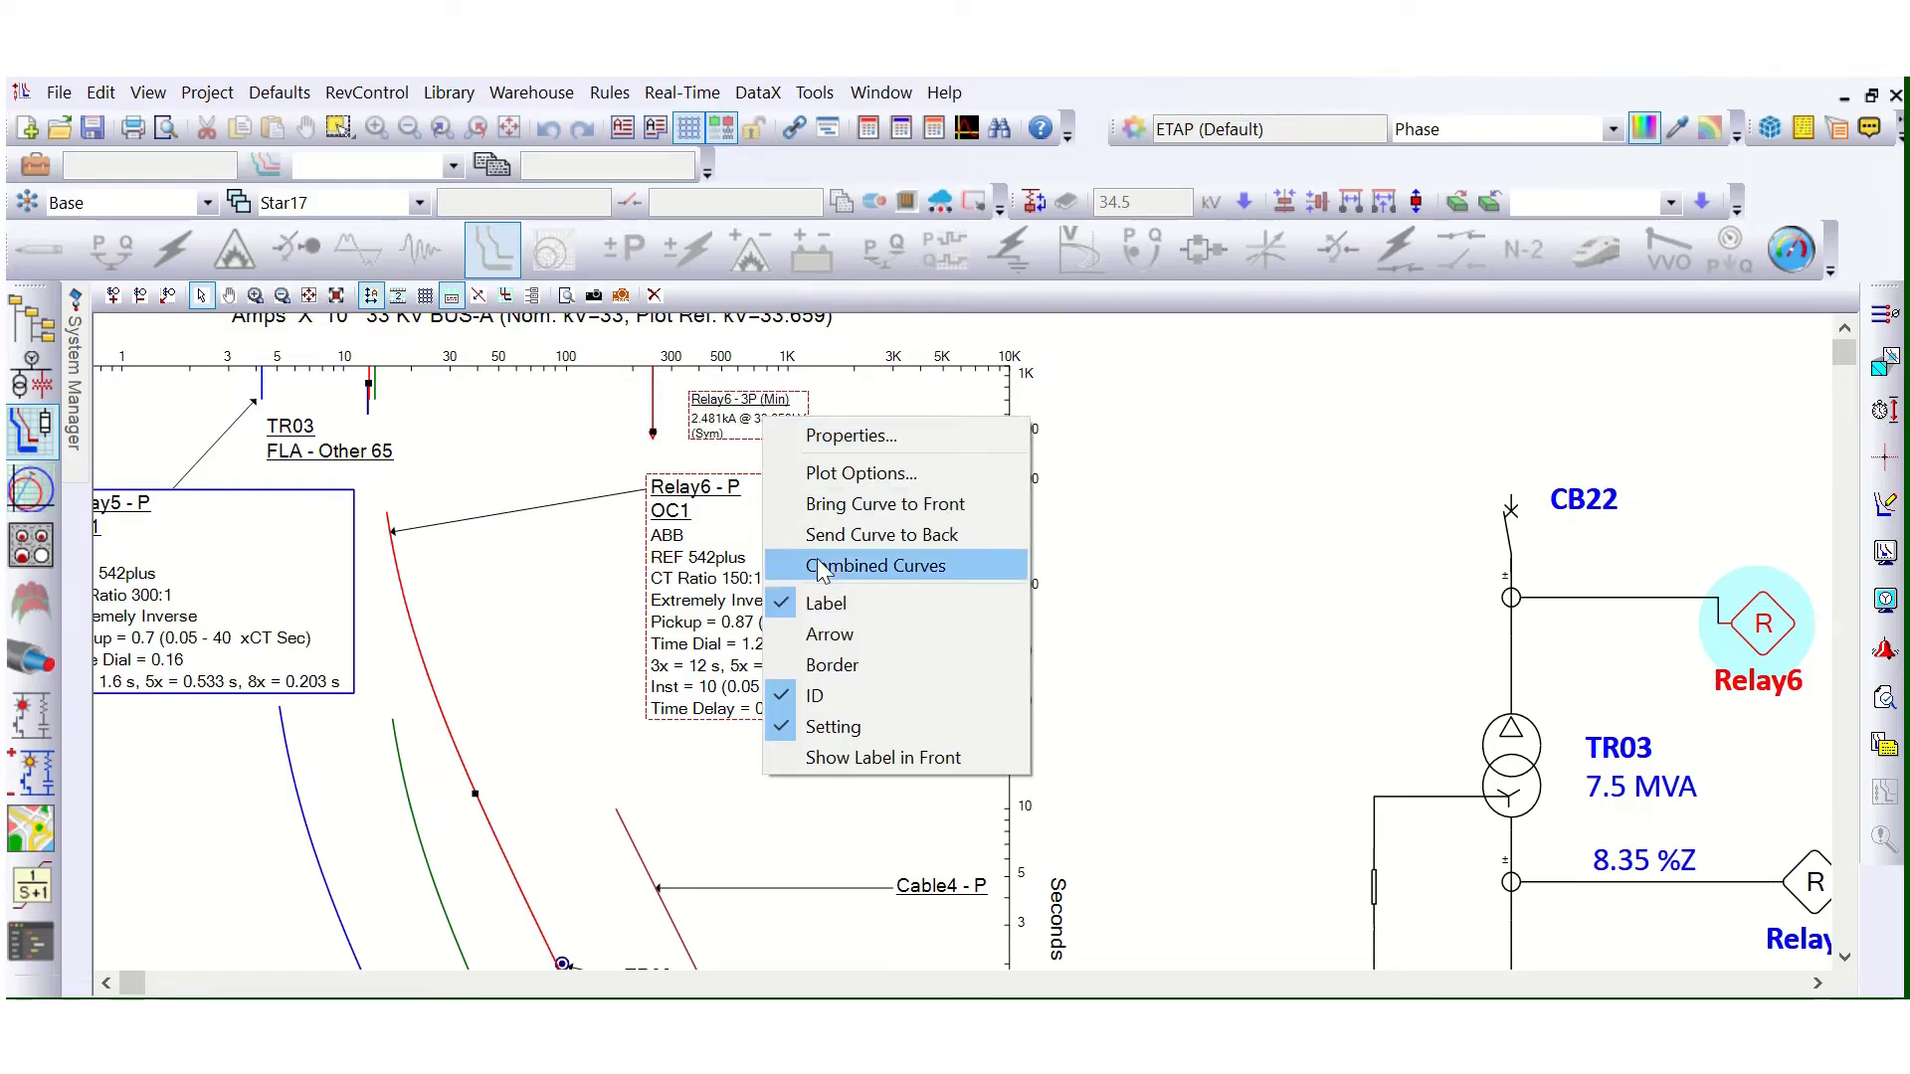
click(832, 637)
right_click(763, 417)
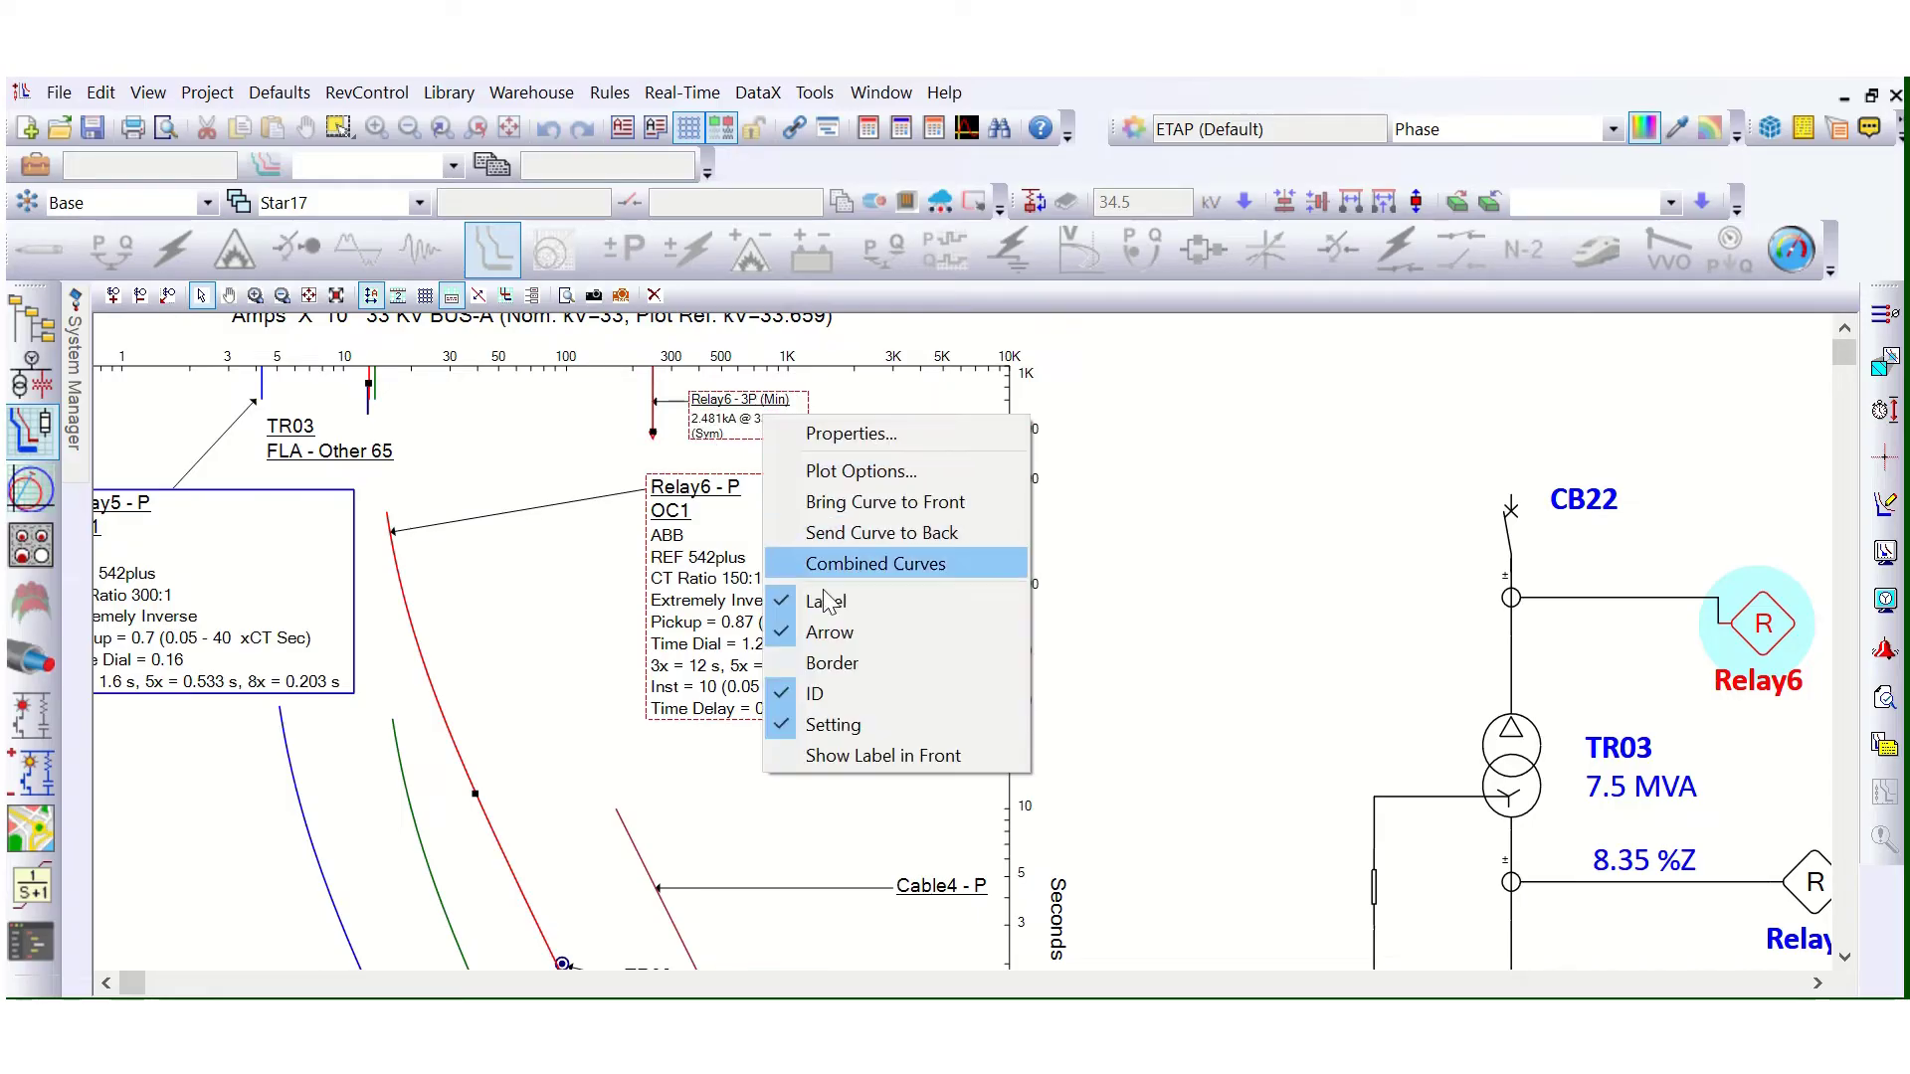
click(831, 662)
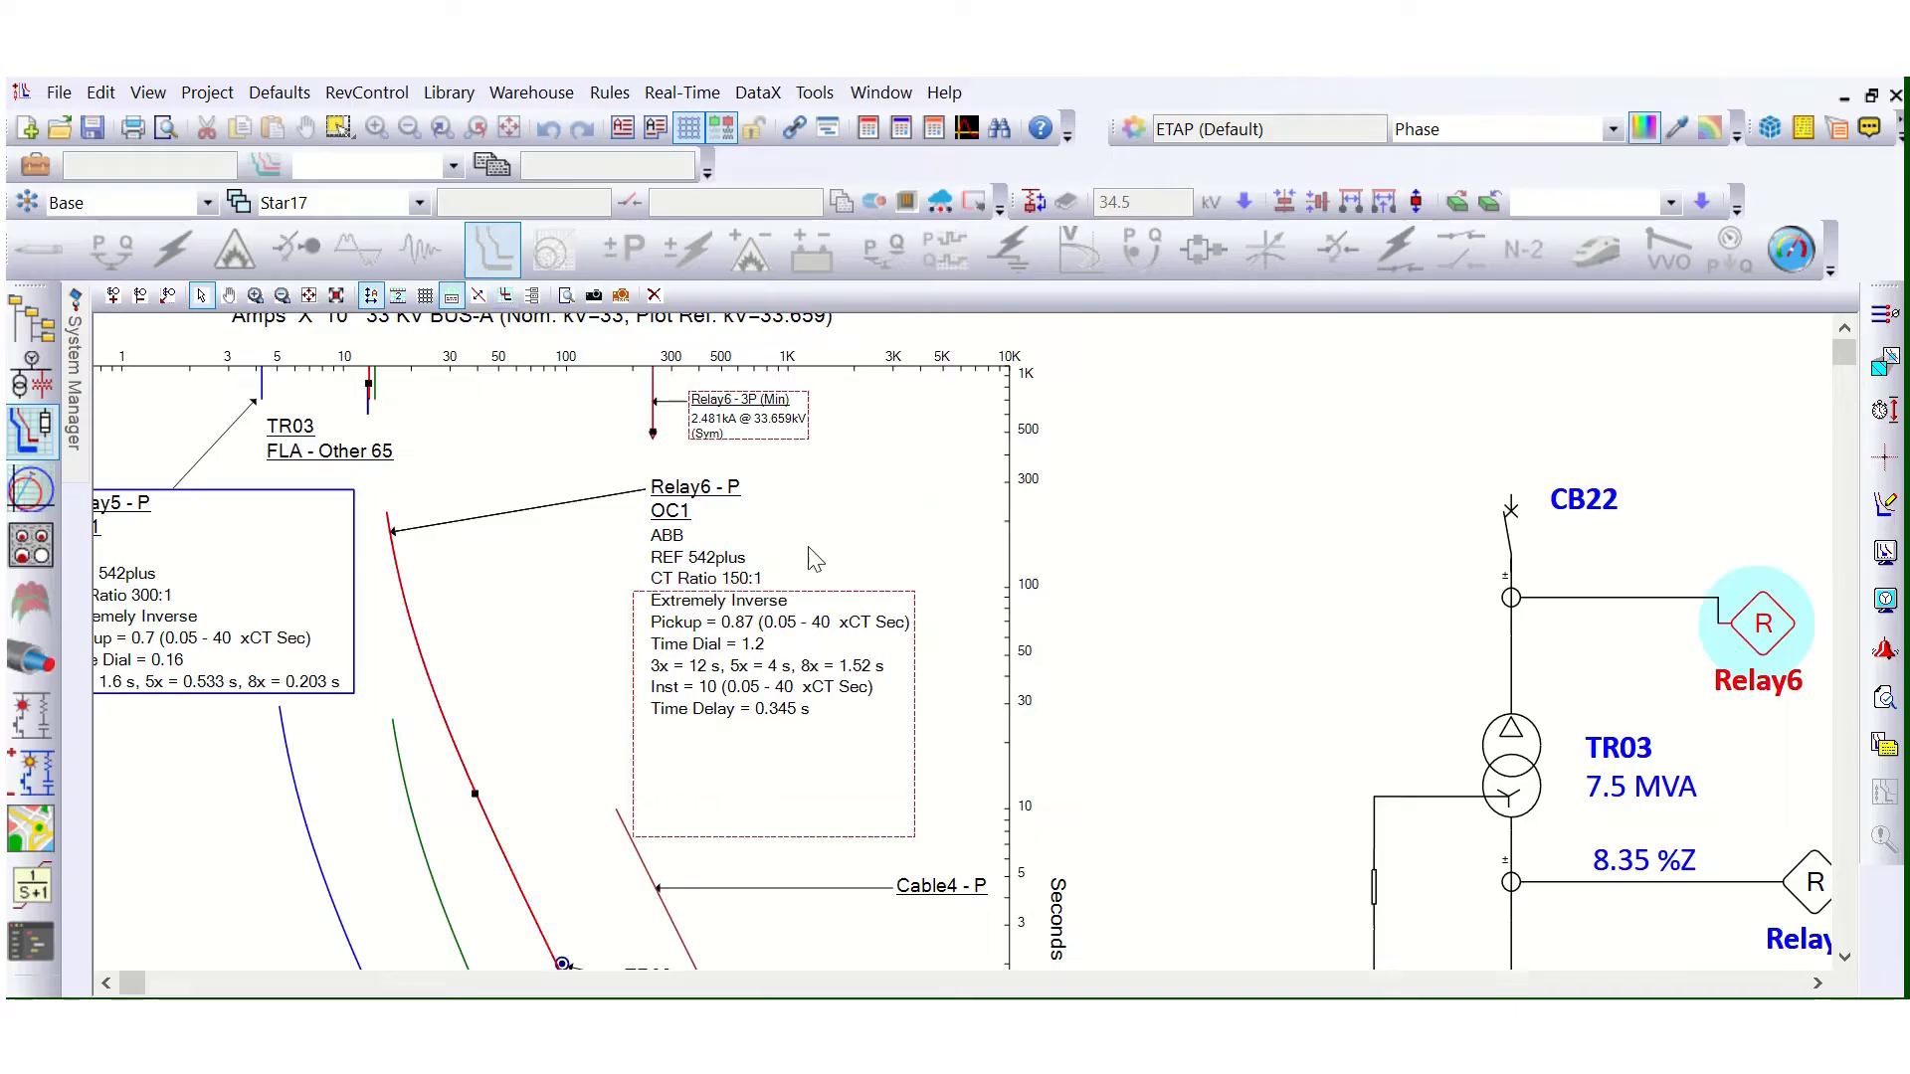
click(706, 448)
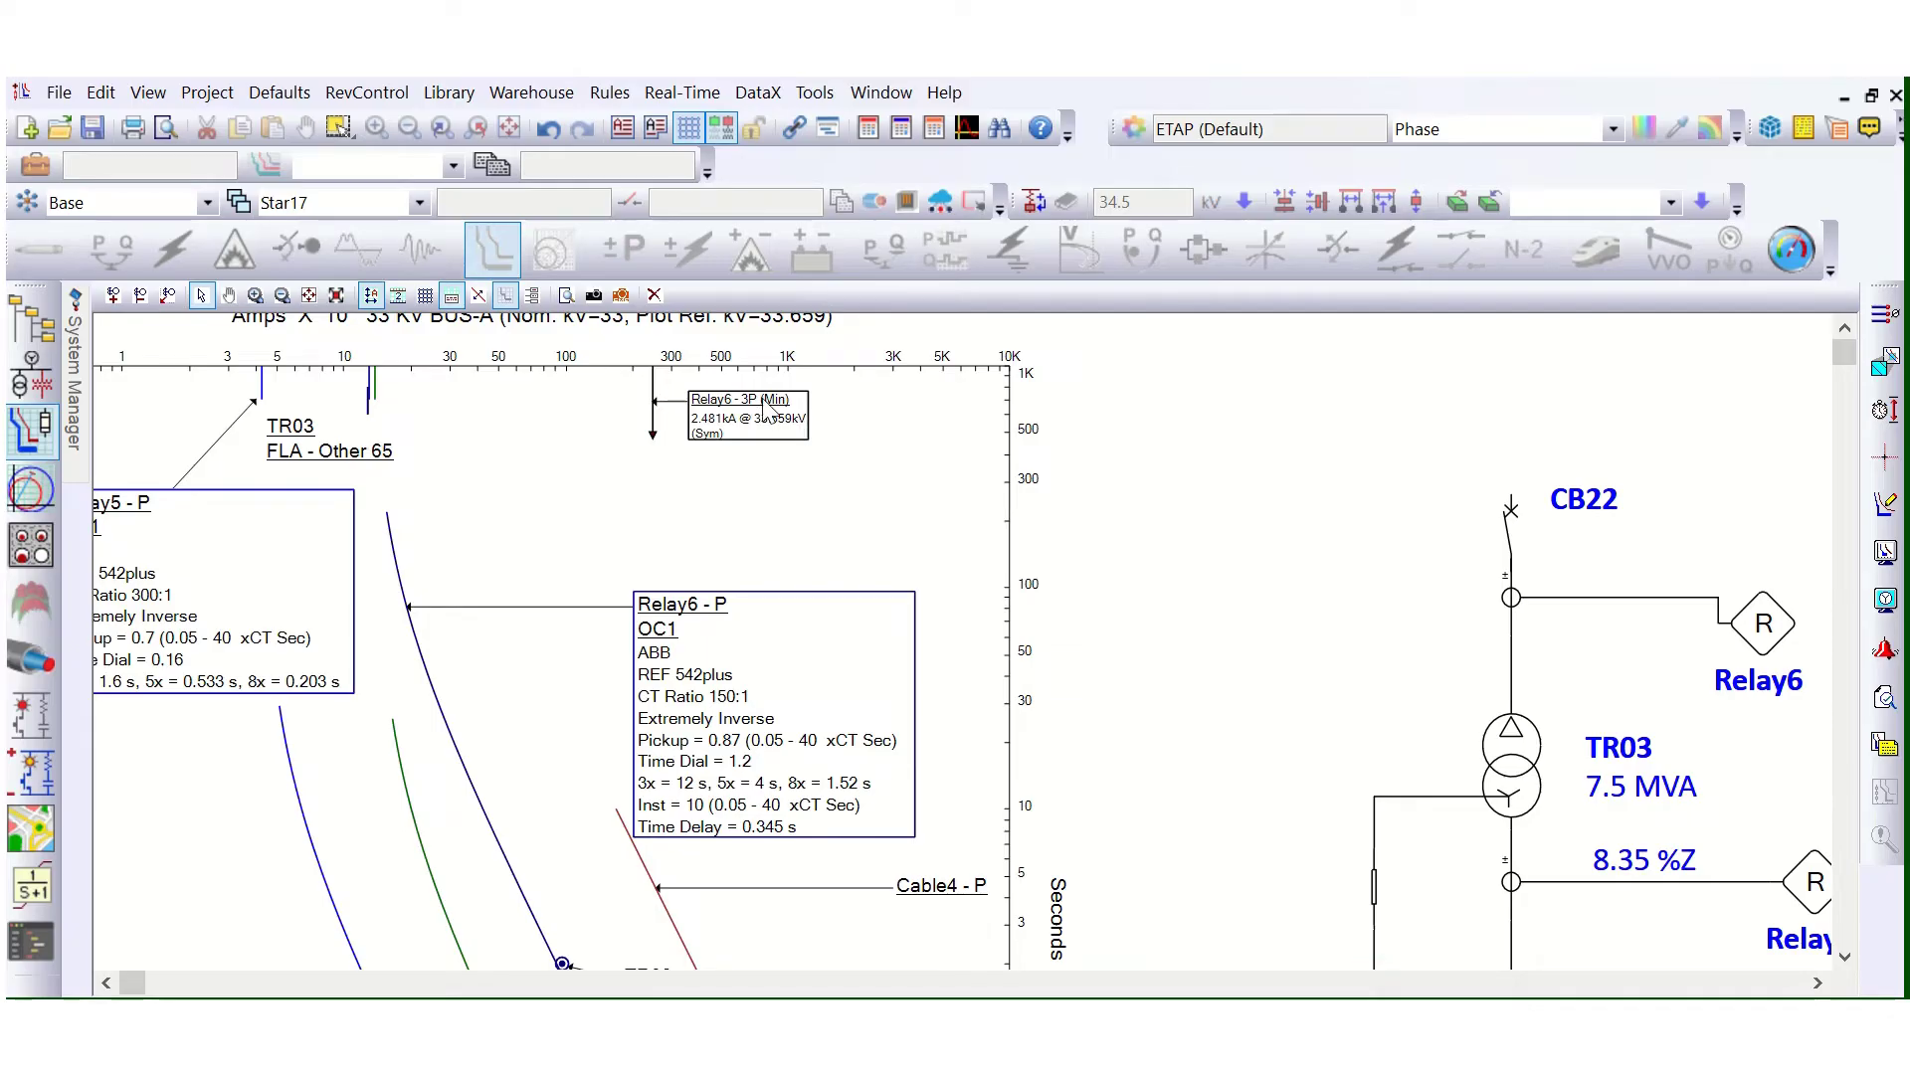
click(766, 405)
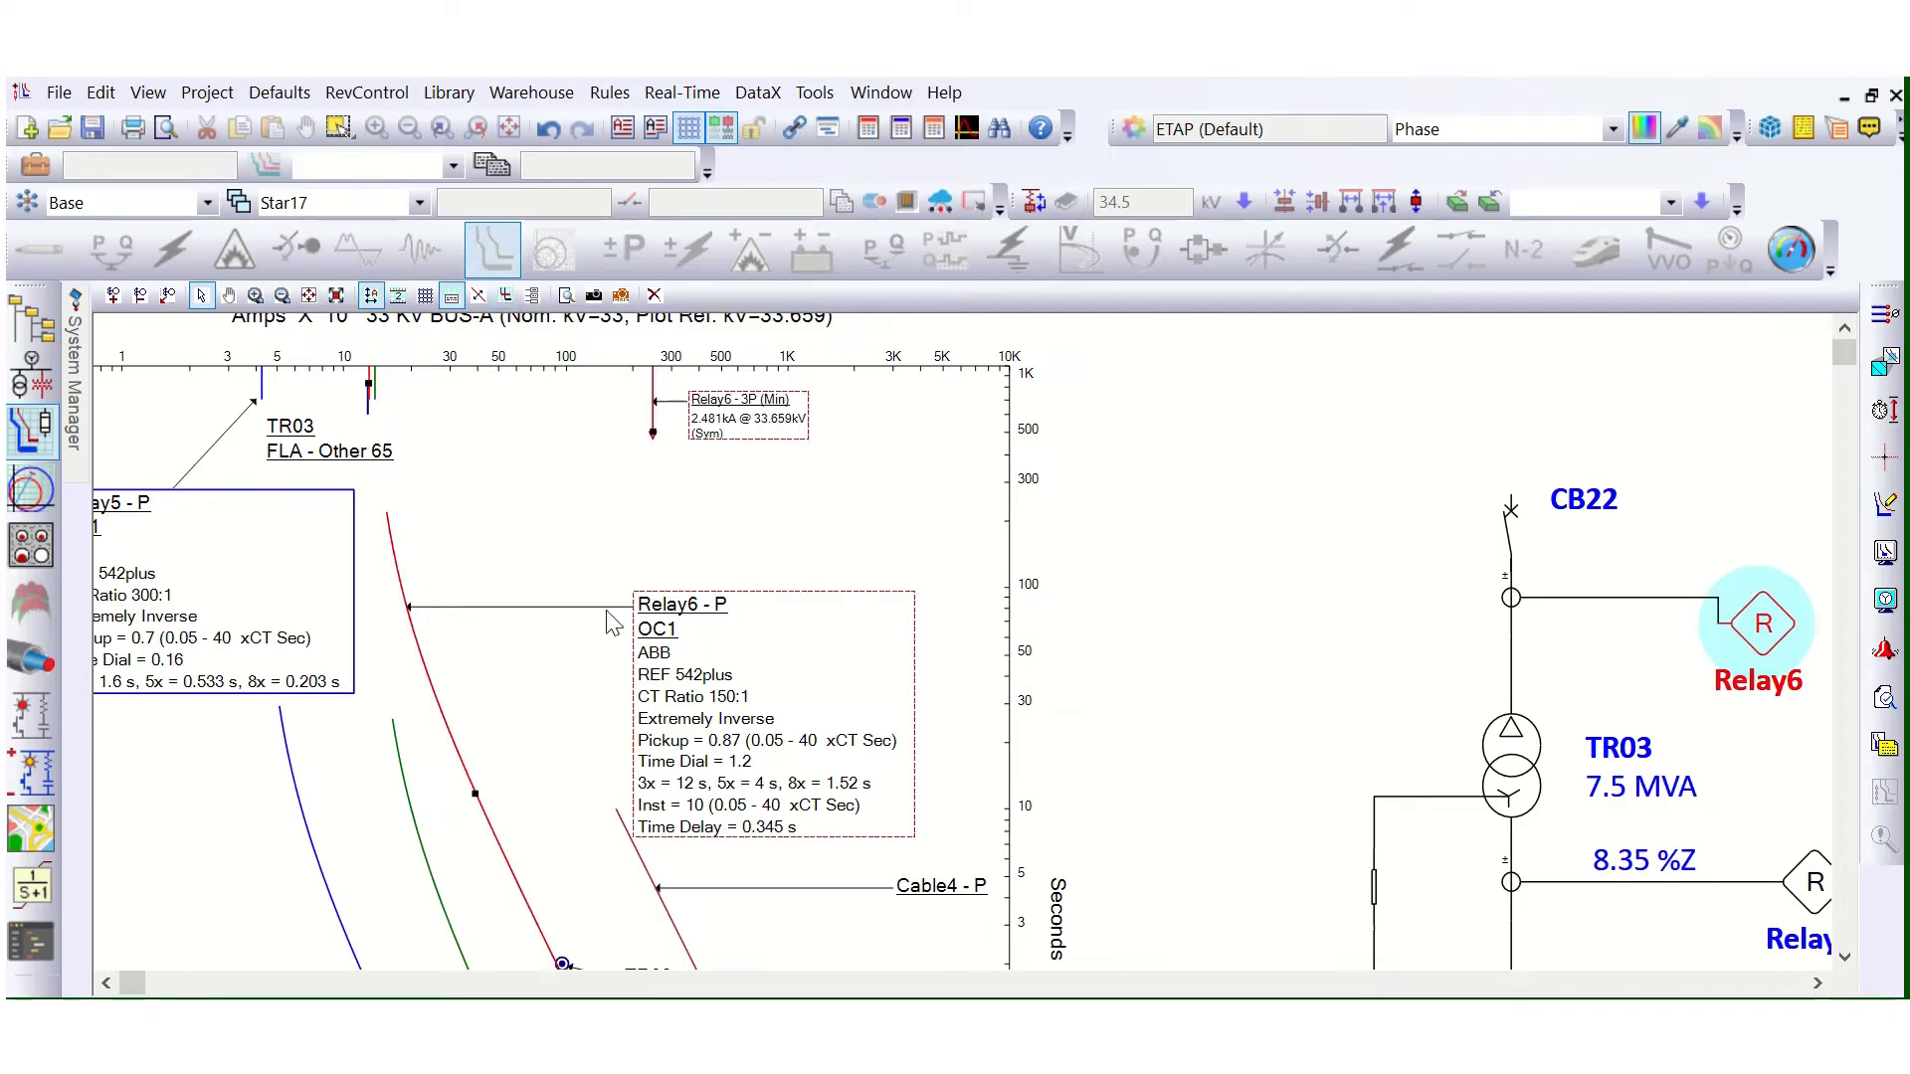
scroll(736, 524, down, 2)
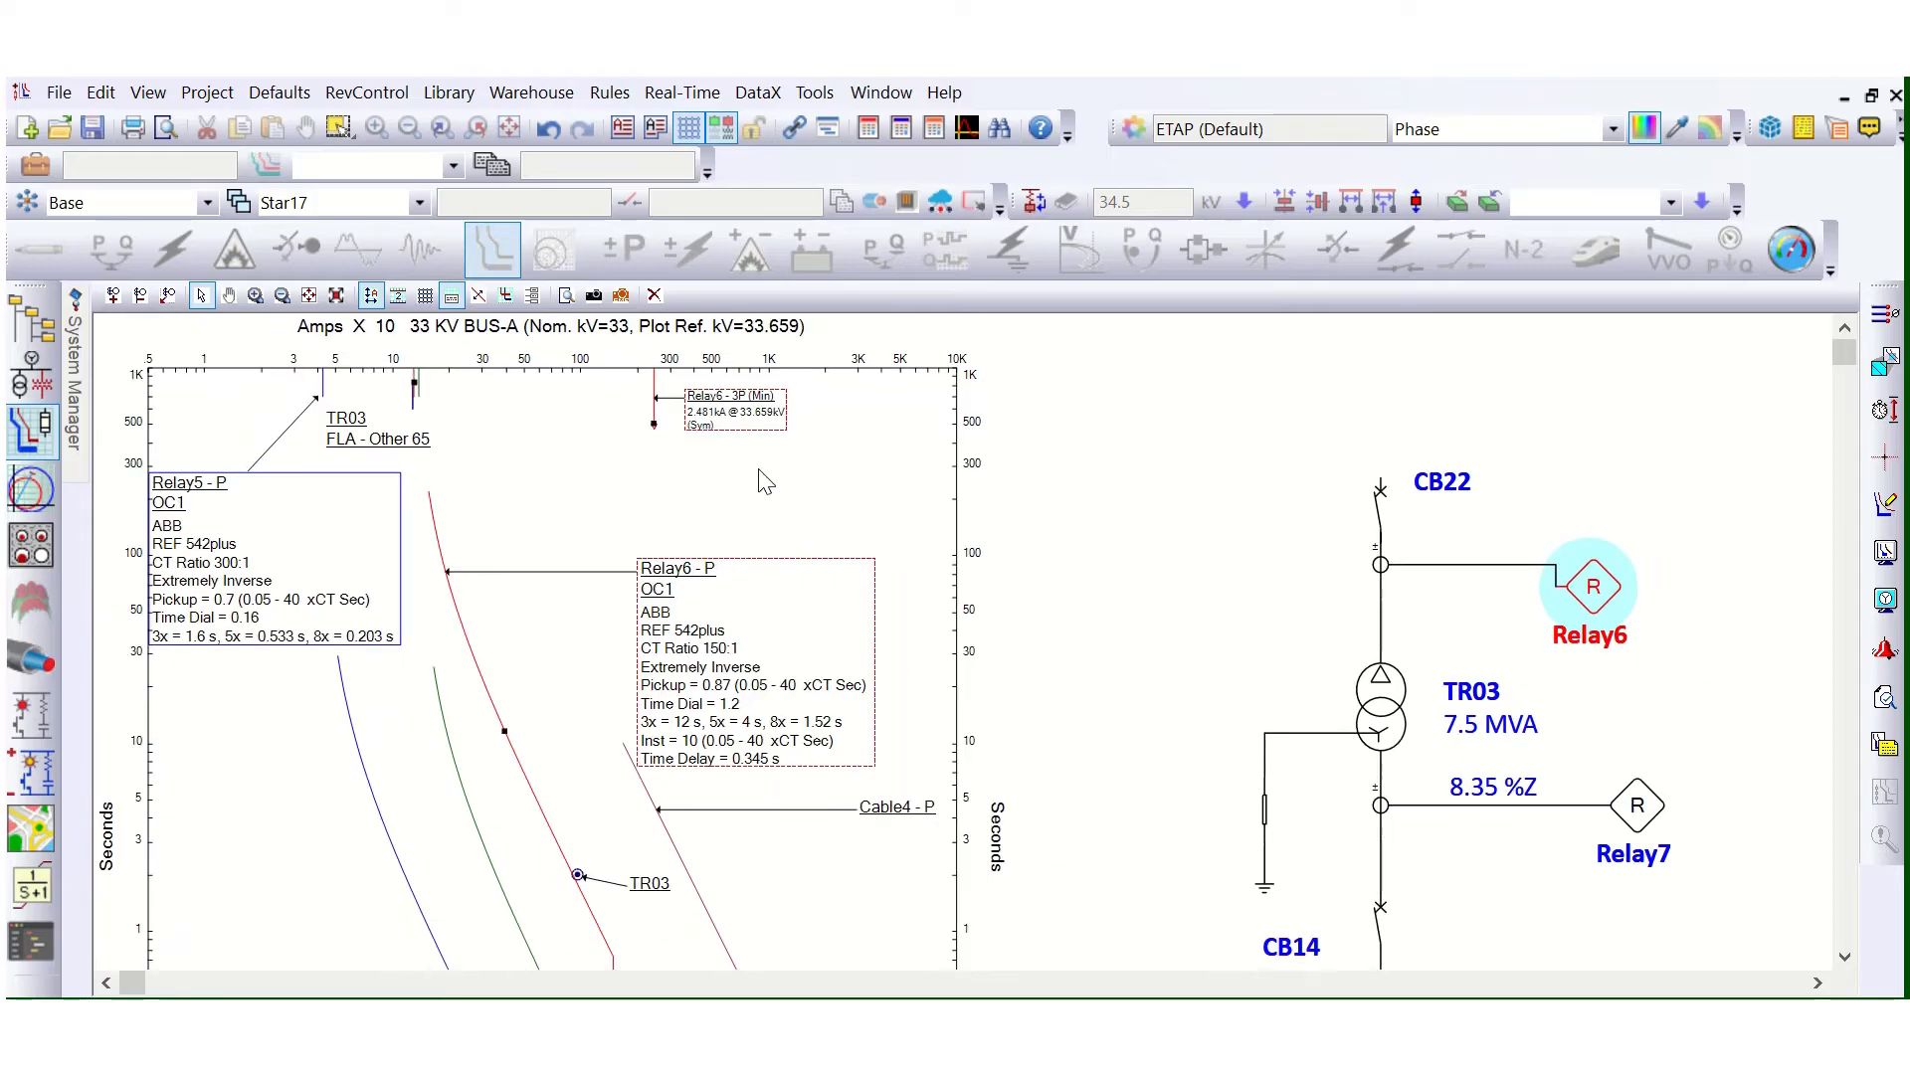
scroll(748, 507, down, 3)
scroll(753, 507, down, 5)
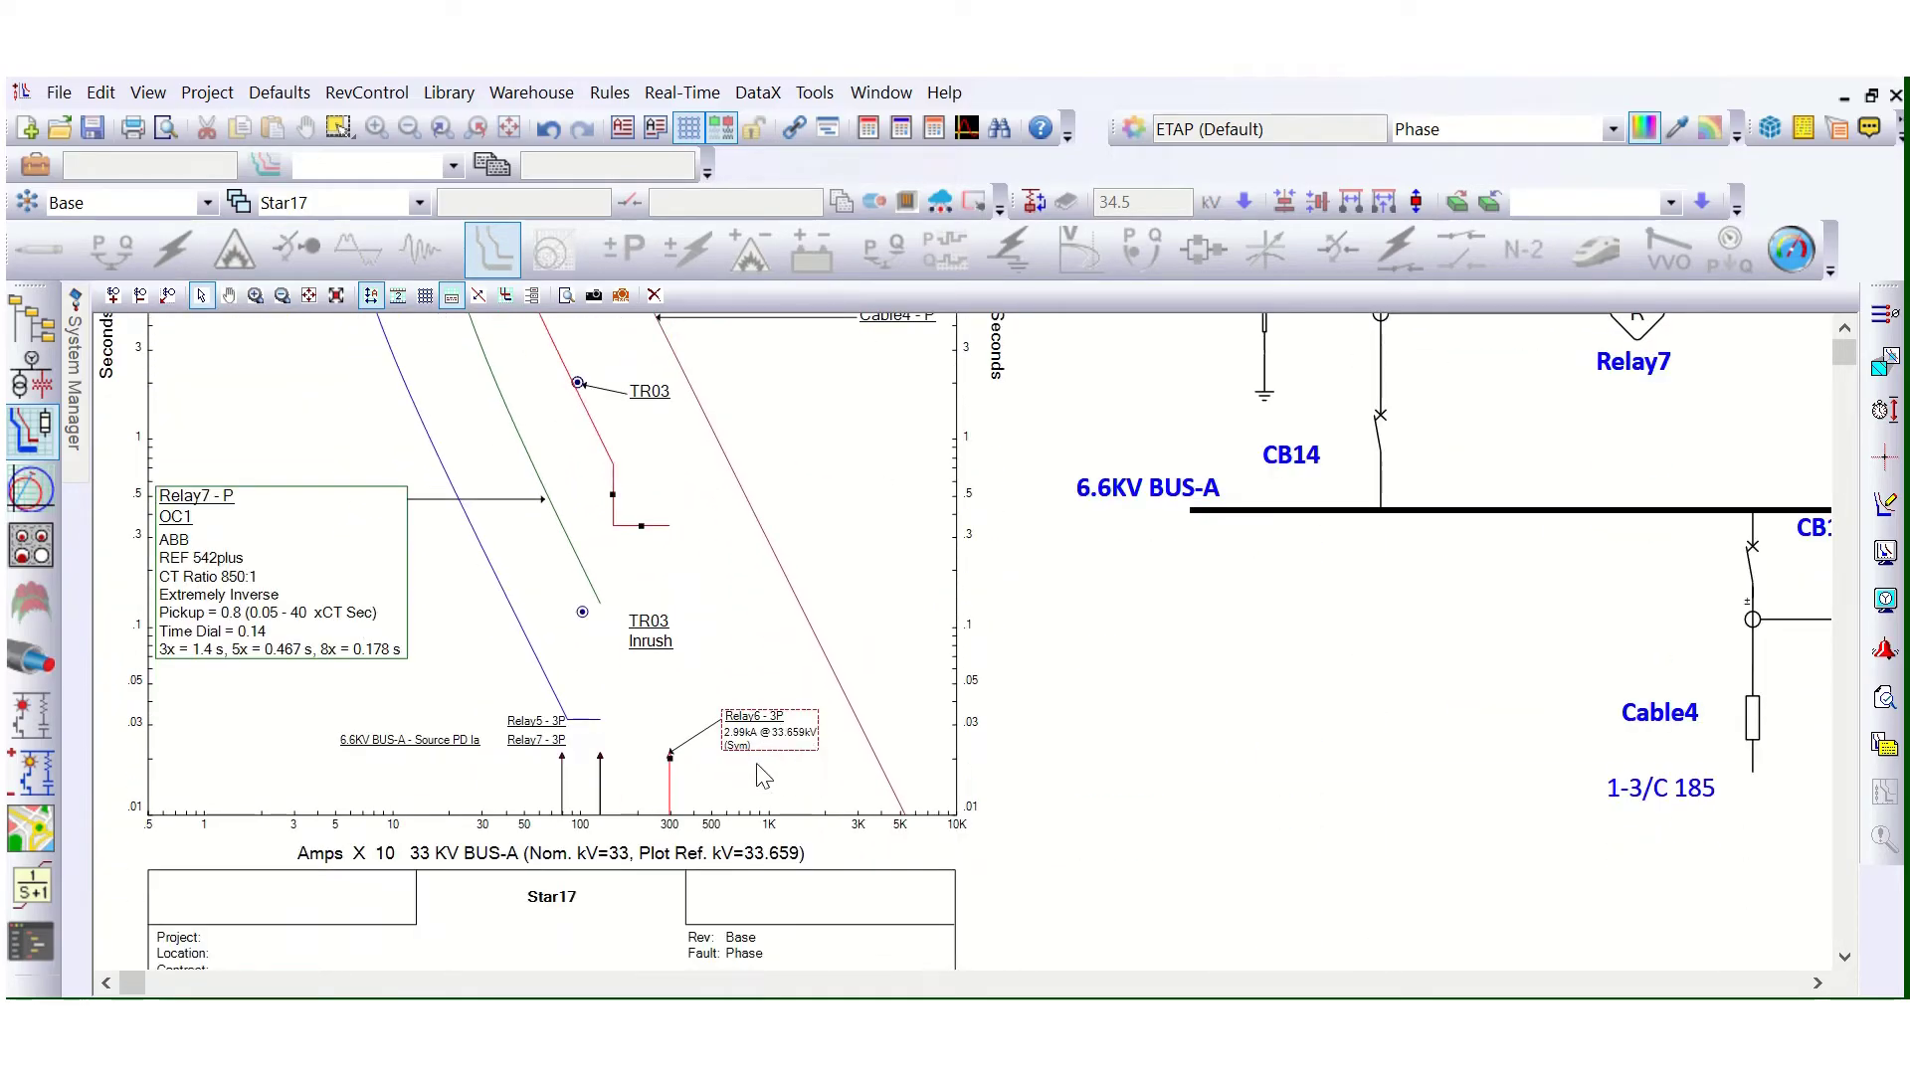
double_click(754, 732)
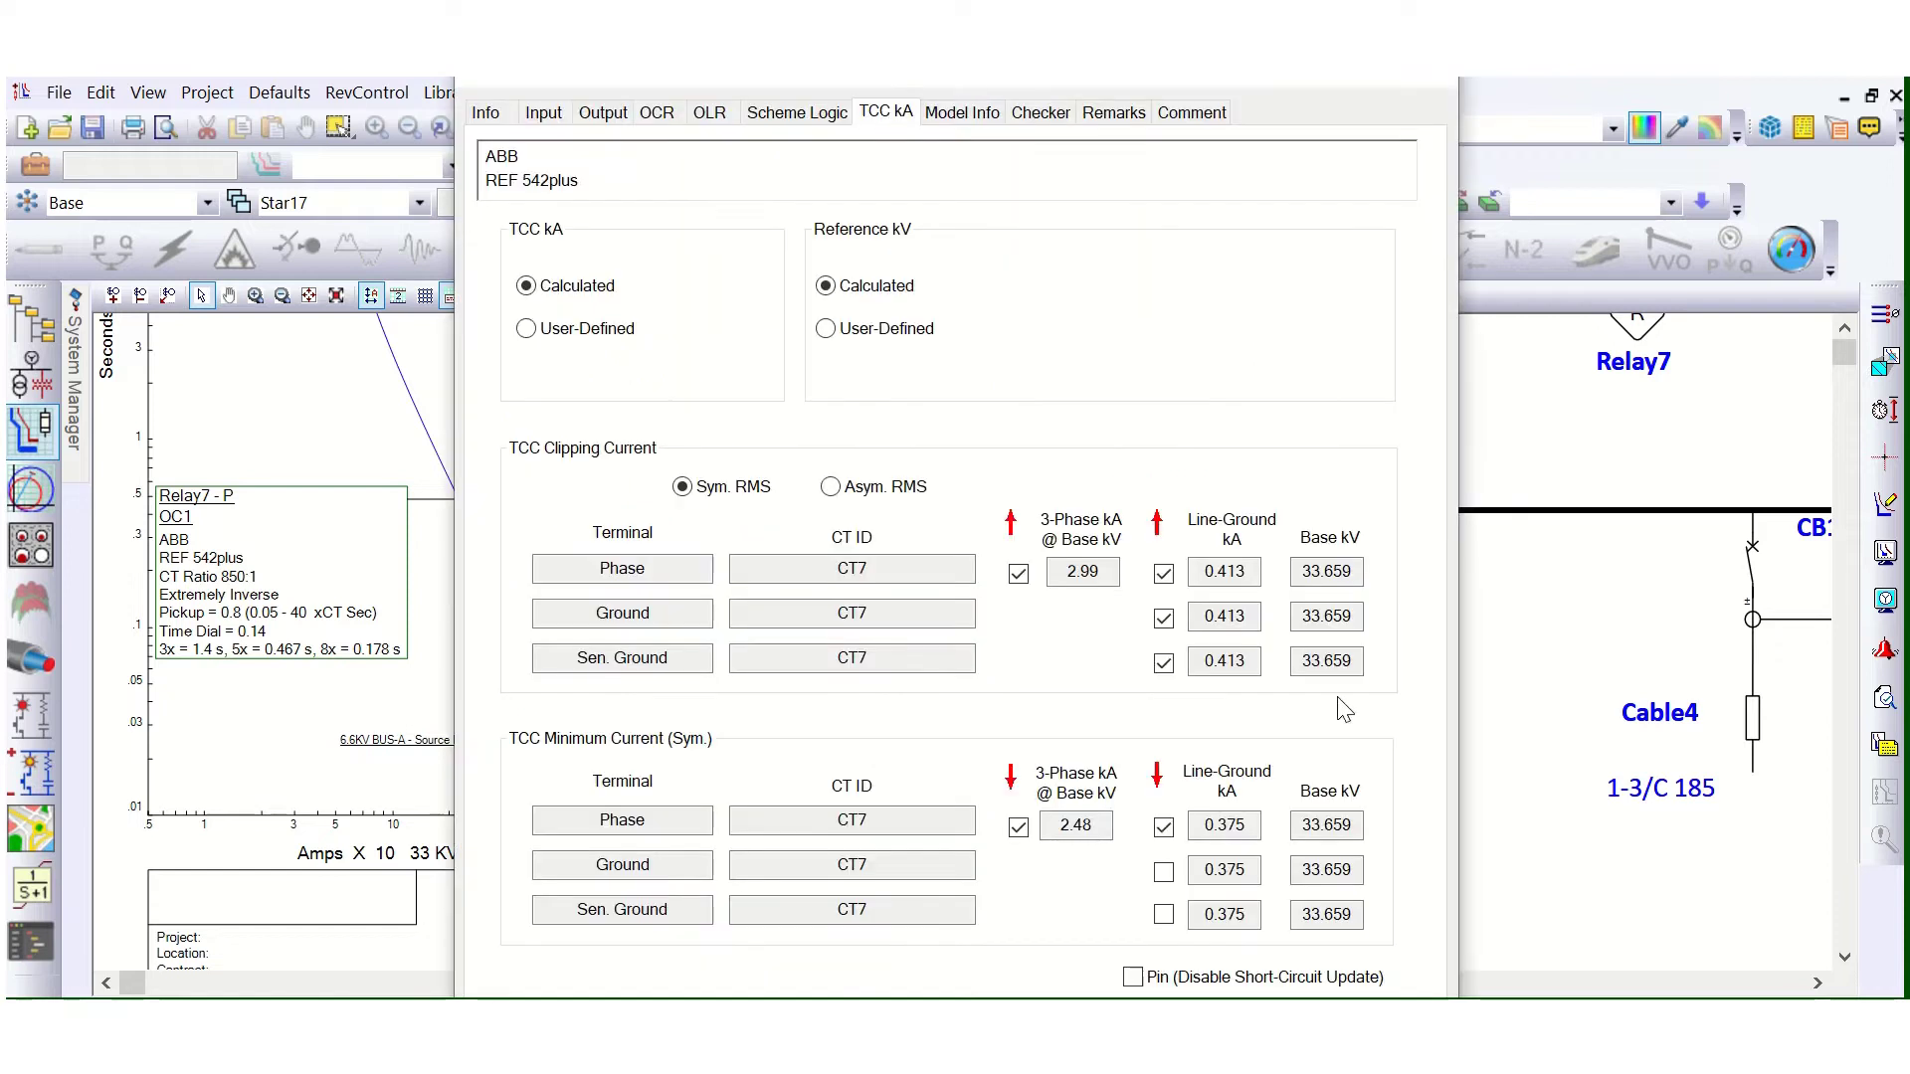
drag(1100, 572, 1056, 577)
drag(1106, 825, 1053, 826)
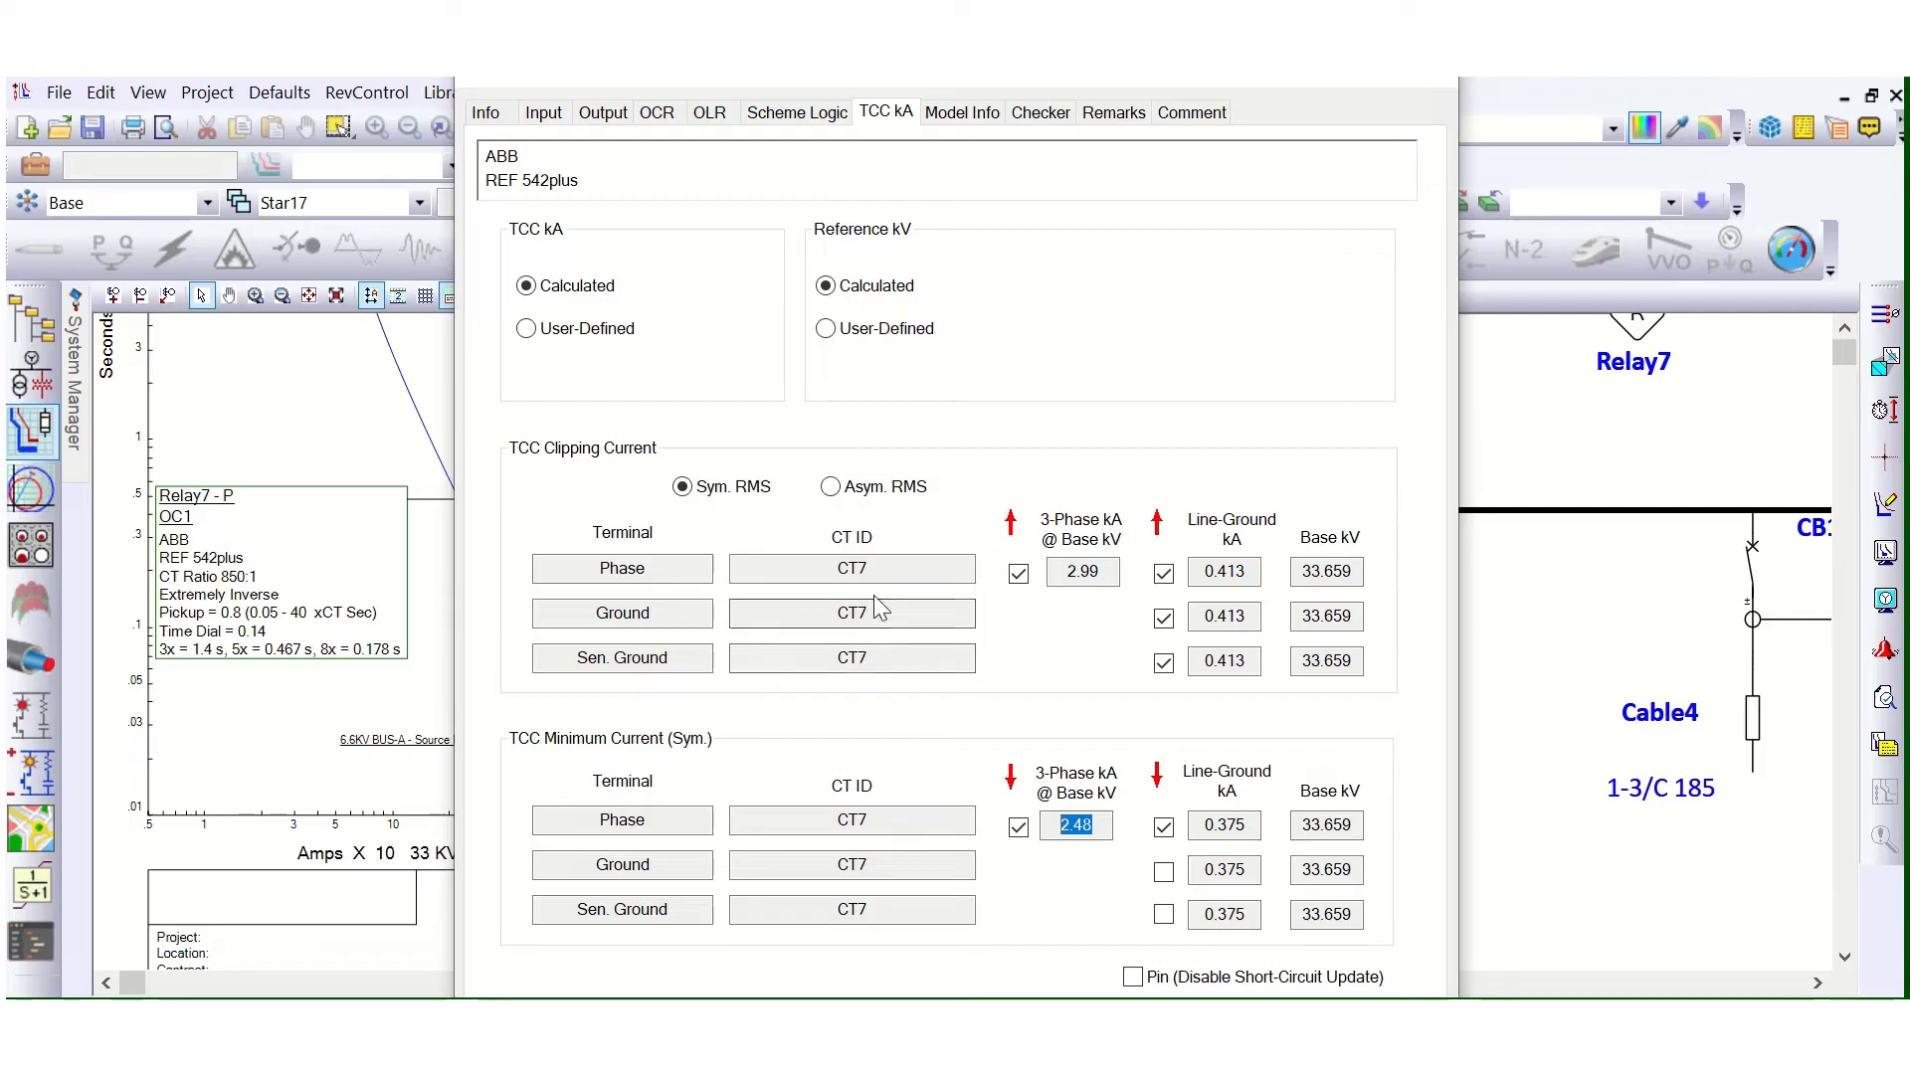
key(Return)
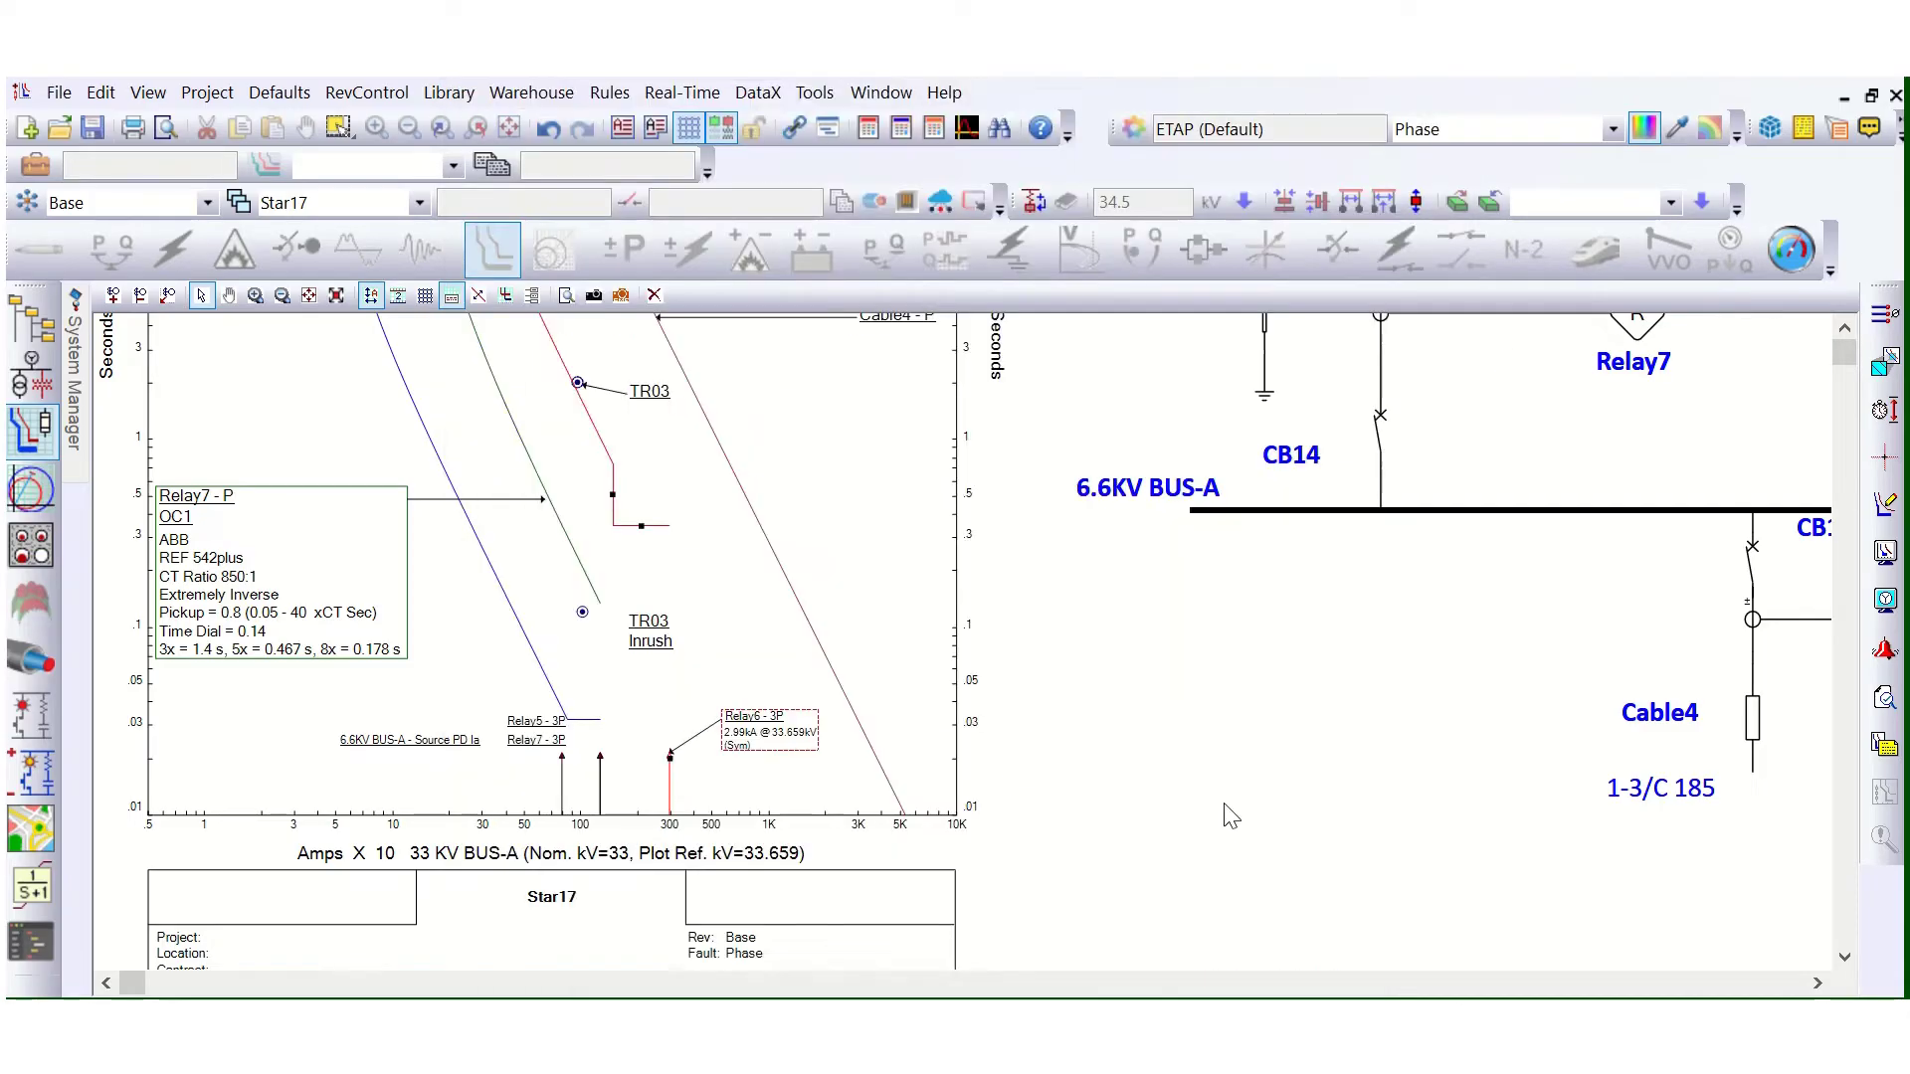
Step: Switch the plot to ground mode and move the Relay5 - LG label right of its curve
scroll(1225, 813, up, 3)
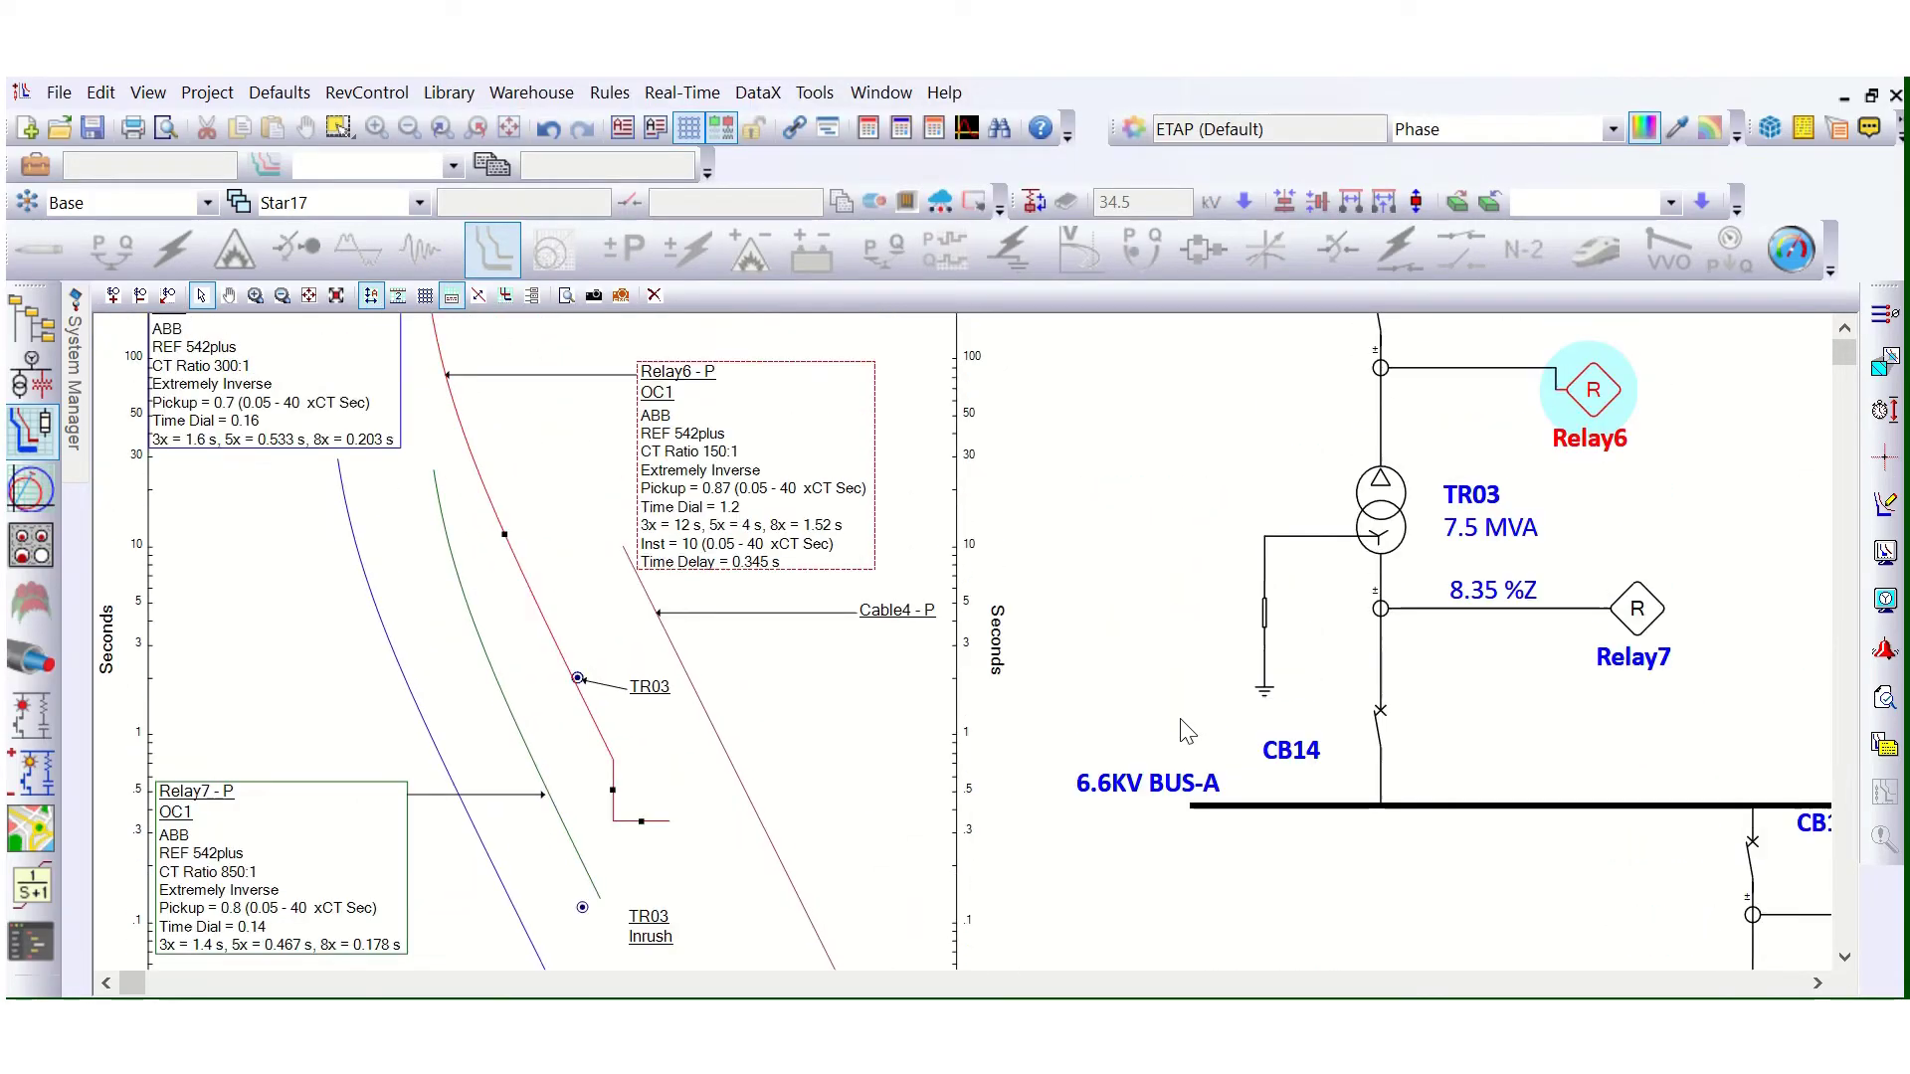
scroll(1186, 731, up, 2)
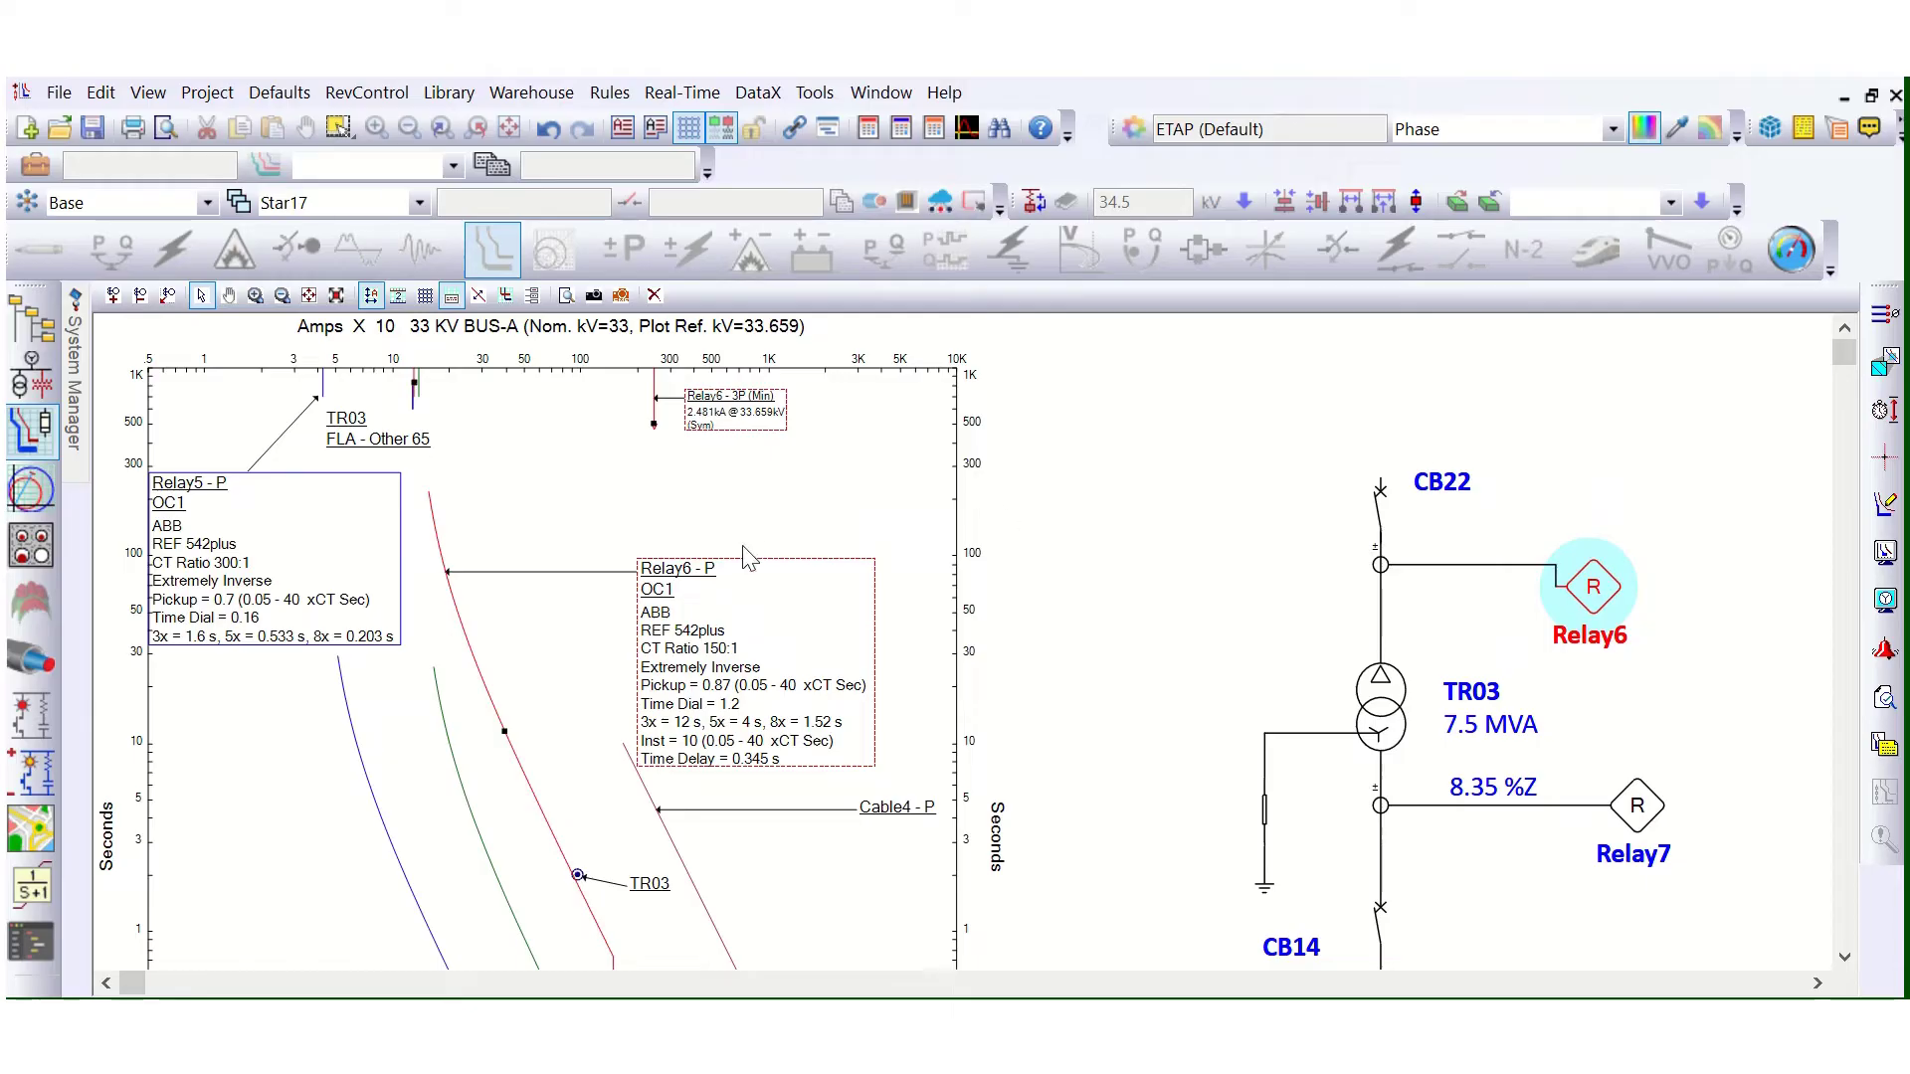
scroll(810, 489, down, 1)
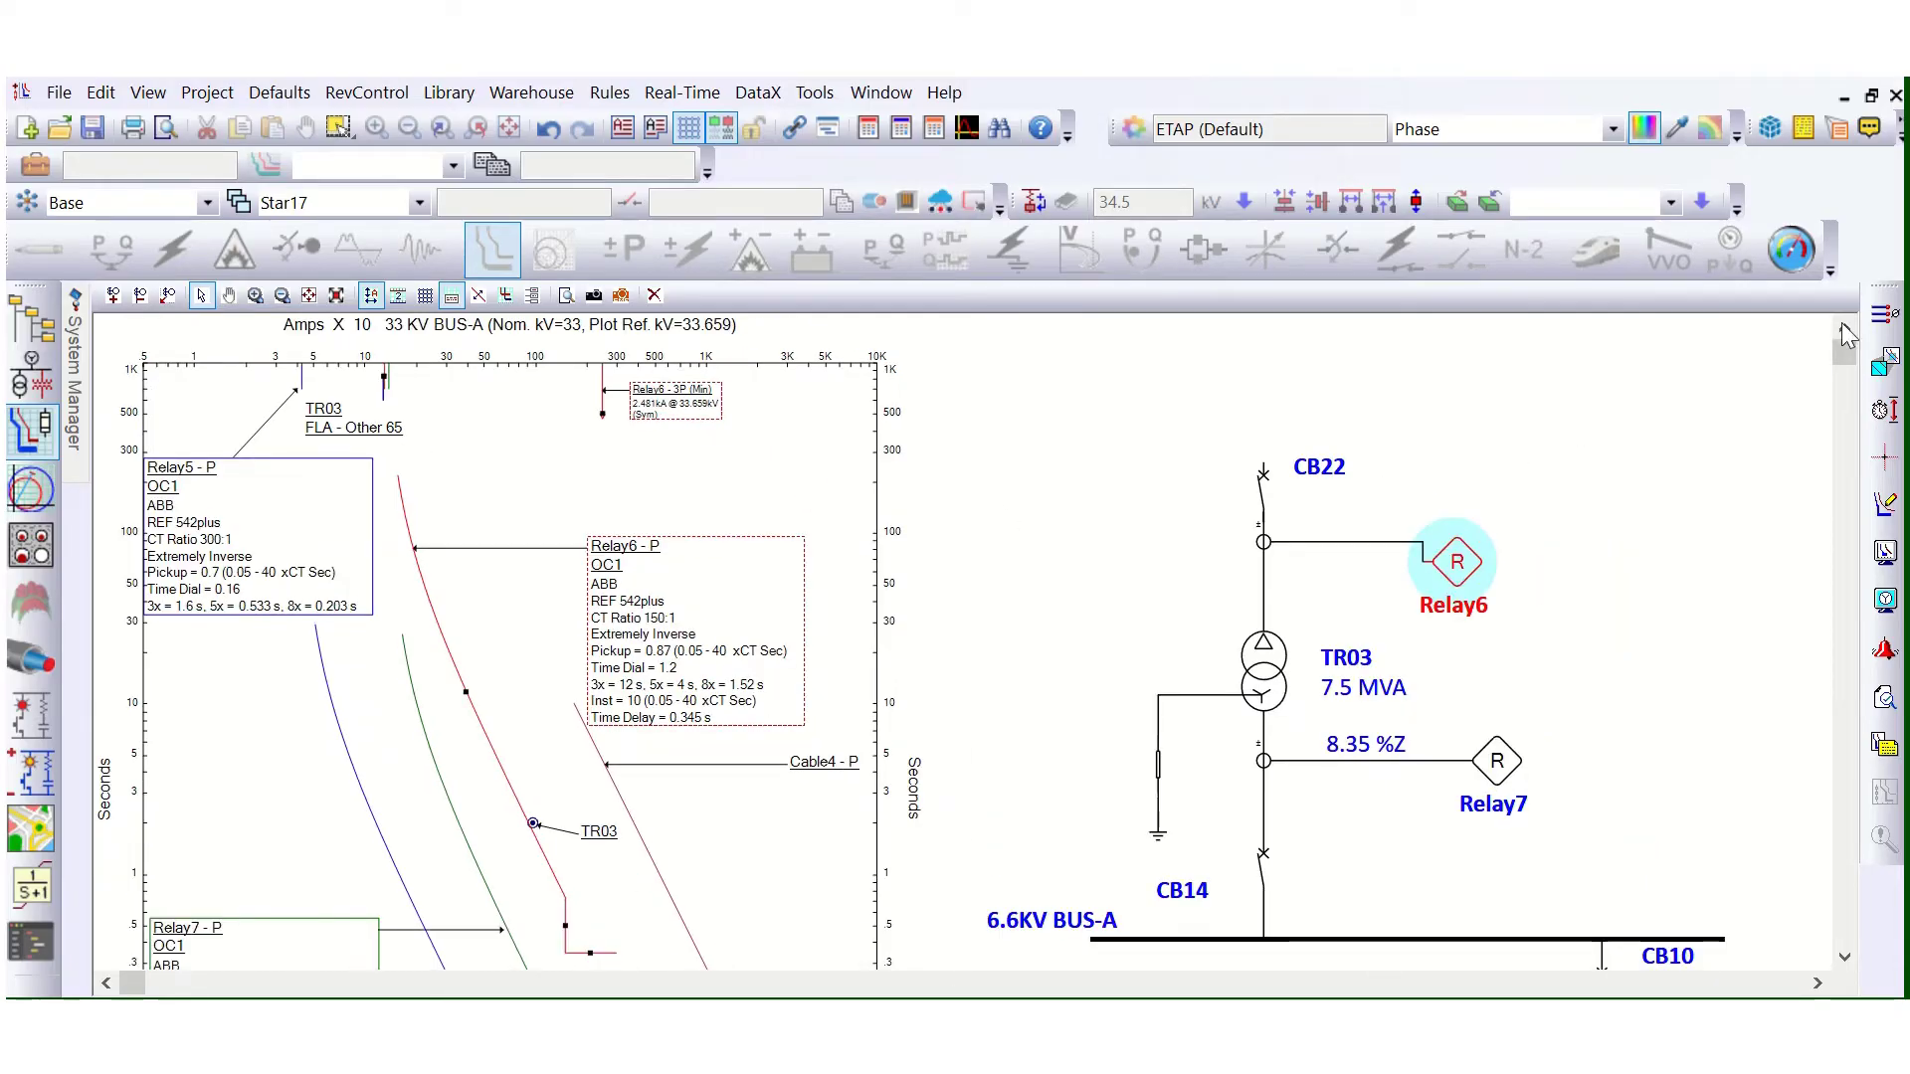
click(1871, 326)
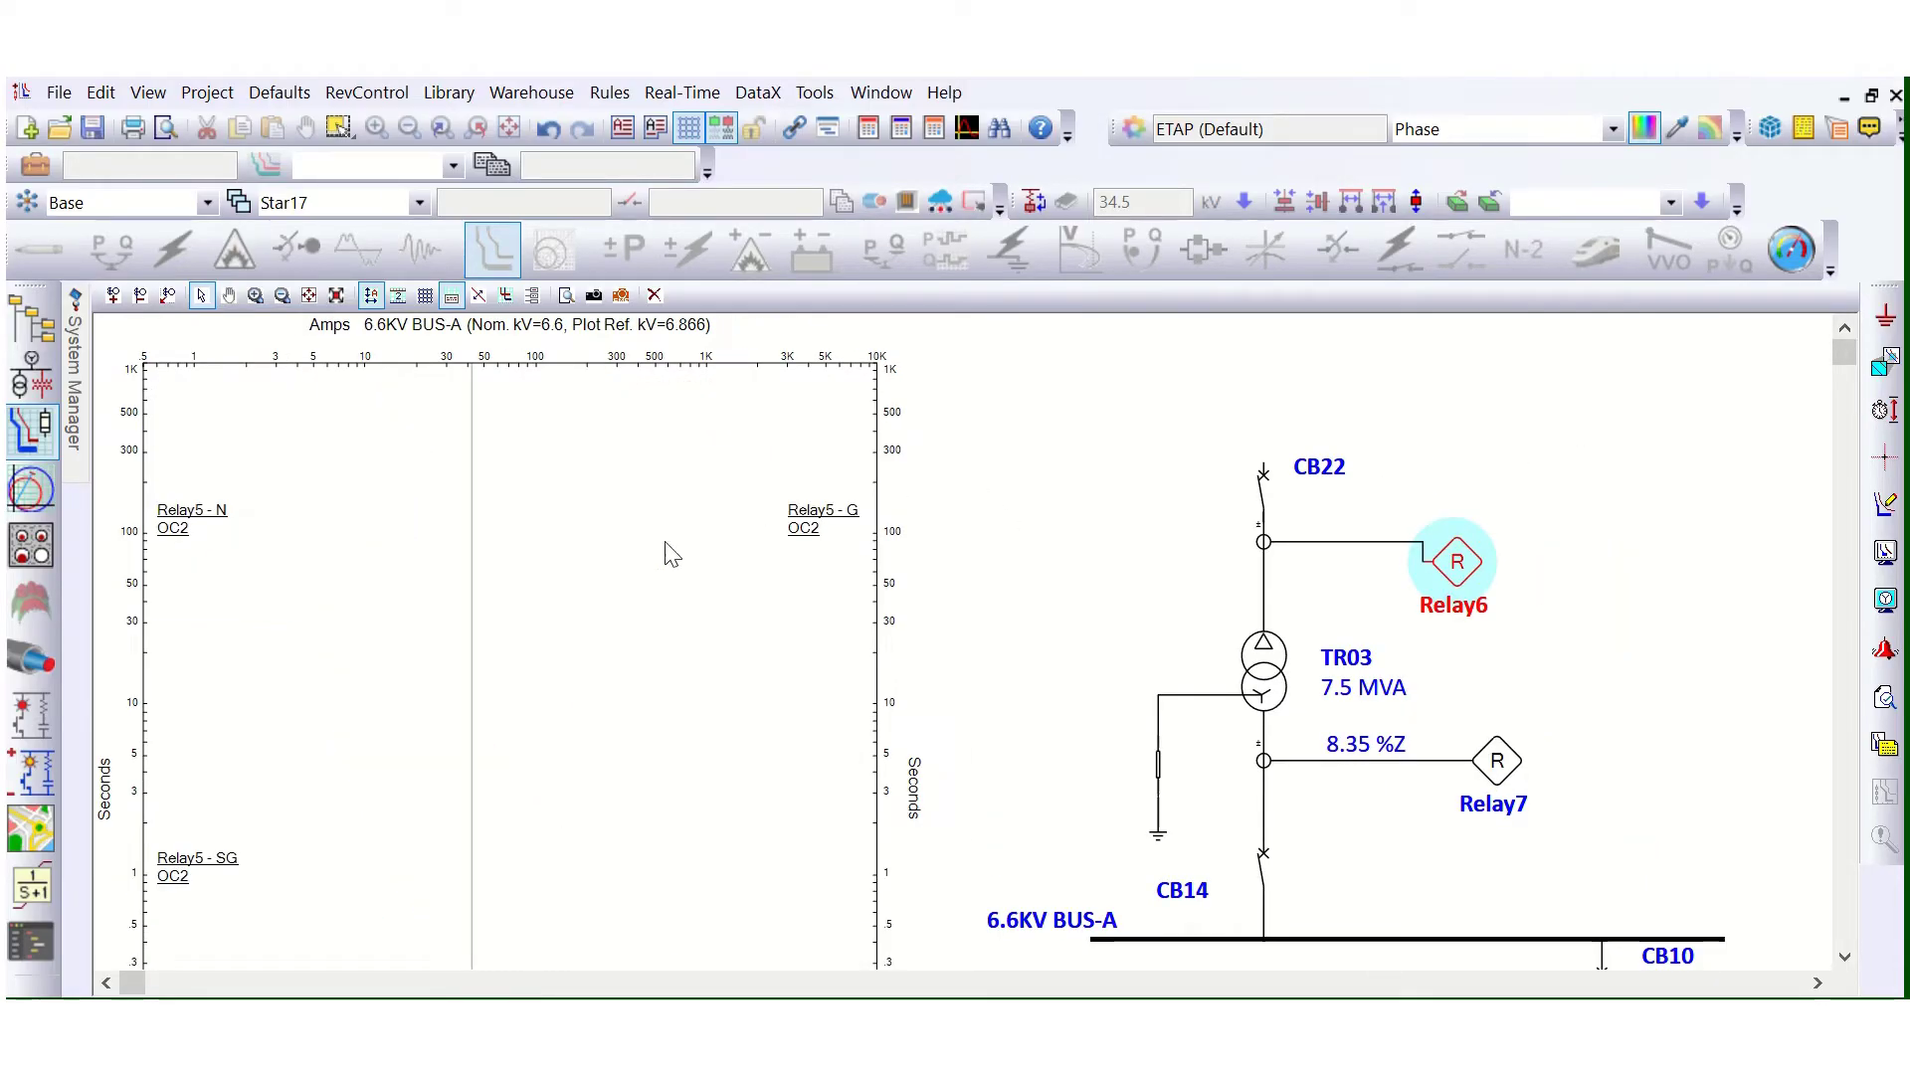
scroll(781, 580, down, 3)
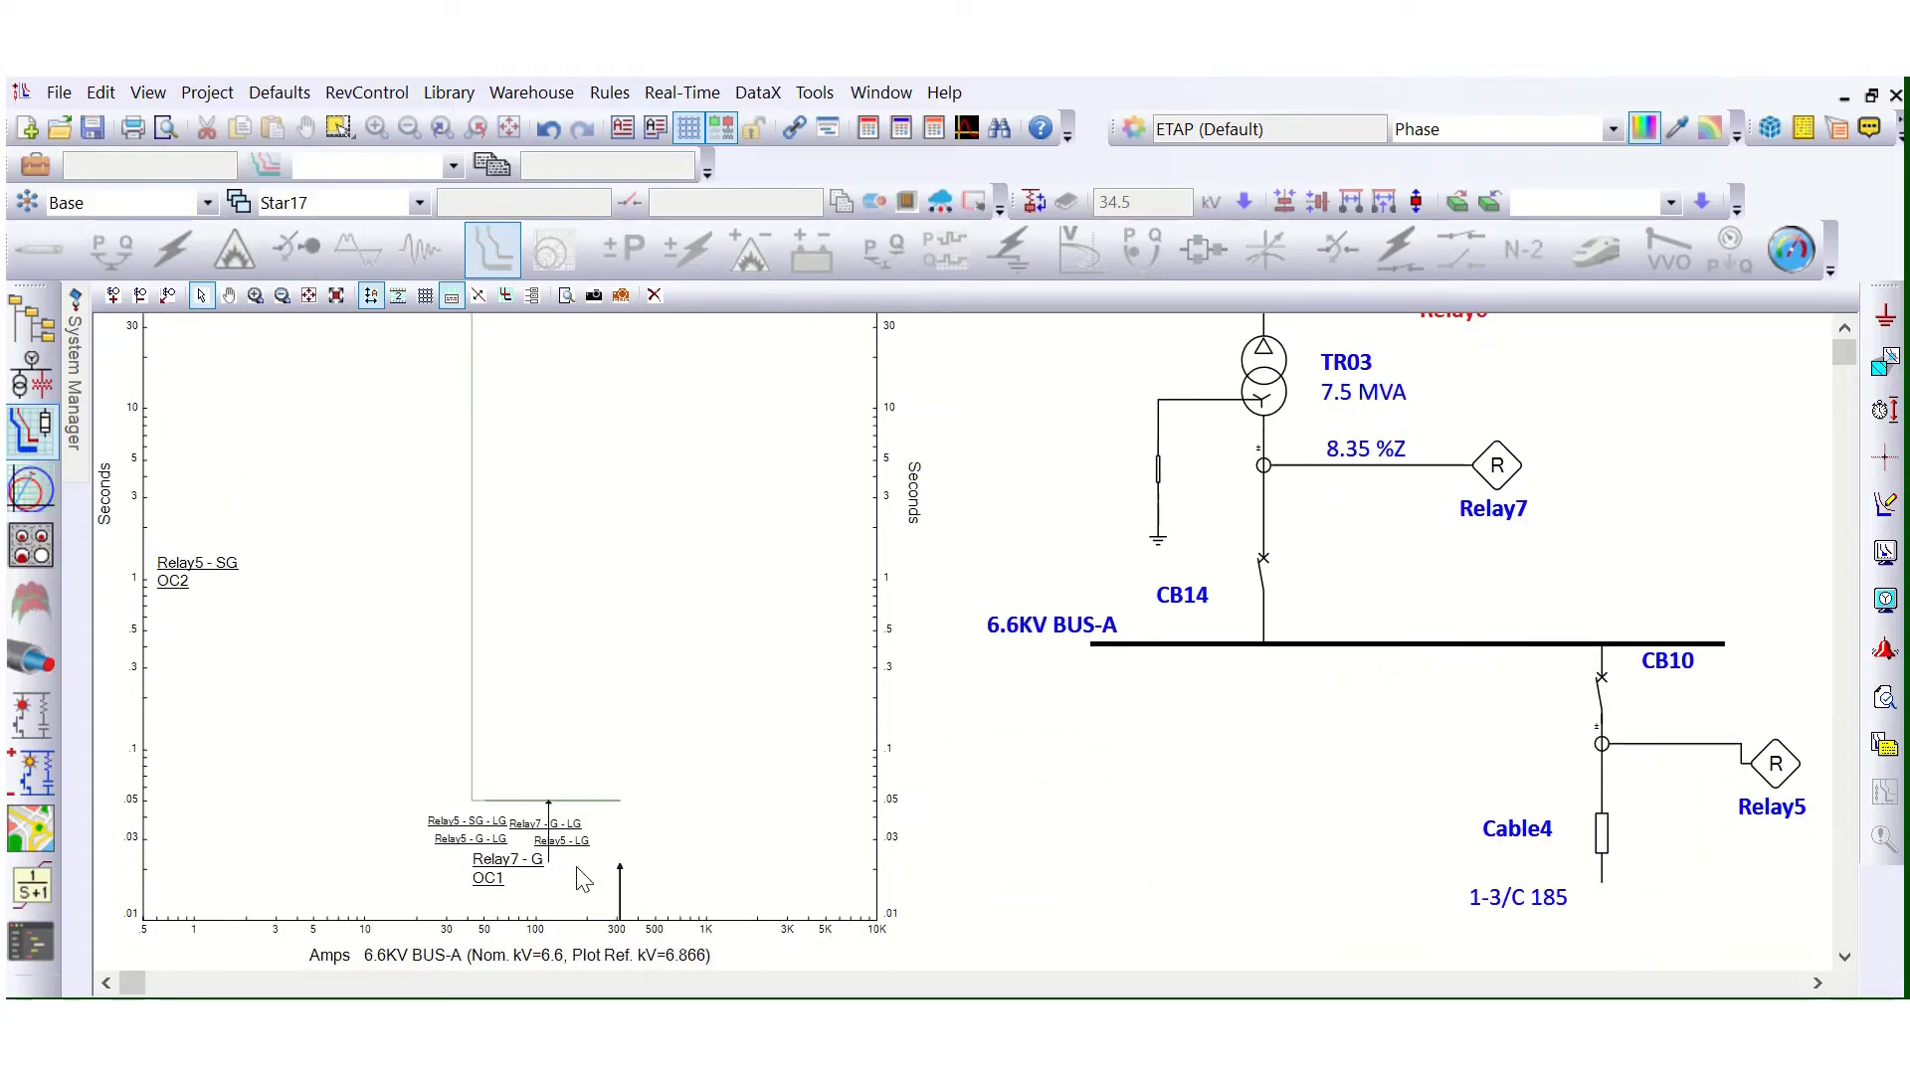
click(567, 841)
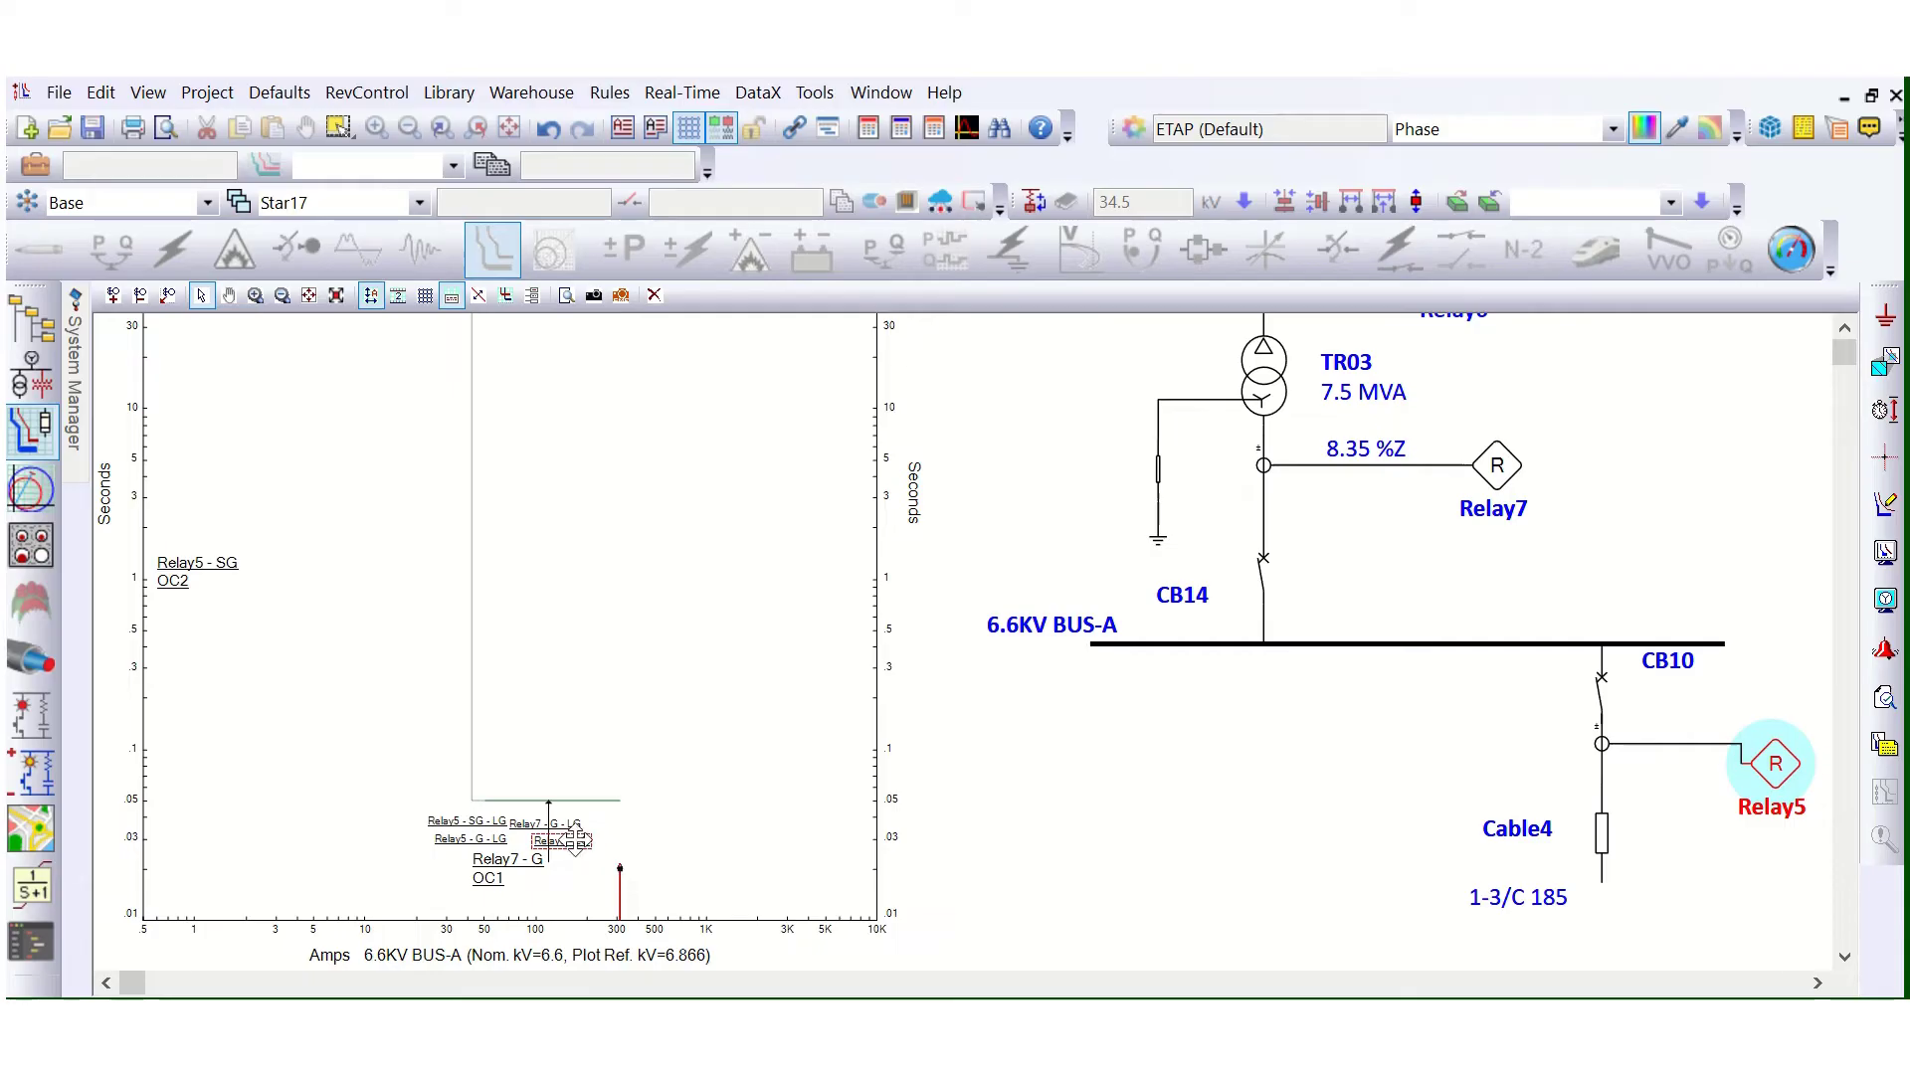
drag(575, 841, 711, 851)
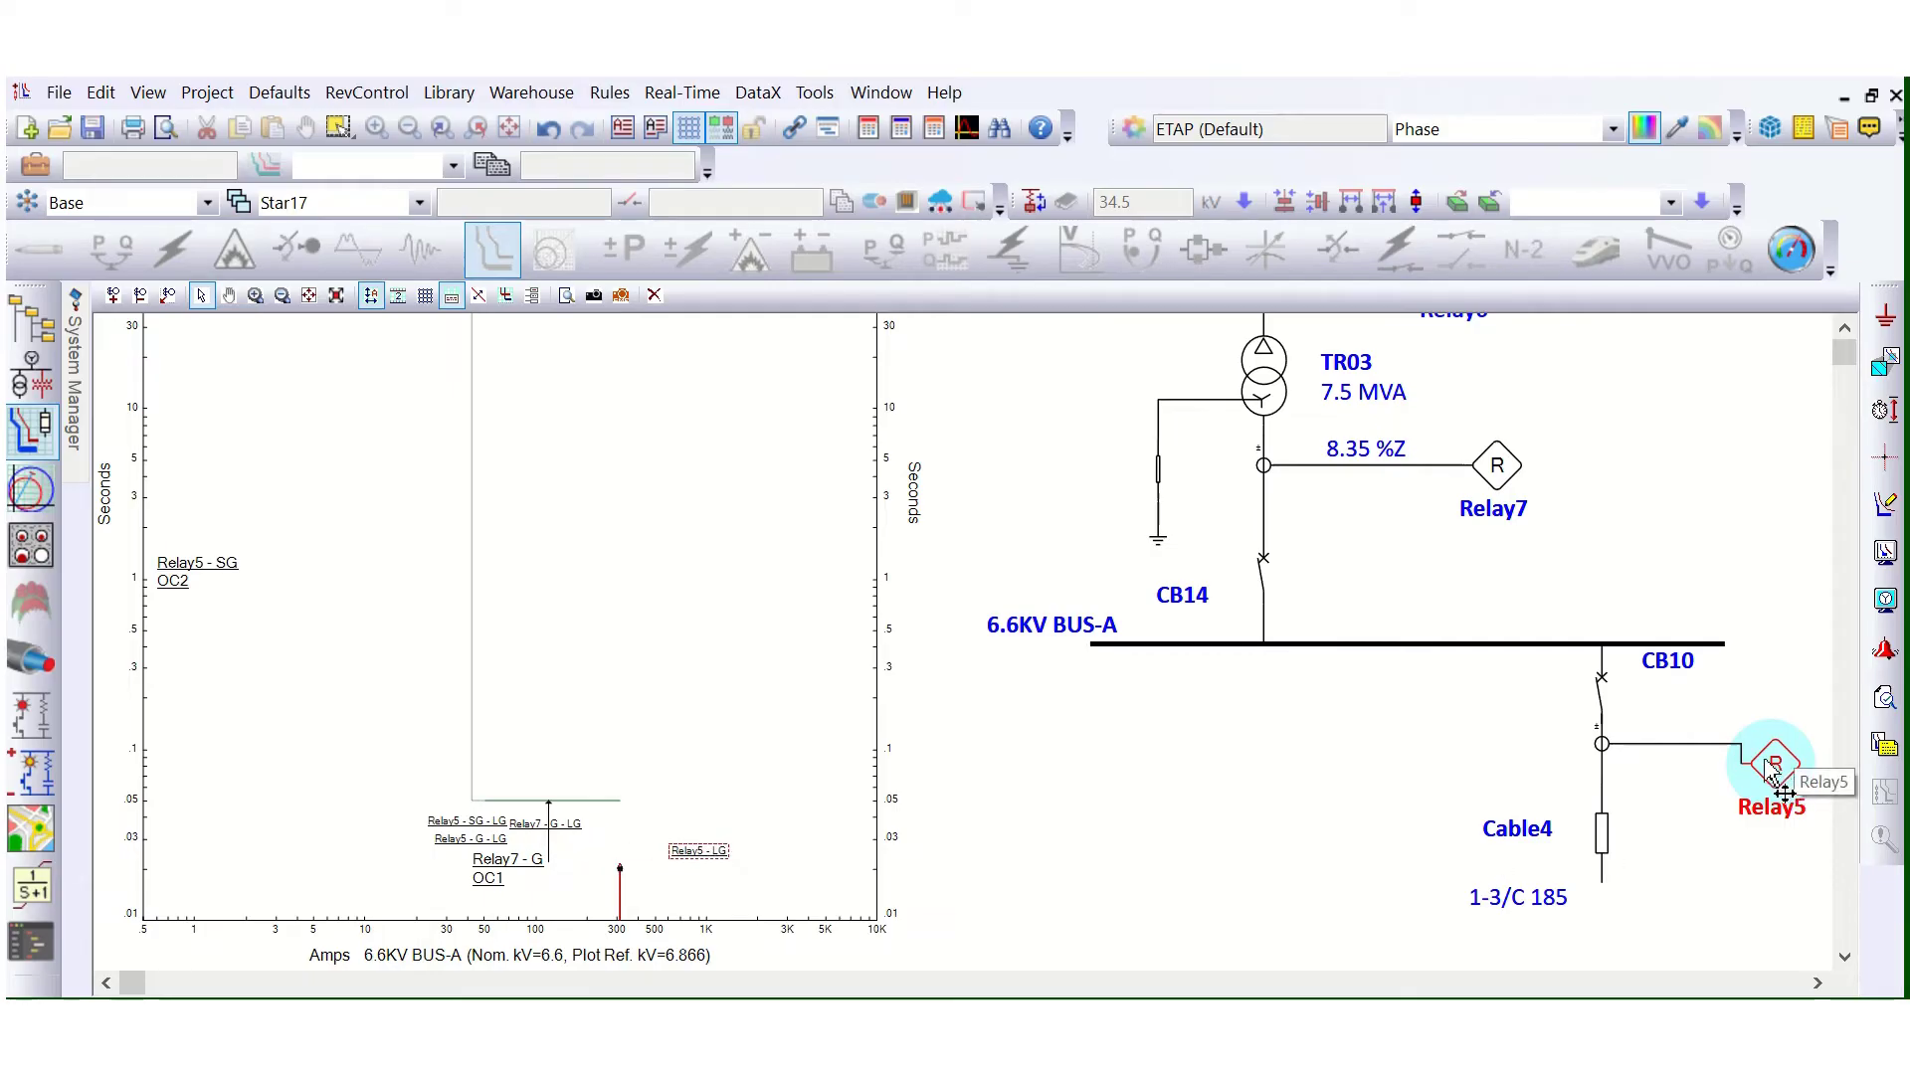
Step: Enable setting, arrow and border on the Relay5 - LG label to show 0.314 kA
right_click(713, 845)
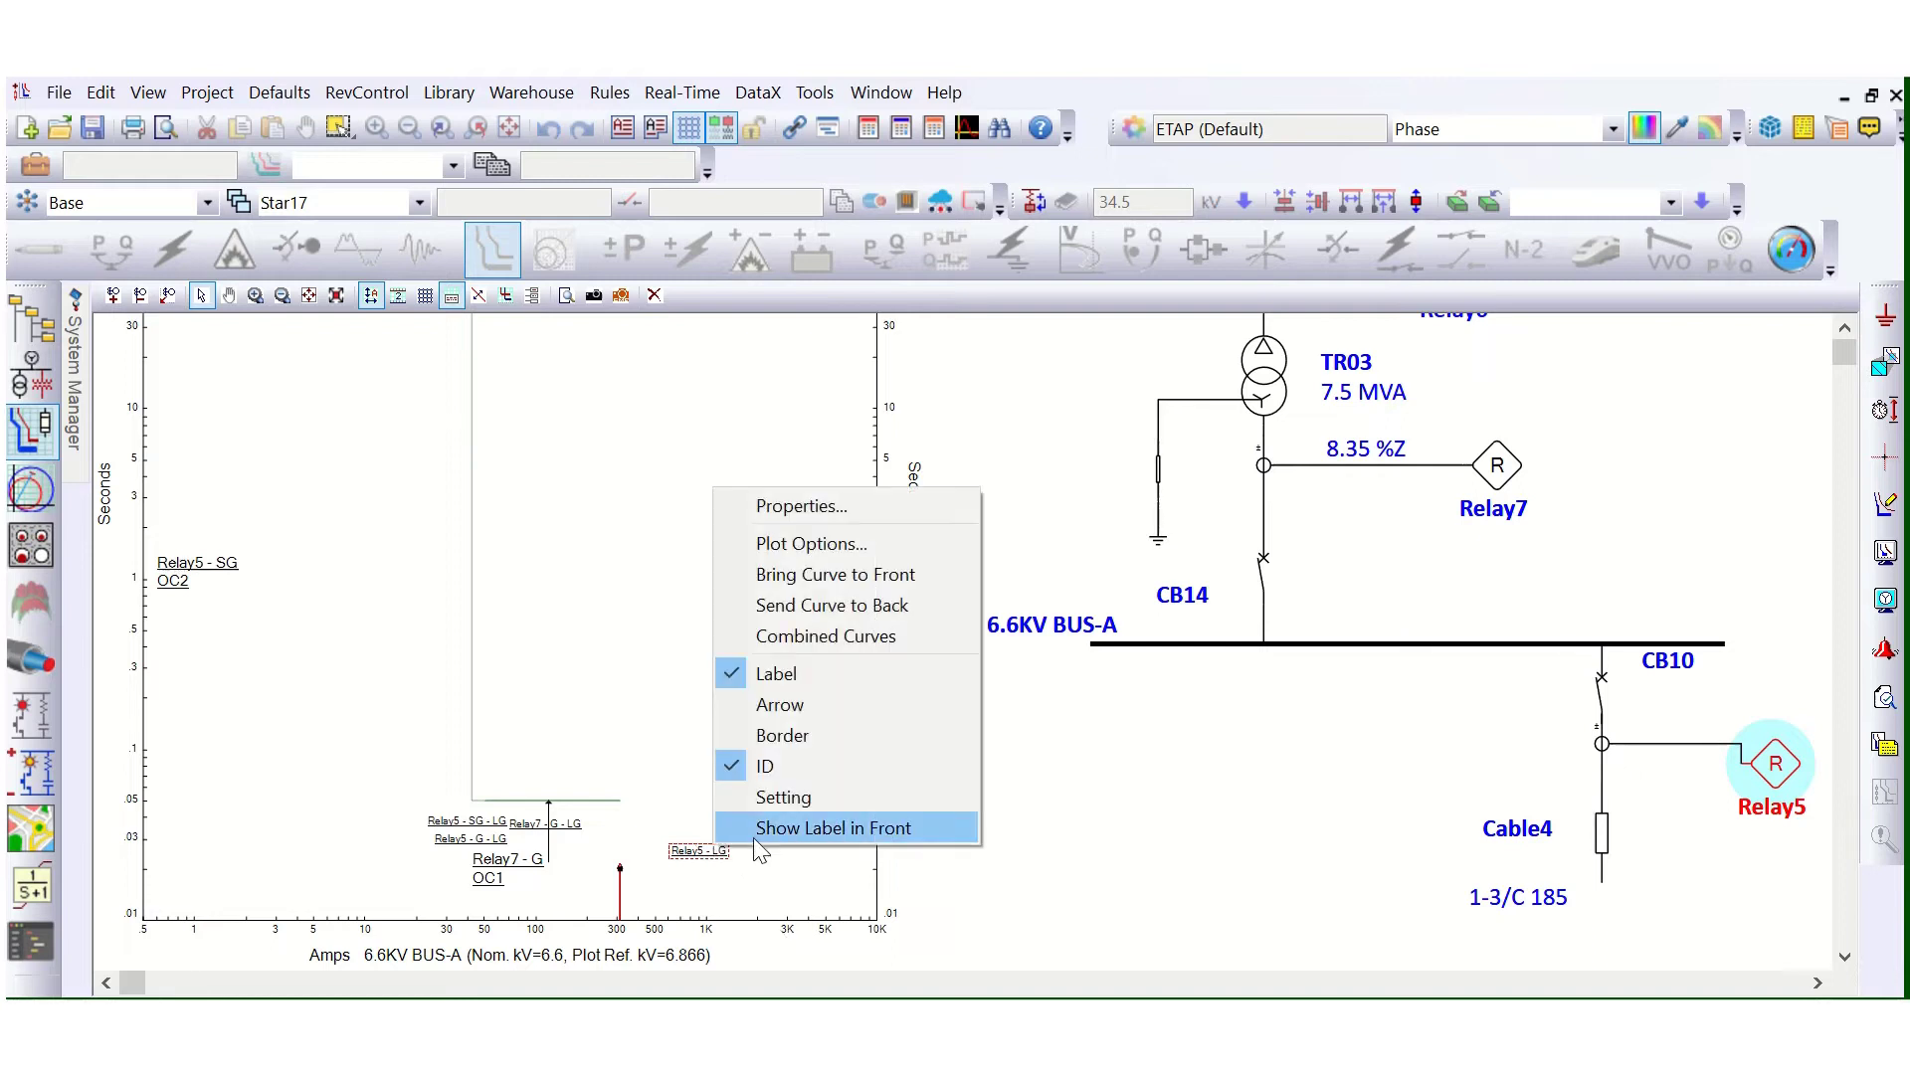
click(773, 796)
right_click(721, 871)
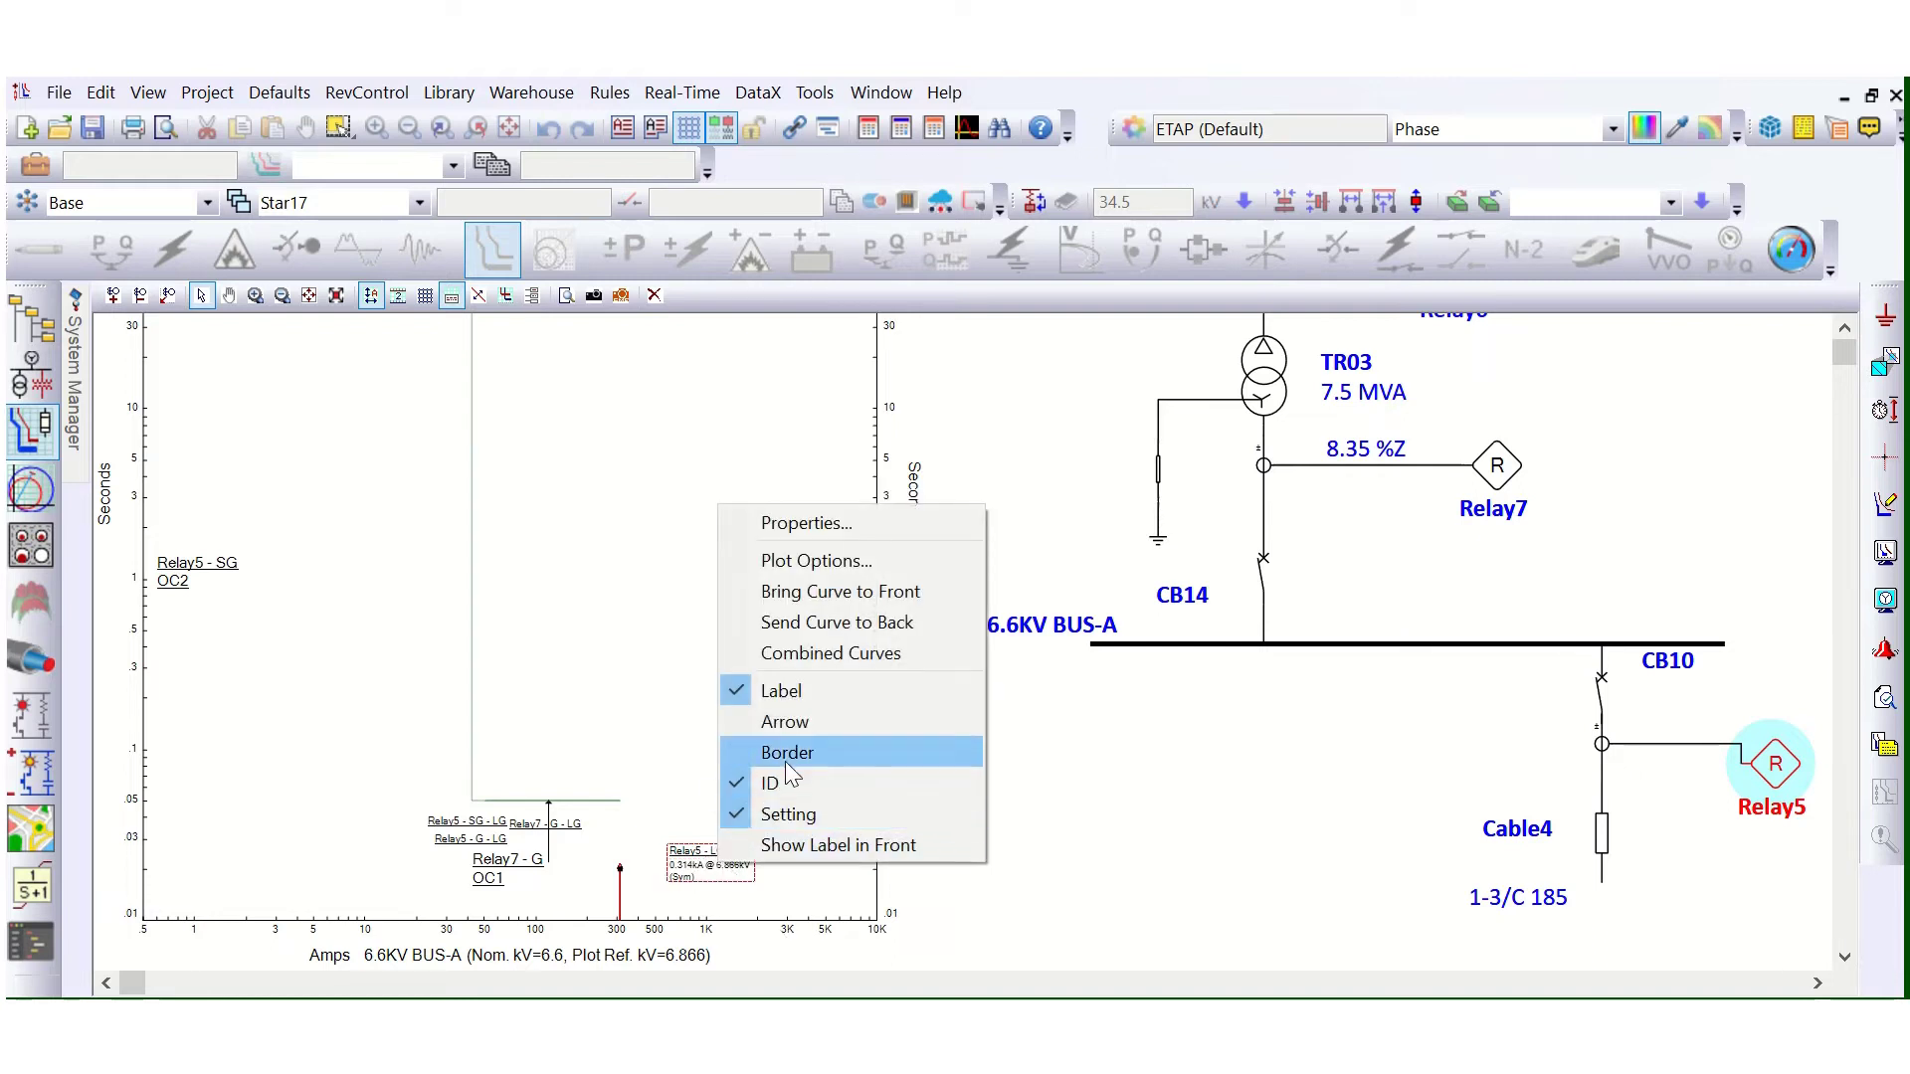
click(796, 729)
right_click(730, 871)
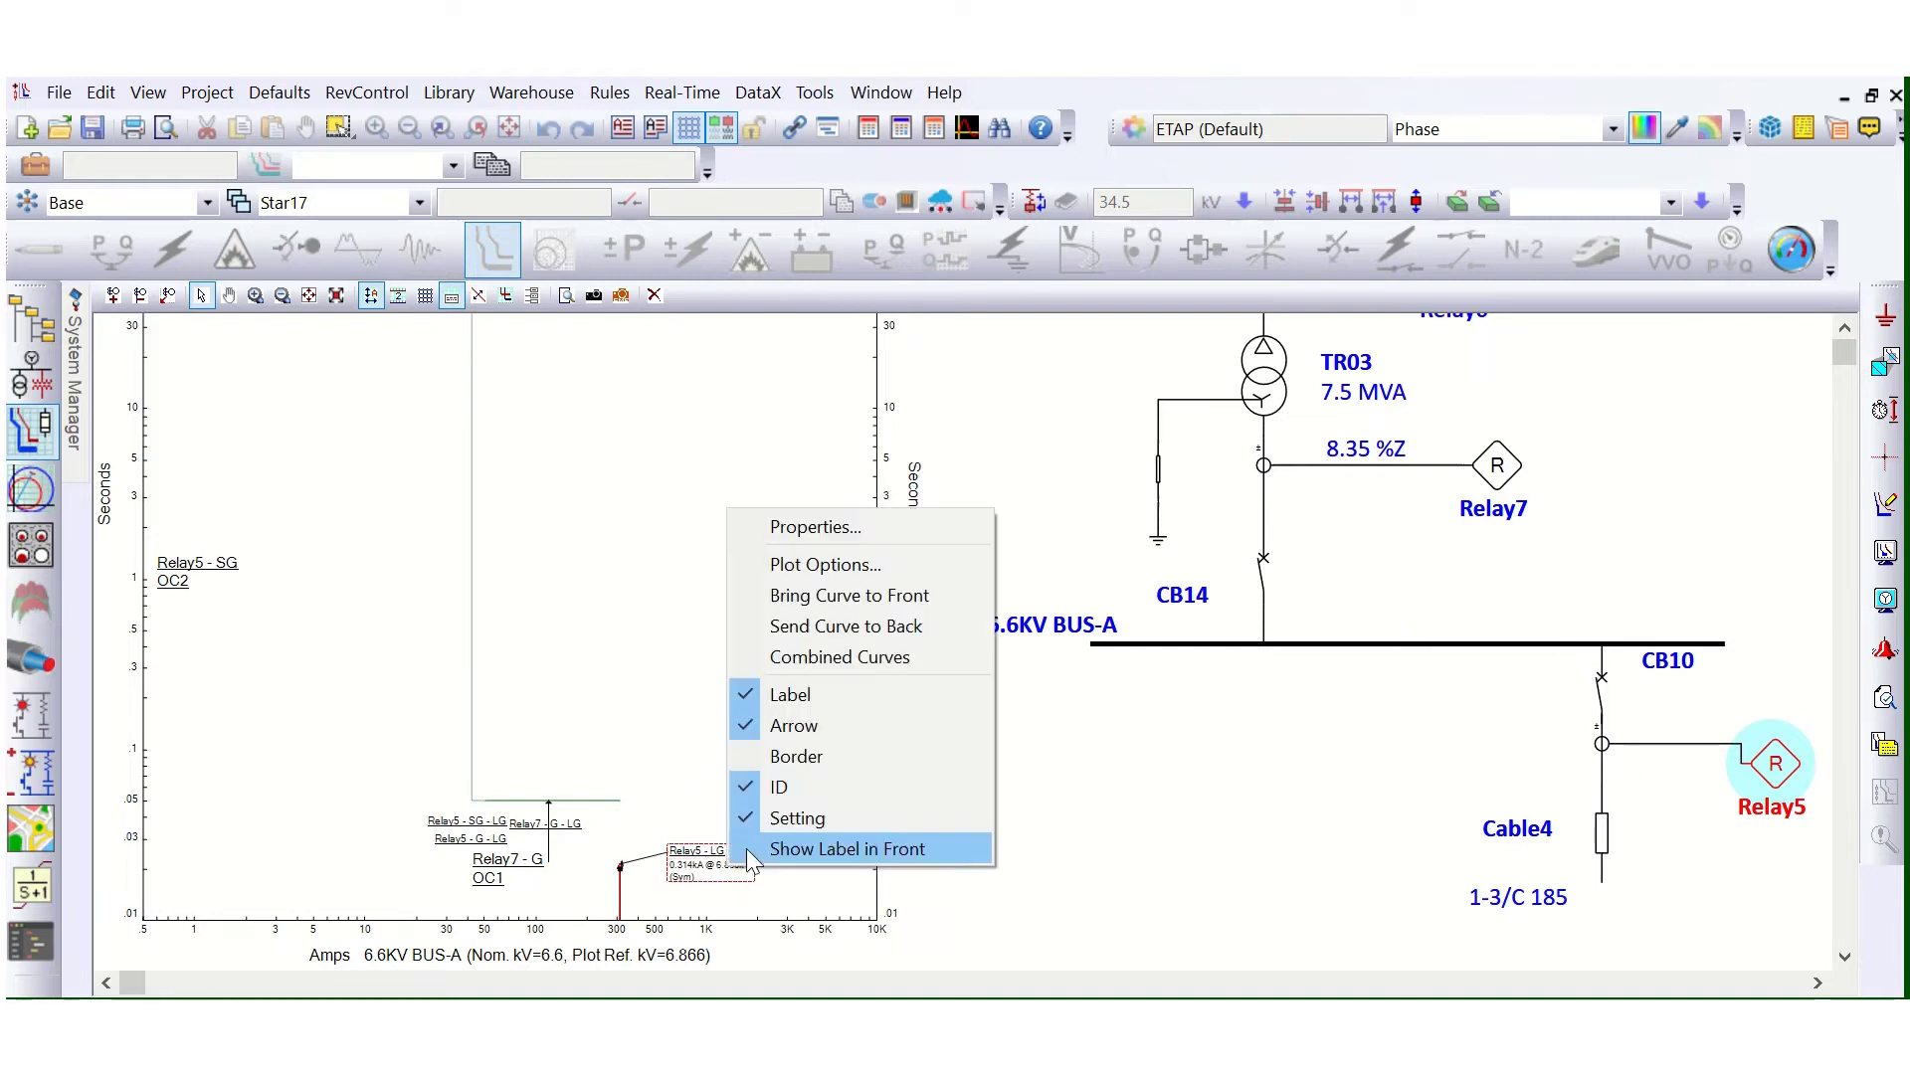
click(803, 754)
scroll(744, 895, down, 3)
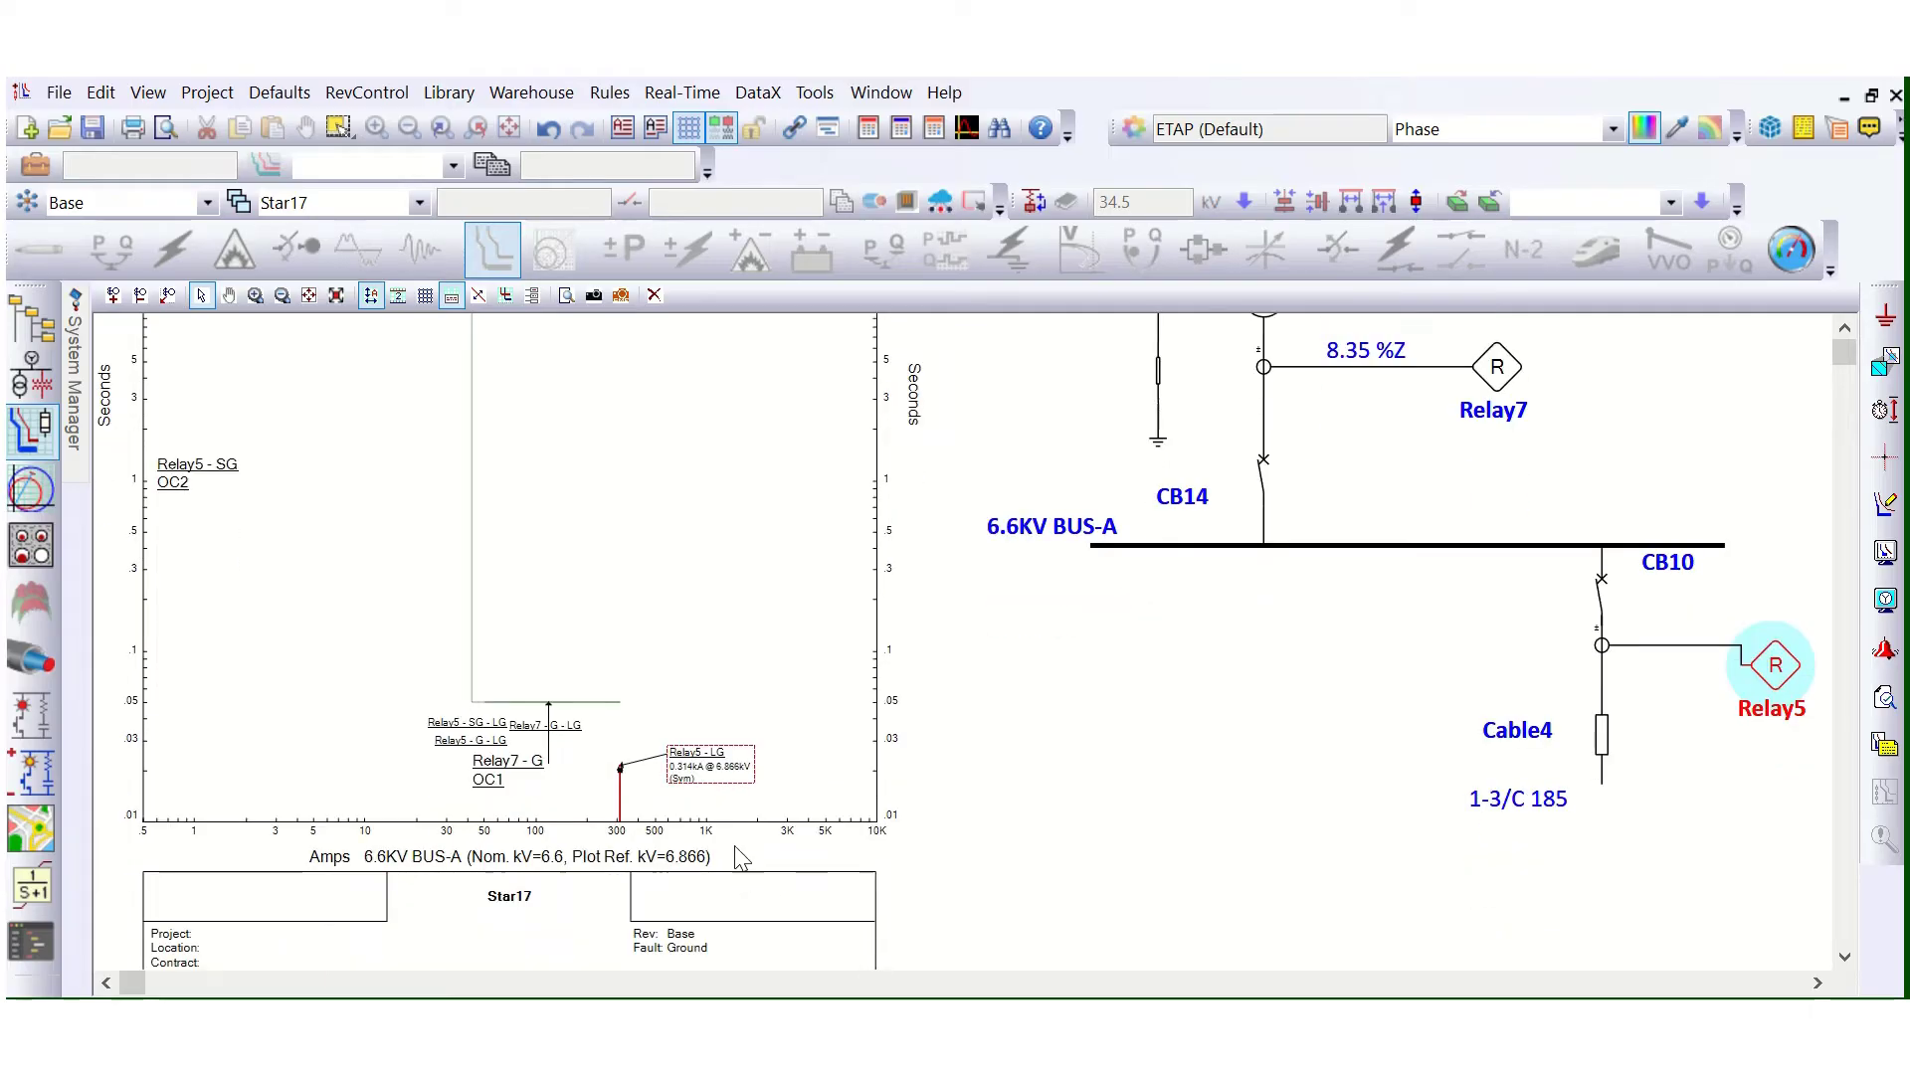
scroll(667, 786, up, 2)
Step: Enable Relay5's phase minimum currents, 4.49 kA 3-phase and 0.285 kA line-ground, and apply
double_click(691, 783)
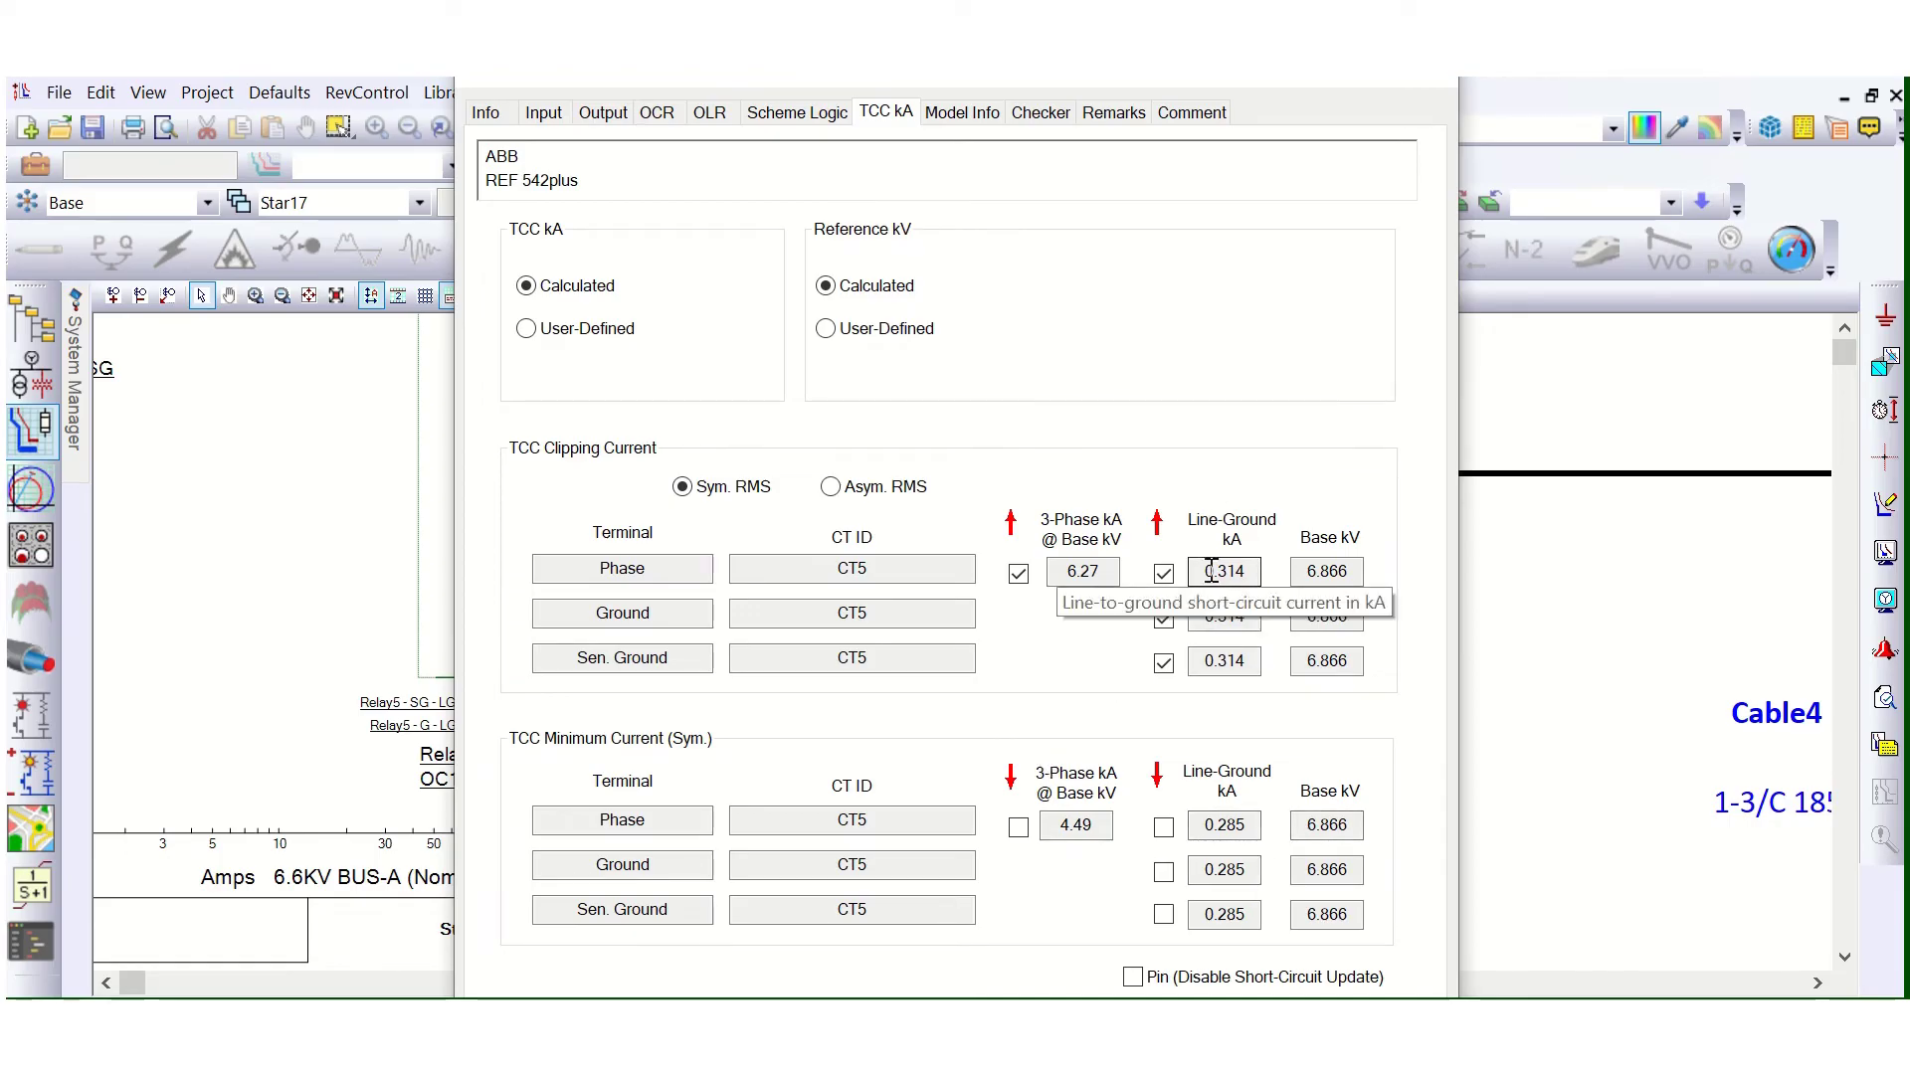
double_click(1253, 573)
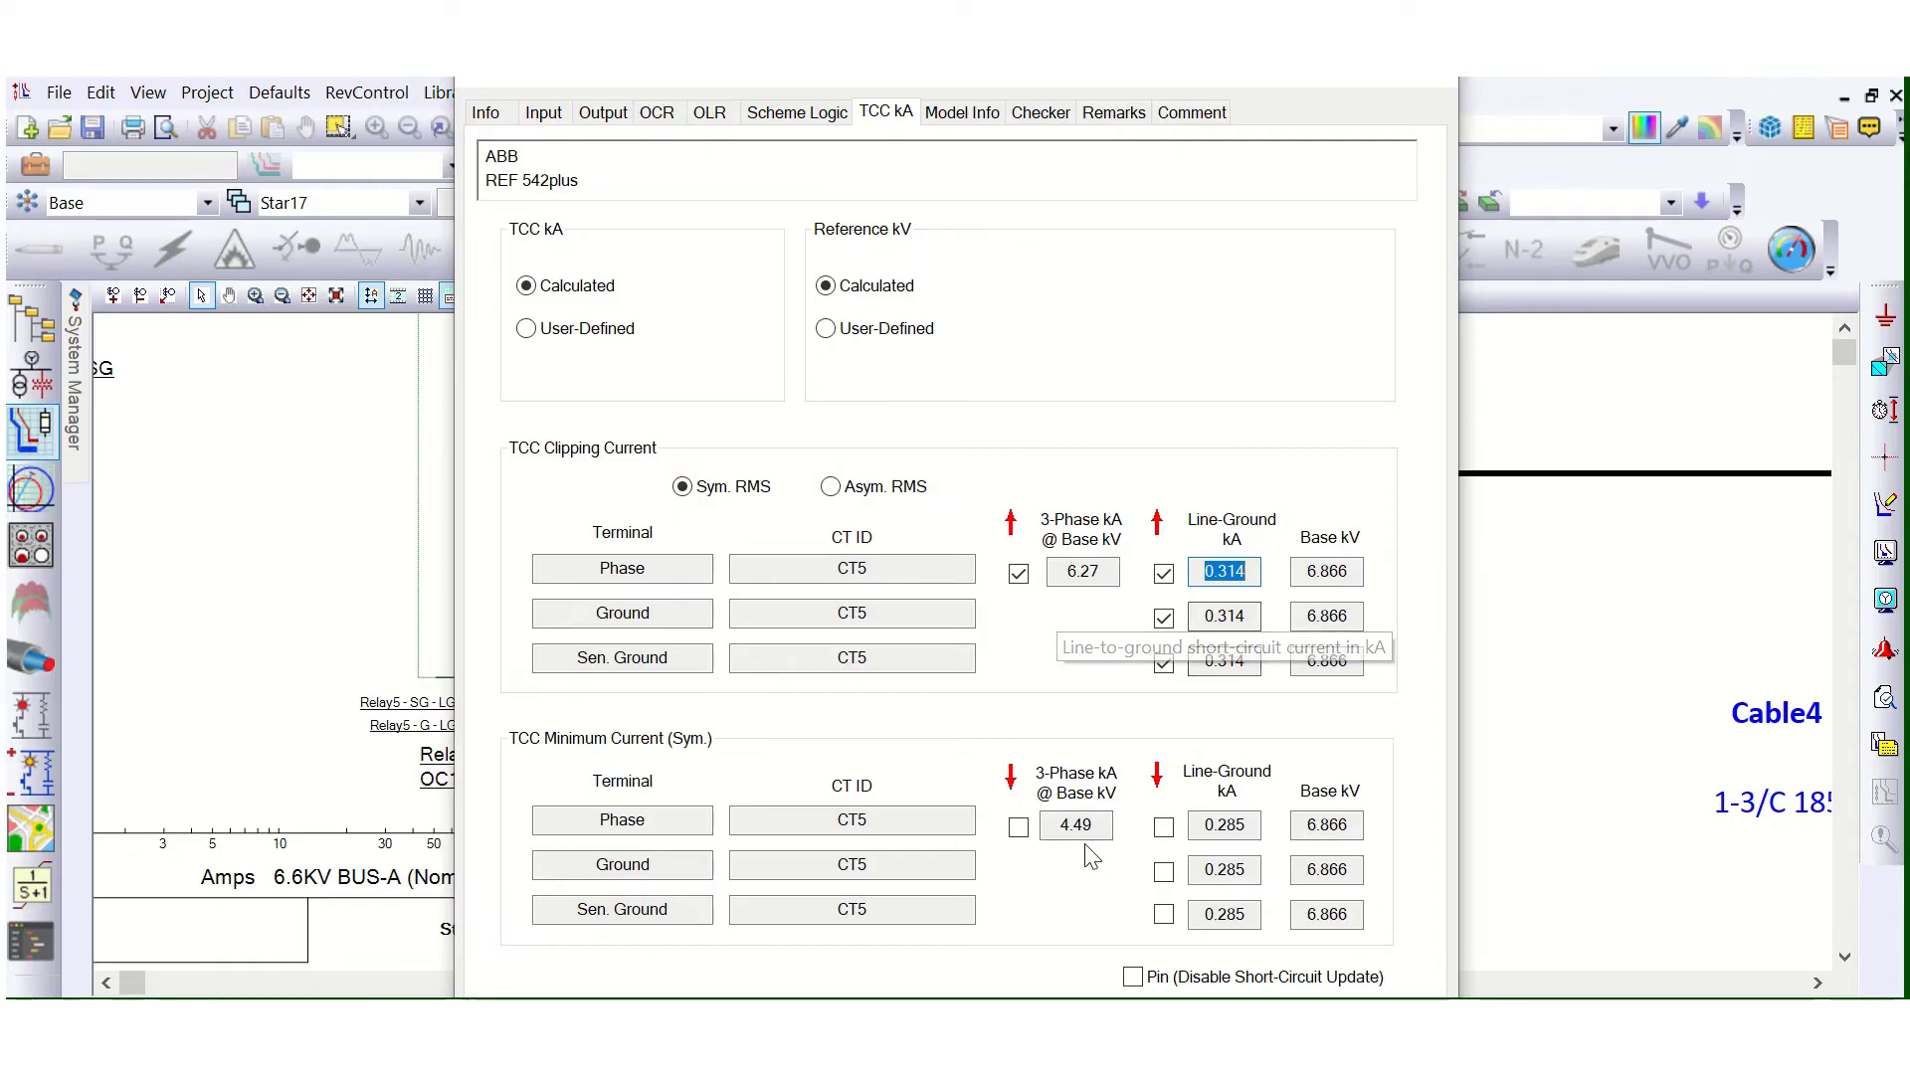
click(1019, 828)
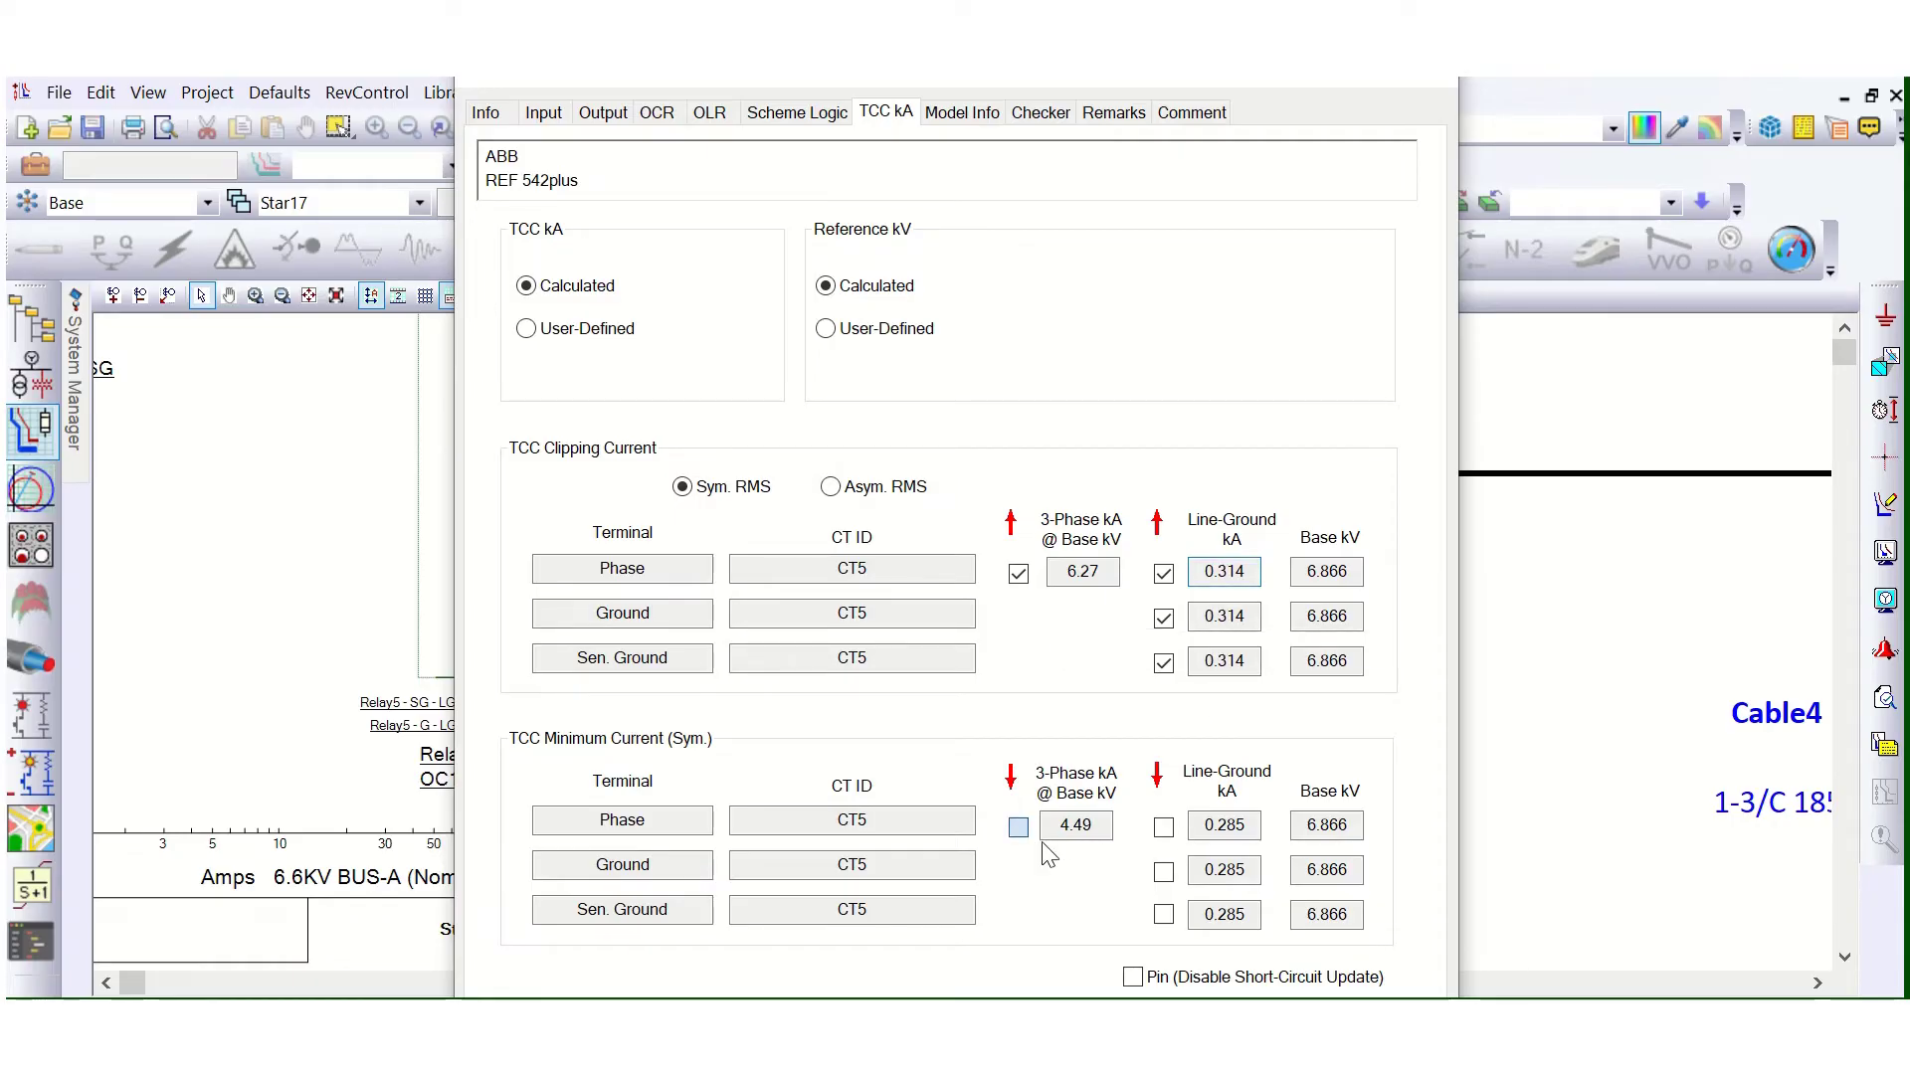
click(1170, 829)
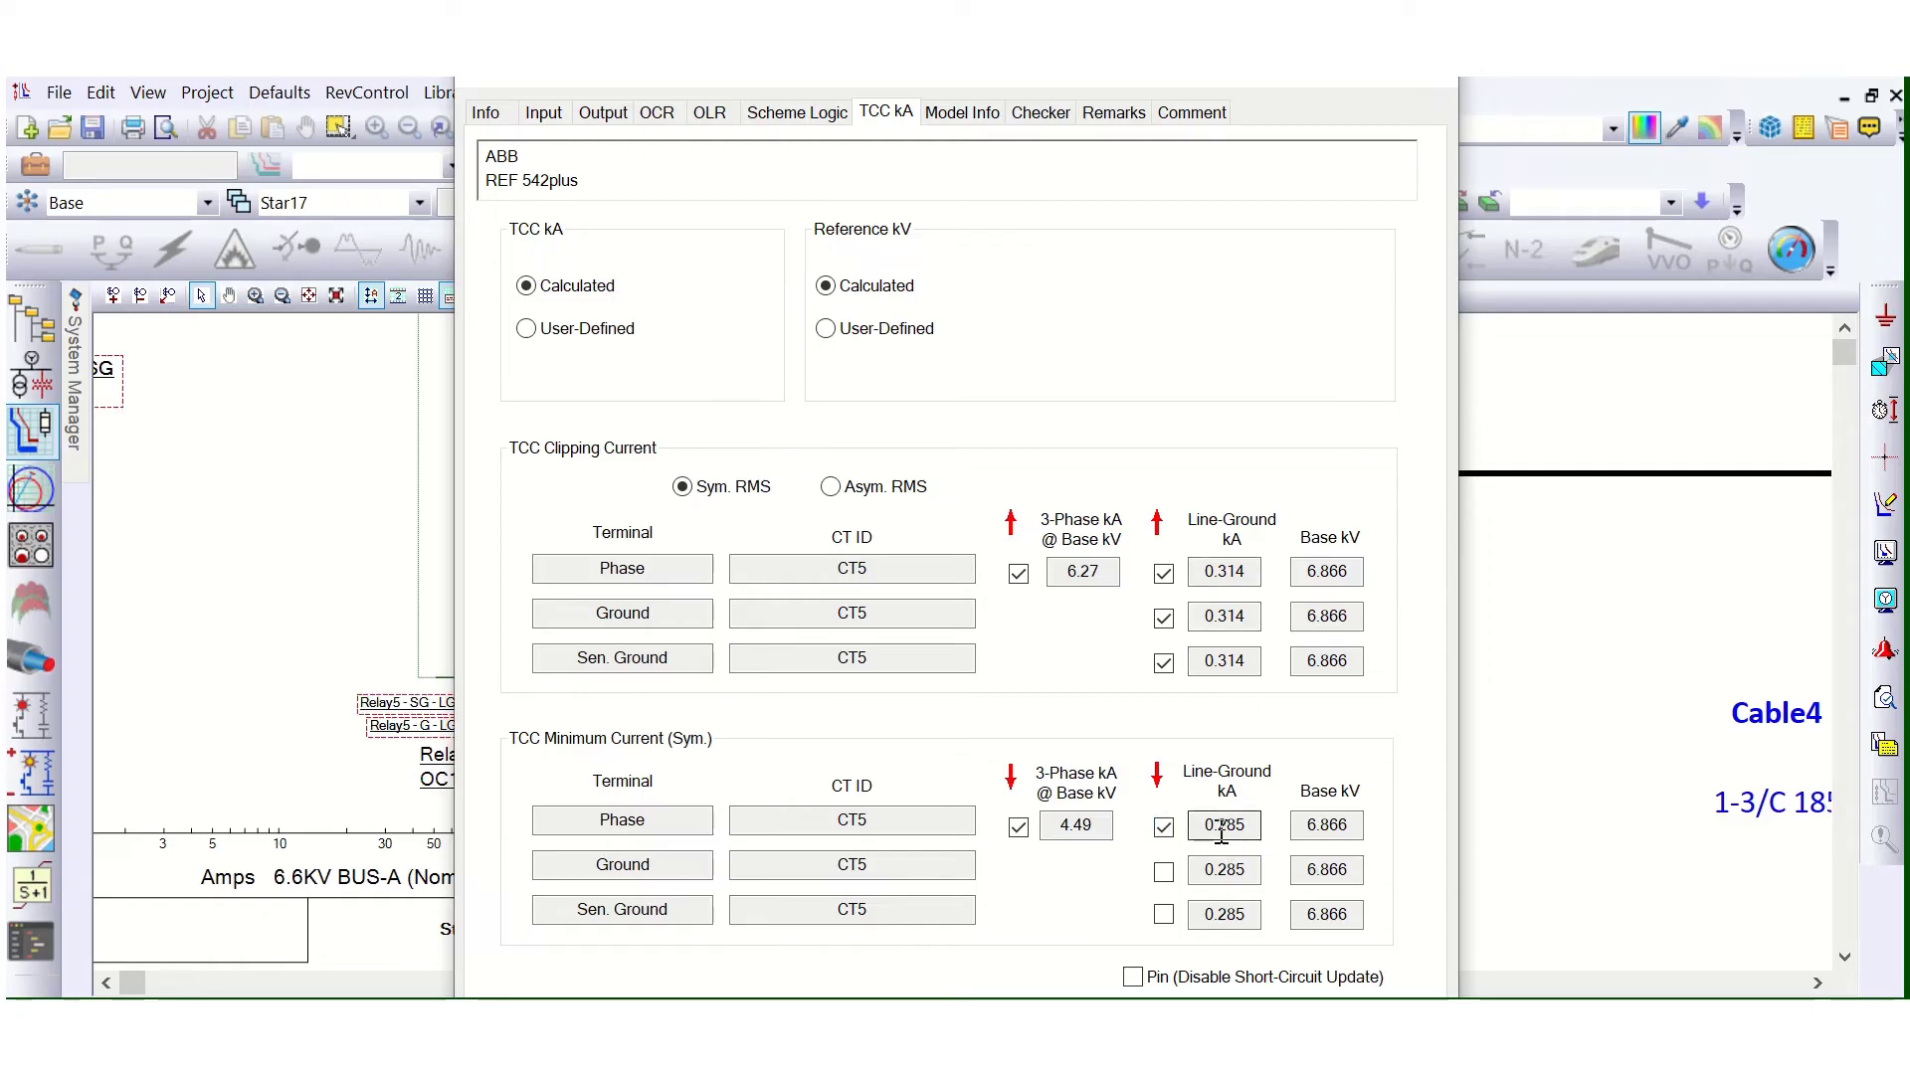
key(Return)
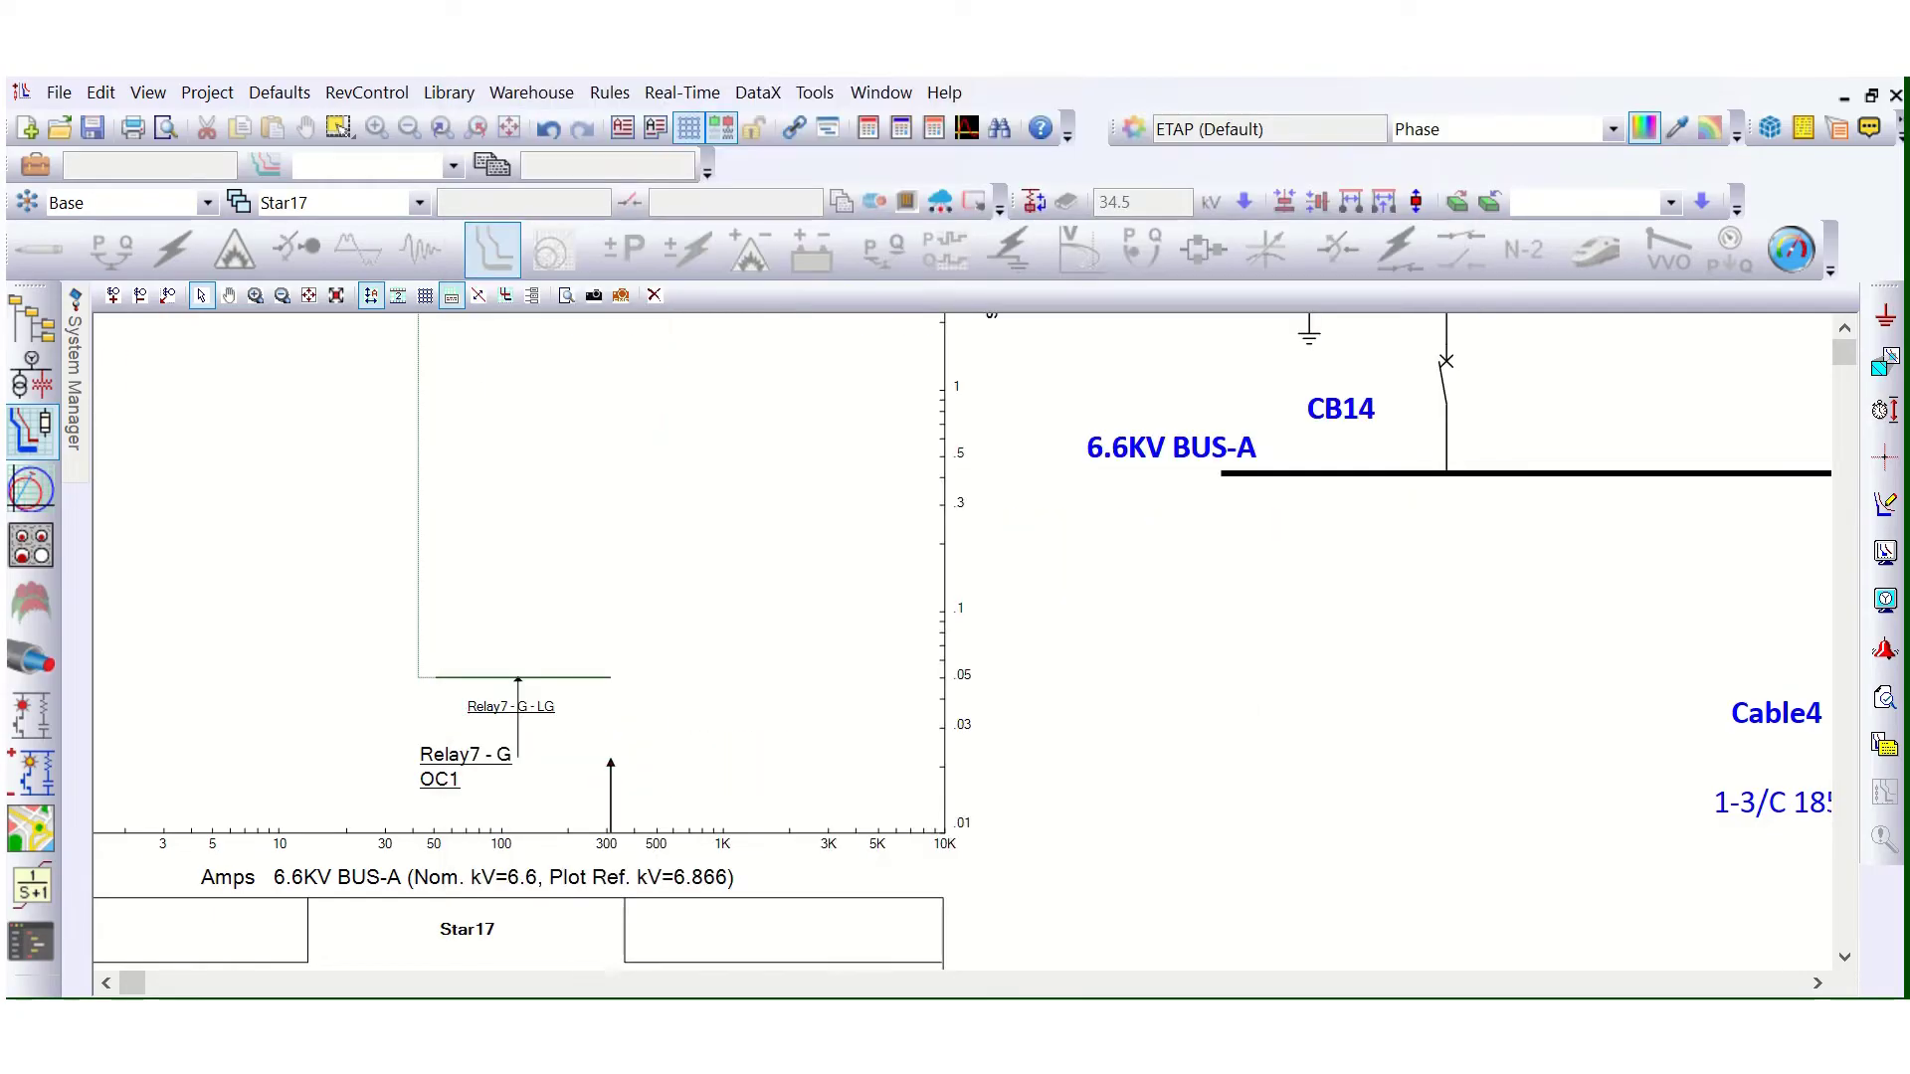
Step: Move the Relay5 - LG (Min) label off its curve and add setting values, arrow and border
scroll(797, 729, up, 10)
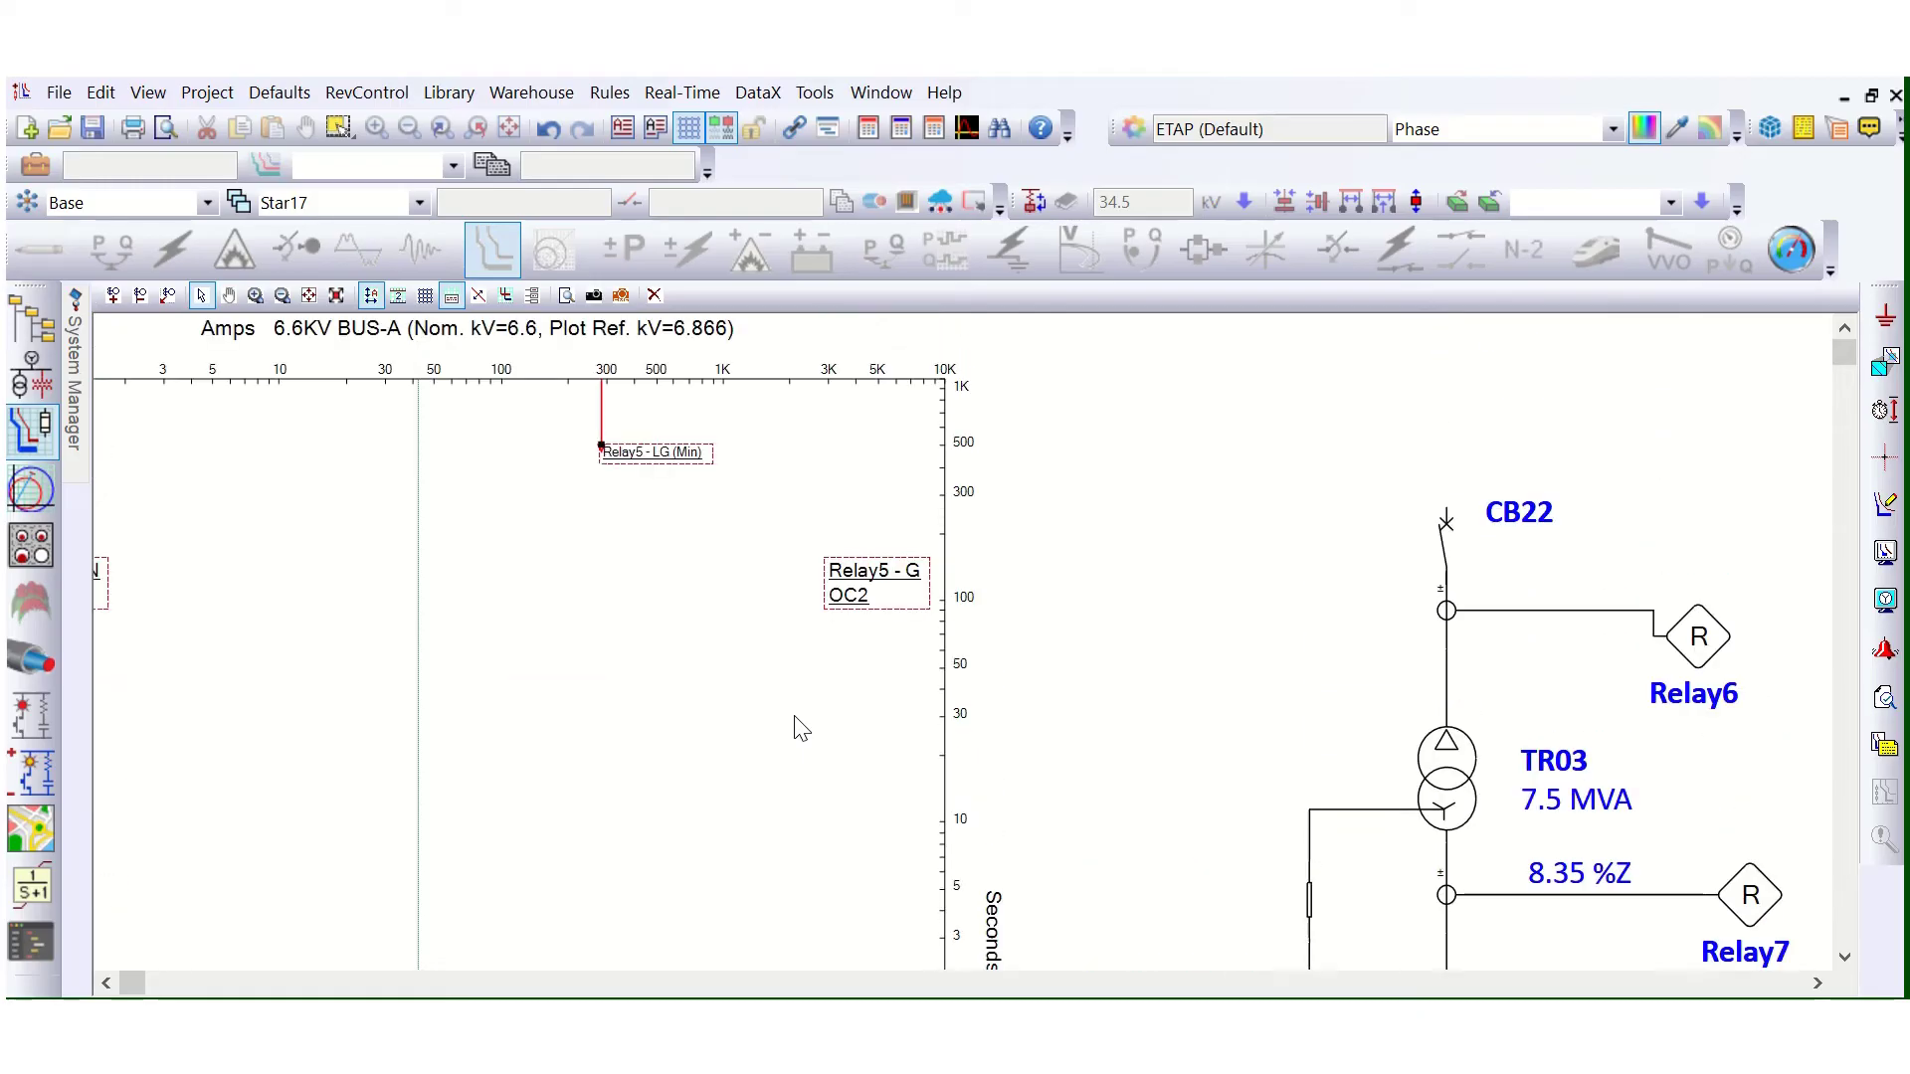
drag(687, 455, 752, 435)
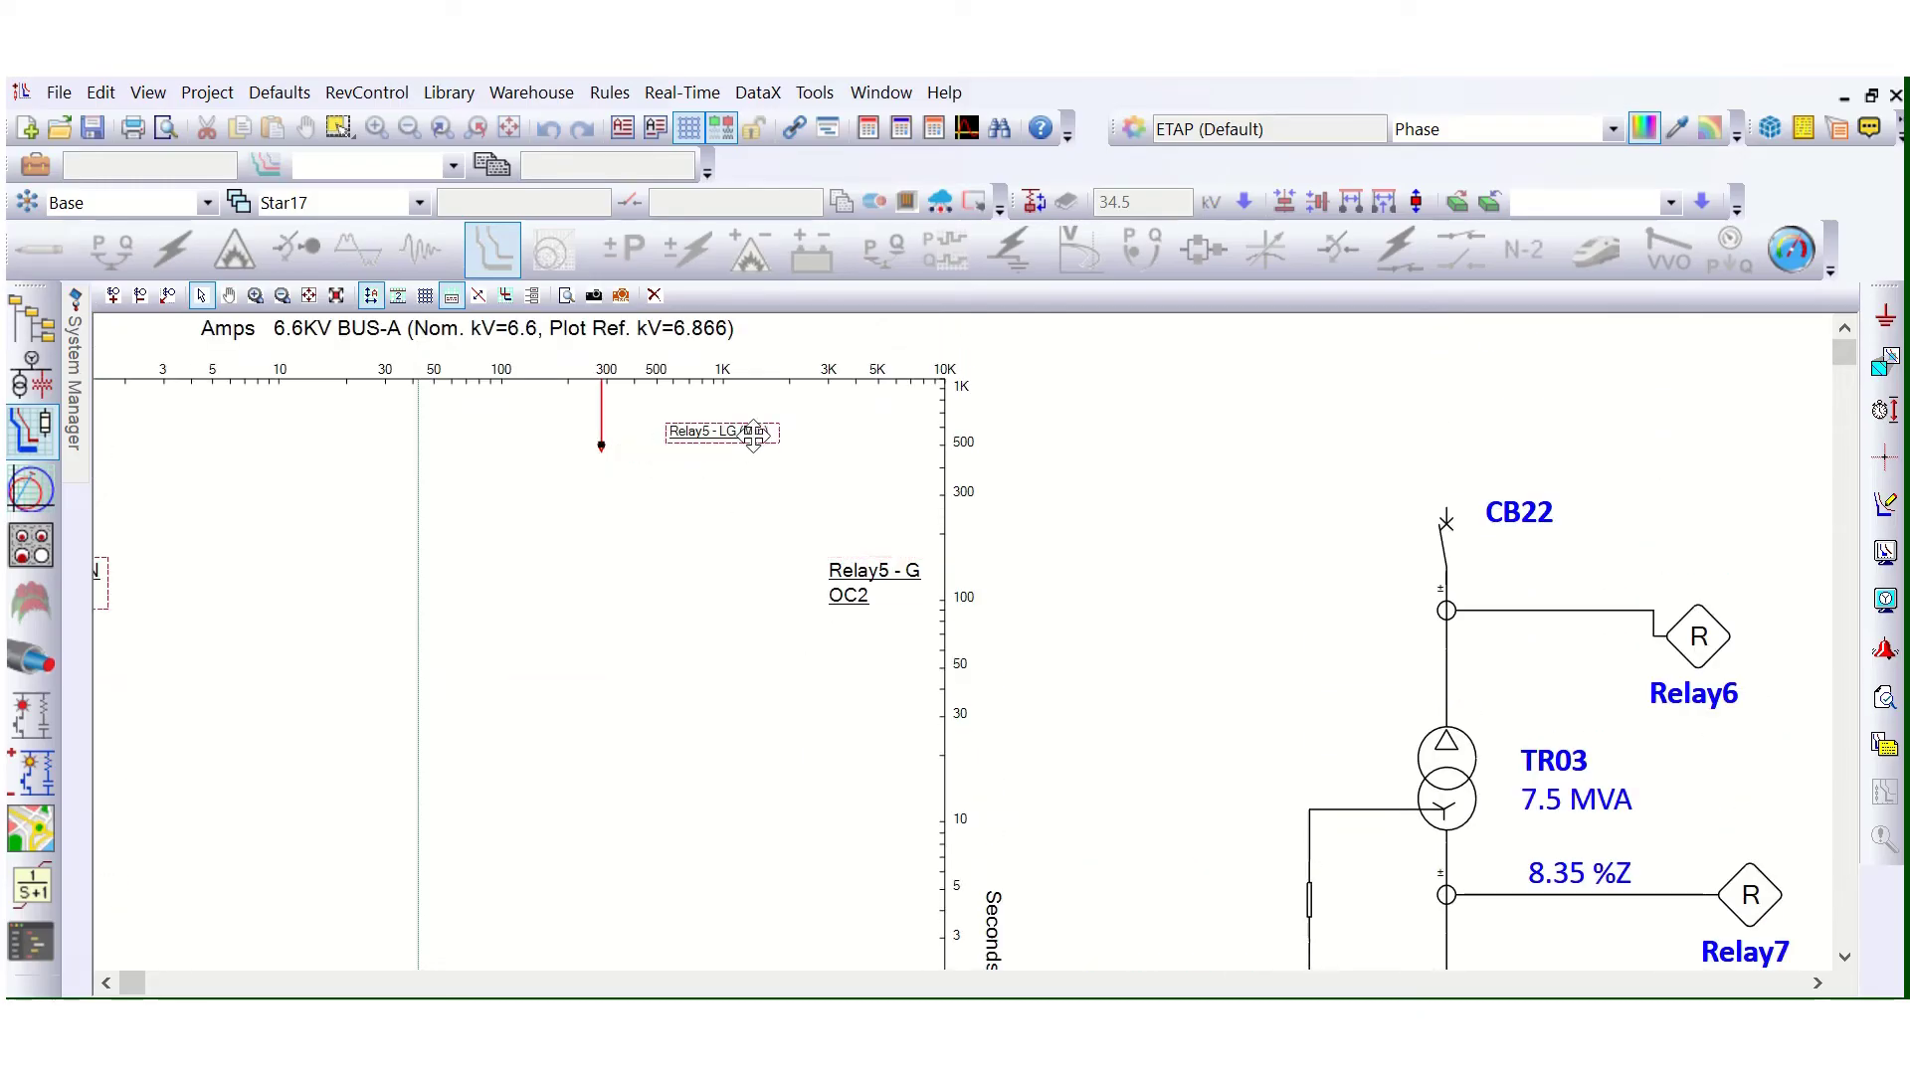
right_click(753, 435)
click(824, 746)
right_click(728, 445)
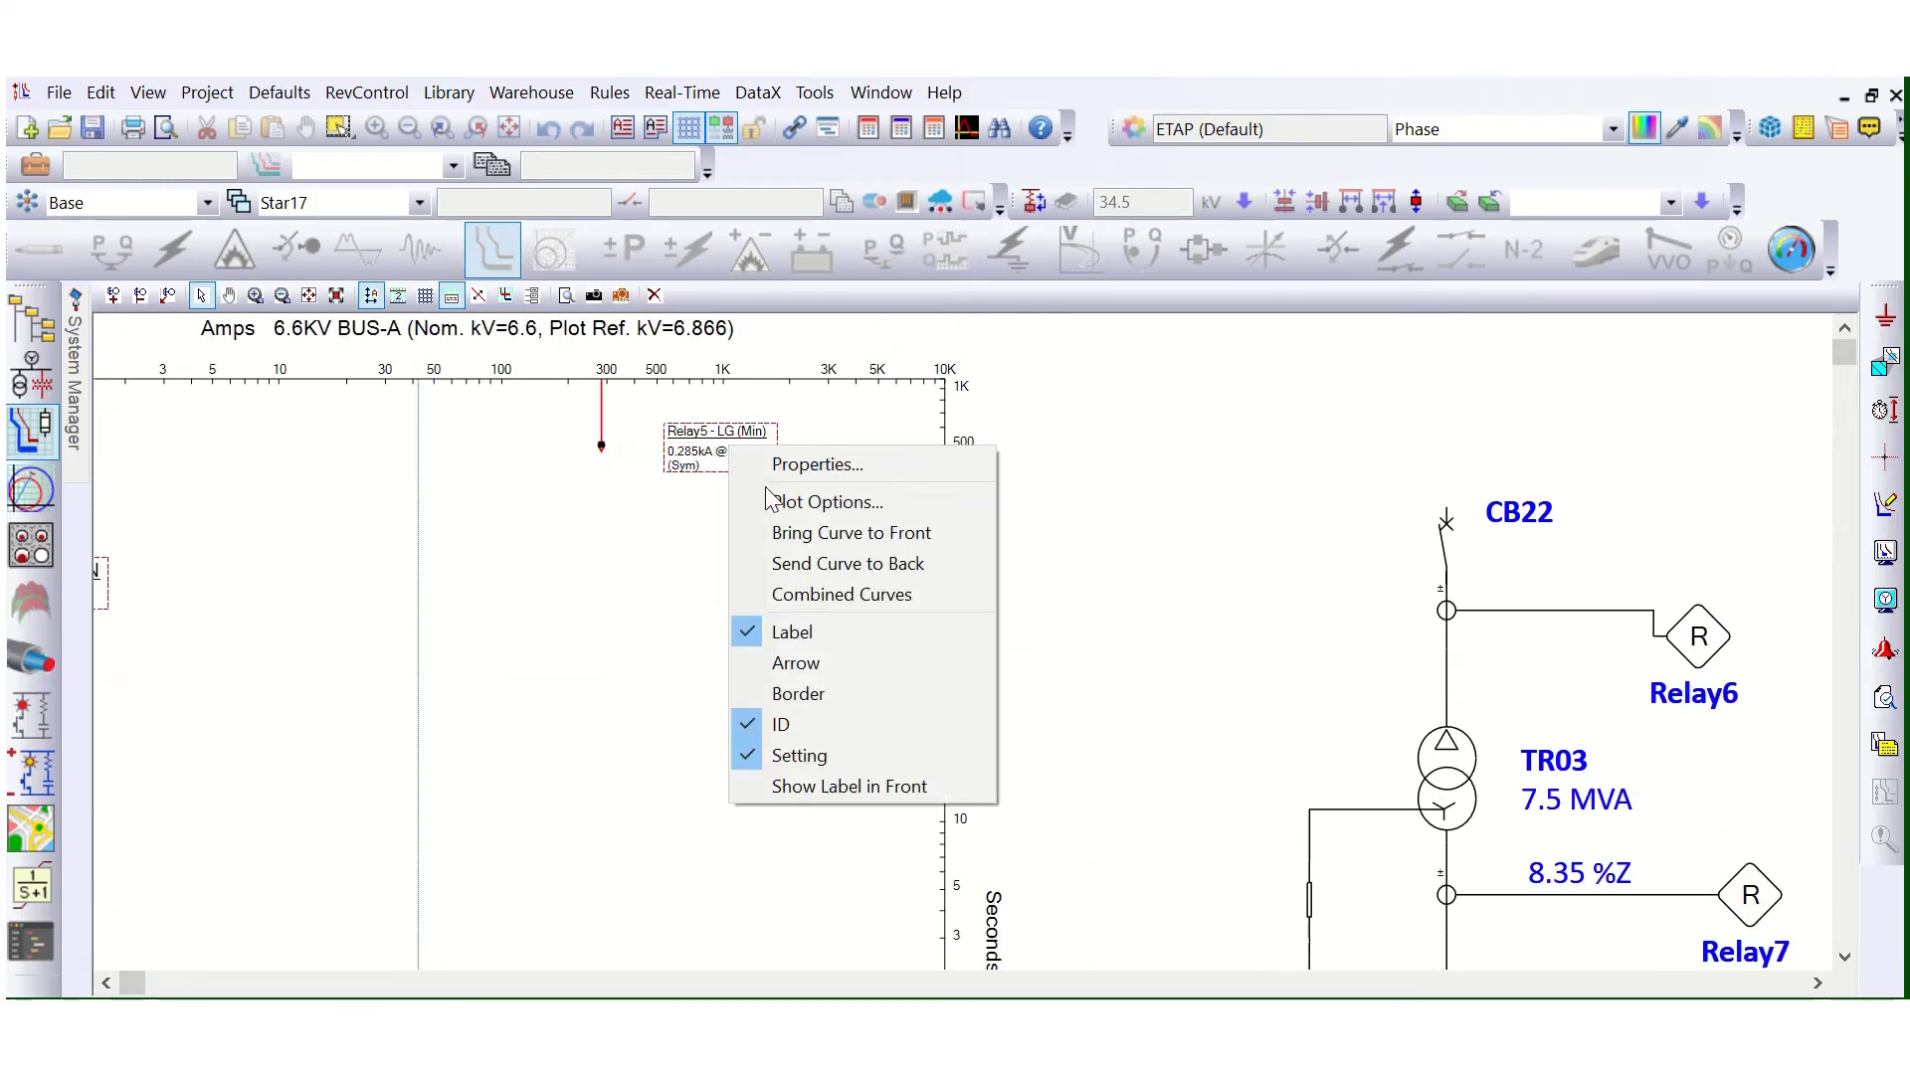
click(795, 672)
right_click(729, 446)
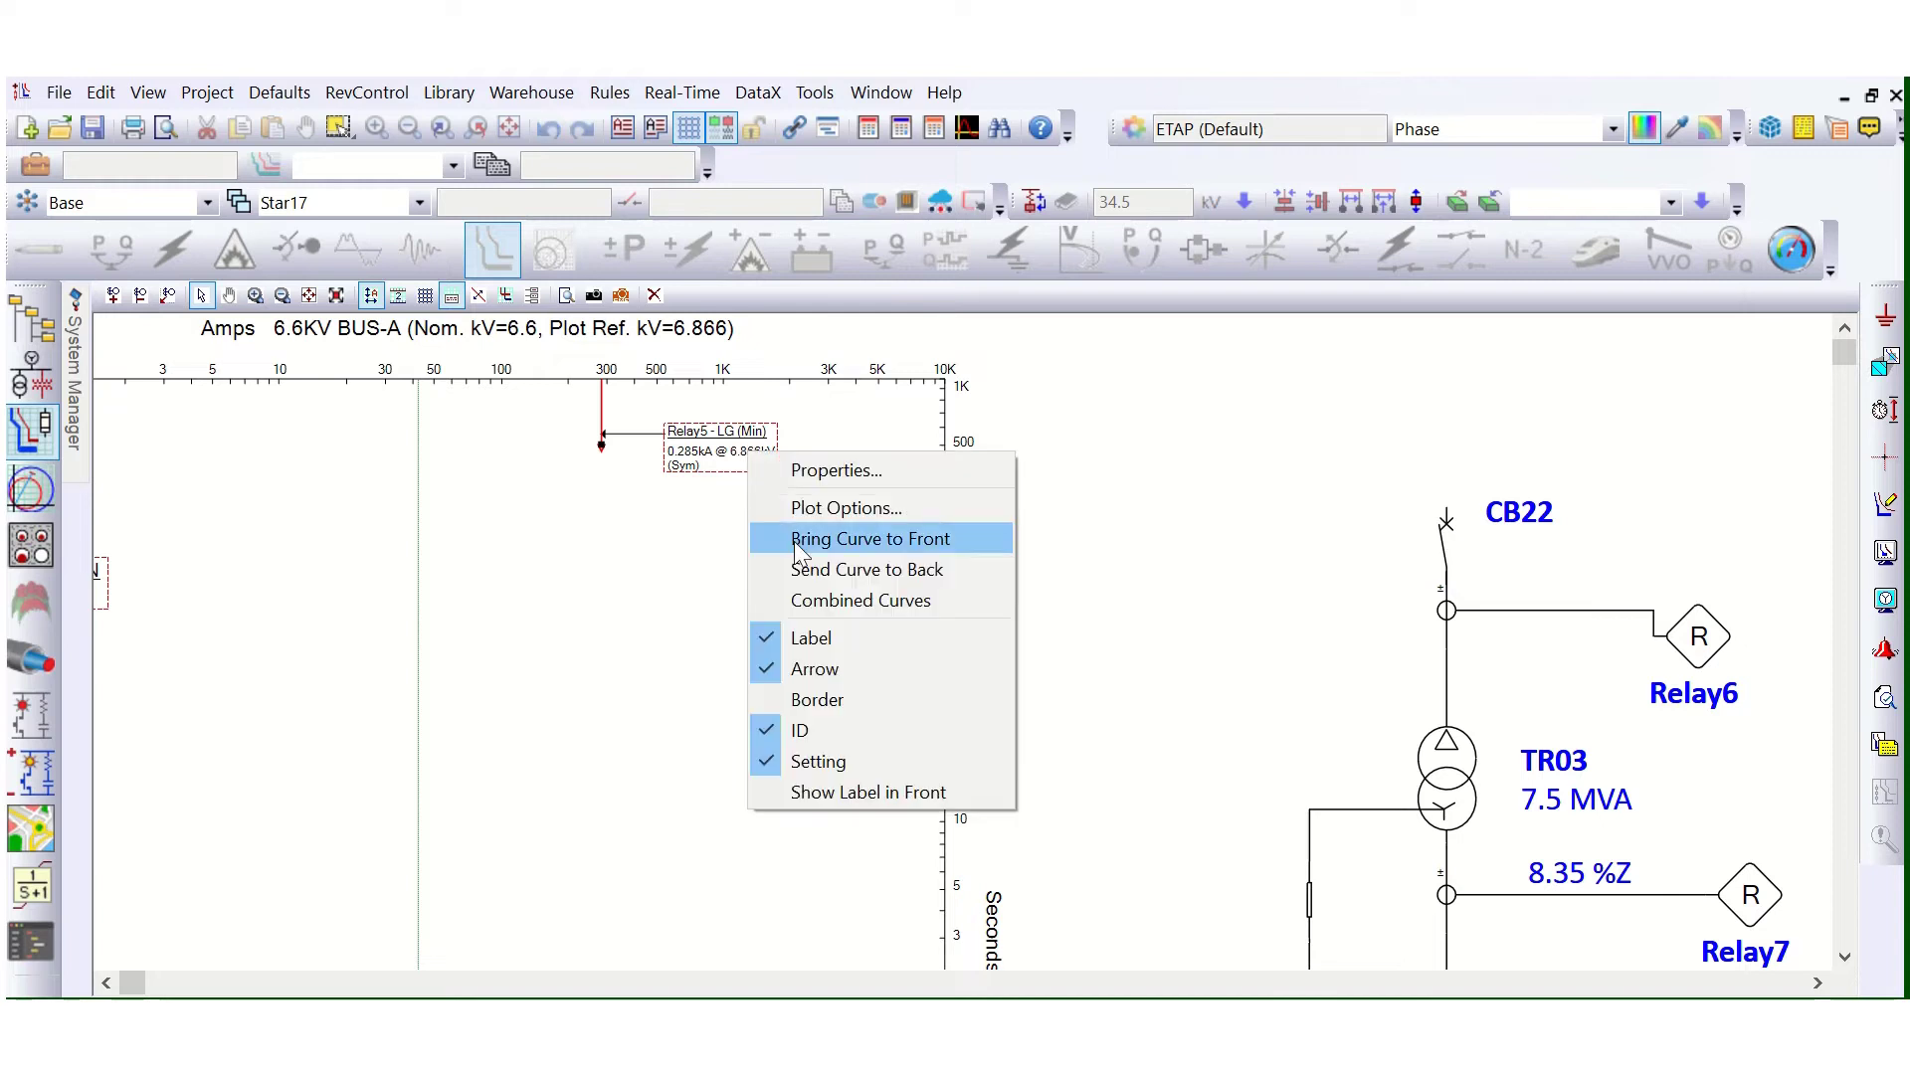
click(796, 694)
click(689, 480)
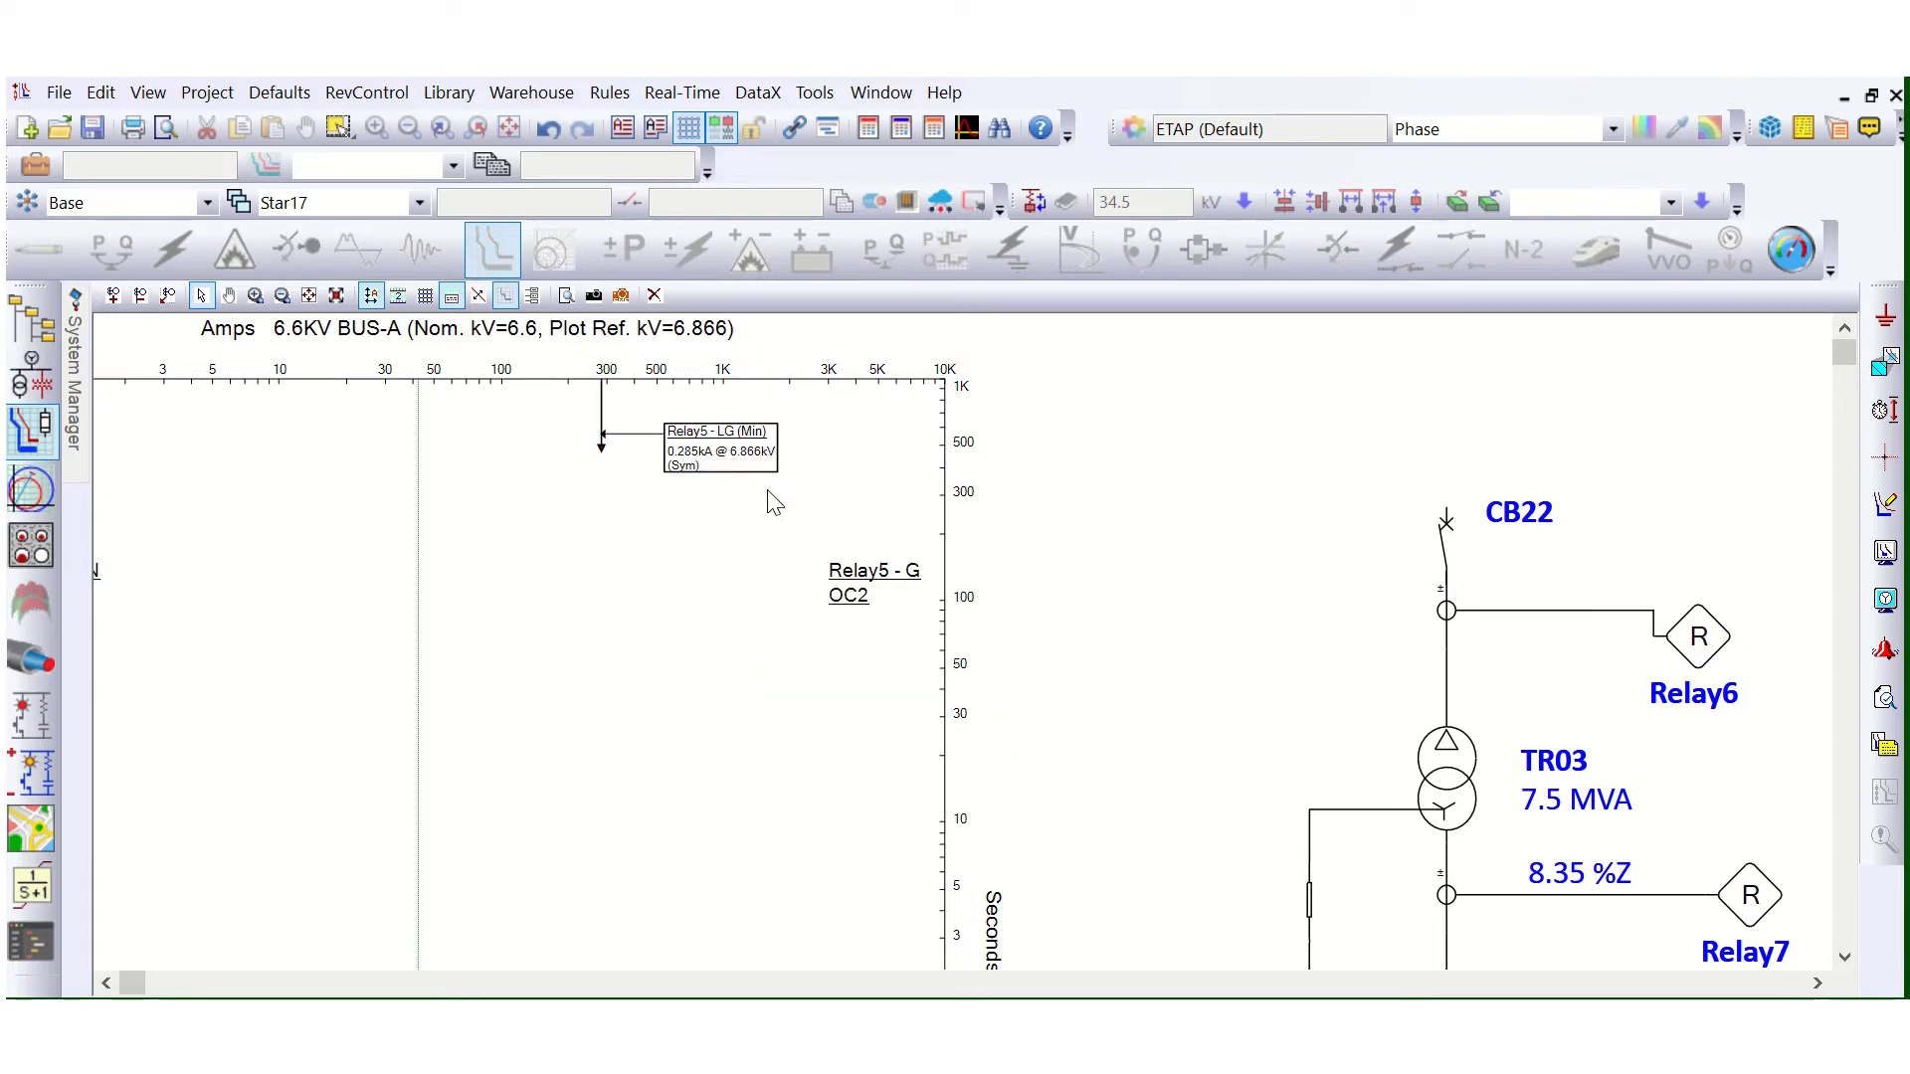
Step: Select the Relay5 - LG clipping curve on the lower TCC plot
scroll(771, 494, down, 1)
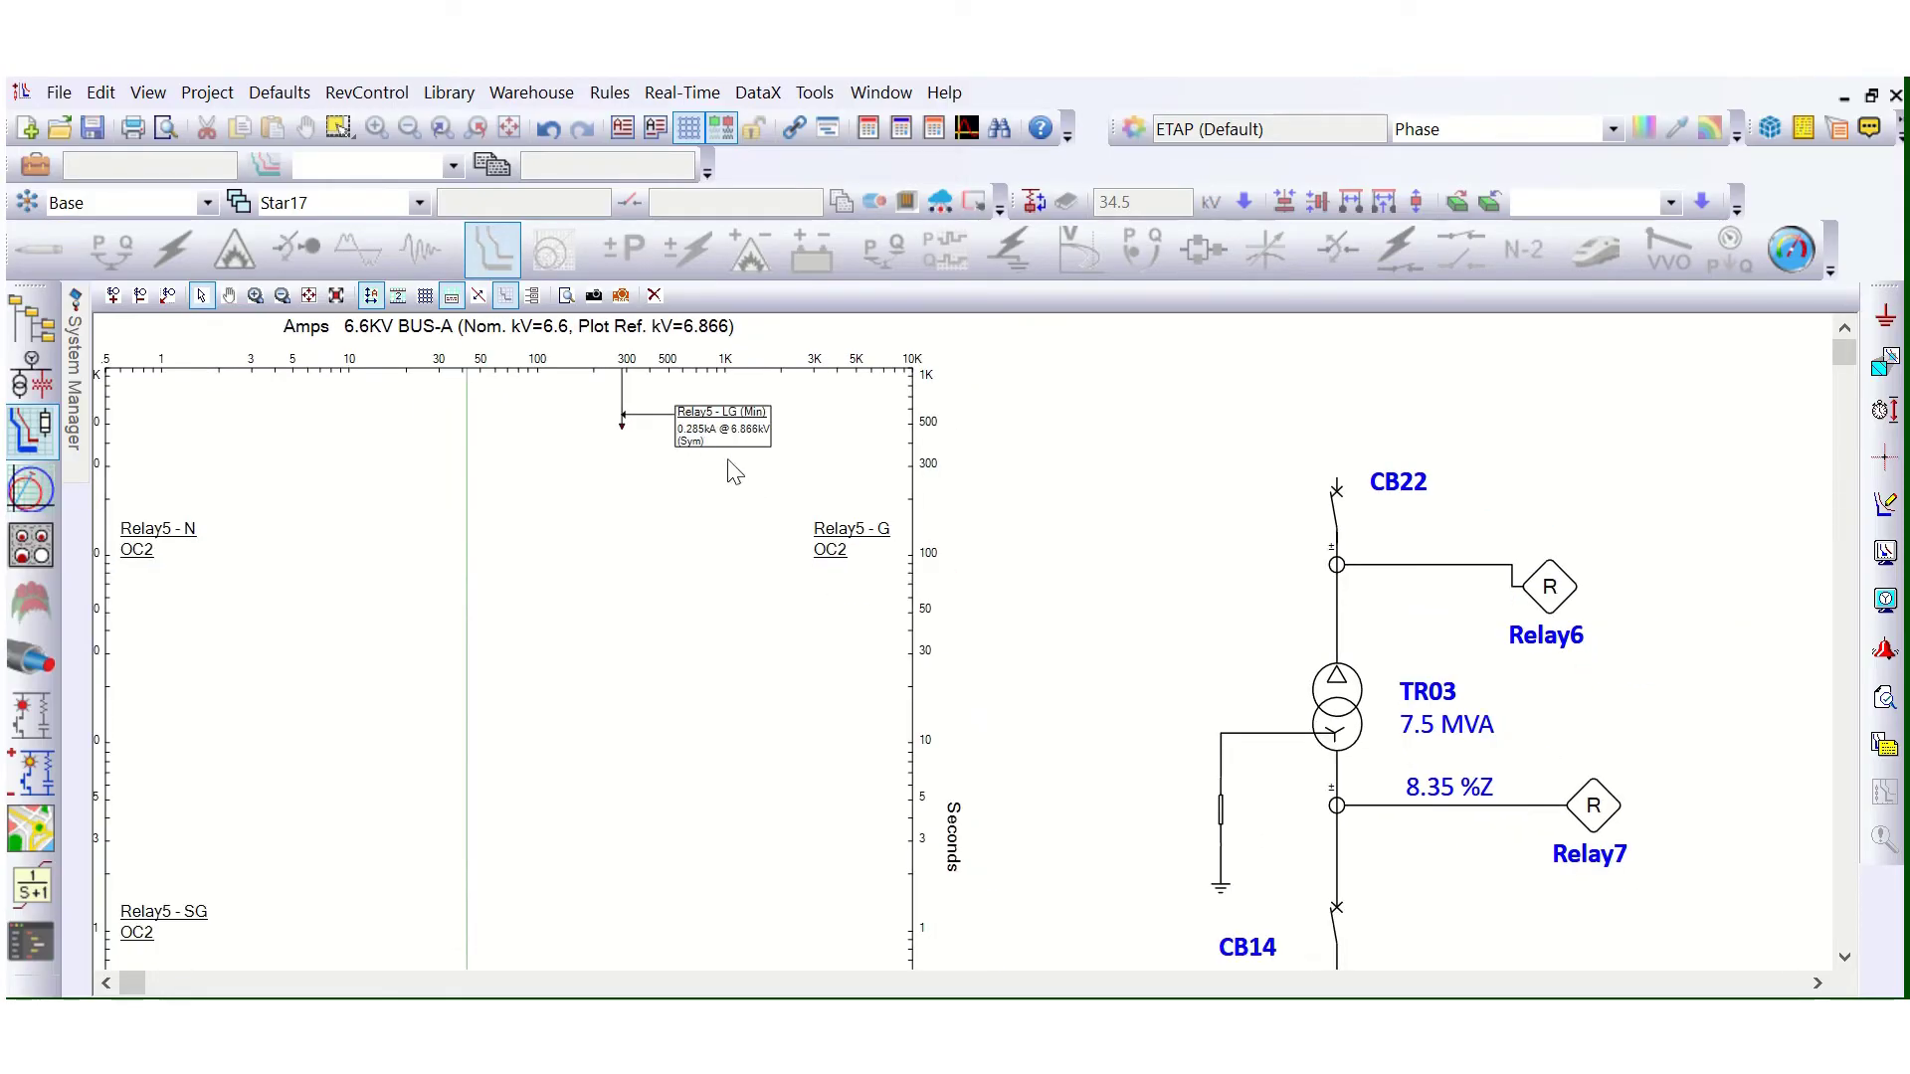
scroll(746, 497, down, 3)
scroll(771, 545, down, 1)
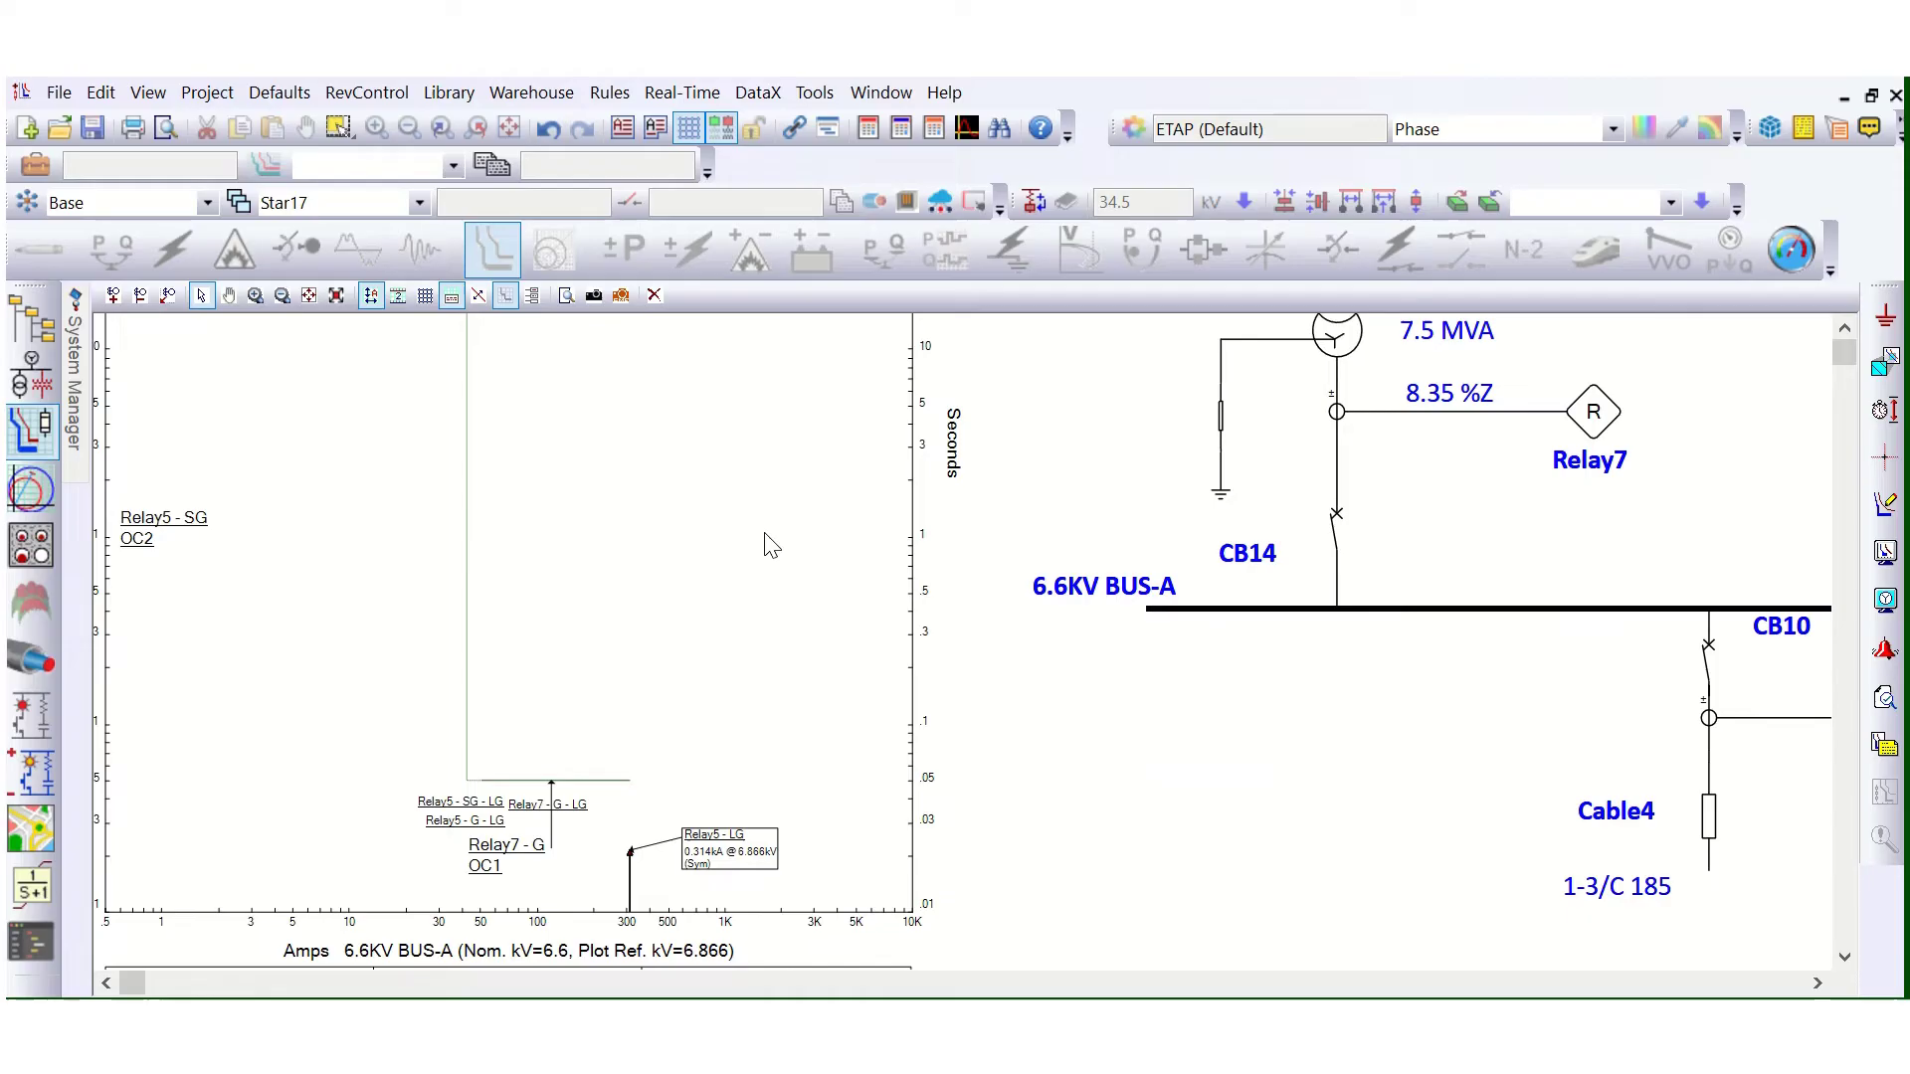
click(734, 853)
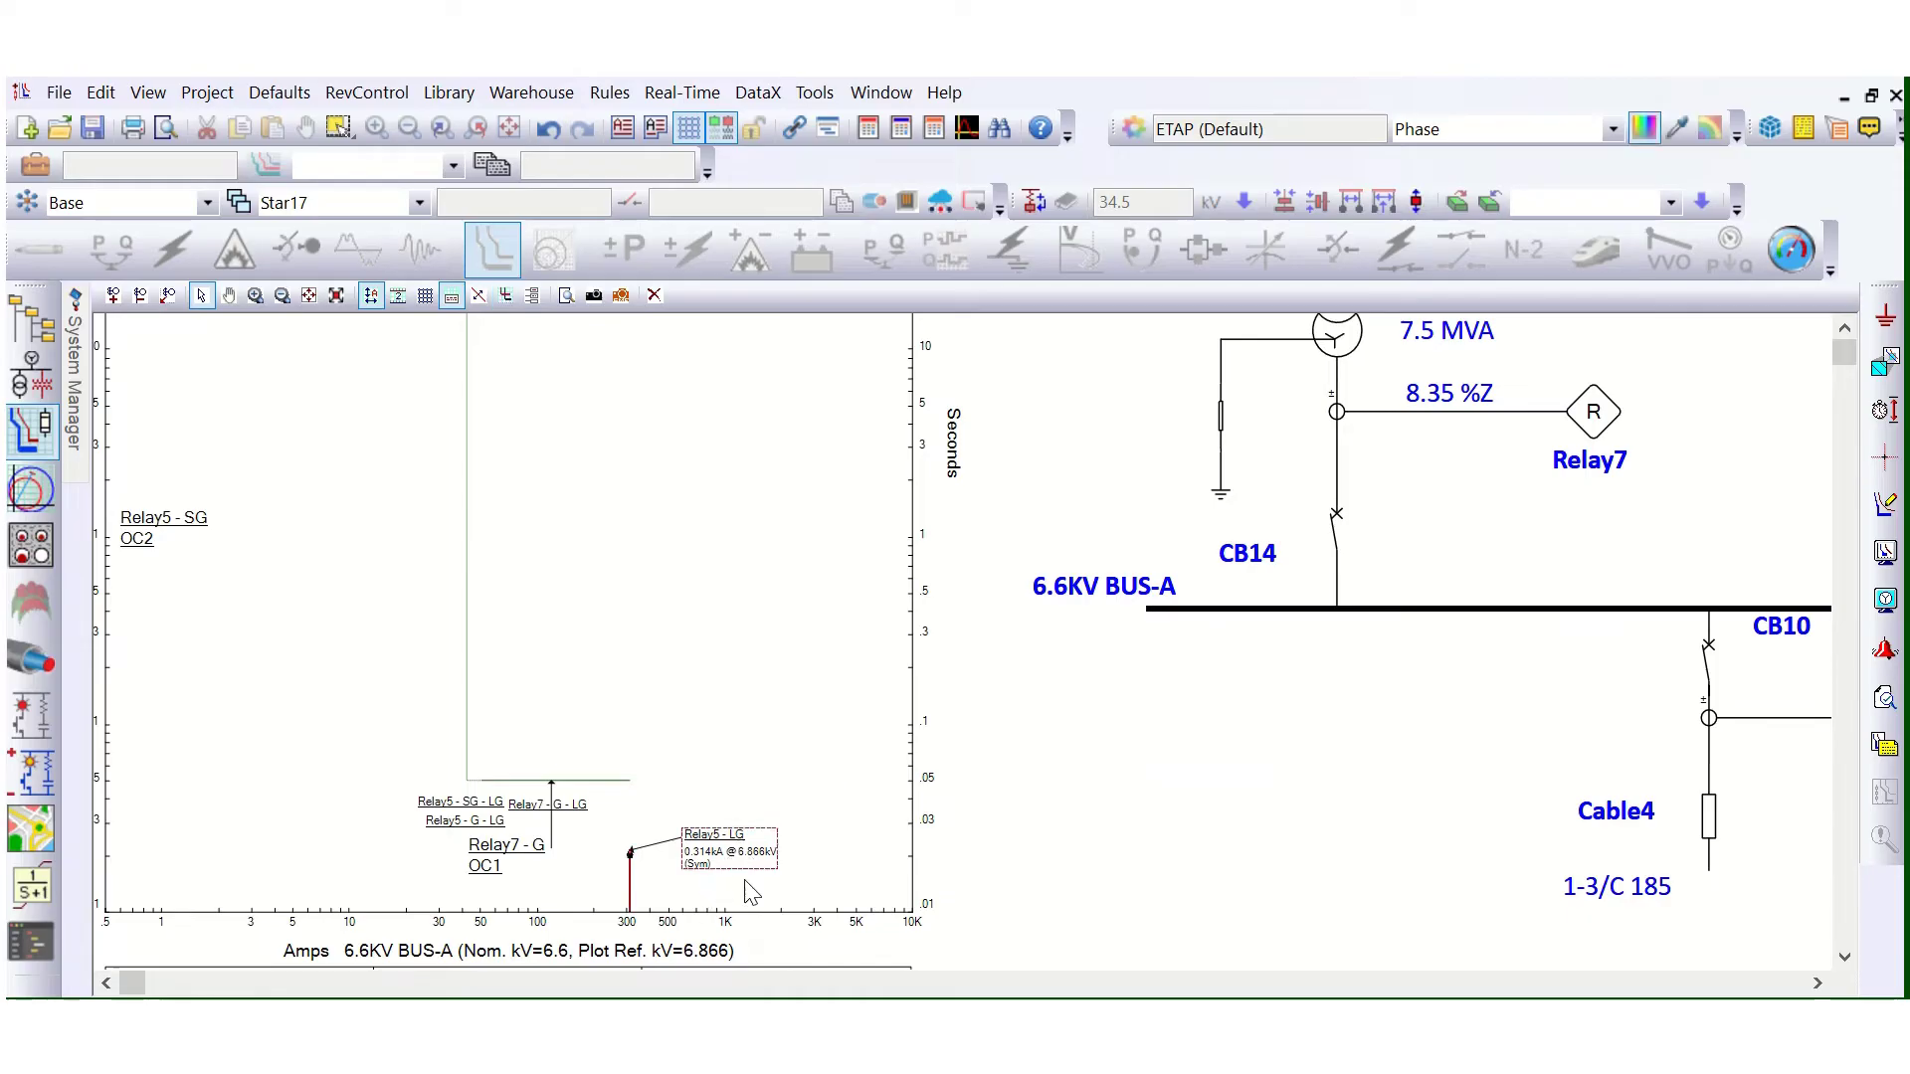
Step: Open the relay's TCC kA settings and review clipping 6.27/0.314 kA and minimum 4.49/0.285 kA
double_click(734, 853)
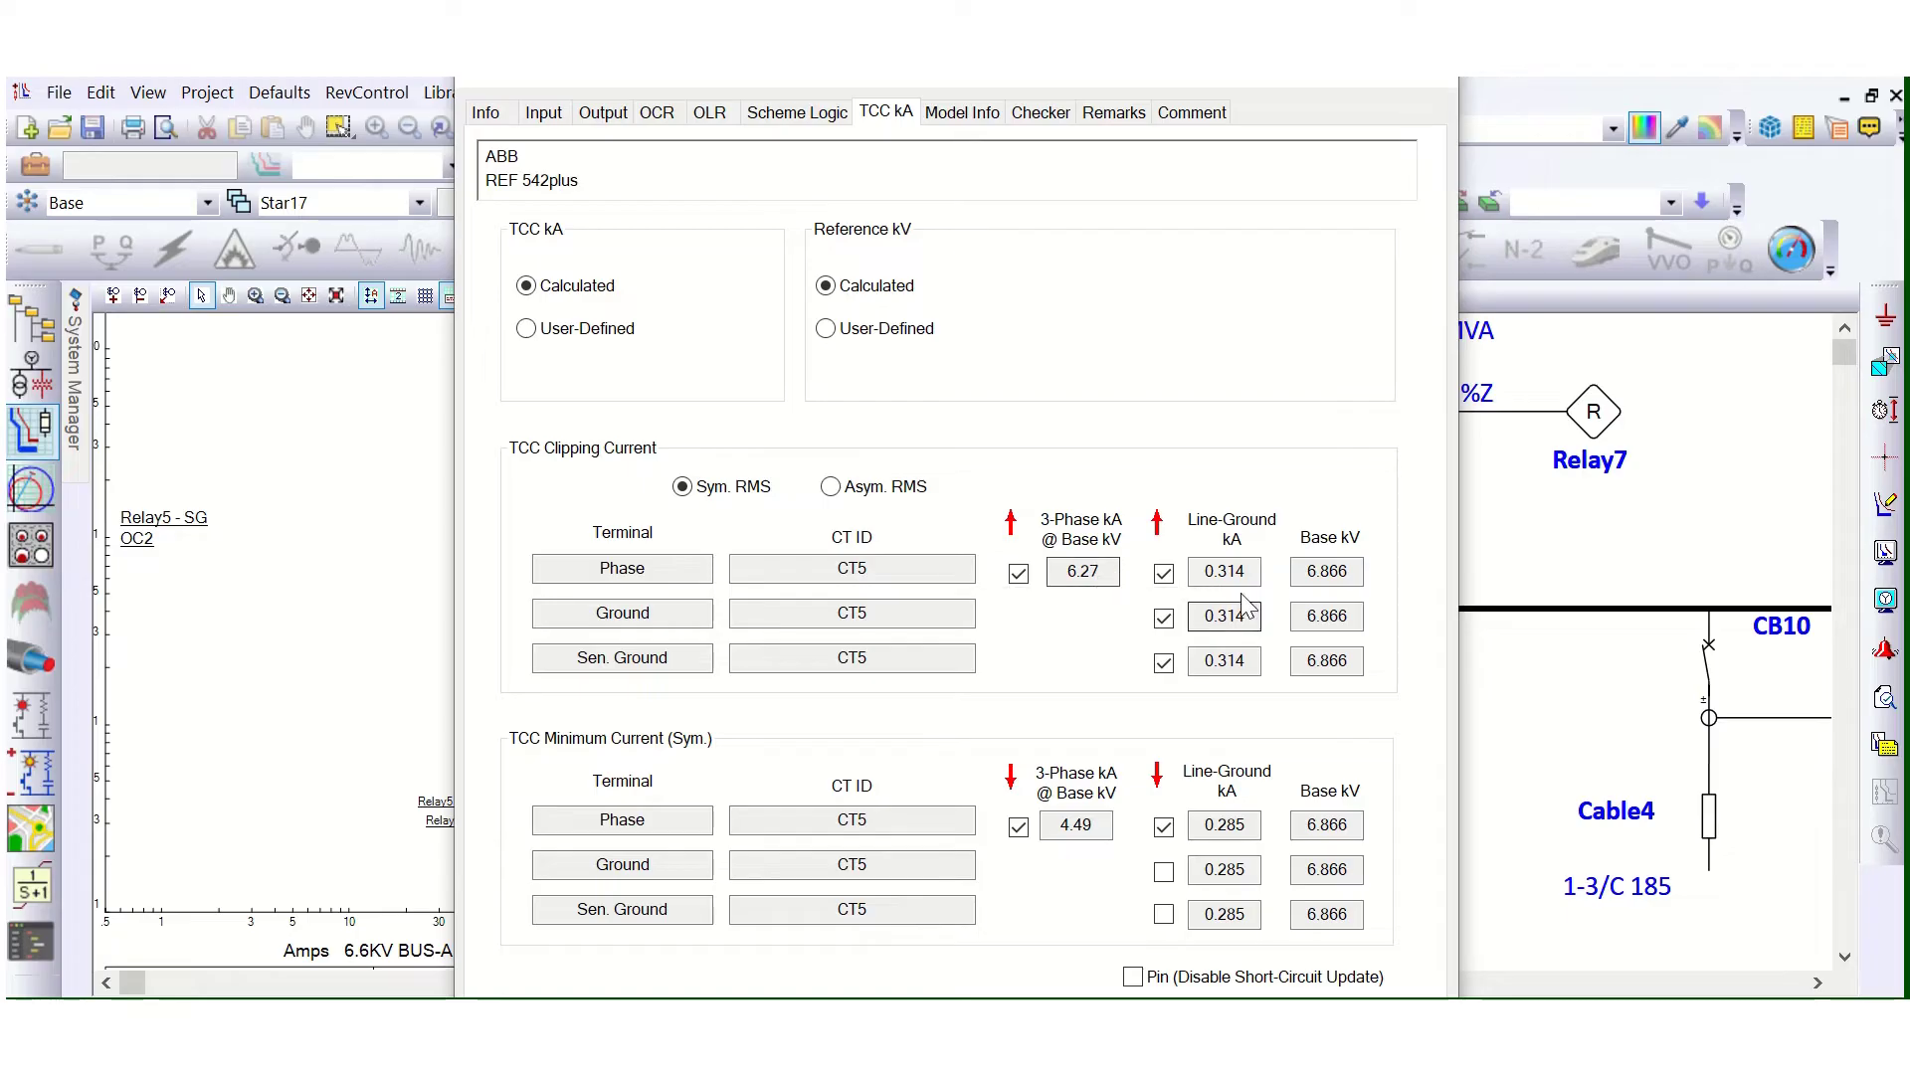
drag(1245, 574, 1189, 575)
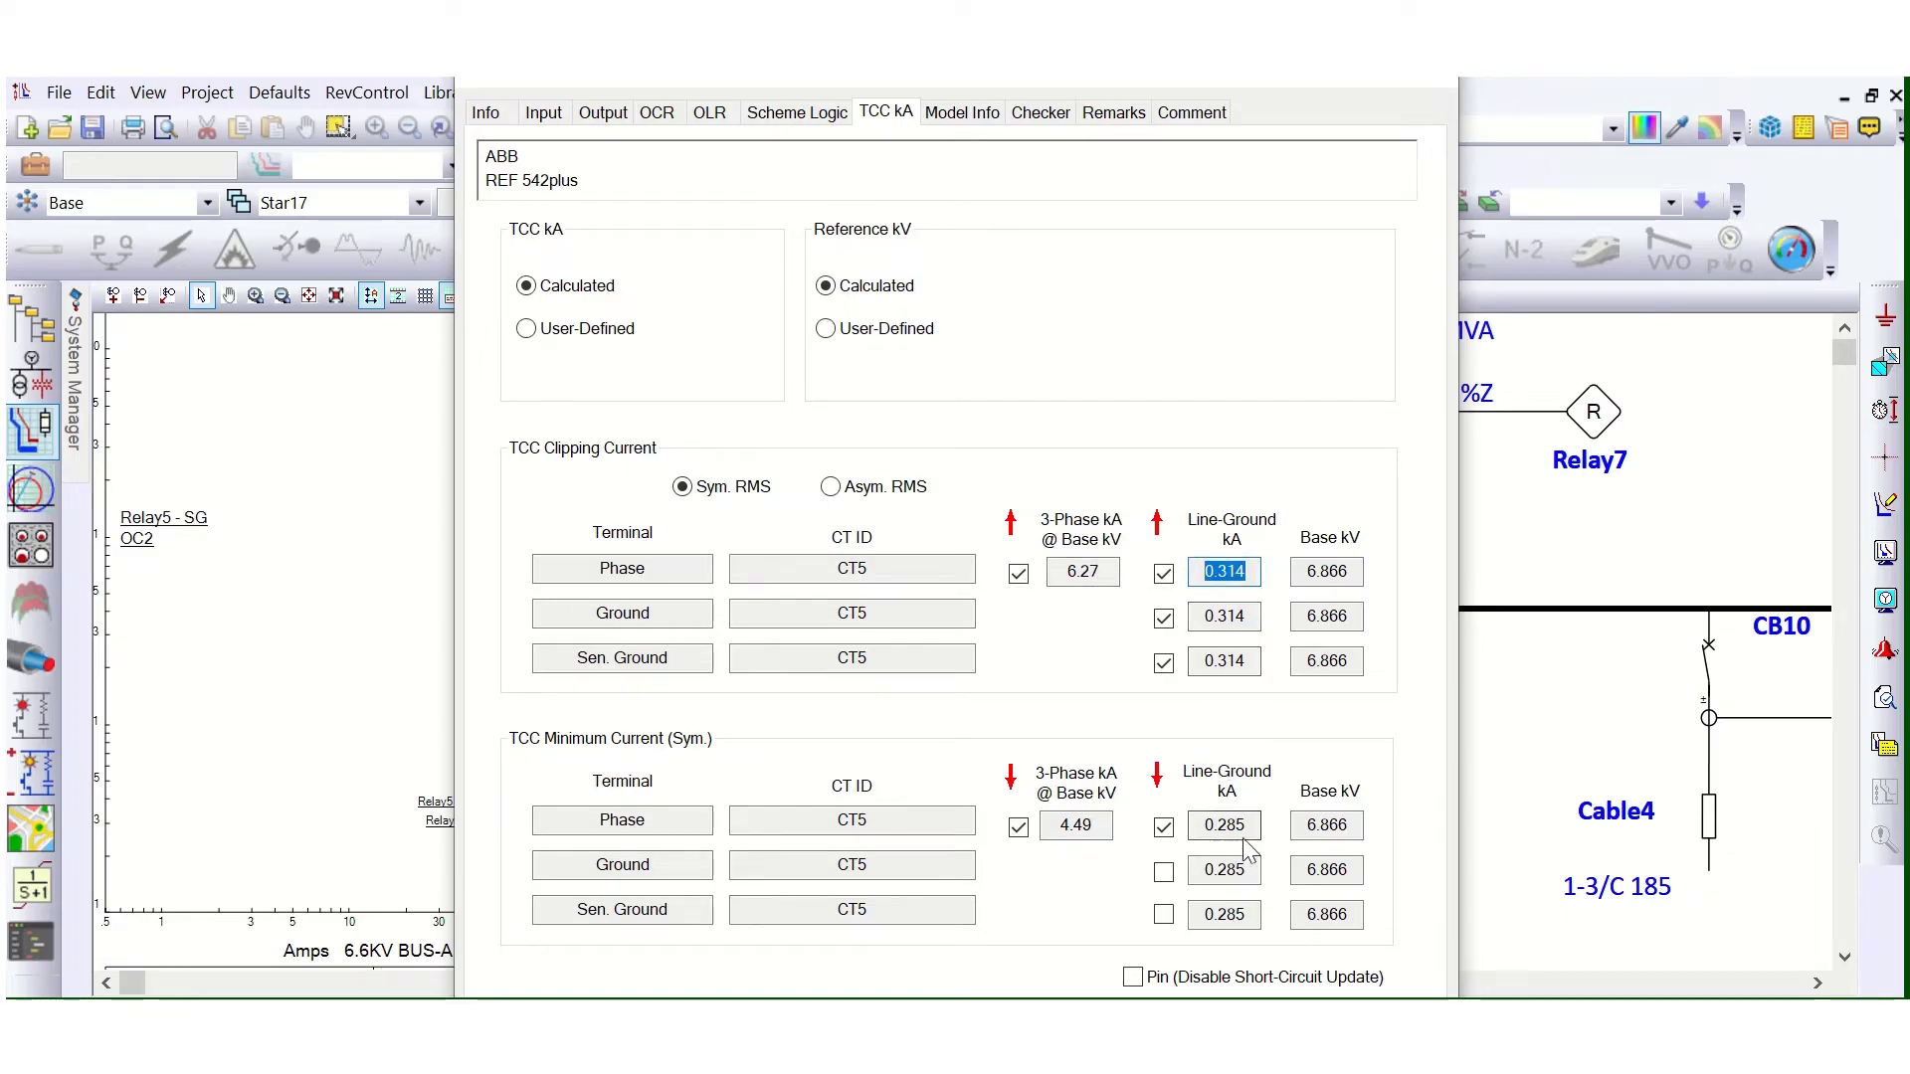
drag(1259, 827, 1193, 826)
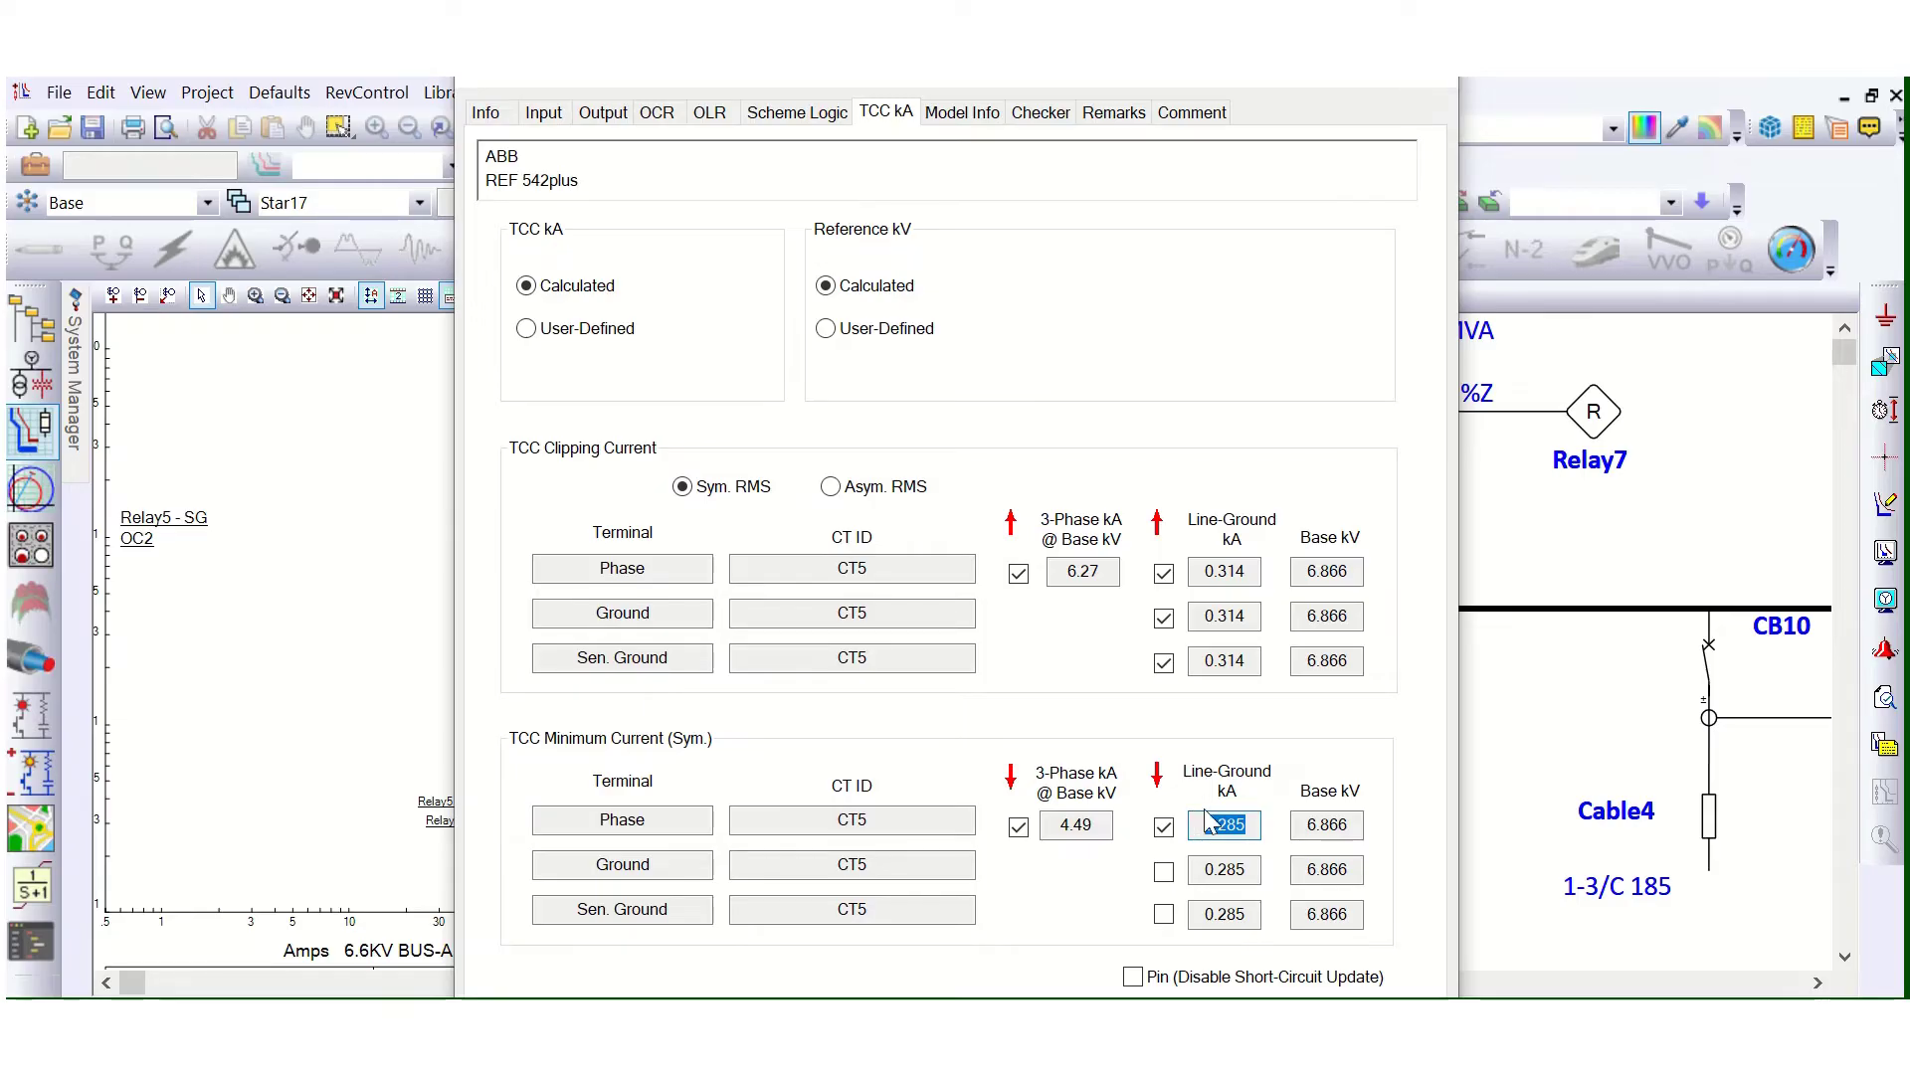
drag(1256, 571, 1191, 575)
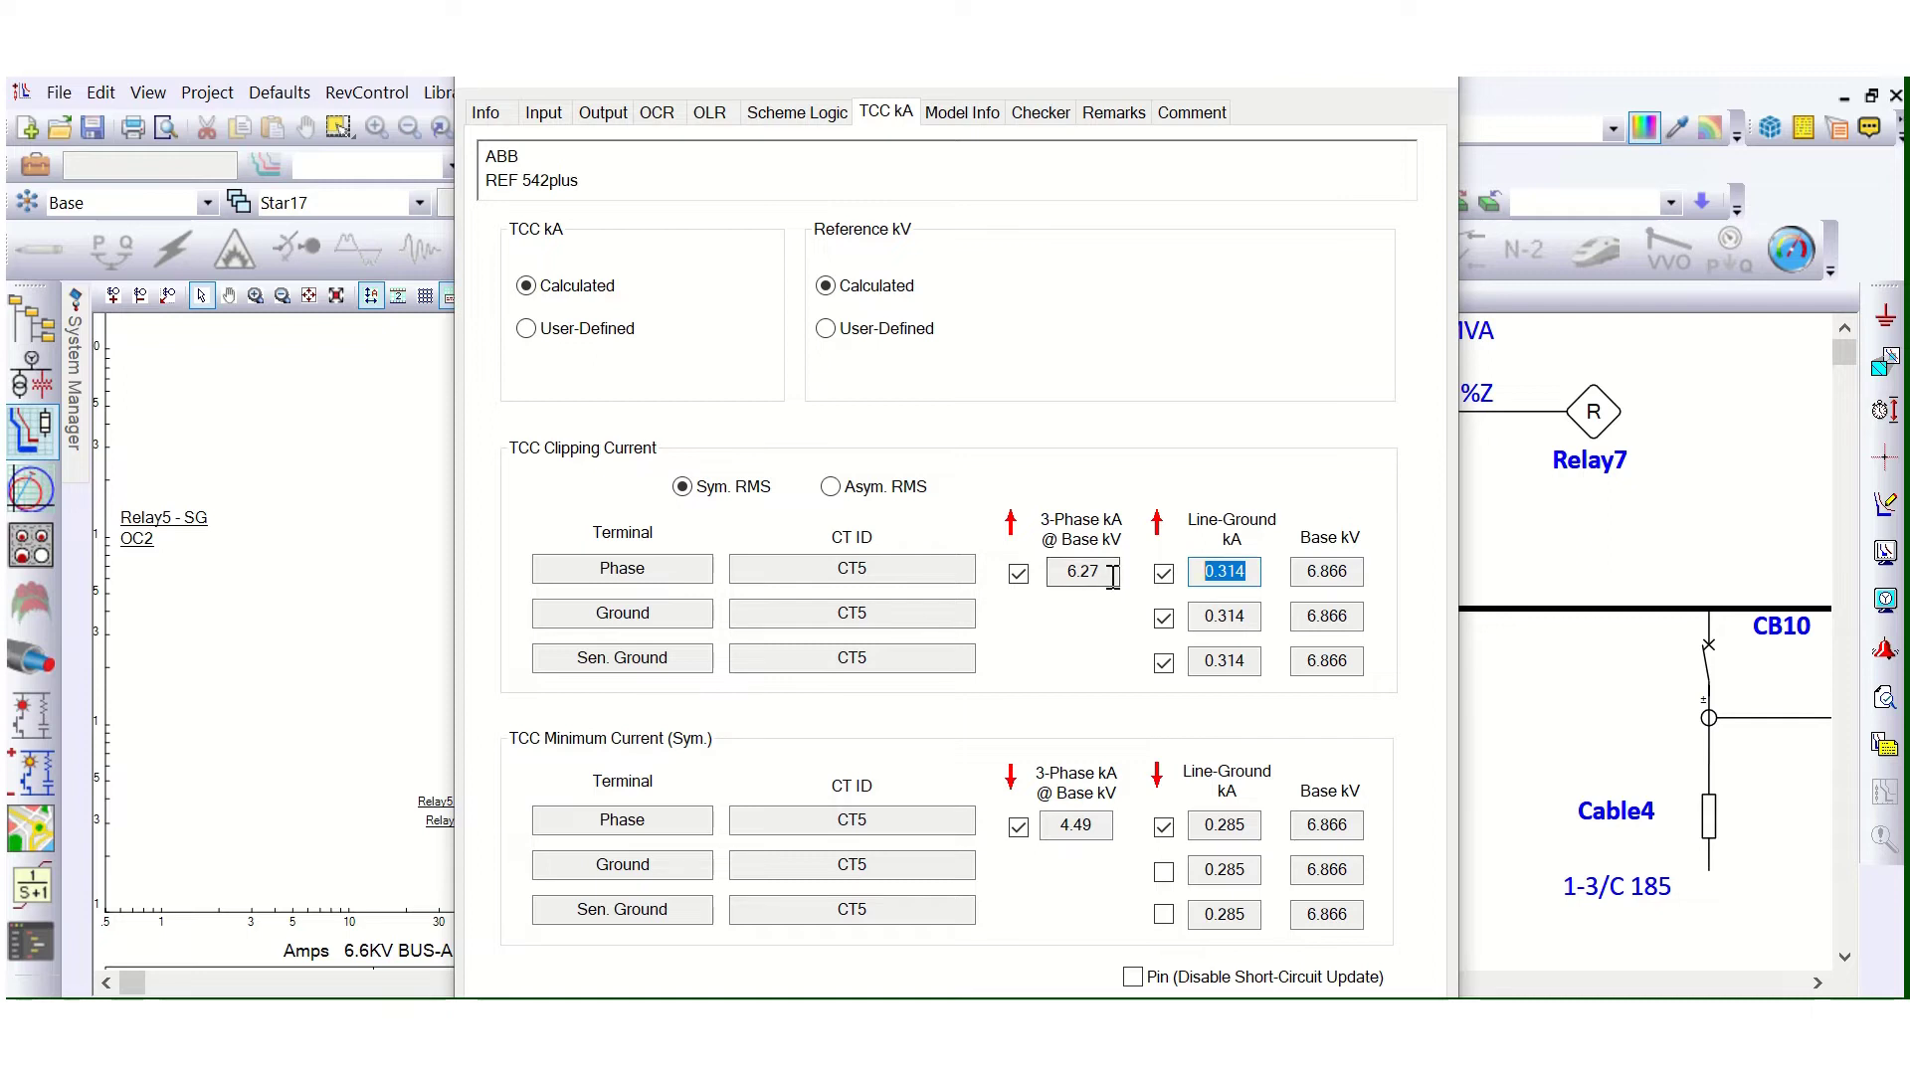
drag(1107, 575, 1069, 575)
drag(1106, 825, 1064, 825)
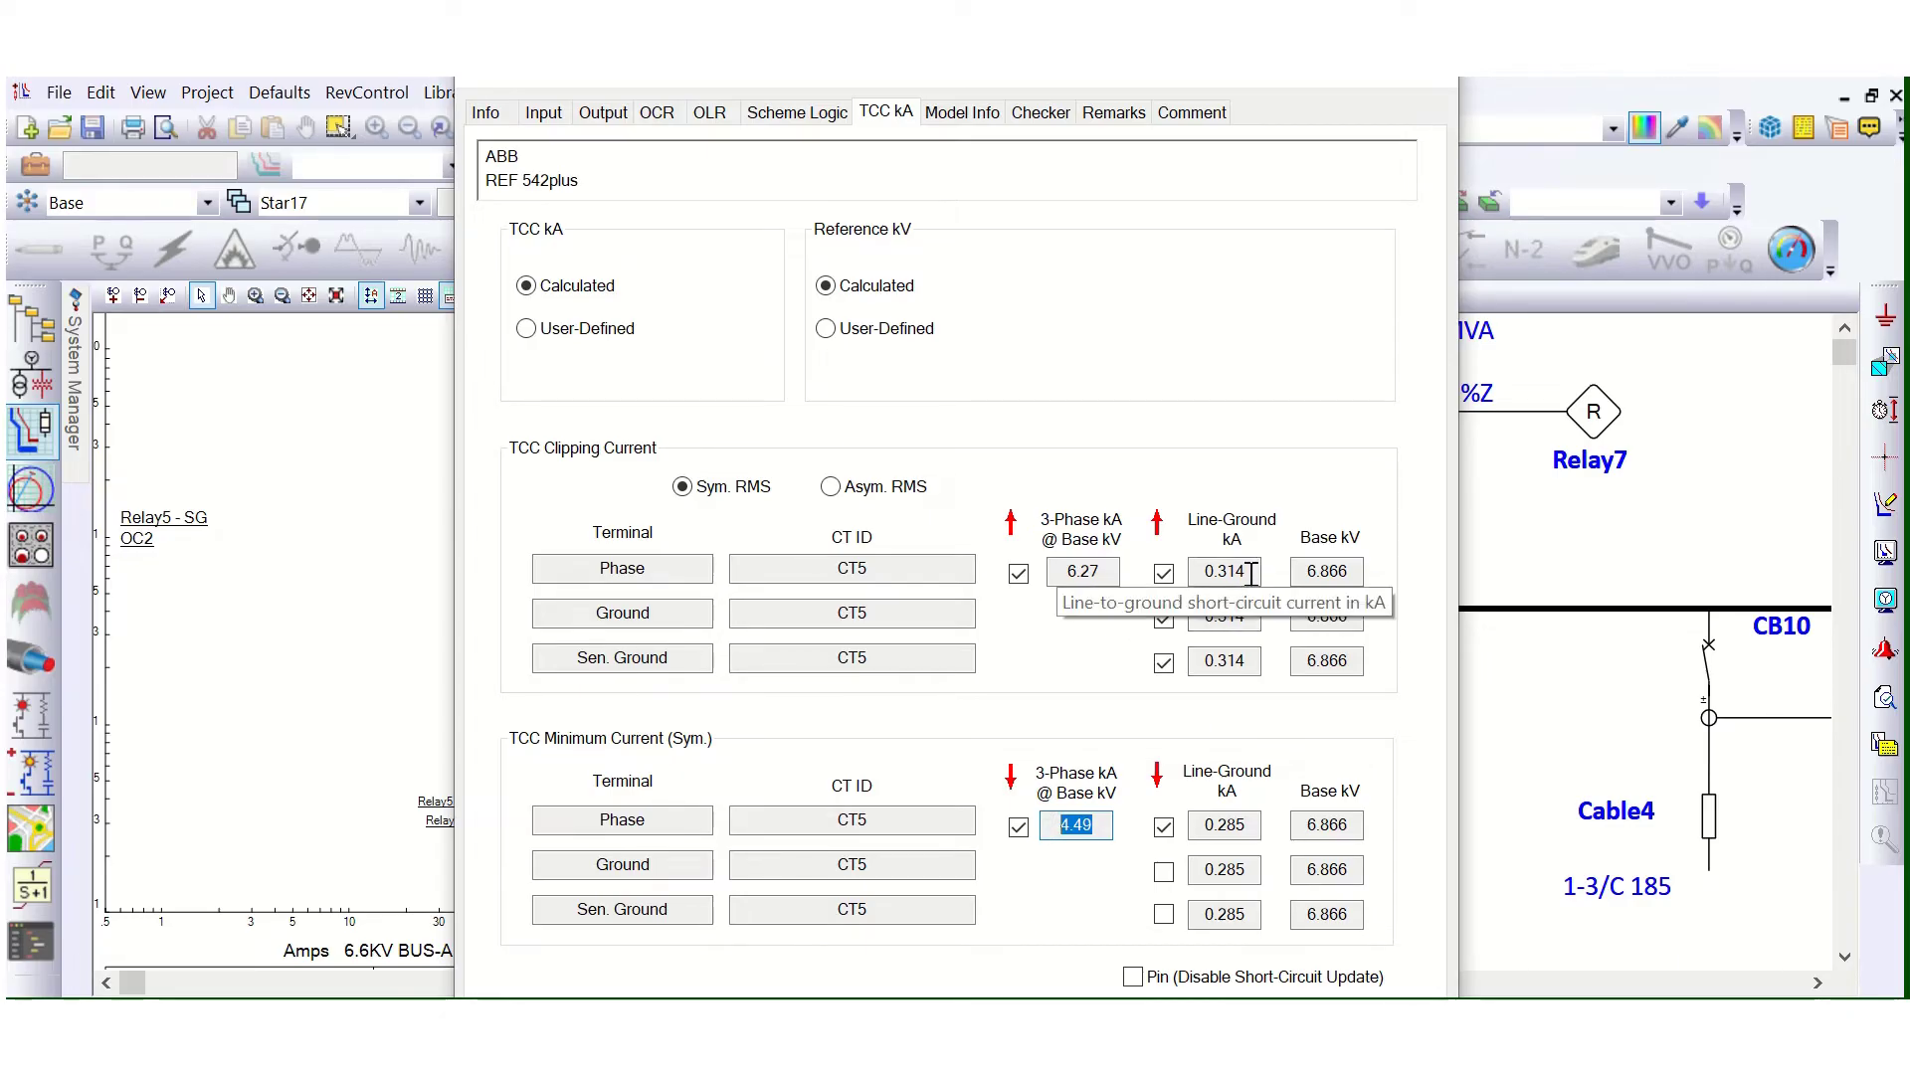
drag(1249, 573, 1195, 574)
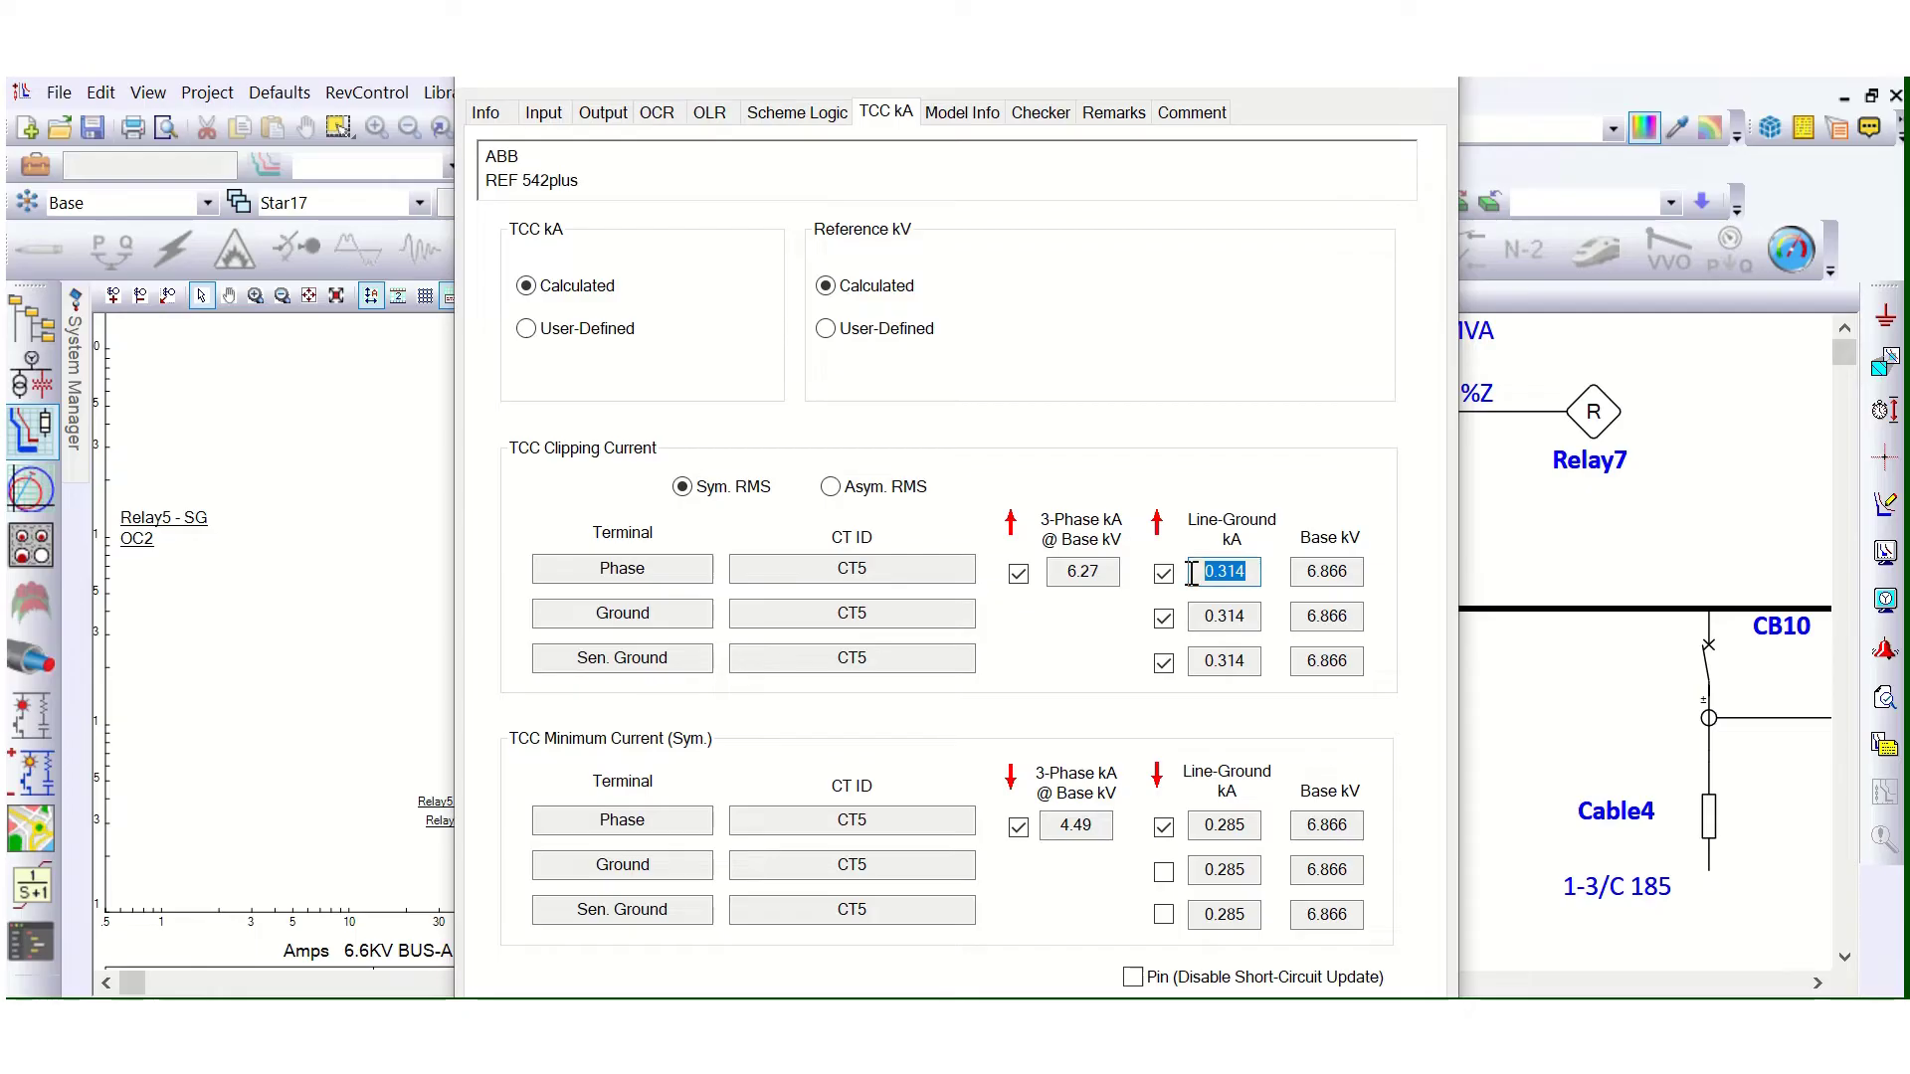
drag(1249, 825, 1193, 826)
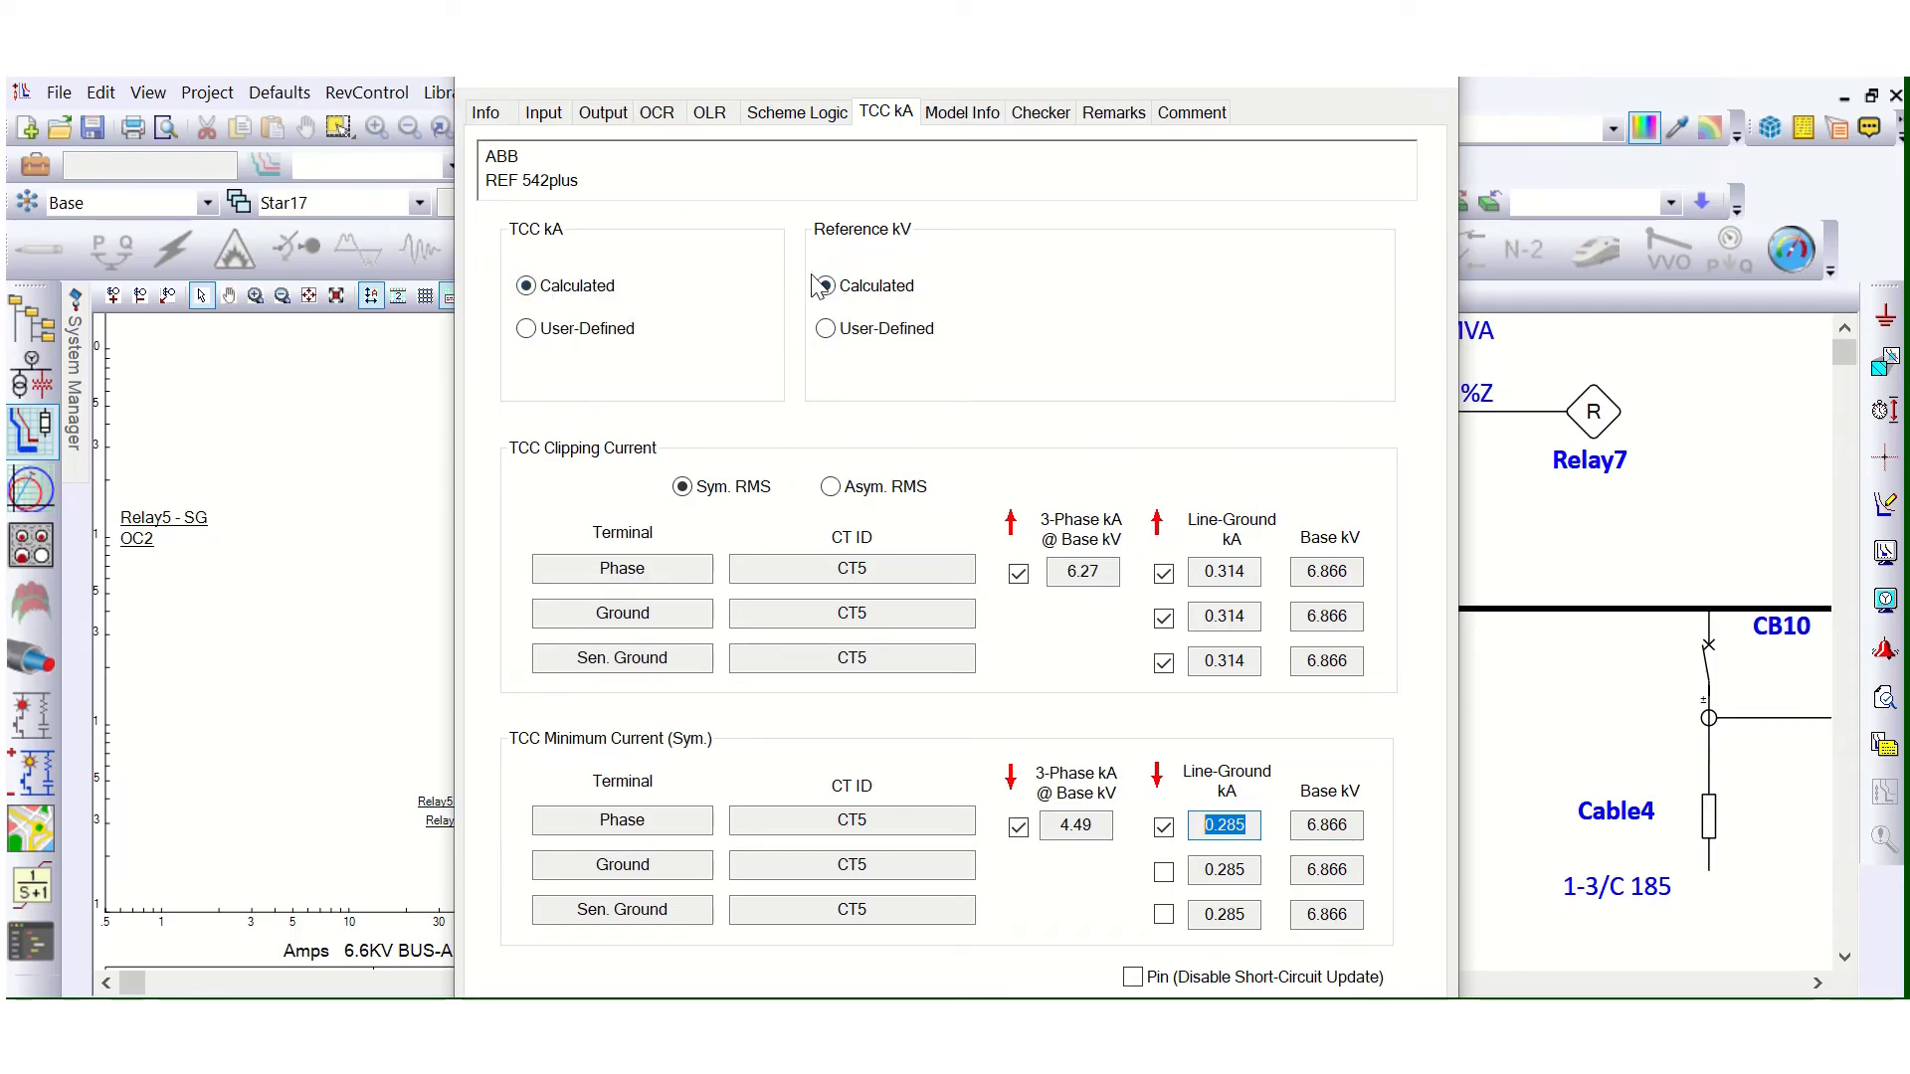
Step: Review the 6.866 Base kV fields alongside the 6.27 kA 3-phase clipping value
click(1345, 571)
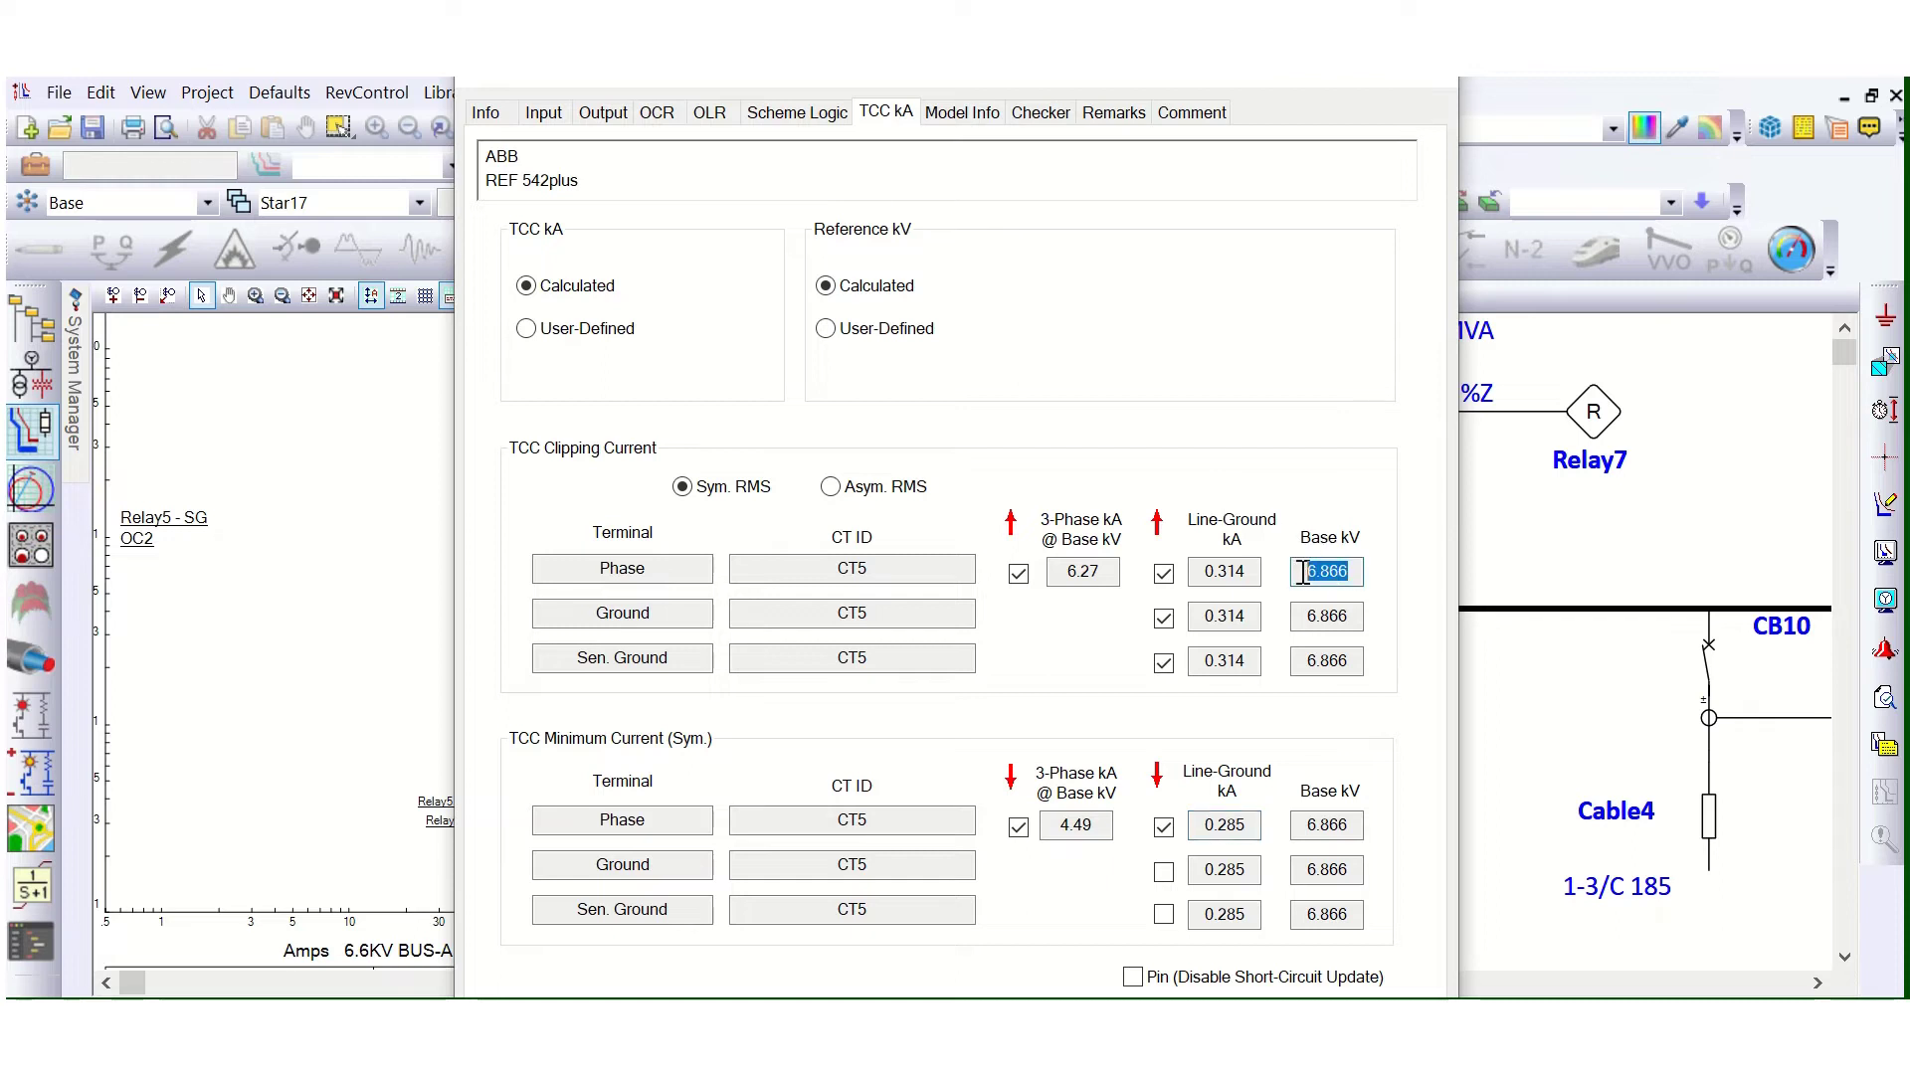
click(1354, 621)
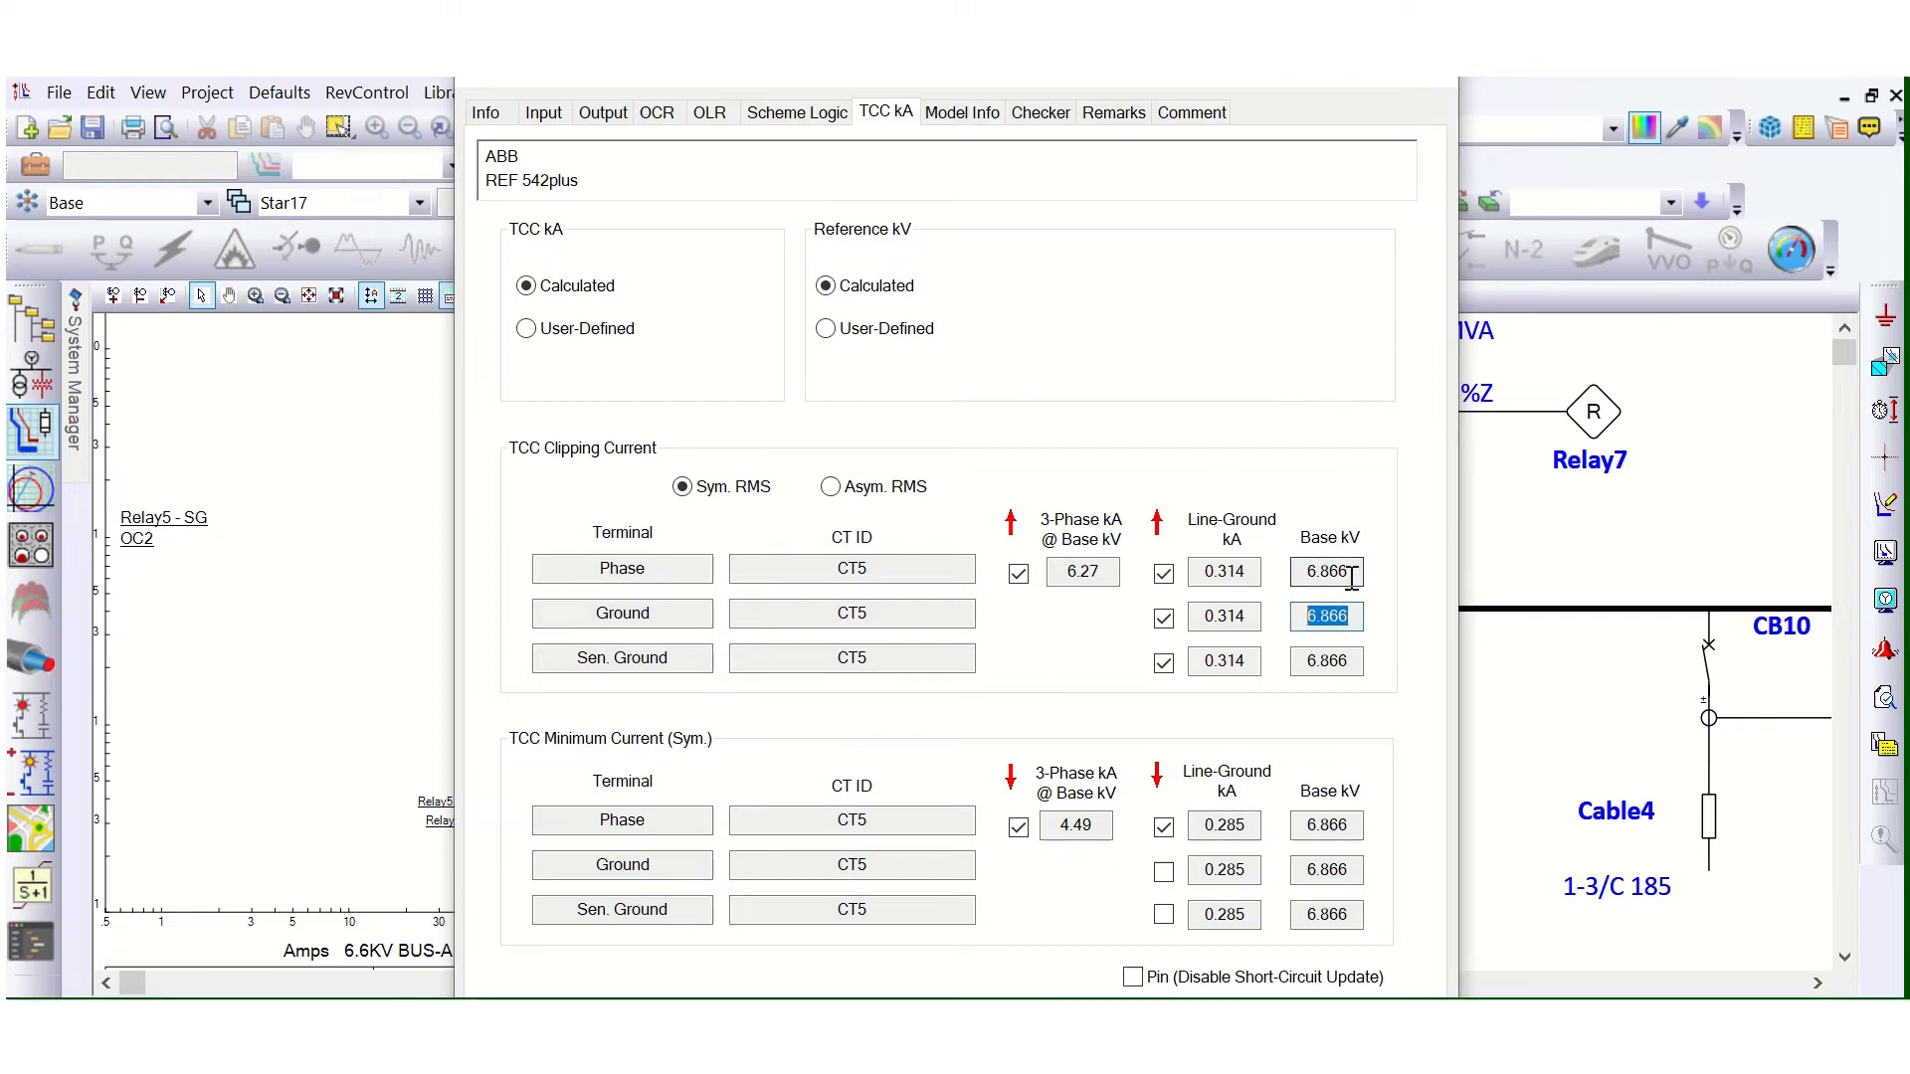
drag(1351, 571, 836, 370)
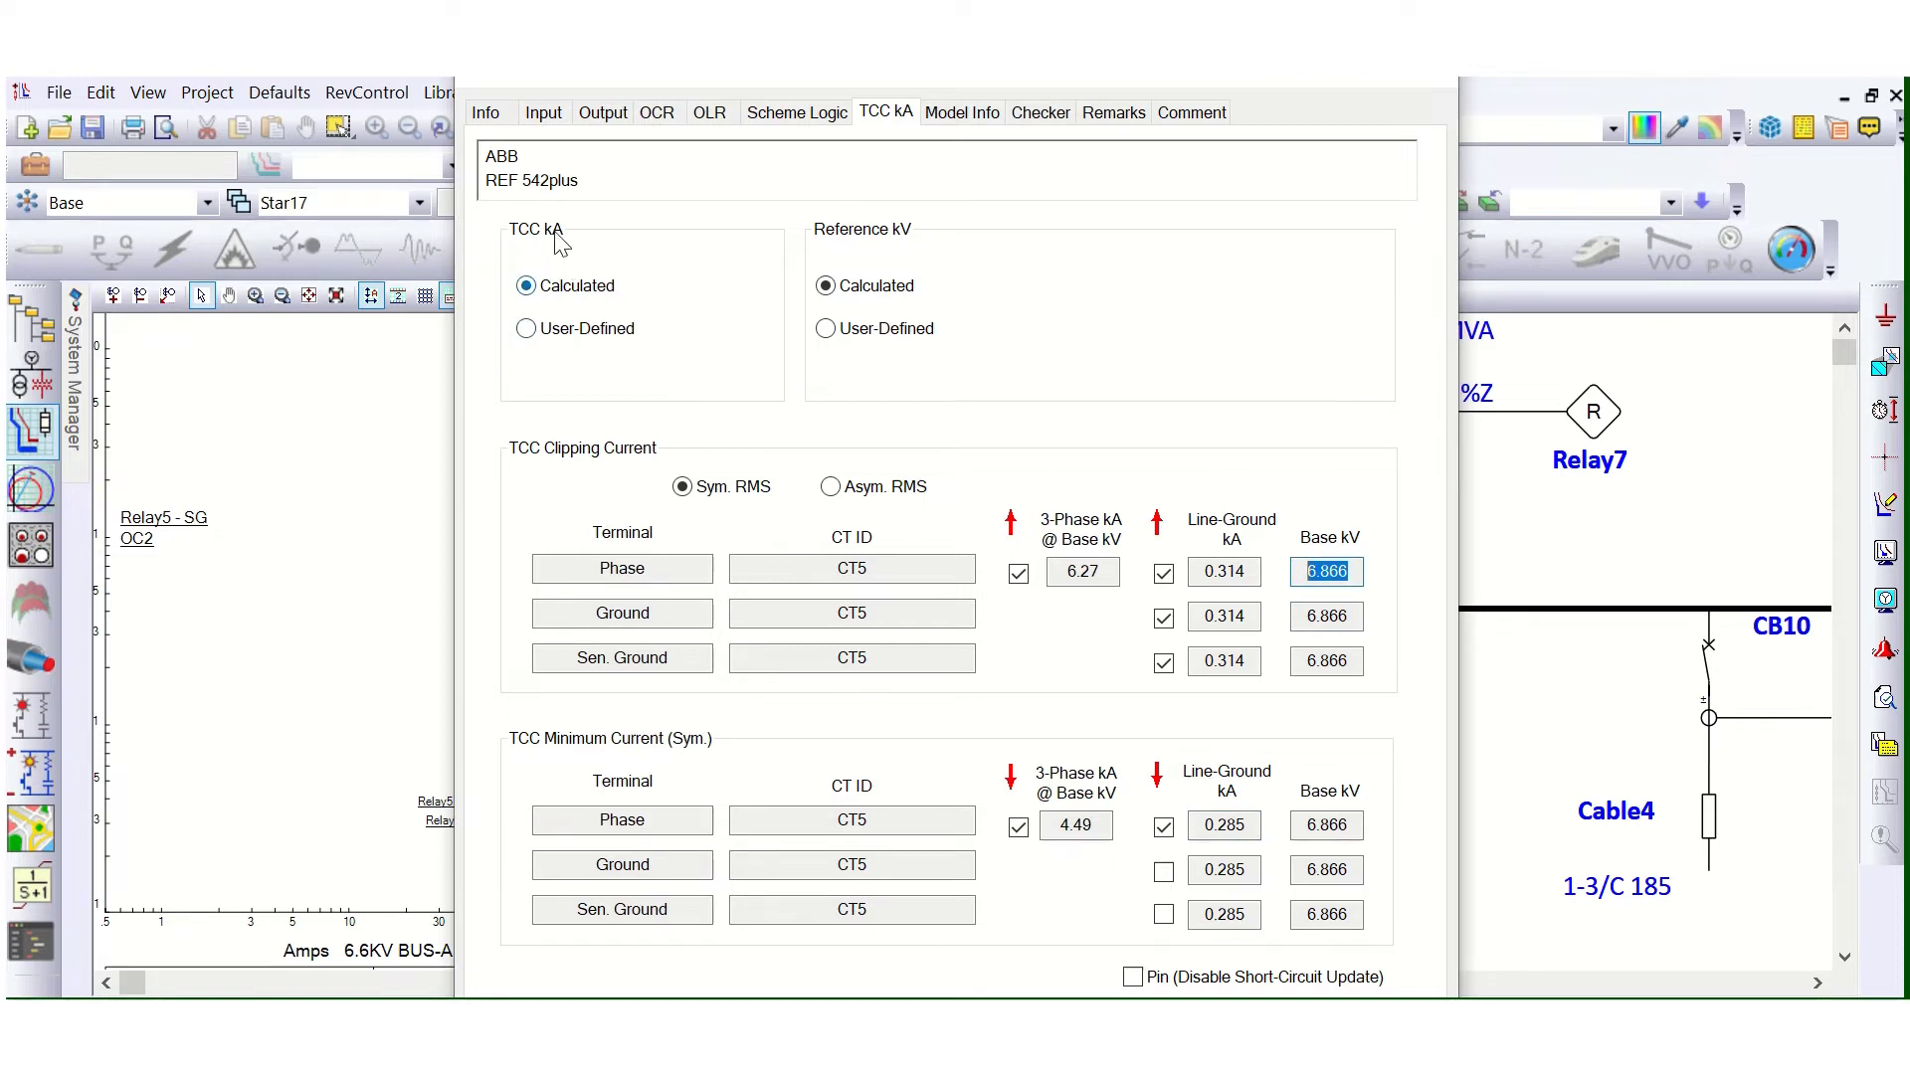
click(1115, 575)
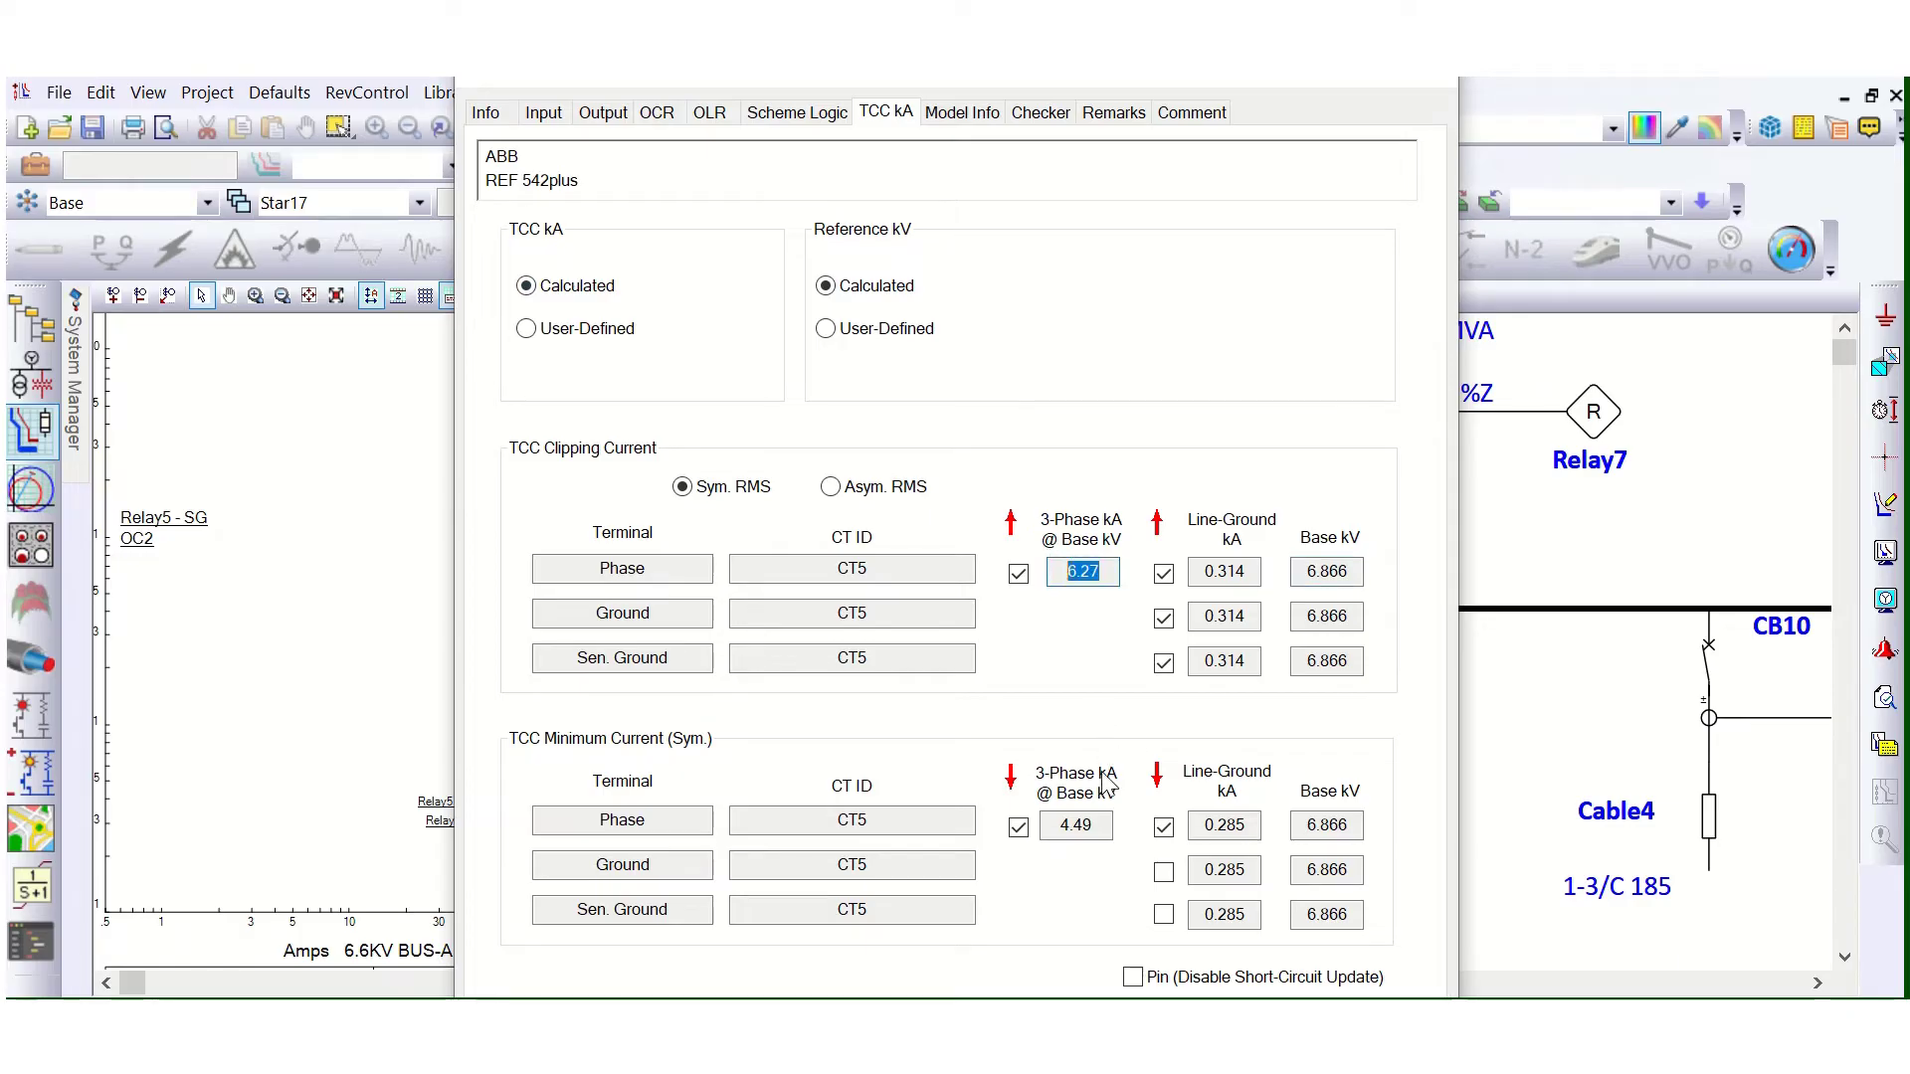
click(1039, 827)
drag(1114, 582, 1029, 574)
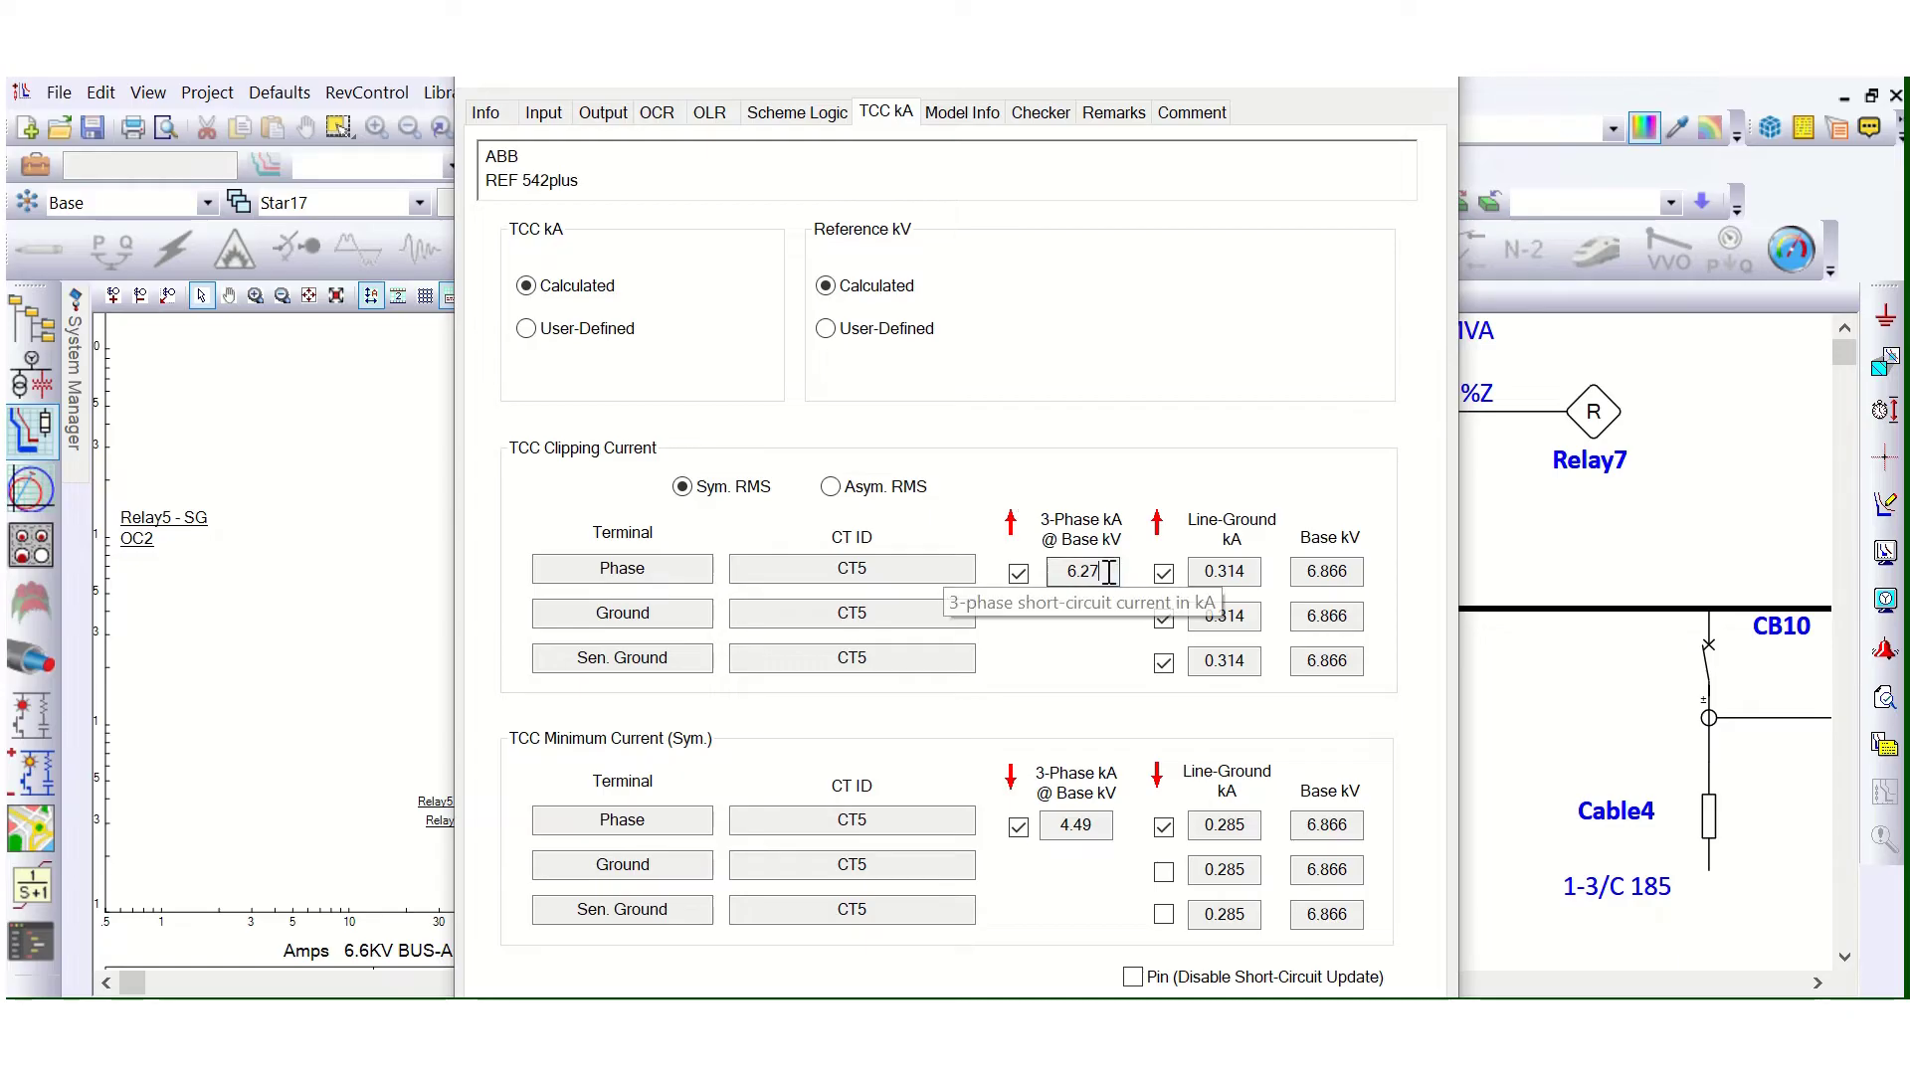
drag(1106, 575, 1054, 577)
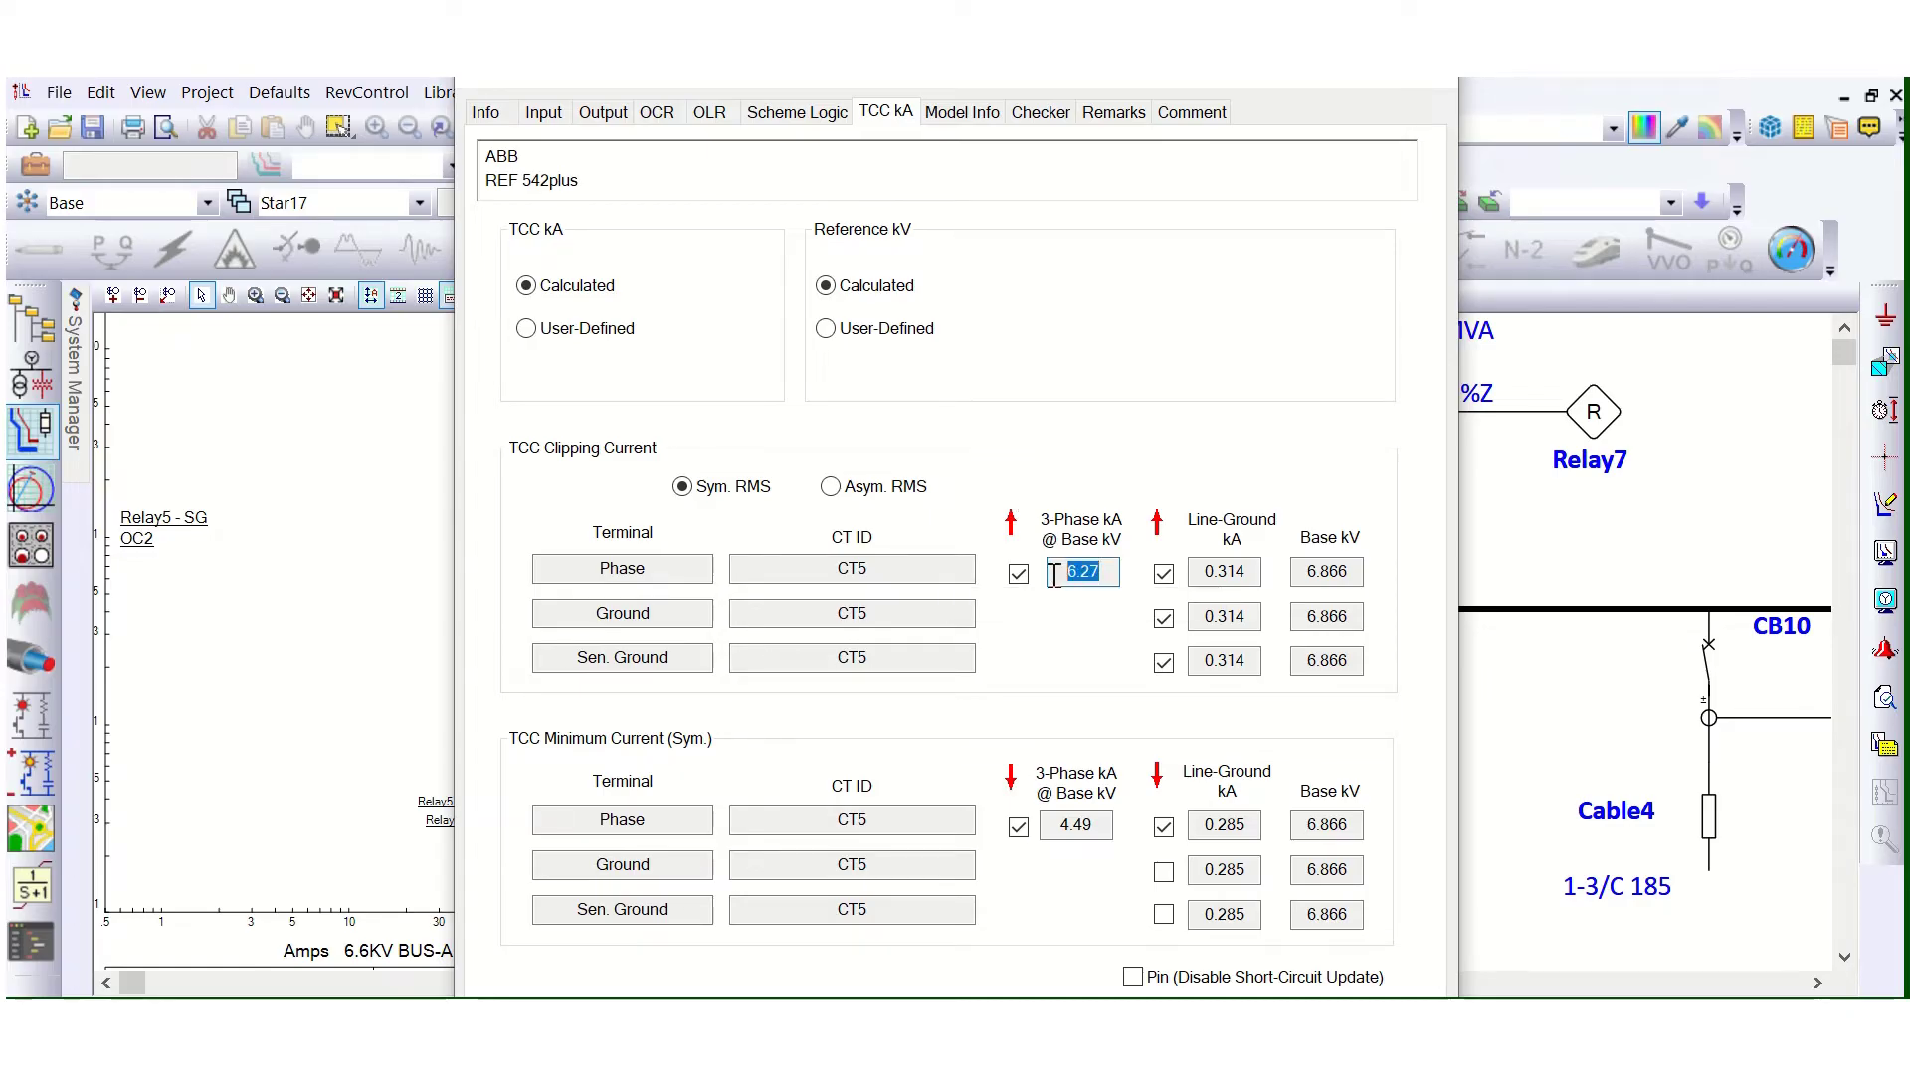
click(739, 370)
Step: Switch TCC kA to User-Defined and change the 3-phase clipping current from 6.27 to 5 kA
click(528, 331)
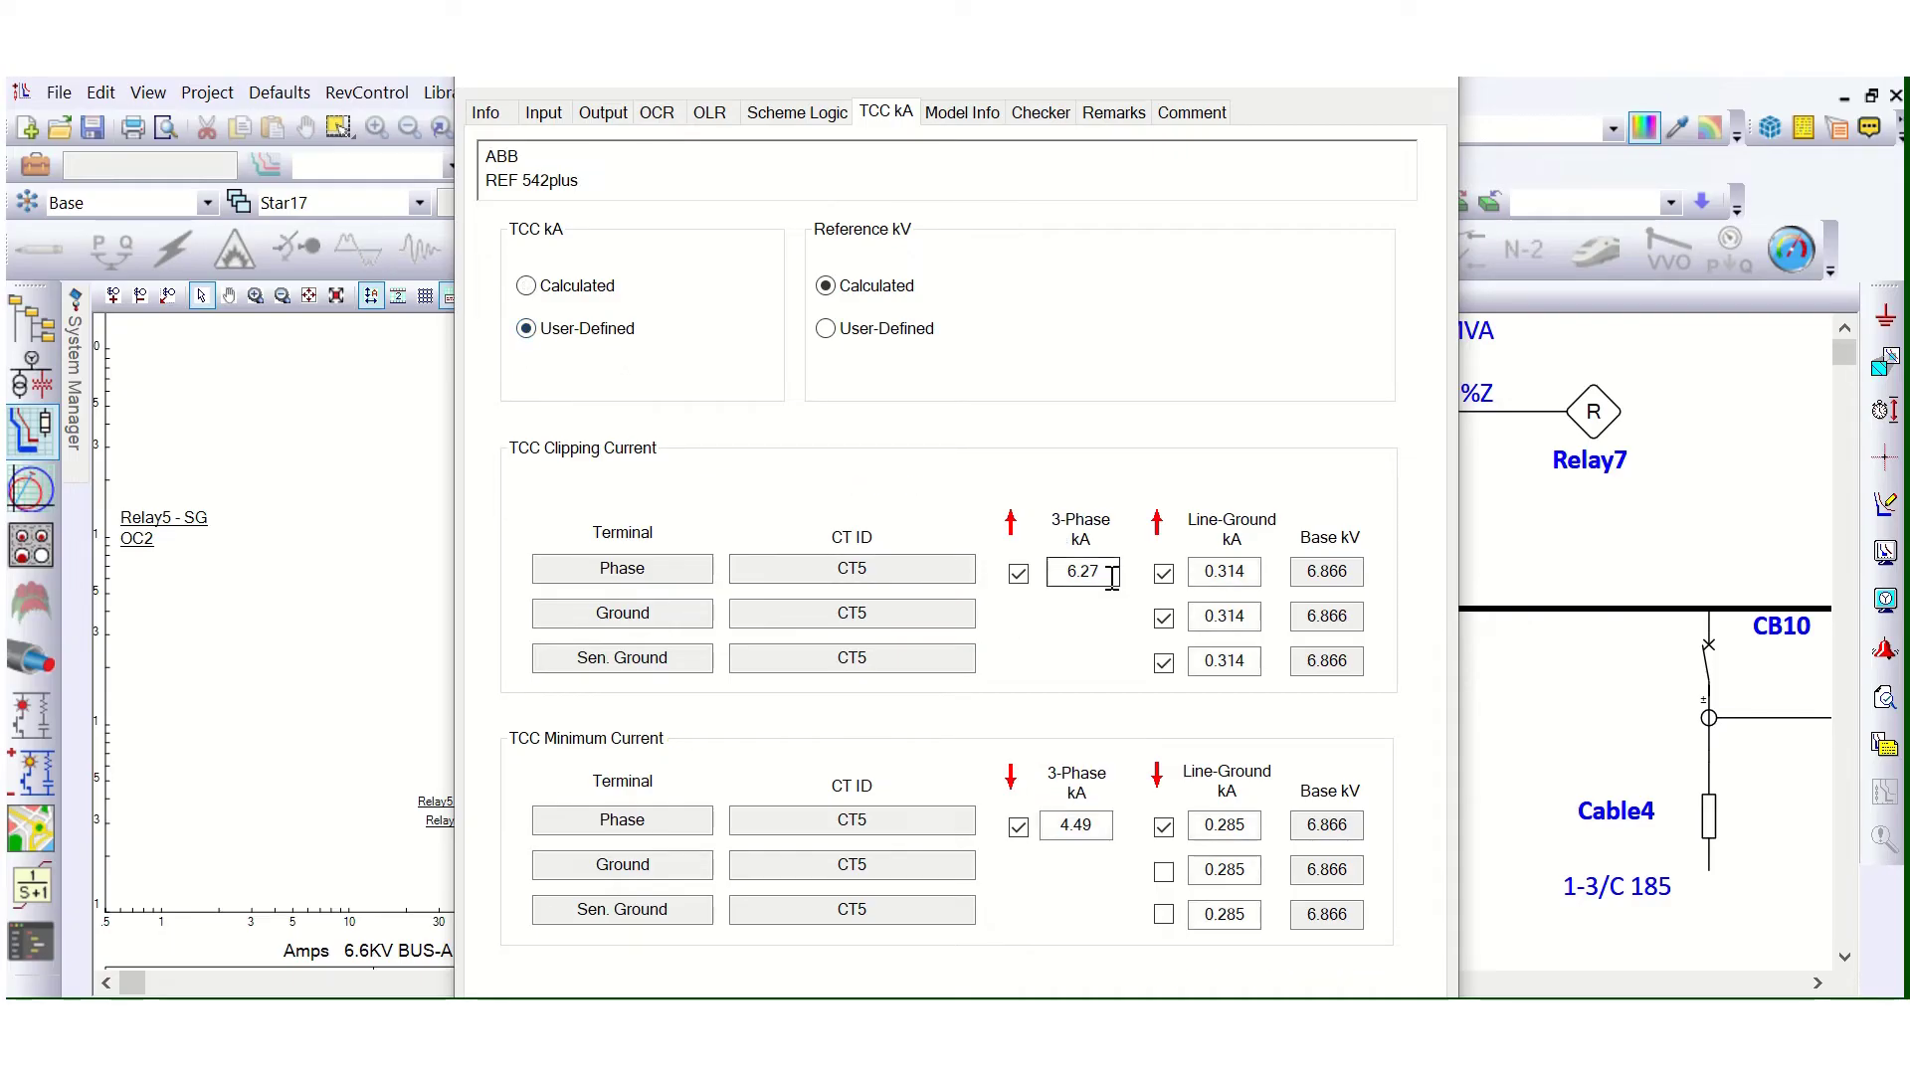
drag(1110, 573, 1066, 571)
drag(1253, 575, 1197, 575)
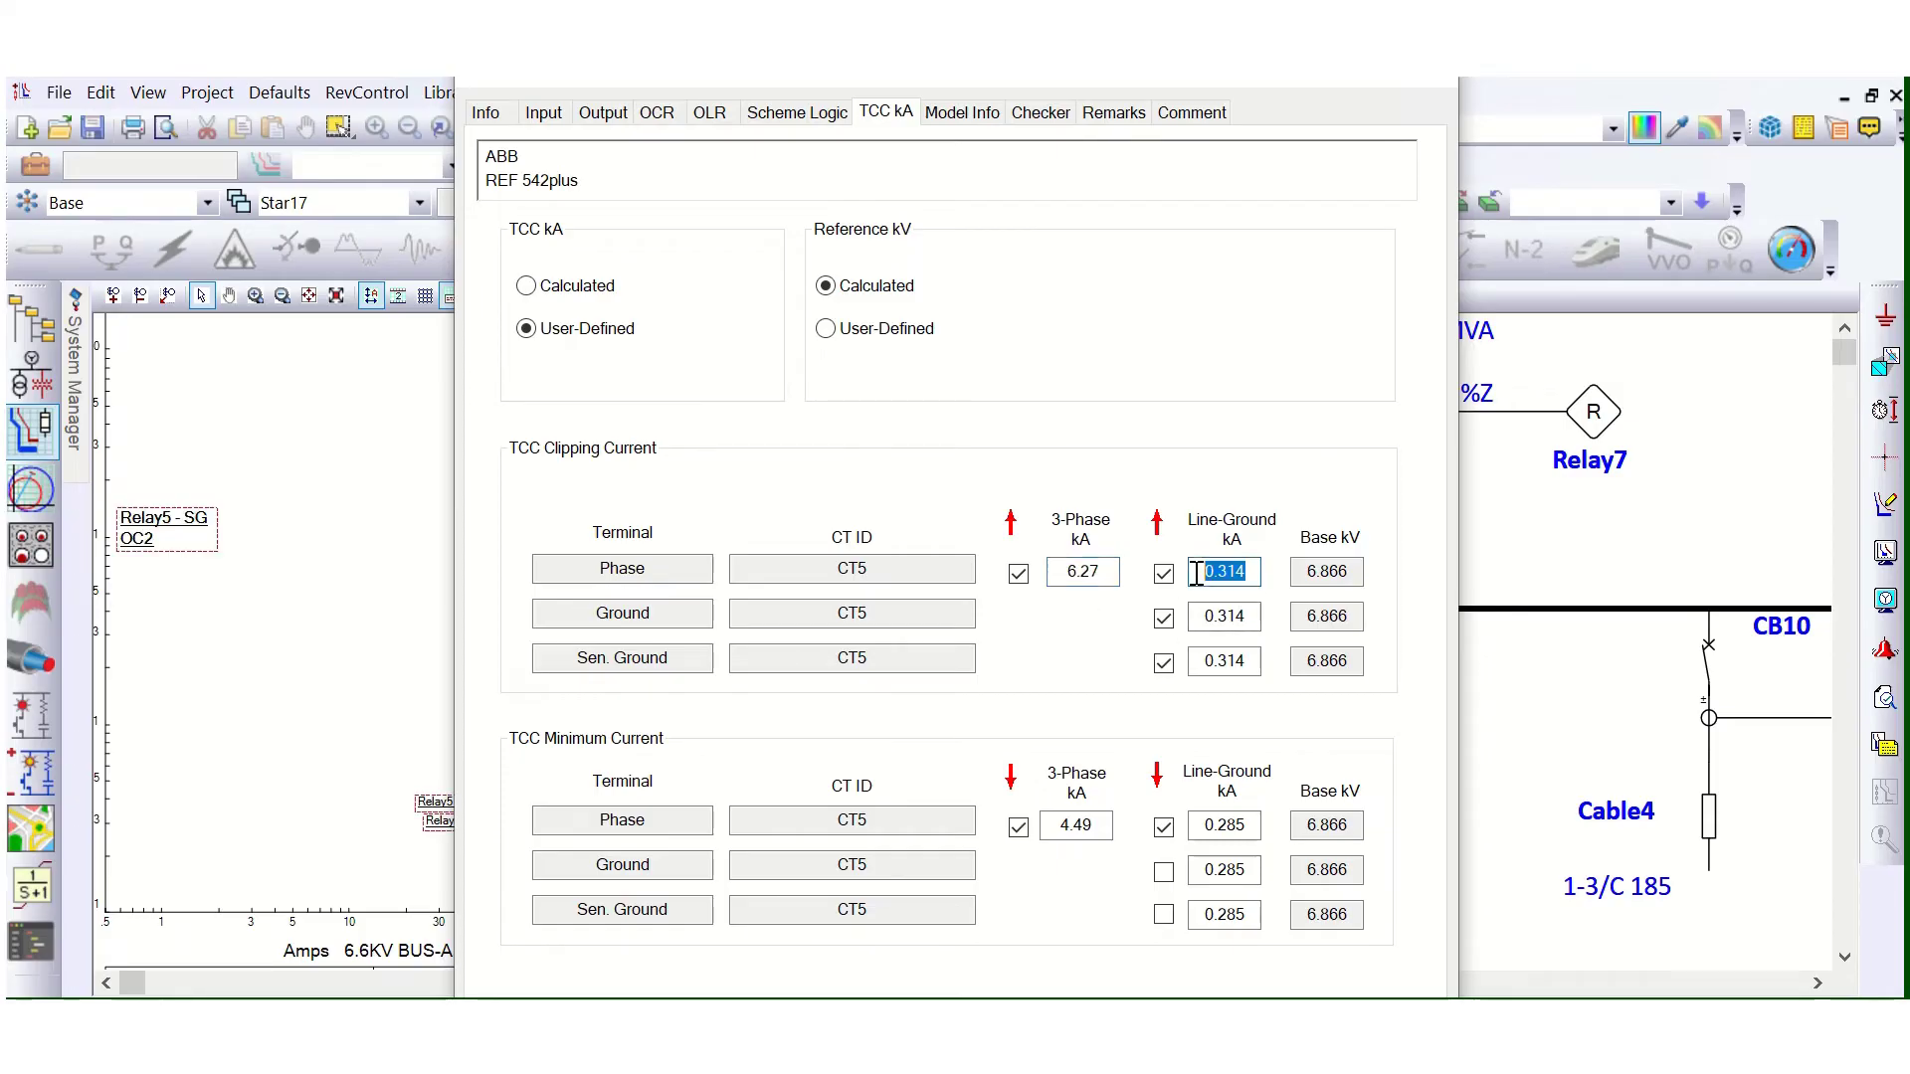
click(1110, 571)
double_click(1105, 575)
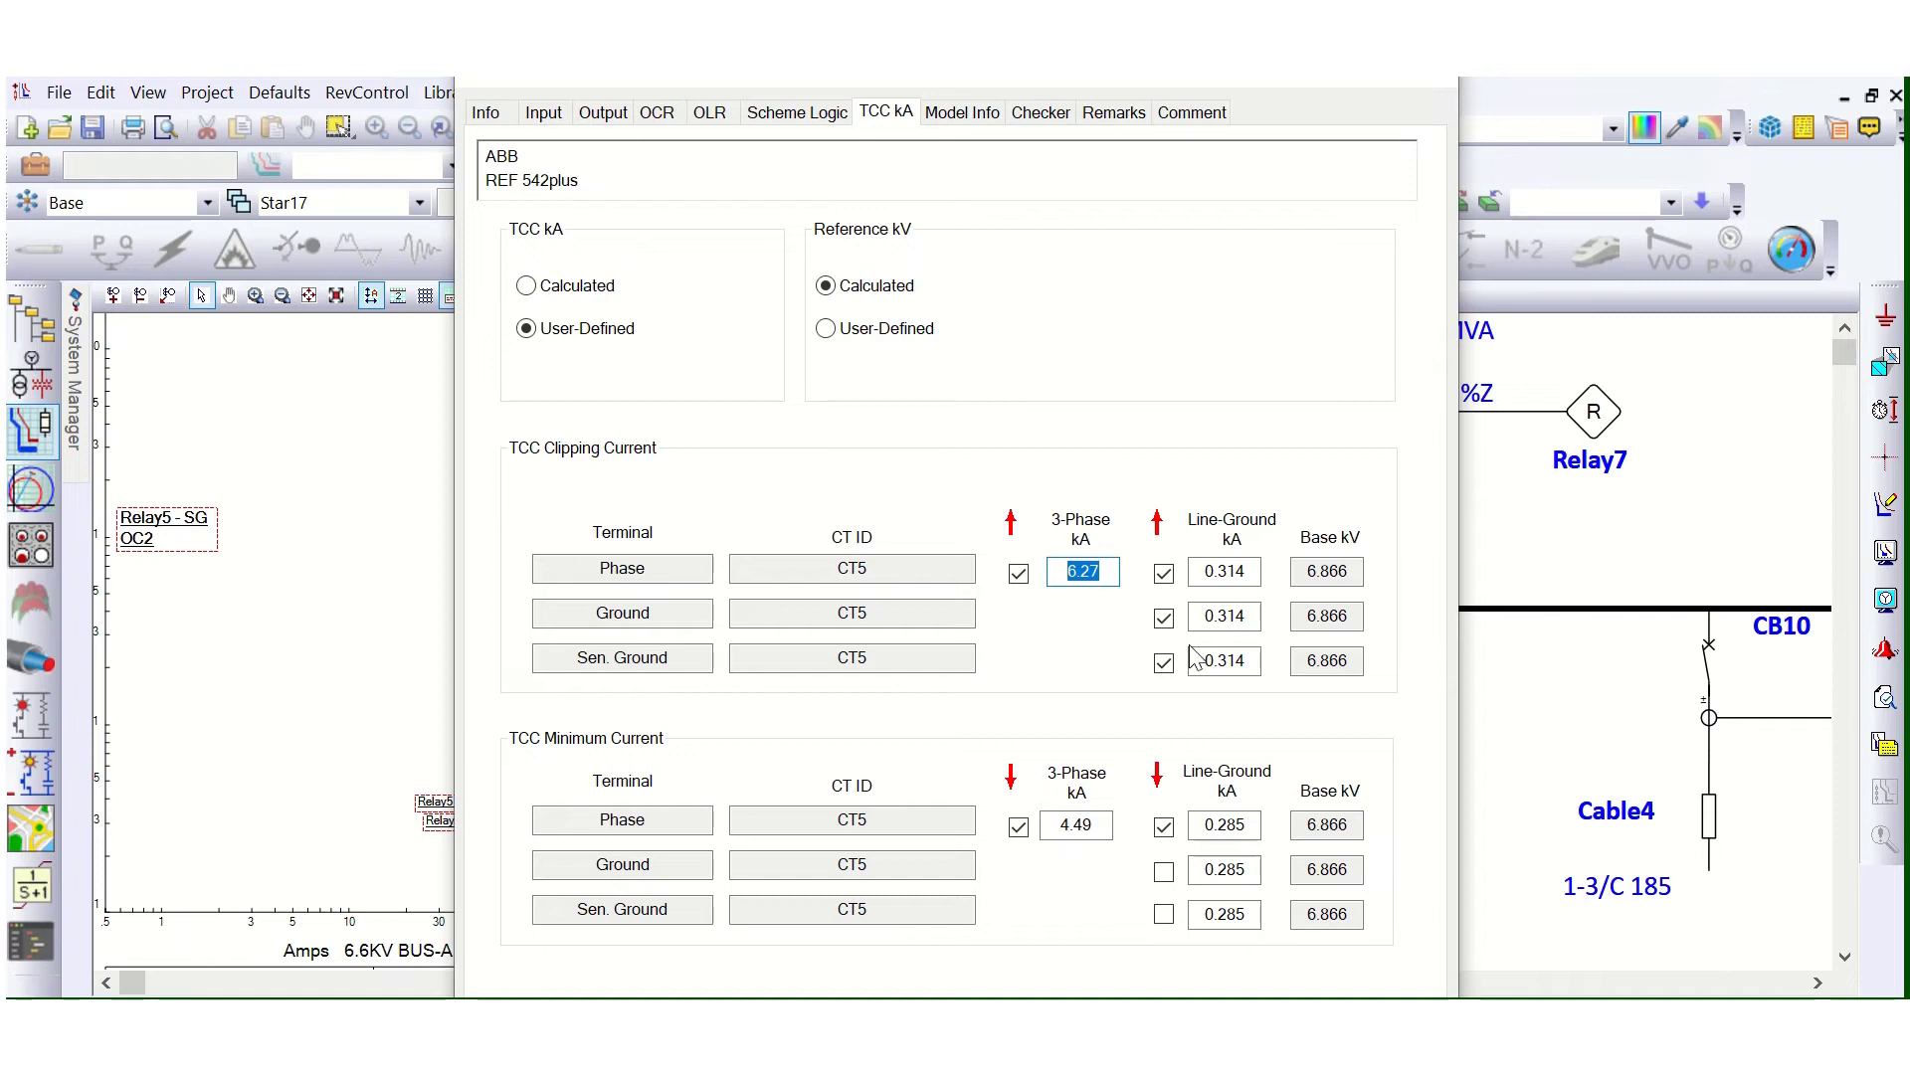
text(5)
double_click(1082, 572)
click(1074, 573)
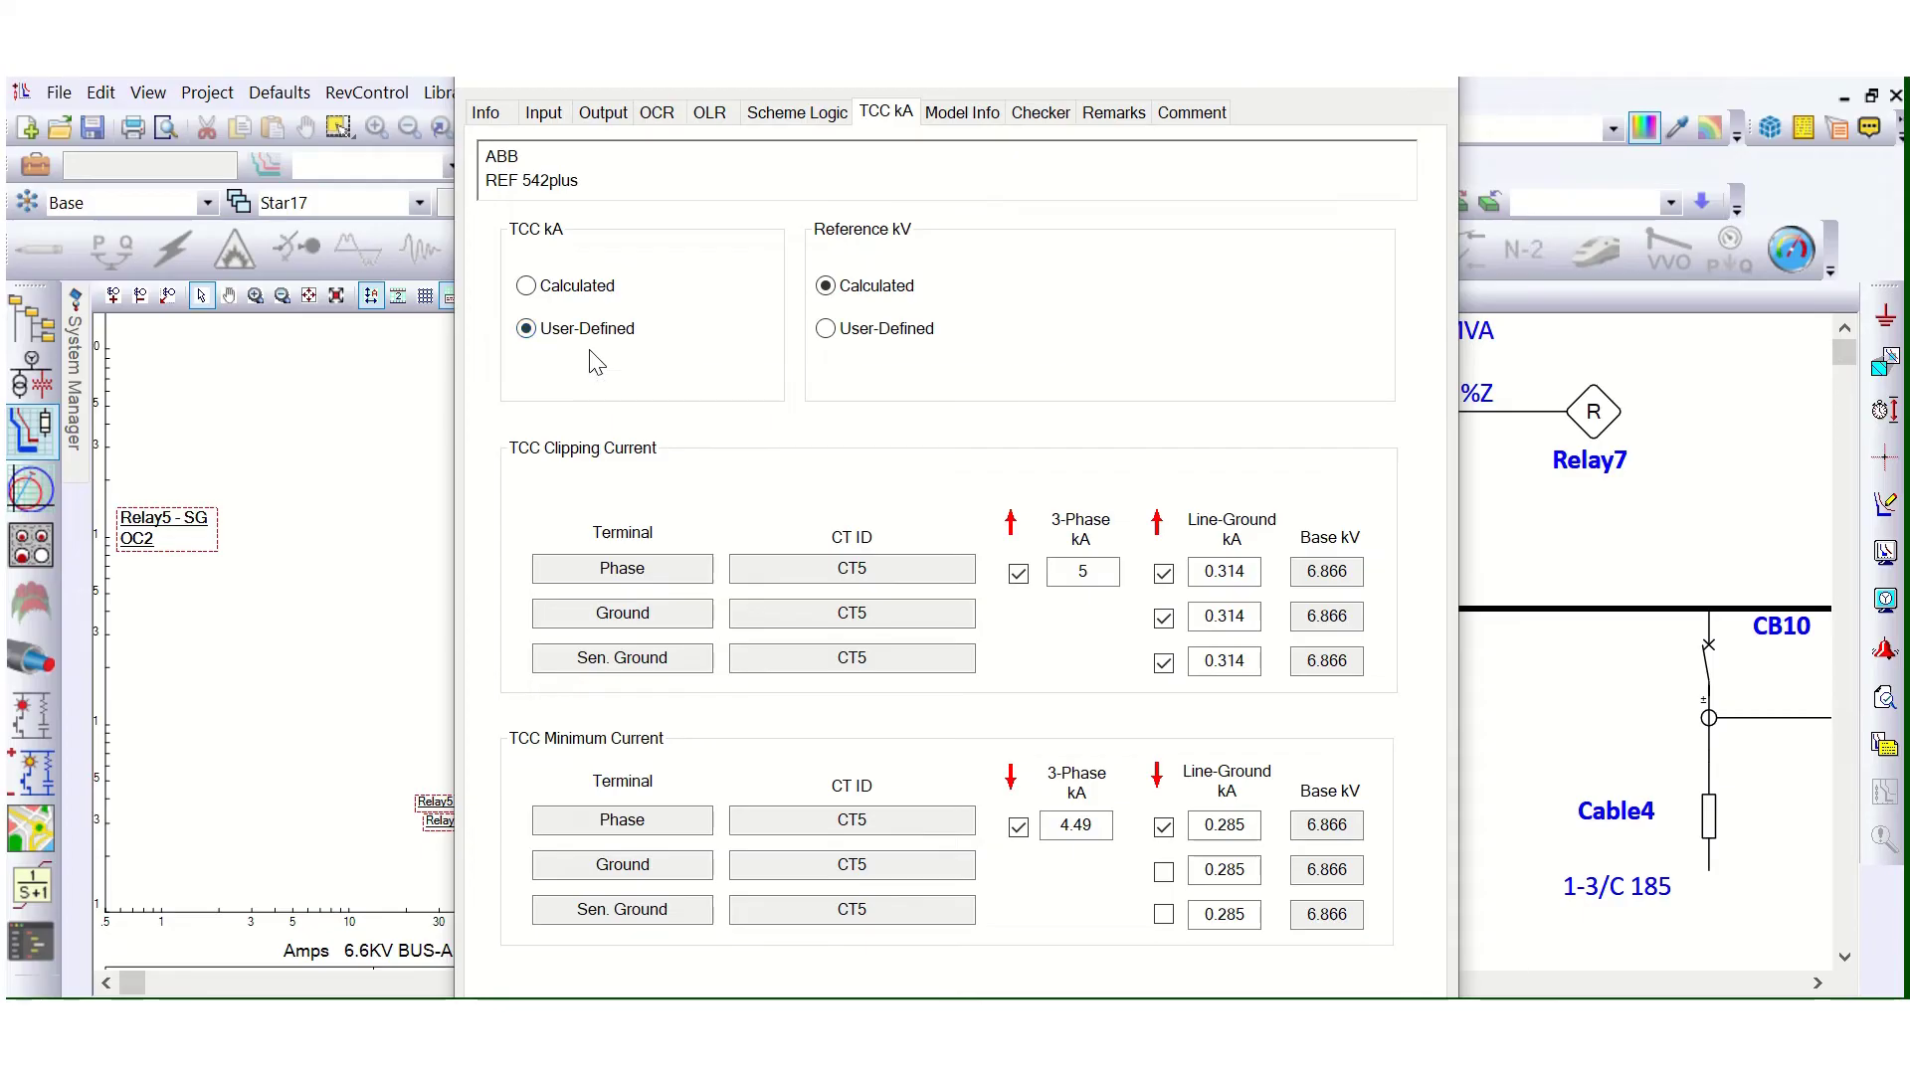
Step: Check the 5 kA clipping value against the 6.866 kV Base kV field
click(1097, 569)
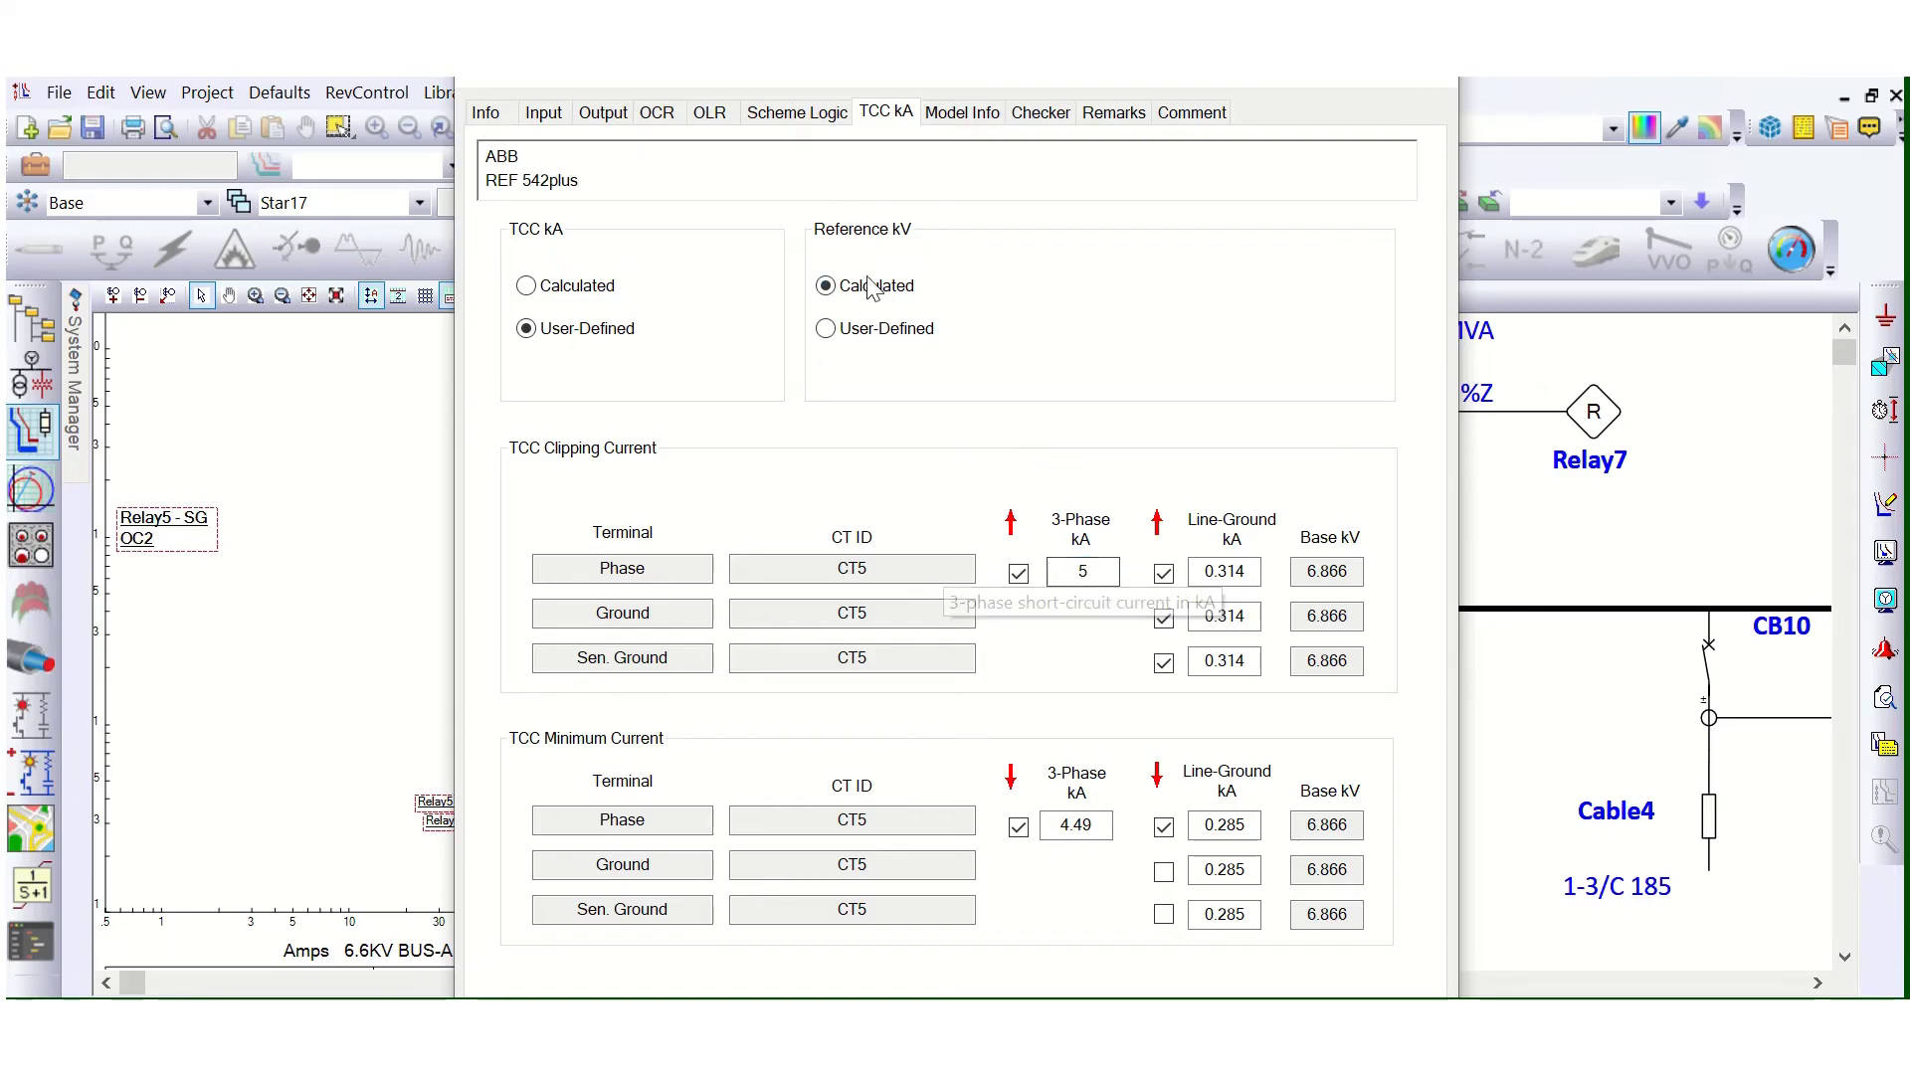
drag(1364, 567, 1294, 567)
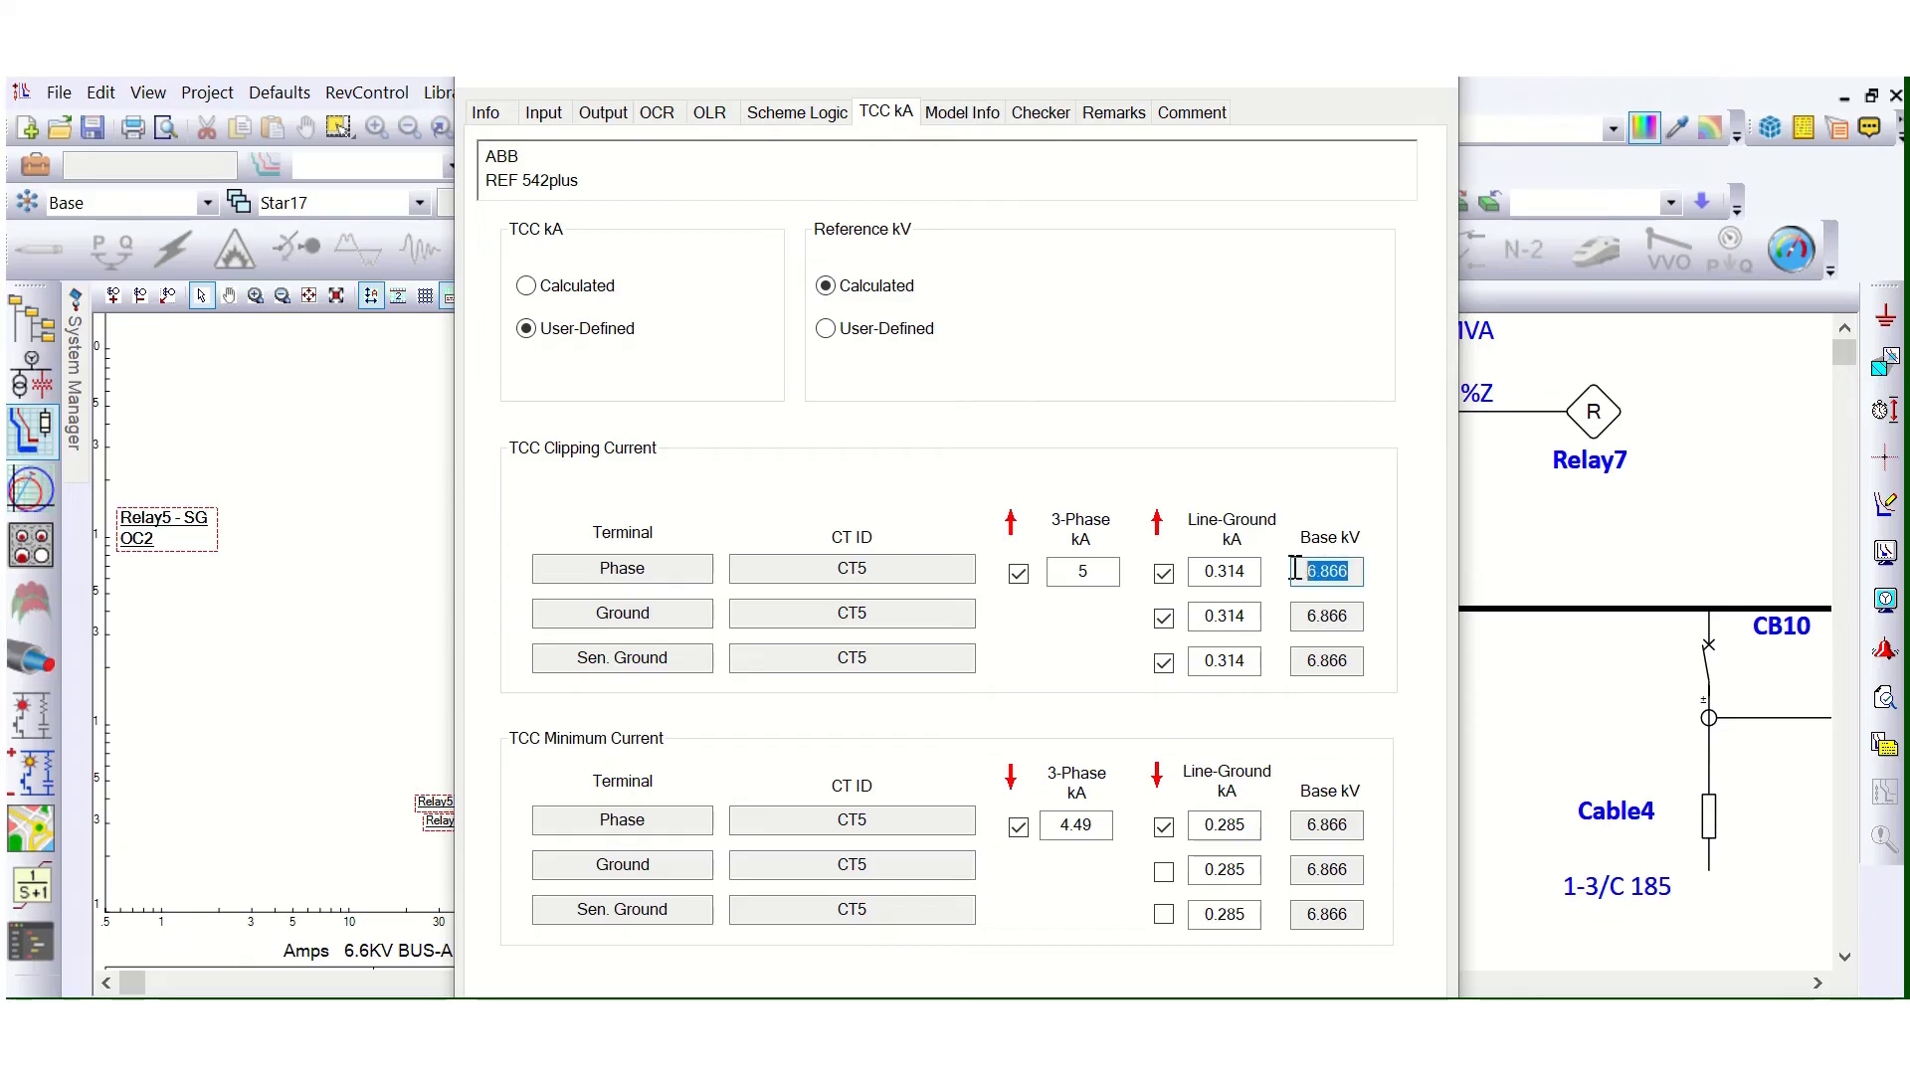
click(1331, 572)
drag(1355, 571, 1301, 575)
Step: Set Reference kV to User-Defined with Phase and Ground at 6.6 kV
click(834, 336)
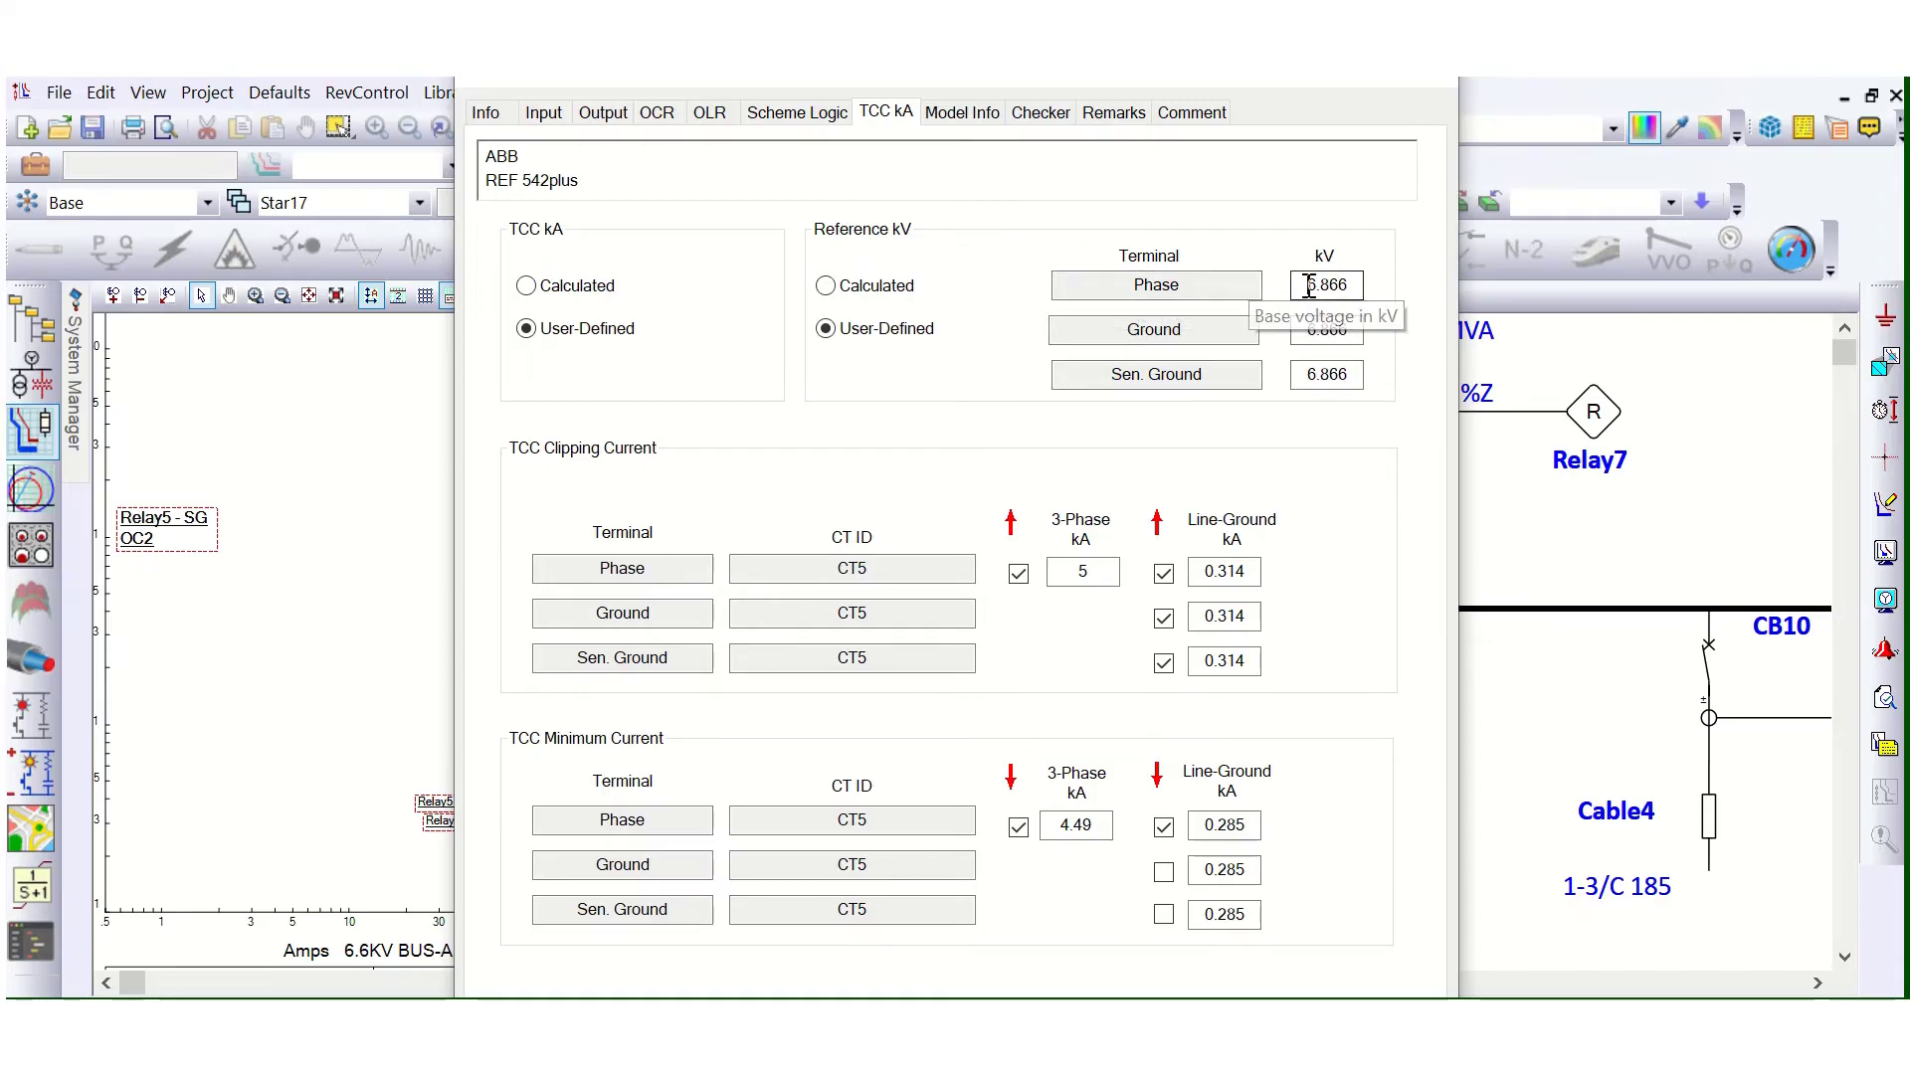
drag(1301, 285, 1370, 285)
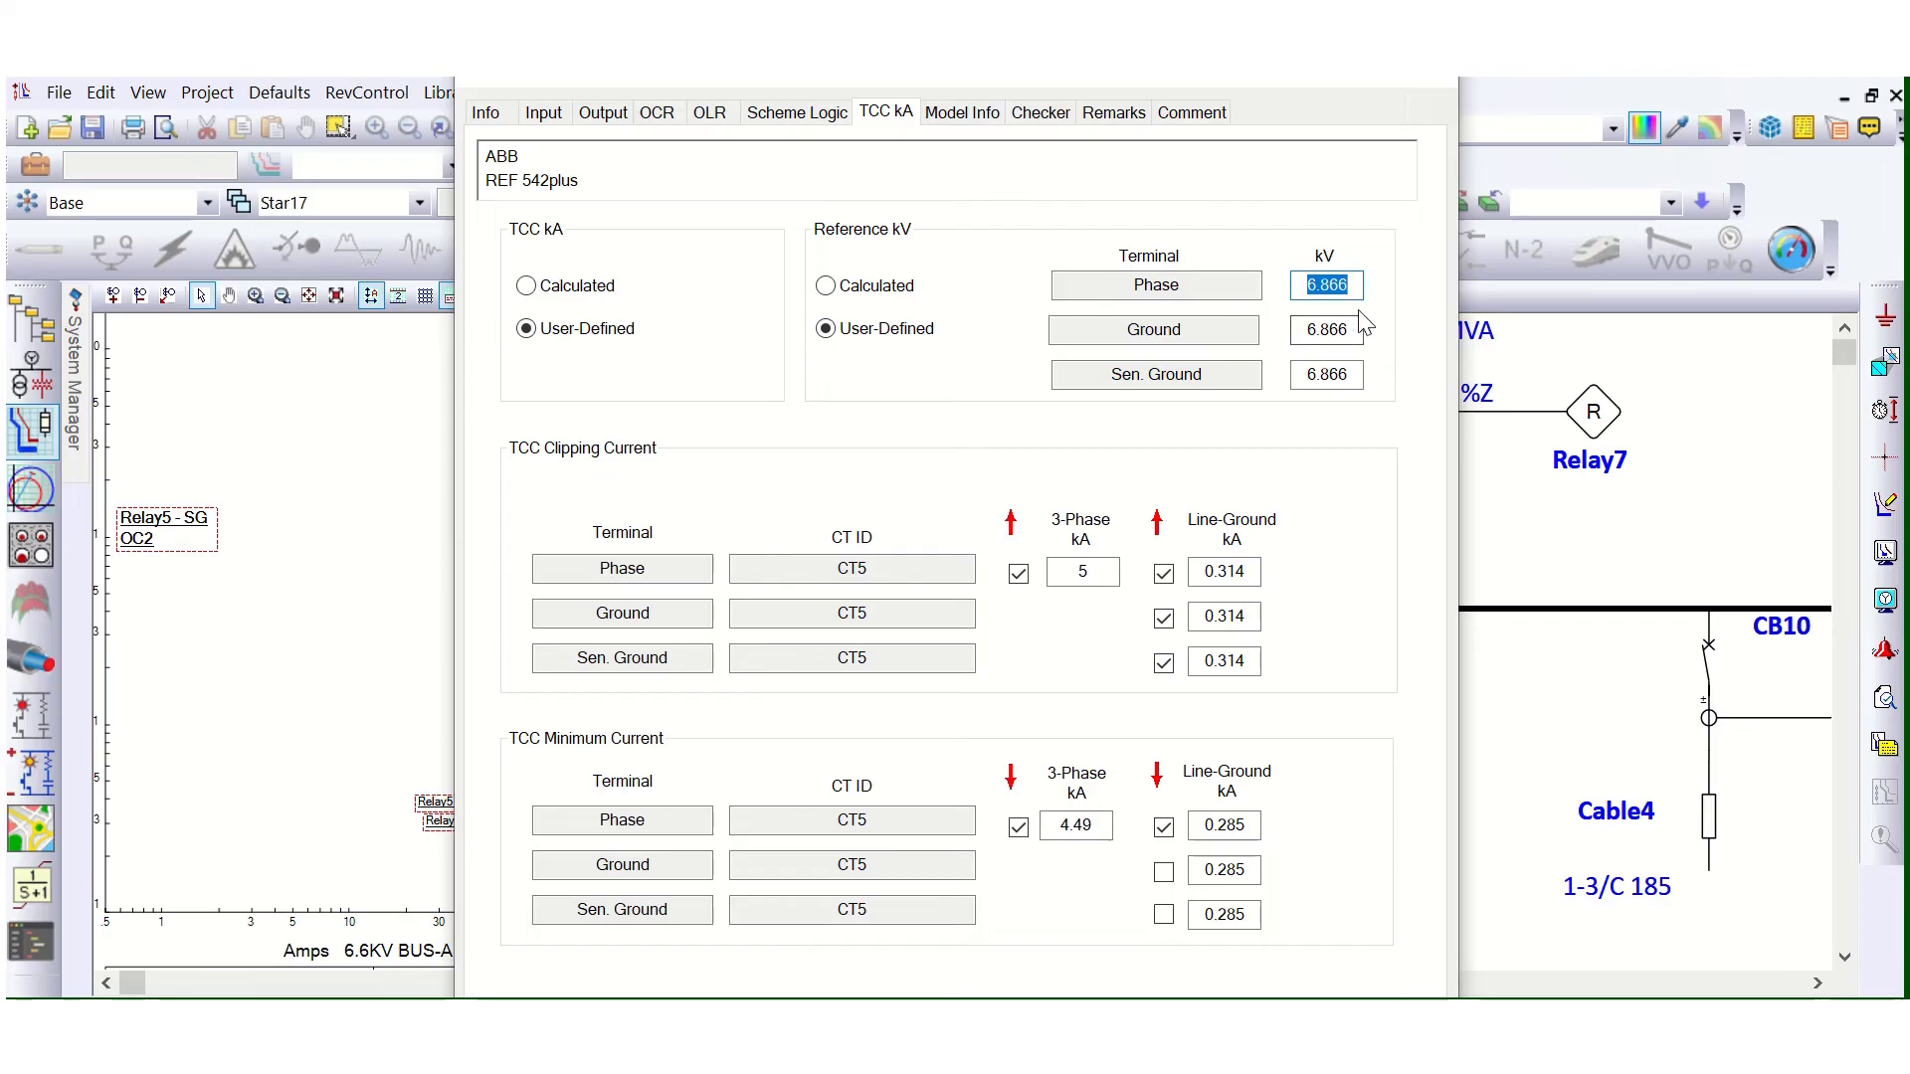
text(6)
double_click(1306, 331)
text(6.)
key(Return)
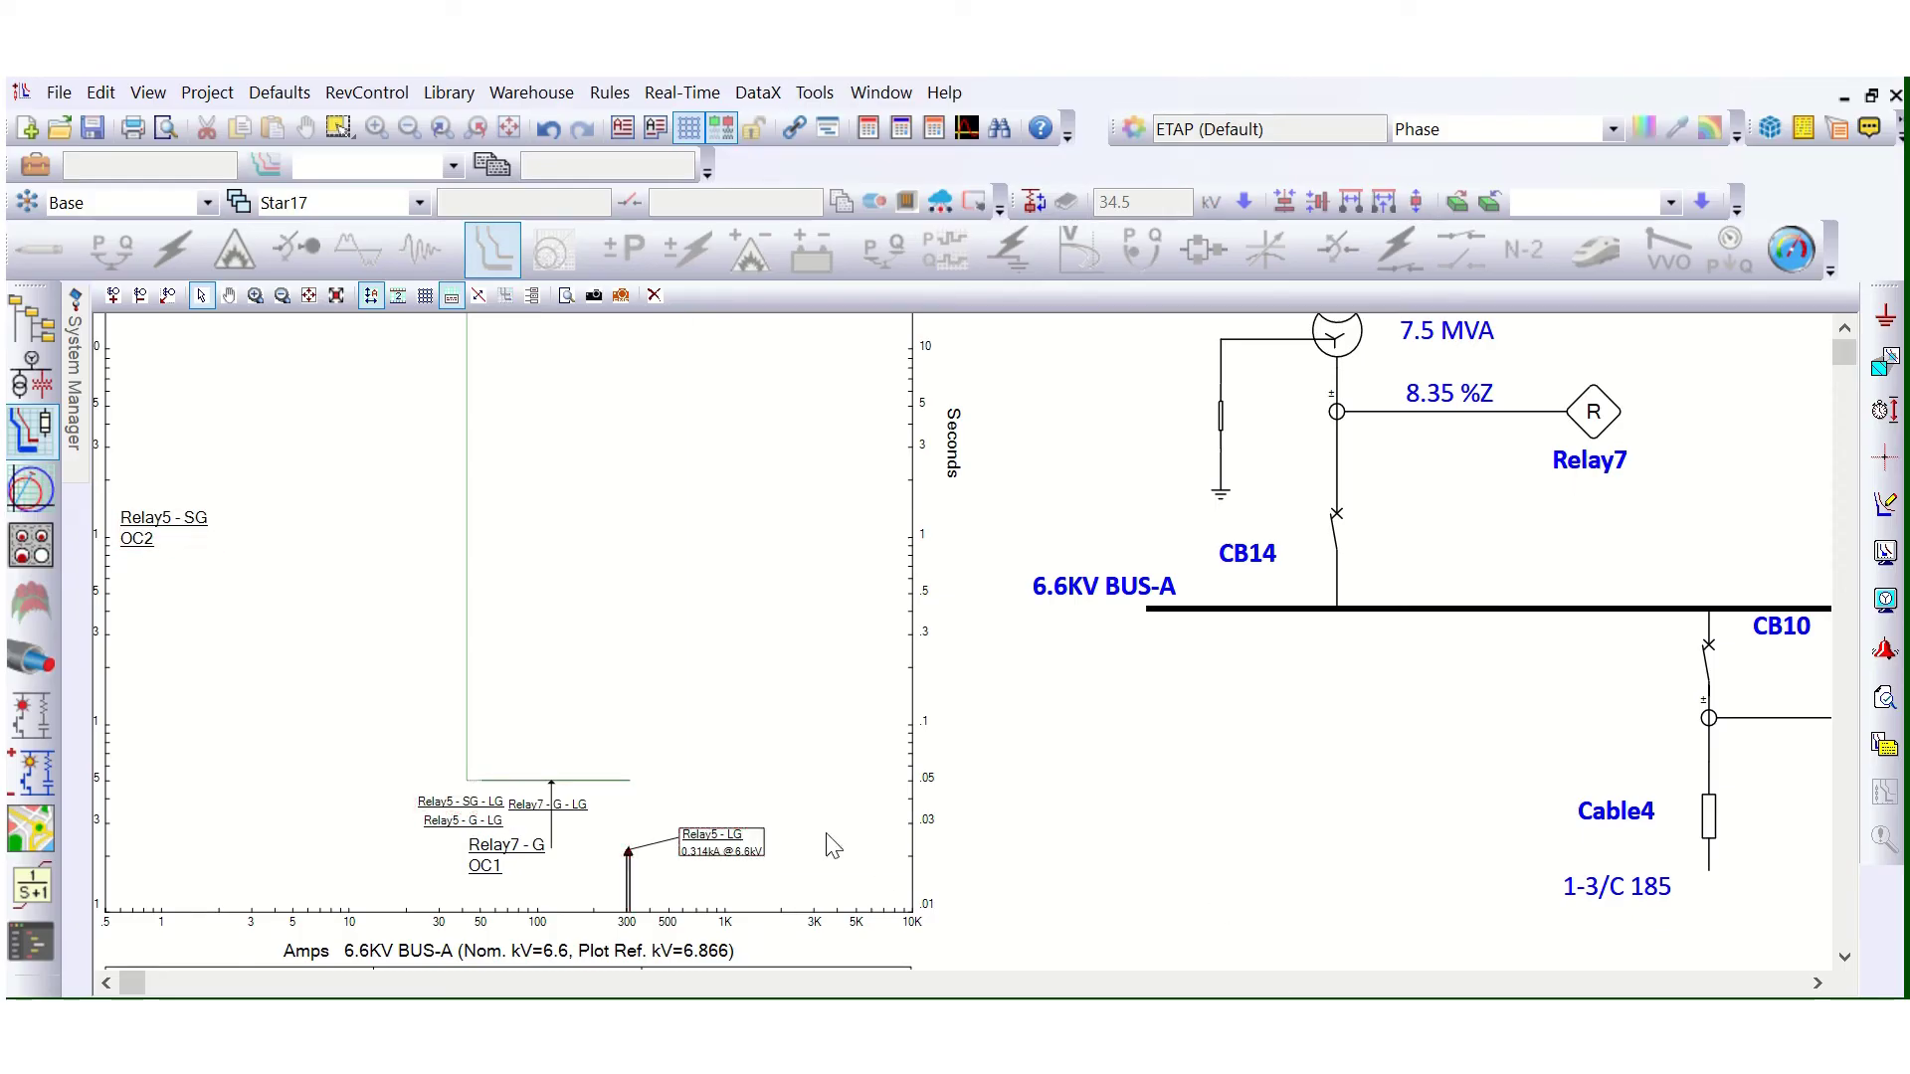
scroll(723, 876, up, 2)
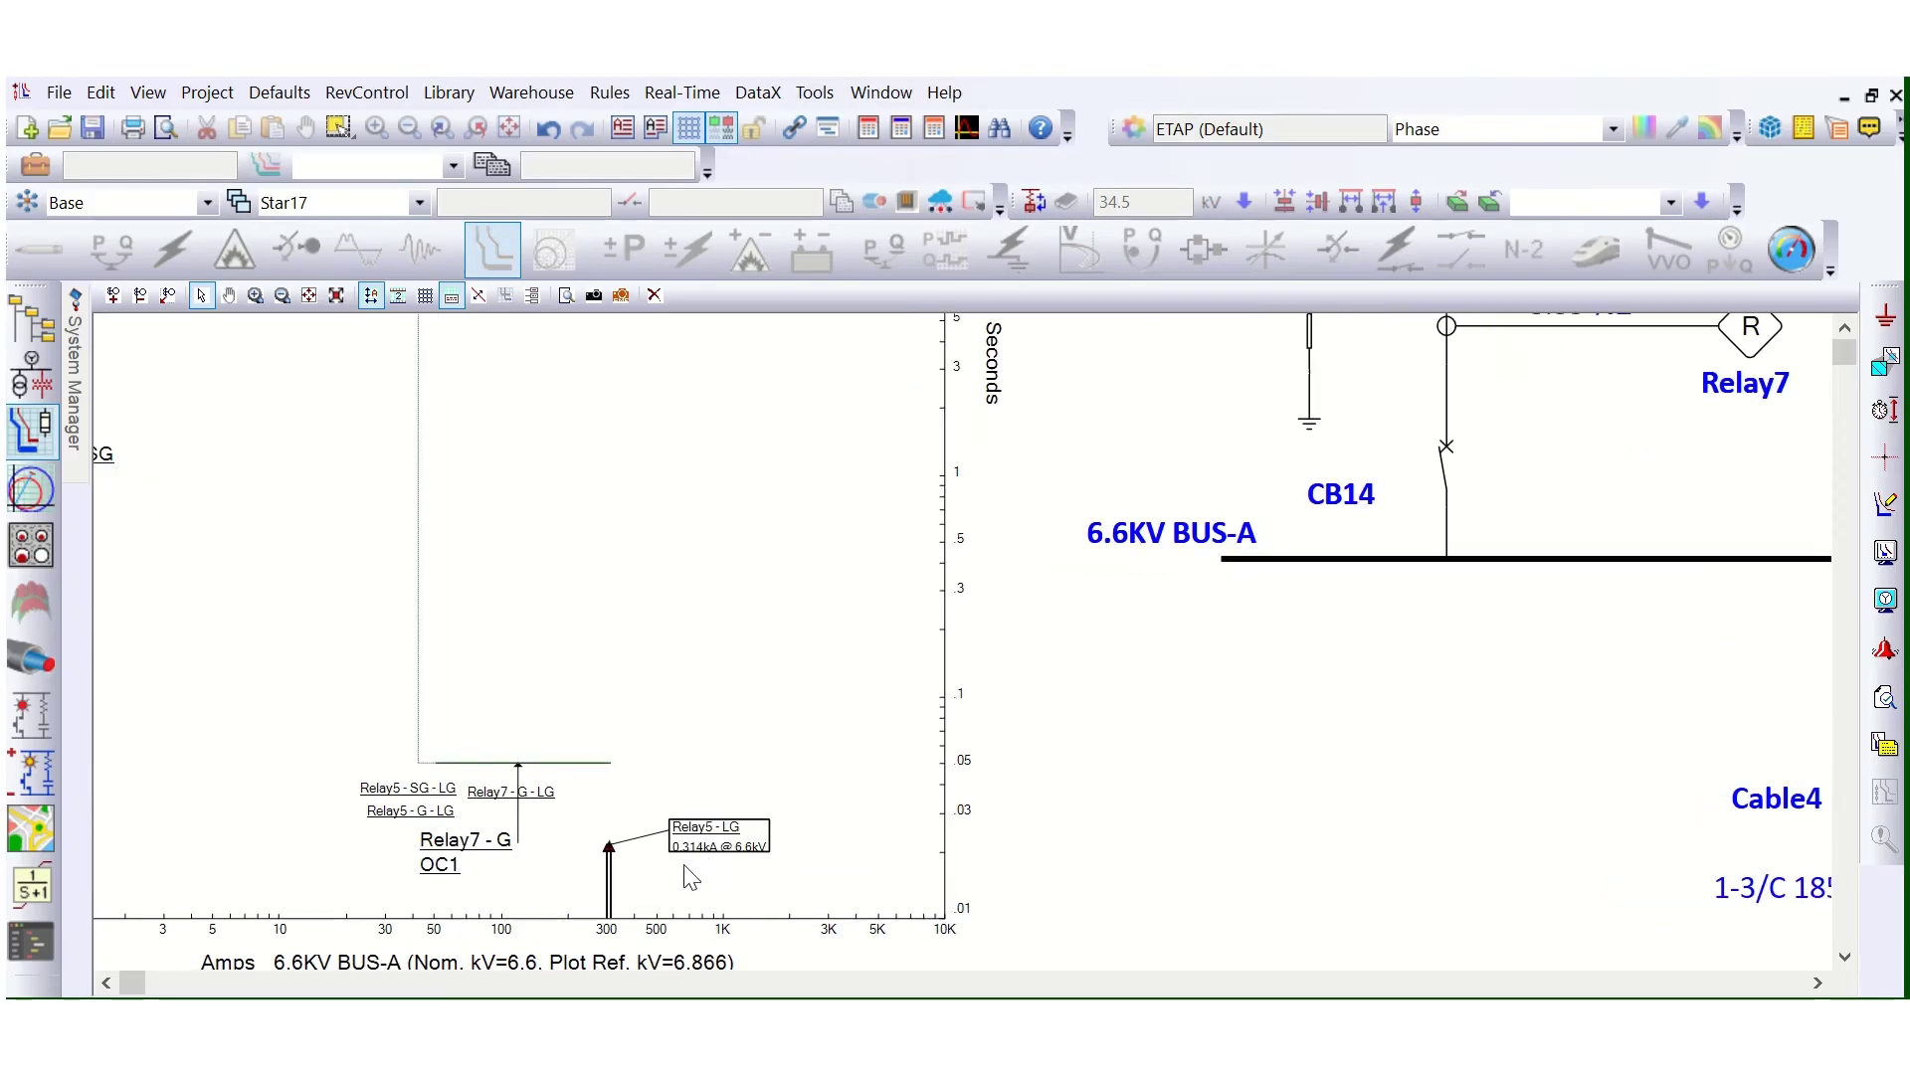
click(732, 842)
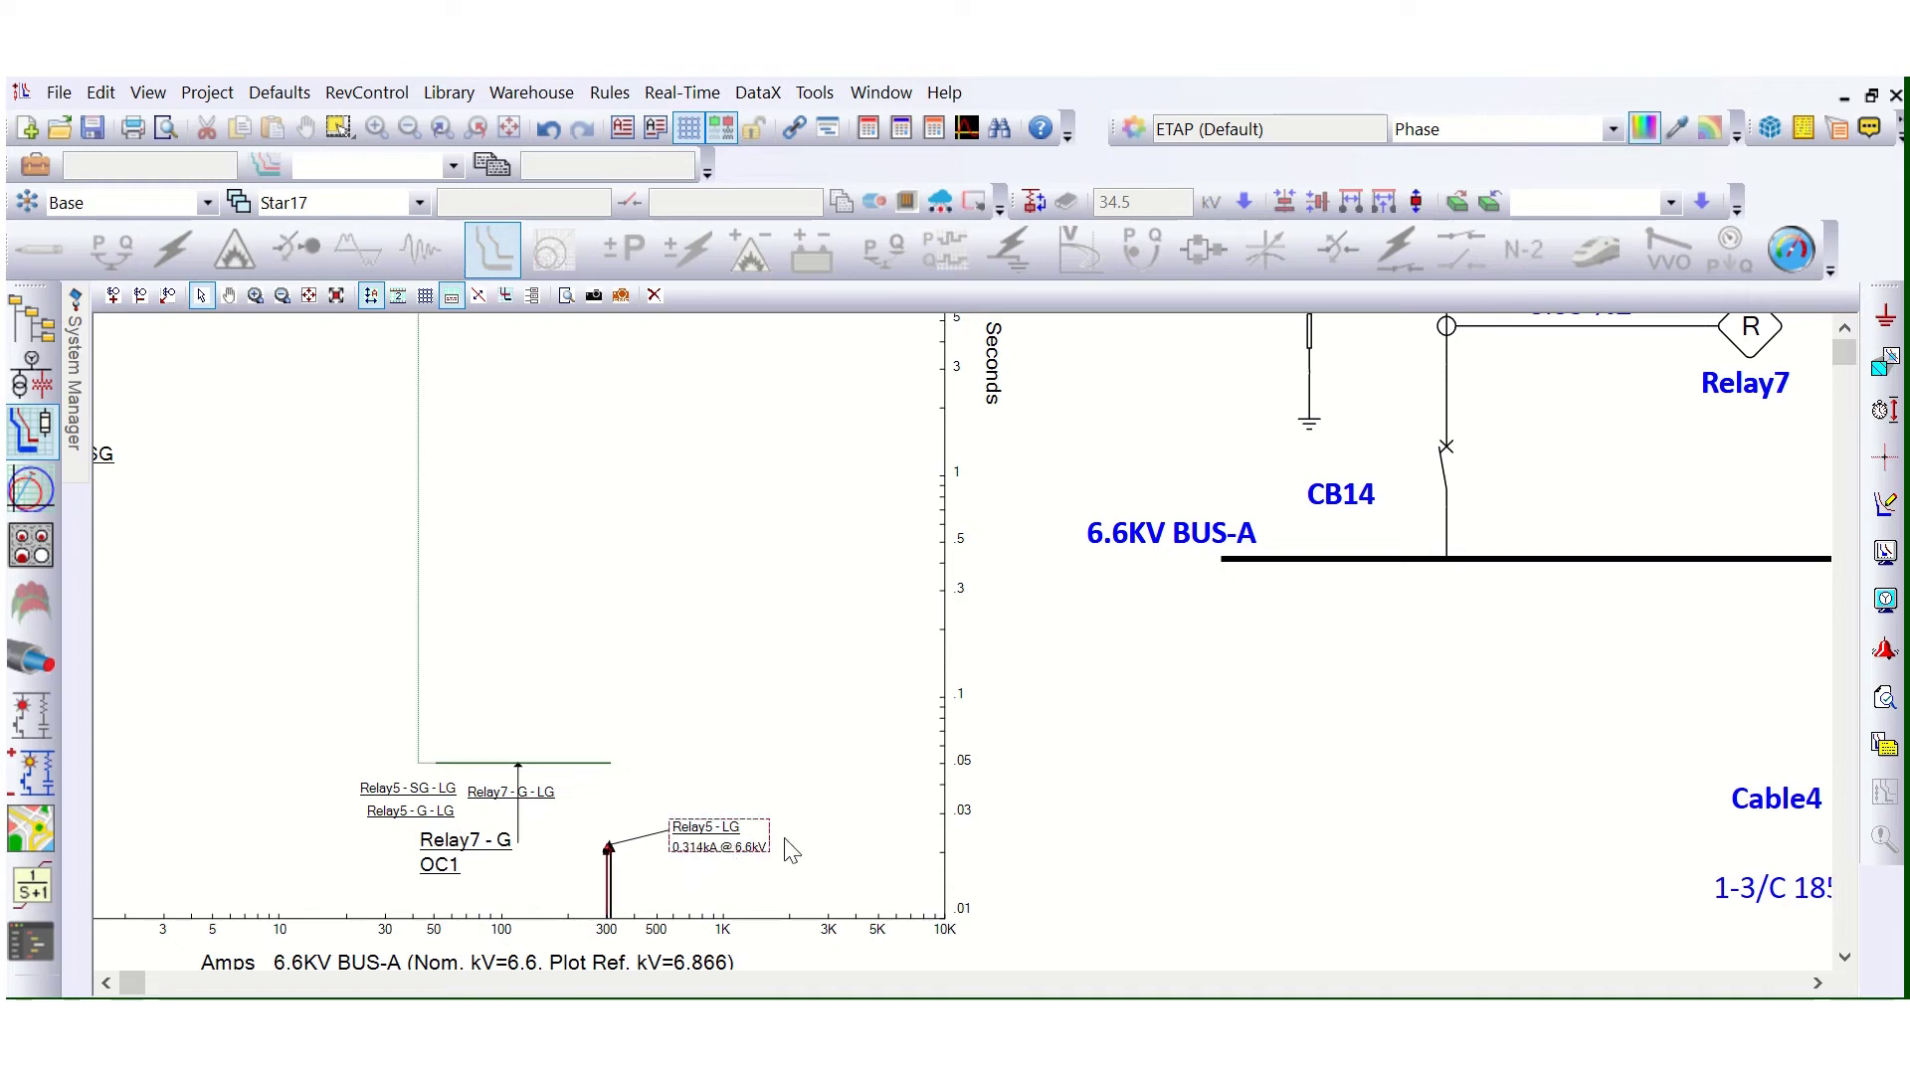
click(811, 848)
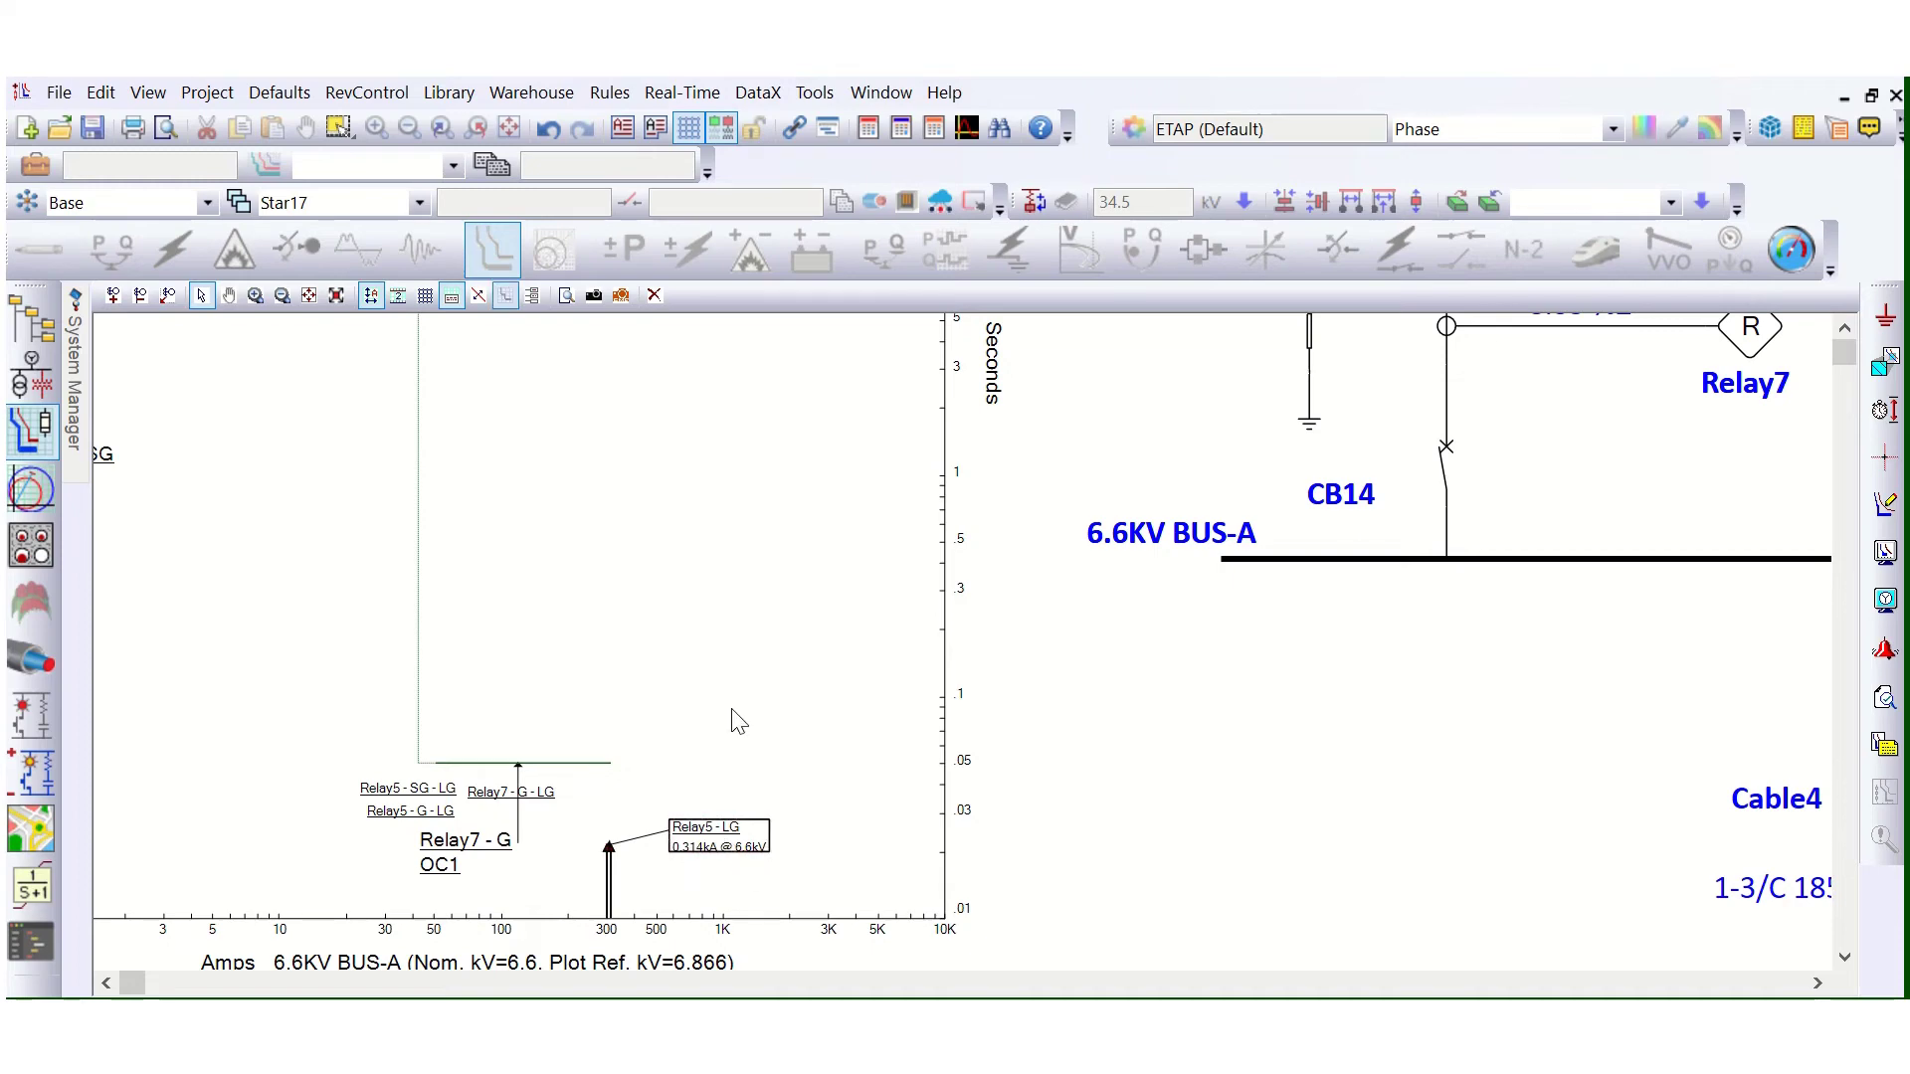
scroll(716, 712, up, 6)
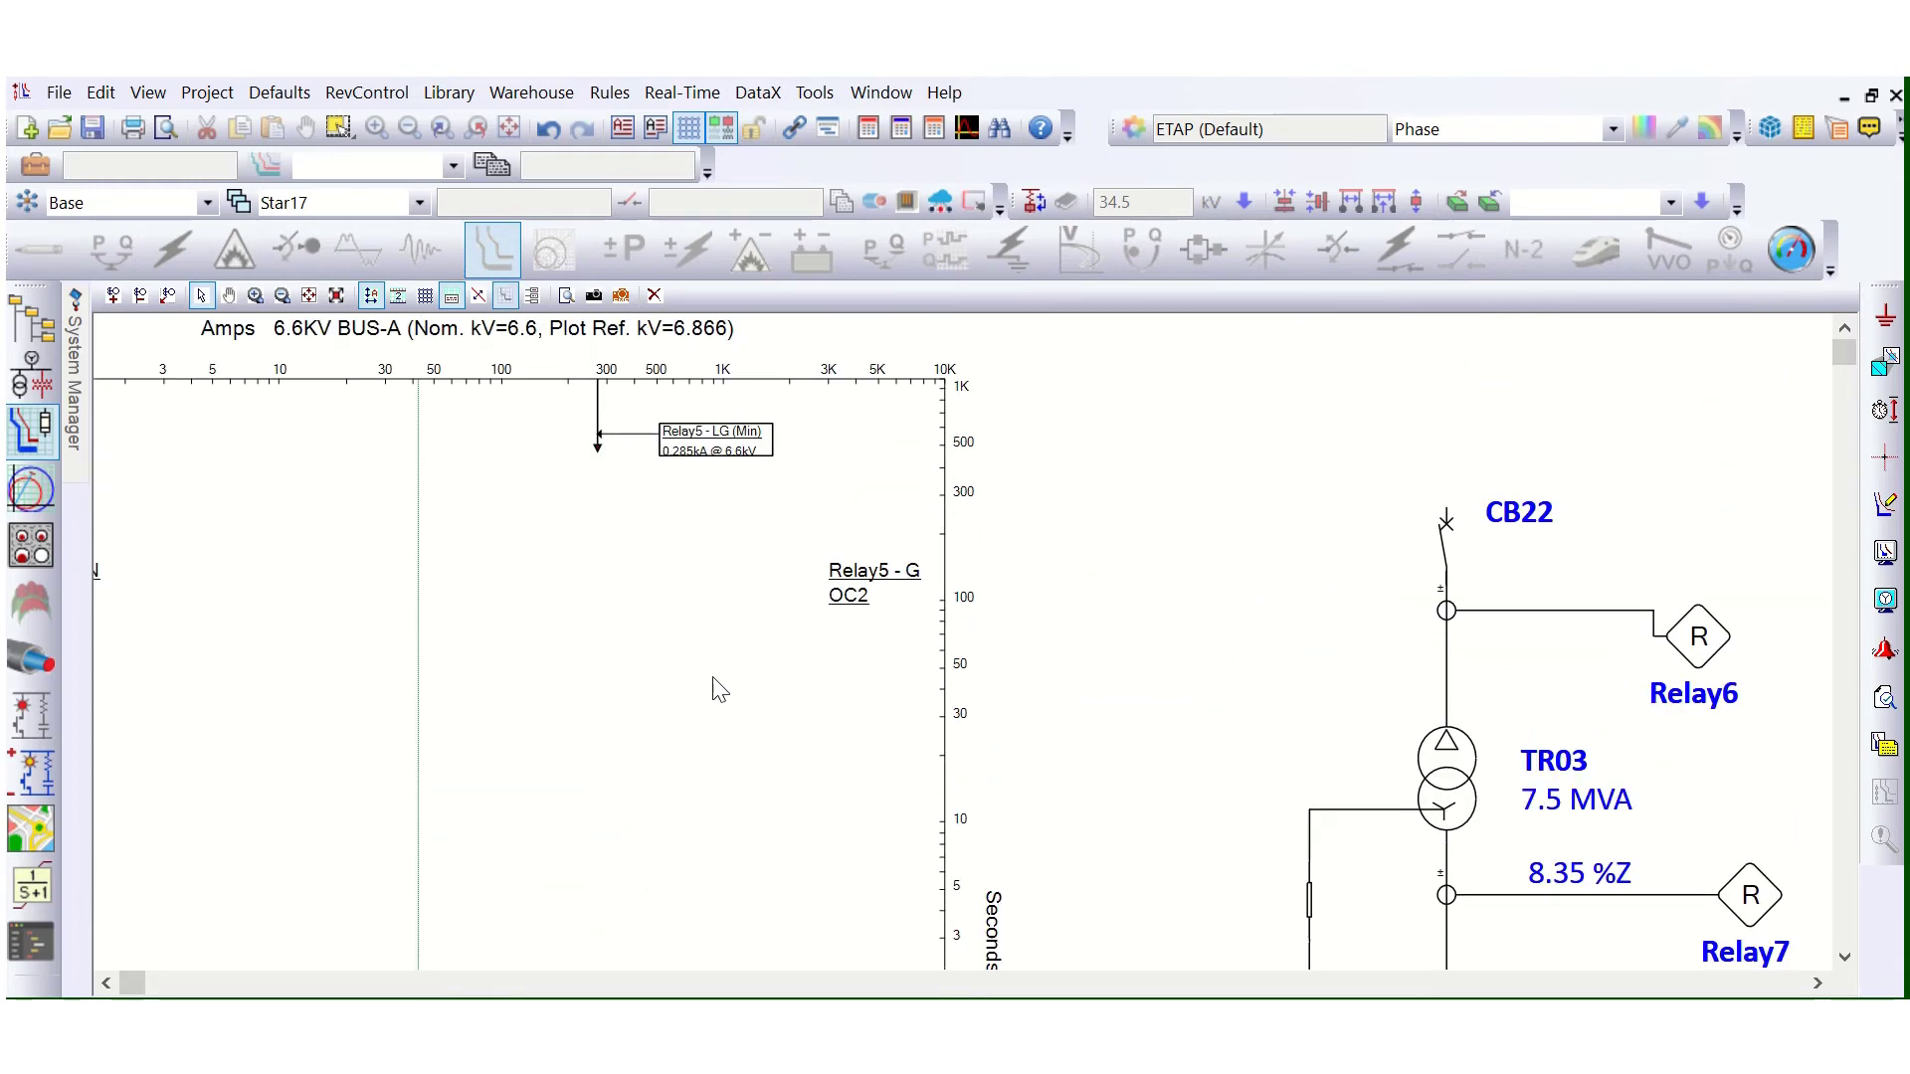
click(729, 471)
click(1886, 332)
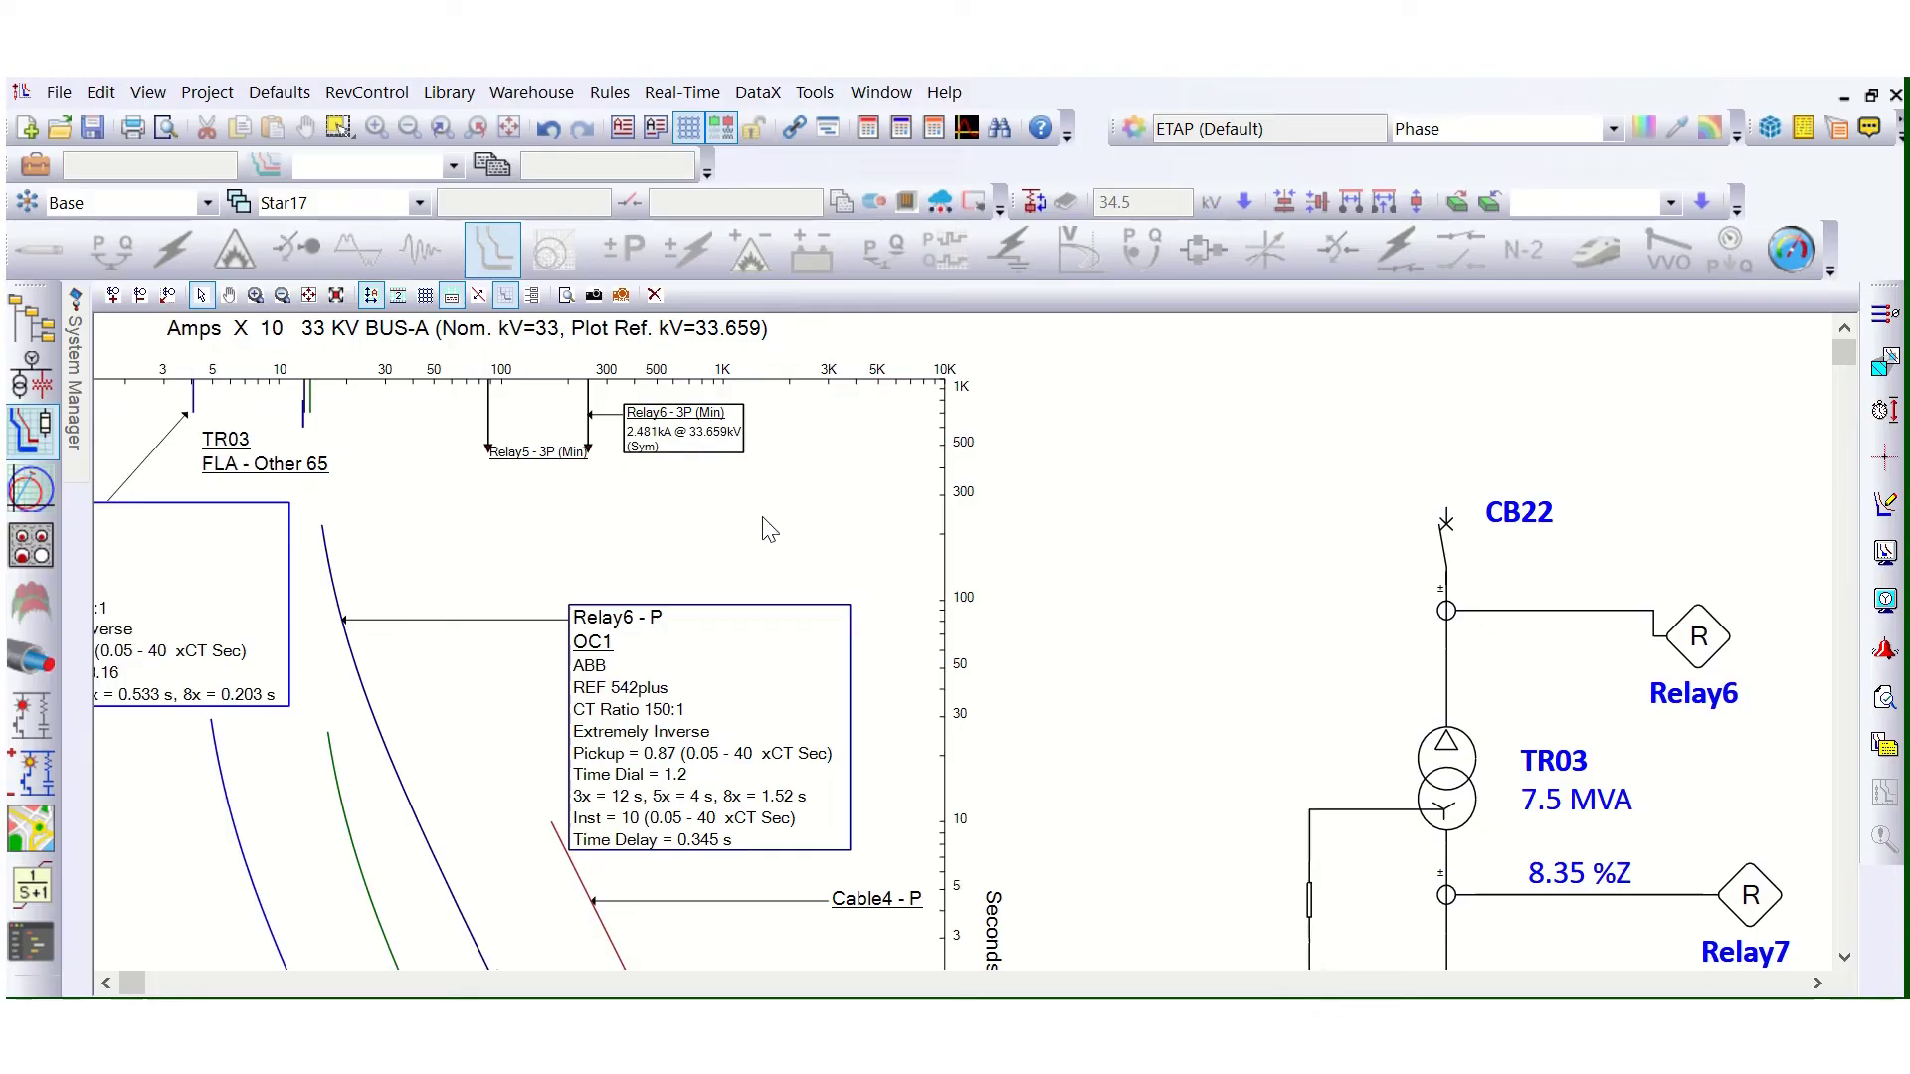
scroll(769, 587, down, 3)
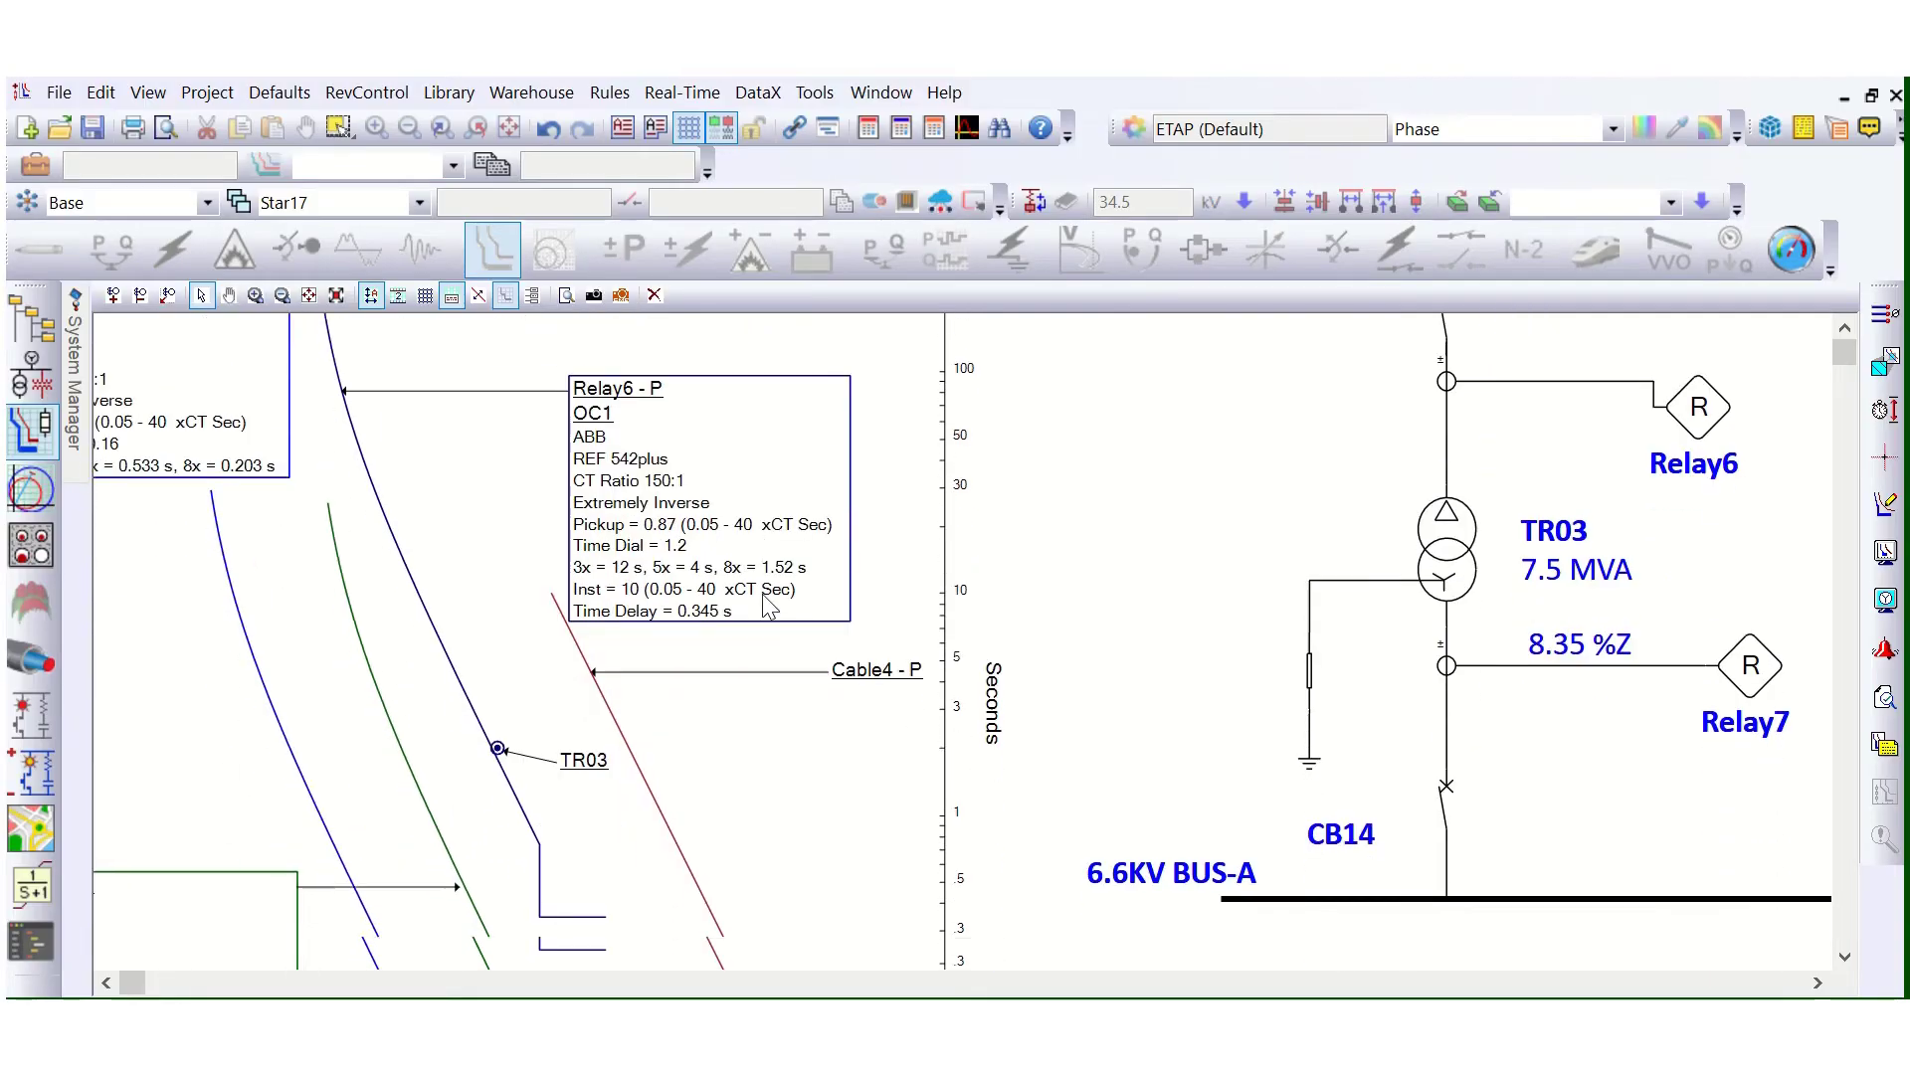
scroll(769, 605, down, 6)
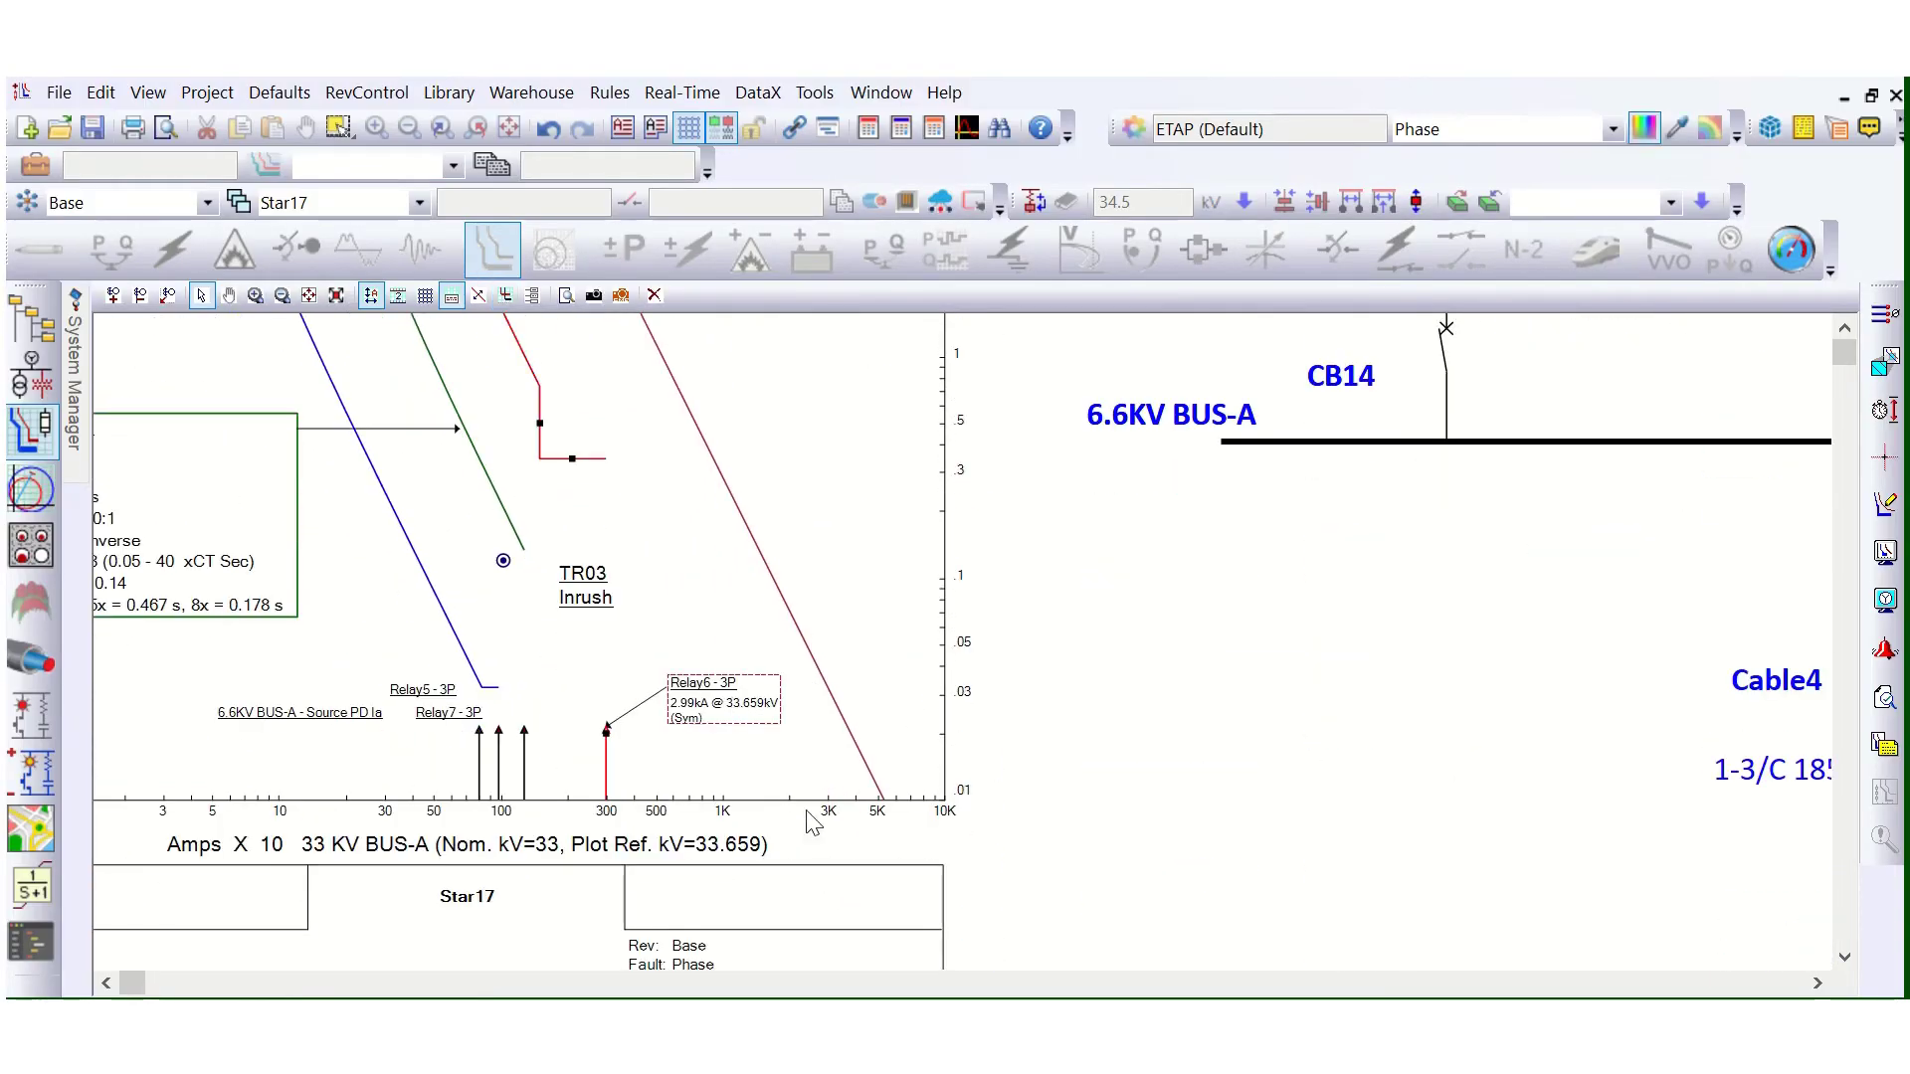
click(824, 762)
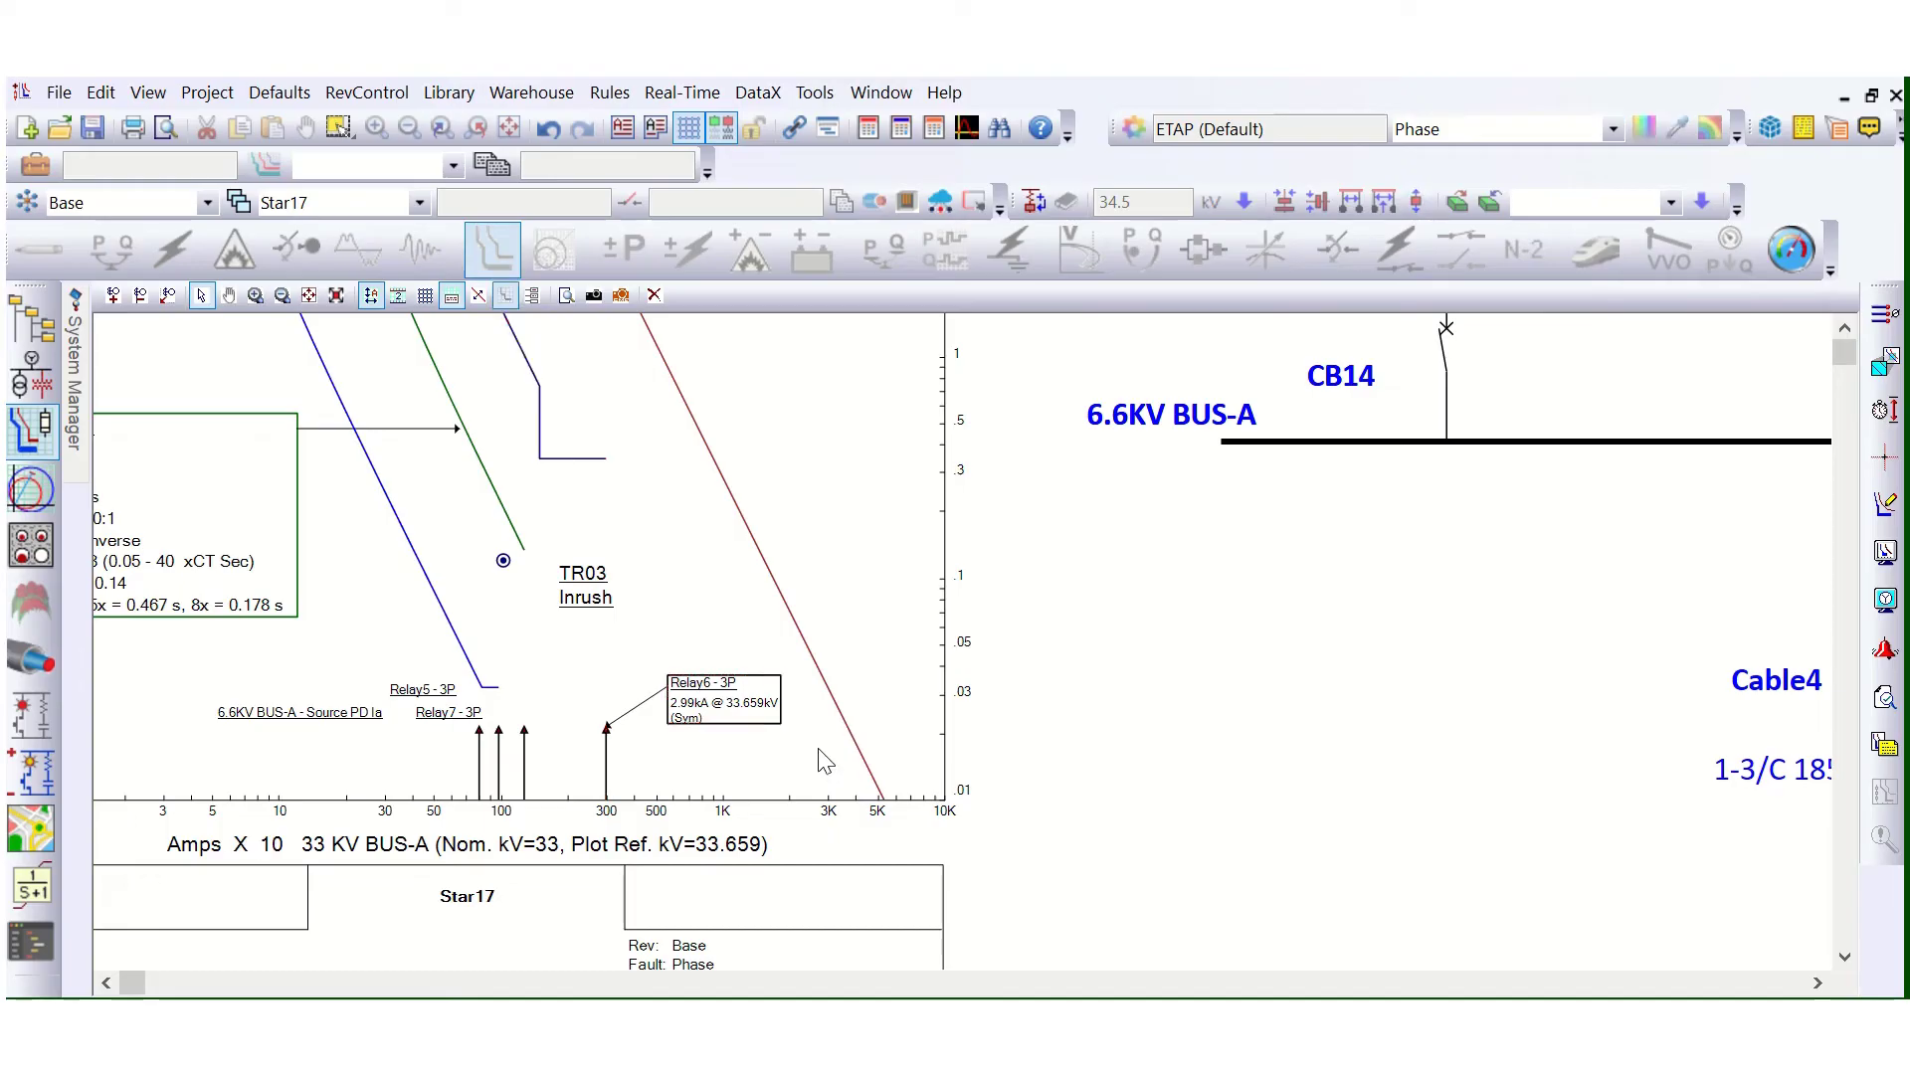
double_click(738, 716)
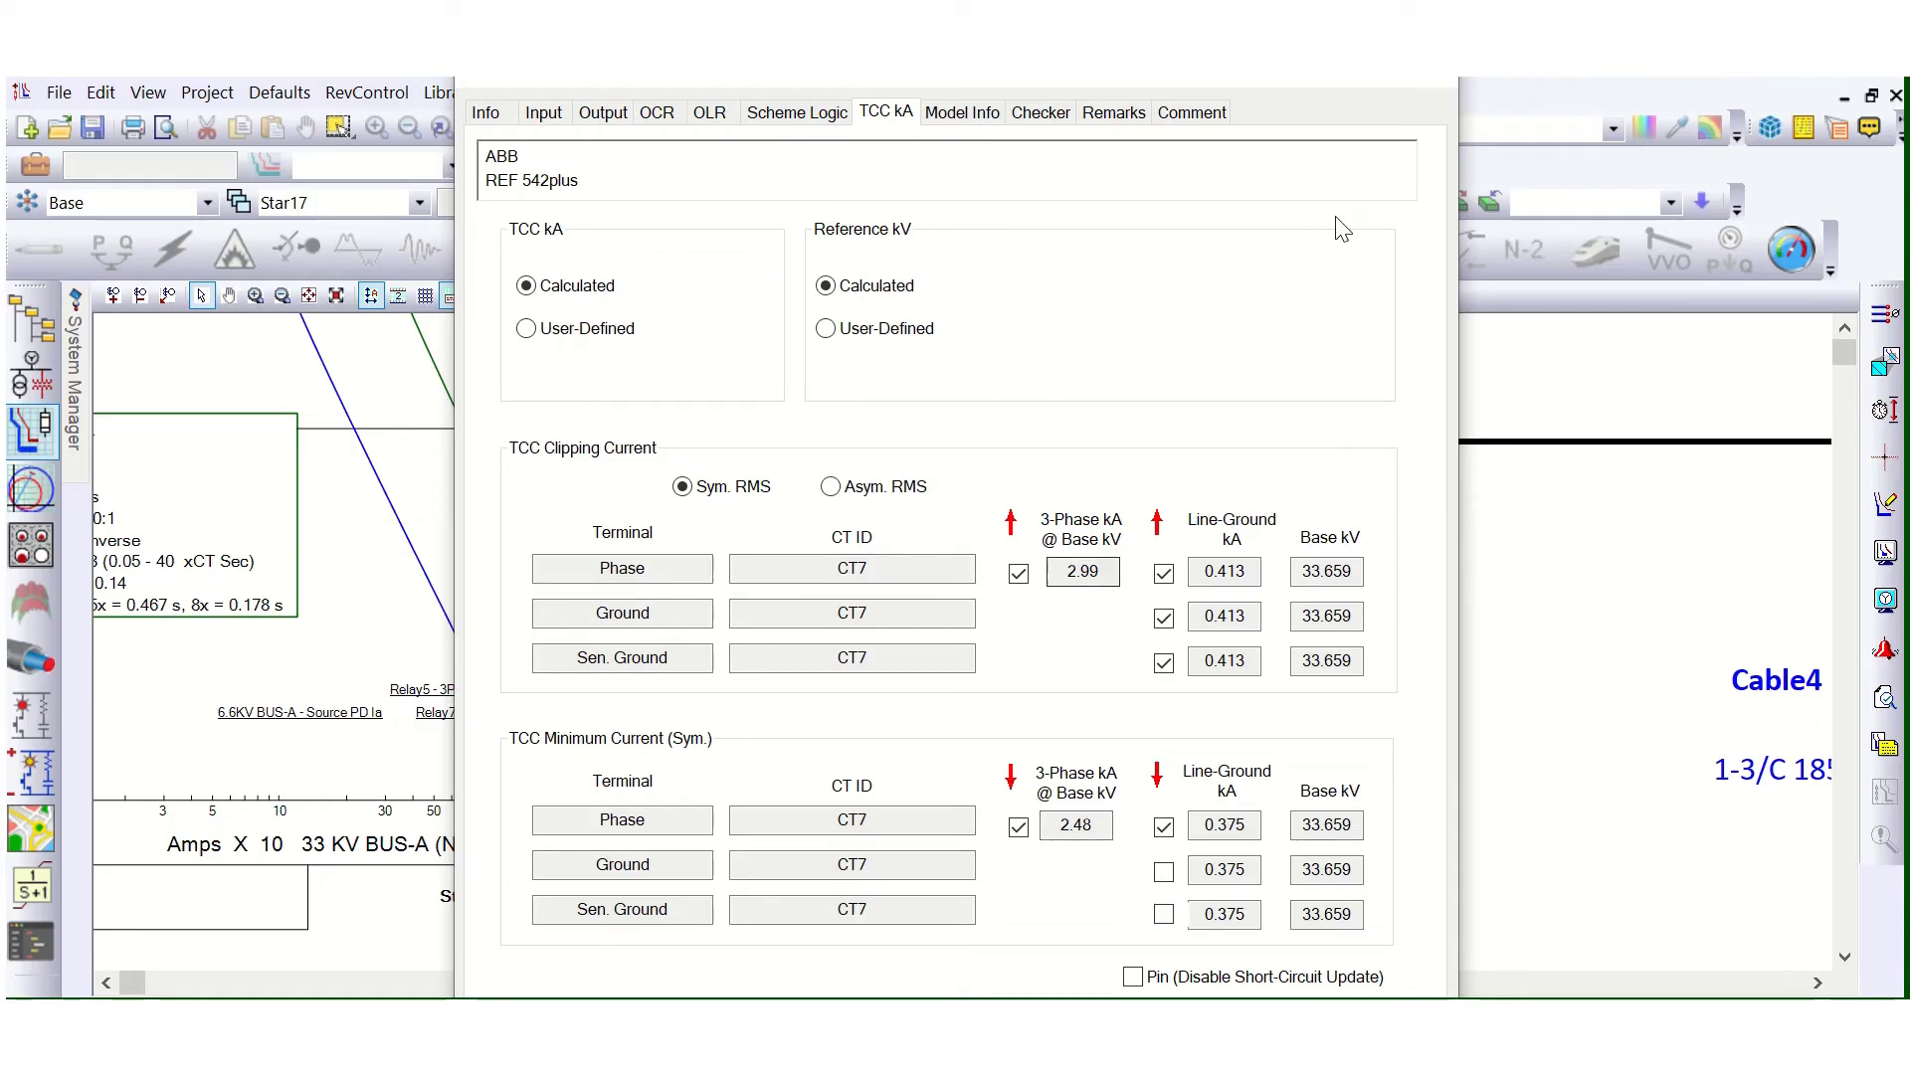
click(1417, 80)
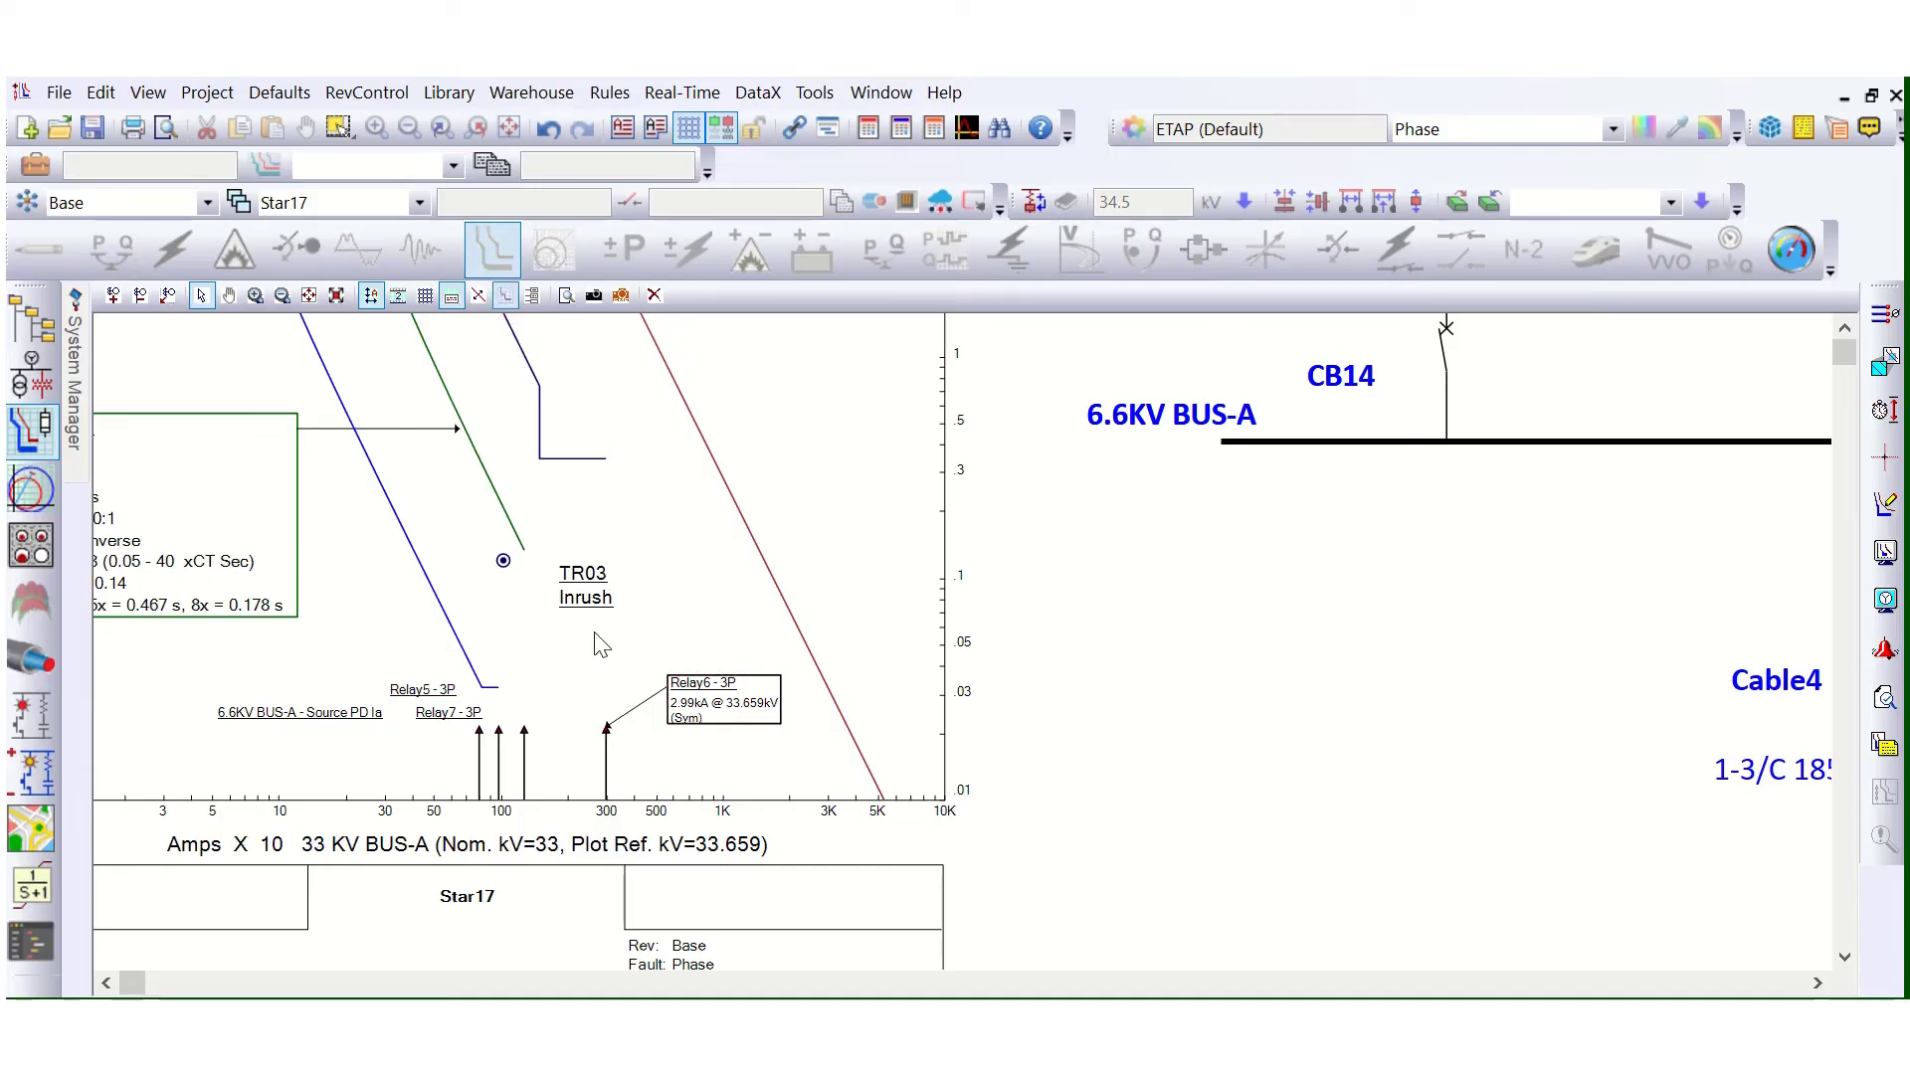
click(699, 703)
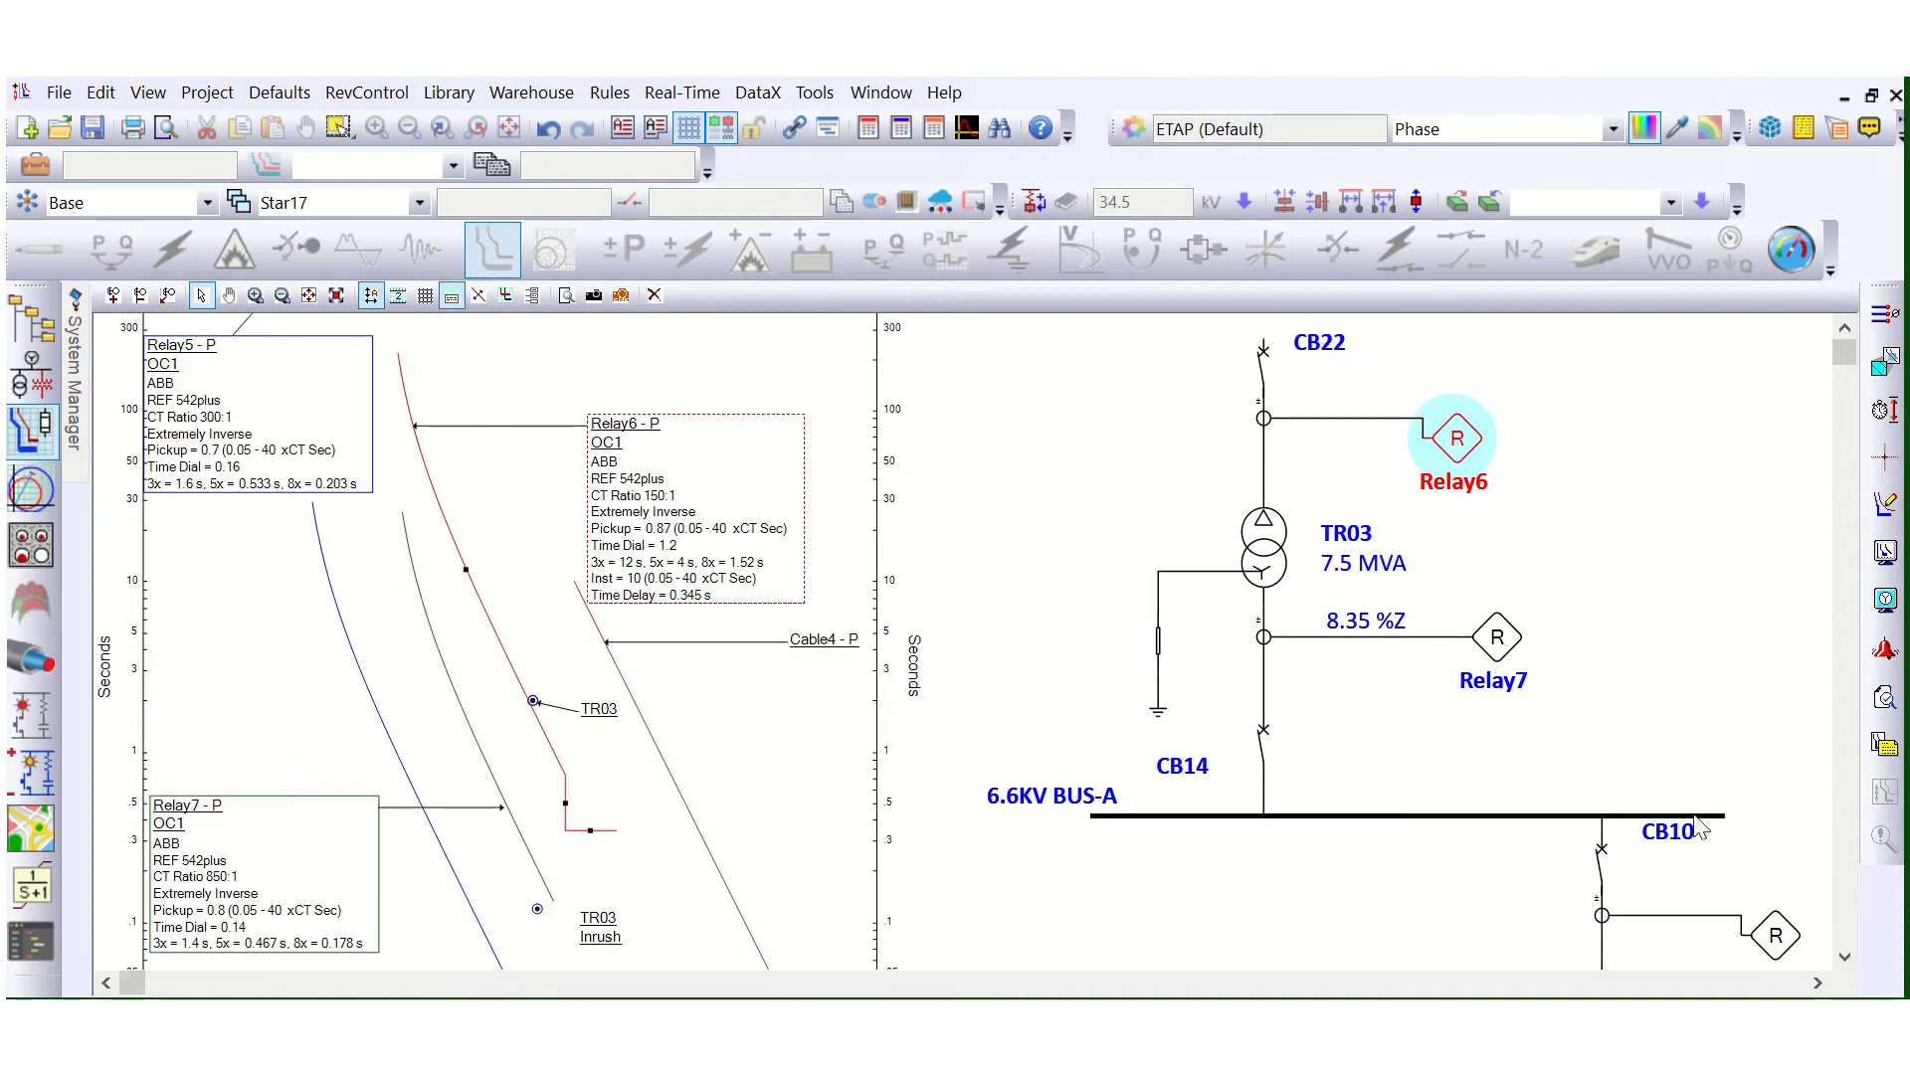
Step: Make Relay6's TCC kA user-defined and change the 3-phase clipping from 2.99 to 2.4 kA
click(1775, 939)
click(1776, 940)
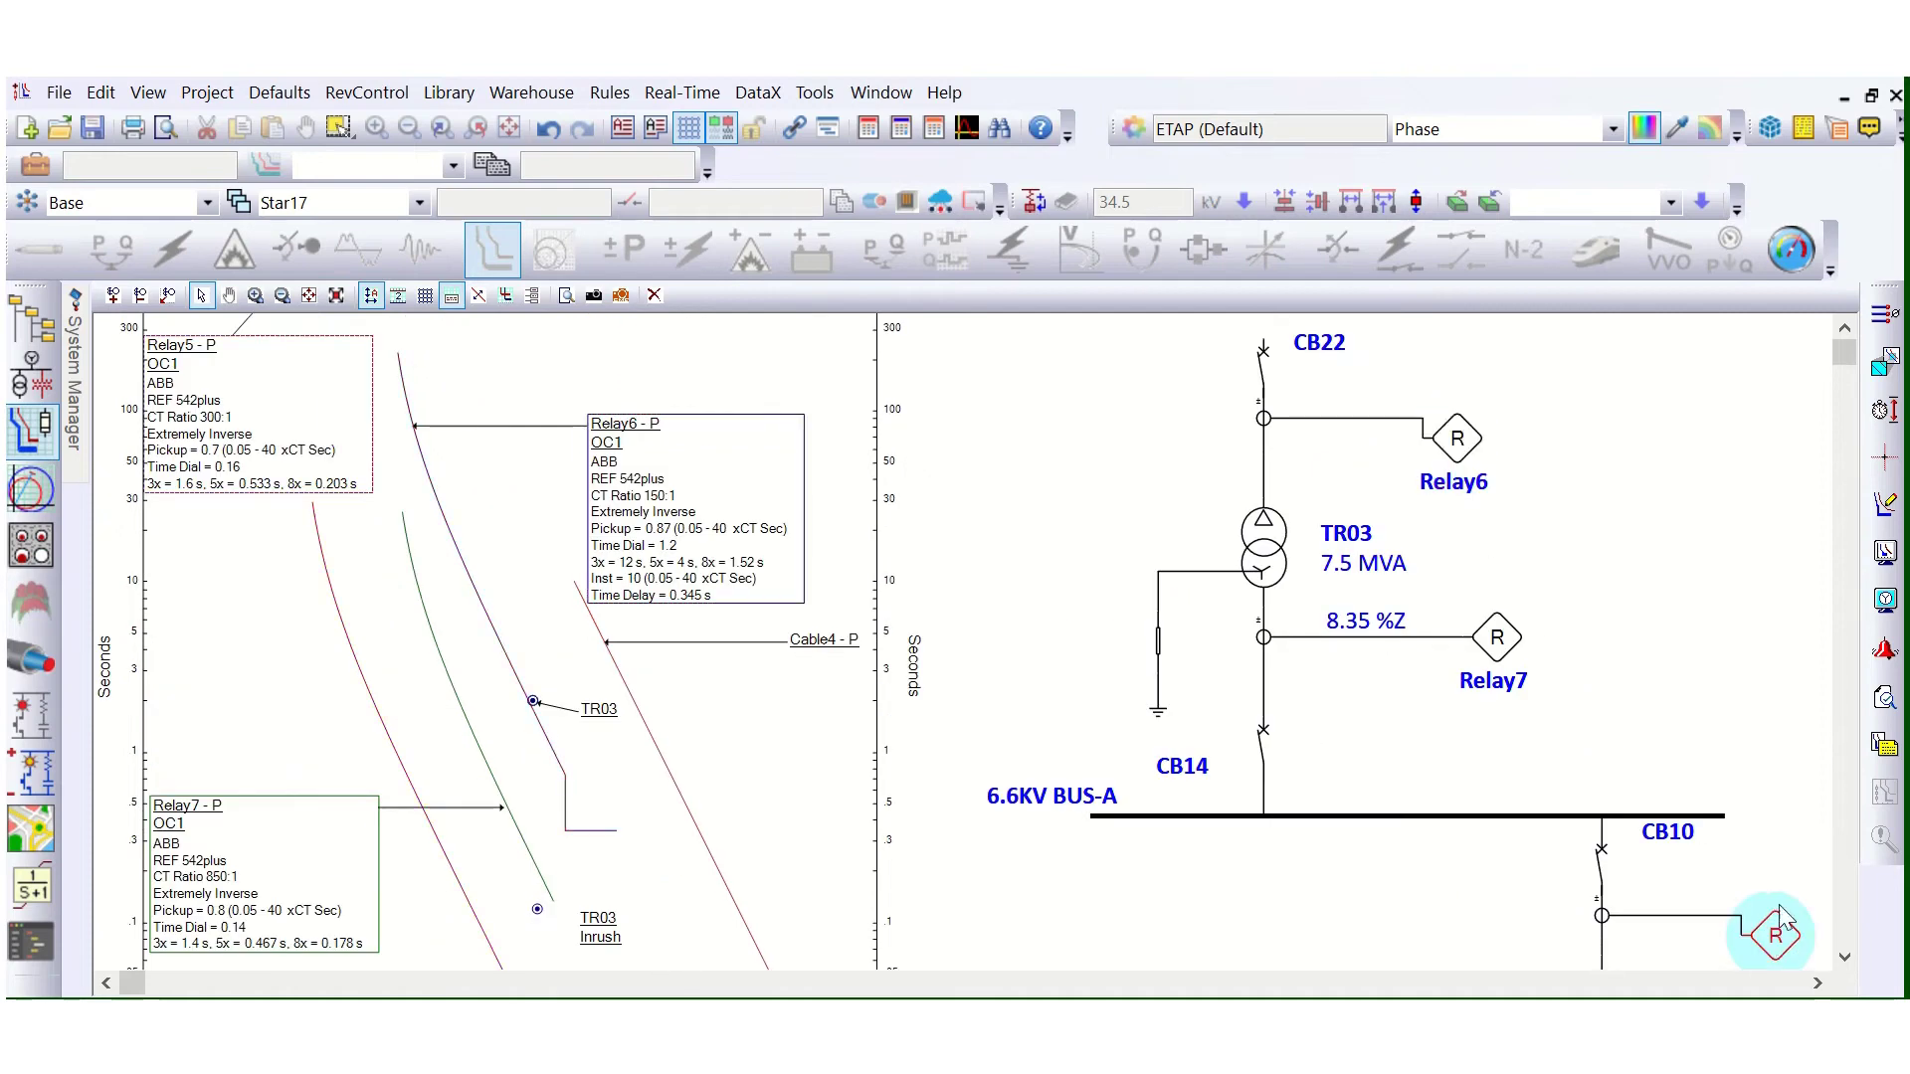
click(1453, 447)
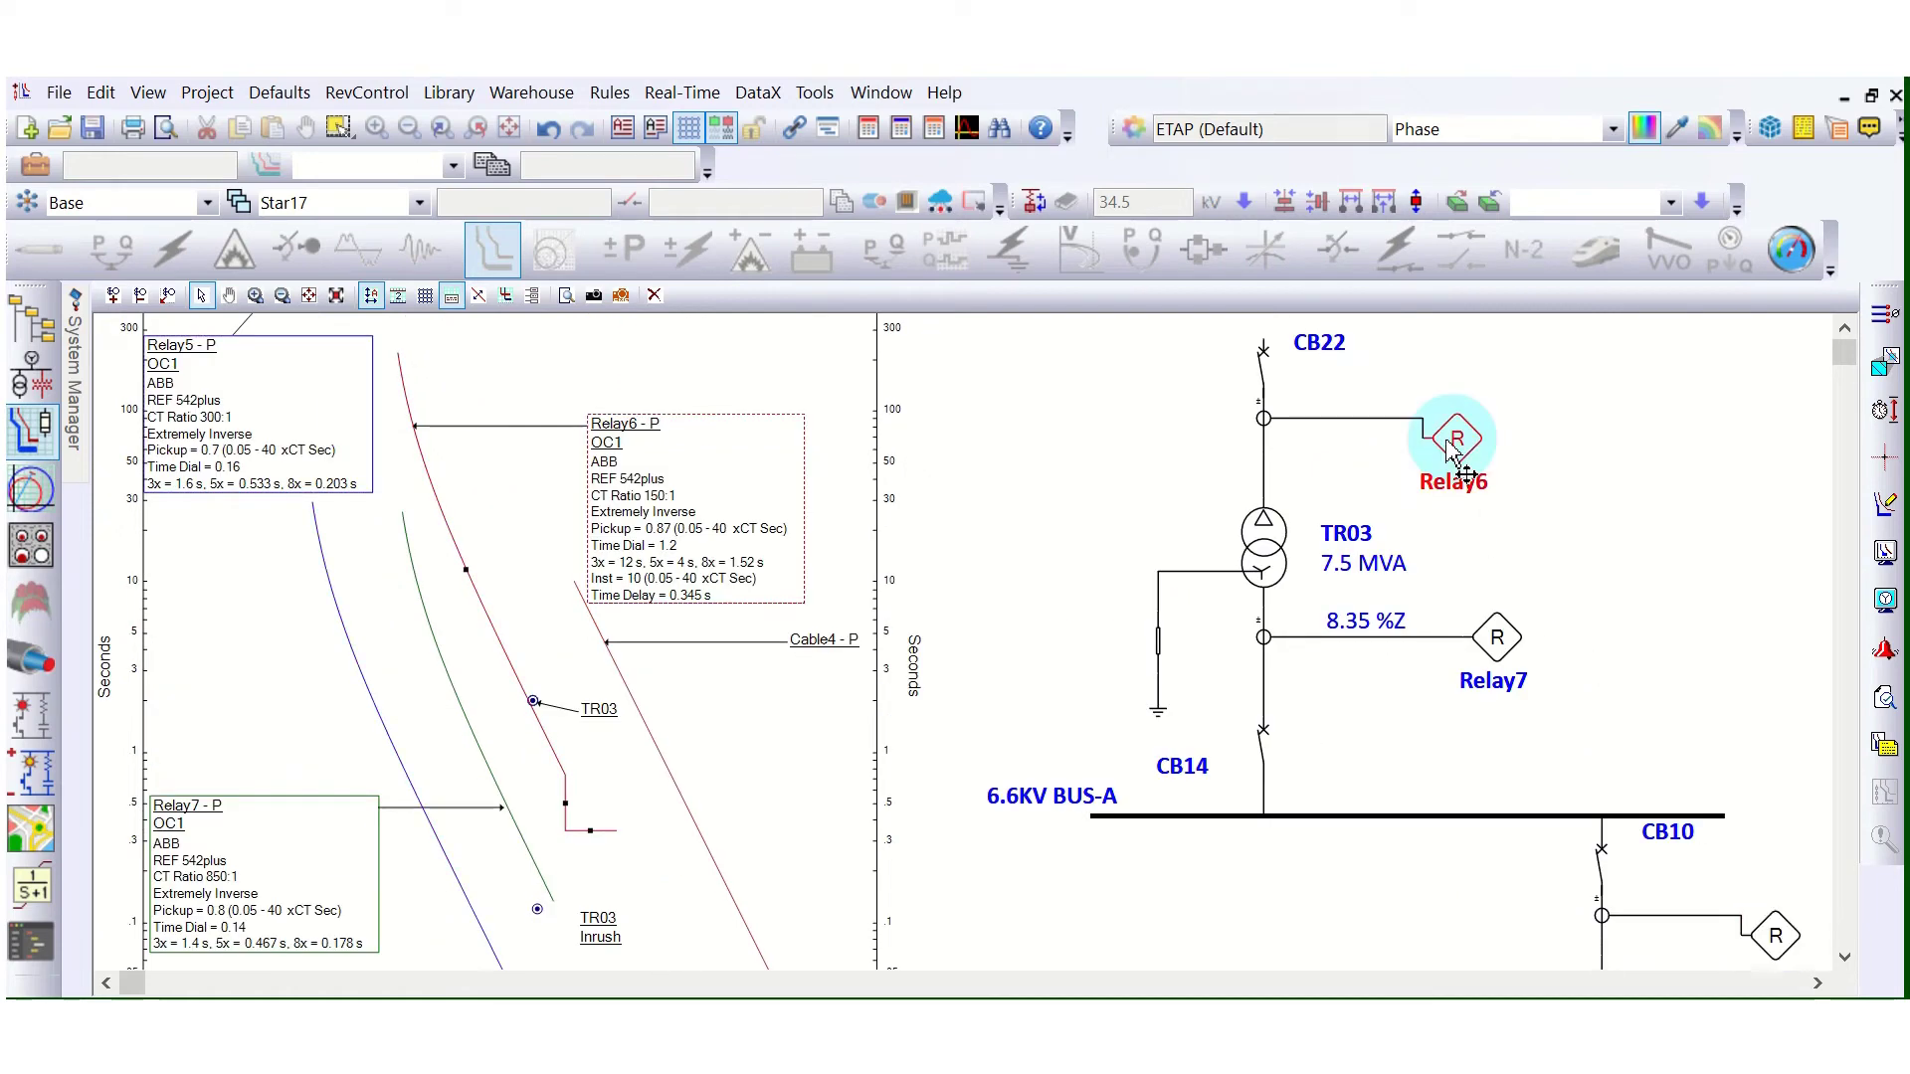
double_click(1450, 445)
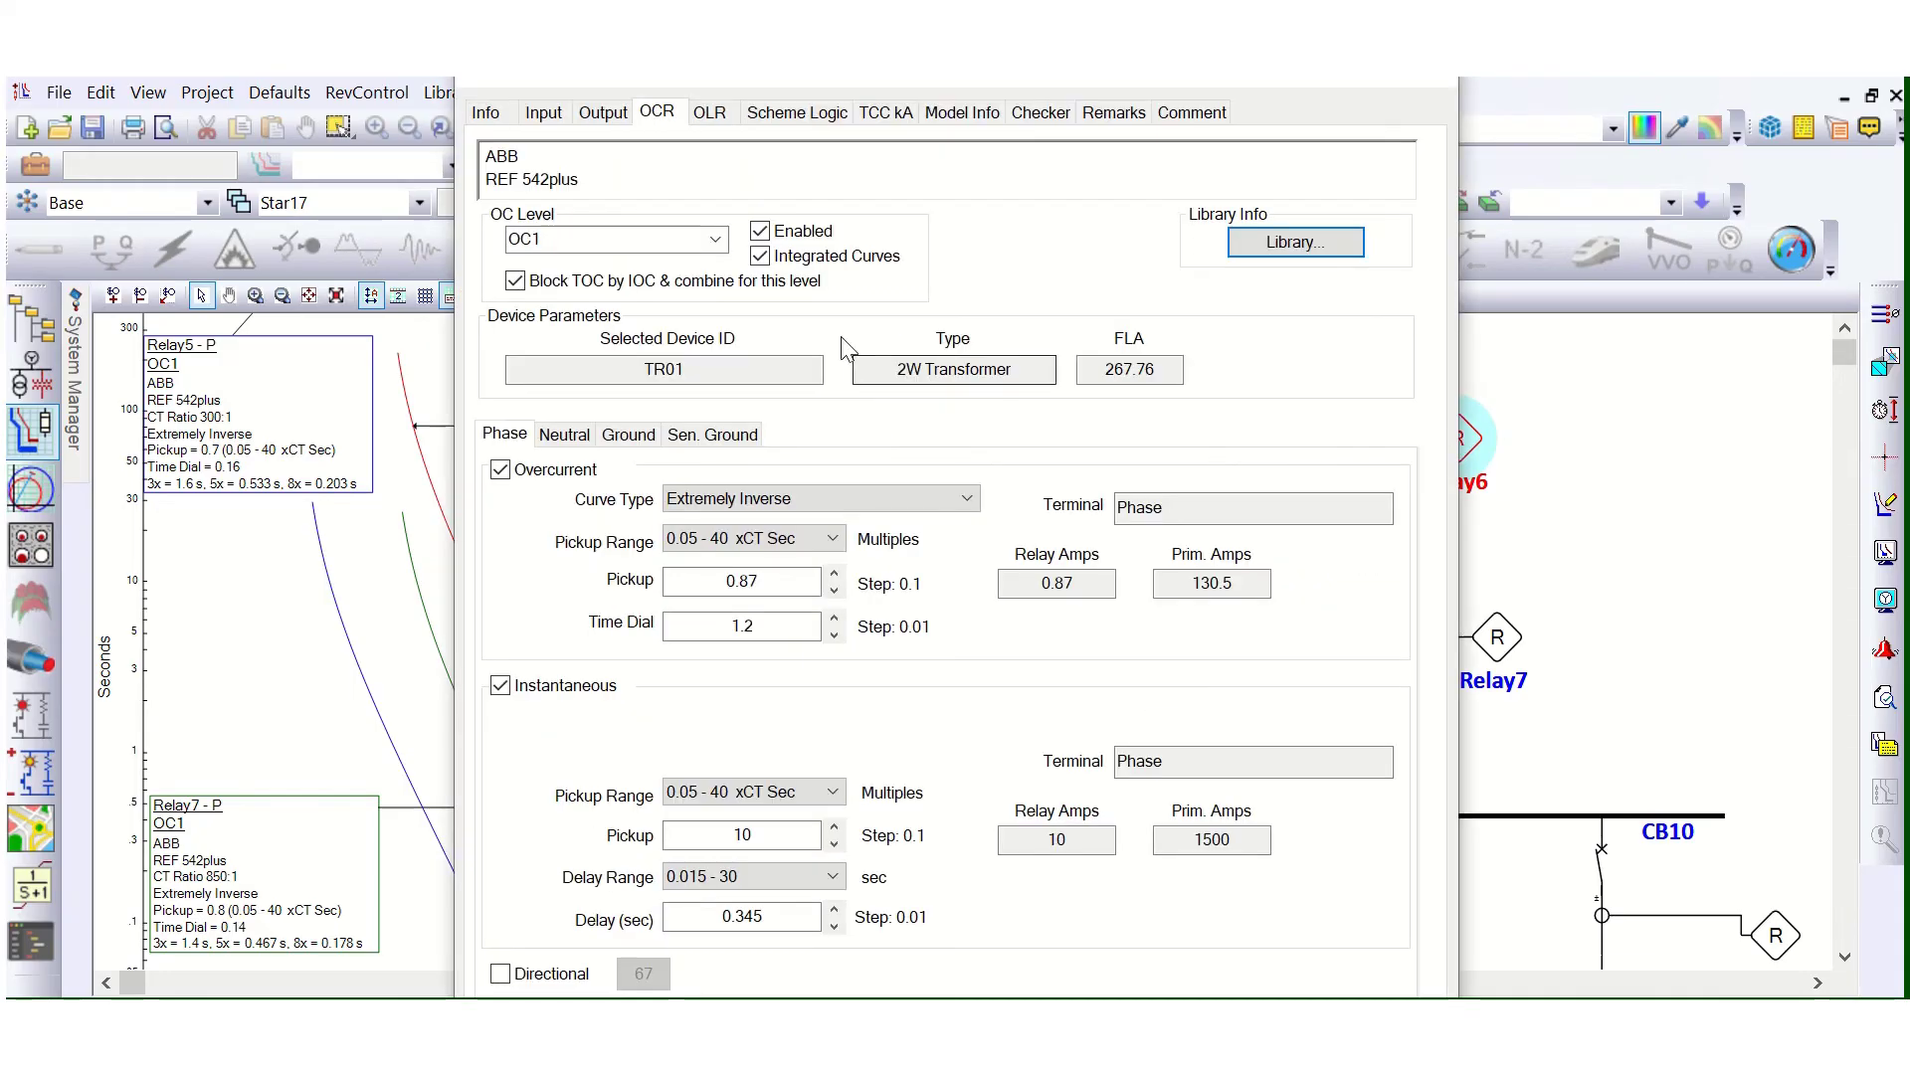
click(879, 113)
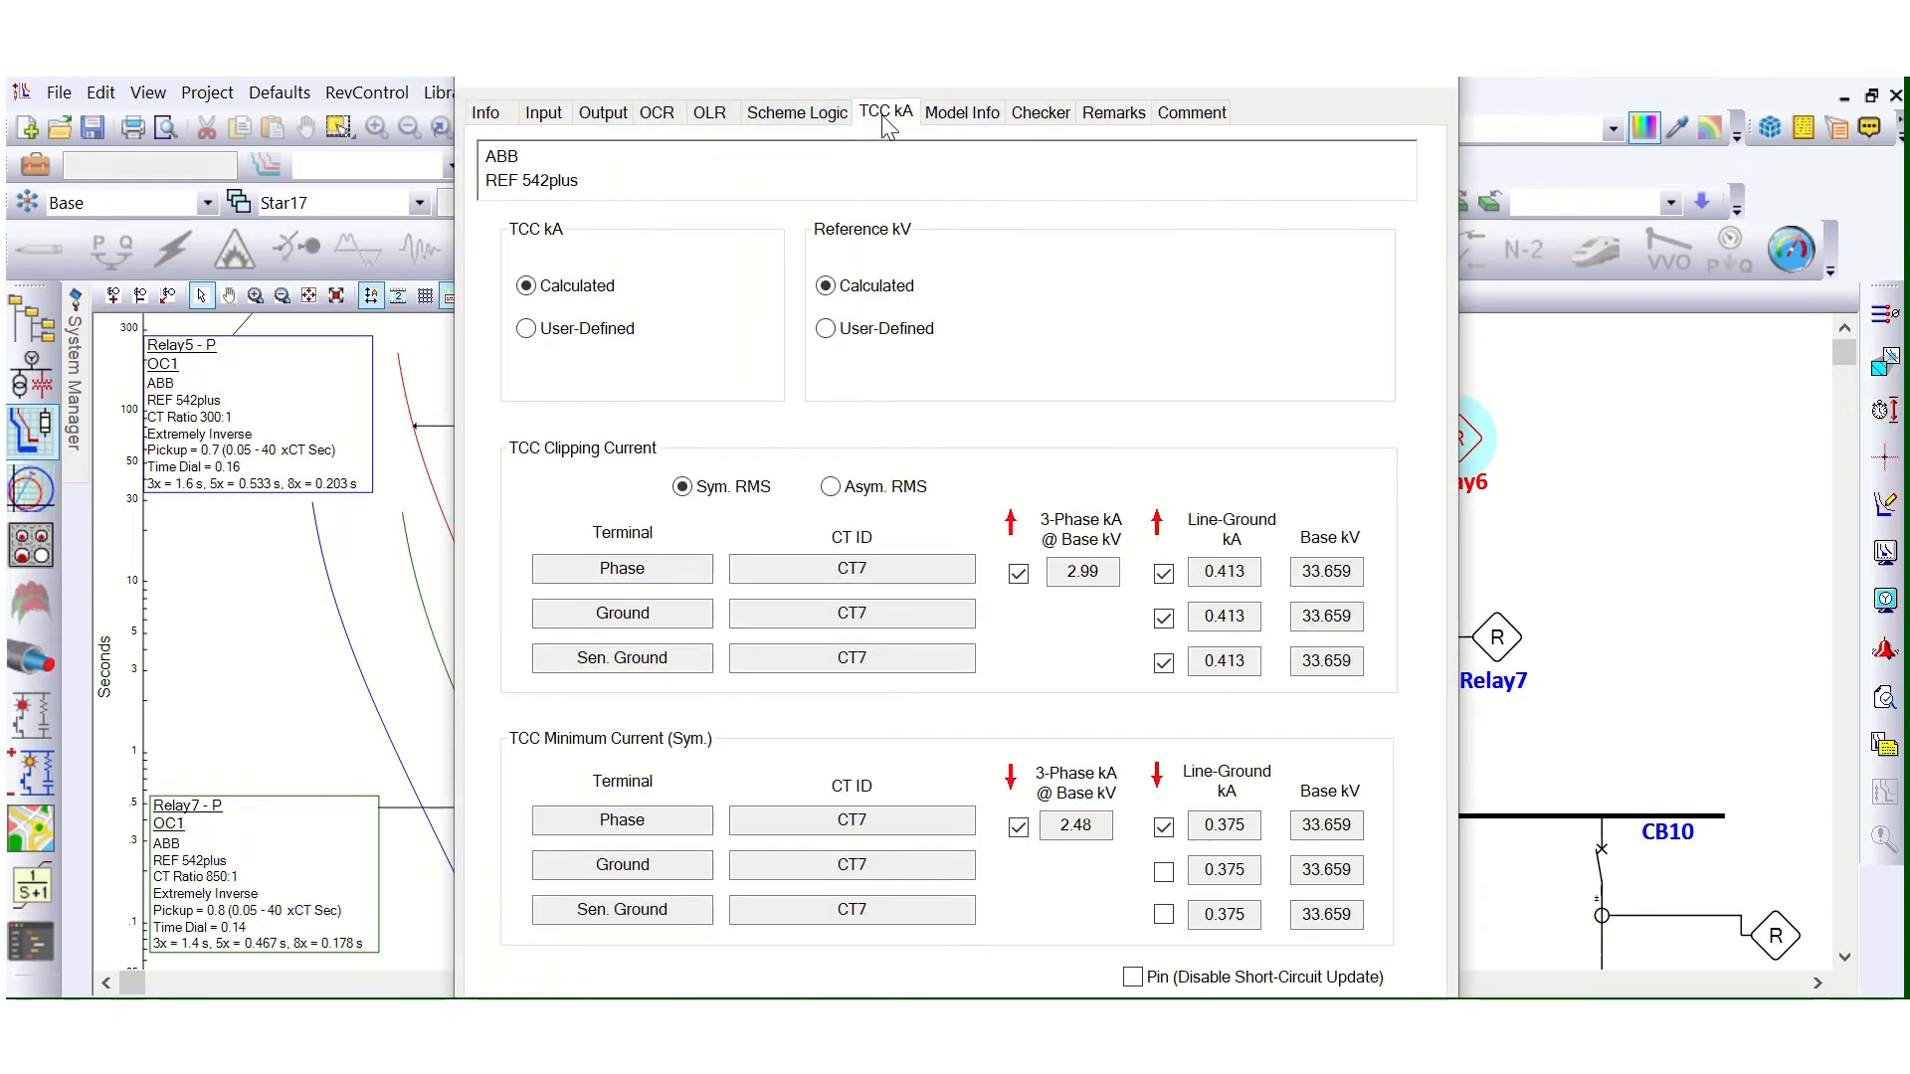
click(525, 328)
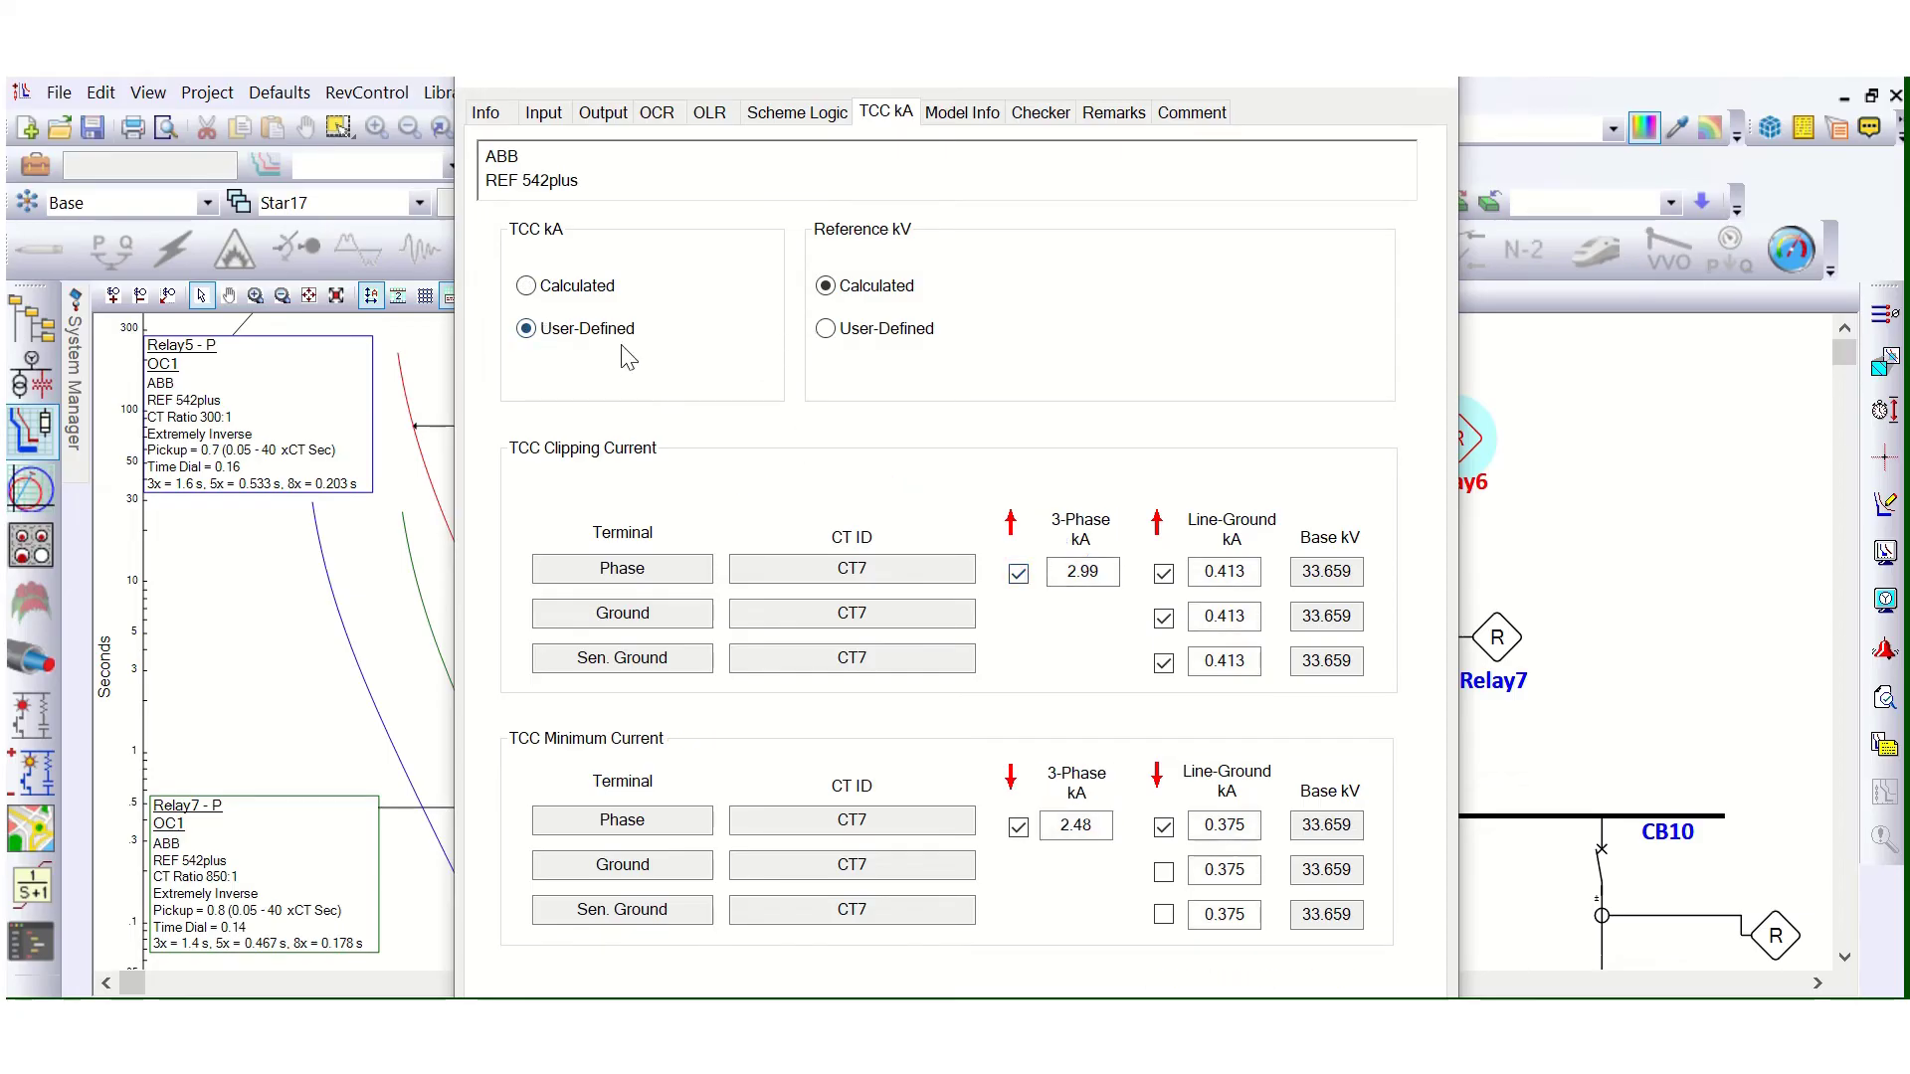
click(1095, 570)
drag(1095, 571, 1056, 575)
text(2.4)
Step: Make Reference kV user-defined with Phase and Ground at 33 kV, then apply and close
click(829, 336)
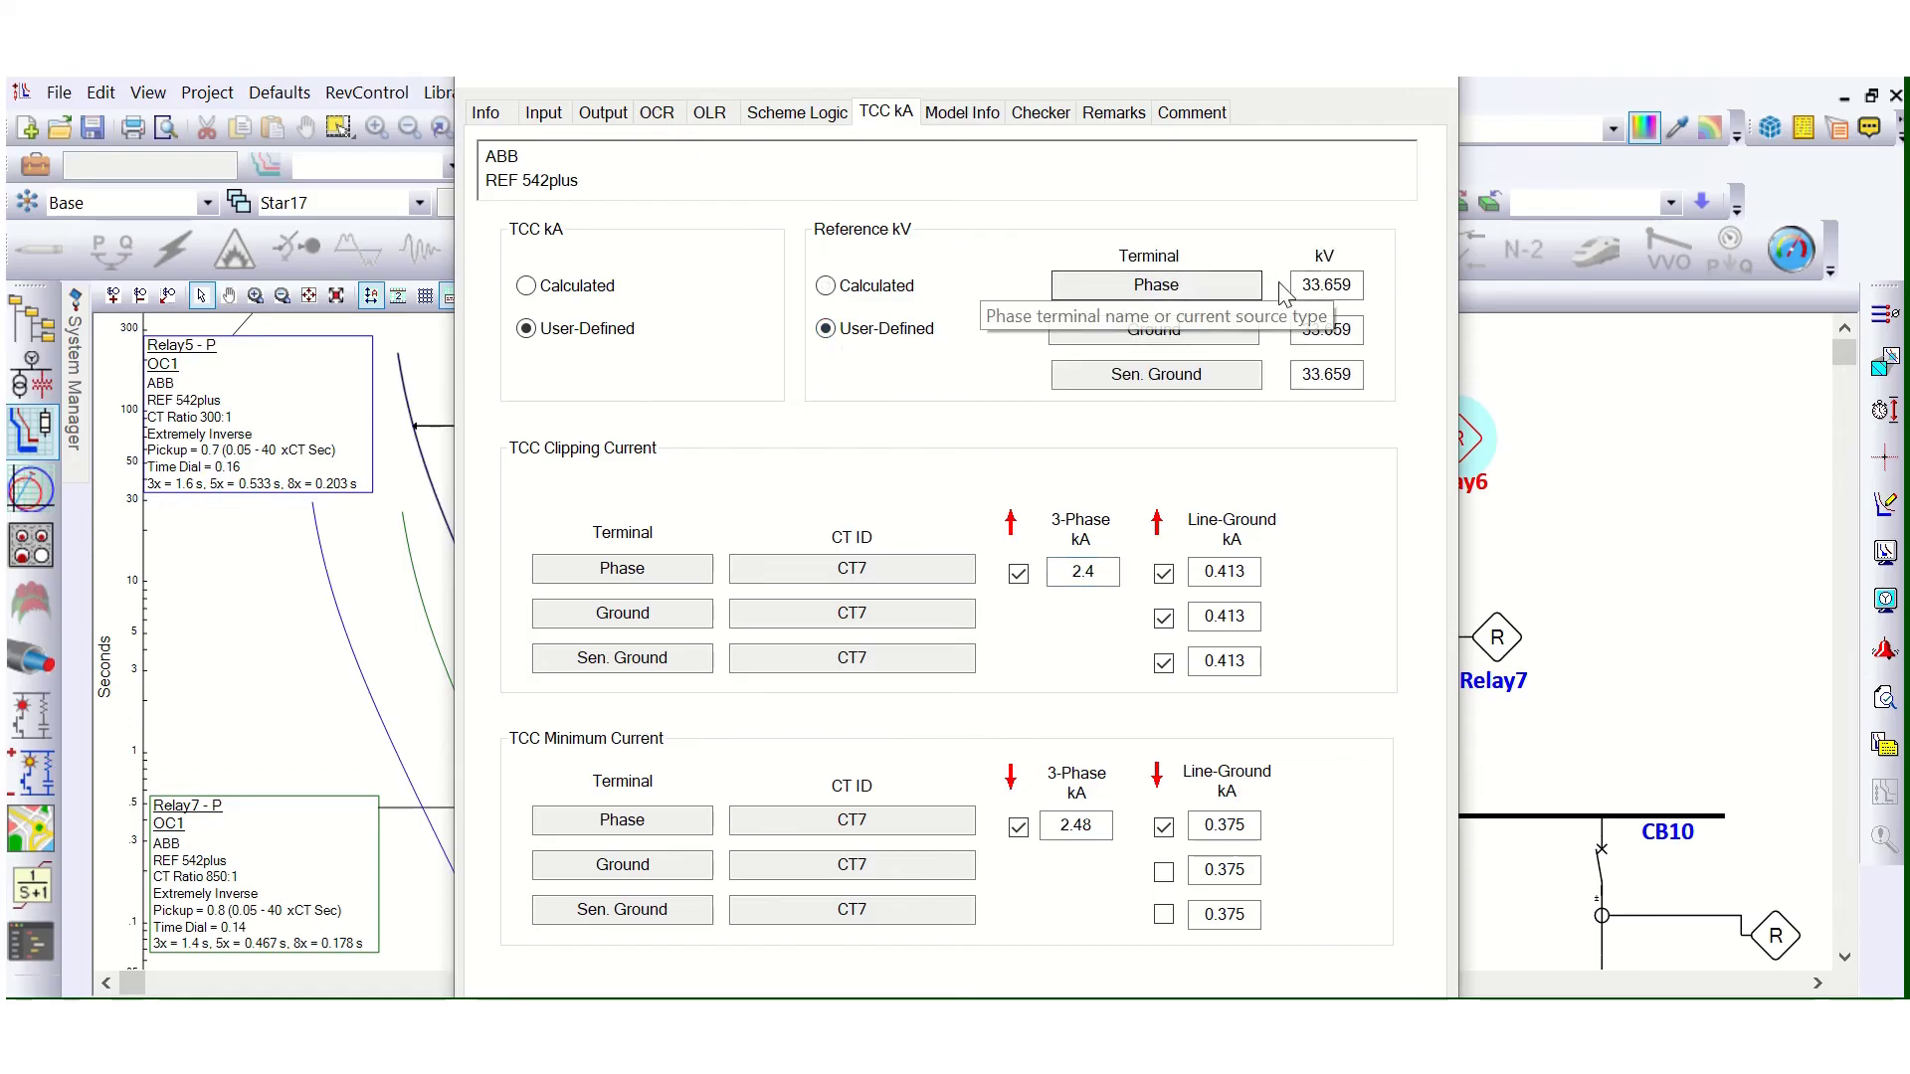
drag(1296, 287, 1386, 297)
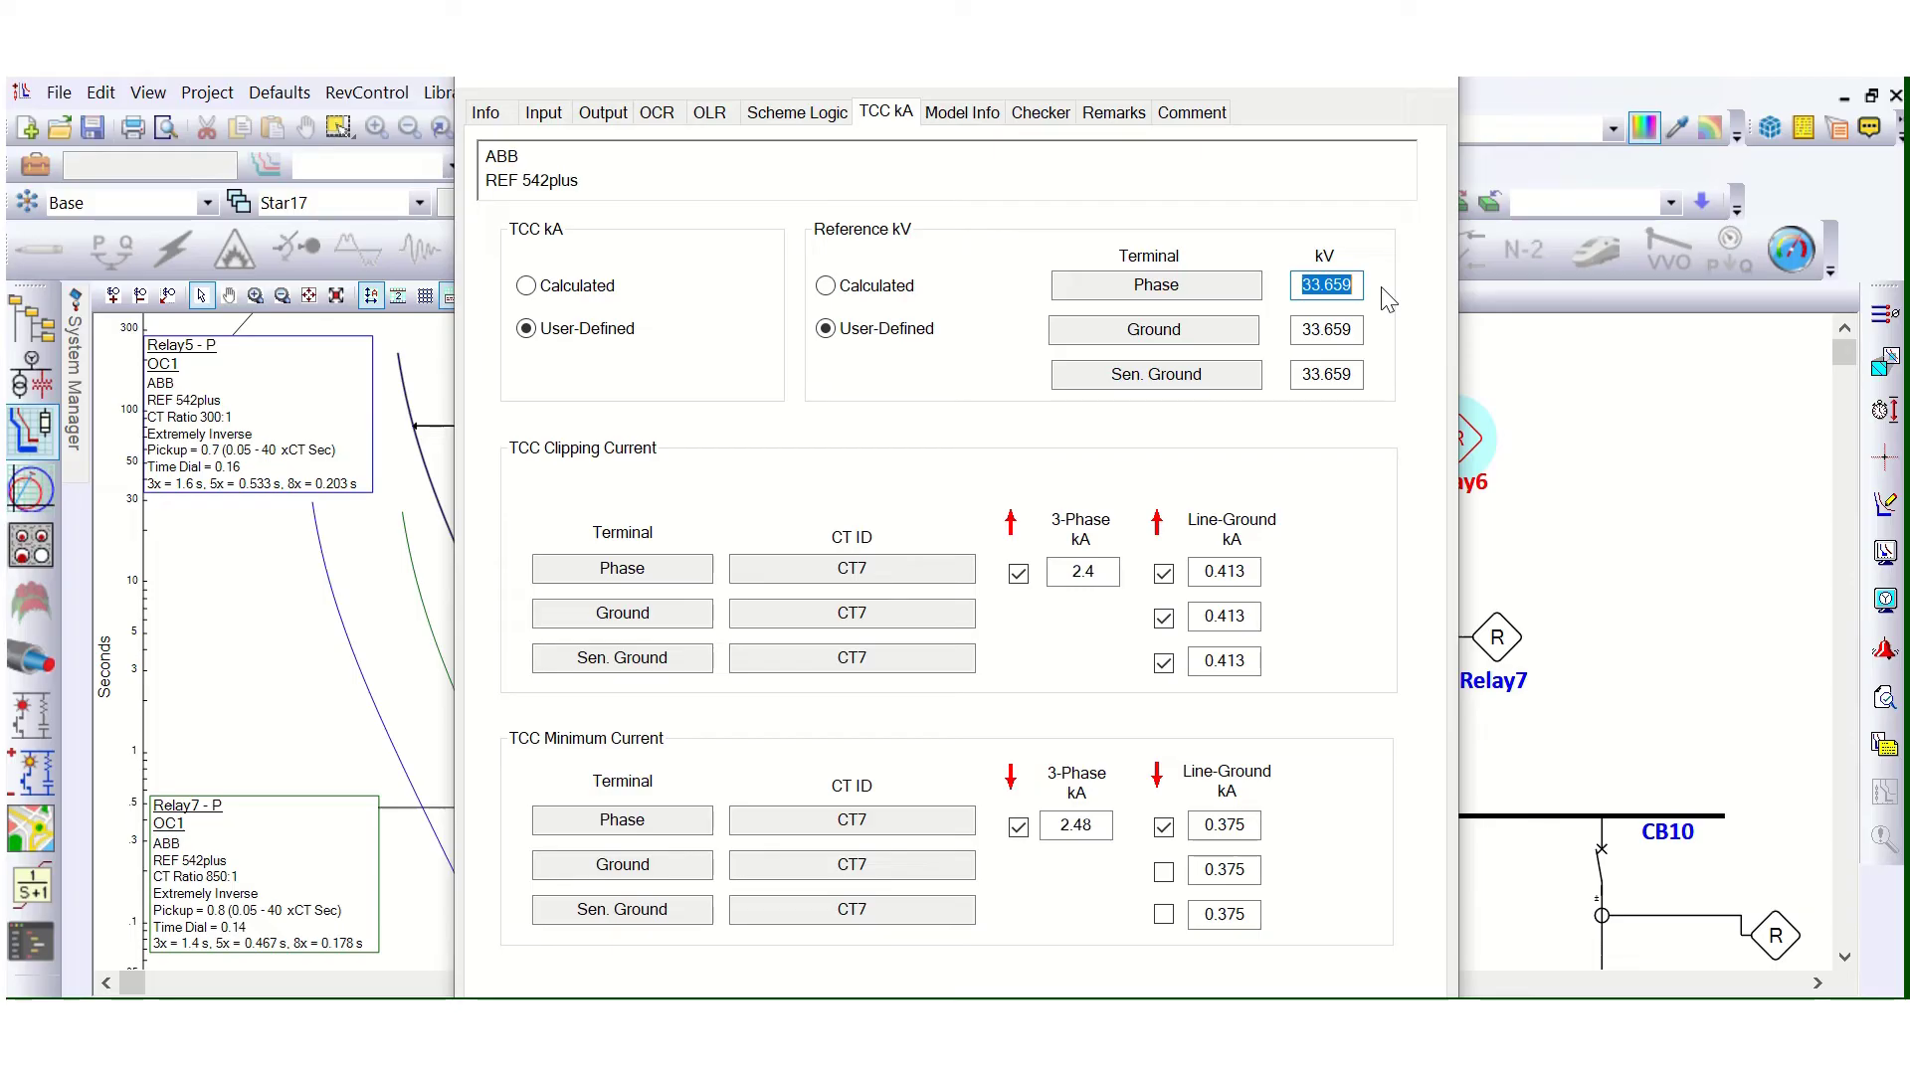
text(33)
double_click(1283, 341)
text(33)
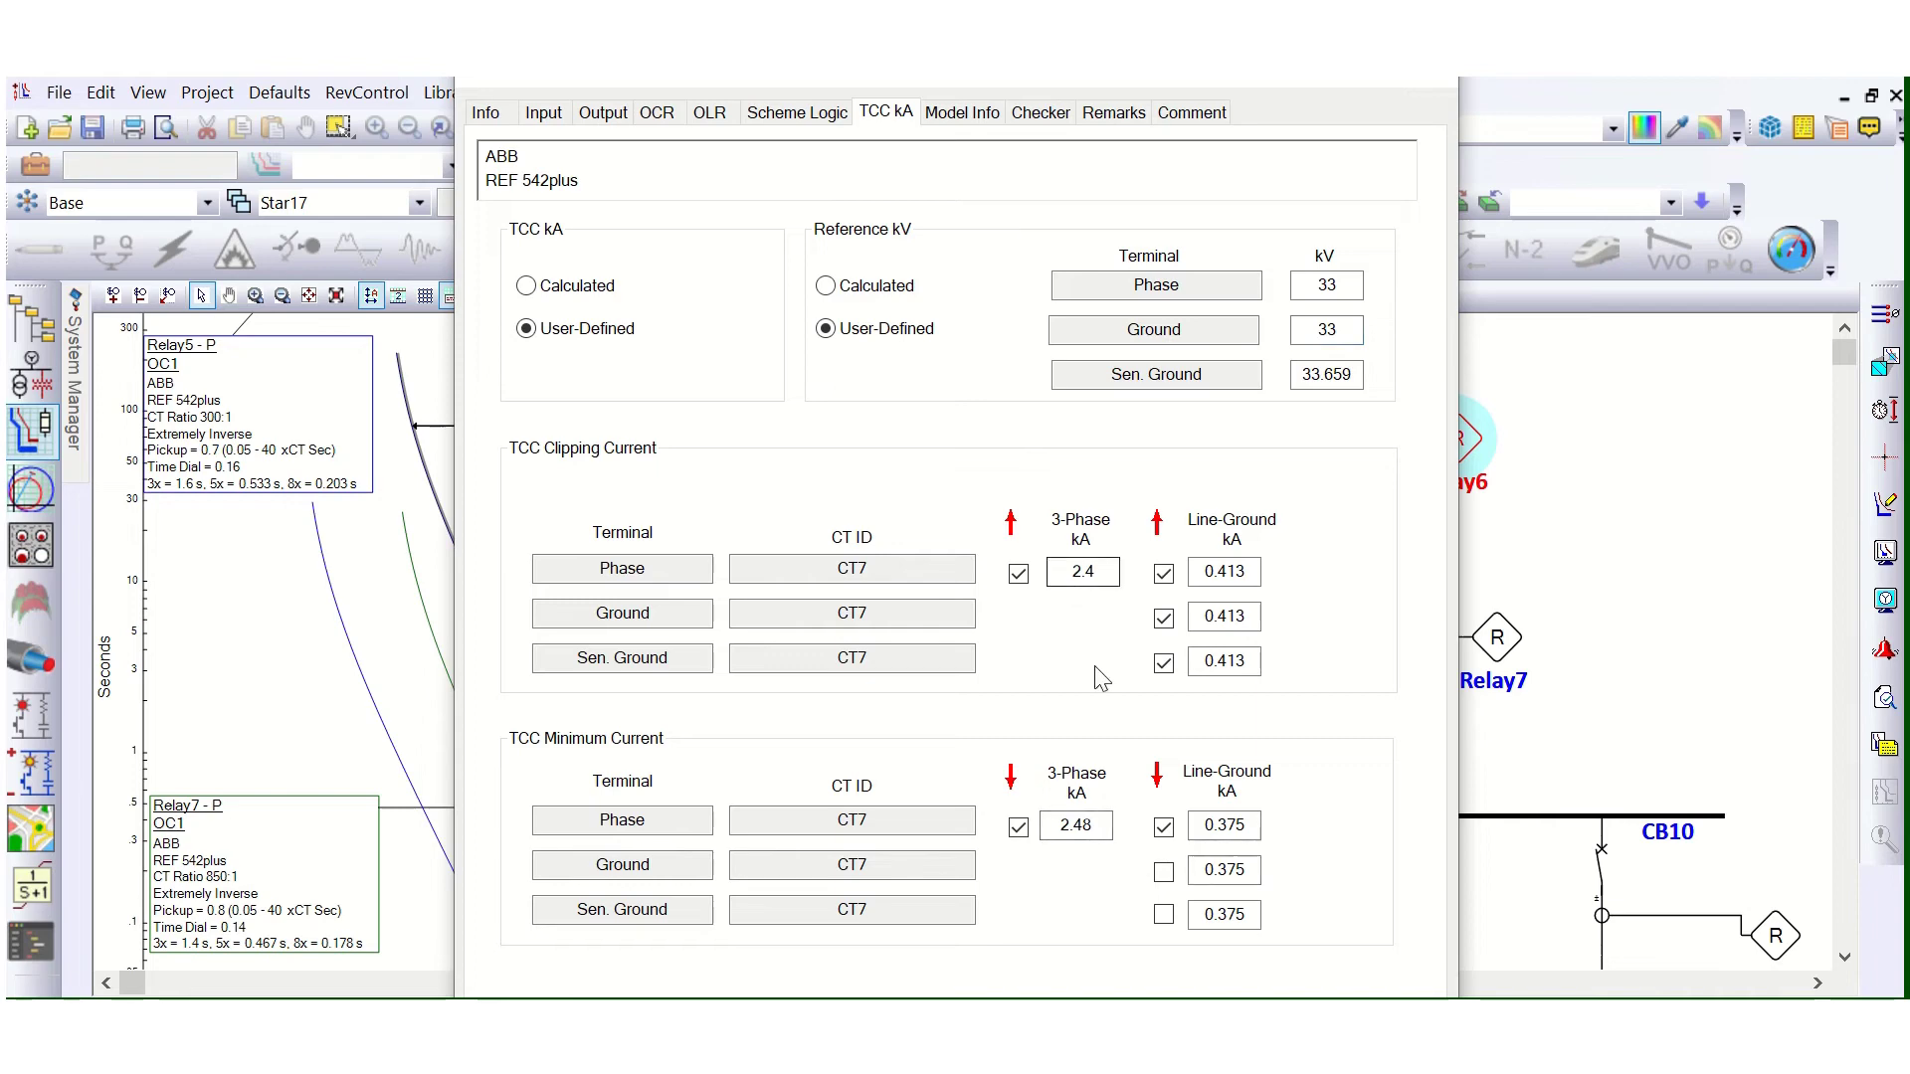
key(Return)
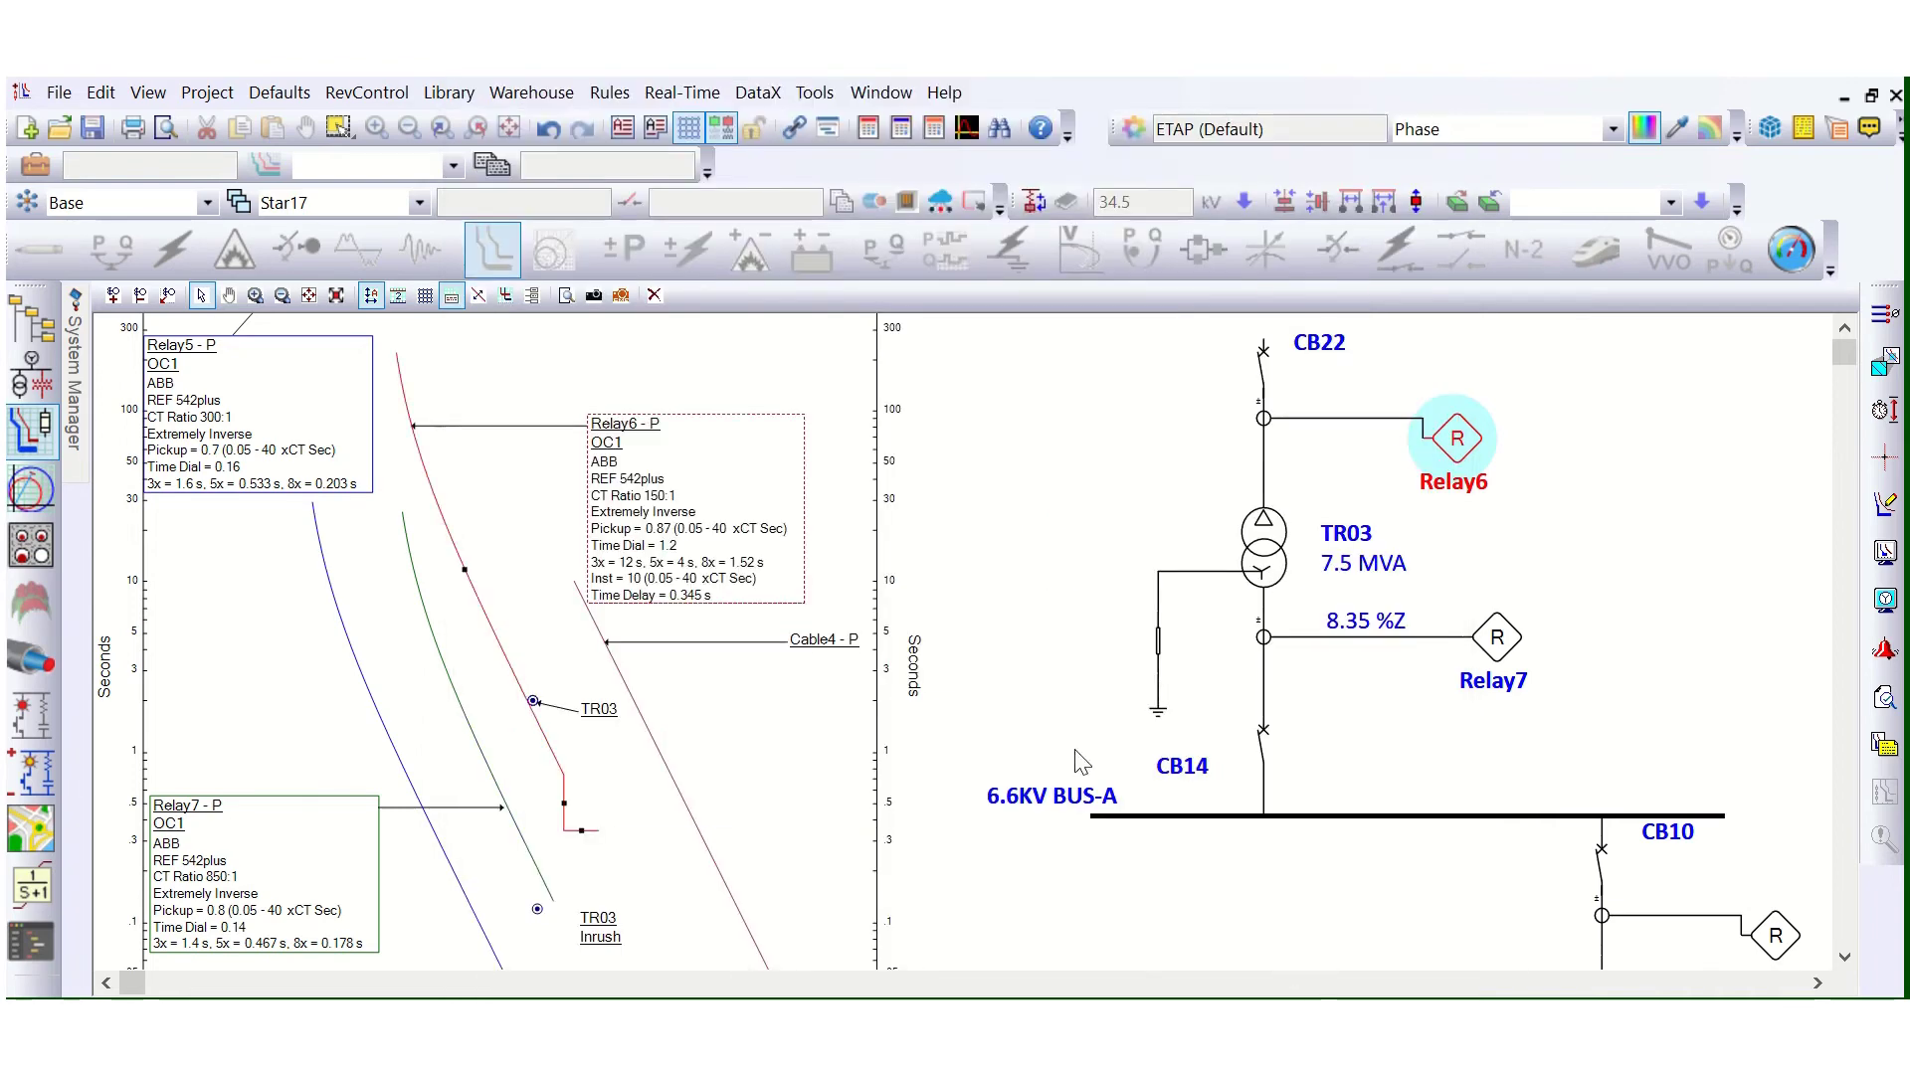
scroll(553, 582, up, 2)
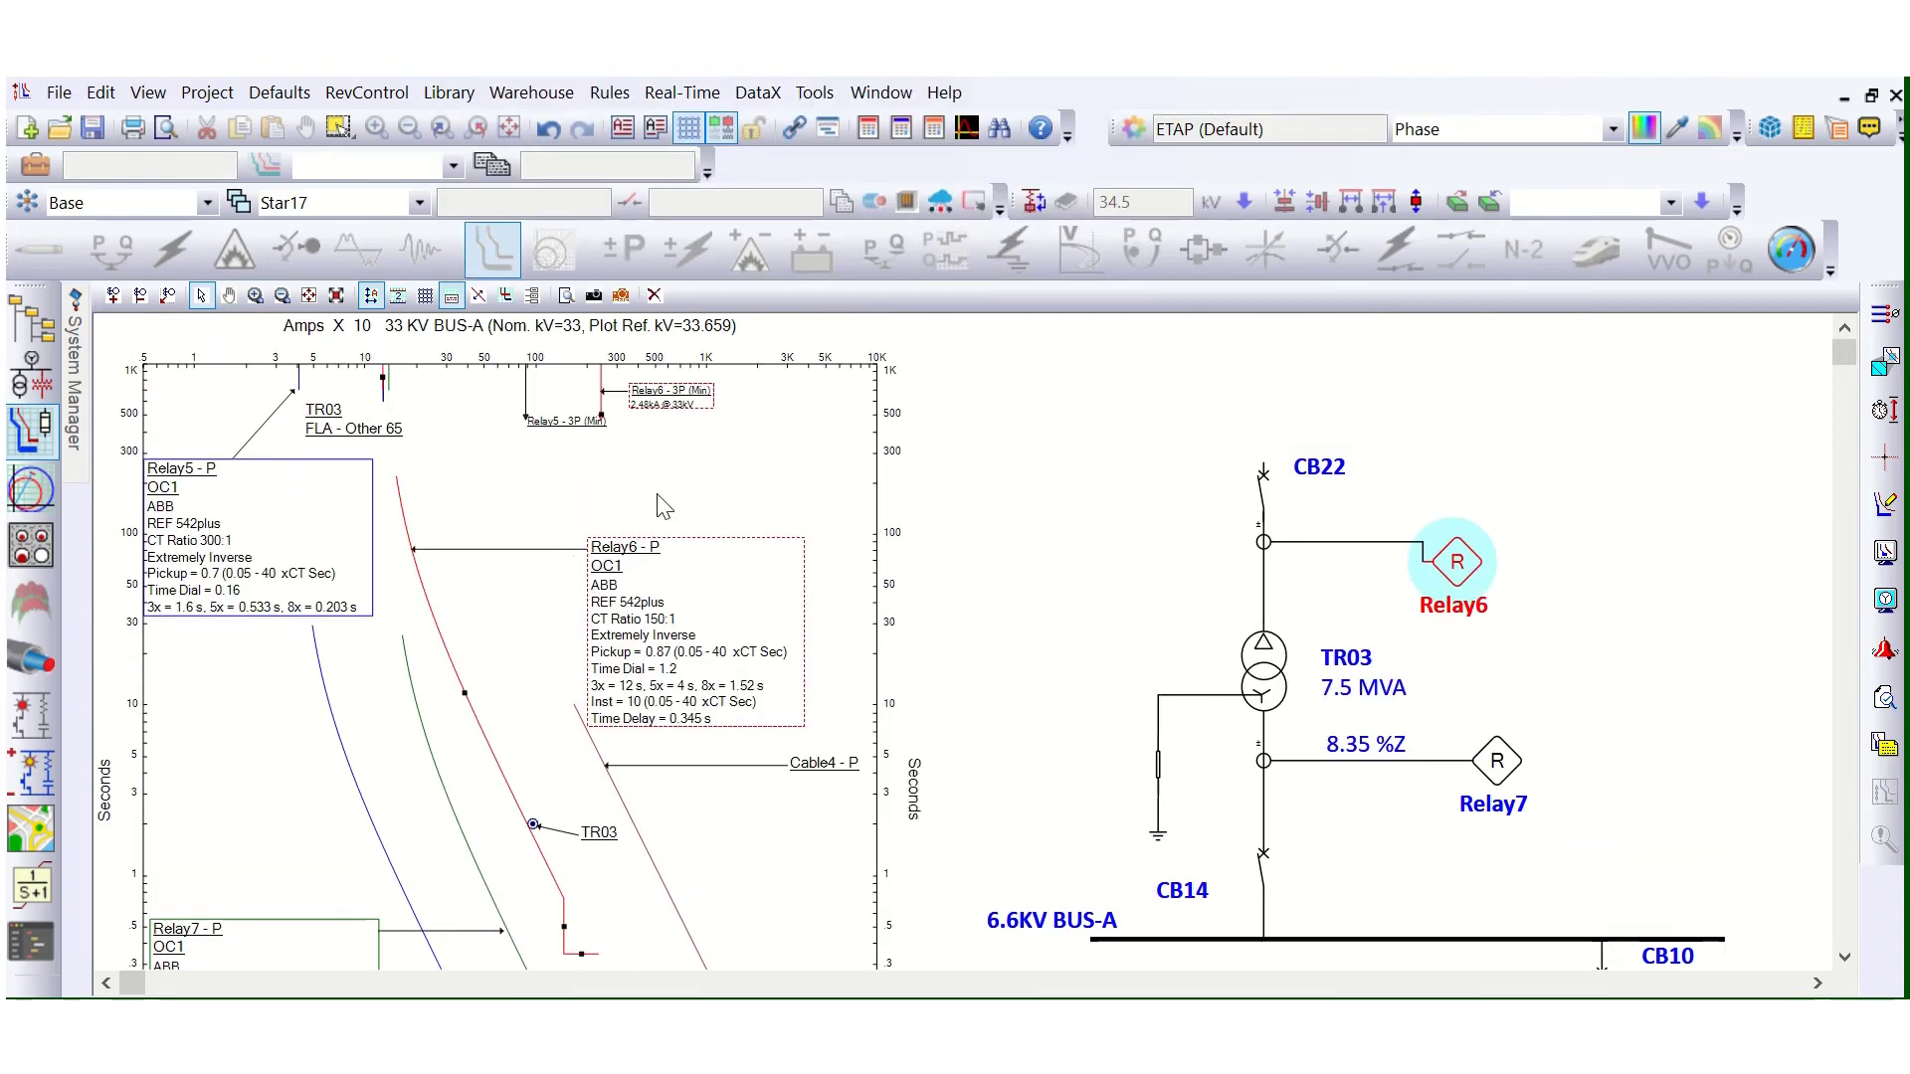
scroll(686, 398, up, 2)
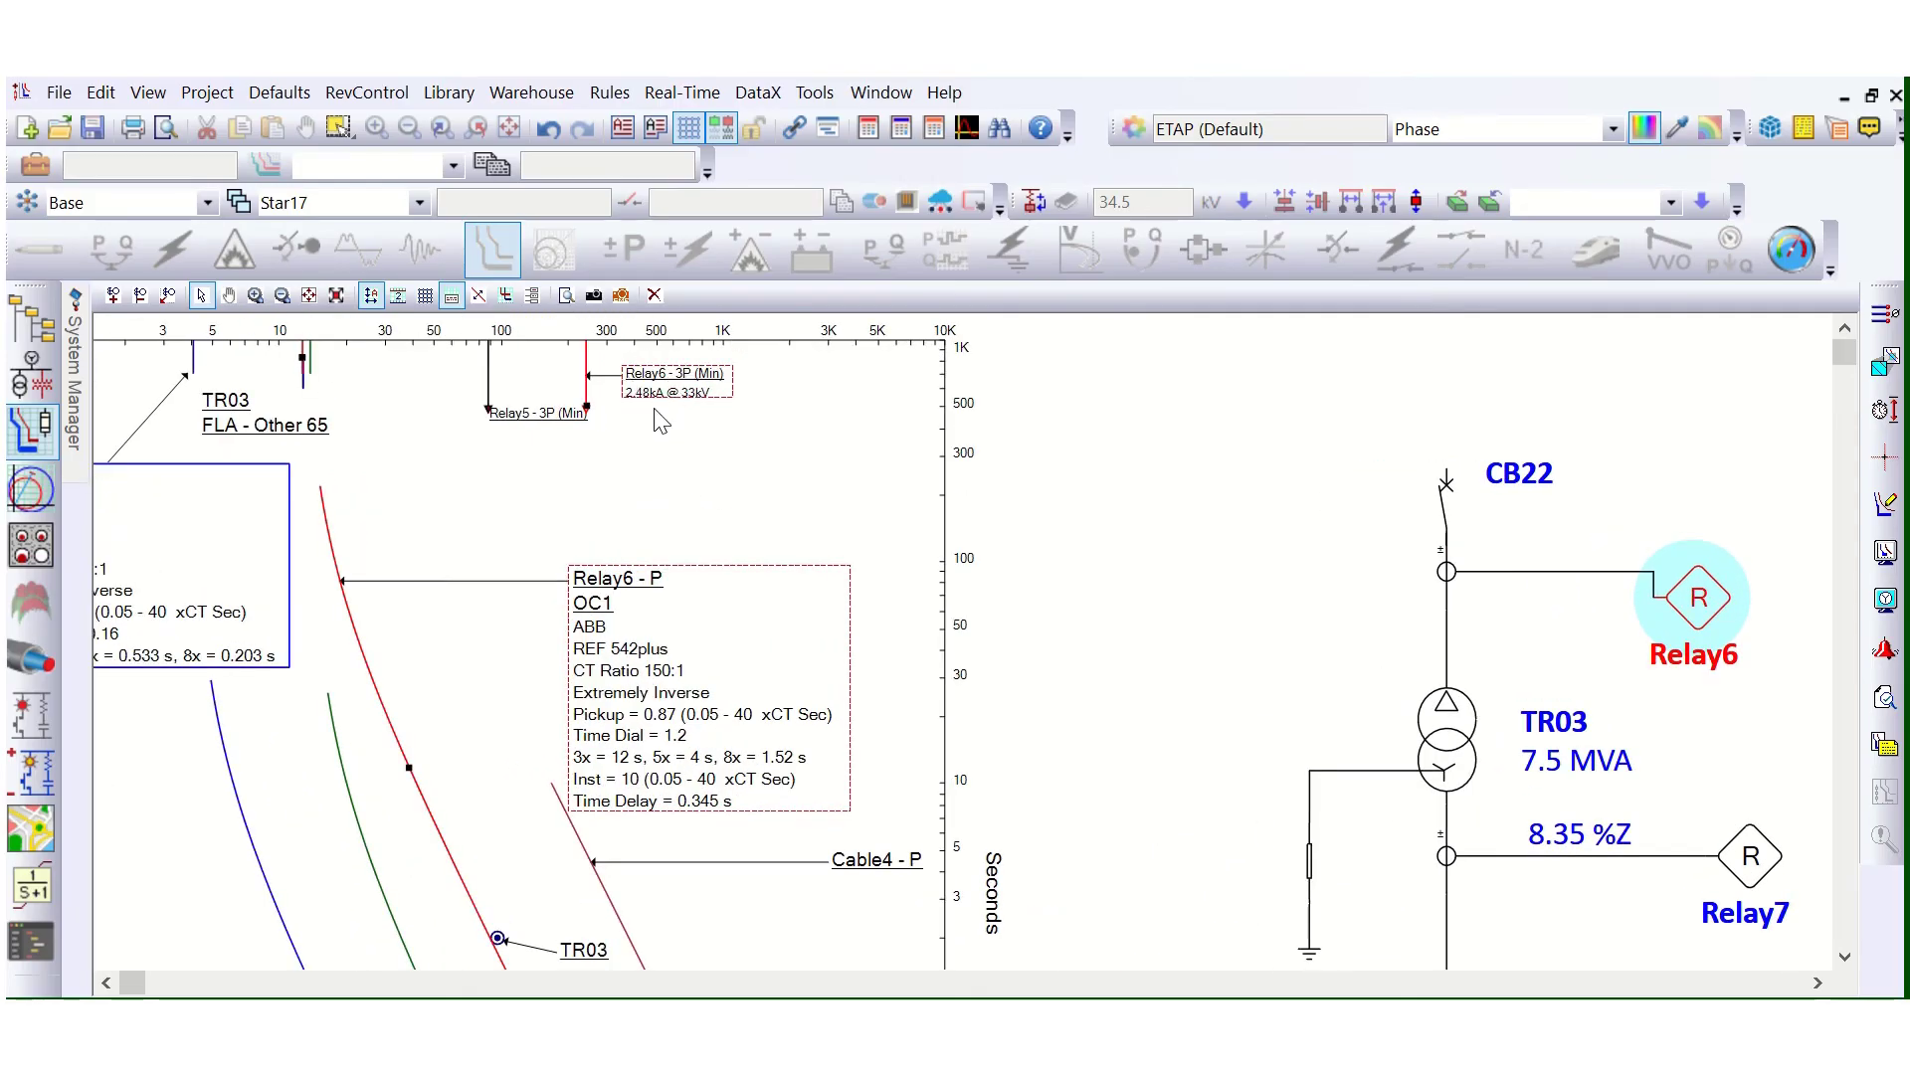
scroll(691, 447, down, 5)
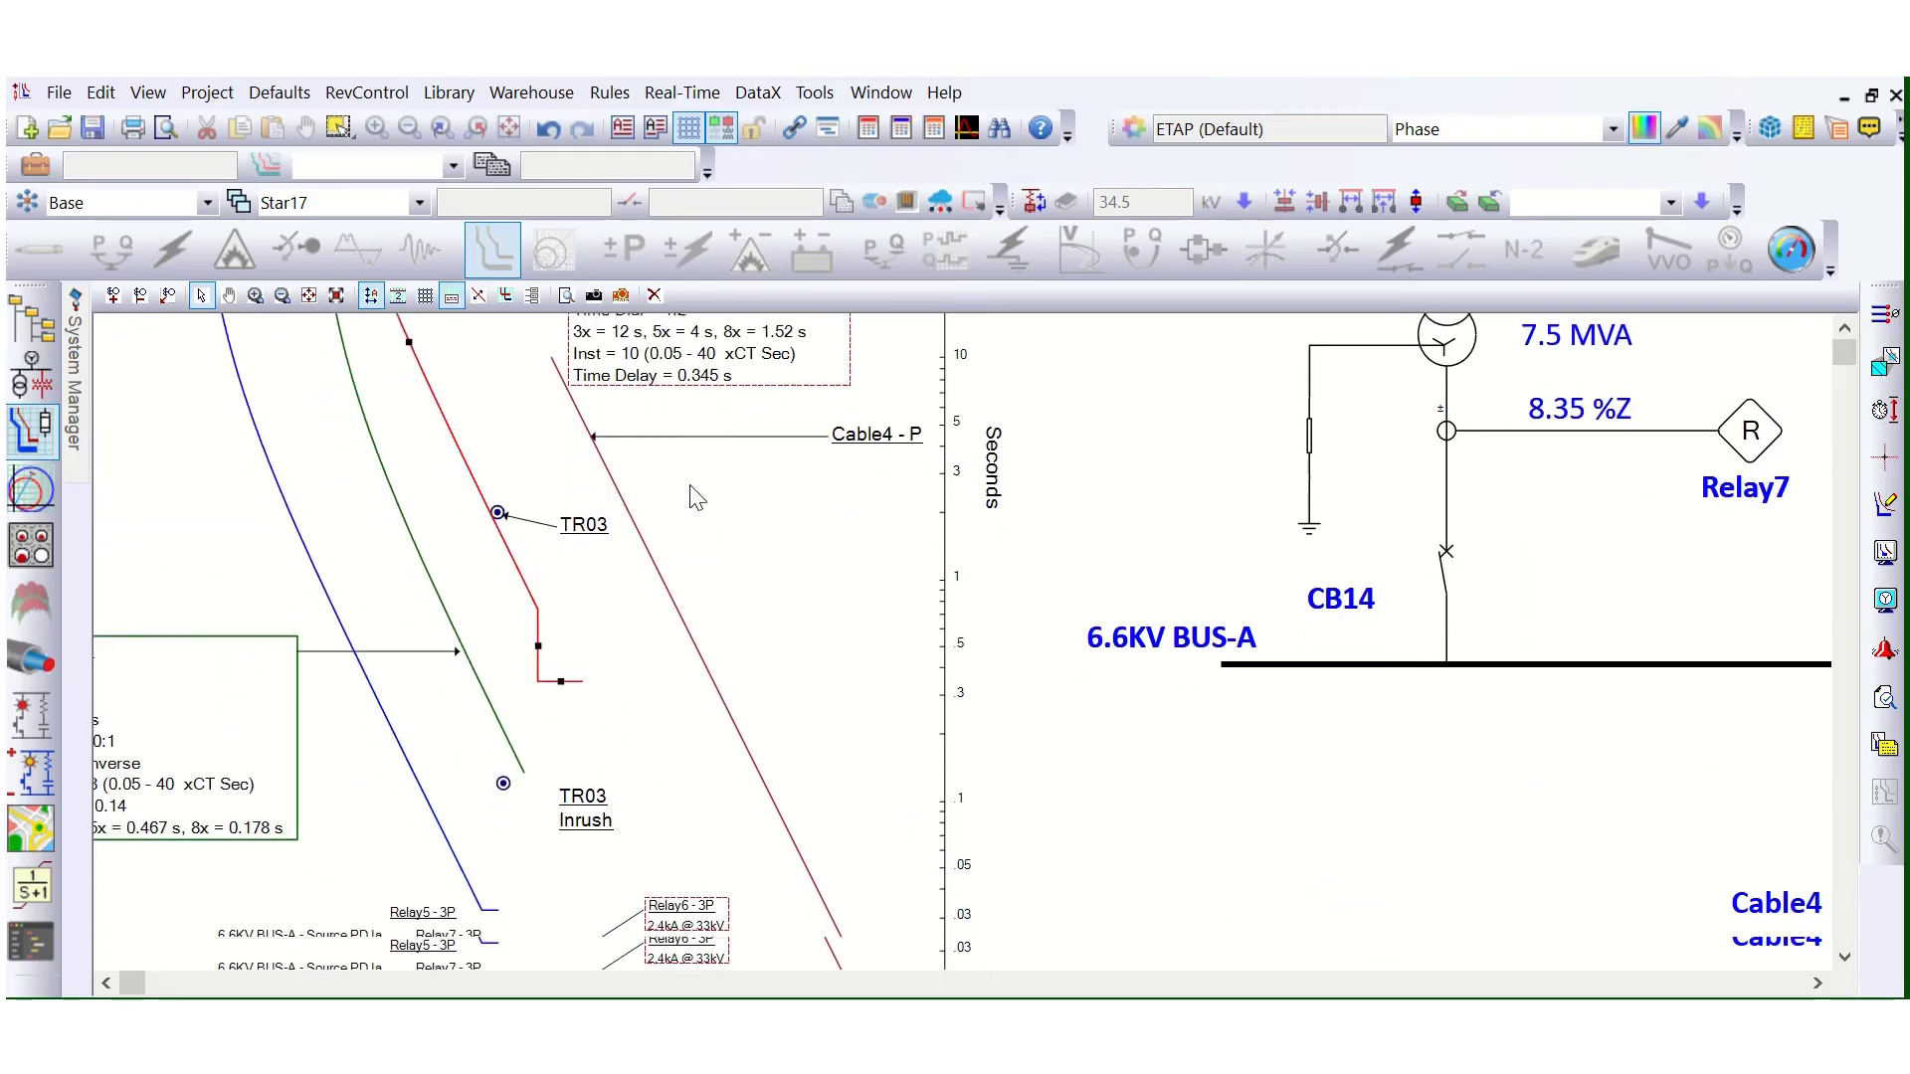
scroll(696, 498, down, 3)
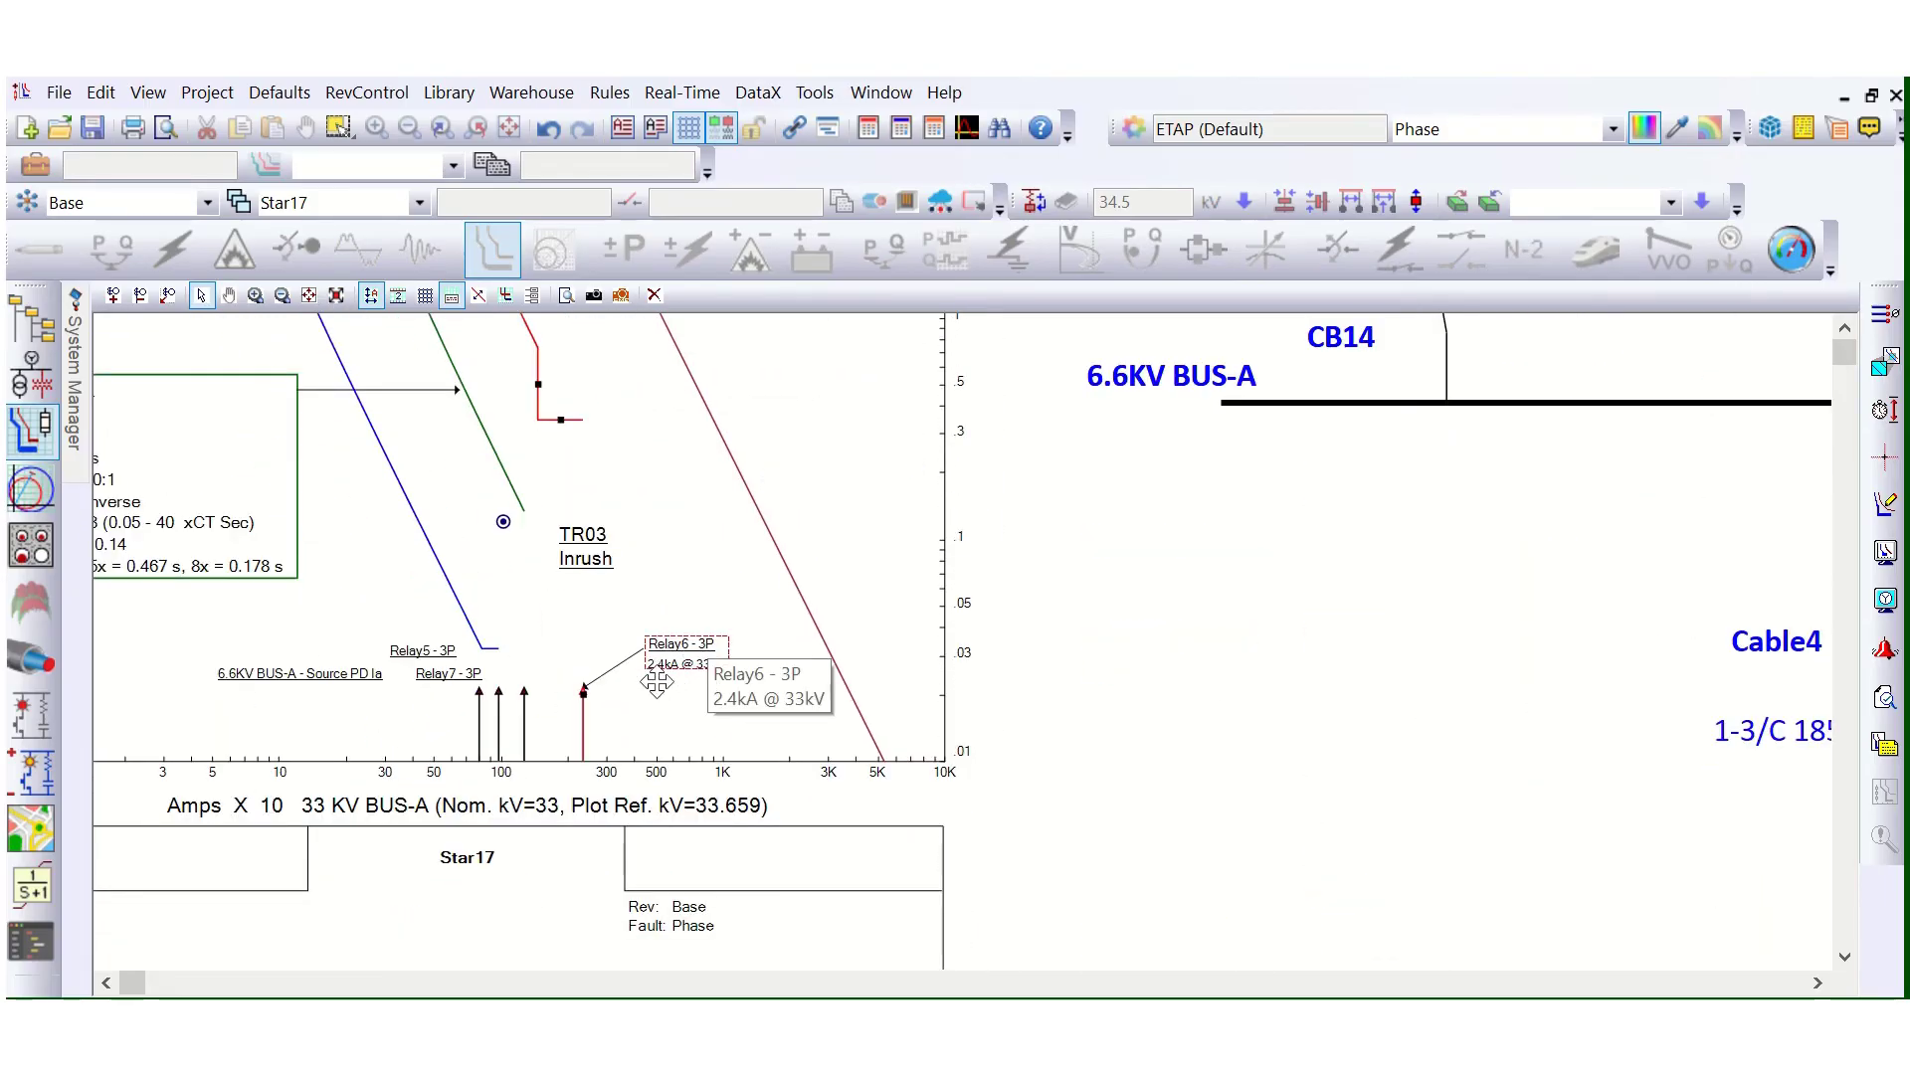
double_click(687, 658)
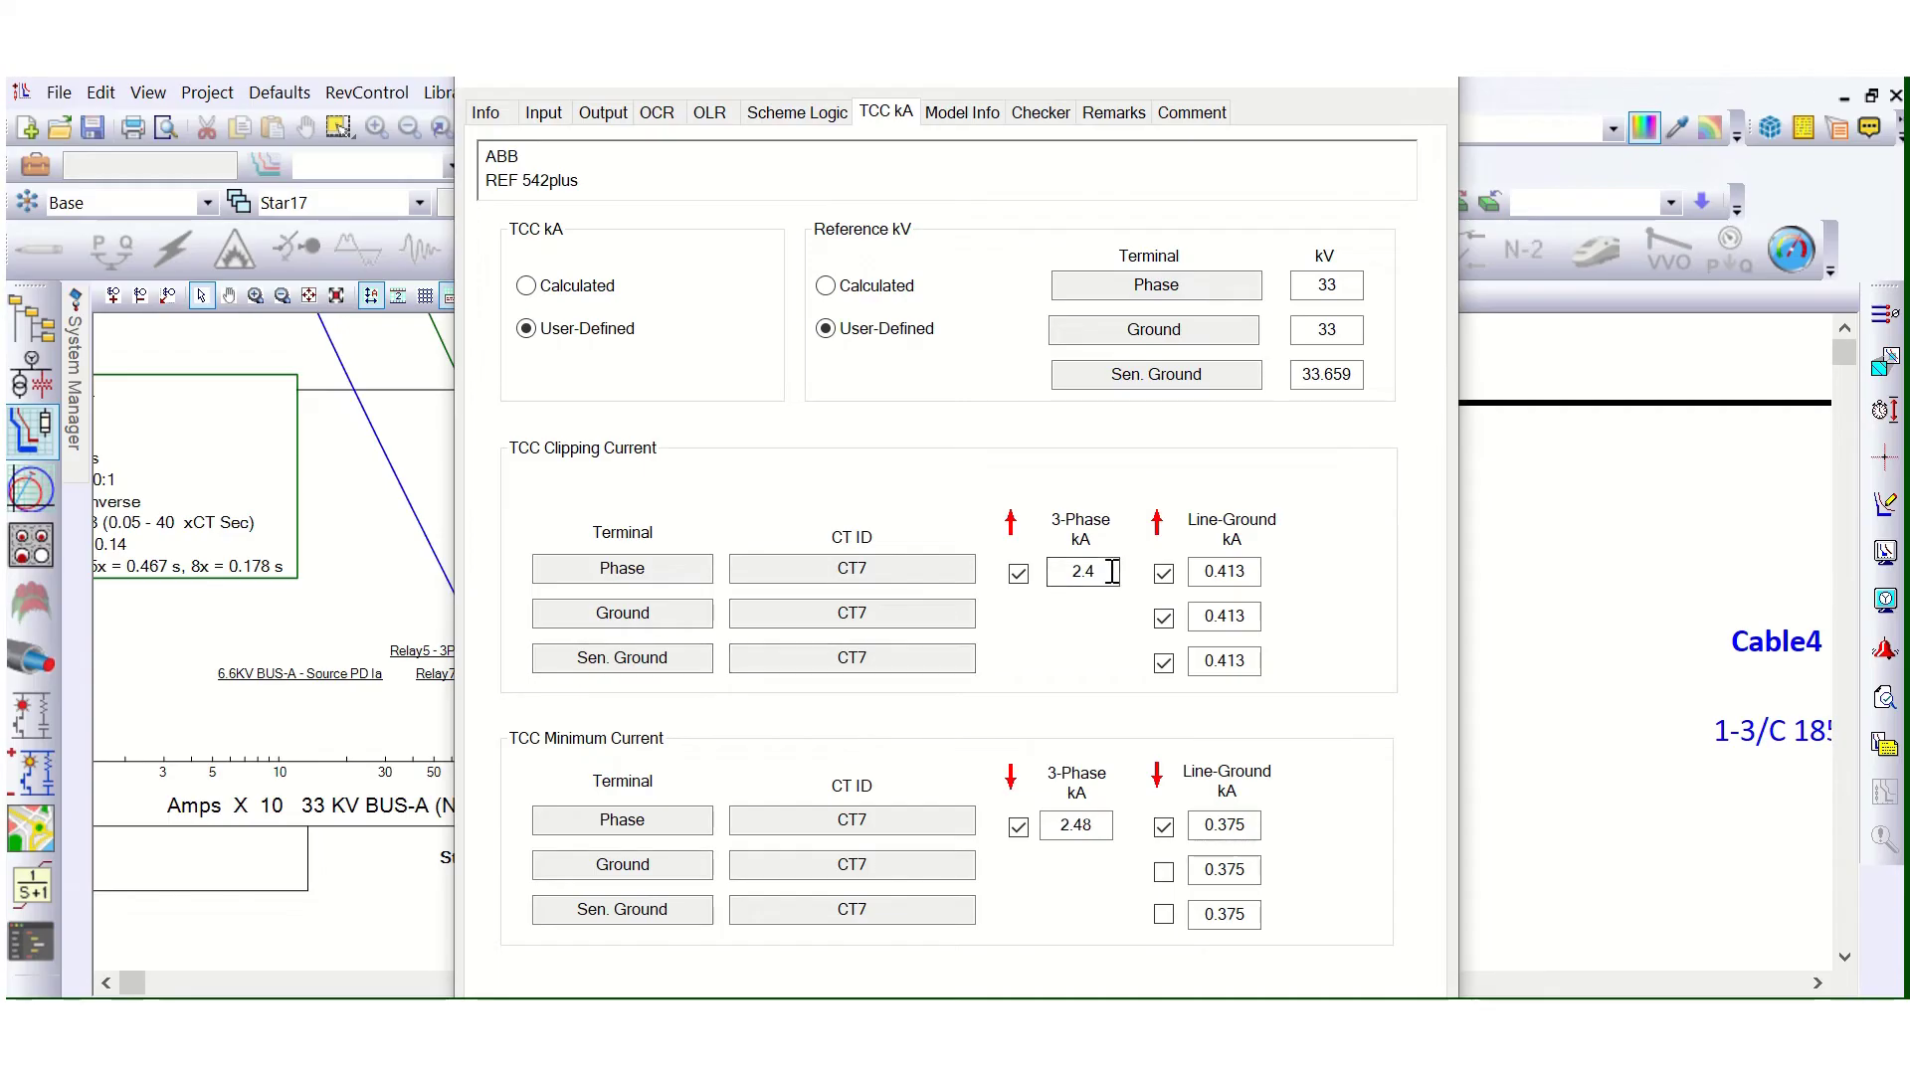
double_click(1075, 573)
drag(1100, 570, 1068, 571)
key(Return)
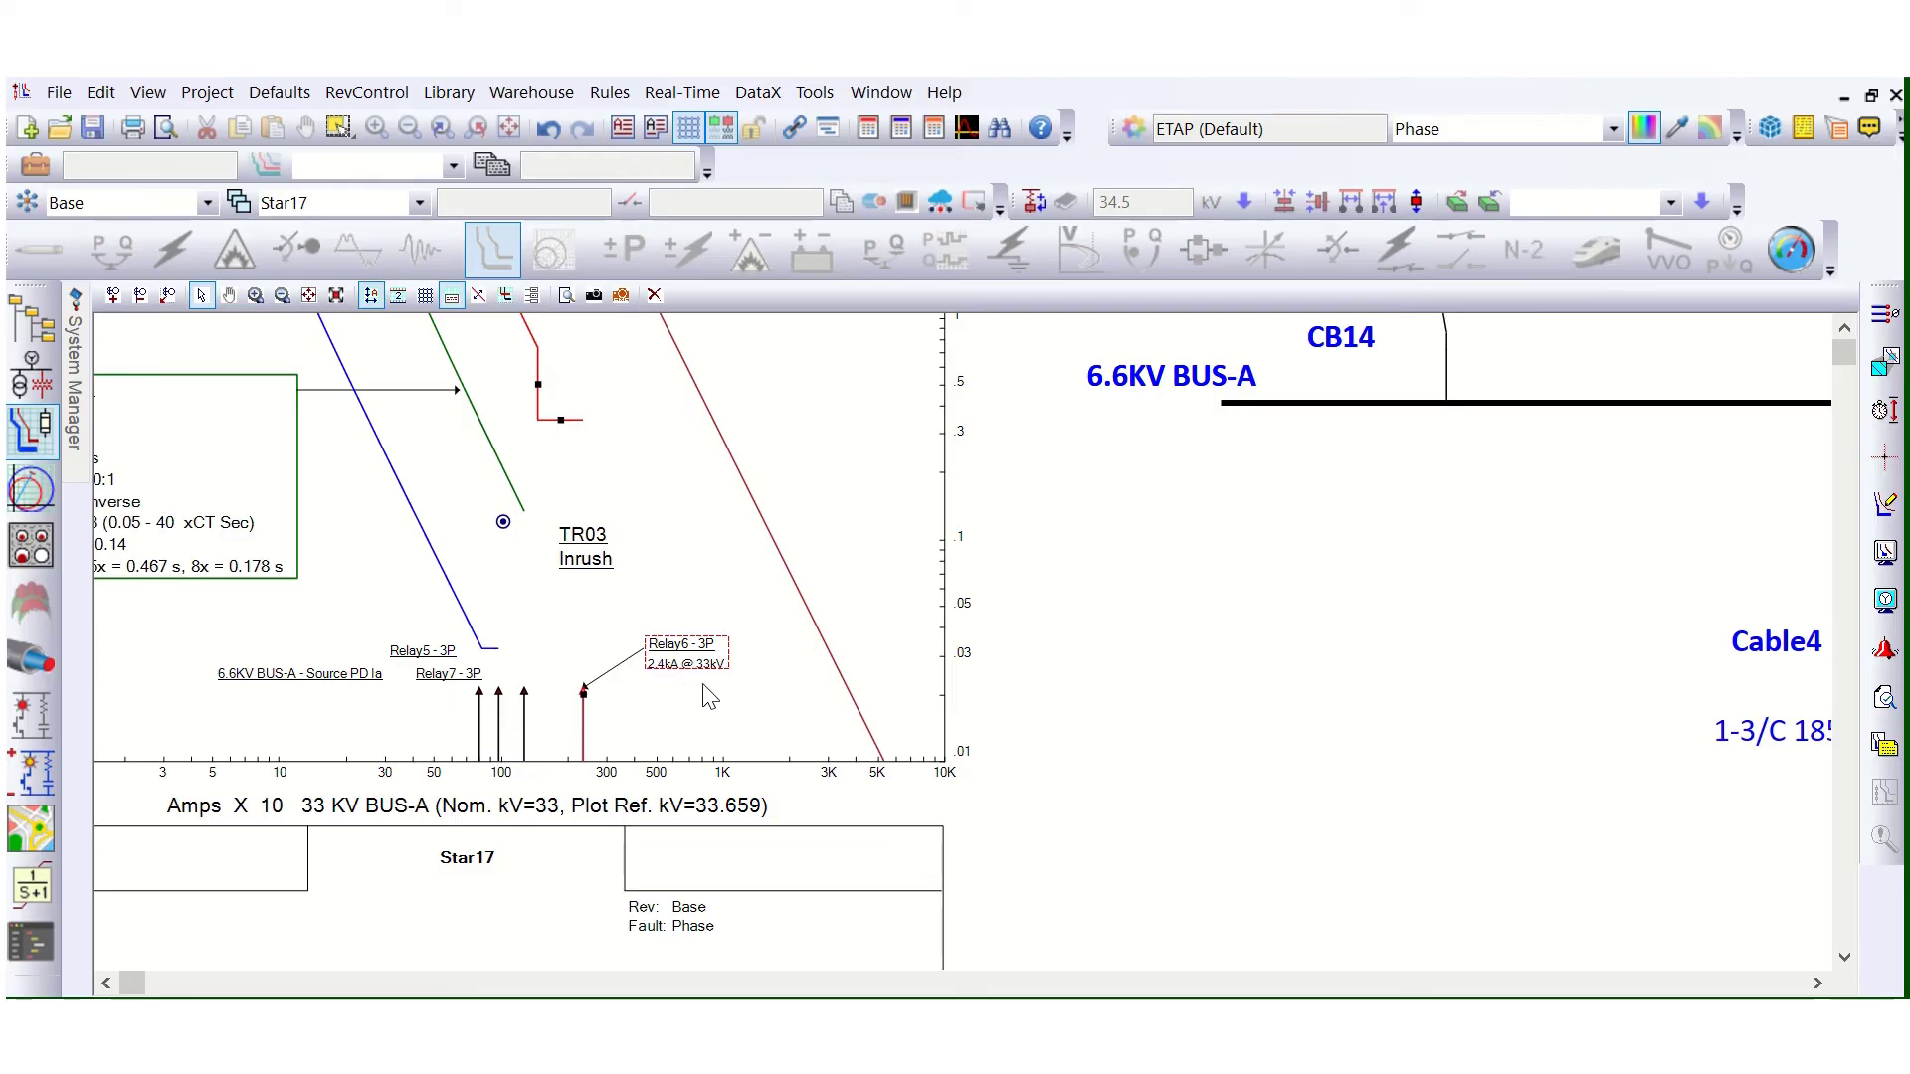
Step: Recheck Relay6's TCC kA values (2.4 kA clipping, 0.413 LG, 2.48 kA minimum), then close the editor
scroll(704, 696, up, 5)
scroll(704, 696, up, 1)
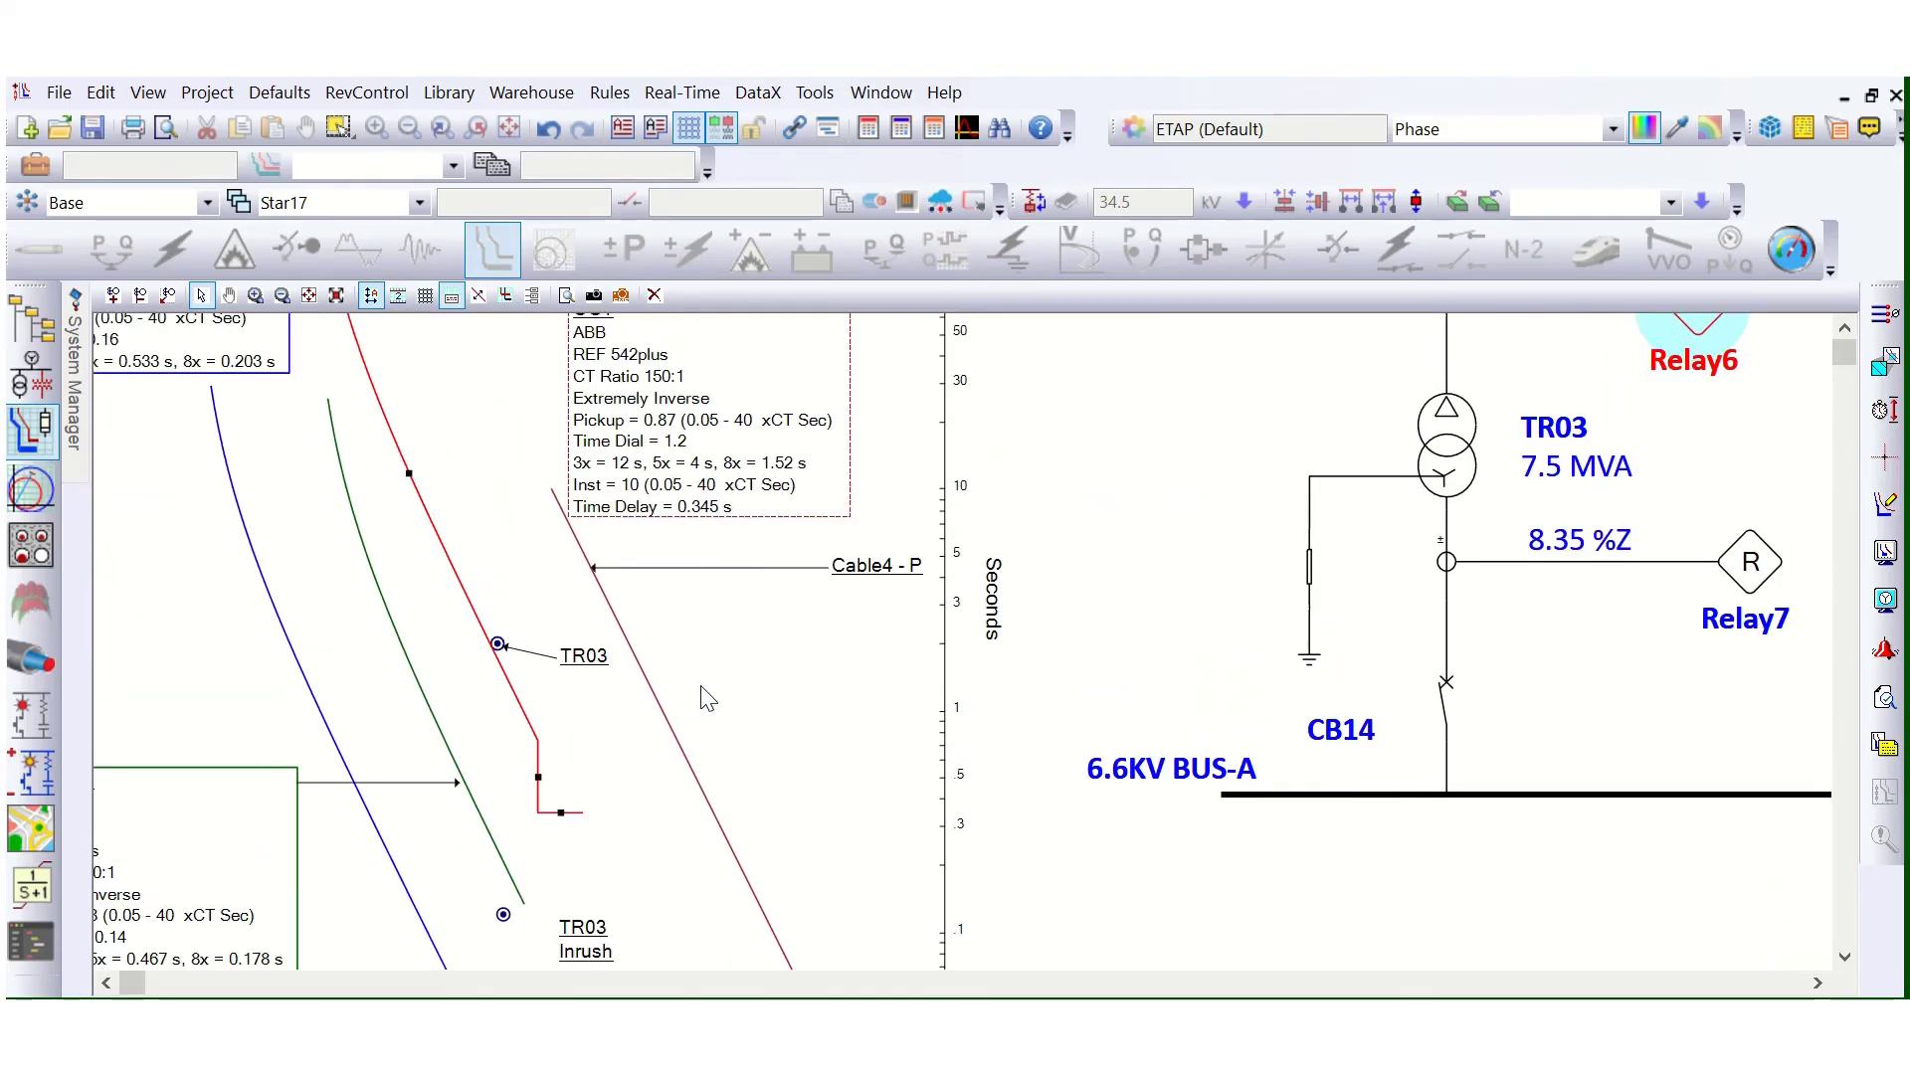
scroll(705, 696, down, 2)
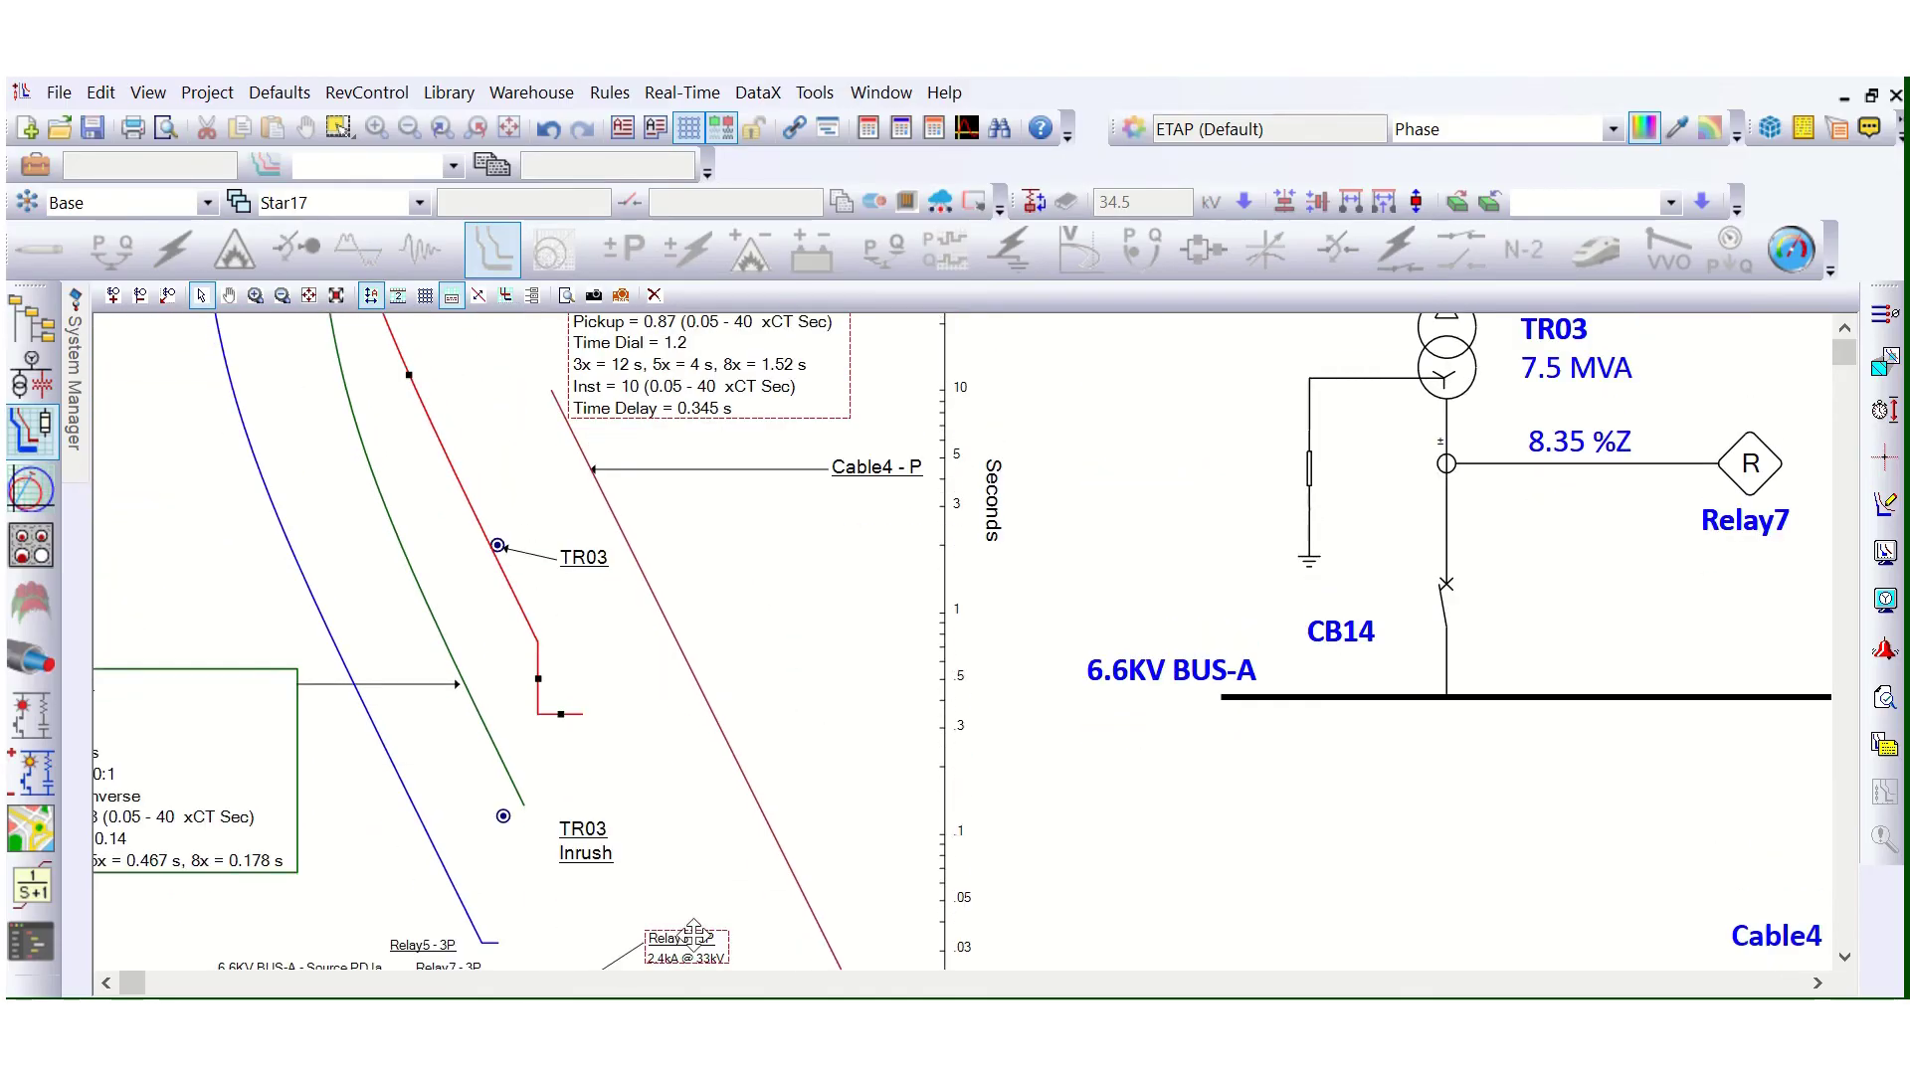
double_click(697, 940)
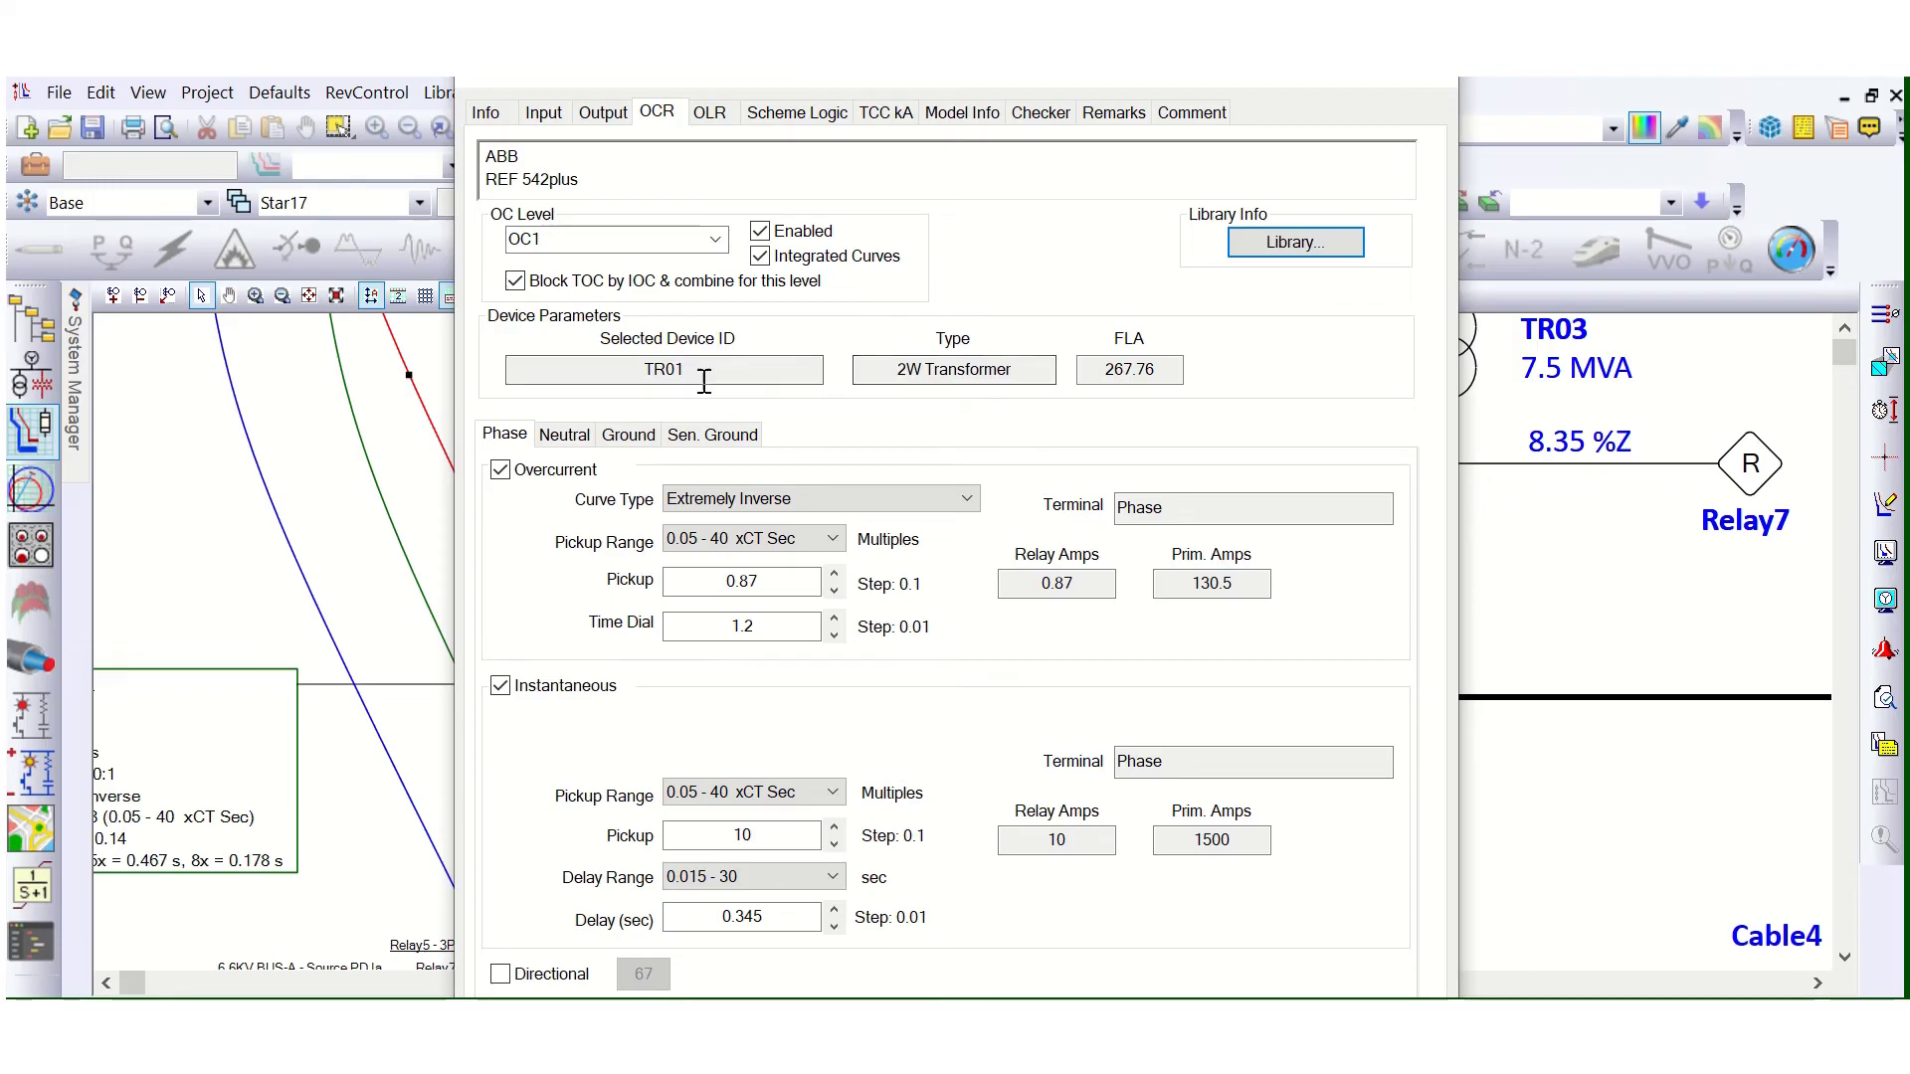
click(878, 112)
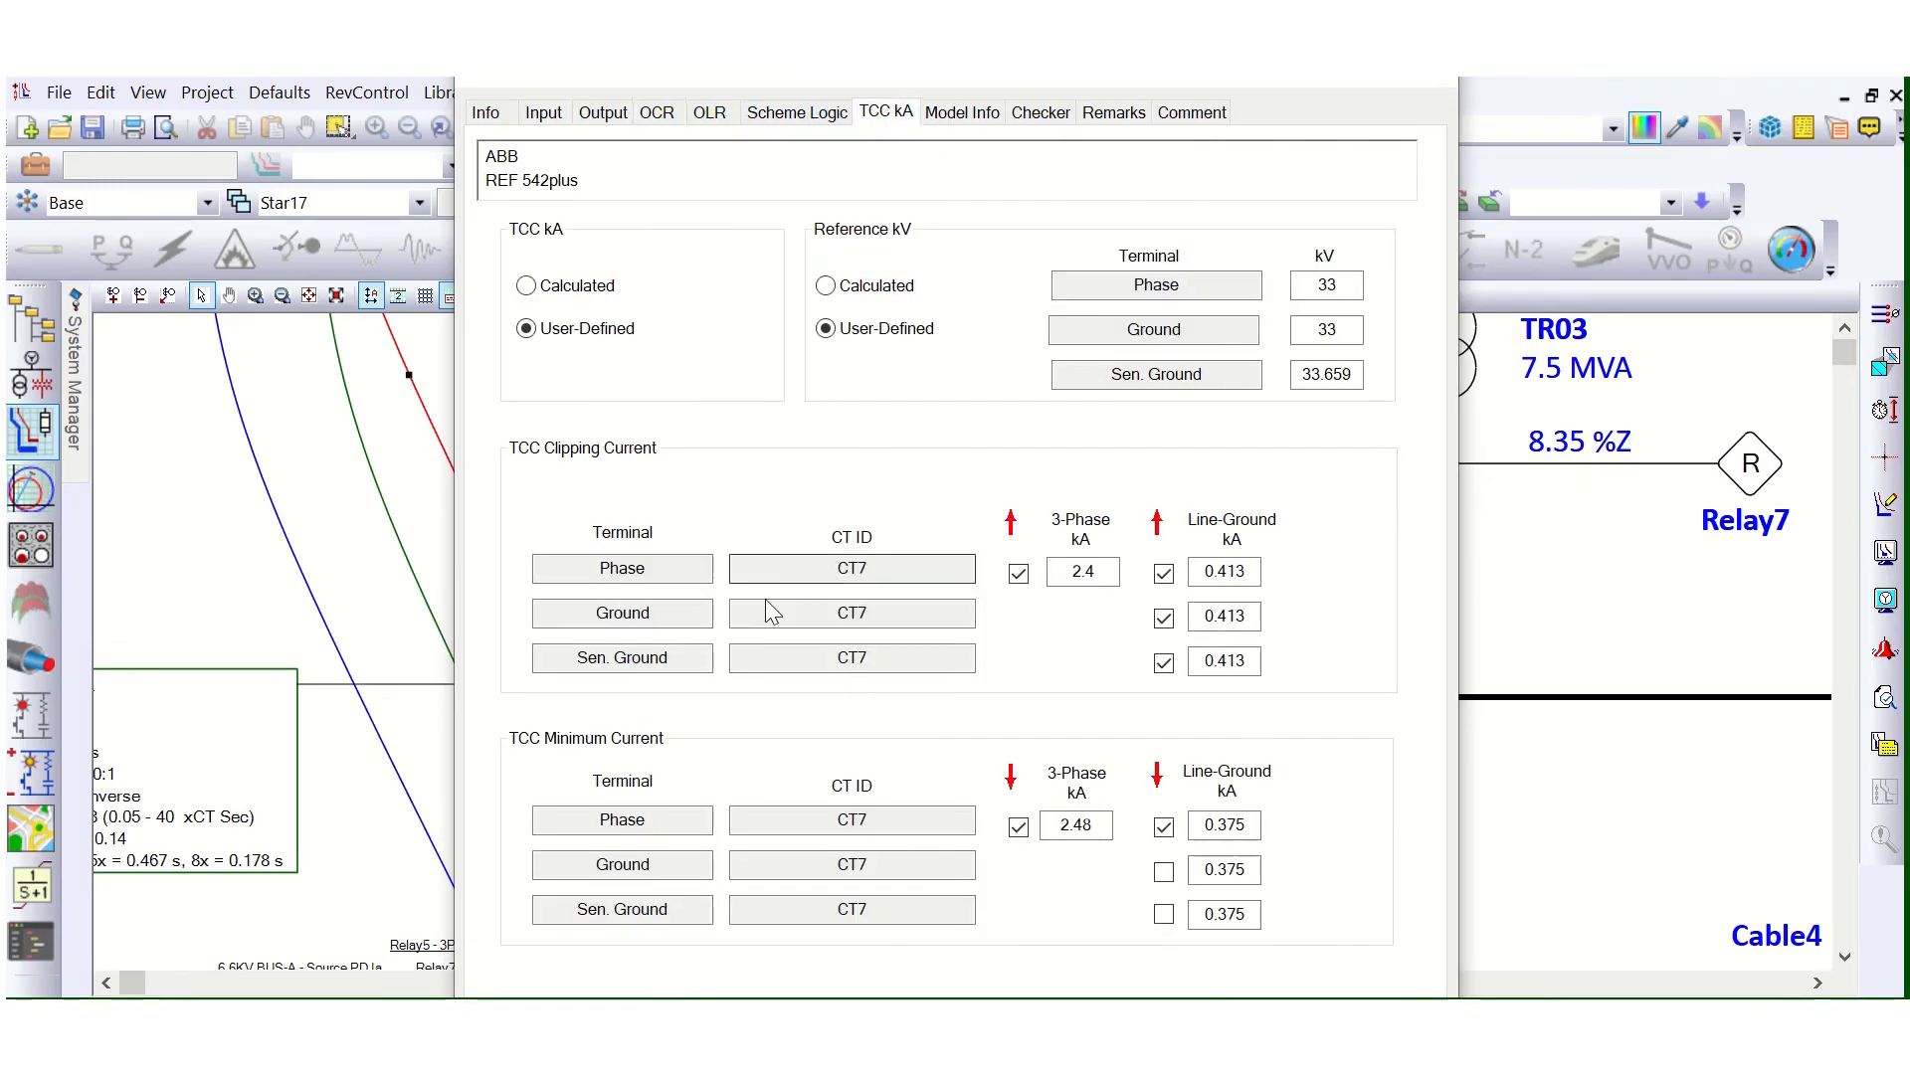
drag(1103, 577, 1075, 570)
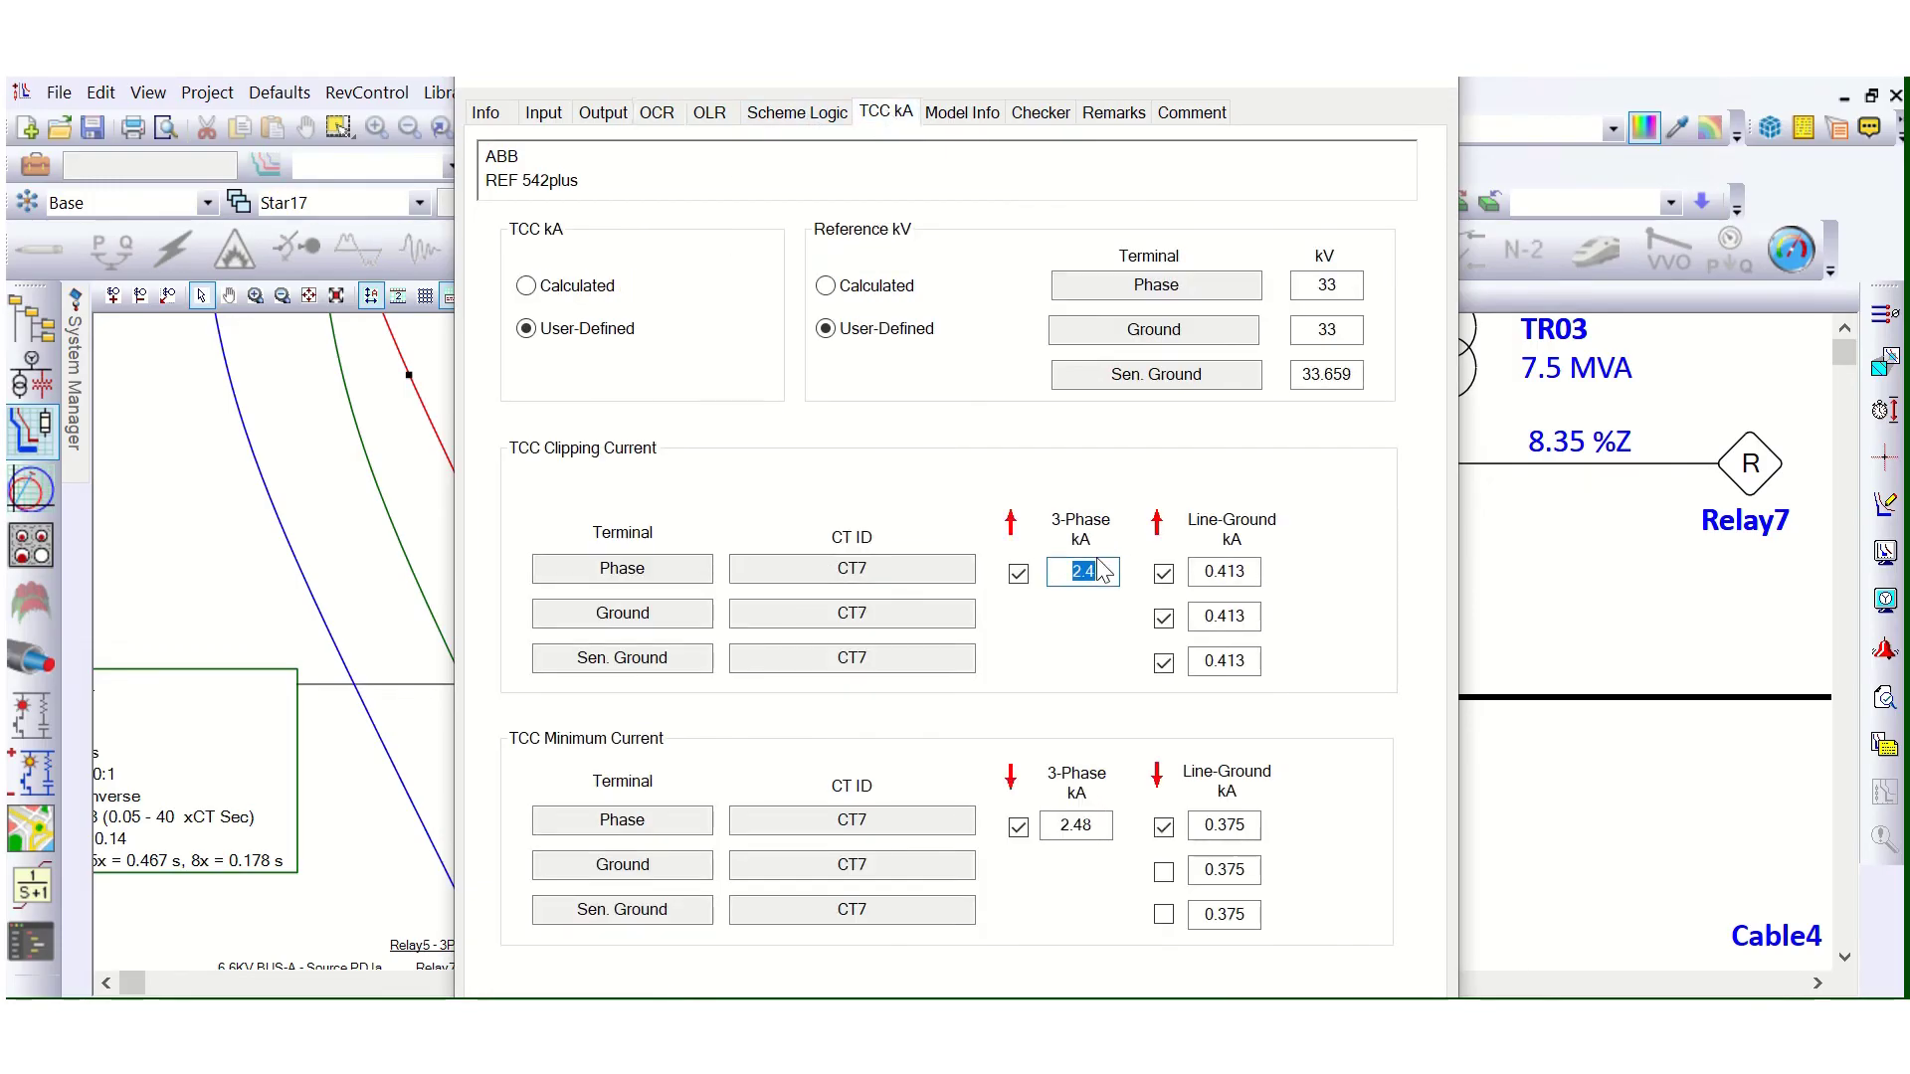
click(1214, 571)
drag(1214, 571, 1235, 572)
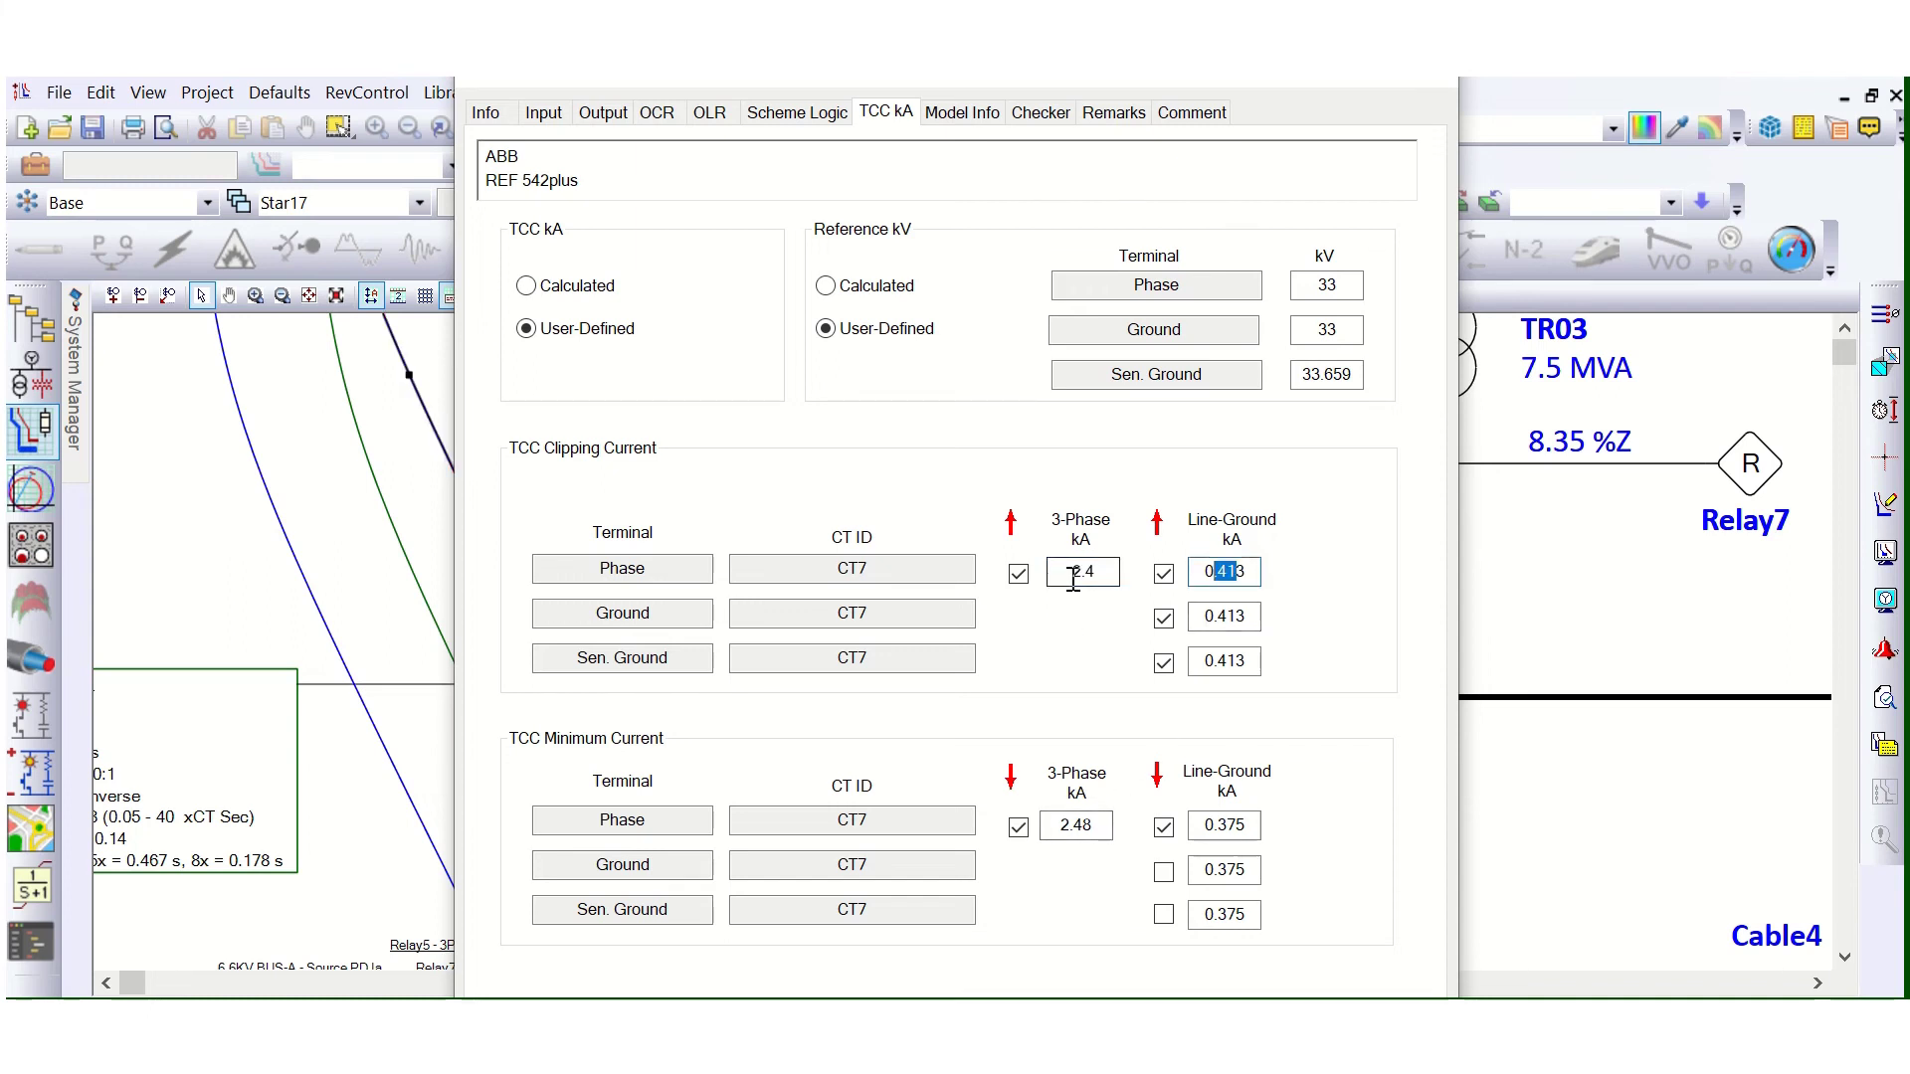
double_click(1074, 824)
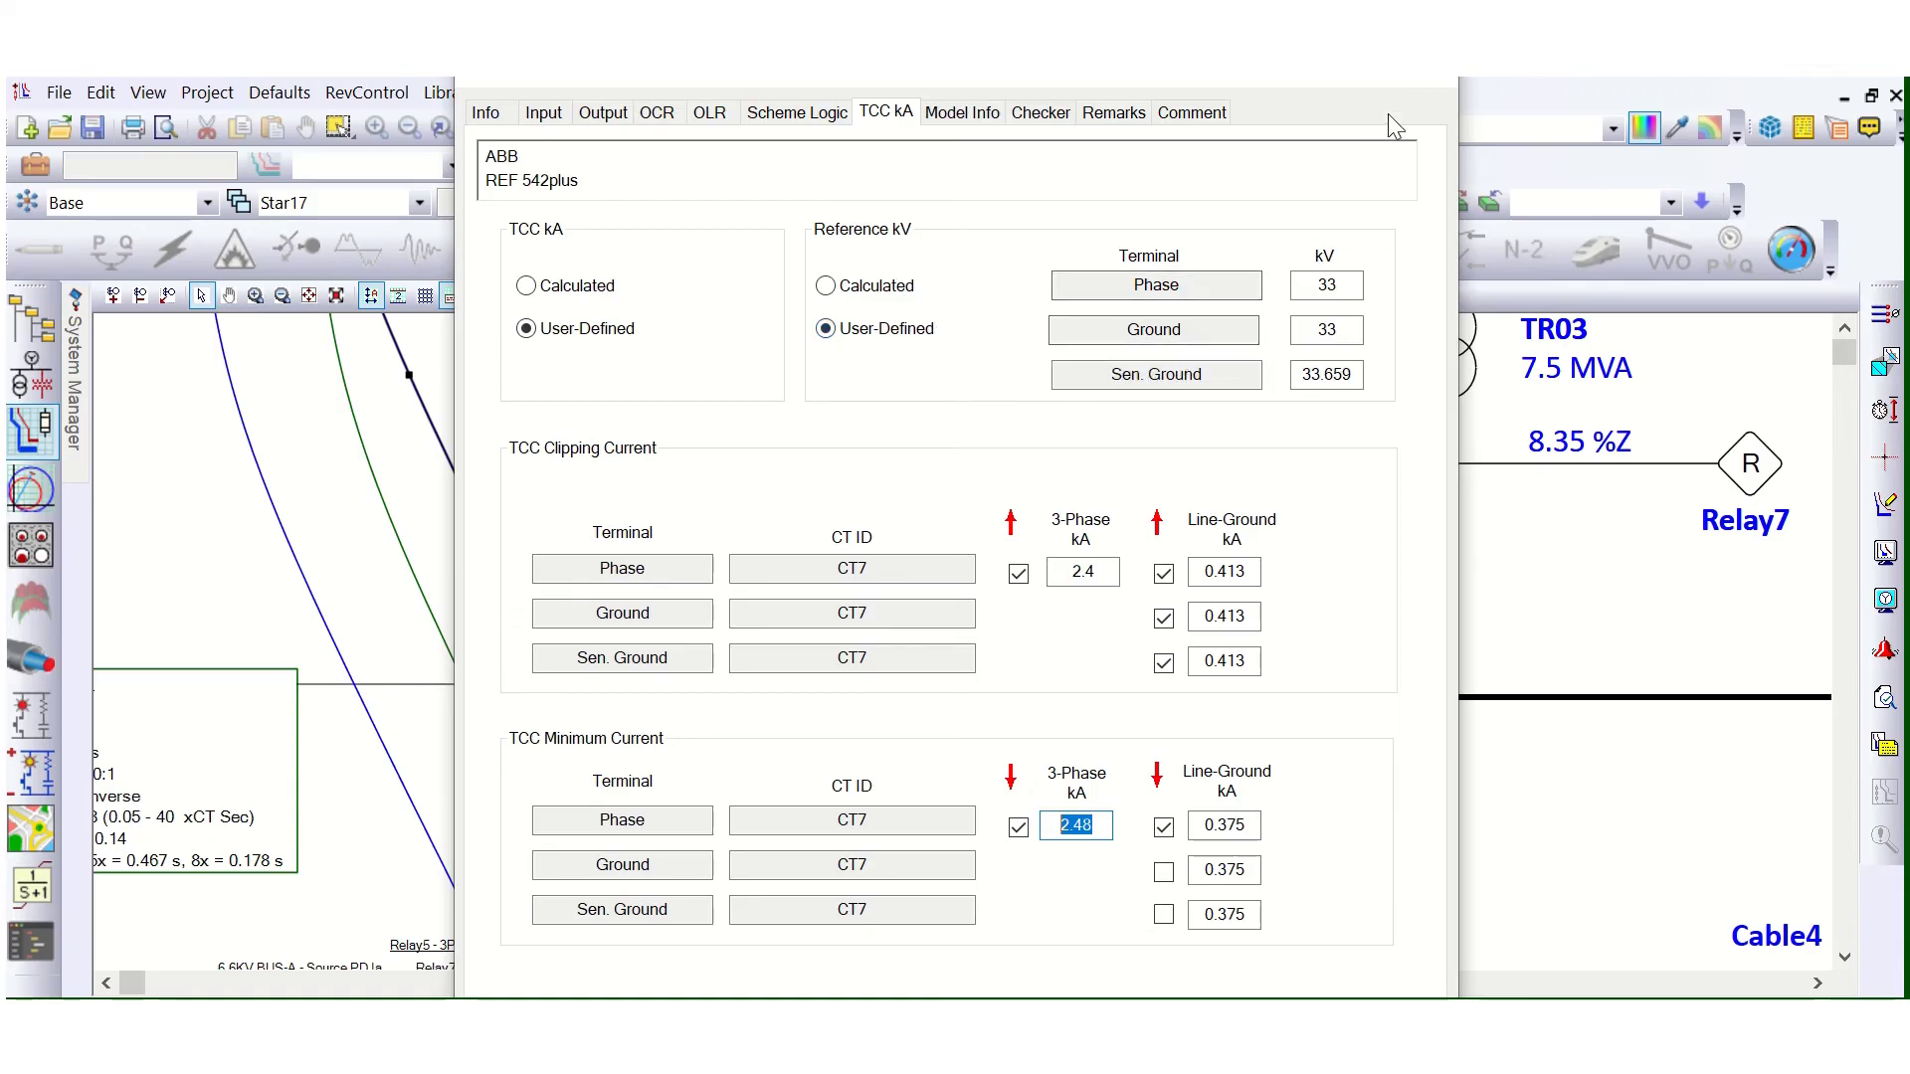
click(1436, 85)
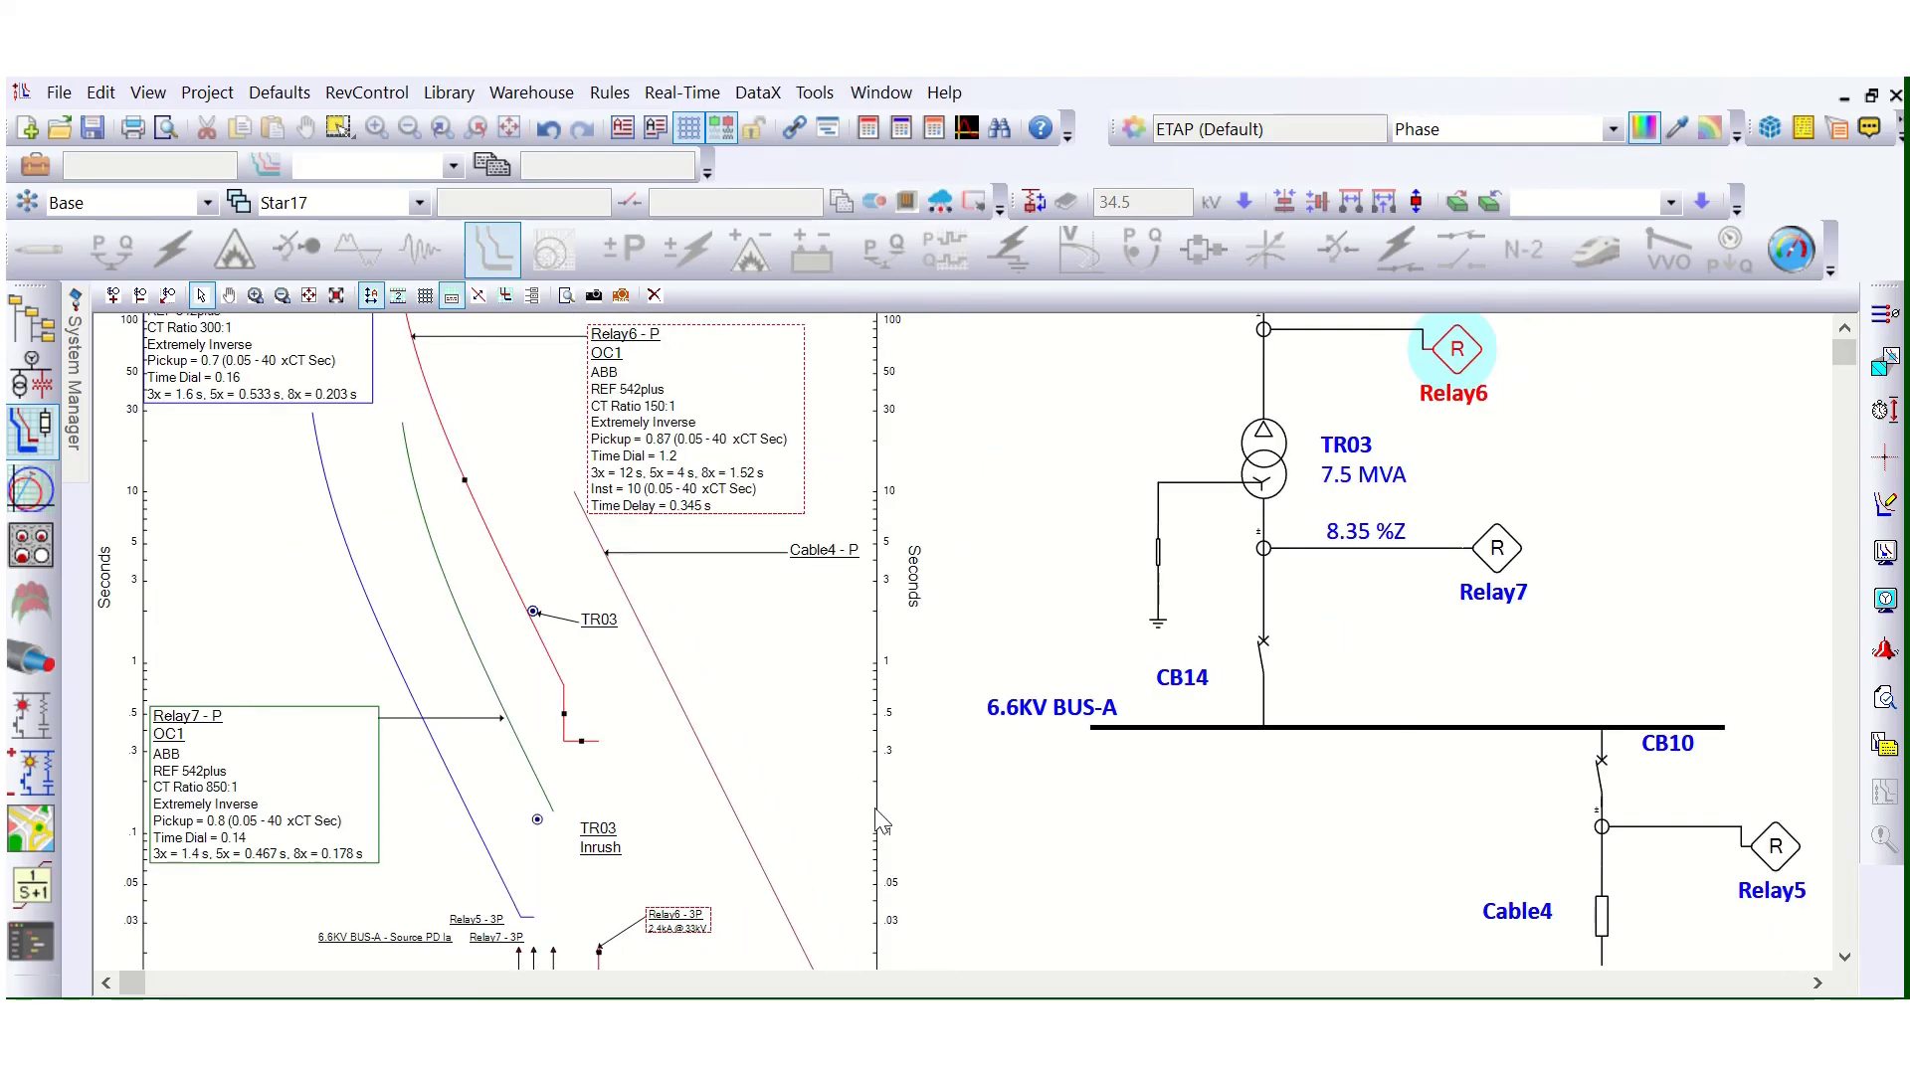
Step: Scroll the Star View up to show the plot's top current axis and CB22
scroll(468, 604, up, 4)
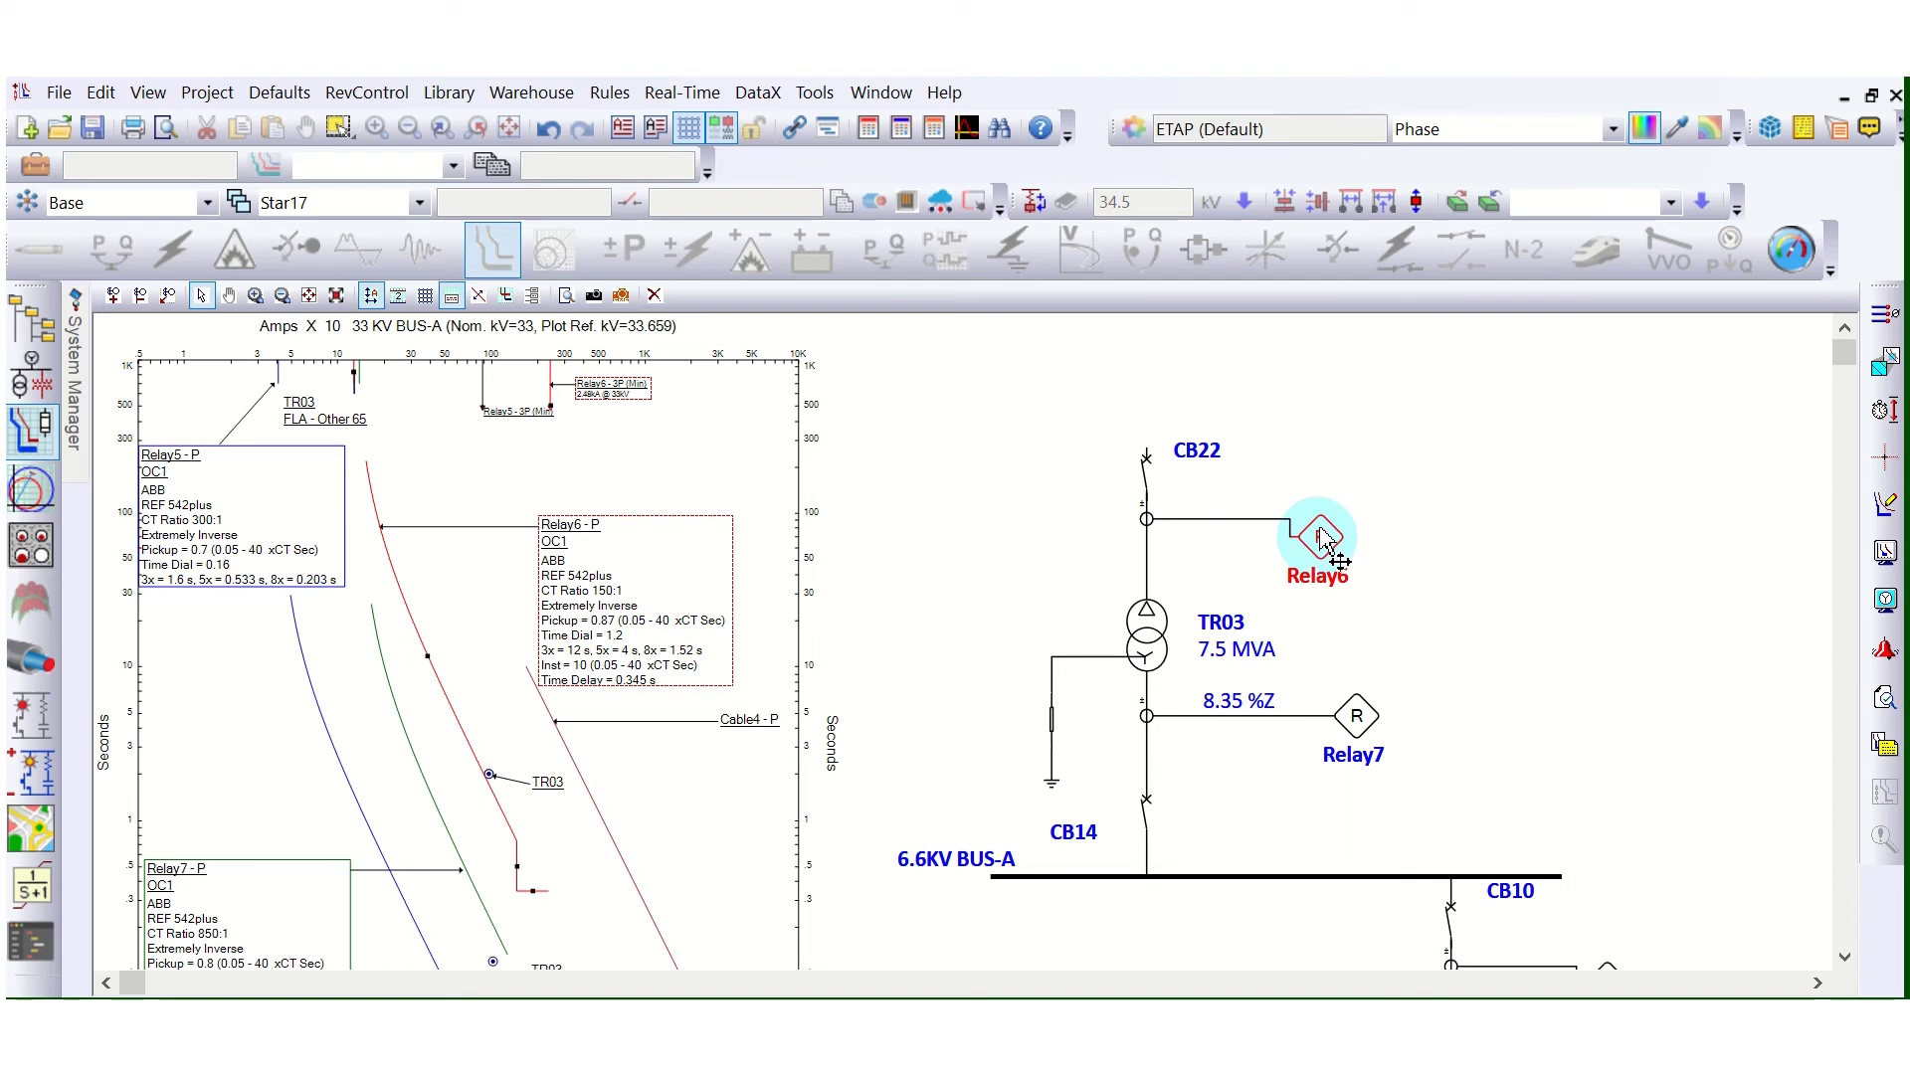
double_click(1323, 537)
click(886, 112)
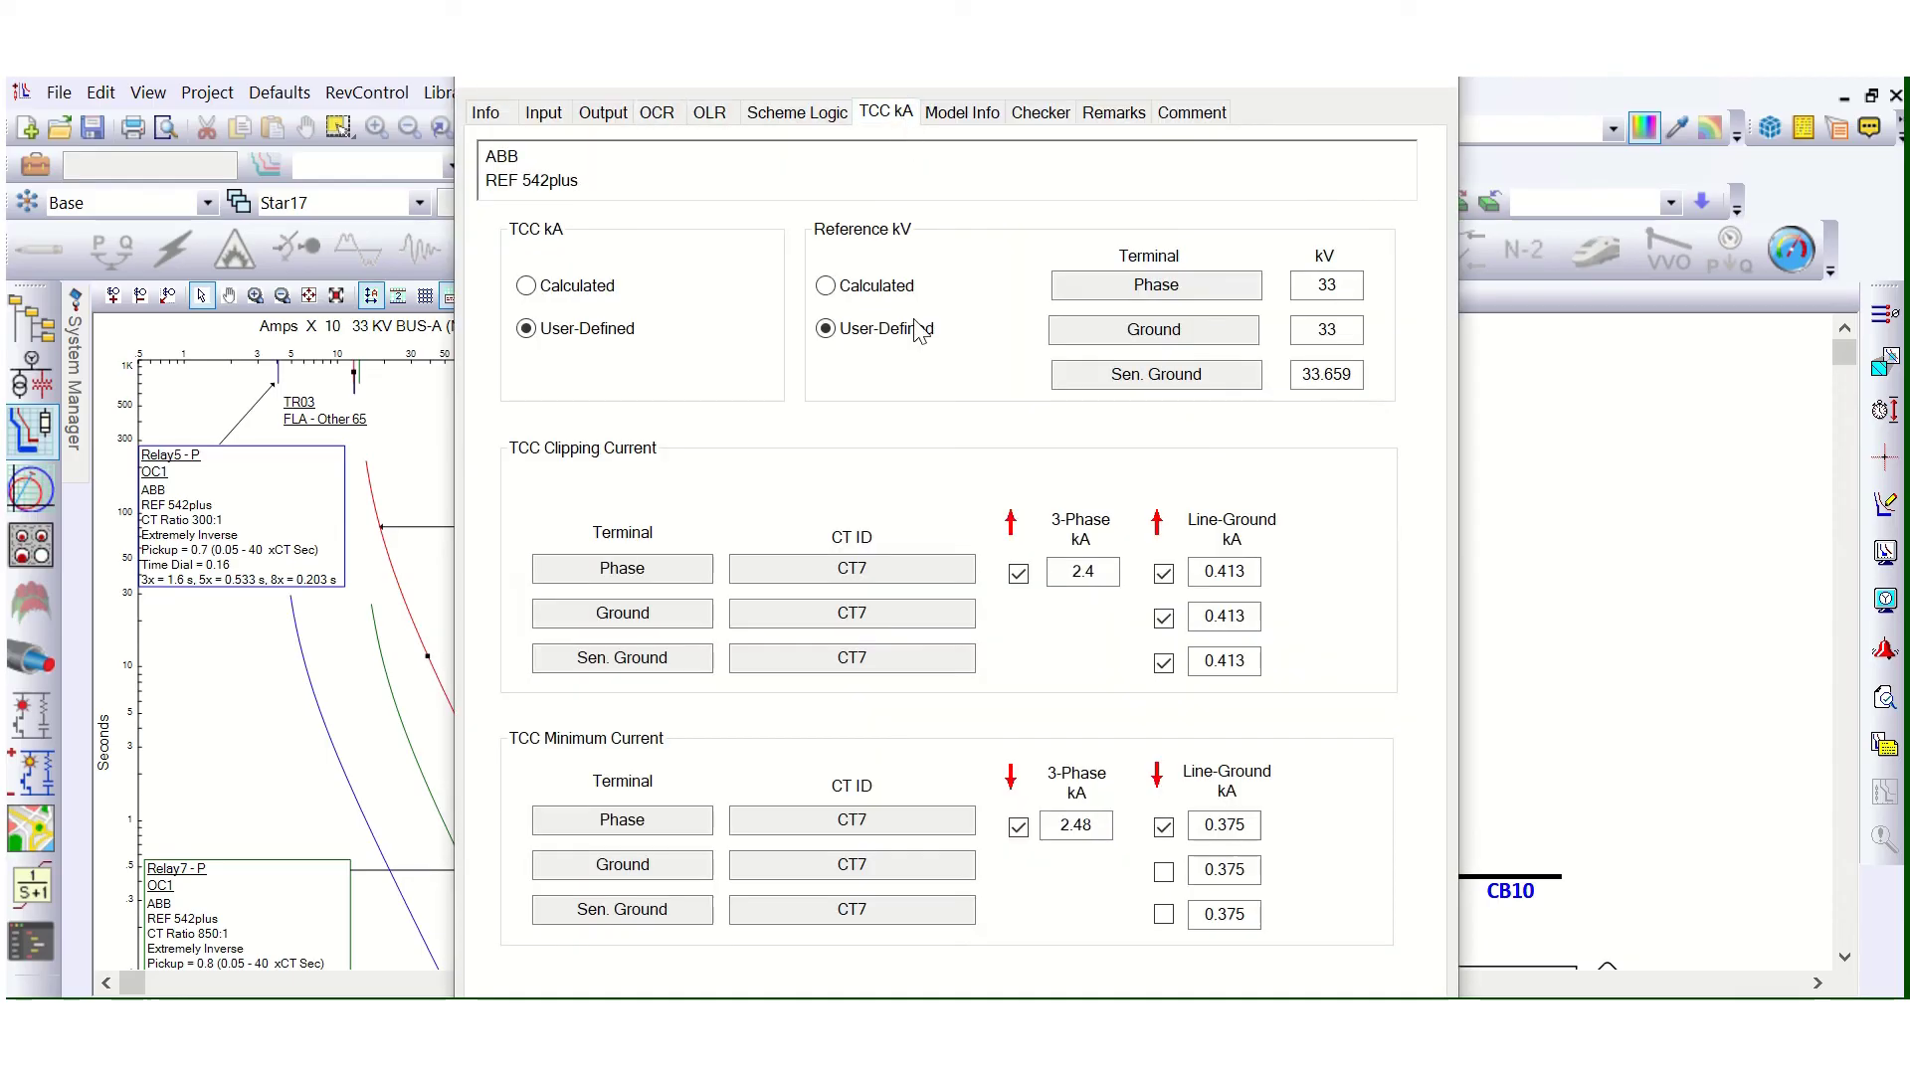
click(526, 286)
click(825, 287)
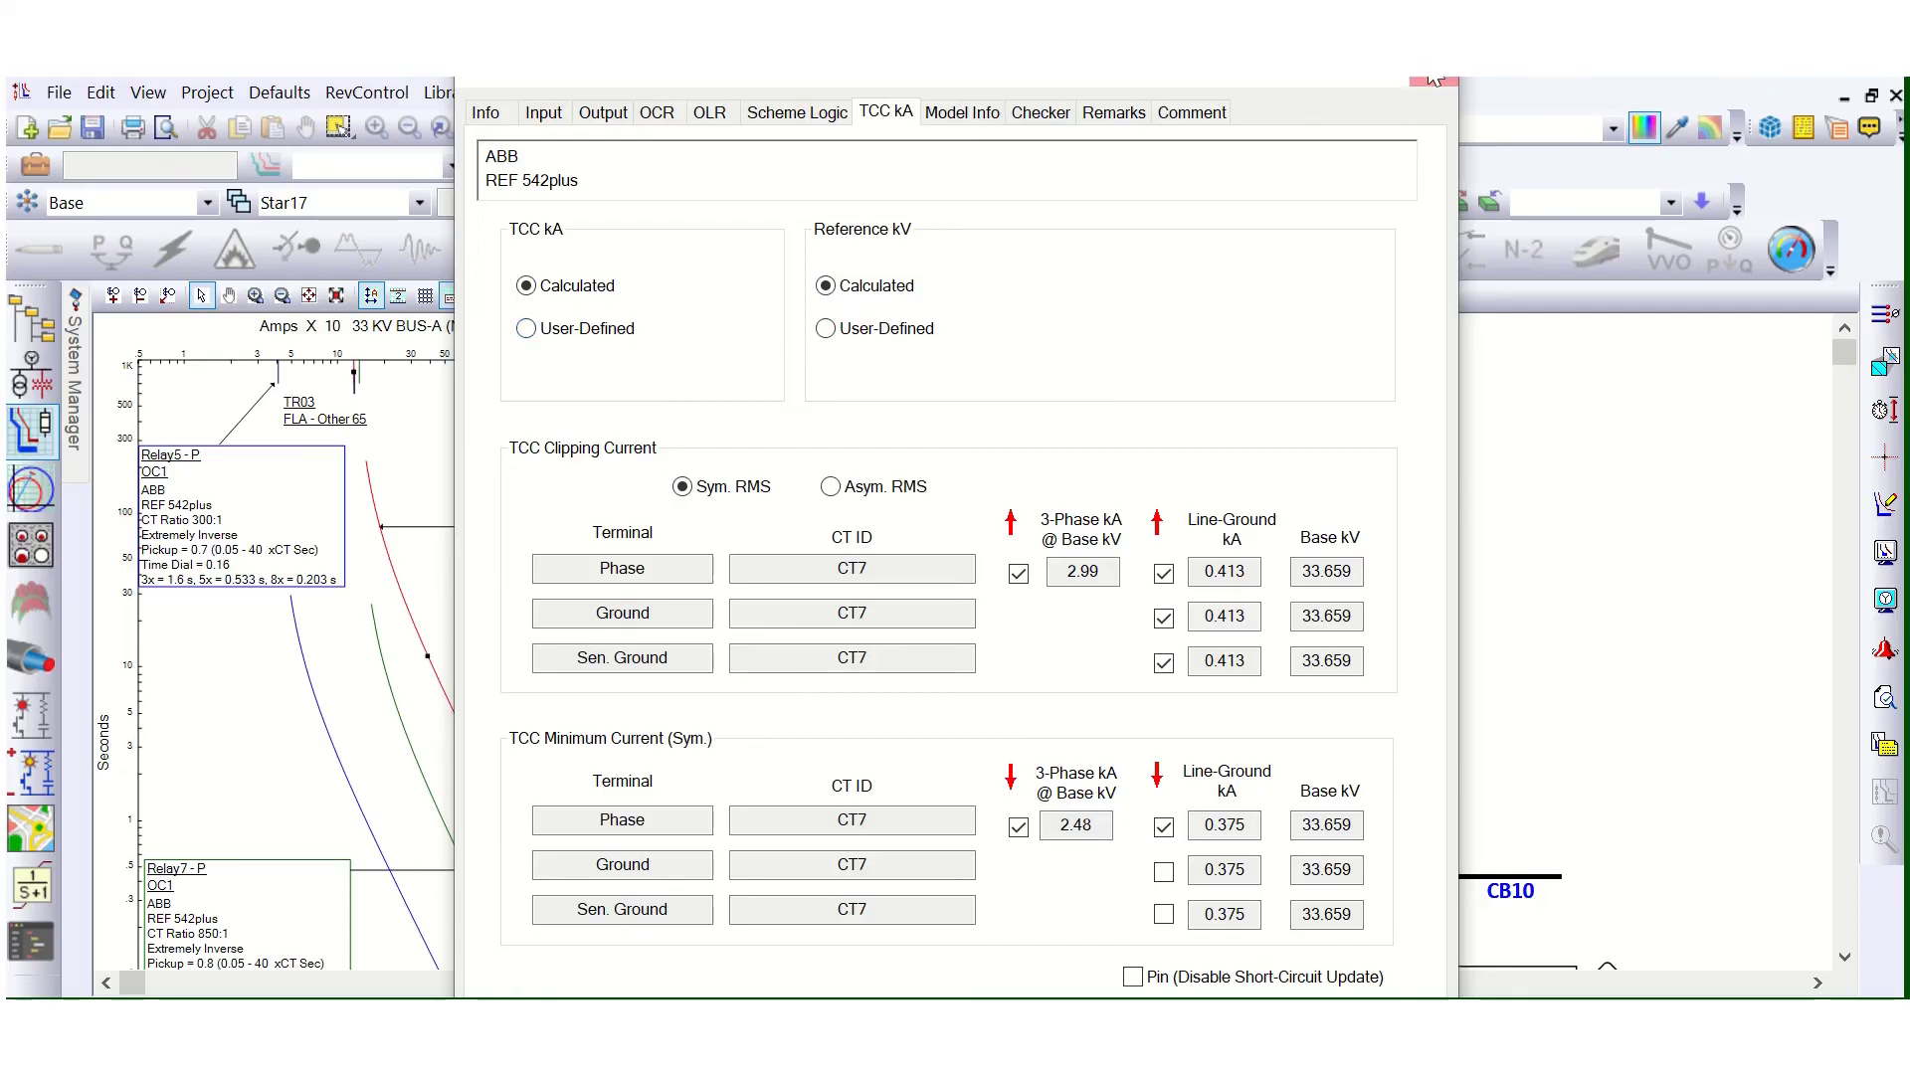
click(1433, 80)
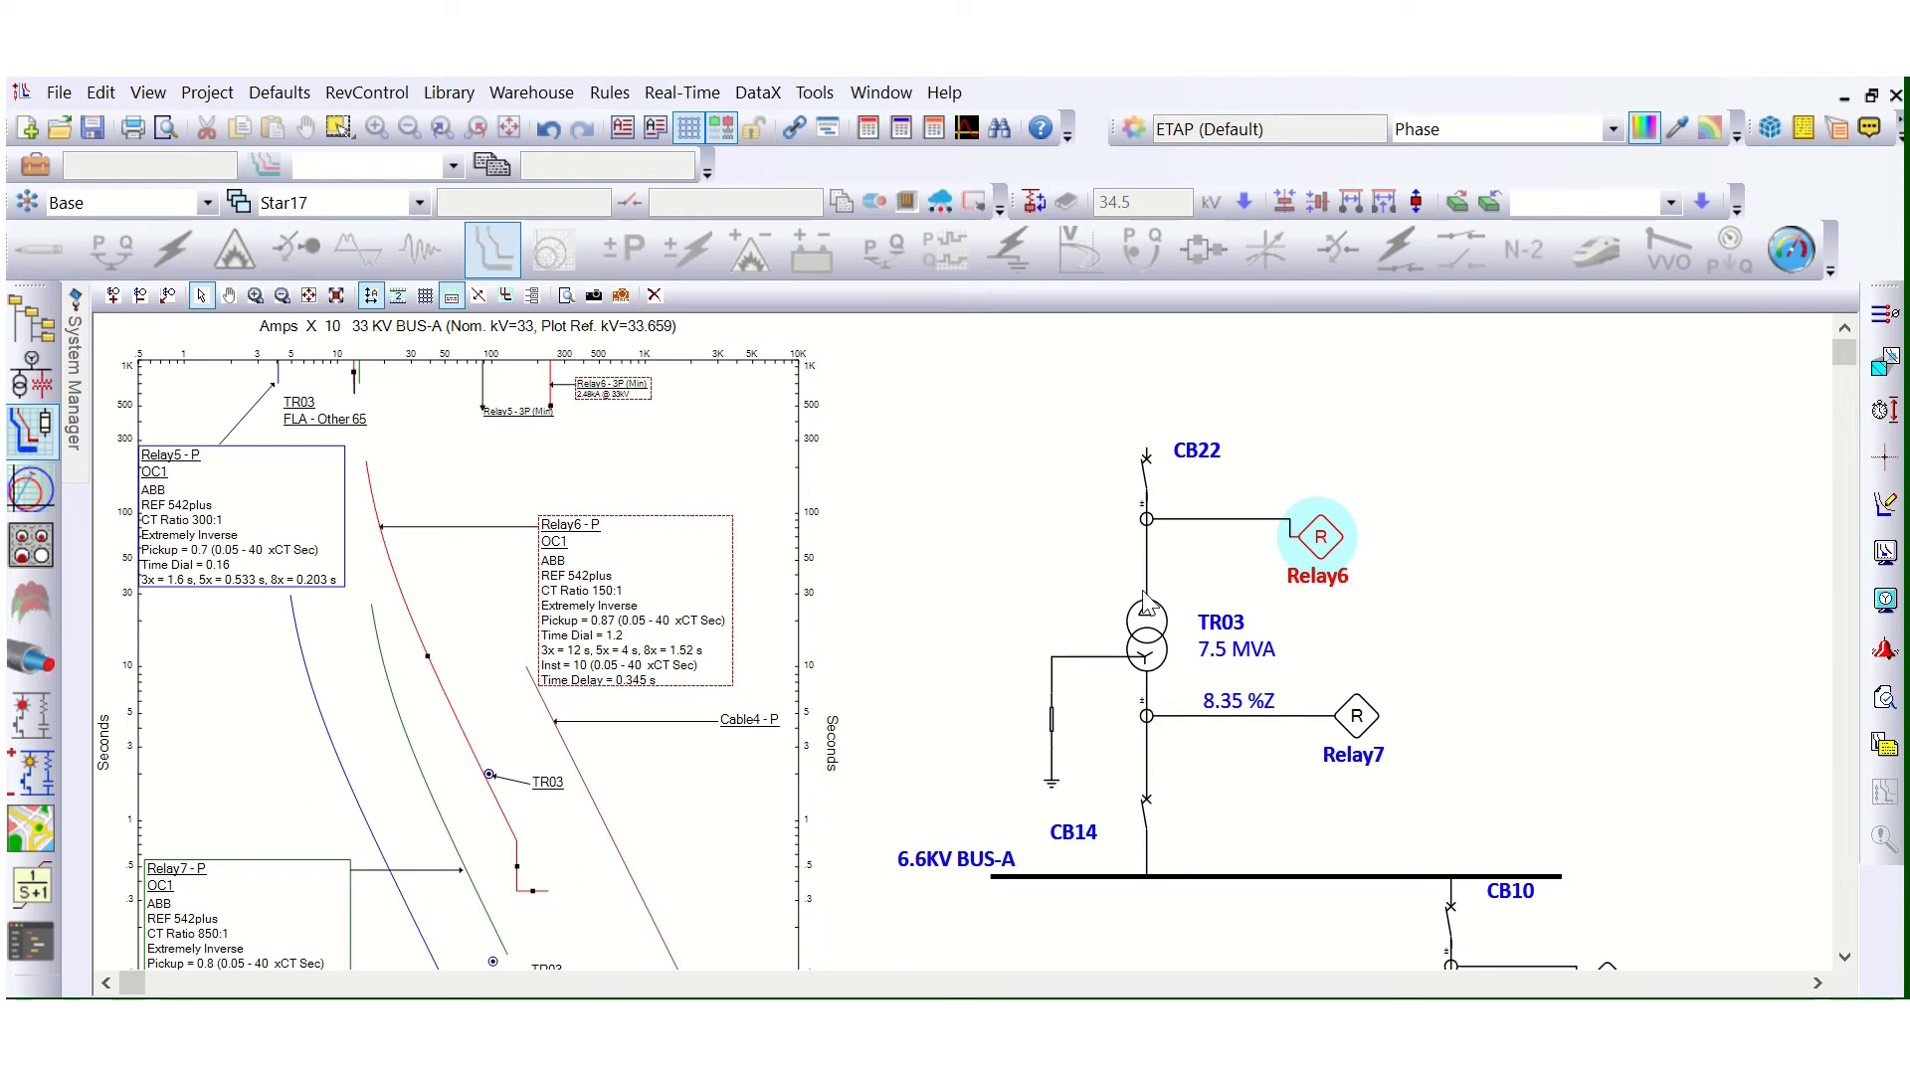
click(1090, 882)
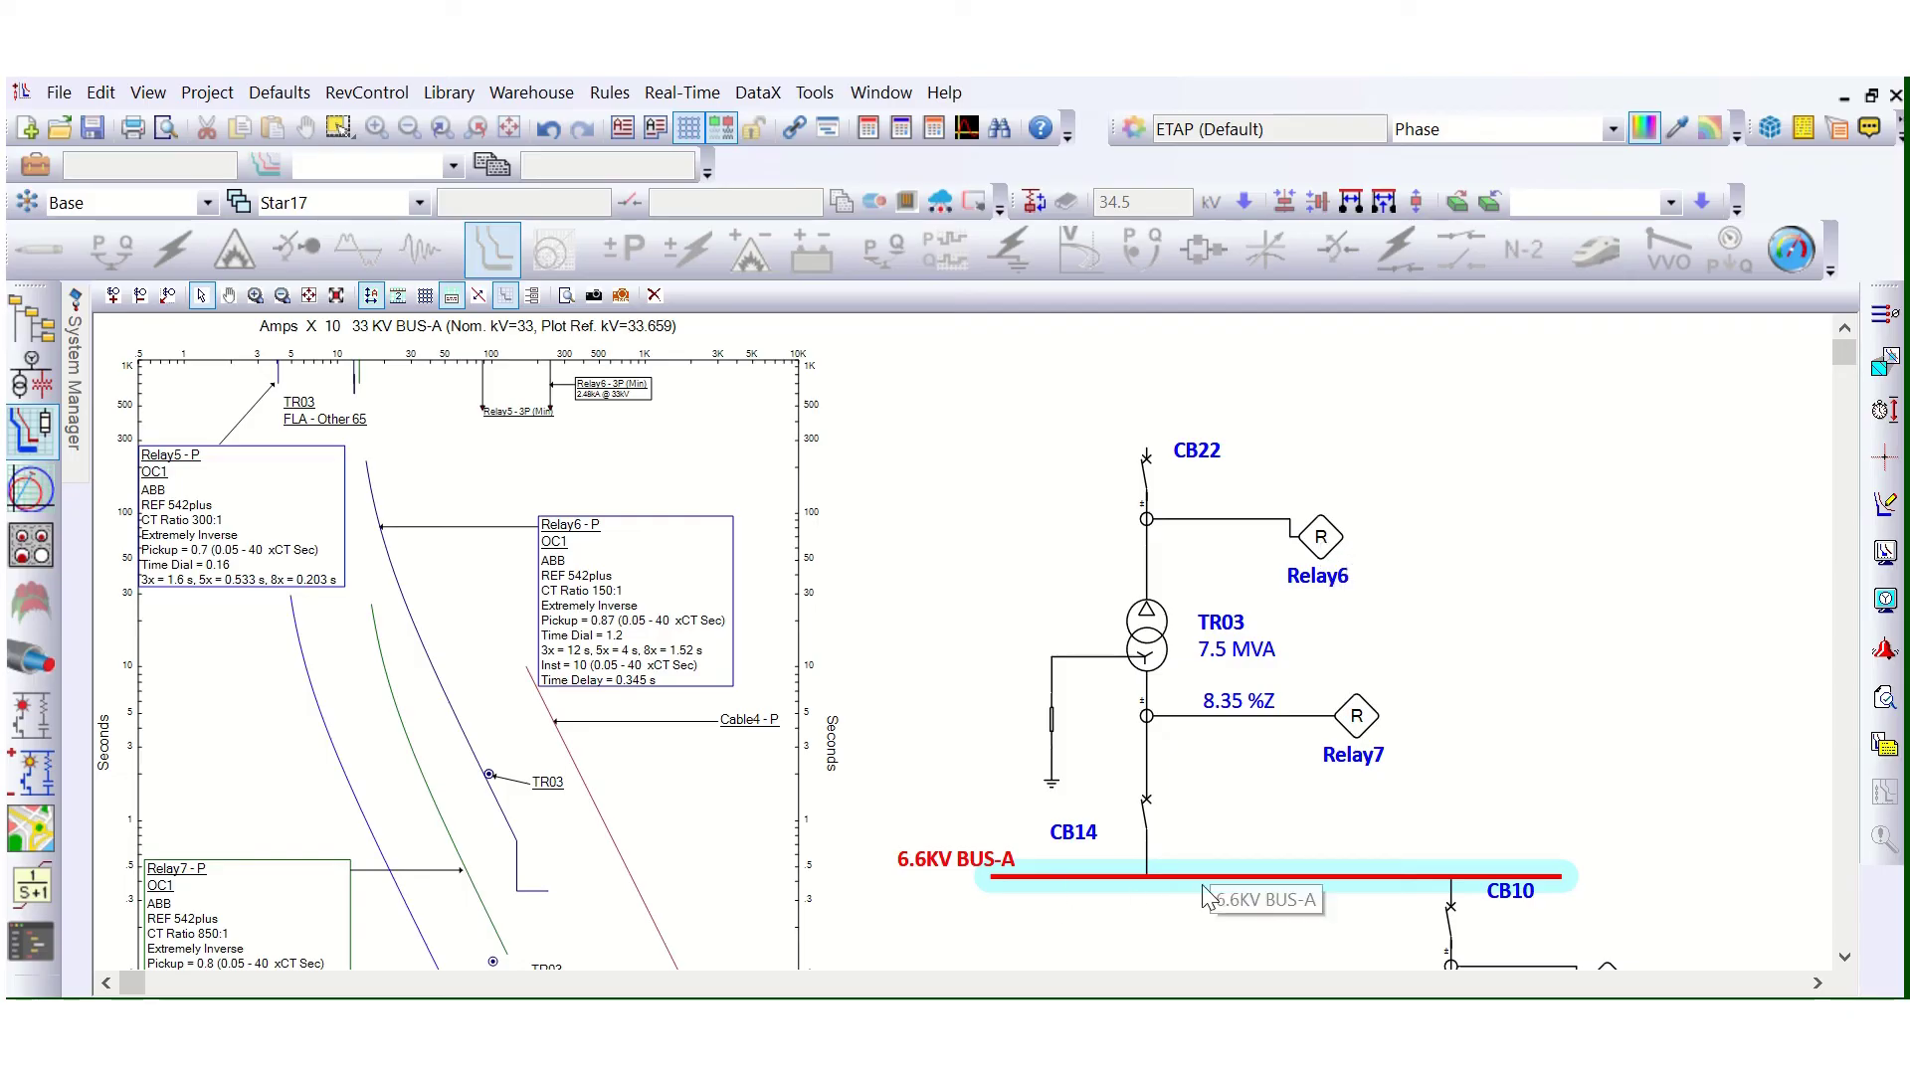
click(1323, 542)
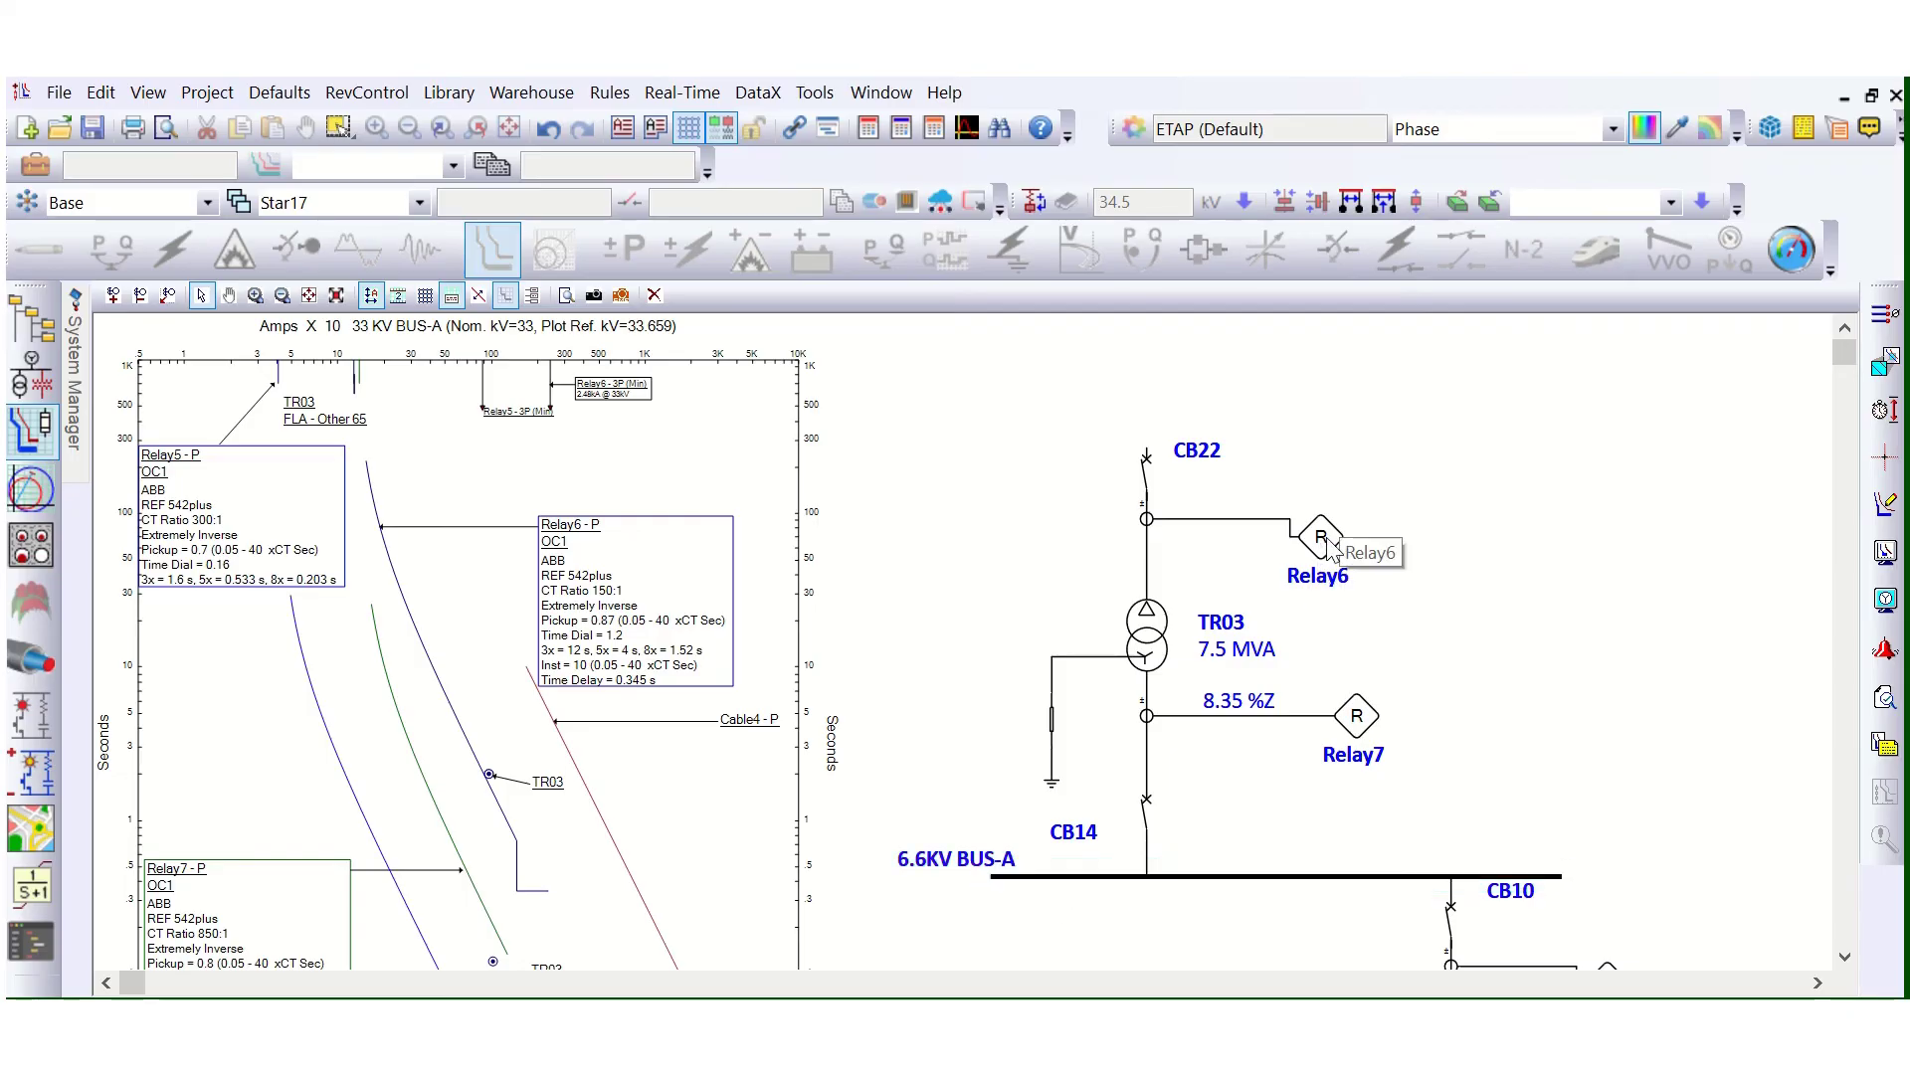
click(1145, 810)
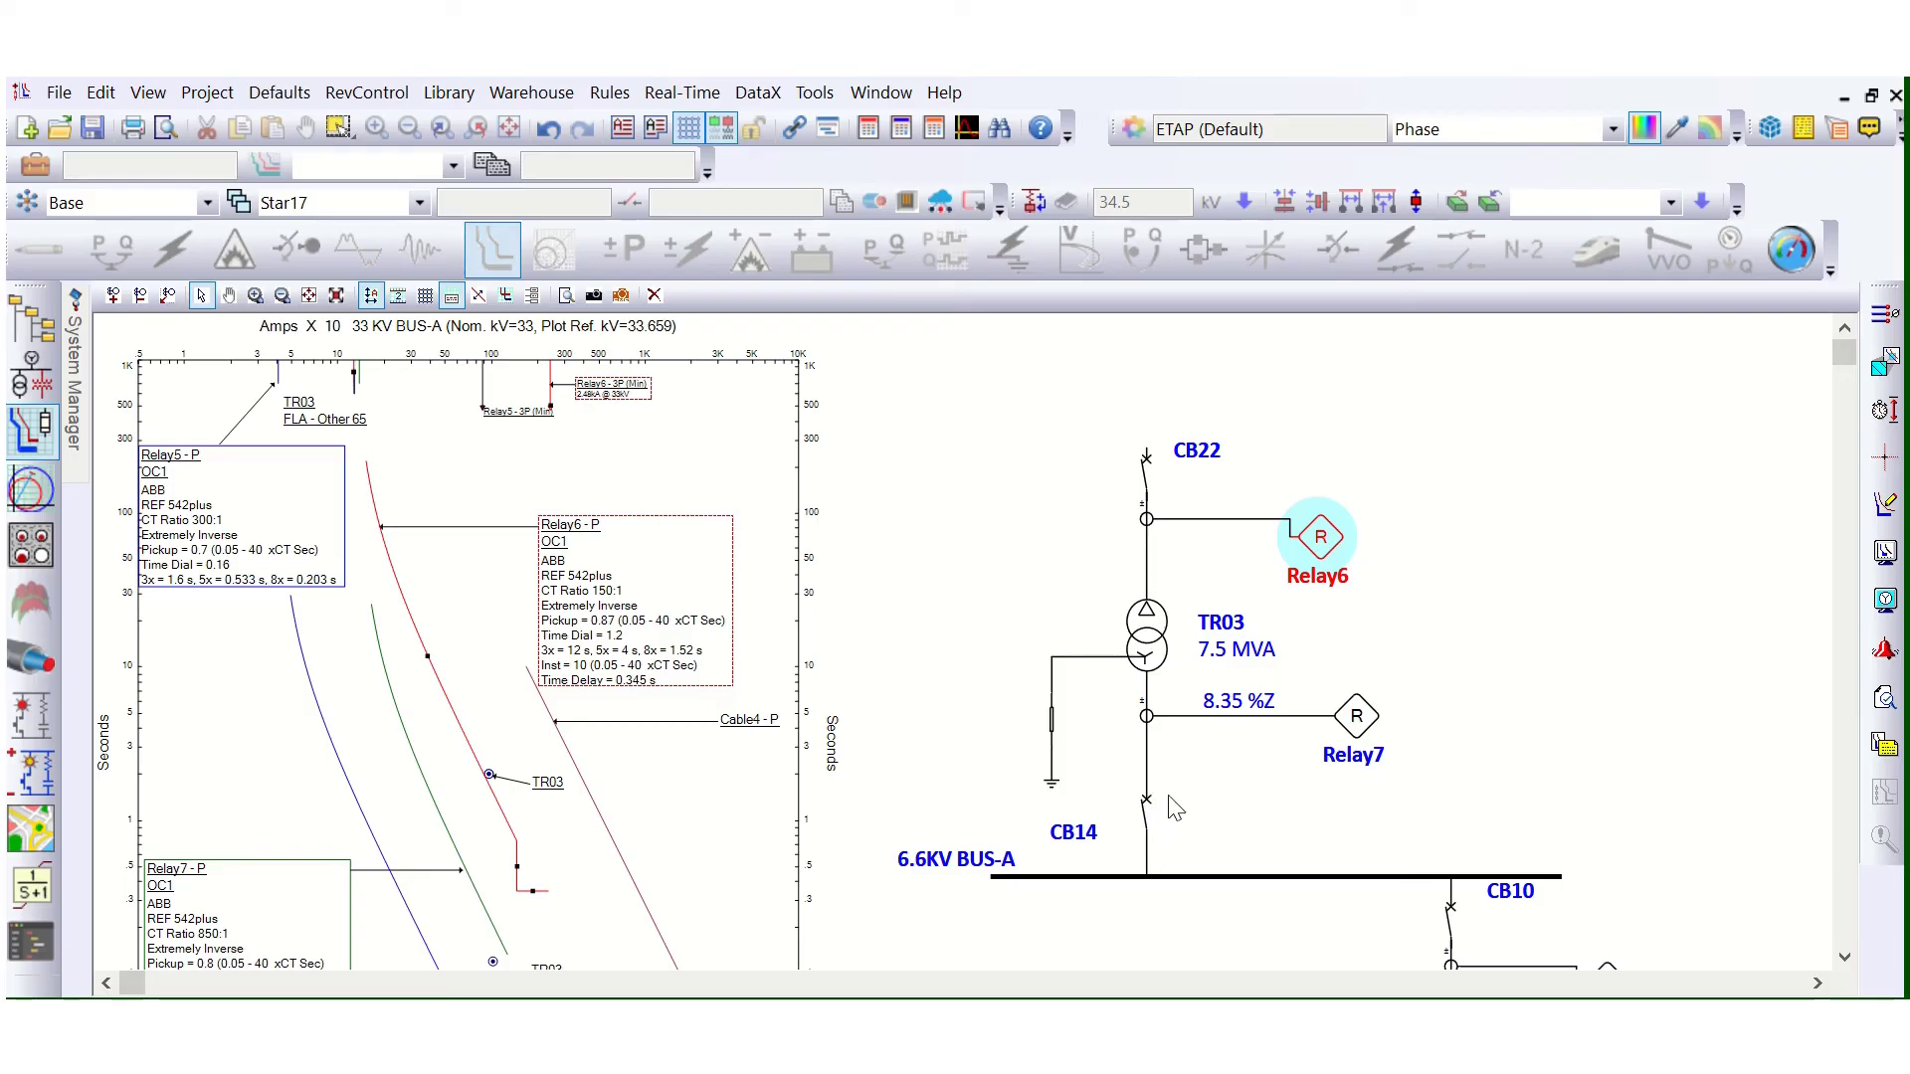
Step: Open Relay6's TCC kA settings and compare with the calculated 2.99 kA clipping value
double_click(1323, 540)
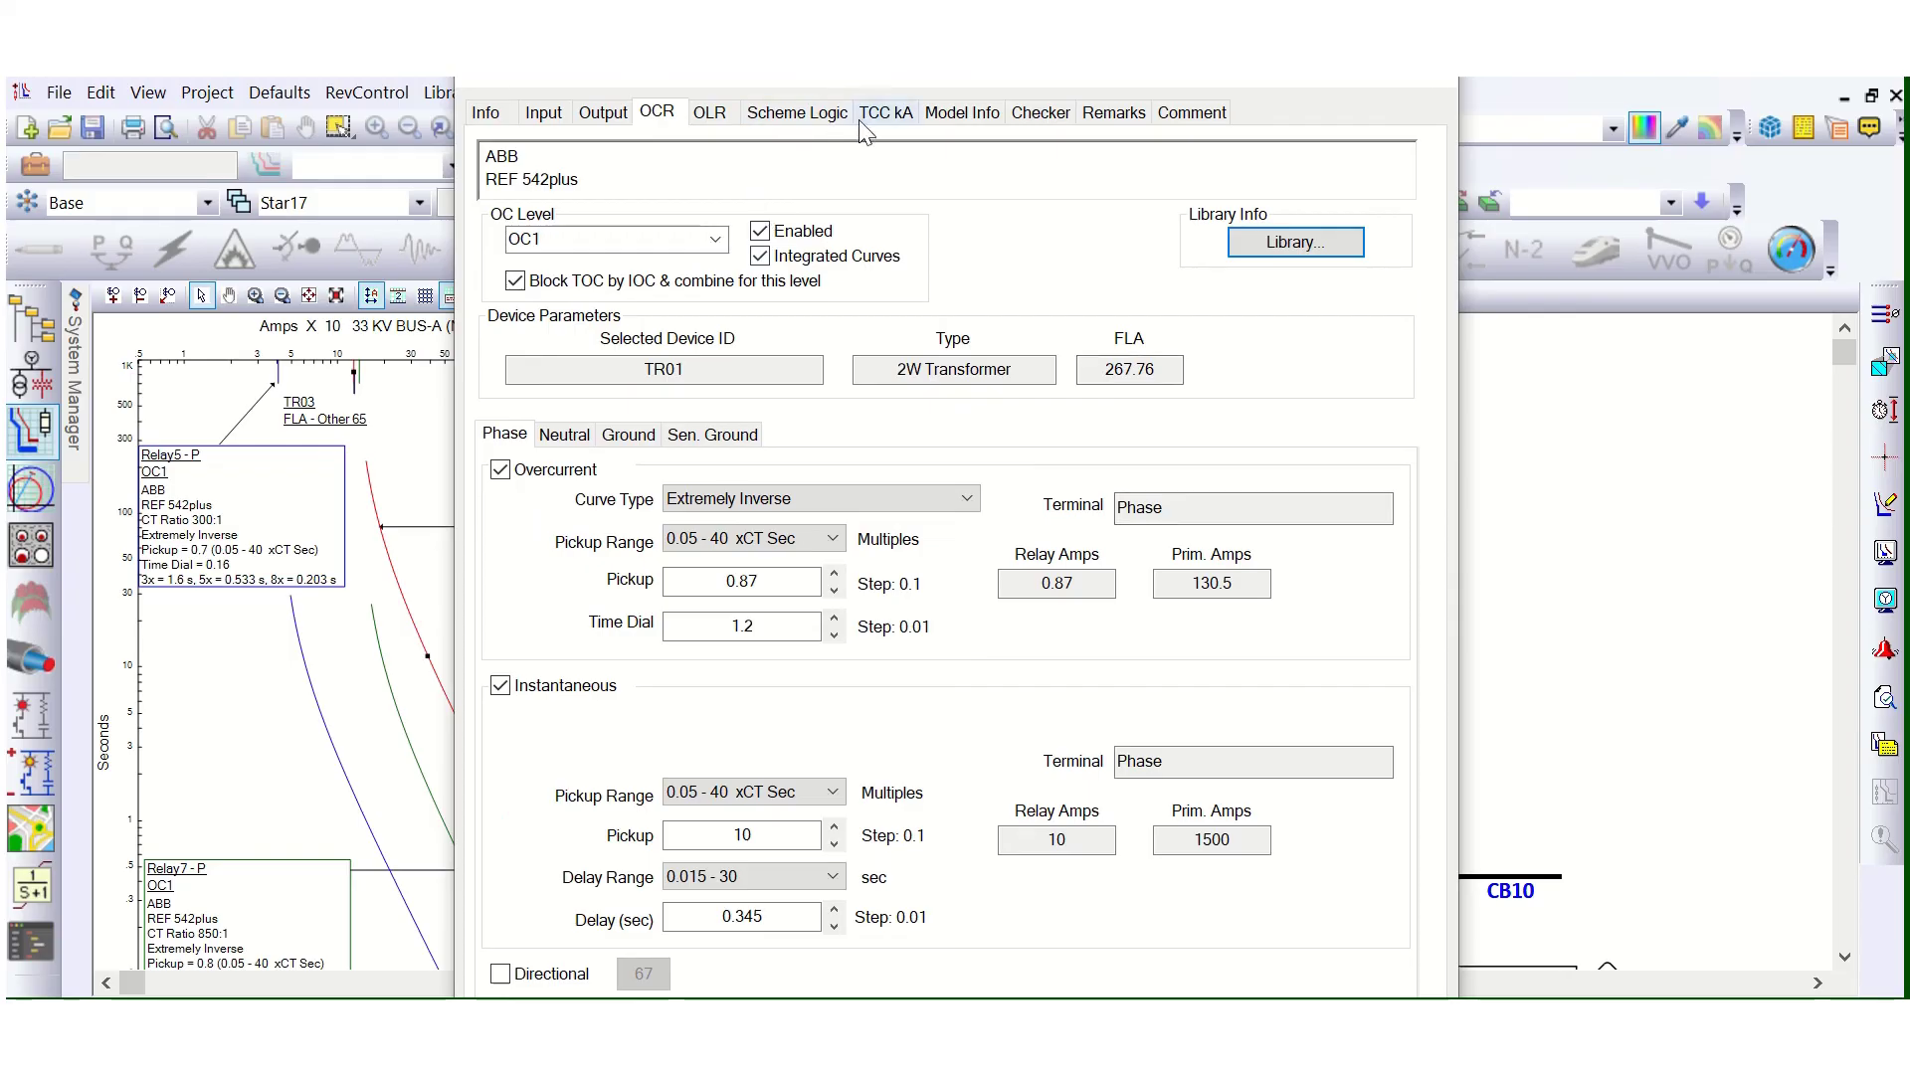
click(890, 113)
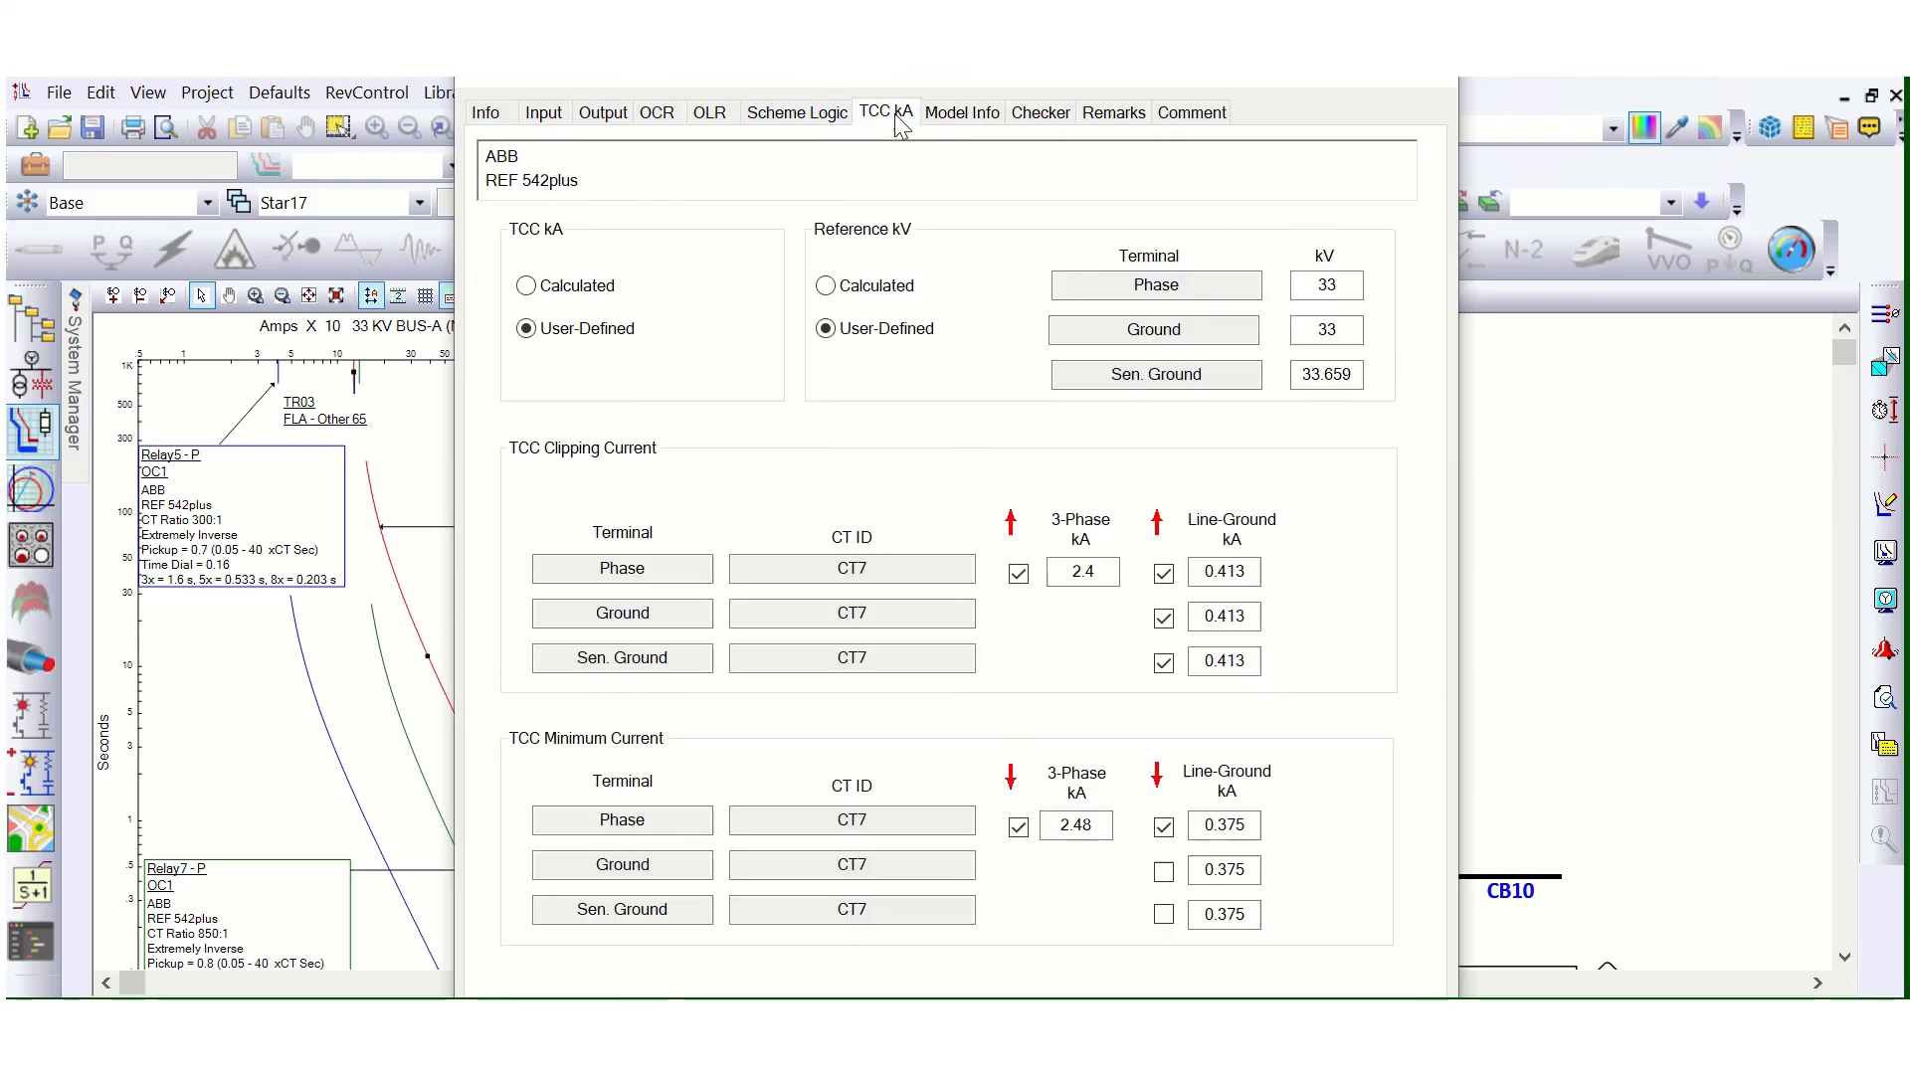
double_click(1080, 571)
click(537, 289)
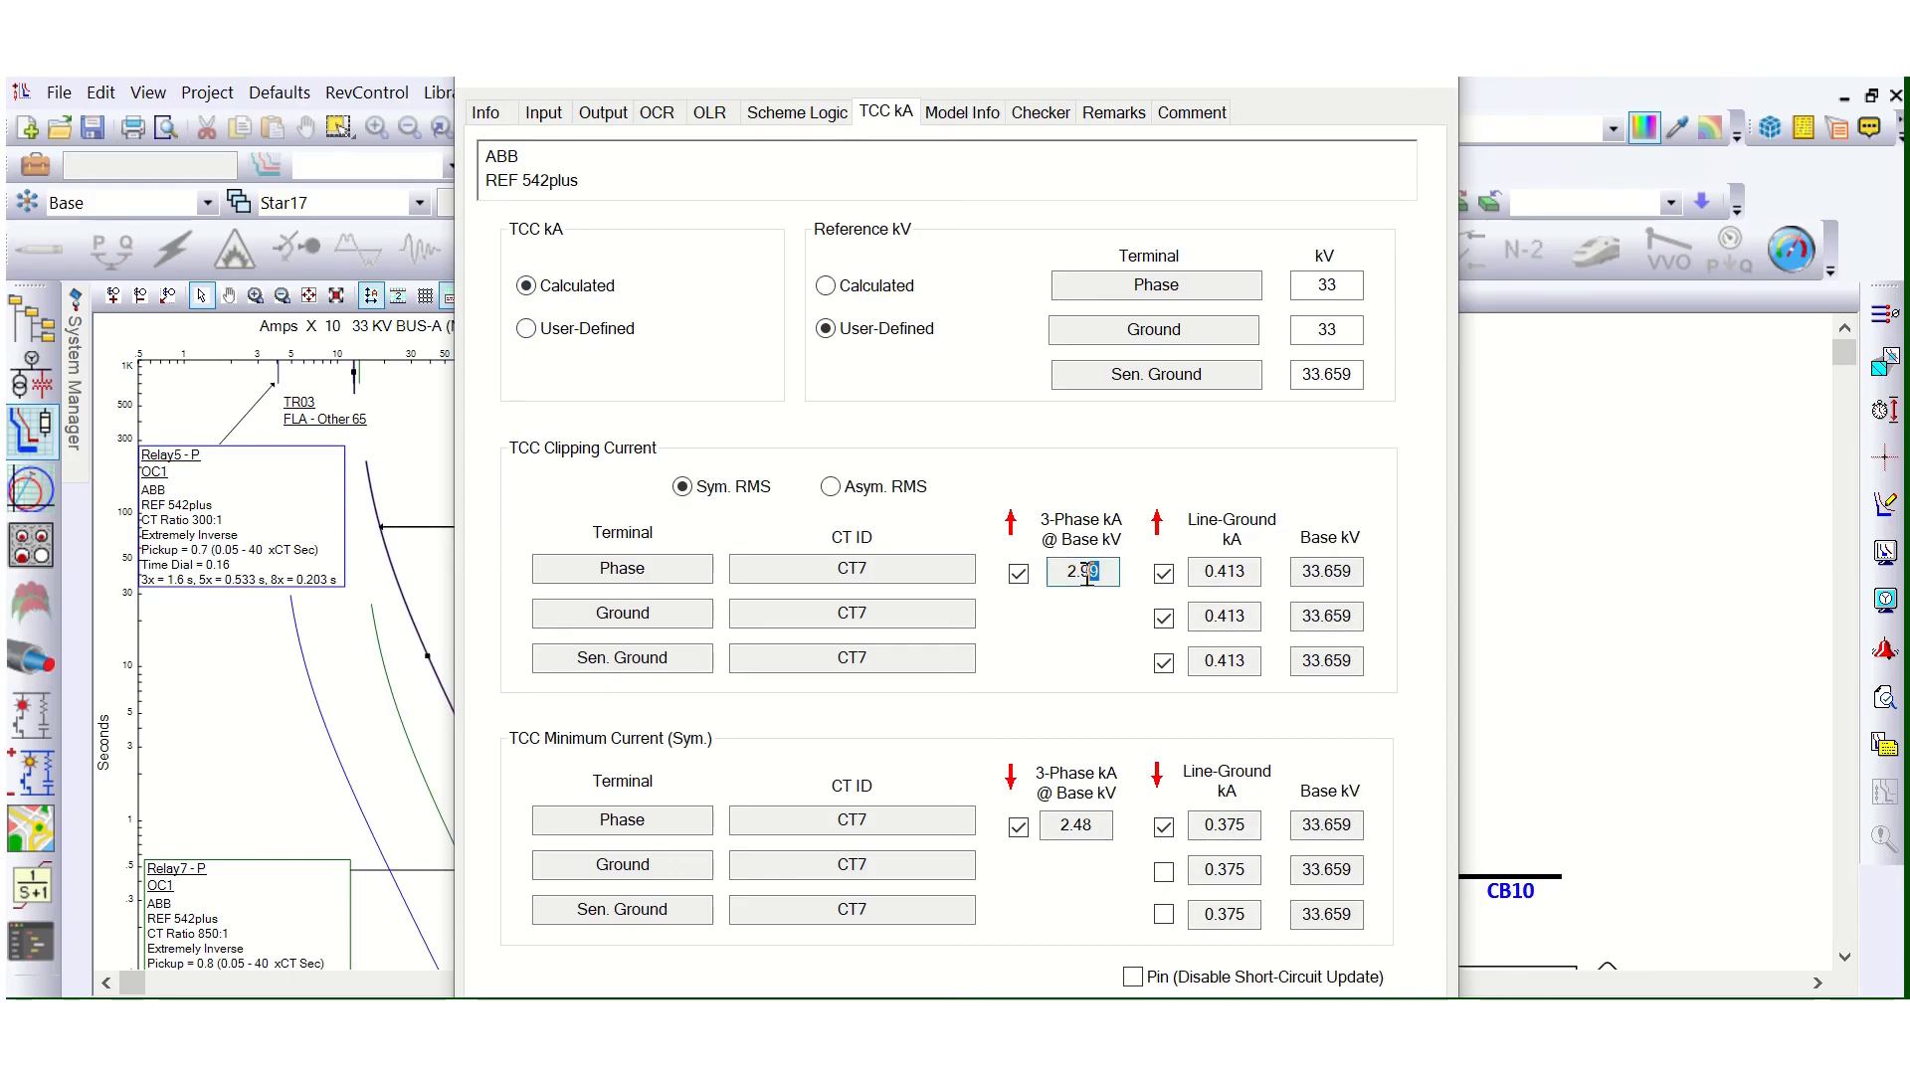
drag(1098, 575, 1052, 584)
click(1110, 581)
drag(1110, 574, 1080, 577)
Step: Restore User-Defined TCC kA, change 3-phase clipping from 2.4 to 2 kA, and apply
click(528, 331)
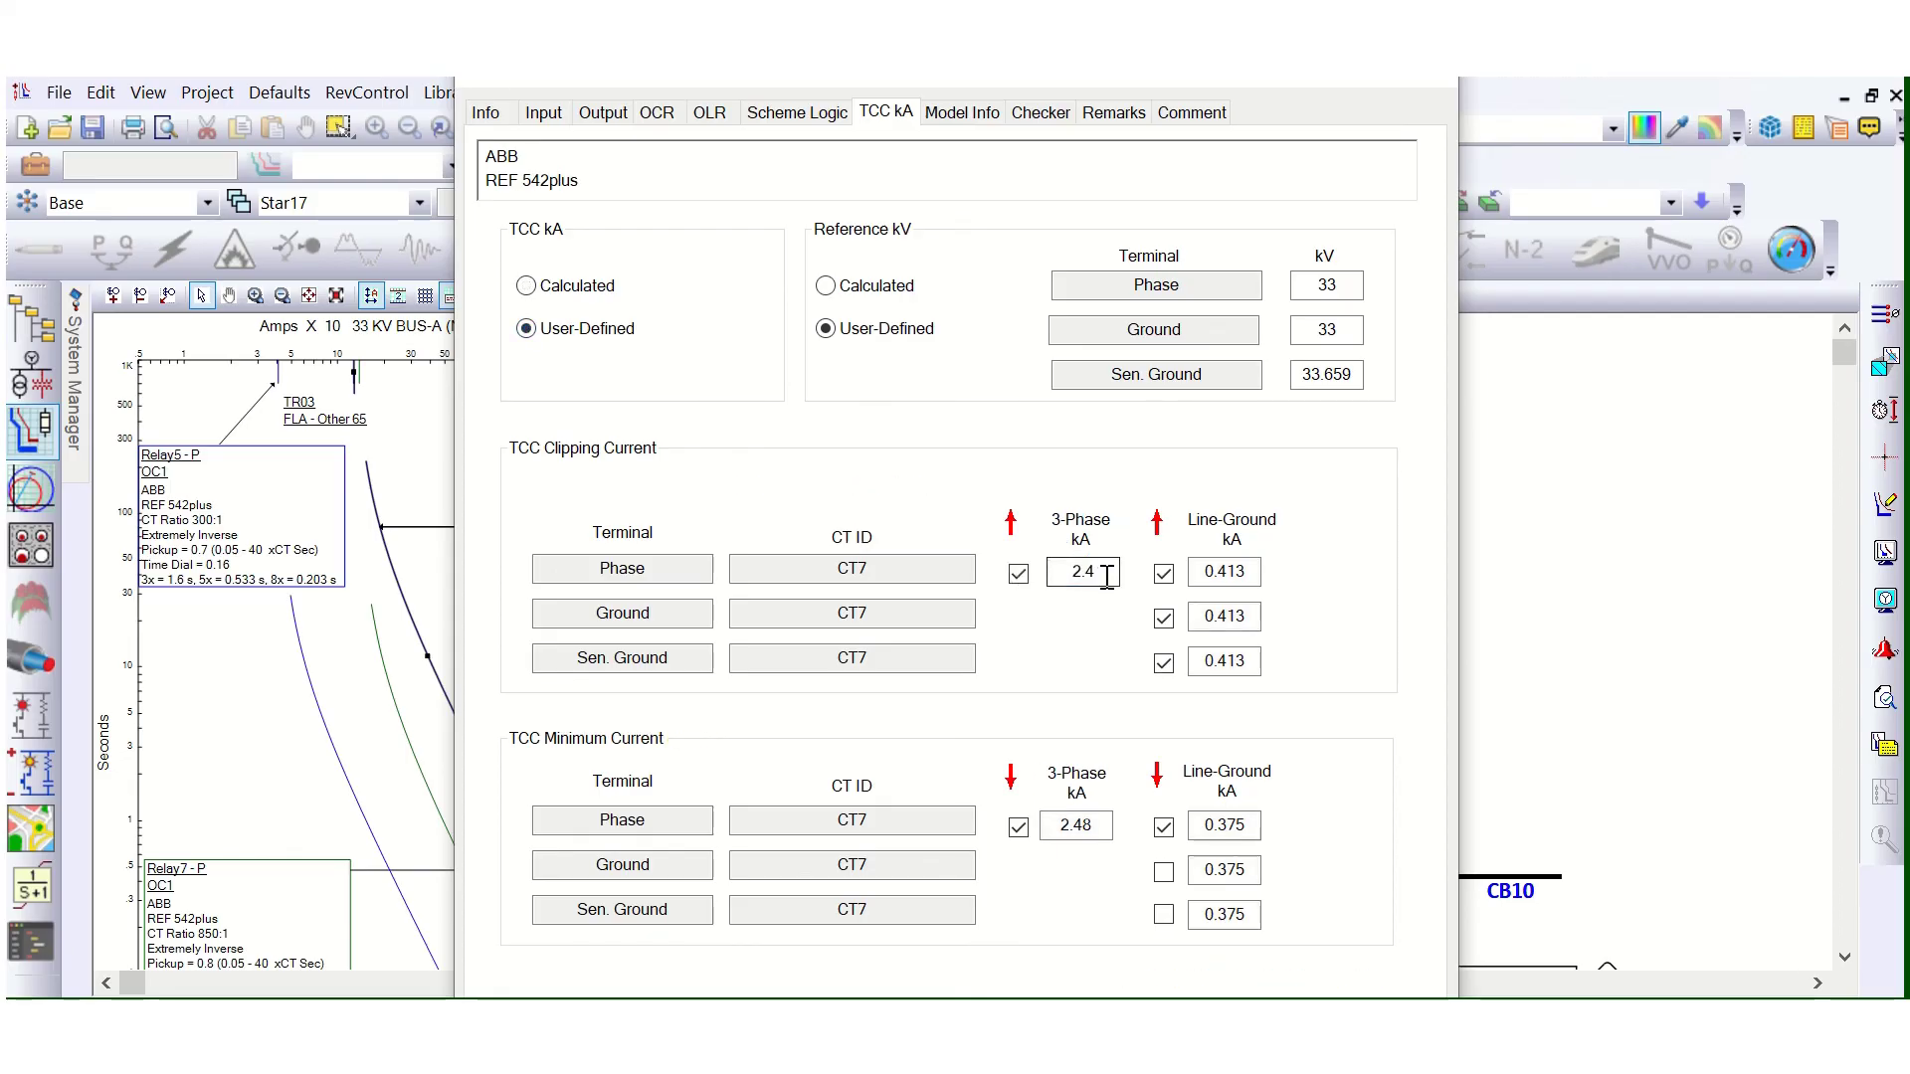
drag(1100, 571, 1053, 571)
text(2)
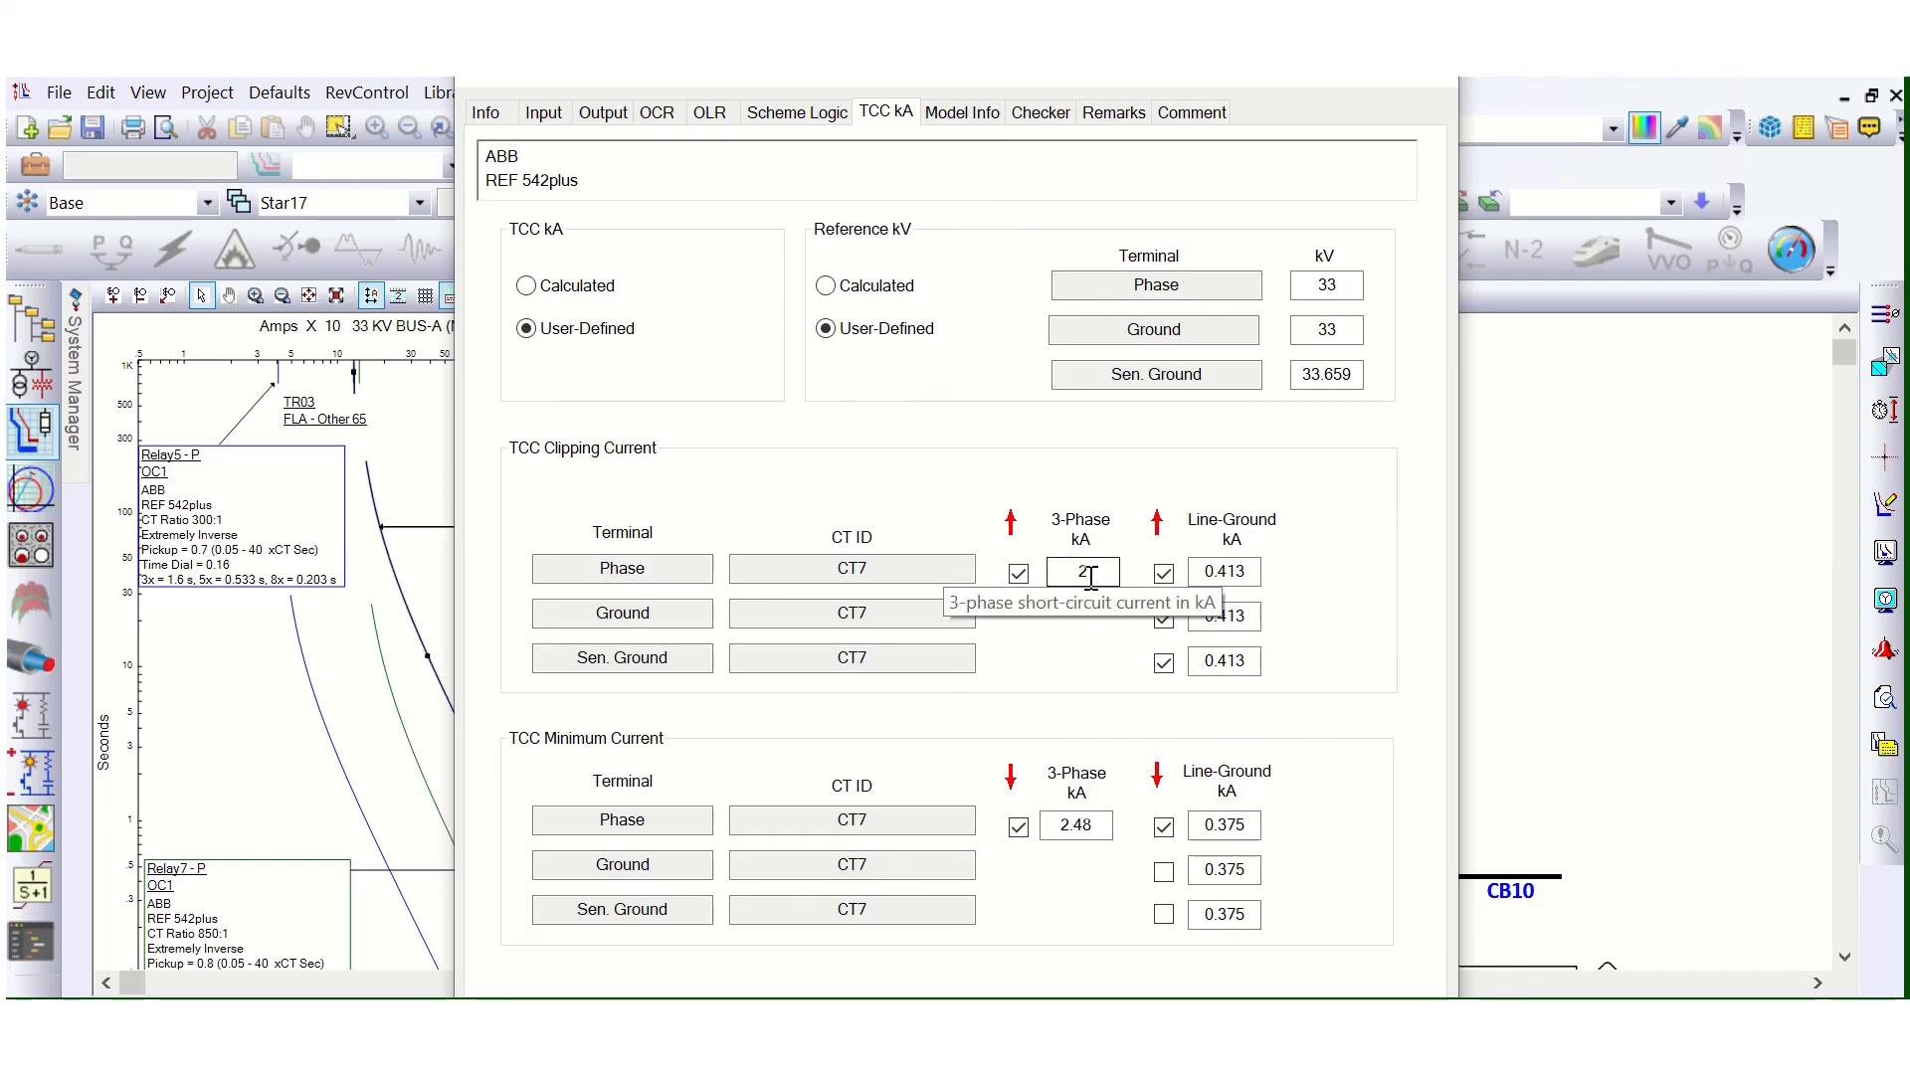
drag(857, 80, 1238, 79)
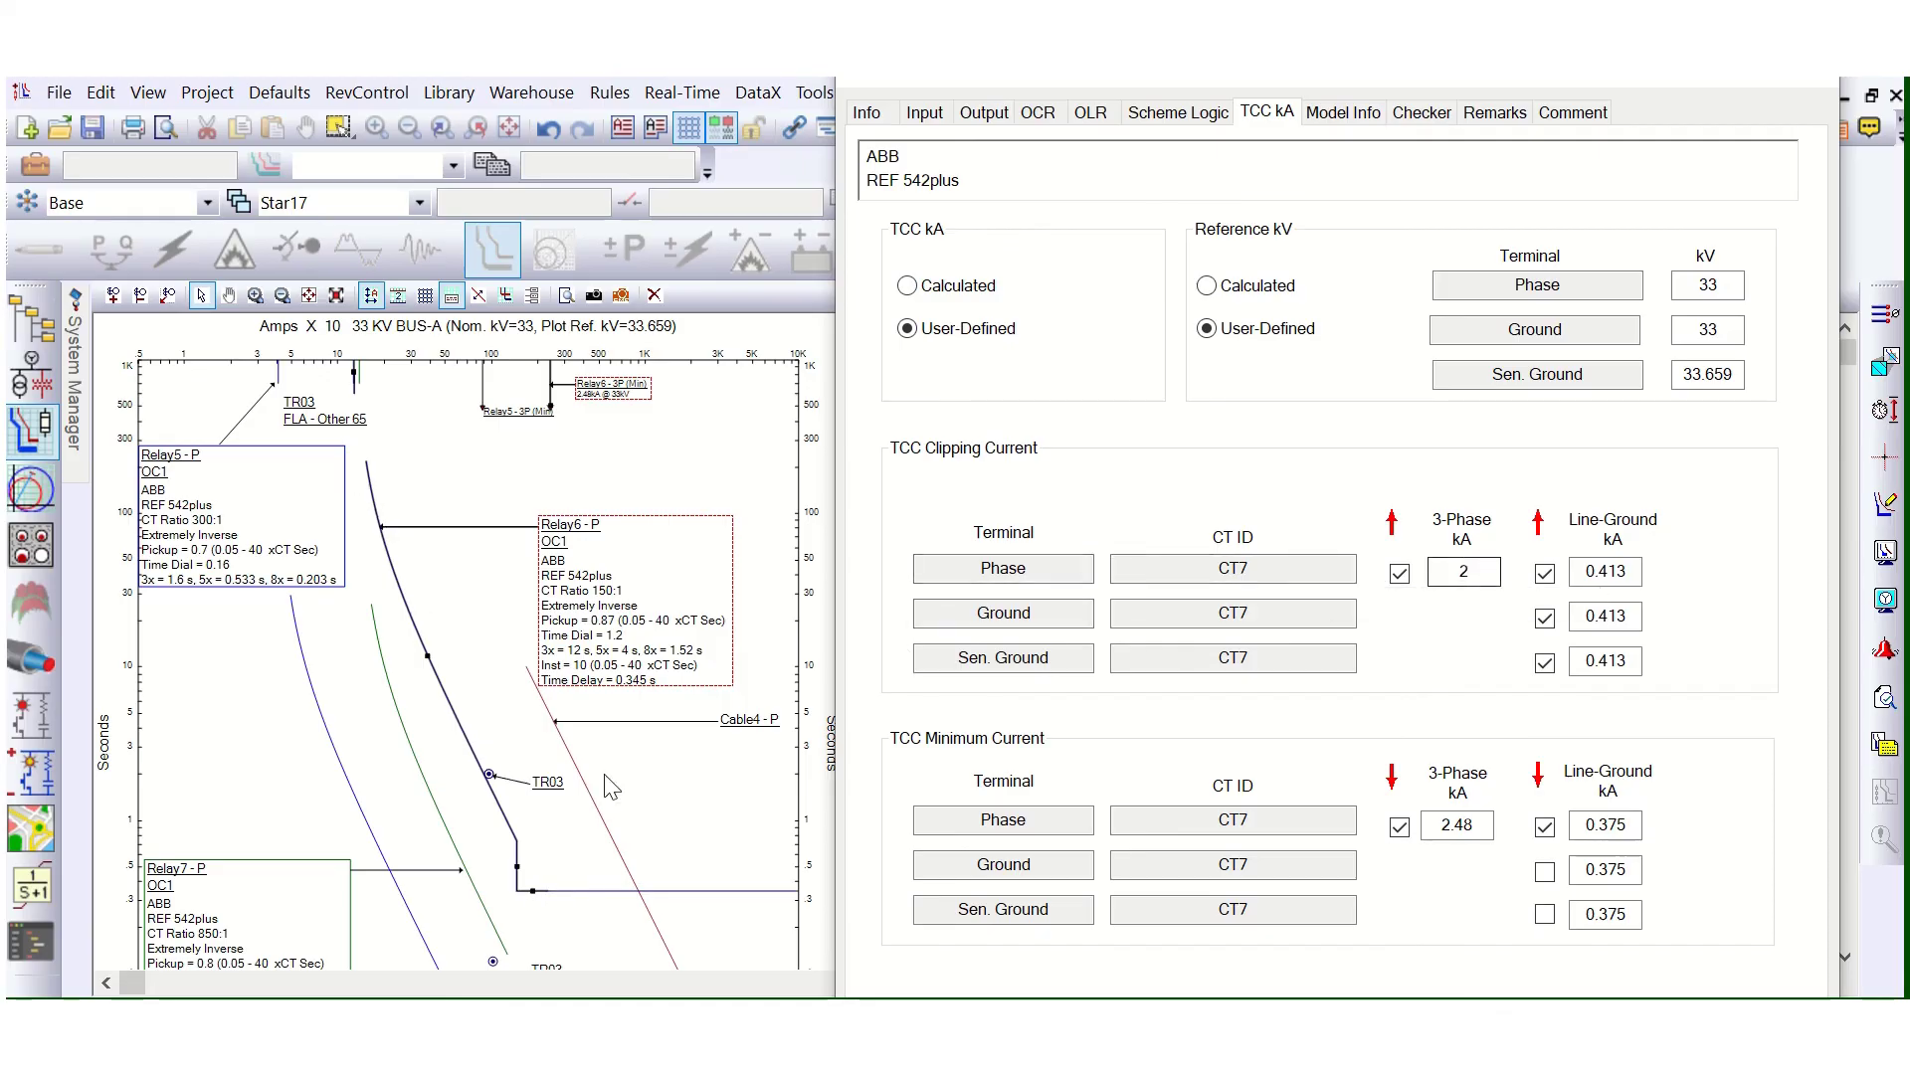
key(Return)
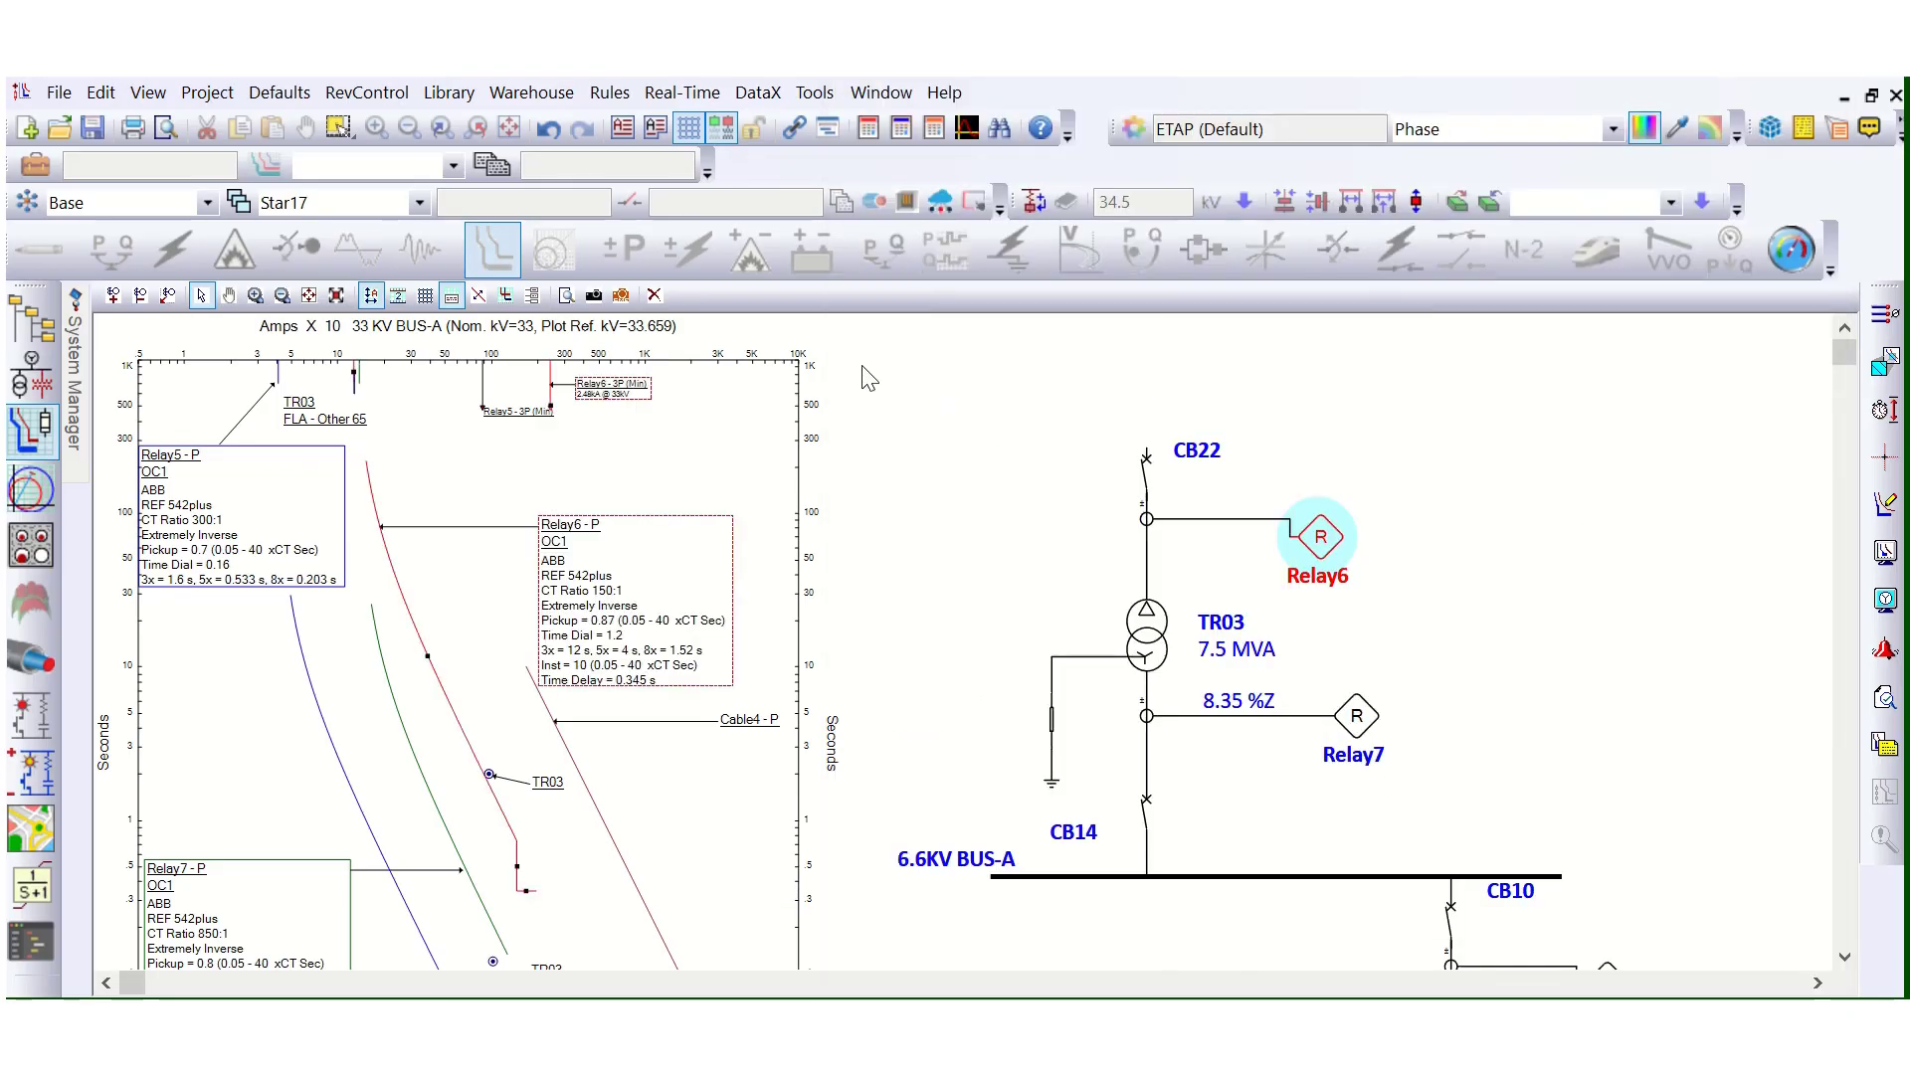
drag(875, 364, 1483, 746)
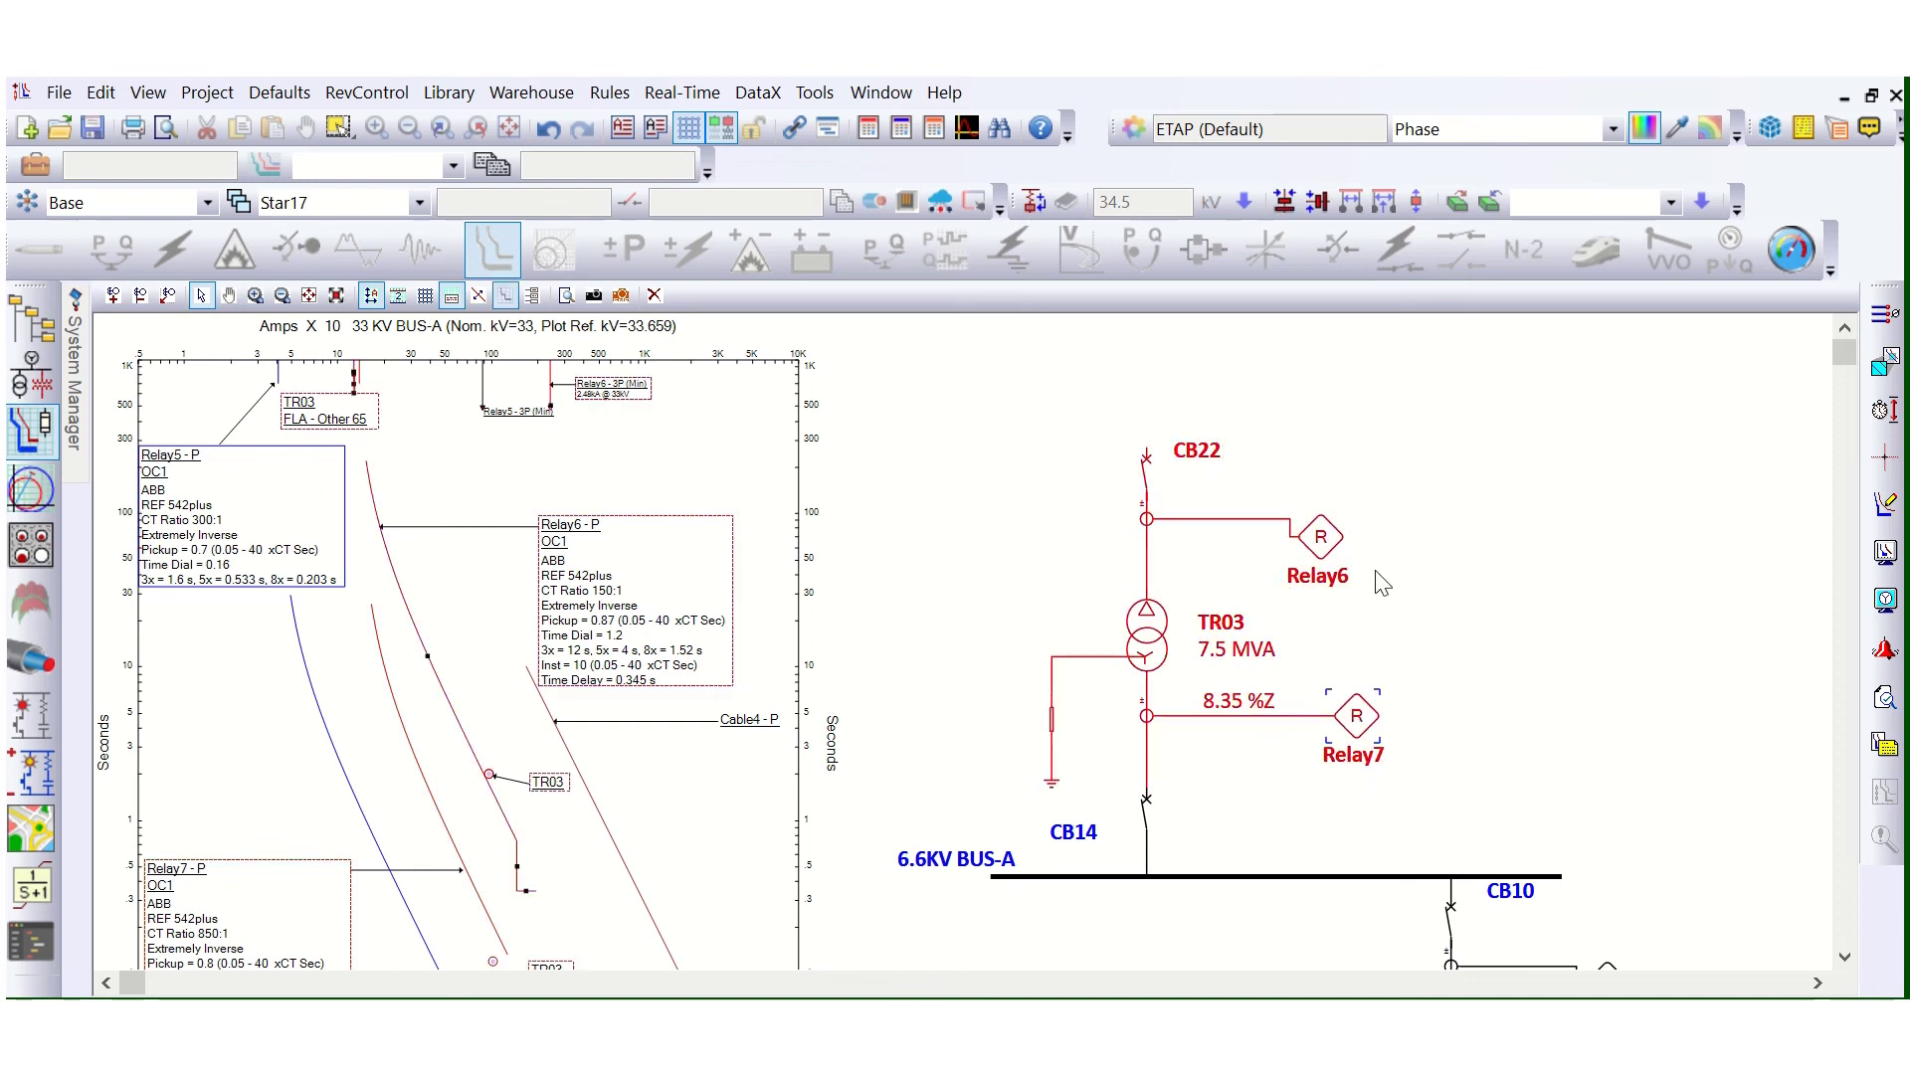
click(1385, 525)
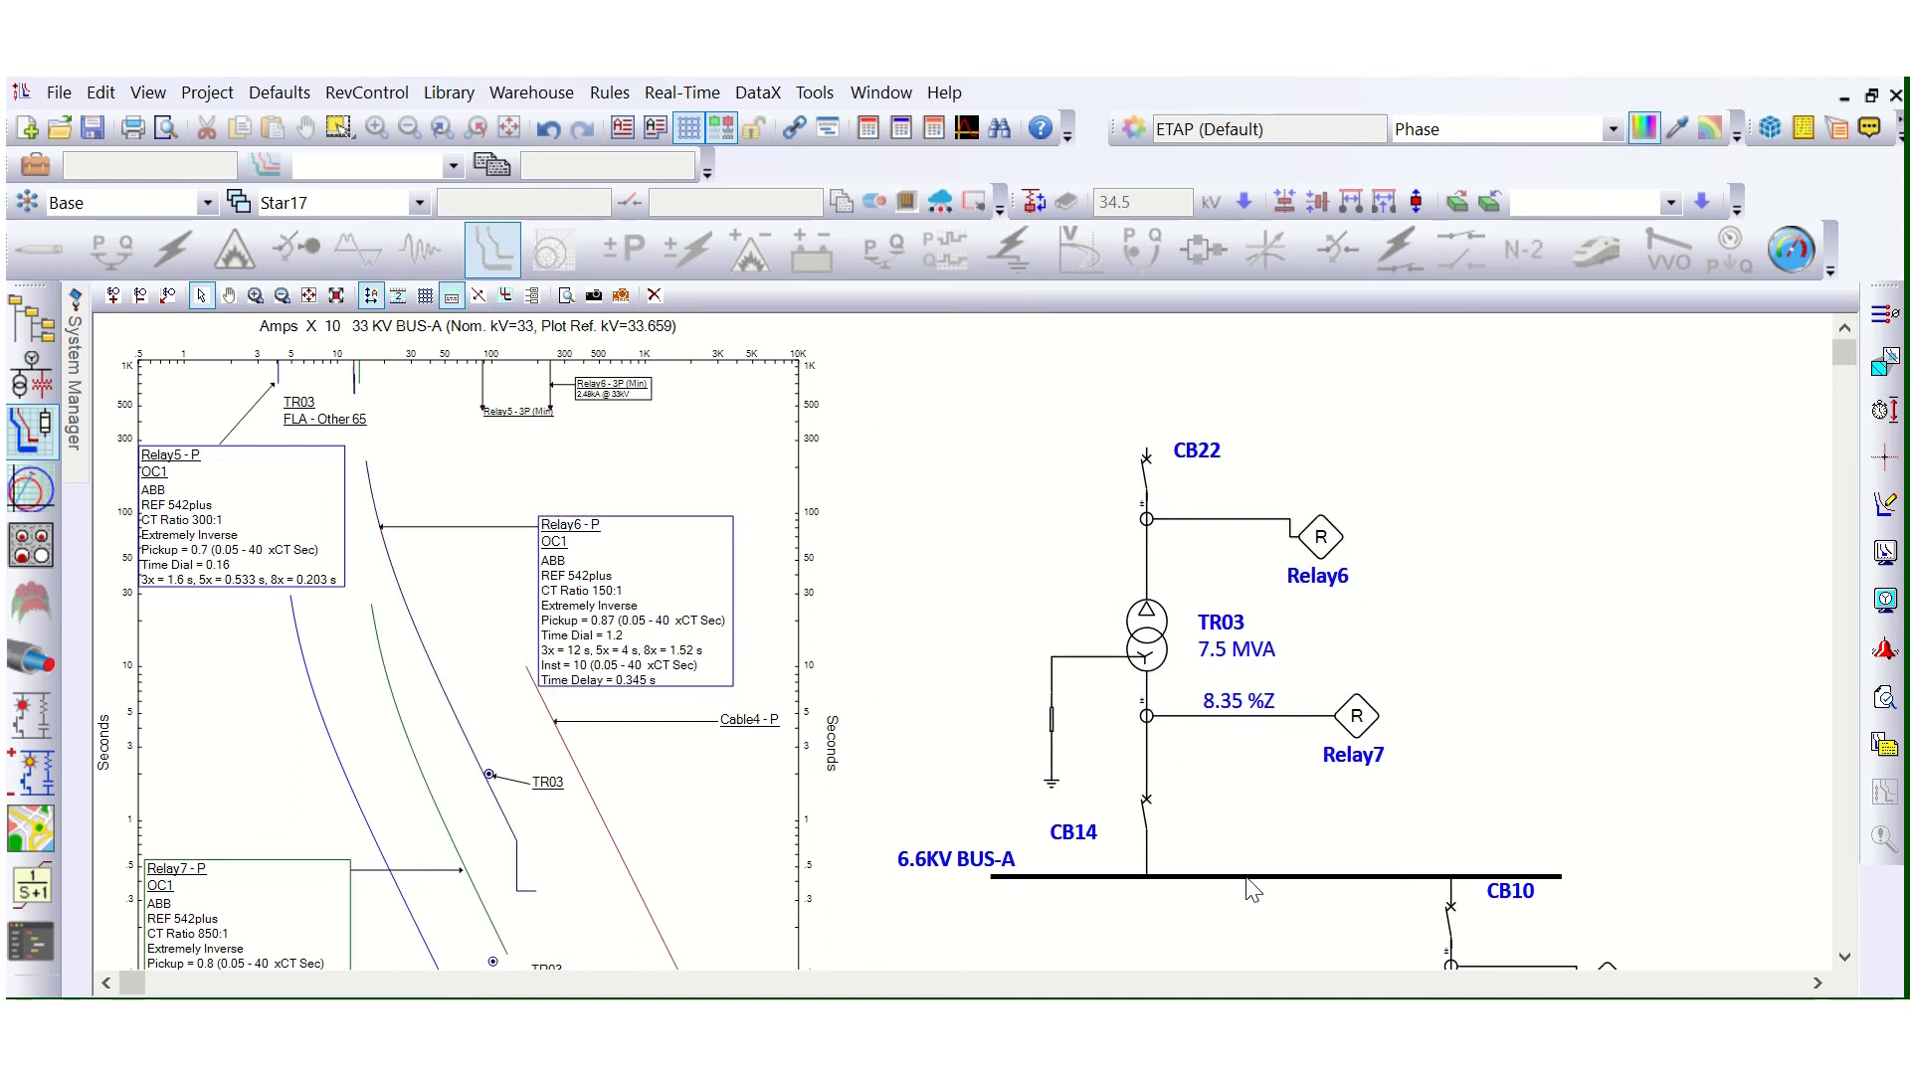
click(1278, 877)
click(1329, 546)
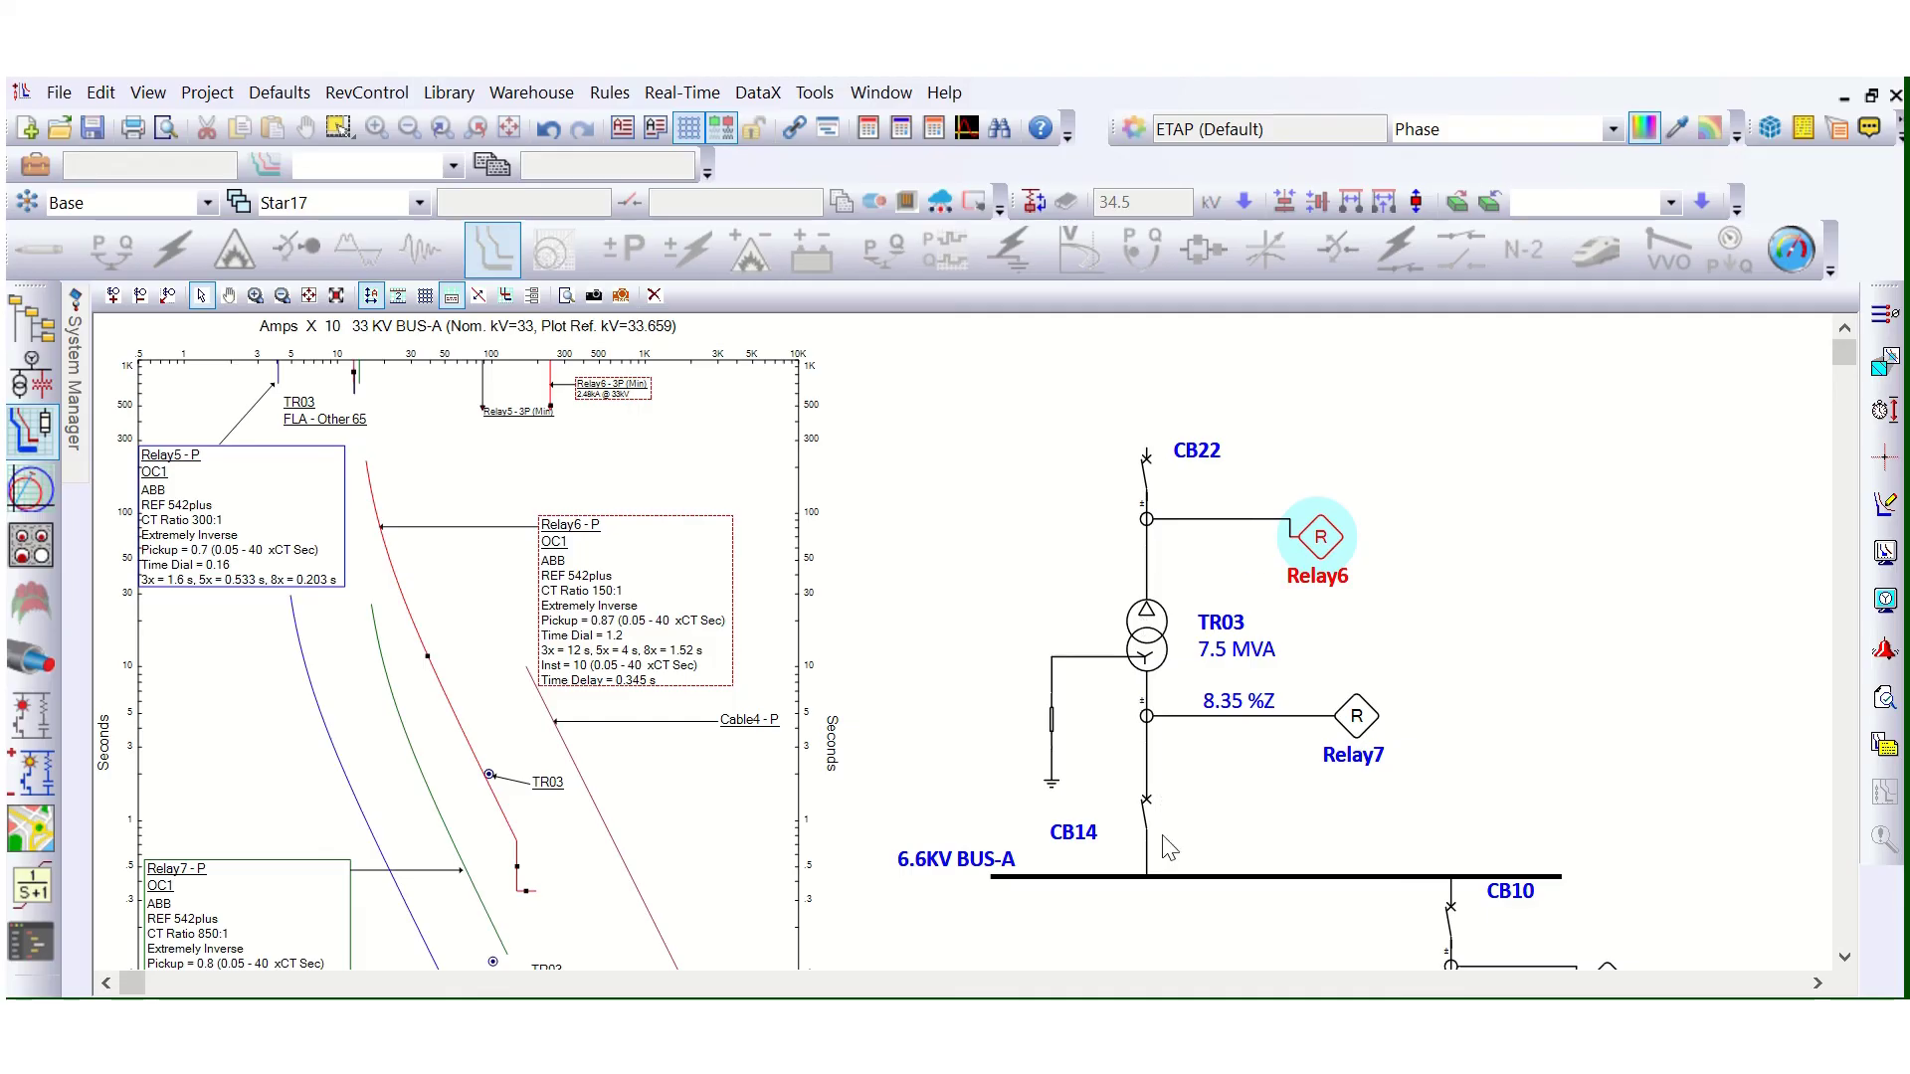
click(1205, 881)
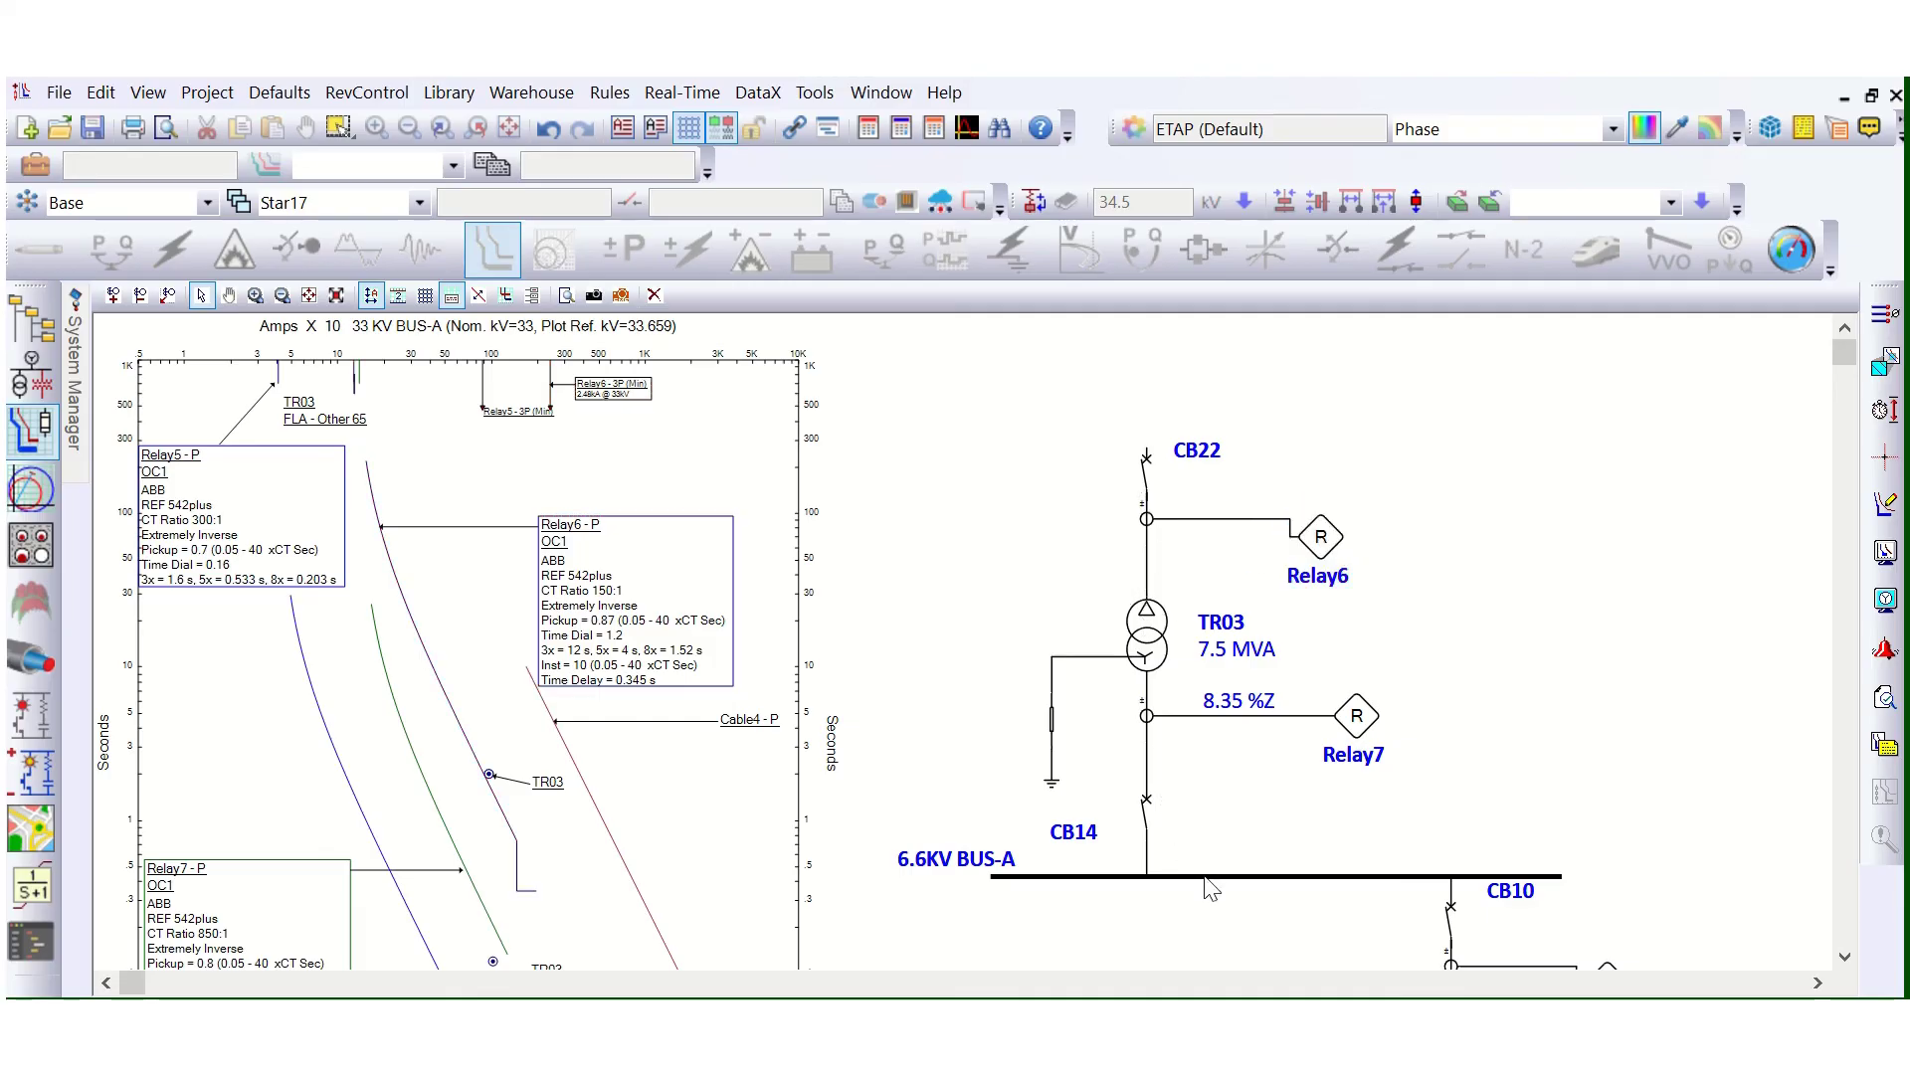
click(1209, 888)
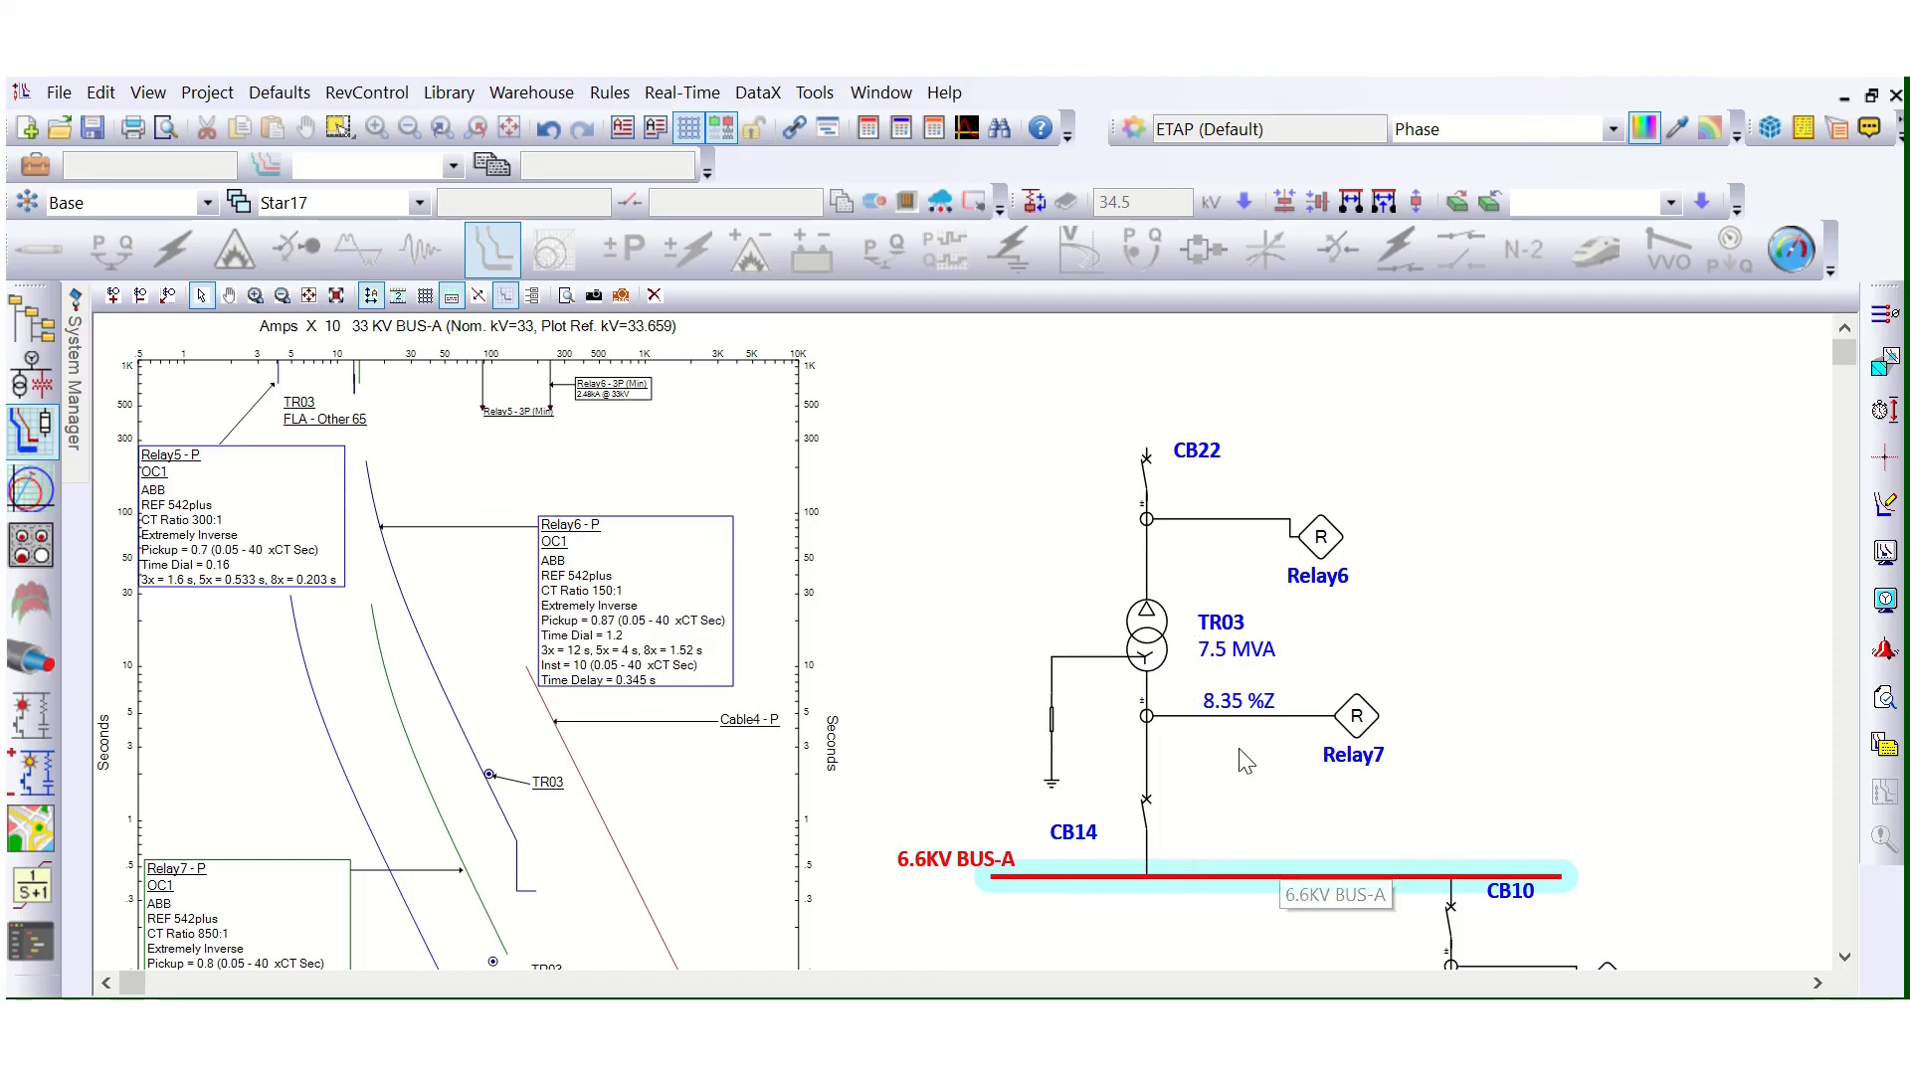
click(1150, 557)
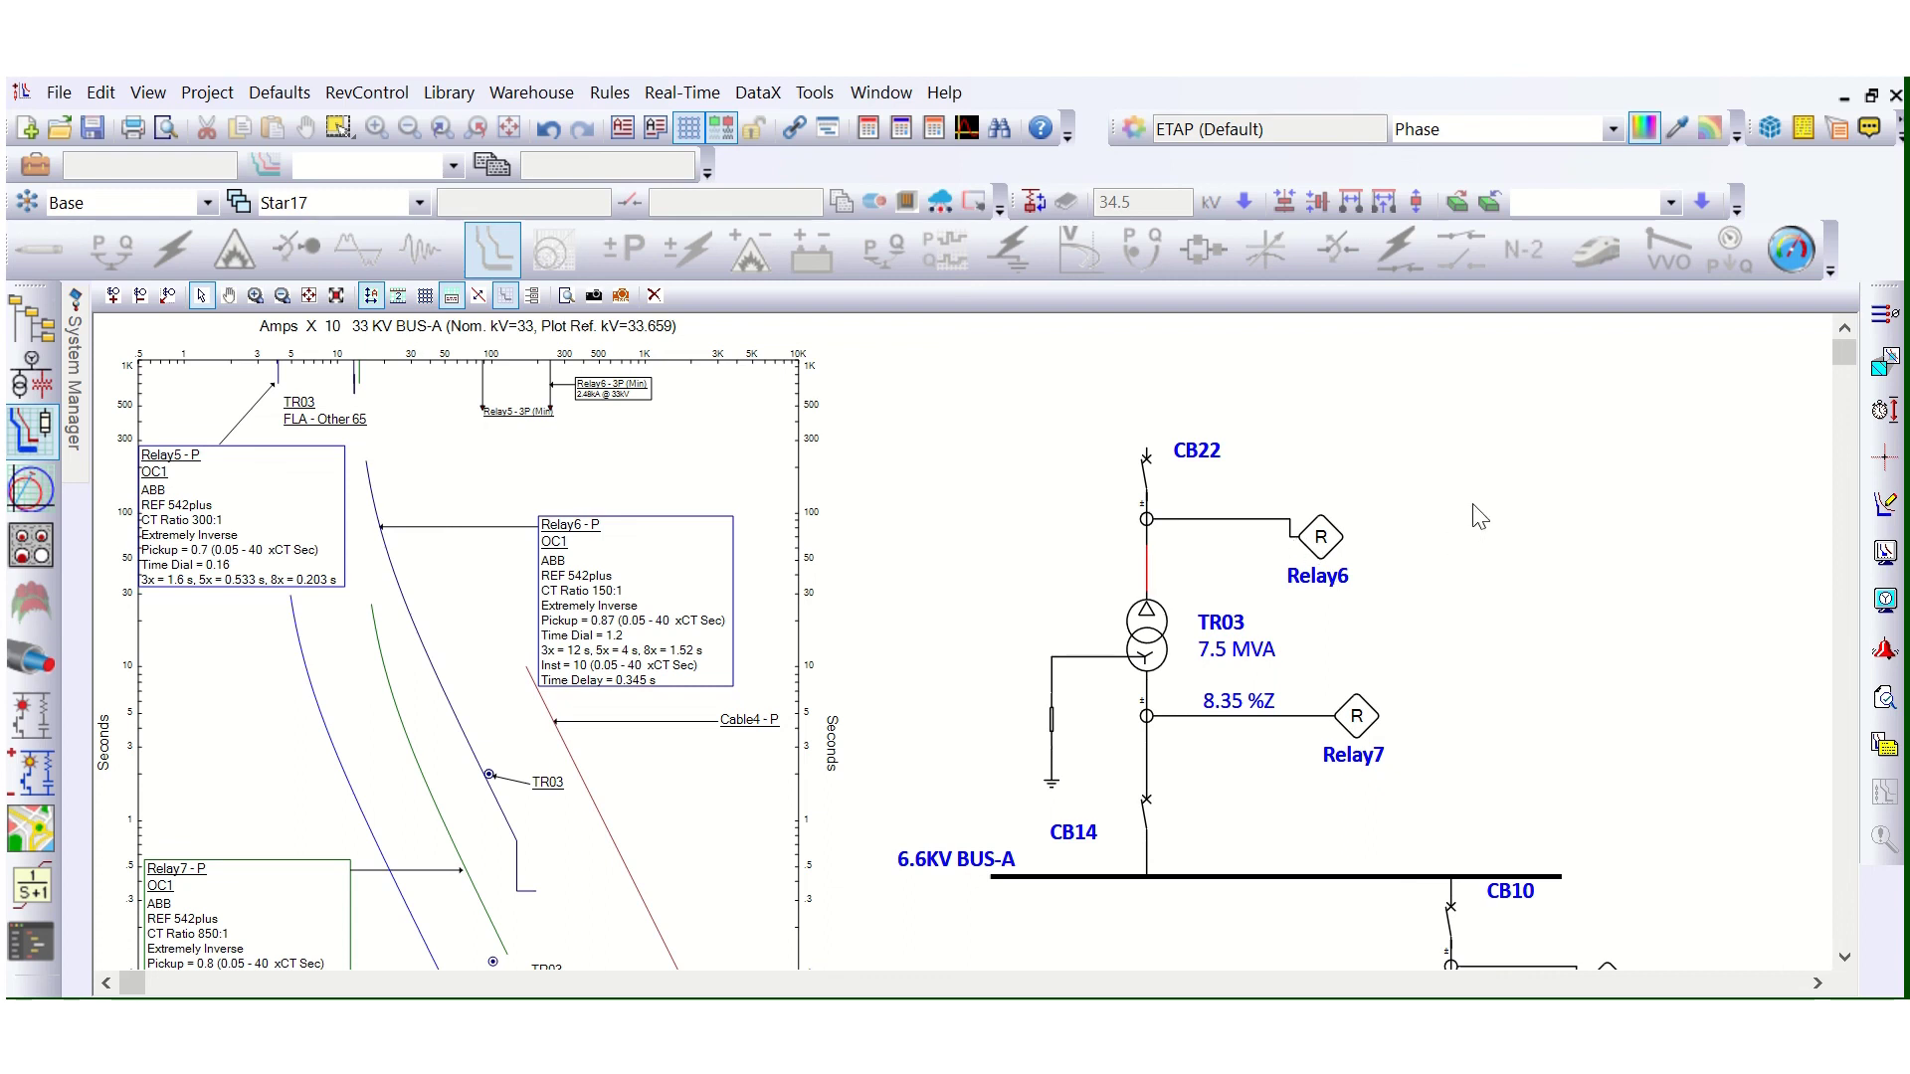
click(1326, 542)
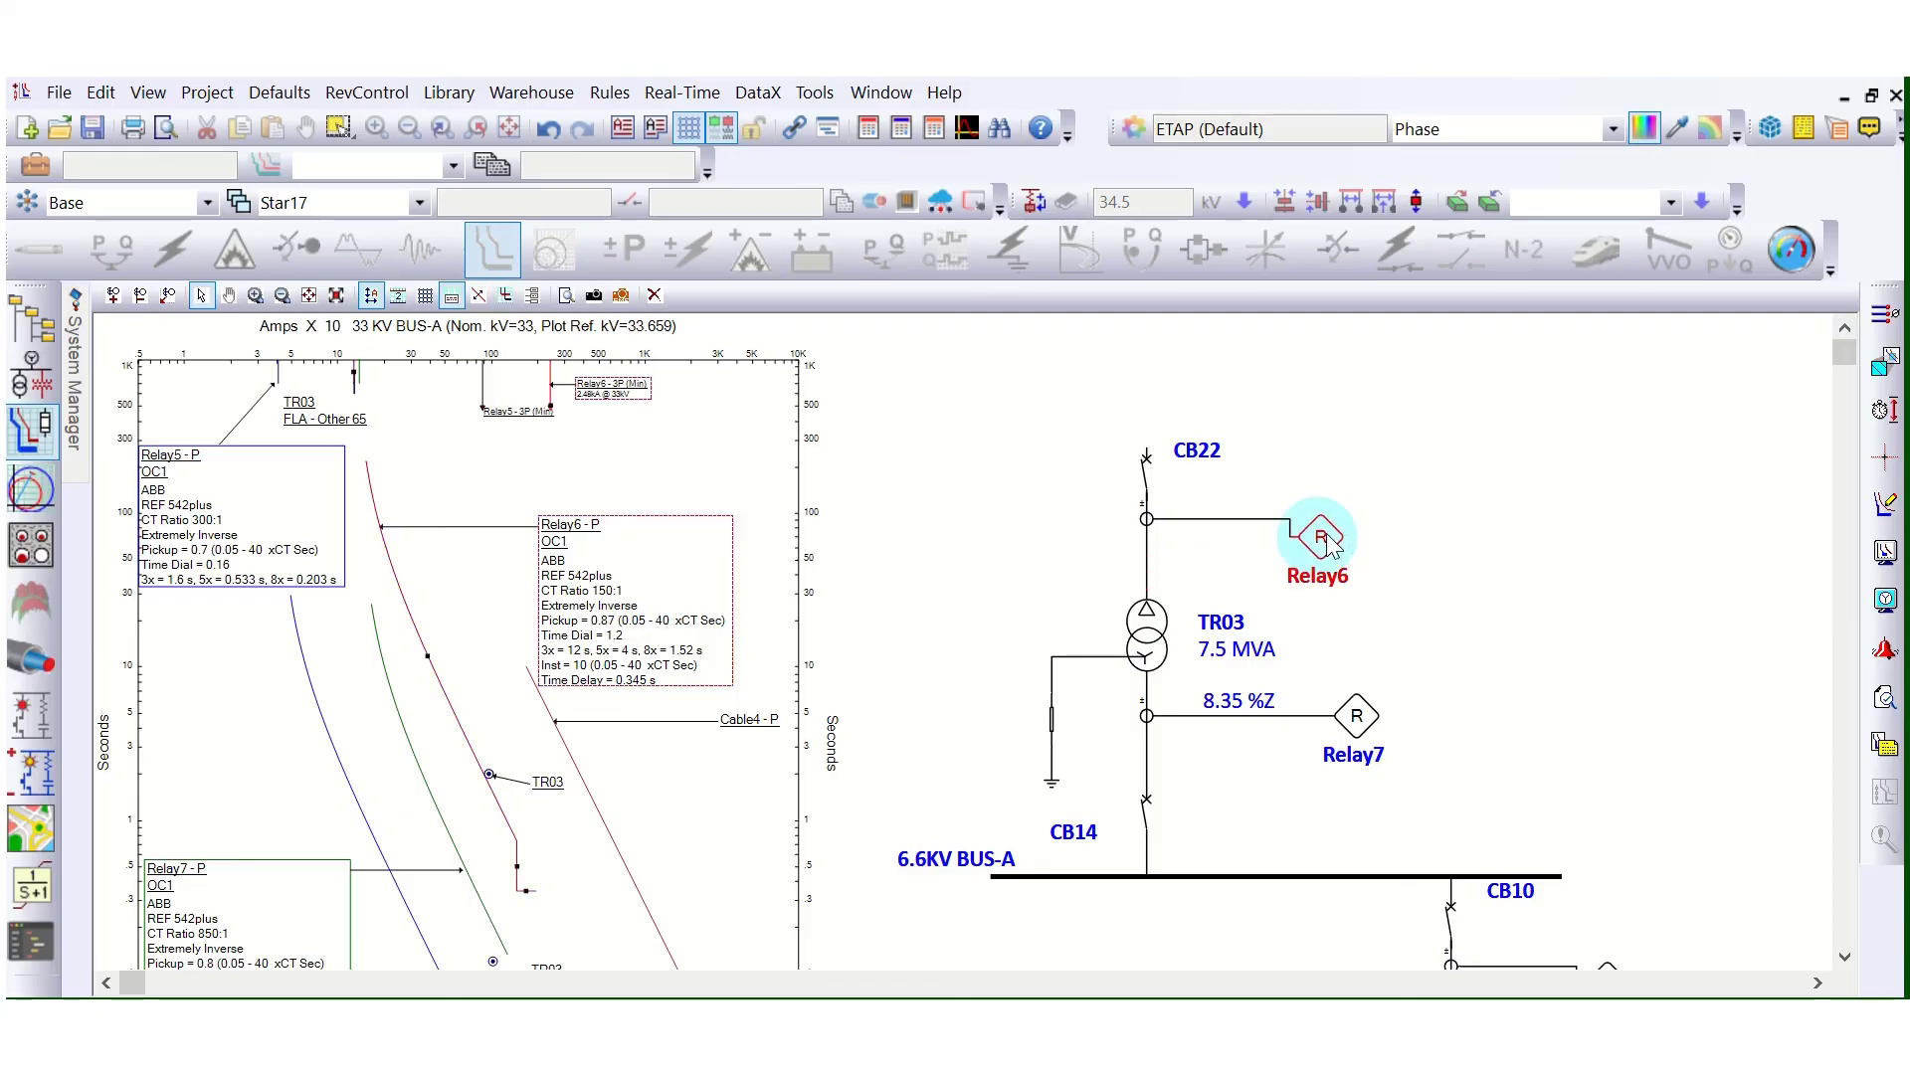
Step: Open Relay6's TCC kA settings and confirm the 2 kA 3-phase clipping value
double_click(1326, 542)
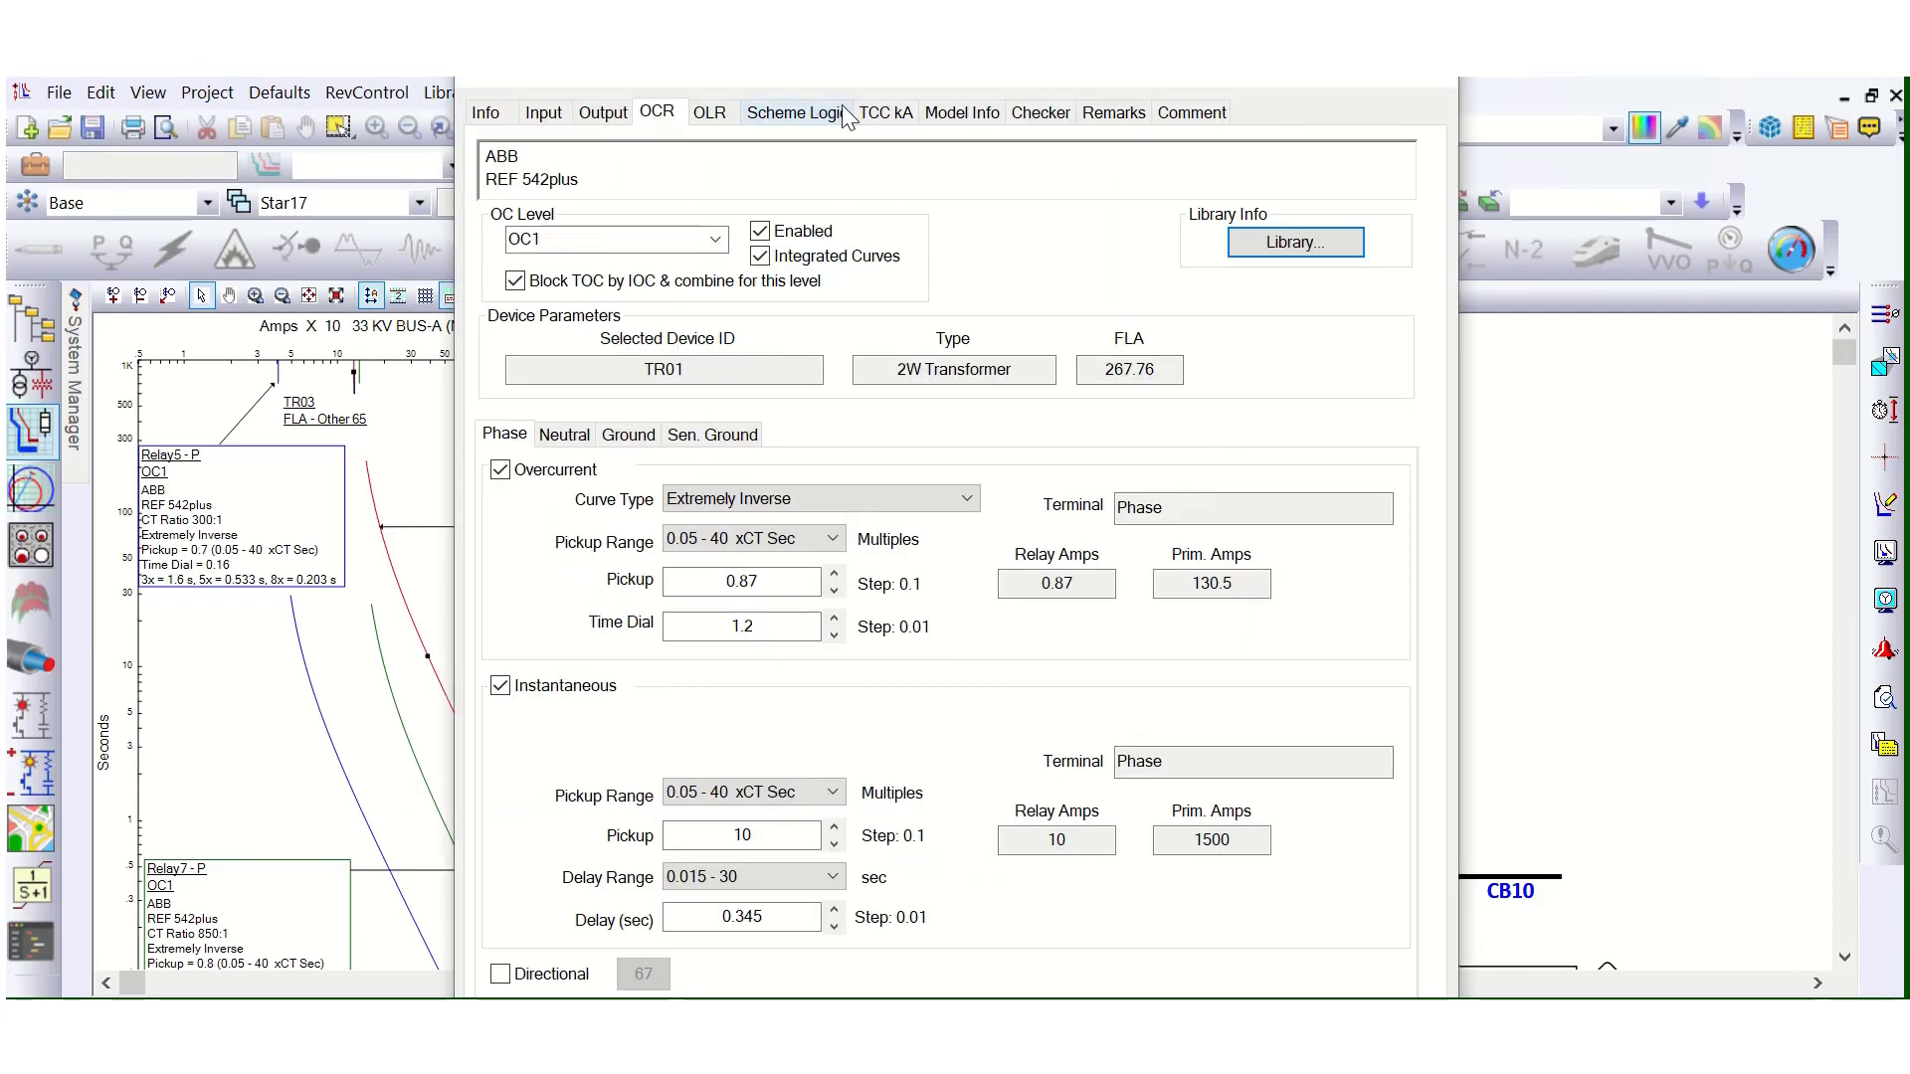
click(885, 112)
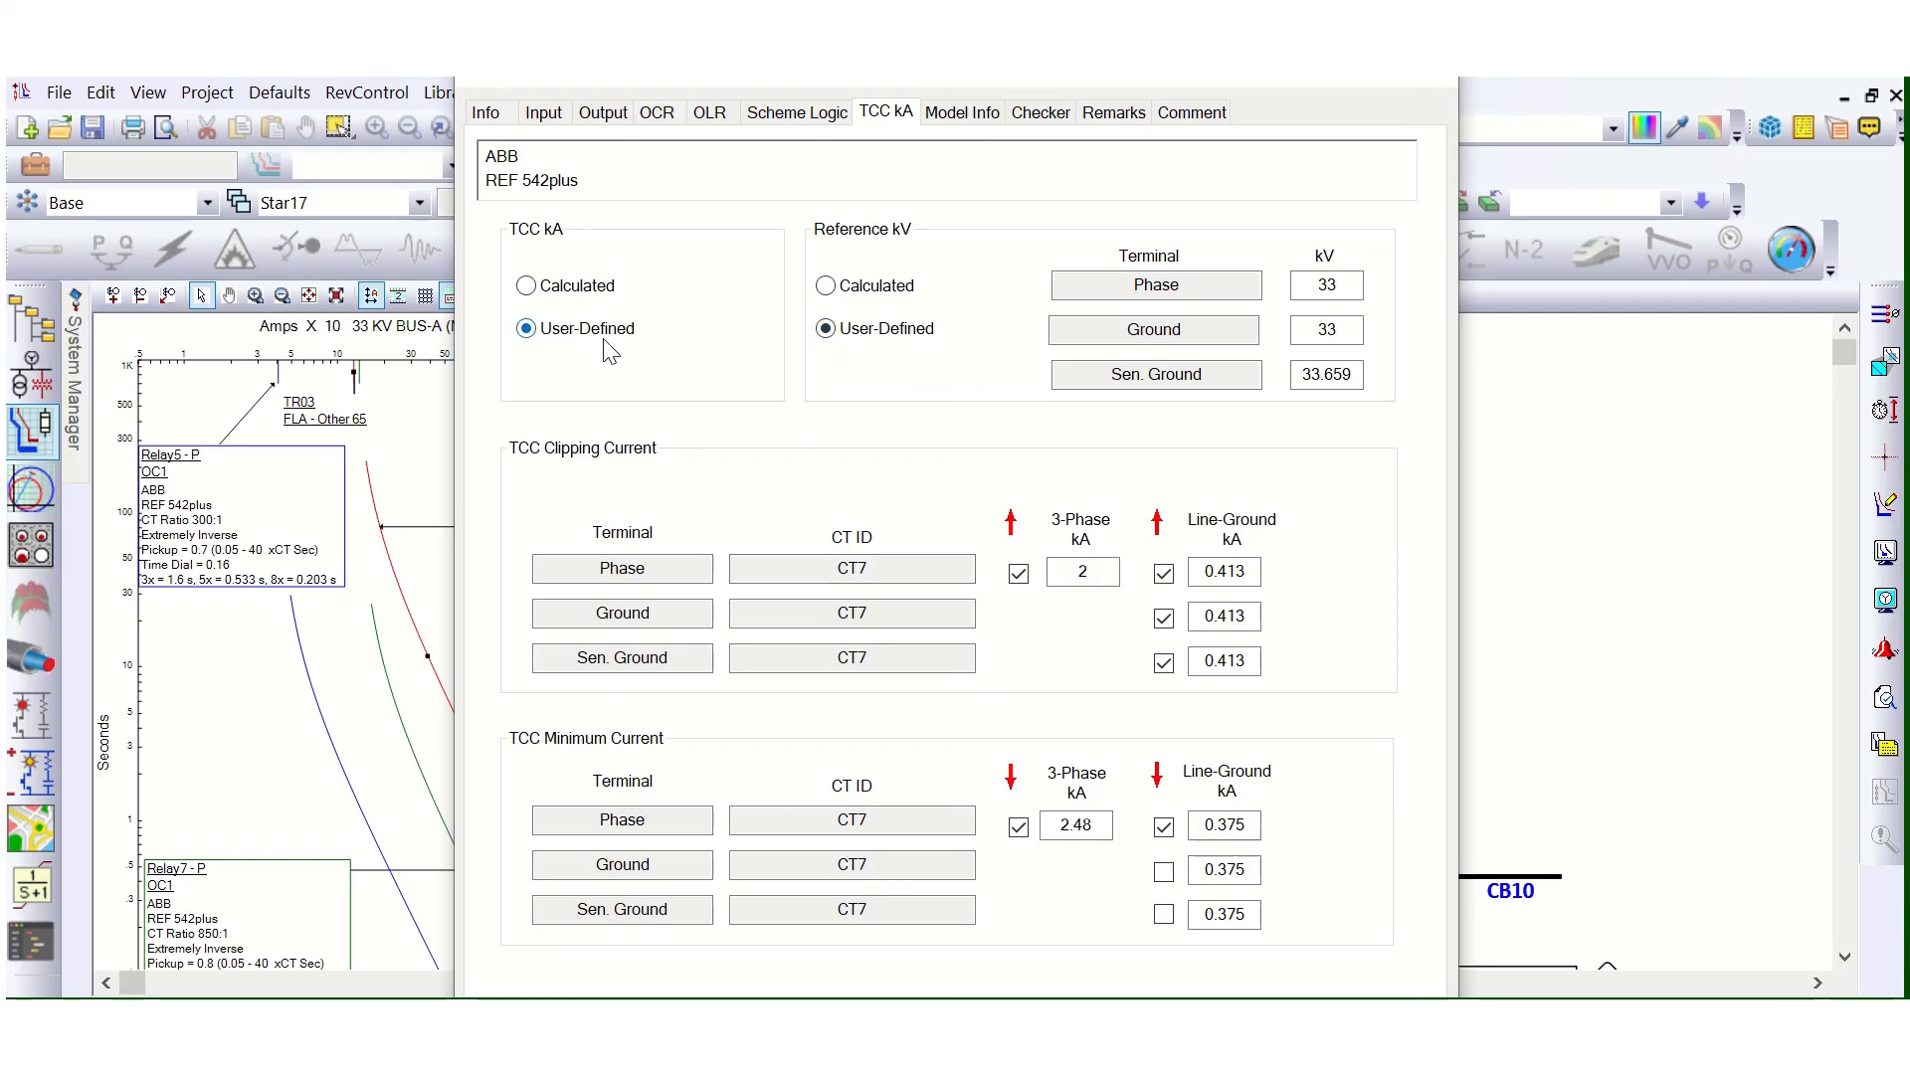
double_click(1104, 572)
key(Return)
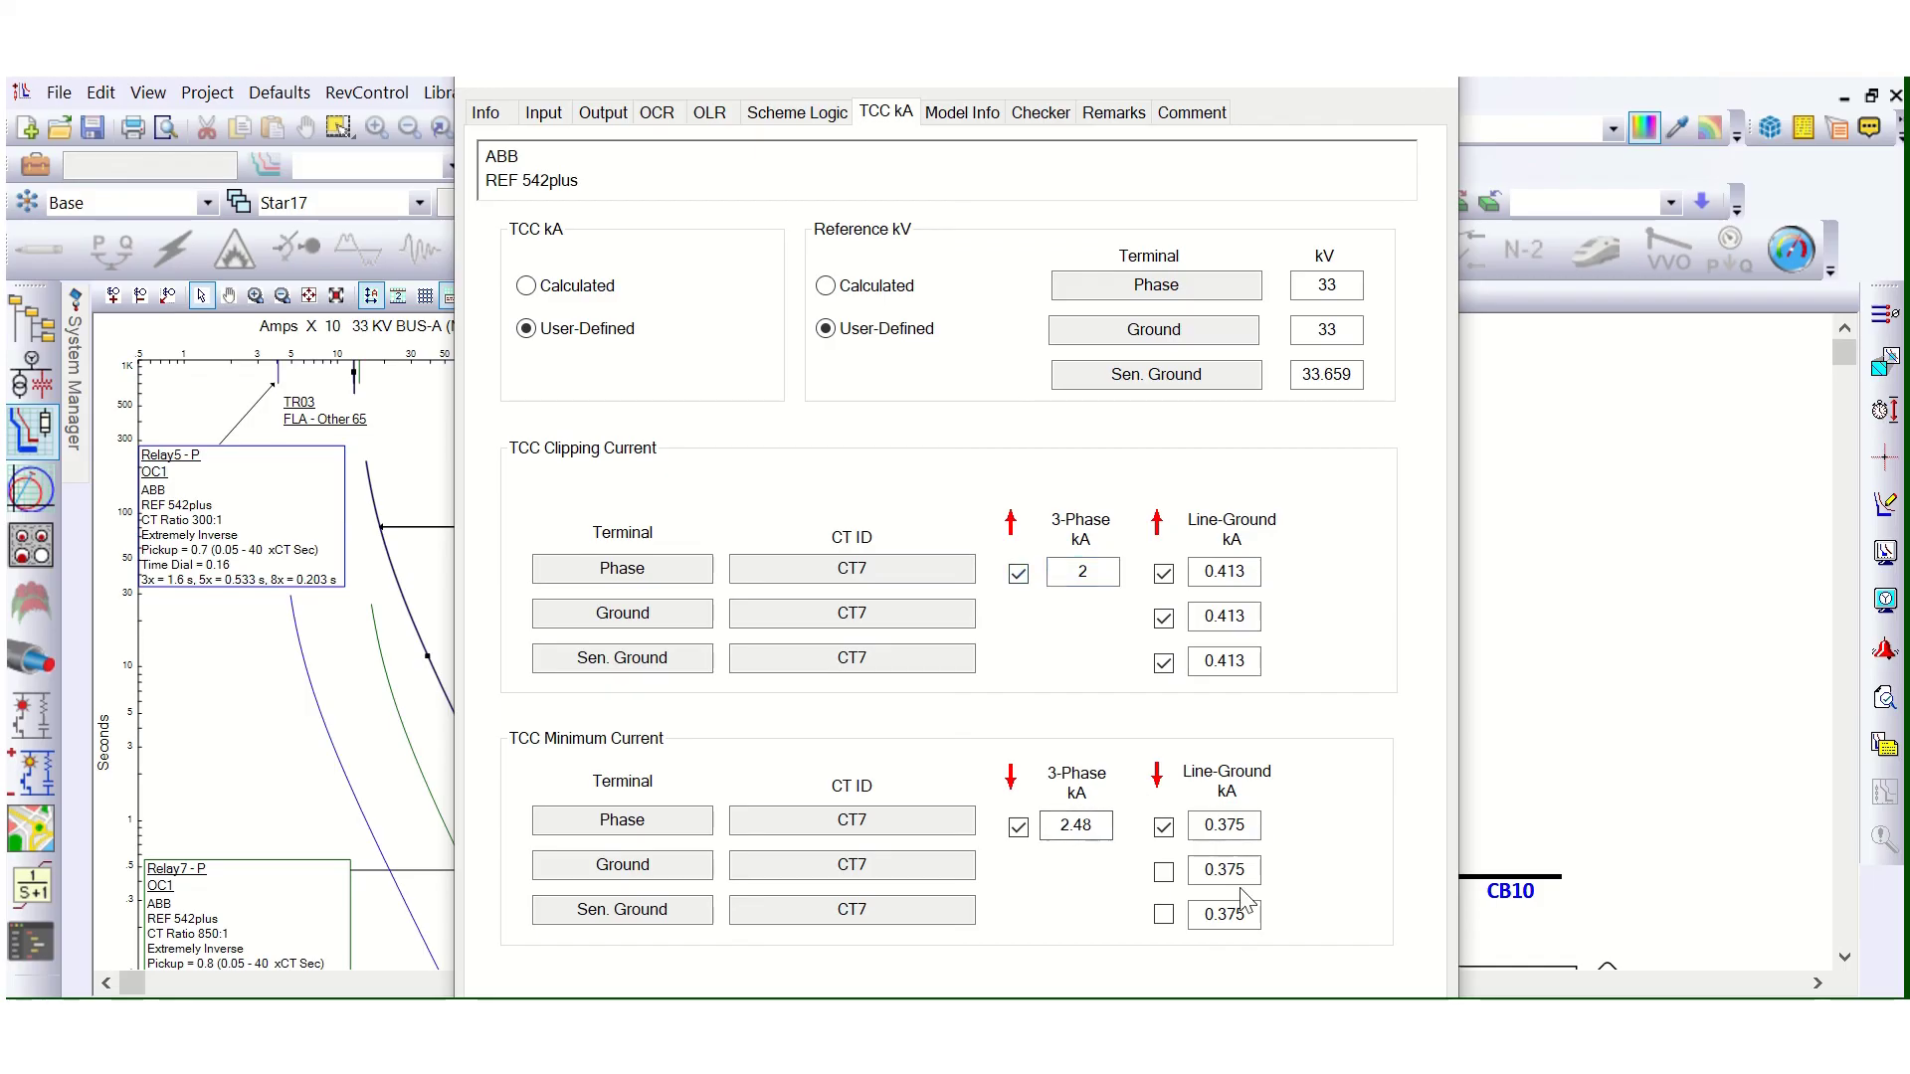